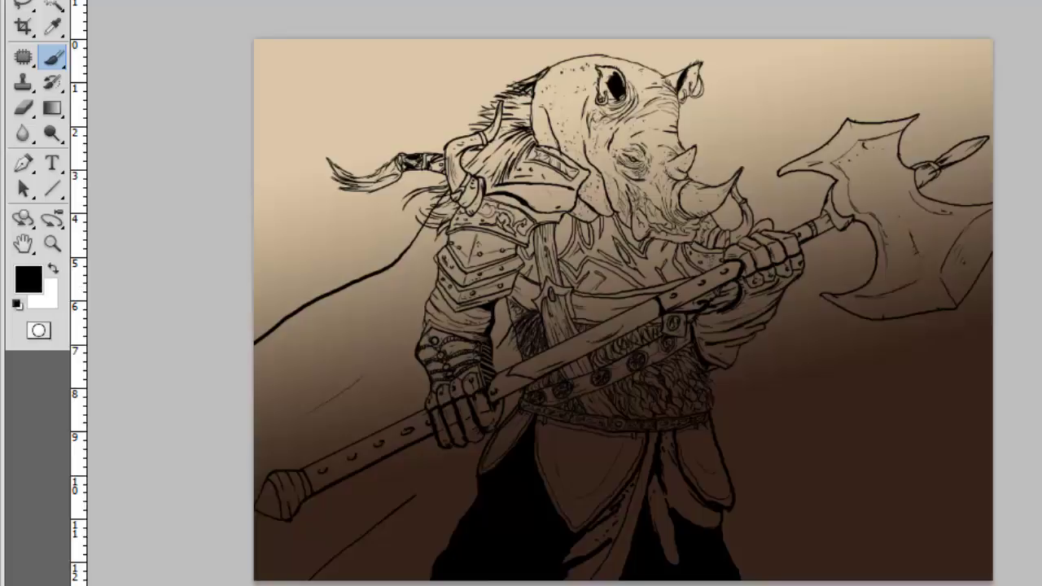
Step: Paint the rhino's eye, face and upper head blue-grey
mouse_move(607, 85)
left_mouse_down()
mouse_move(602, 122)
mouse_move(631, 153)
mouse_move(545, 104)
left_mouse_up()
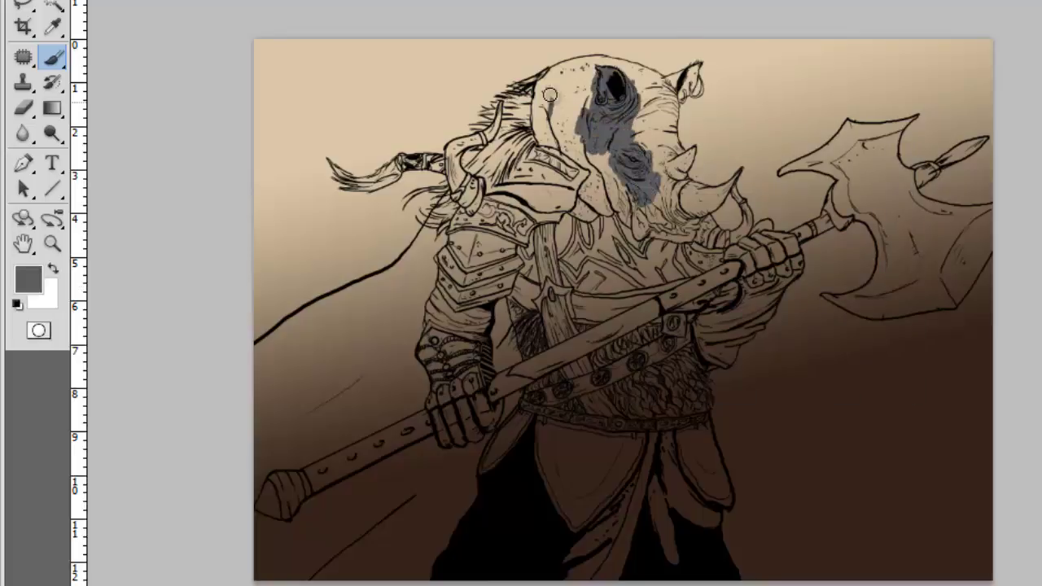
key("z")
left_click(580, 127)
key("b")
mouse_move(395, 134)
left_mouse_down()
mouse_move(341, 57)
mouse_move(391, 187)
left_mouse_up()
mouse_move(346, 114)
left_mouse_down()
mouse_move(395, 163)
mouse_move(386, 38)
left_mouse_up()
Step: Brush dark brown over the chest and down the chest strap
mouse_move(391, 228)
left_mouse_down()
mouse_move(488, 358)
mouse_move(472, 326)
left_mouse_up()
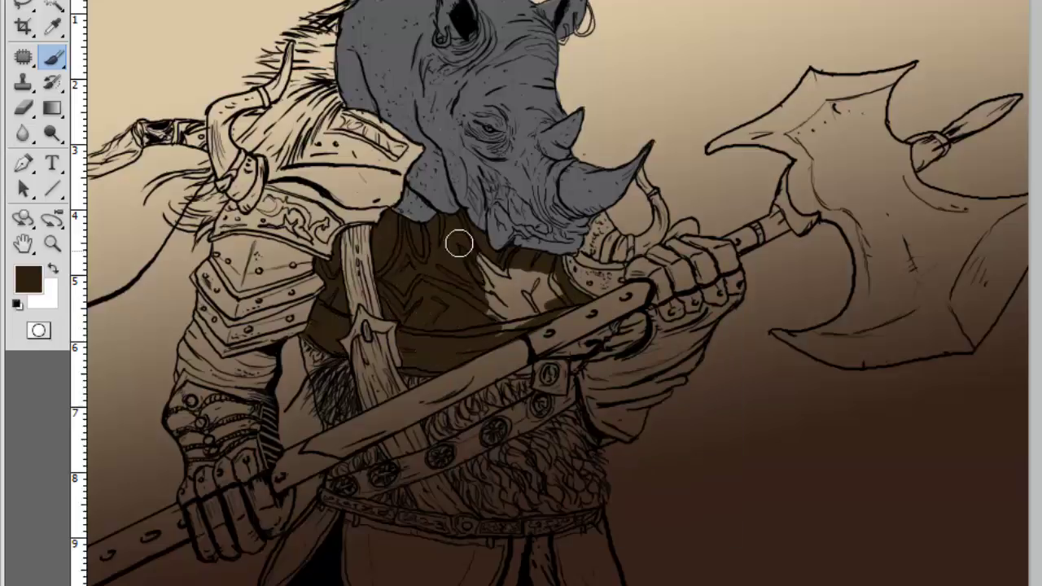
left_click_drag(458, 239, 500, 257)
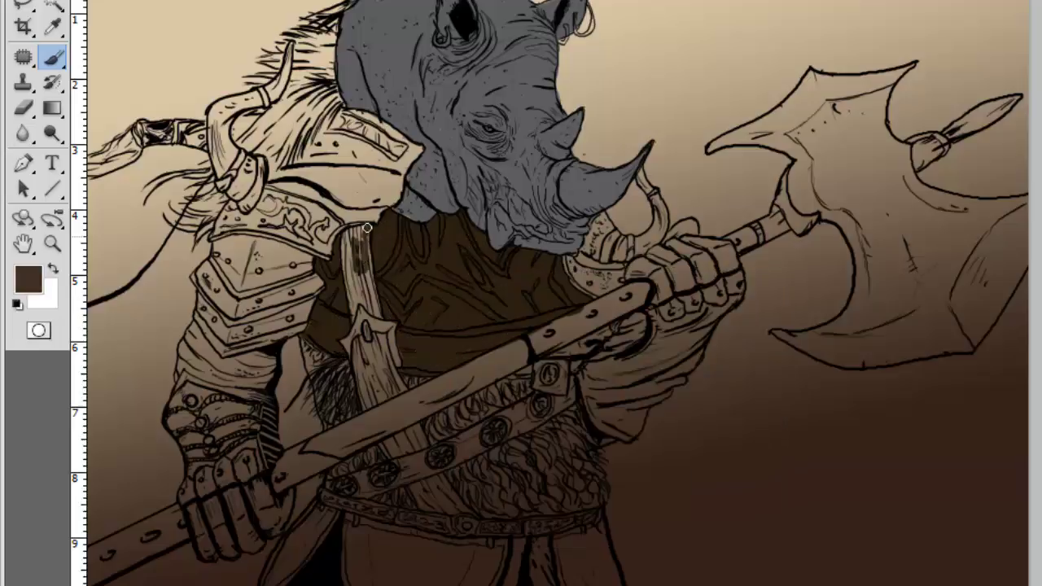
left_click_drag(367, 228, 346, 249)
mouse_move(377, 317)
left_mouse_down()
mouse_move(359, 375)
mouse_move(391, 407)
left_mouse_up()
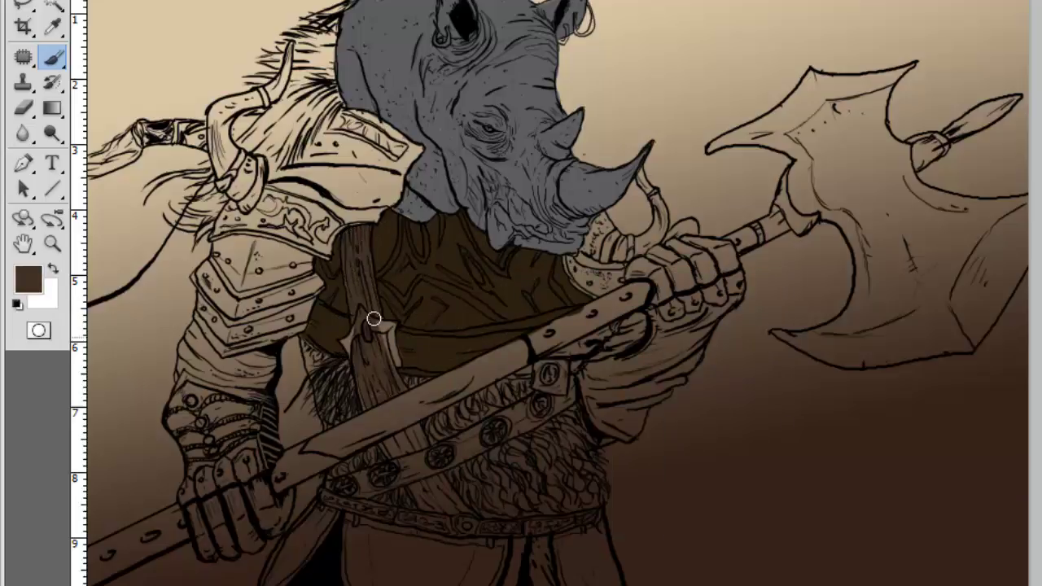
scroll(341, 376, "down", 3)
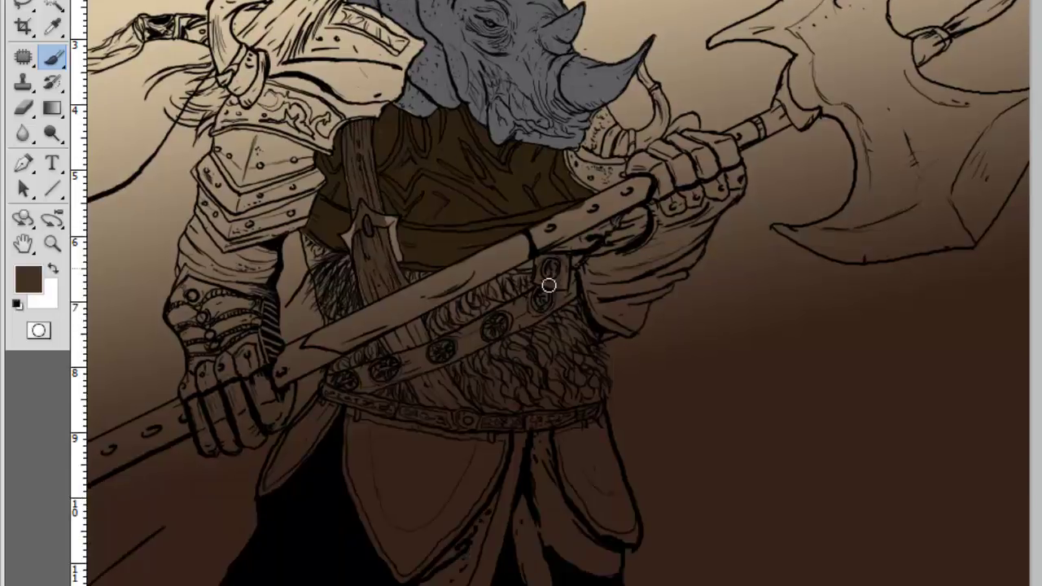
Step: Resize the brush, tidy stray paint, and add blue-grey strokes to the chest fur
right_click(328, 195)
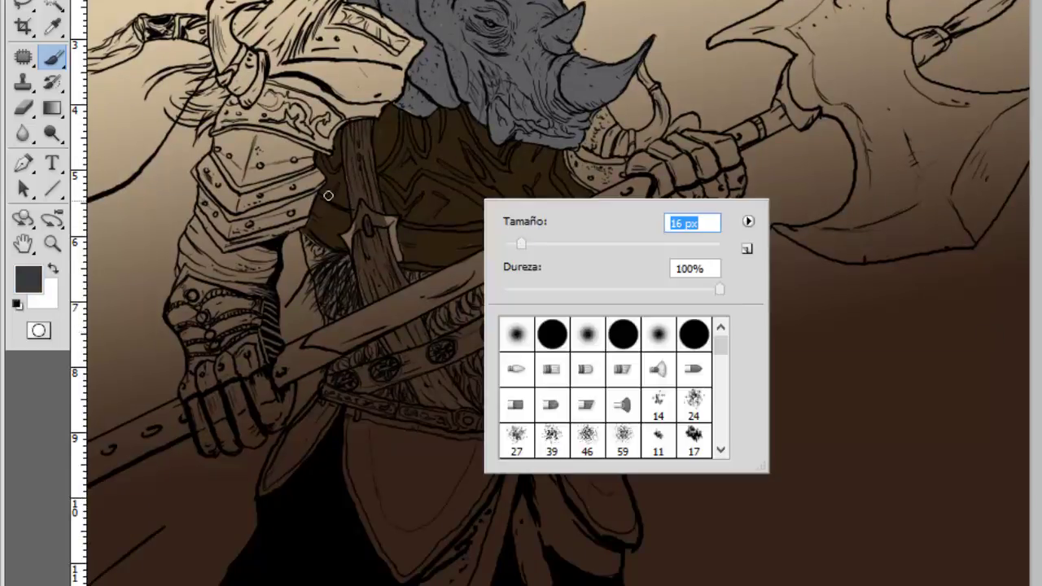
key("Escape")
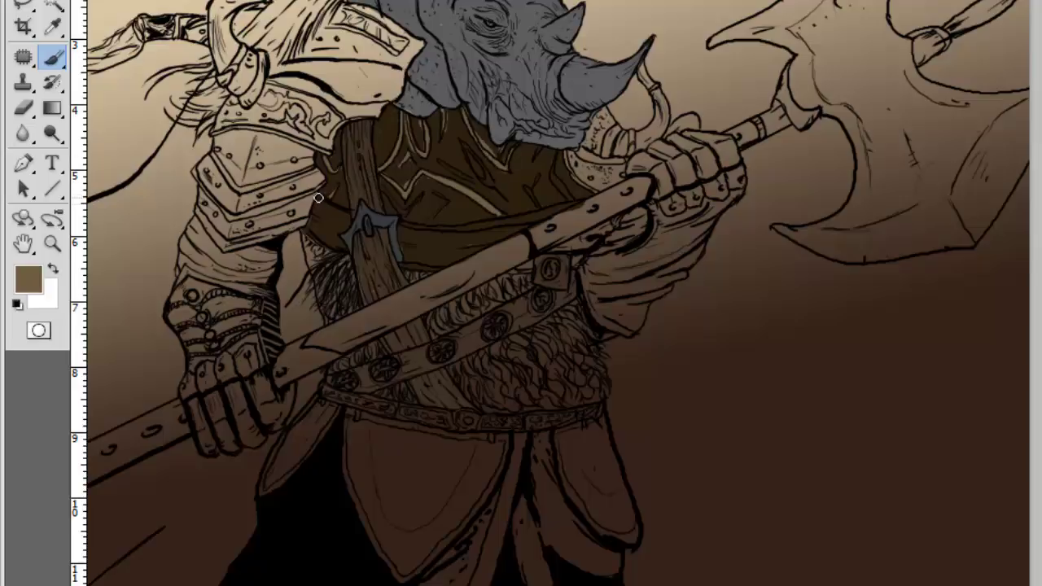
key("ctrl+plus")
right_click(533, 167)
key("Escape")
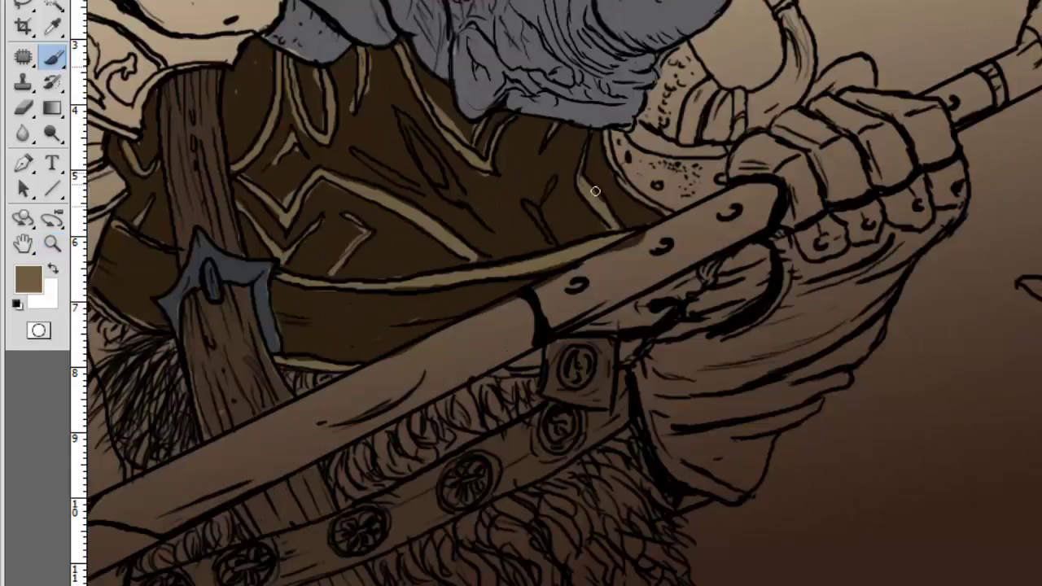
key("e")
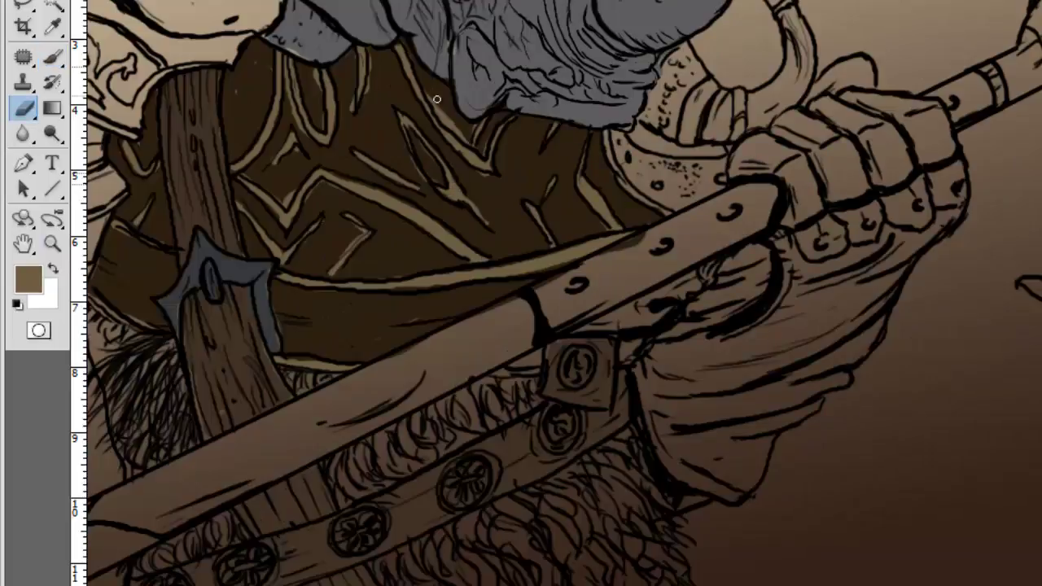
key("b")
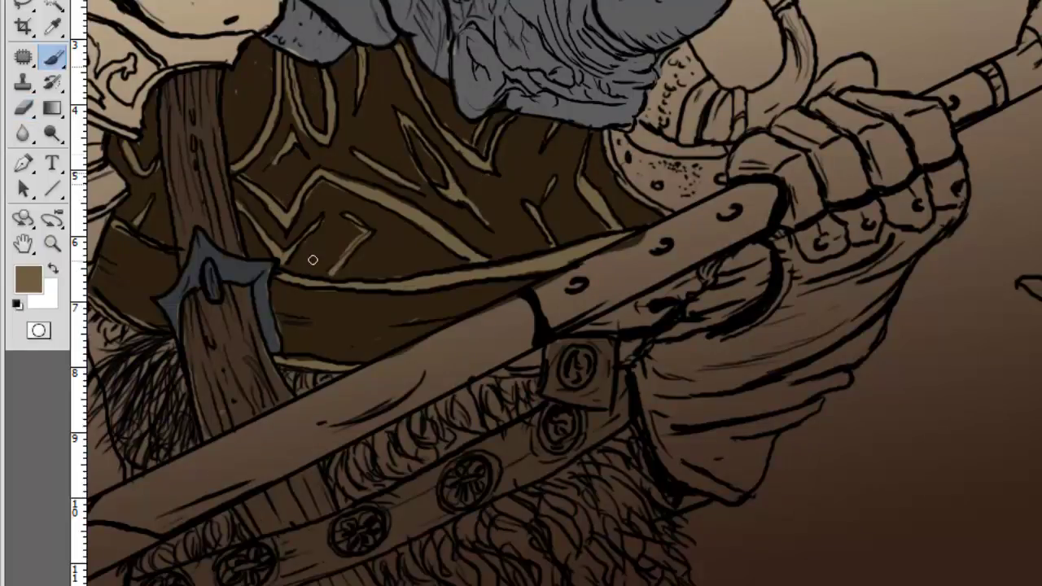
key("ctrl+0")
key("i")
key("b")
left_click_drag(619, 382, 692, 424)
left_click_drag(669, 375, 708, 420)
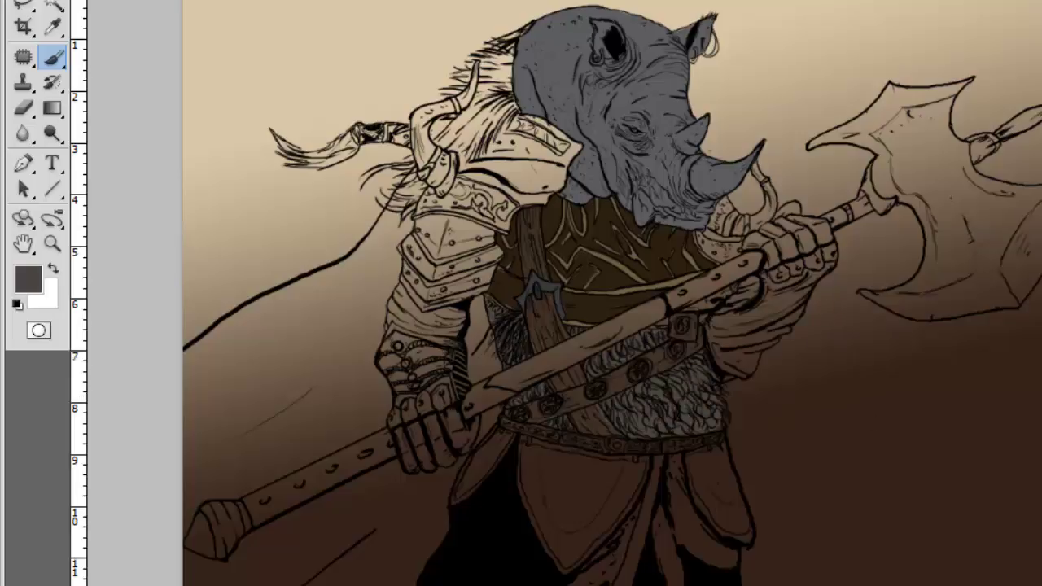
Step: Sample browns from the painting and shade the gauntlet knuckles dark brown
left_click(682, 333, "alt")
left_click(775, 204, "alt")
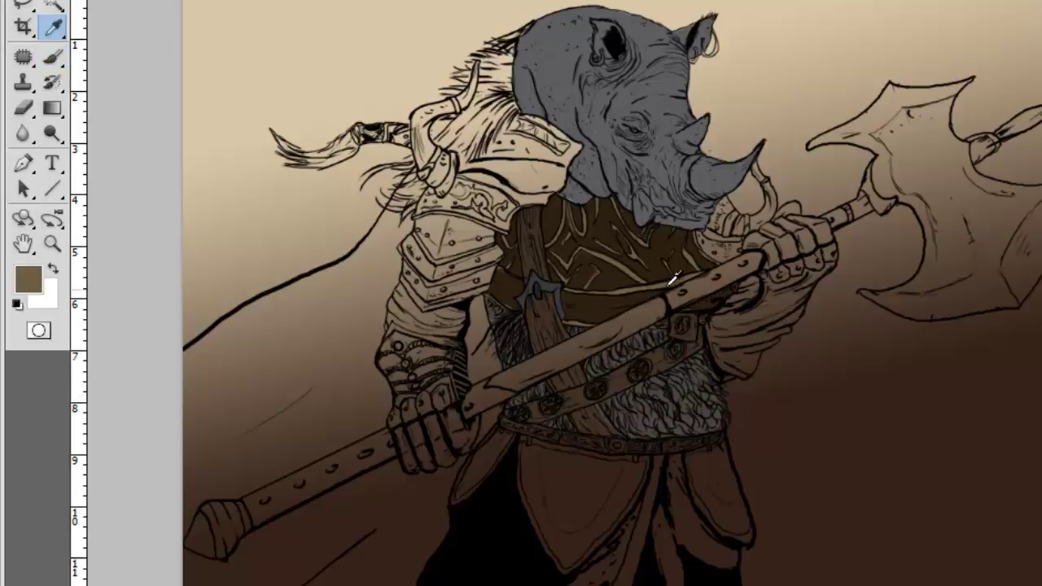
left_click(594, 408, "alt")
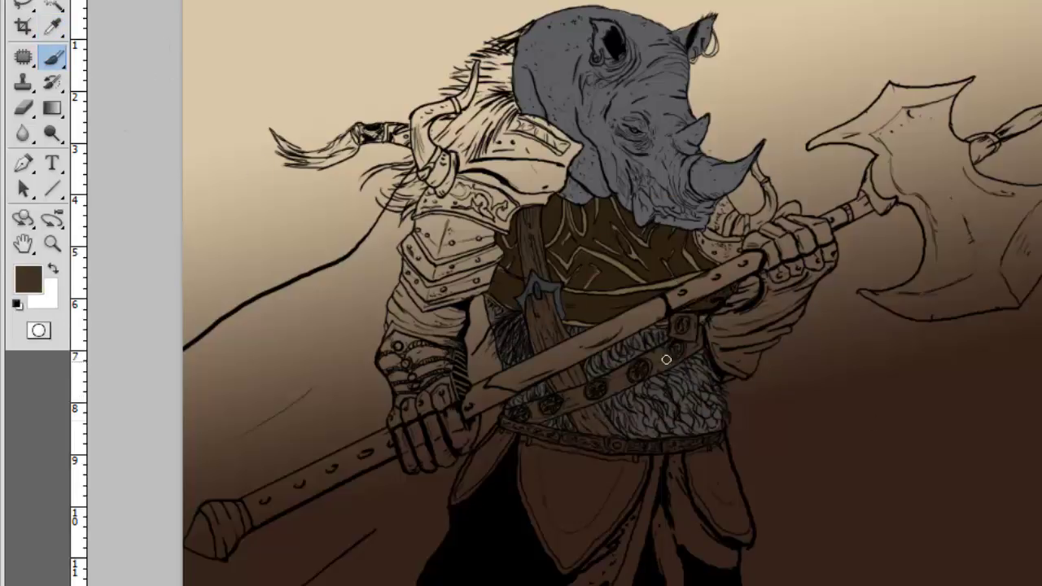
key("ctrl+plus")
mouse_move(663, 156)
left_mouse_down()
mouse_move(631, 252)
mouse_move(546, 362)
left_mouse_up()
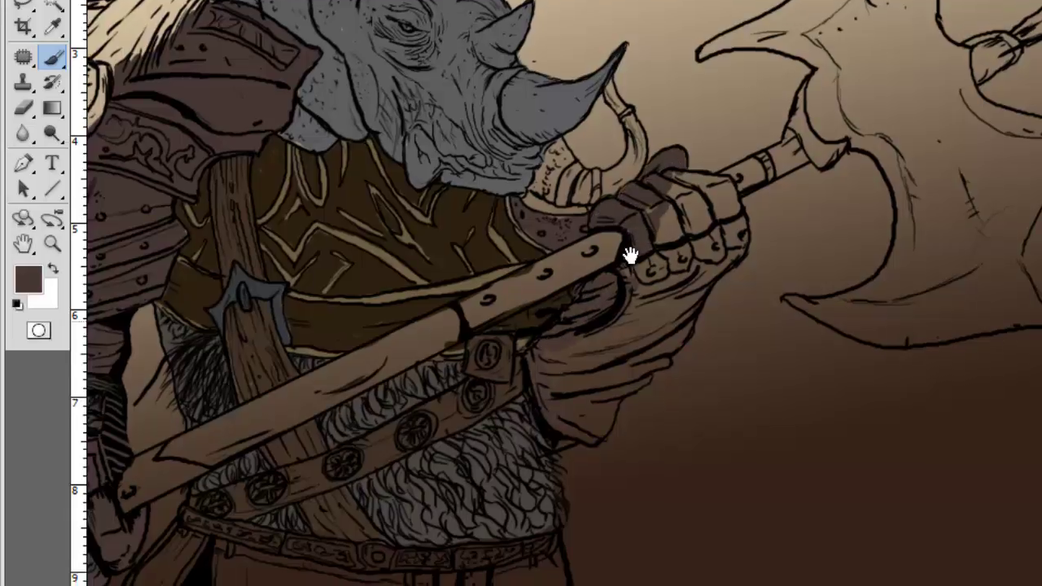
left_click_drag(631, 255, 670, 182)
left_click_drag(627, 289, 679, 302)
Step: Shade the right fauld plate lighter brown, undoing a patch on the central fauld
mouse_move(679, 244)
left_mouse_down()
mouse_move(733, 187)
mouse_move(735, 100)
mouse_move(721, 149)
left_mouse_up()
left_click_drag(635, 326, 723, 130)
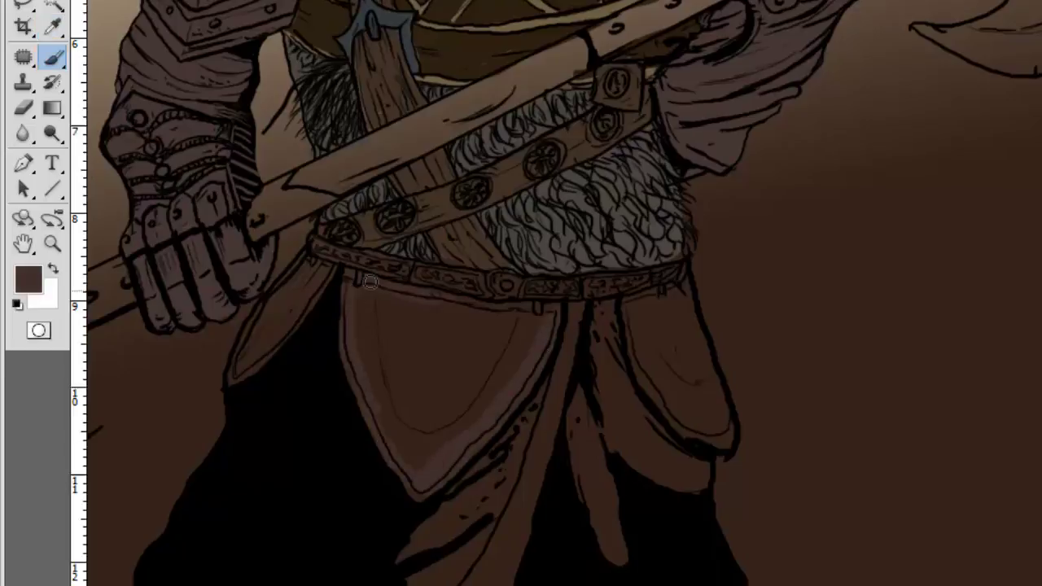
left_click_drag(428, 432, 443, 345)
key("ctrl+z")
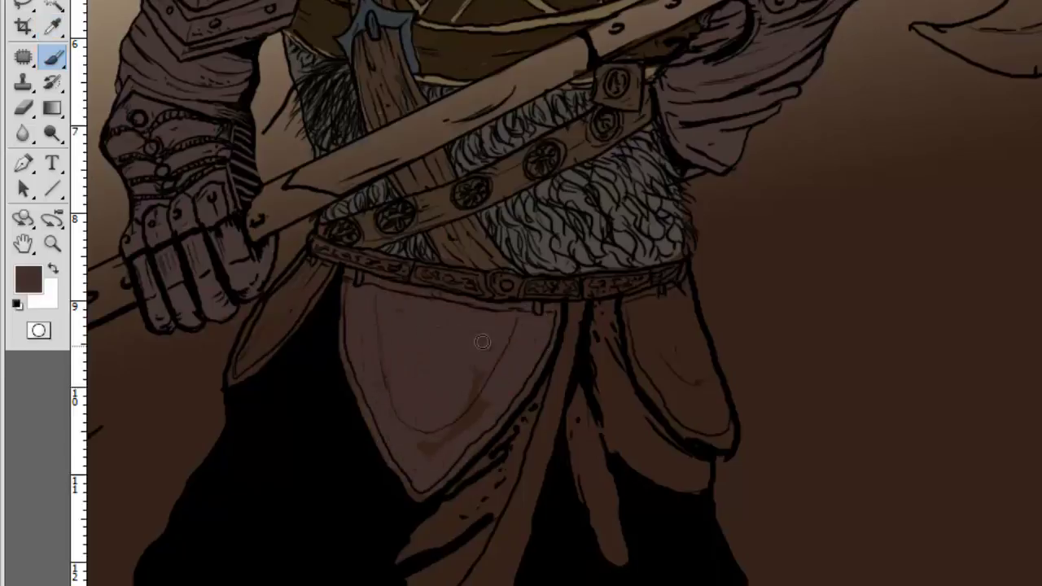
left_click_drag(631, 301, 708, 415)
left_click_drag(691, 301, 684, 420)
Step: Darken the left tasset and the strip between the tassets with dark brown
key("d")
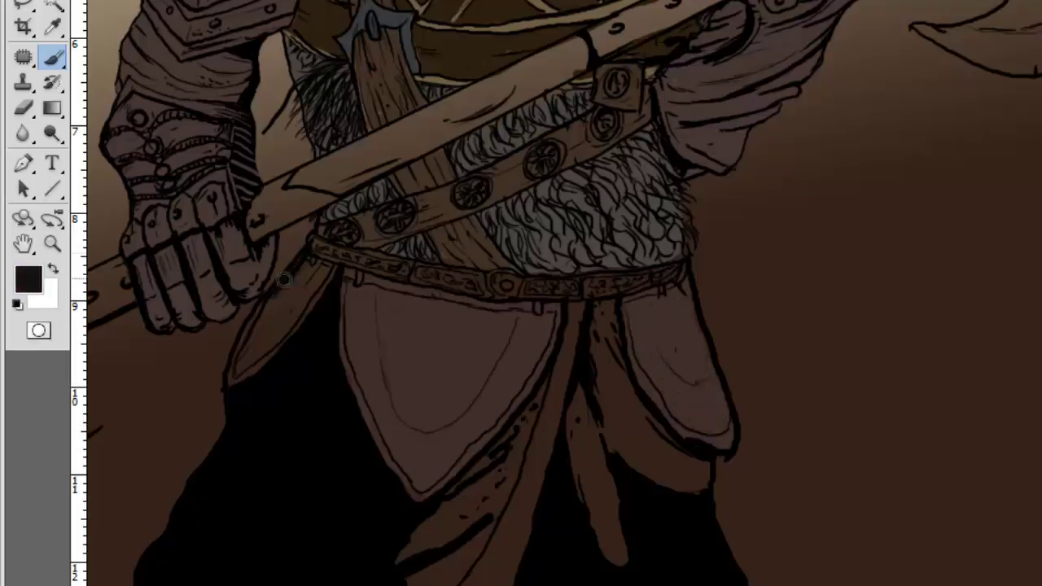
mouse_move(284, 279)
left_mouse_down()
mouse_move(253, 358)
mouse_move(305, 306)
left_mouse_up()
key("i")
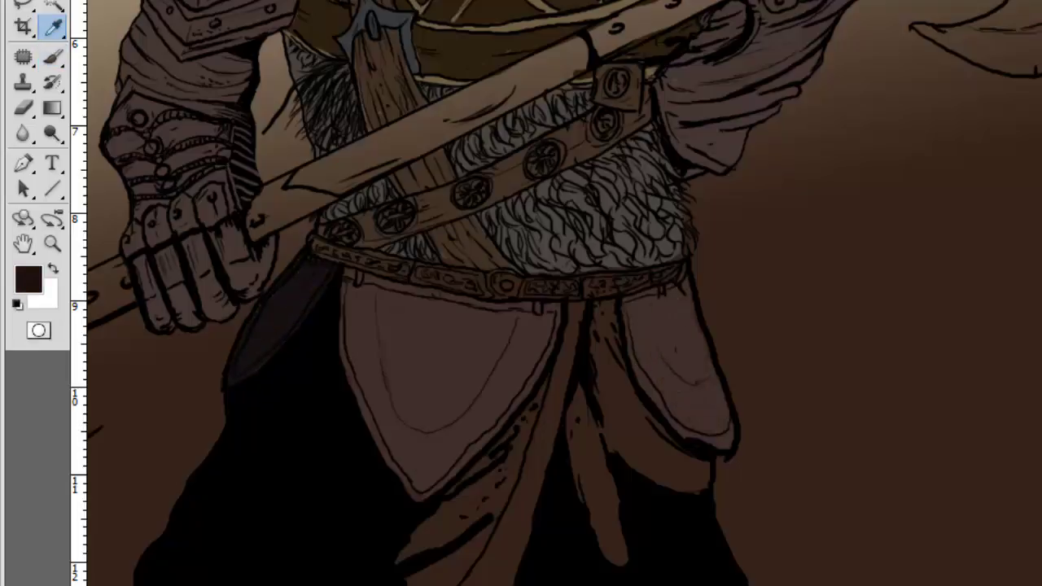
left_click(52, 56)
left_click_drag(456, 537, 565, 342)
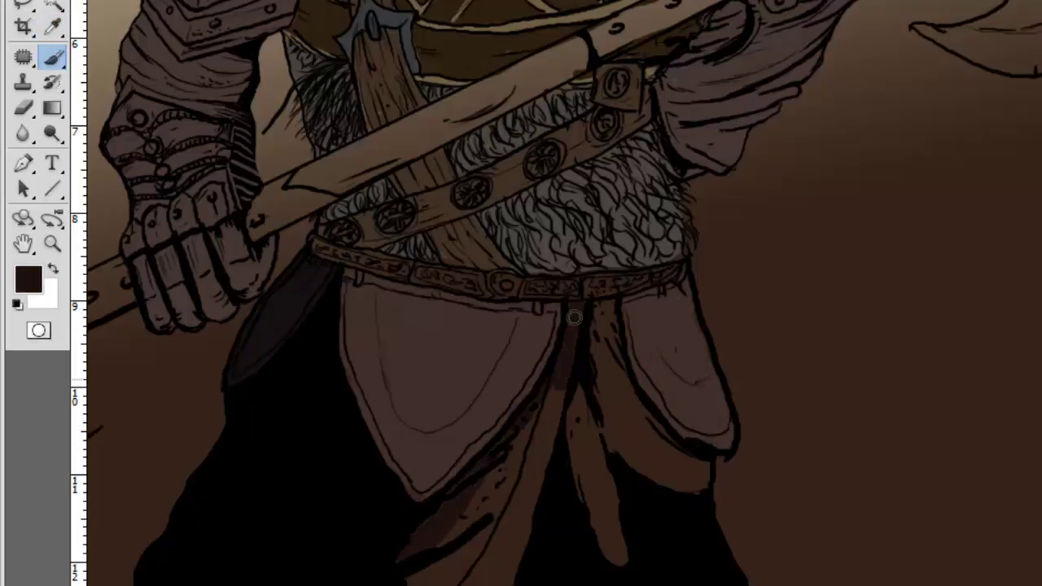
left_click_drag(538, 390, 489, 570)
mouse_move(602, 562)
left_mouse_down()
mouse_move(606, 377)
mouse_move(668, 473)
left_mouse_up()
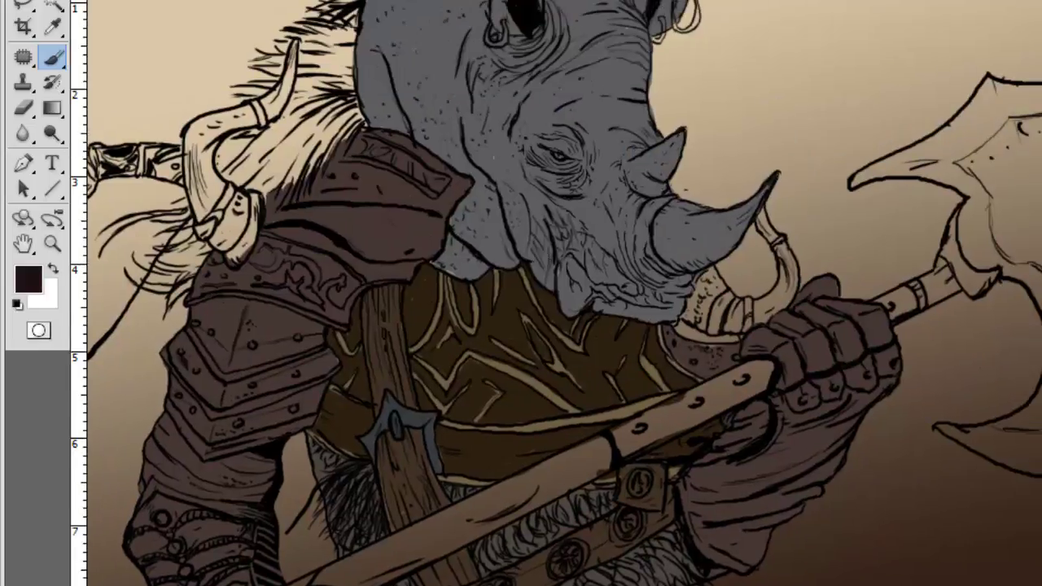
key("ctrl+r")
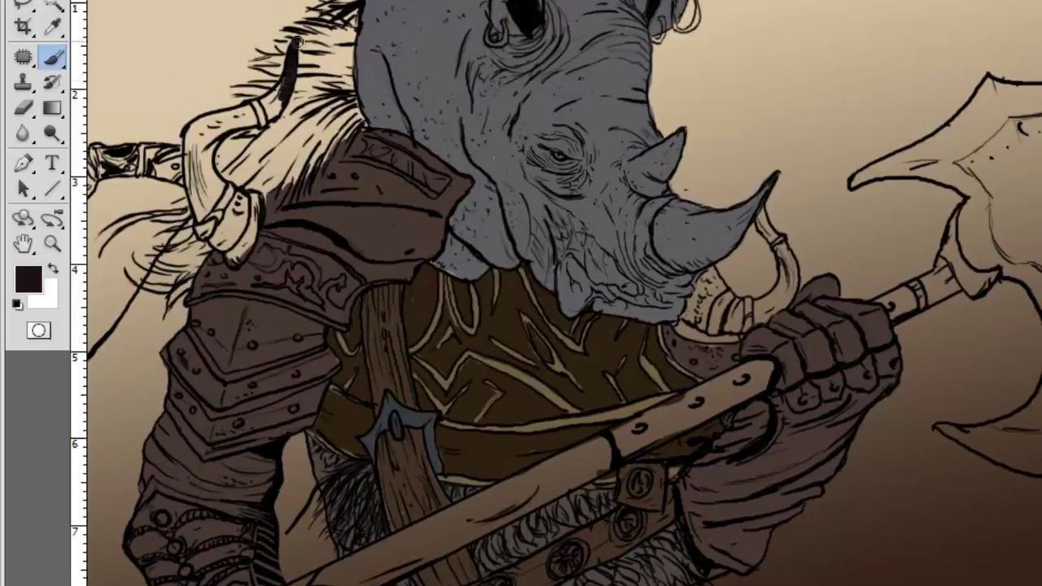
Step: Fill the curved horns near-black
mouse_move(297, 41)
left_mouse_down()
mouse_move(213, 124)
mouse_move(243, 118)
left_mouse_up()
mouse_move(209, 218)
left_mouse_down()
mouse_move(236, 252)
mouse_move(219, 163)
left_mouse_up()
left_click_drag(211, 236, 259, 194)
mouse_move(752, 252)
left_mouse_down()
mouse_move(656, 192)
mouse_move(615, 152)
left_mouse_up()
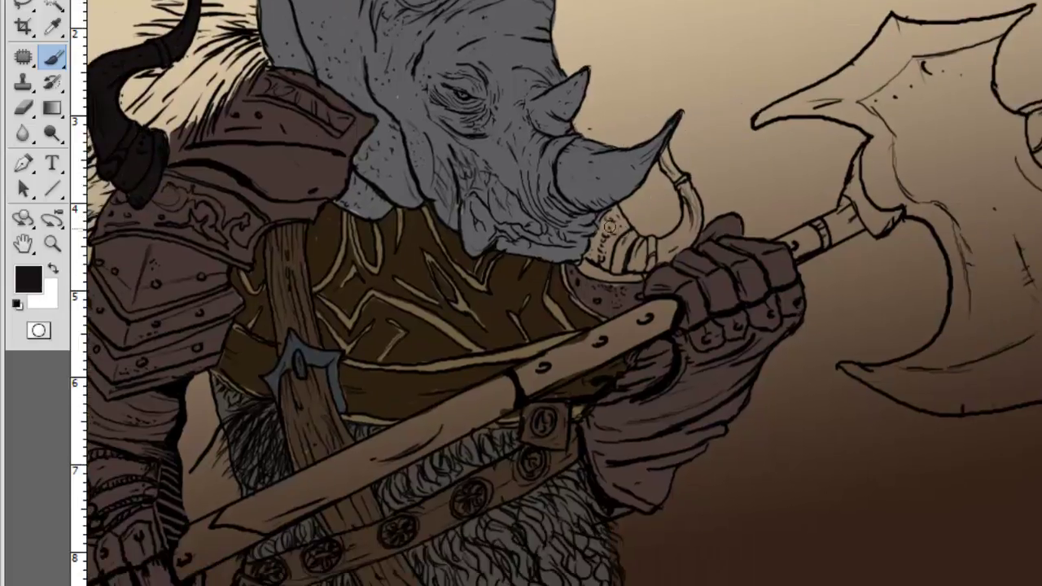
scroll(639, 235, "up", 3)
right_click(639, 235)
key("Escape")
Step: Darken the chin edge, the rope below the horn and the chin mask area
left_click_drag(509, 196, 473, 303)
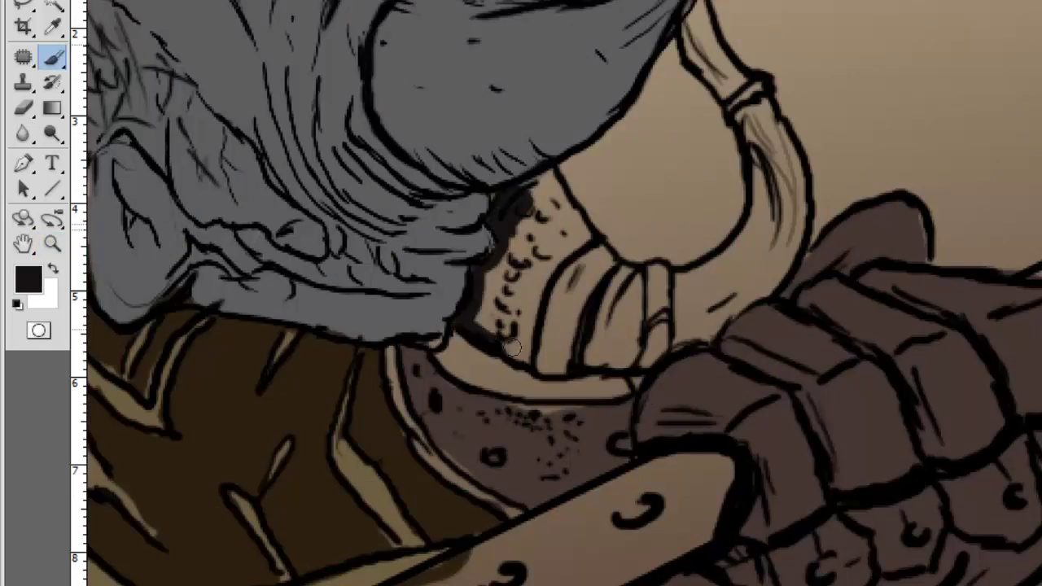
mouse_move(511, 348)
left_mouse_down()
mouse_move(675, 358)
mouse_move(785, 260)
left_mouse_up()
left_click_drag(733, 269, 651, 341)
mouse_move(602, 73)
left_mouse_down()
mouse_move(676, 196)
mouse_move(688, 245)
left_mouse_up()
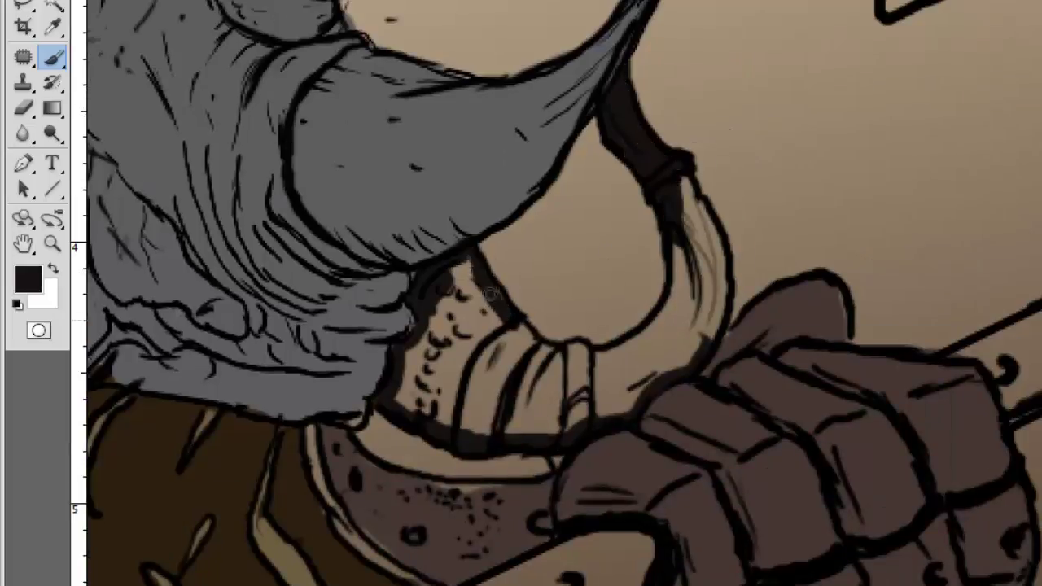
left_click_drag(513, 326, 684, 245)
left_click_drag(683, 179, 708, 342)
left_click_drag(456, 261, 423, 407)
mouse_move(439, 293)
left_mouse_down()
mouse_move(609, 397)
mouse_move(700, 236)
left_mouse_up()
scroll(739, 144, "down", 3)
left_click(737, 196, "alt")
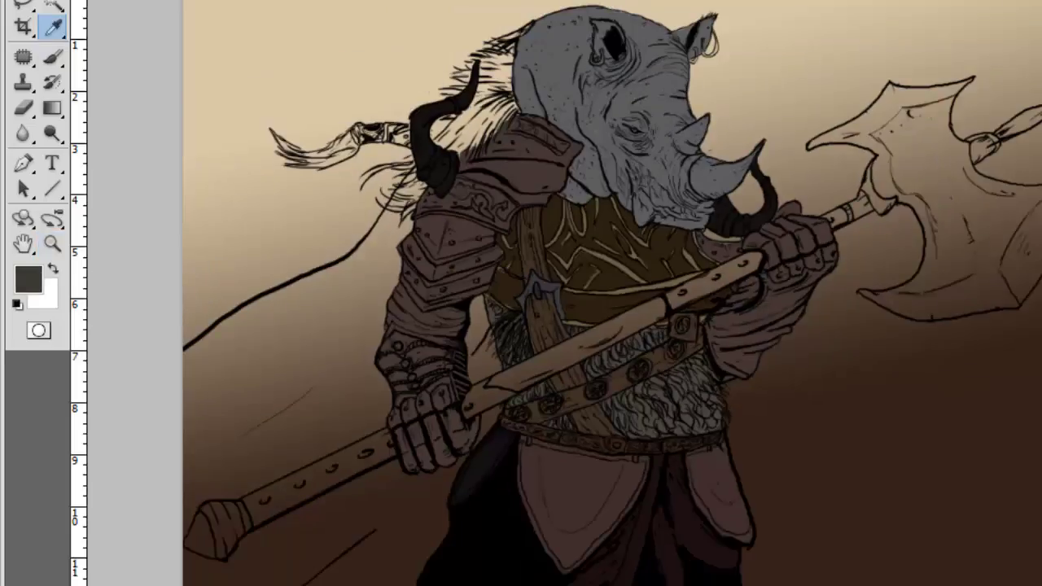
key("b")
scroll(542, 25, "up", 2)
scroll(541, 25, "up", 1)
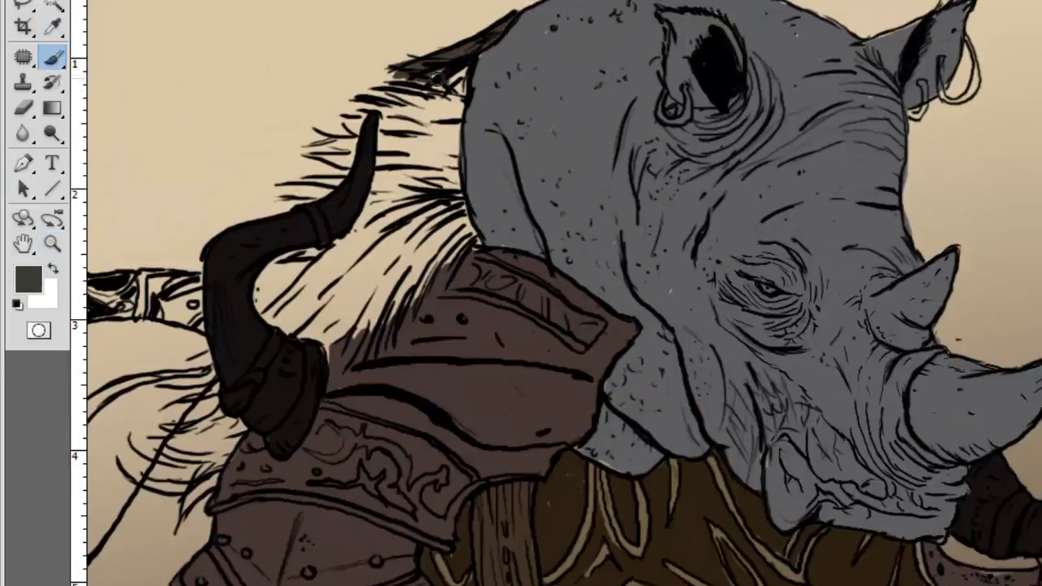
Step: Paint dark hair strokes across the mane
mouse_move(457, 69)
left_mouse_down()
mouse_move(463, 228)
mouse_move(330, 362)
left_mouse_up()
right_click(414, 96)
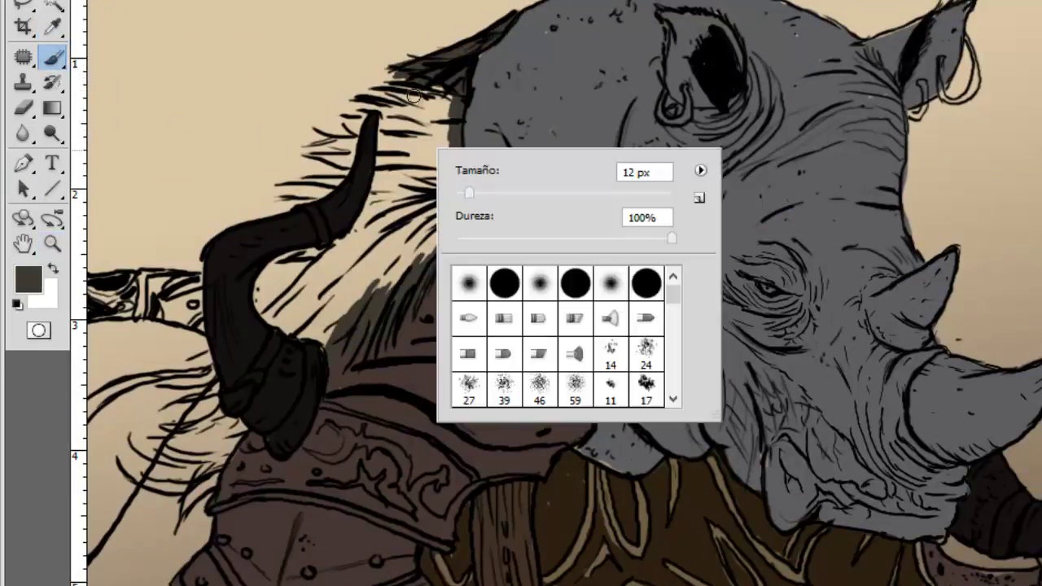
left_click_drag(444, 89, 350, 131)
left_click_drag(415, 130, 293, 196)
left_click_drag(374, 187, 297, 252)
left_click_drag(447, 106, 399, 279)
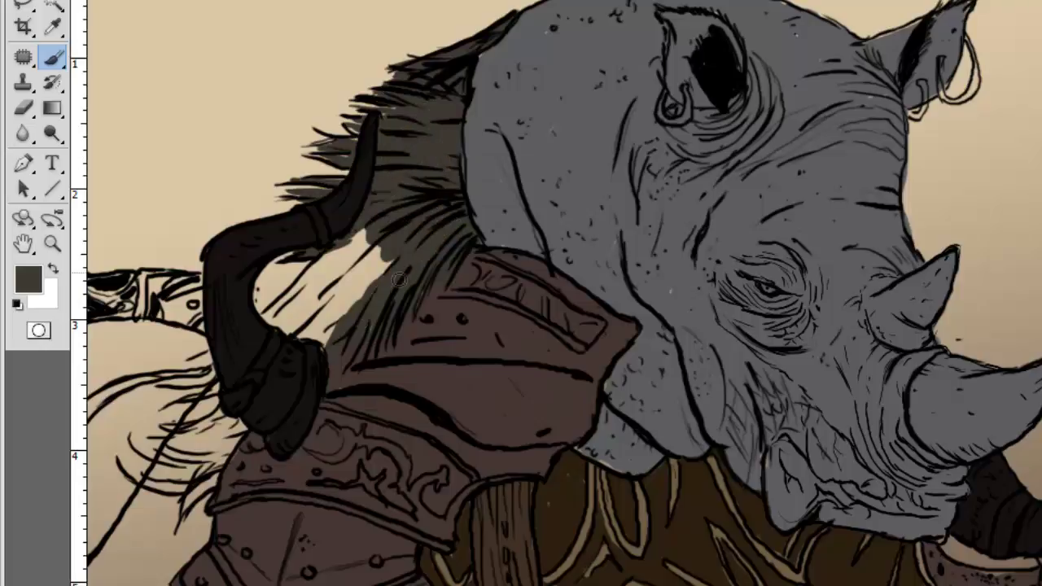
left_click_drag(395, 219, 316, 303)
Step: Add hair strokes near the horn, greenish lower mane sweeps and black edge strokes
left_click_drag(377, 218, 264, 329)
mouse_move(269, 367)
left_mouse_down()
mouse_move(489, 233)
mouse_move(398, 298)
left_mouse_up()
mouse_move(465, 285)
left_mouse_down()
mouse_move(376, 332)
mouse_move(389, 342)
left_mouse_up()
left_click_drag(456, 311, 362, 355)
key("d")
left_click_drag(358, 245, 293, 305)
left_click_drag(432, 232, 334, 261)
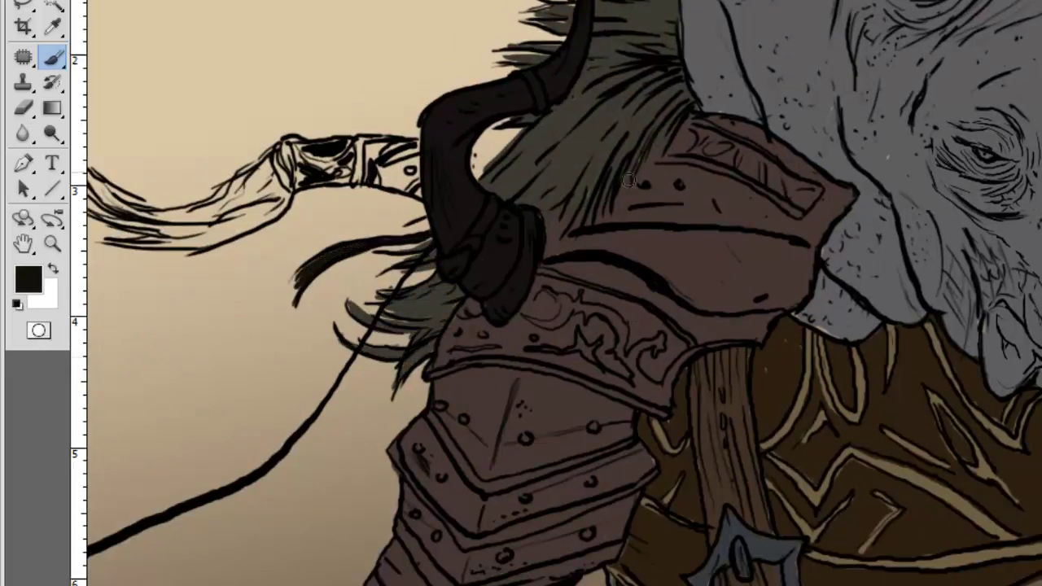
Step: Fill the feathered tassel reddish brown and paint its white binding dark brown
left_click_drag(328, 61, 371, 59)
left_click(570, 268, "alt")
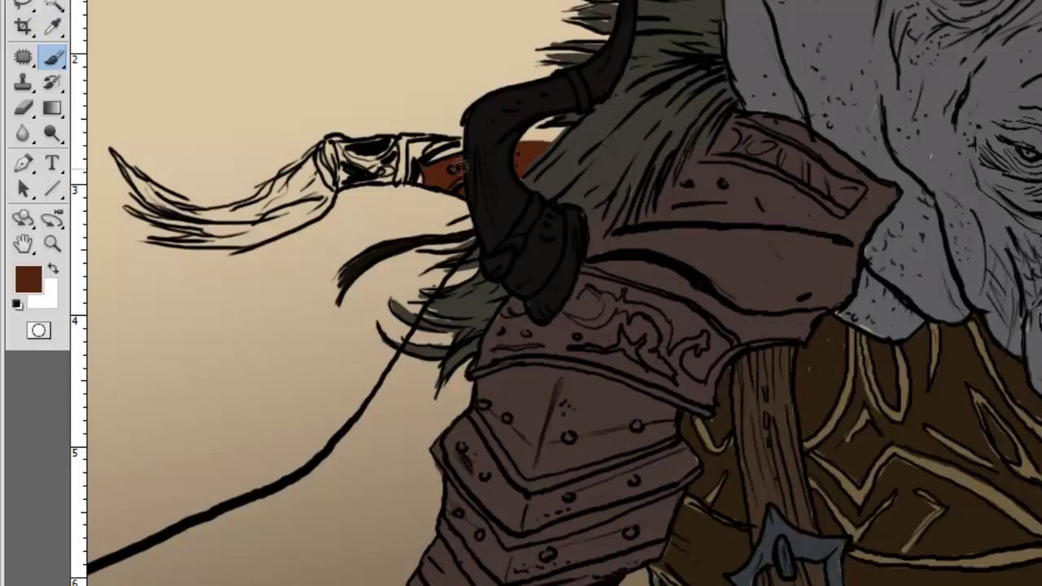
left_click_drag(114, 154, 195, 196)
left_click_drag(130, 189, 200, 192)
left_click_drag(146, 238, 266, 202)
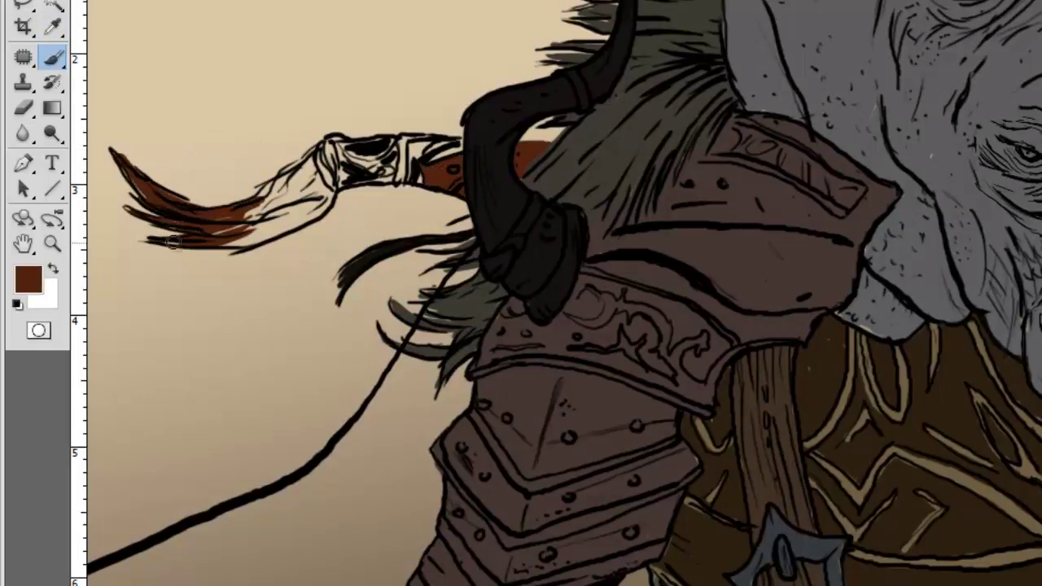
mouse_move(232, 235)
left_mouse_down()
mouse_move(330, 196)
mouse_move(301, 177)
mouse_move(407, 151)
left_mouse_up()
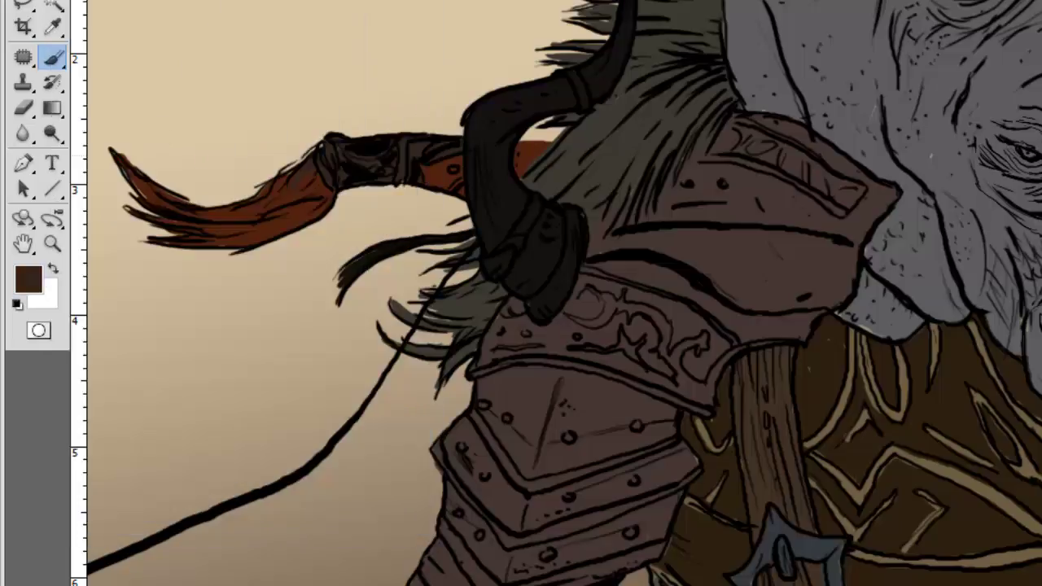
left_click(526, 197, "alt")
Step: Paint a dark cape behind the warrior
key("i")
left_click(346, 286)
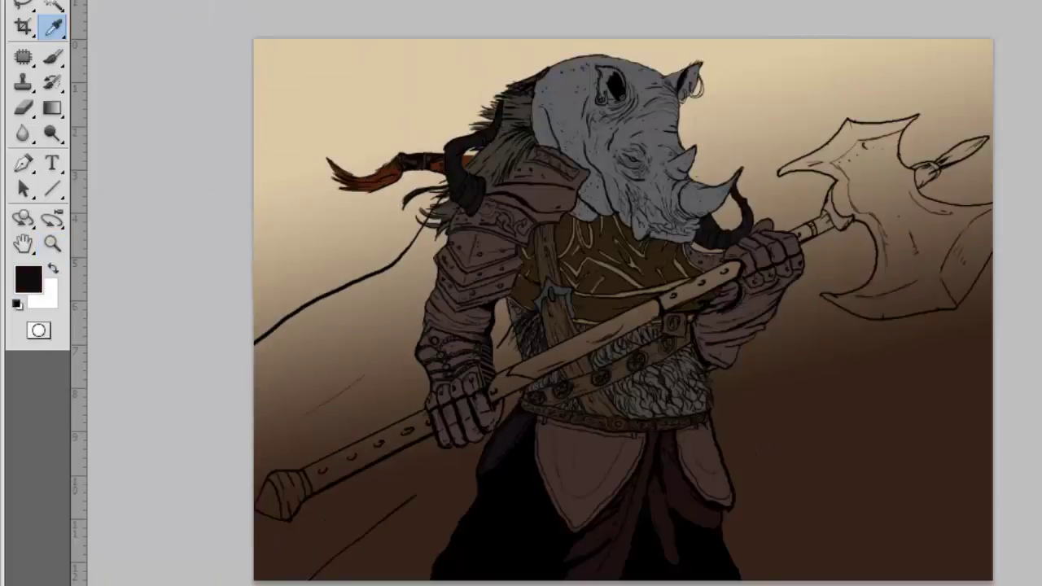
key("b")
mouse_move(342, 294)
left_mouse_down()
mouse_move(377, 326)
mouse_move(329, 459)
mouse_move(494, 419)
mouse_move(249, 535)
mouse_move(279, 558)
mouse_move(423, 562)
left_mouse_up()
Step: Fill the axe pommel with solid orange
left_click(53, 26)
left_click(269, 49)
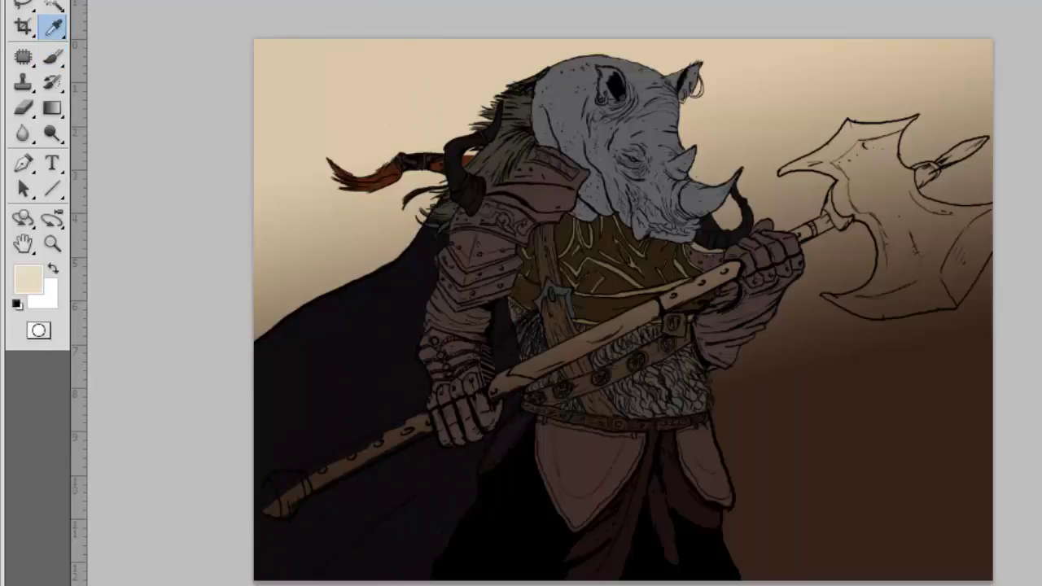
left_click(385, 423)
key("b")
right_click(362, 368)
left_click_drag(200, 366, 184, 402)
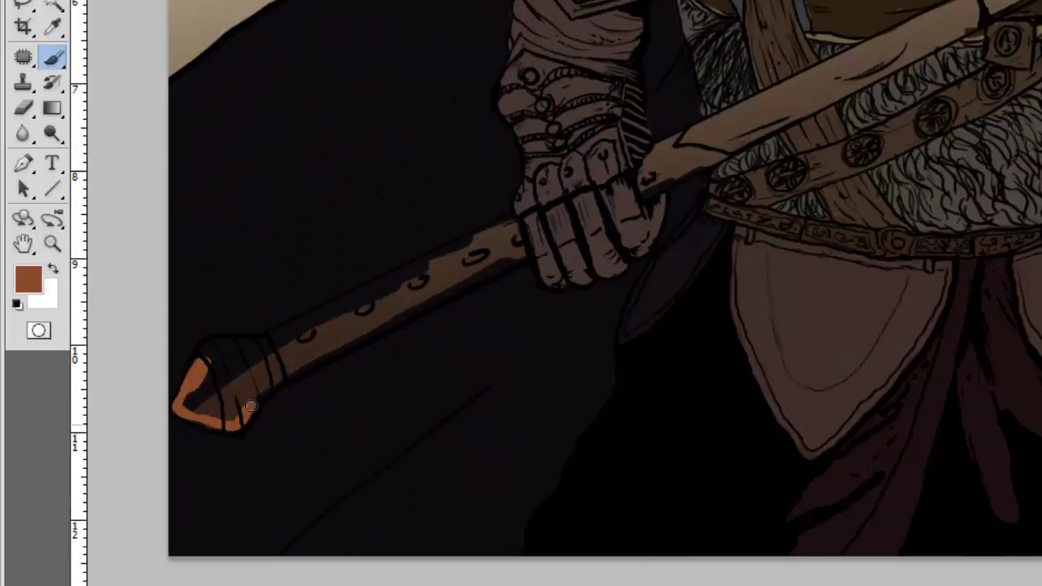
mouse_move(254, 343)
left_mouse_down()
mouse_move(200, 399)
mouse_move(241, 374)
left_mouse_up()
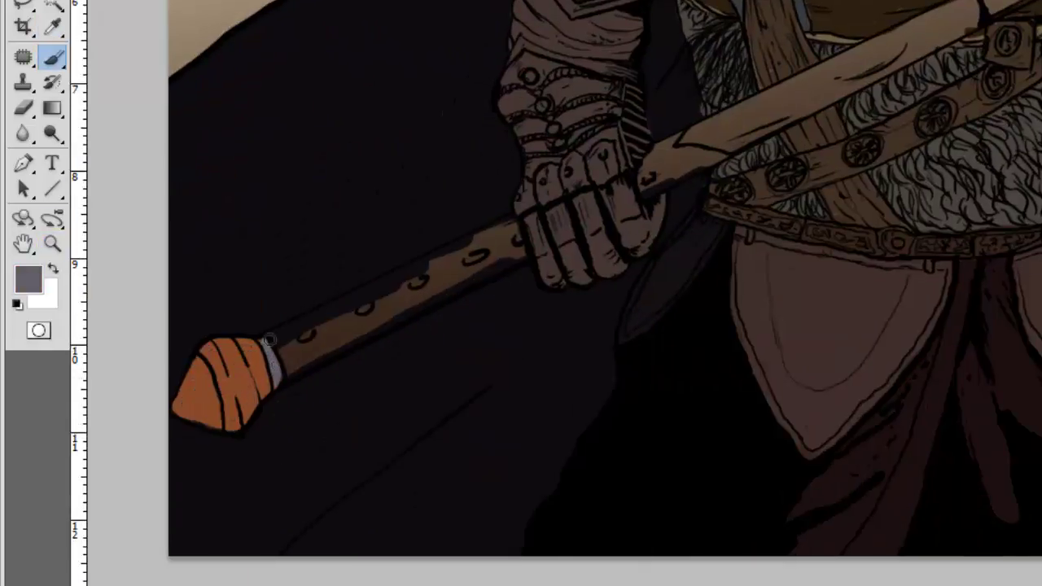
Step: Paint the axe shaft grey, below and above the gauntlet
mouse_move(268, 340)
left_mouse_down()
mouse_move(519, 236)
mouse_move(281, 358)
mouse_move(424, 301)
mouse_move(139, 423)
left_mouse_up()
left_click_drag(358, 317, 431, 281)
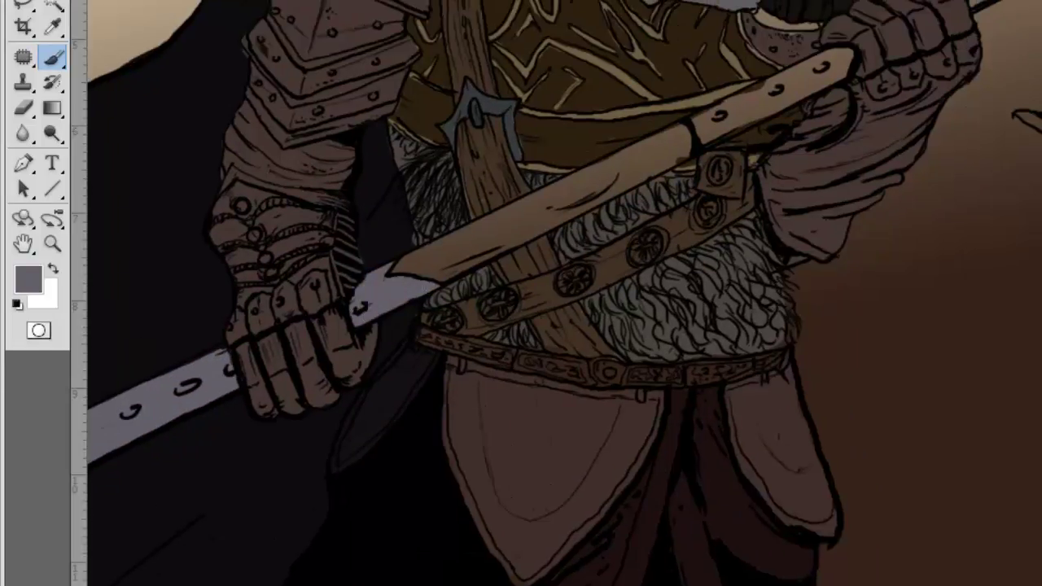
left_click(411, 259, "alt")
left_click(377, 225, "alt")
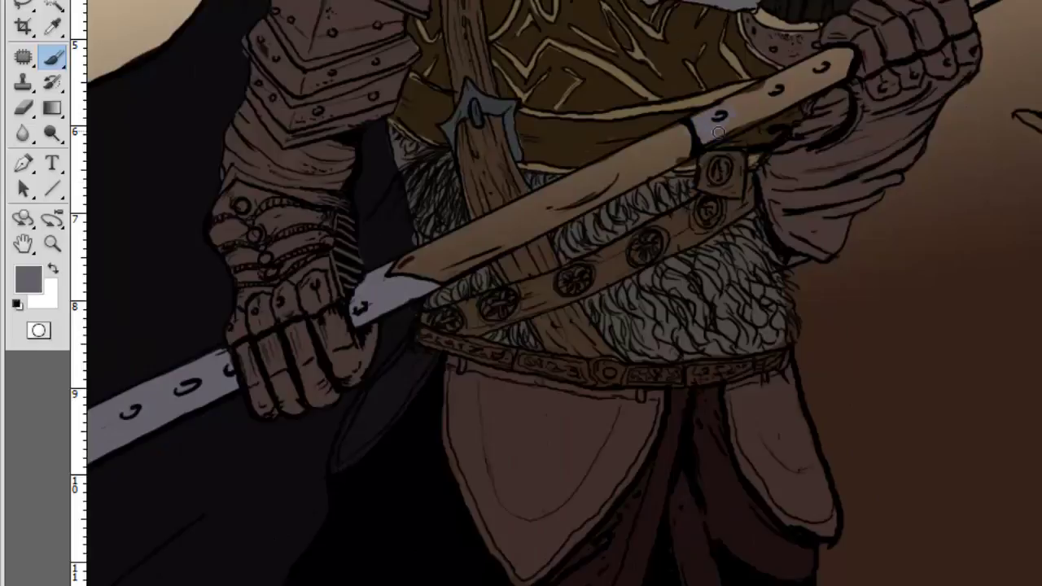
left_click_drag(816, 67, 680, 124)
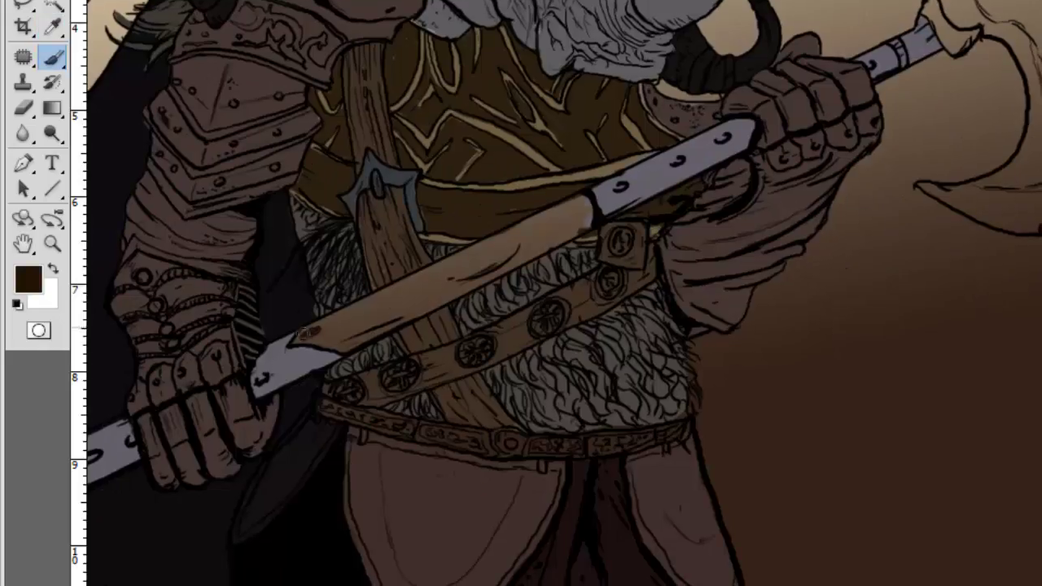
mouse_move(407, 277)
left_mouse_down()
mouse_move(334, 321)
mouse_move(411, 321)
mouse_move(529, 228)
mouse_move(586, 204)
left_mouse_up()
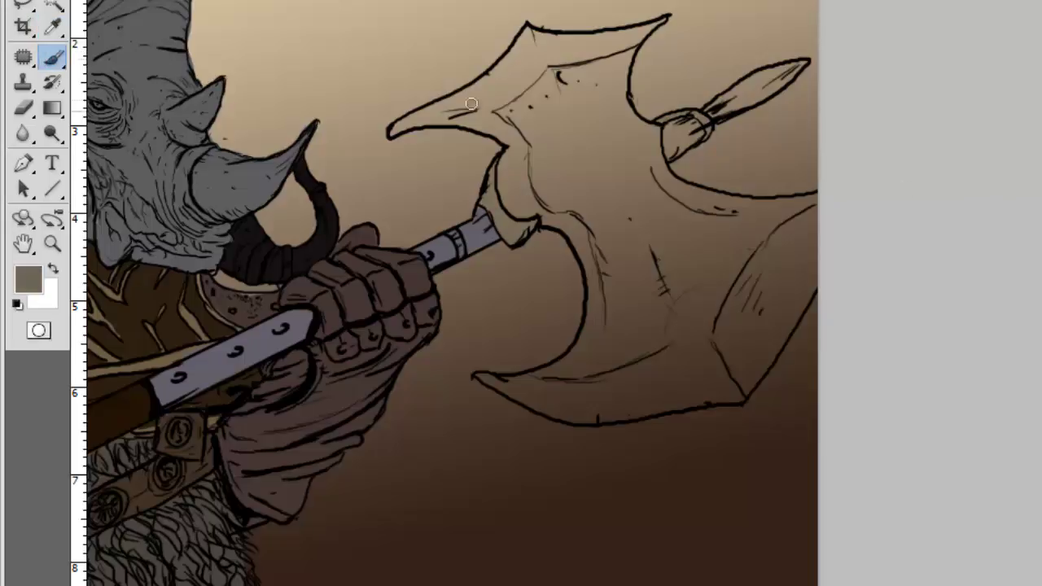
Step: Fill the axe head greyish-brown and darken the blade's bottom edge
left_click_drag(480, 102, 395, 131)
mouse_move(456, 114)
left_mouse_down()
mouse_move(541, 33)
mouse_move(627, 52)
mouse_move(504, 204)
mouse_move(538, 33)
left_mouse_up()
mouse_move(489, 163)
left_mouse_down()
mouse_move(627, 40)
mouse_move(624, 213)
mouse_move(696, 365)
mouse_move(624, 111)
mouse_move(716, 268)
mouse_move(494, 380)
left_mouse_up()
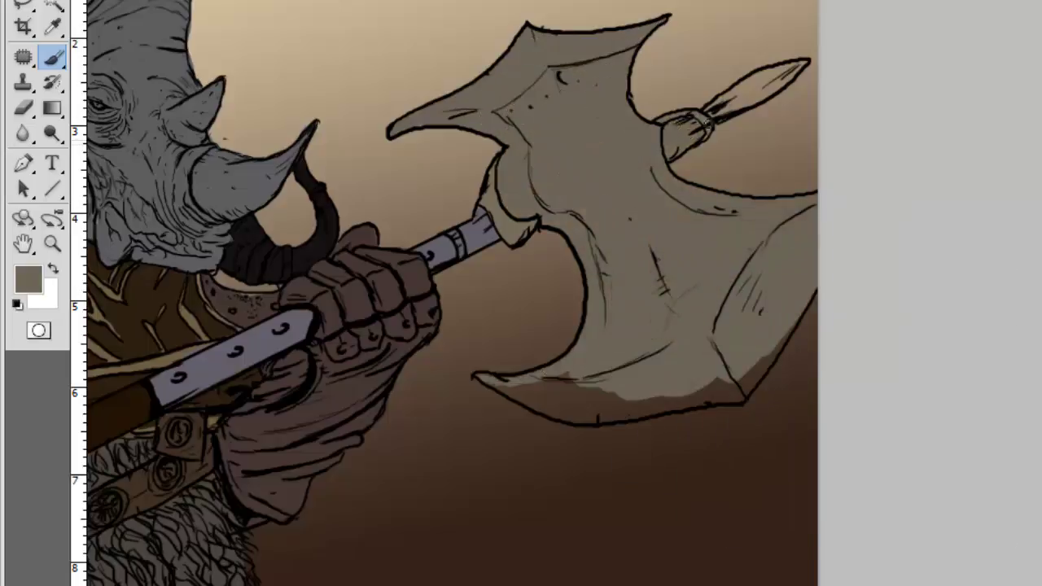
left_click_drag(737, 398, 611, 416)
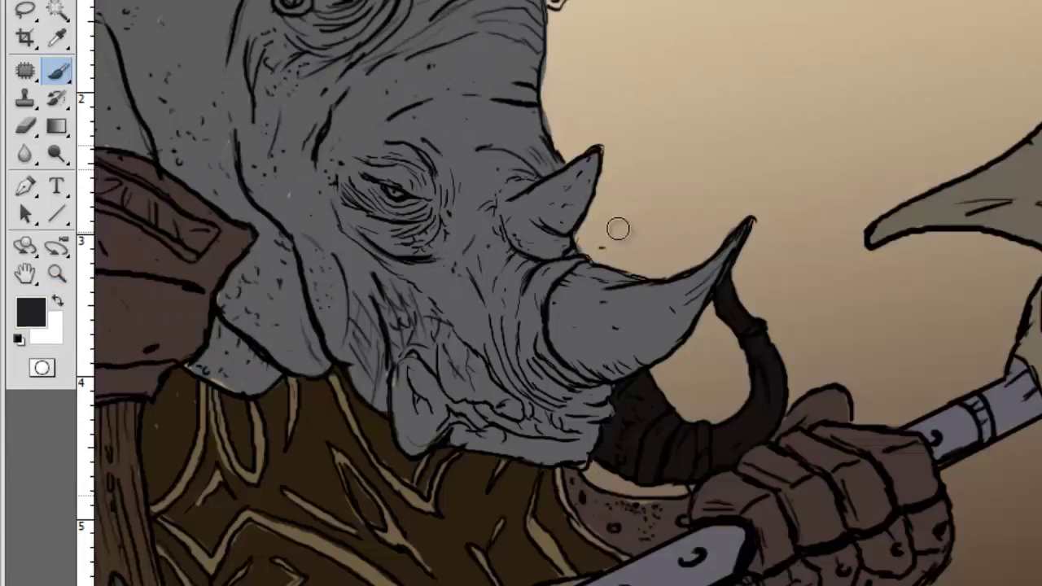
Step: Warm the rhino's cheek, snout and horn base with sampled tan
right_click(617, 228)
key("Escape")
right_click(448, 232)
key("Escape")
left_click(419, 176, "alt")
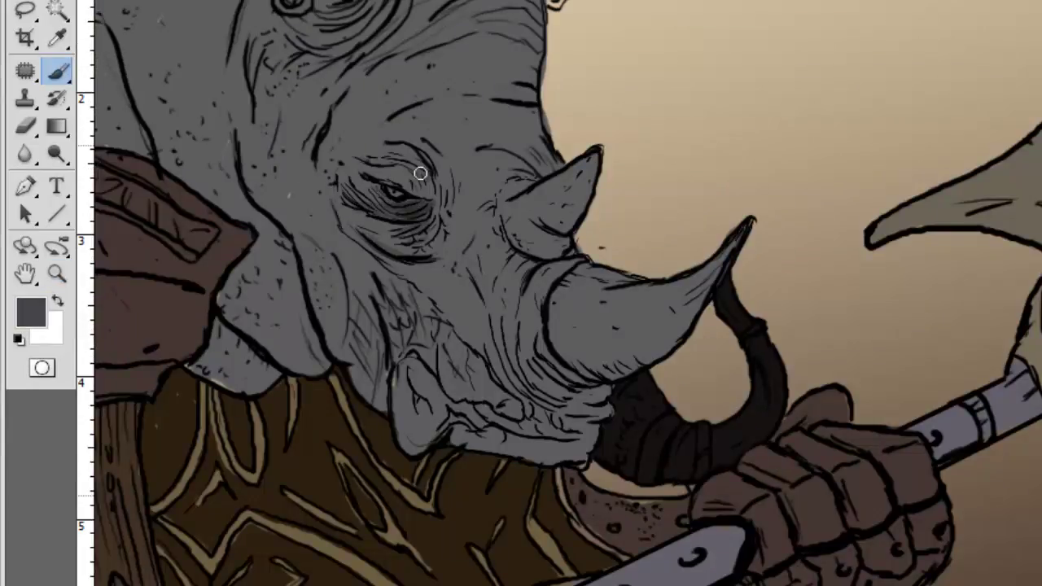
left_click_drag(440, 191, 506, 189)
left_click(893, 310, "alt")
left_click_drag(511, 232, 554, 263)
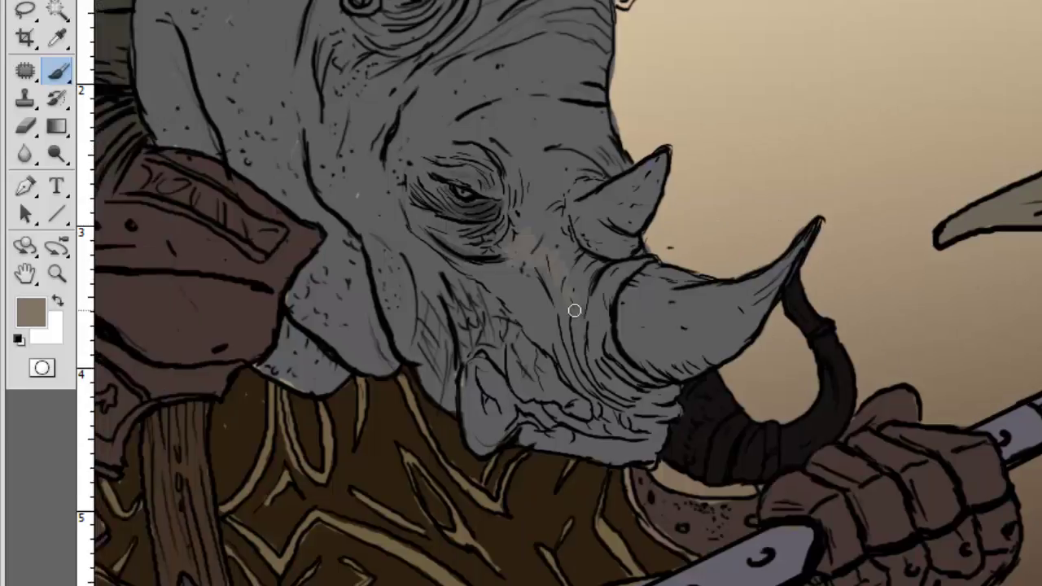
left_click_drag(598, 302, 538, 302)
mouse_move(550, 236)
left_mouse_down()
mouse_move(586, 217)
mouse_move(583, 277)
mouse_move(706, 281)
left_mouse_up()
Step: Add a light highlight above the eye and shade the big horn, jaw and chin
left_click(502, 253, "alt")
mouse_move(521, 163)
left_mouse_down()
mouse_move(540, 202)
mouse_move(480, 254)
left_mouse_up()
left_click(467, 179, "alt")
mouse_move(745, 282)
left_mouse_down()
mouse_move(756, 296)
mouse_move(667, 366)
mouse_move(763, 279)
mouse_move(660, 372)
left_mouse_up()
left_click(622, 339, "alt")
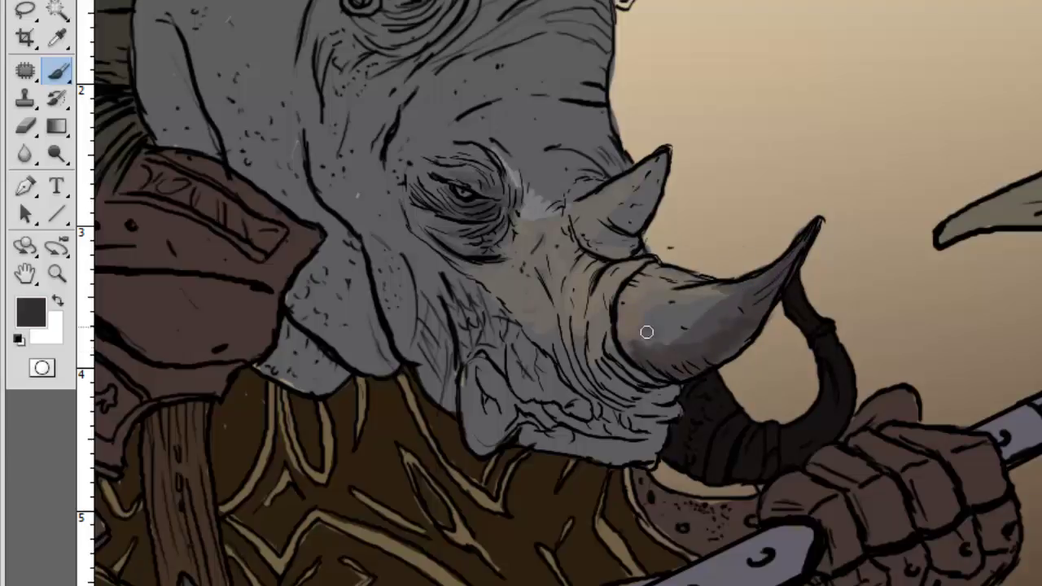
scroll(525, 315, "down", 1)
left_click_drag(591, 352, 725, 340)
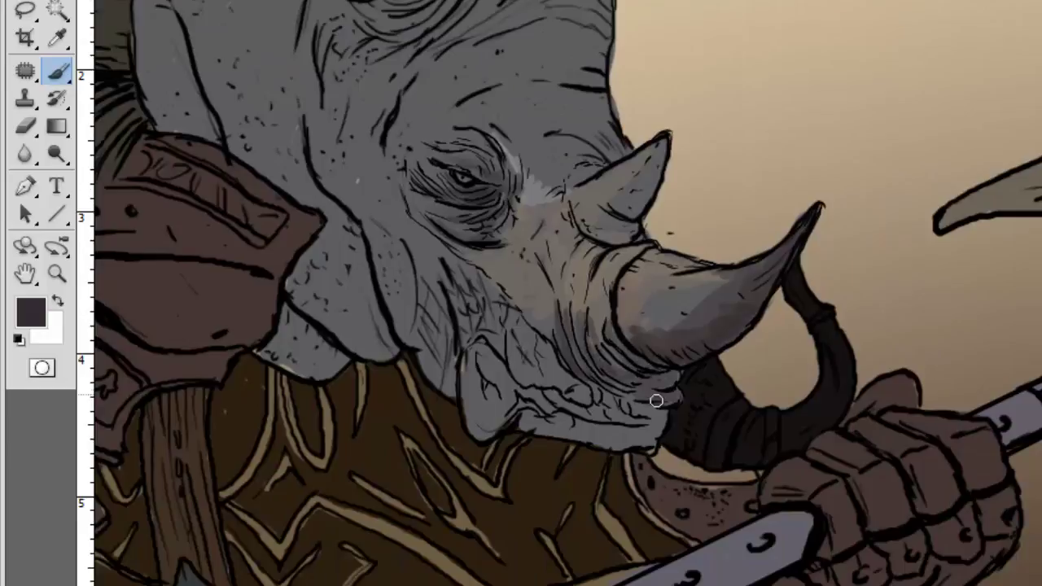
mouse_move(656, 400)
left_mouse_down()
mouse_move(660, 426)
mouse_move(529, 415)
left_mouse_up()
mouse_move(488, 374)
left_mouse_down()
mouse_move(582, 430)
mouse_move(660, 407)
left_mouse_up()
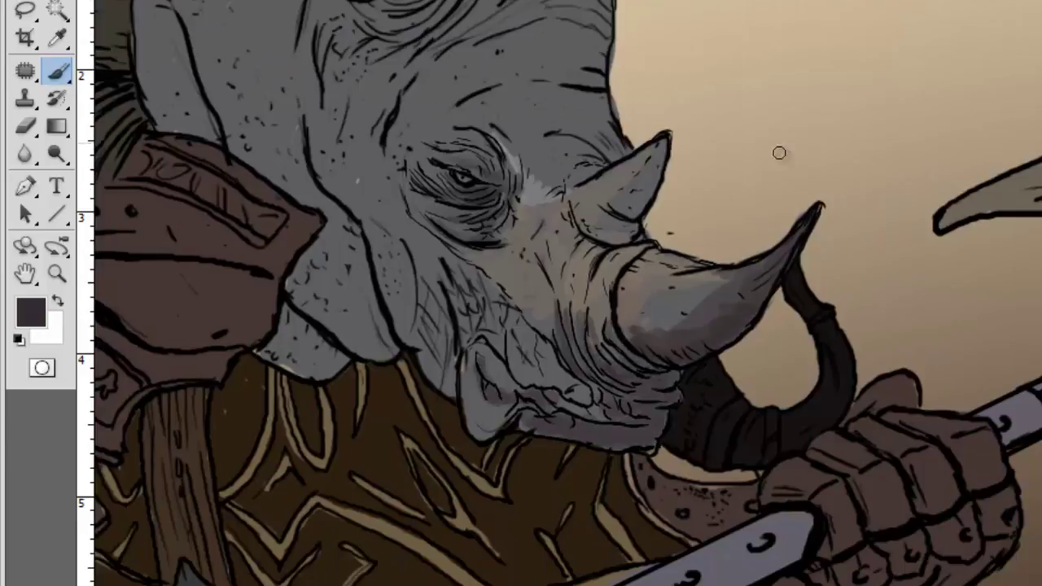
Step: Darken the cheek and jaw with grey and shade the forehead ridge
left_click(430, 272, "alt")
left_click_drag(430, 272, 444, 391)
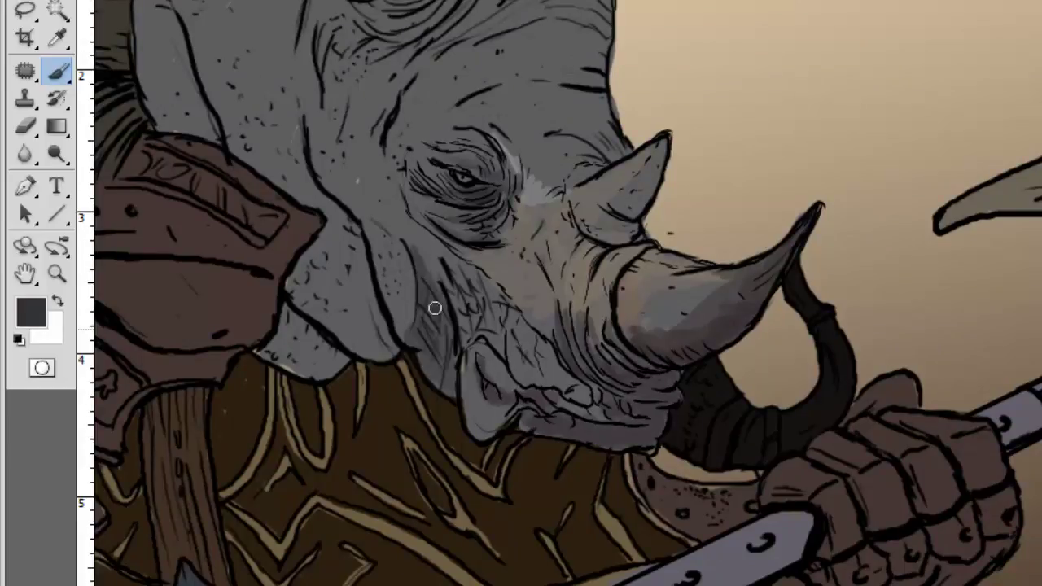
mouse_move(435, 305)
left_mouse_down()
mouse_move(439, 383)
mouse_move(497, 423)
left_mouse_up()
left_click(553, 373, "alt")
left_click(539, 366, "alt")
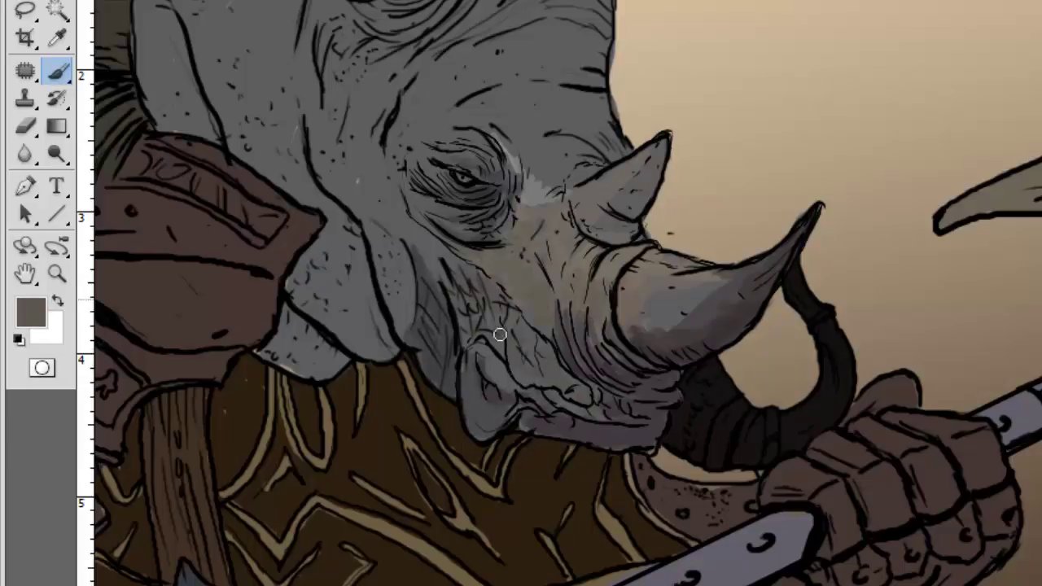
scroll(495, 333, "up", 3)
mouse_move(321, 249)
left_mouse_down()
mouse_move(323, 204)
mouse_move(389, 102)
mouse_move(338, 112)
left_mouse_up()
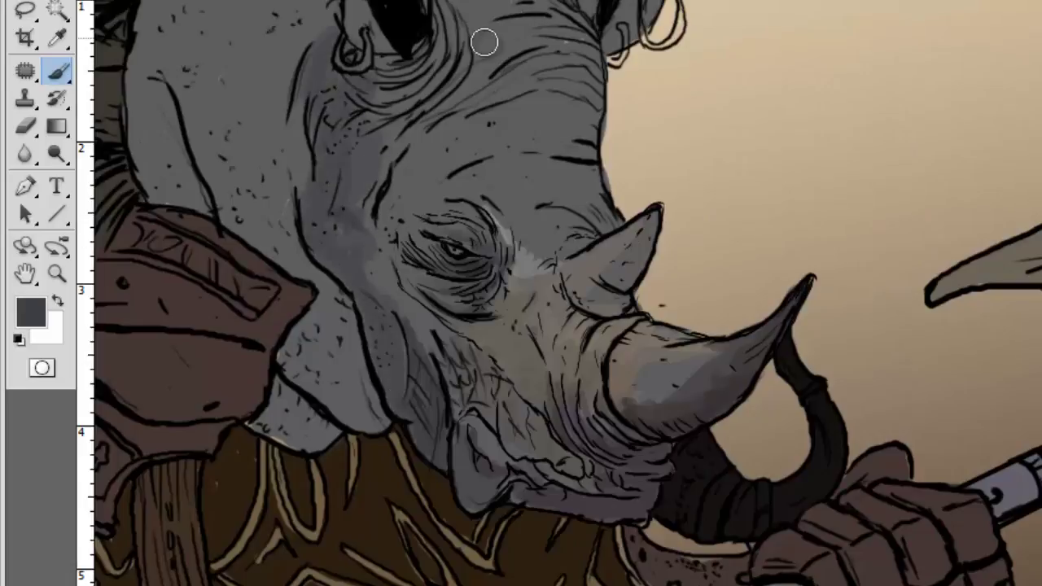
Step: Darken the inside of the right ear and repaint the left ear lighter
scroll(484, 41, "up", 3)
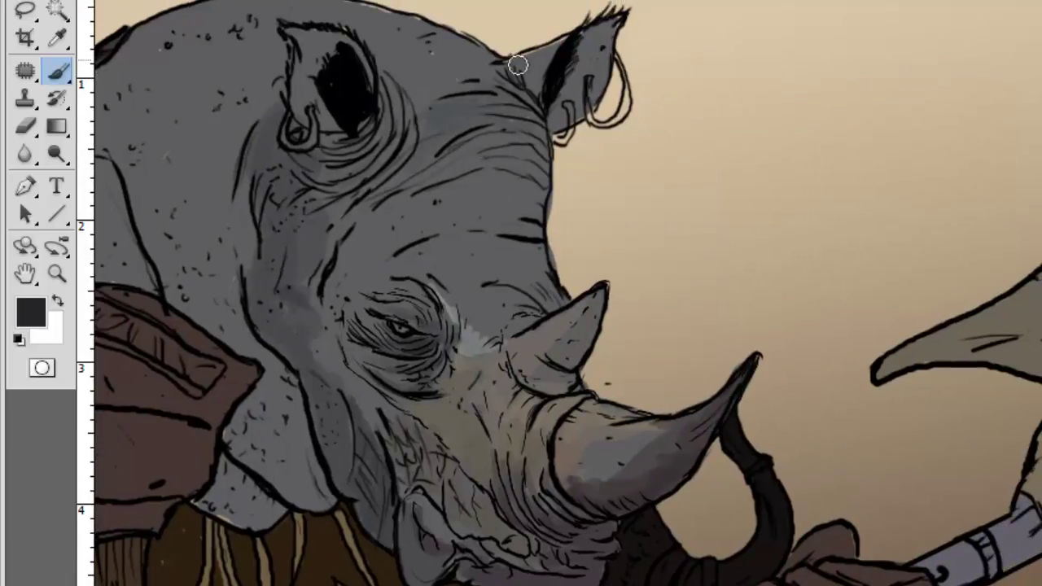
mouse_move(516, 65)
left_mouse_down()
mouse_move(591, 41)
mouse_move(581, 49)
mouse_move(595, 106)
left_mouse_up()
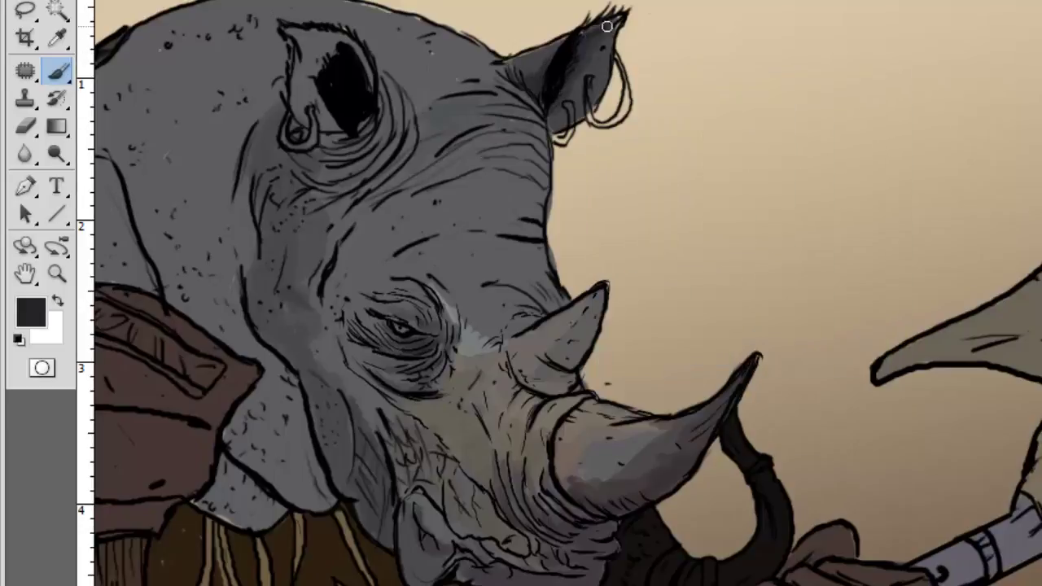
scroll(413, 65, "left", 4)
right_click(458, 45)
key("Escape")
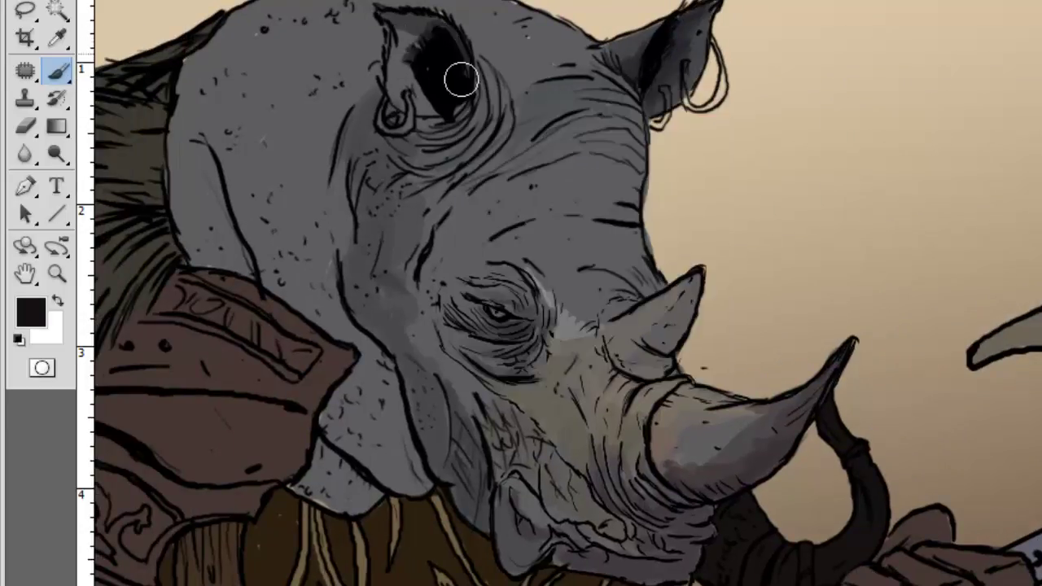
mouse_move(461, 79)
left_mouse_down()
mouse_move(440, 122)
mouse_move(414, 89)
left_mouse_up()
Step: Darken the upper forehead, ear and neck with sampled blue-grey
right_click(515, 122)
left_click(592, 47, "alt")
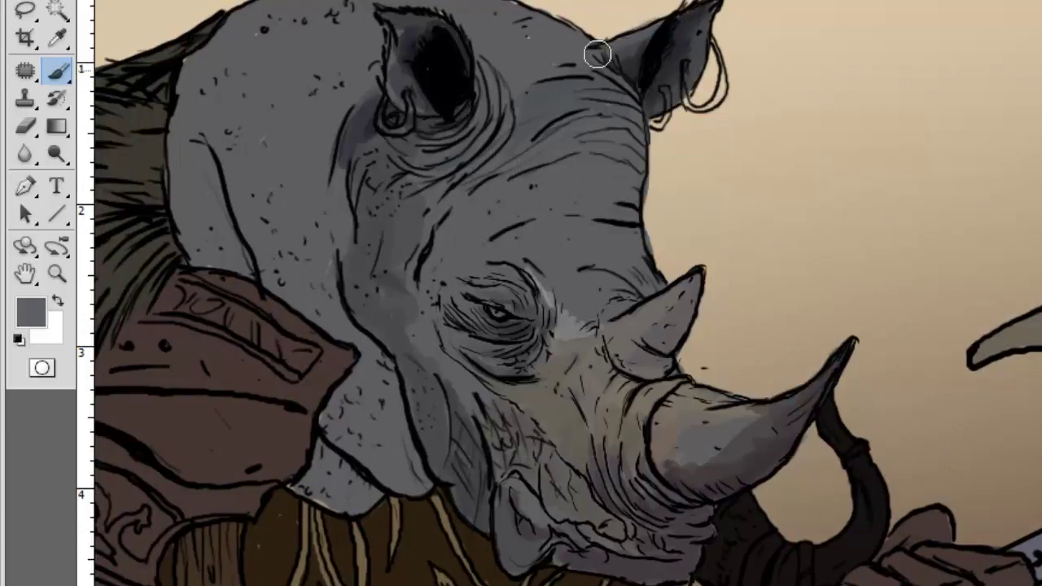
scroll(592, 47, "down", 2)
scroll(337, 104, "up", 4)
mouse_move(342, 196)
left_mouse_down()
mouse_move(177, 186)
mouse_move(325, 221)
mouse_move(244, 235)
mouse_move(326, 186)
mouse_move(249, 284)
left_mouse_up()
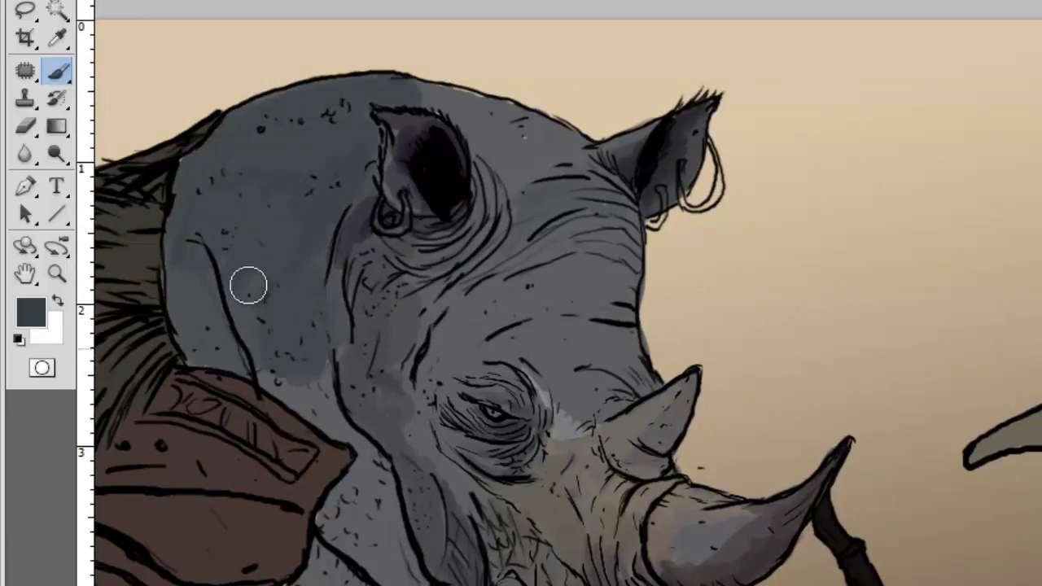
mouse_move(330, 417)
left_mouse_down()
mouse_move(416, 277)
mouse_move(489, 430)
mouse_move(375, 353)
left_mouse_up()
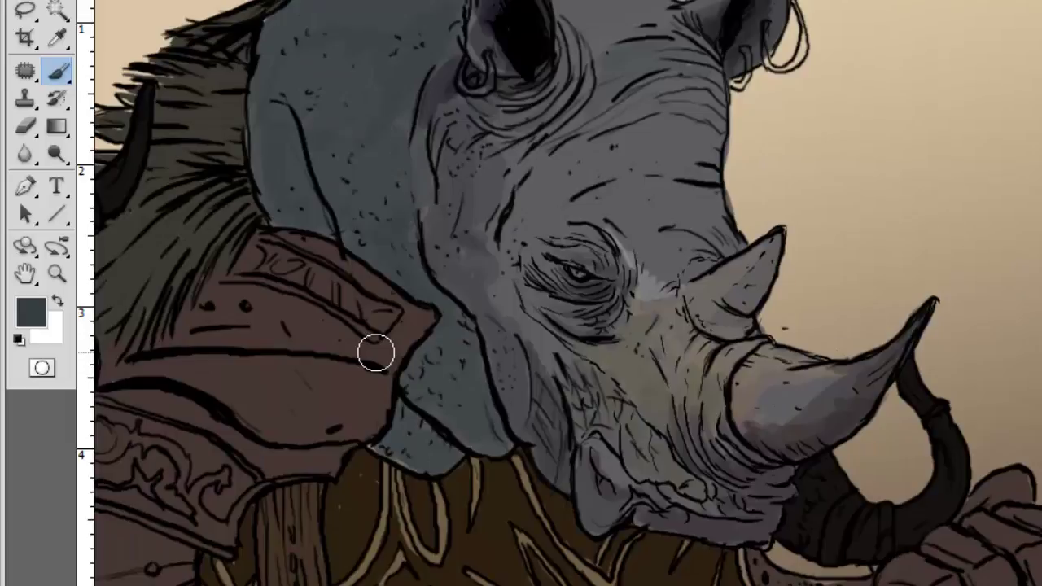
Step: Paint black shadows on the neck beside the armour and between ear and brow
left_click(376, 355, "alt")
mouse_move(455, 261)
left_mouse_down()
mouse_move(489, 440)
mouse_move(411, 397)
mouse_move(439, 439)
mouse_move(407, 366)
mouse_move(488, 437)
left_mouse_up()
left_click_drag(554, 452, 381, 500)
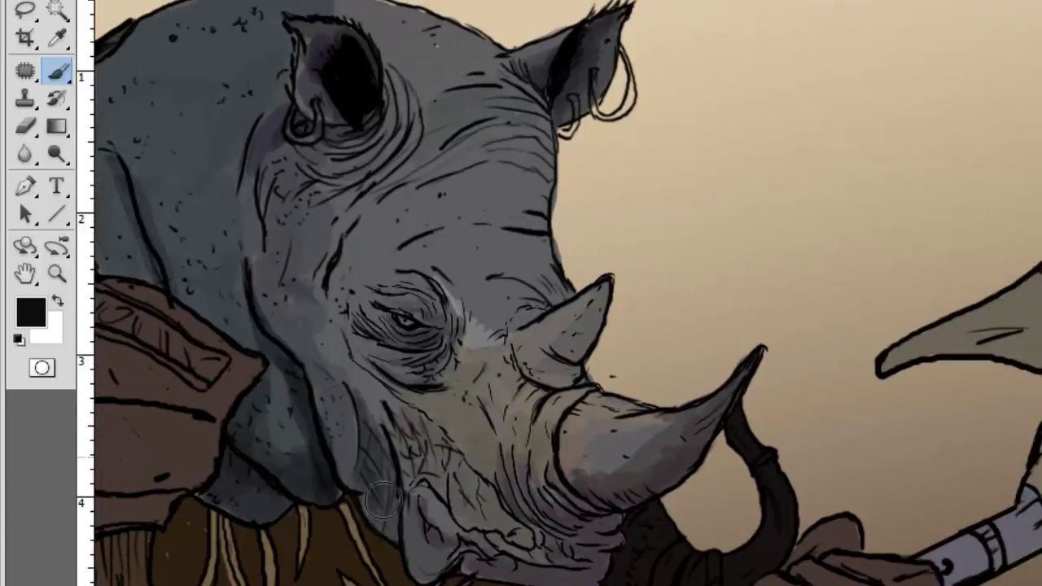
right_click(439, 277)
key("Return")
left_click_drag(350, 163, 242, 175)
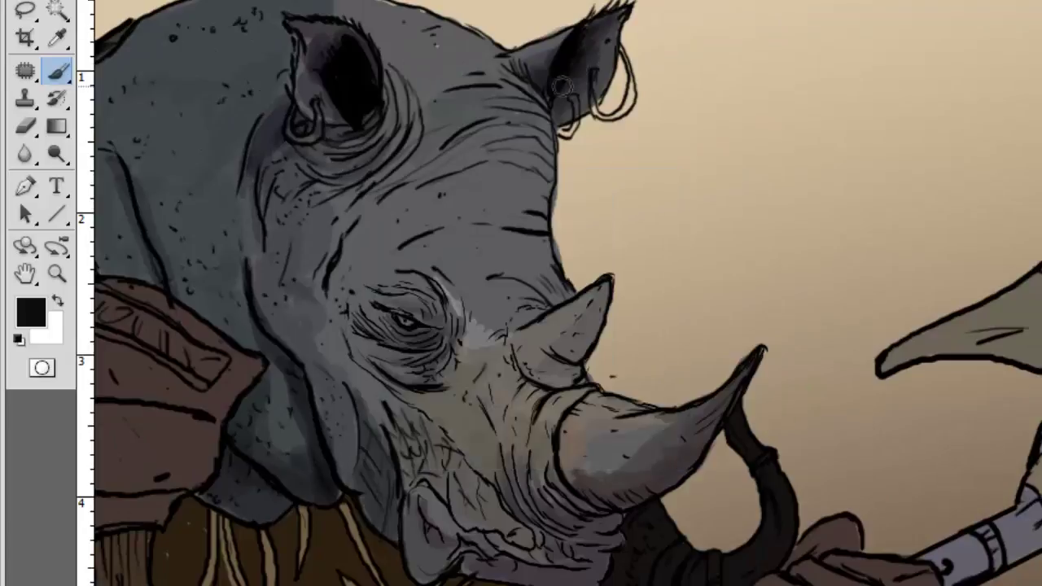
left_click_drag(564, 86, 464, 118)
left_click_drag(529, 96, 480, 173)
Step: Shade the big and small horns, jaw and chin, then zoom in on the eye
left_click_drag(420, 231, 345, 183)
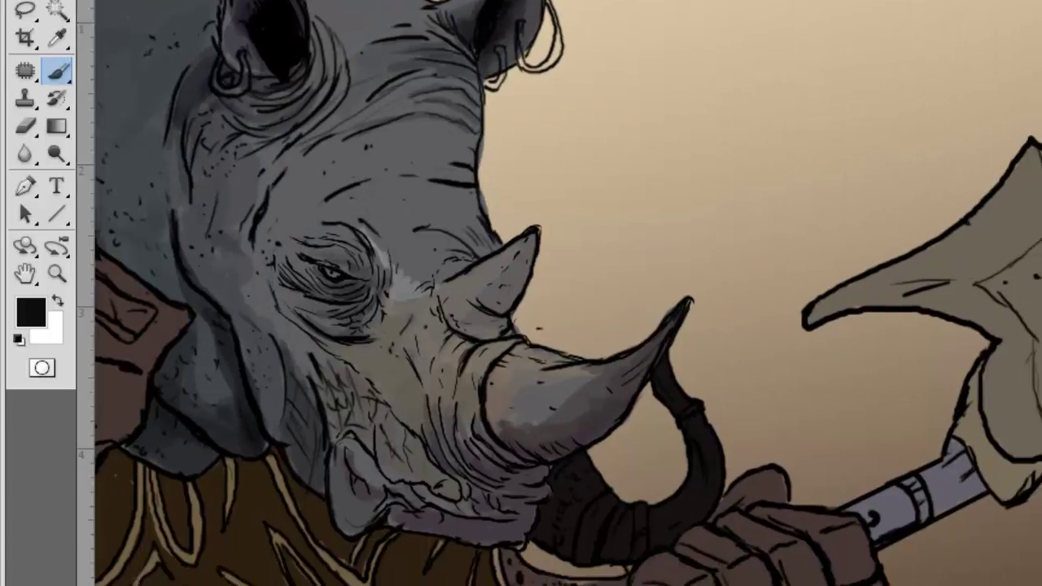
mouse_move(659, 330)
left_mouse_down()
mouse_move(567, 437)
mouse_move(524, 400)
left_mouse_up()
left_click_drag(488, 325, 528, 253)
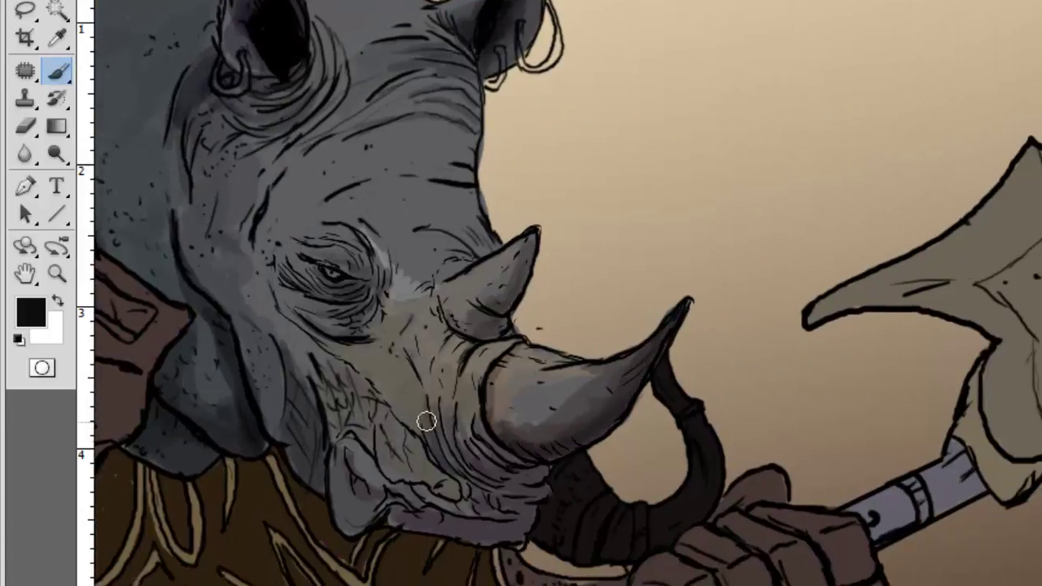
right_click(491, 440)
key("Return")
mouse_move(491, 442)
left_mouse_down()
mouse_move(542, 494)
mouse_move(463, 527)
mouse_move(512, 535)
mouse_move(309, 384)
left_mouse_up()
mouse_move(399, 404)
left_mouse_down()
mouse_move(481, 465)
mouse_move(543, 457)
left_mouse_up()
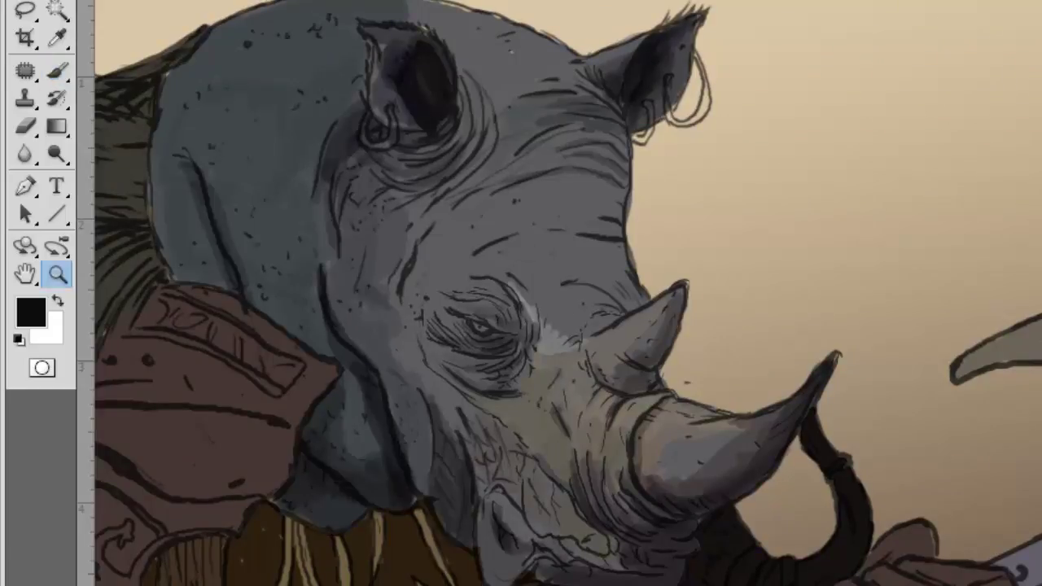
left_click(516, 353)
mouse_move(516, 353)
left_mouse_down()
mouse_move(481, 248)
mouse_move(456, 248)
left_mouse_up()
Step: Dab a pinkish glint in the eye and darken around the eyelid
left_click(432, 233, "alt")
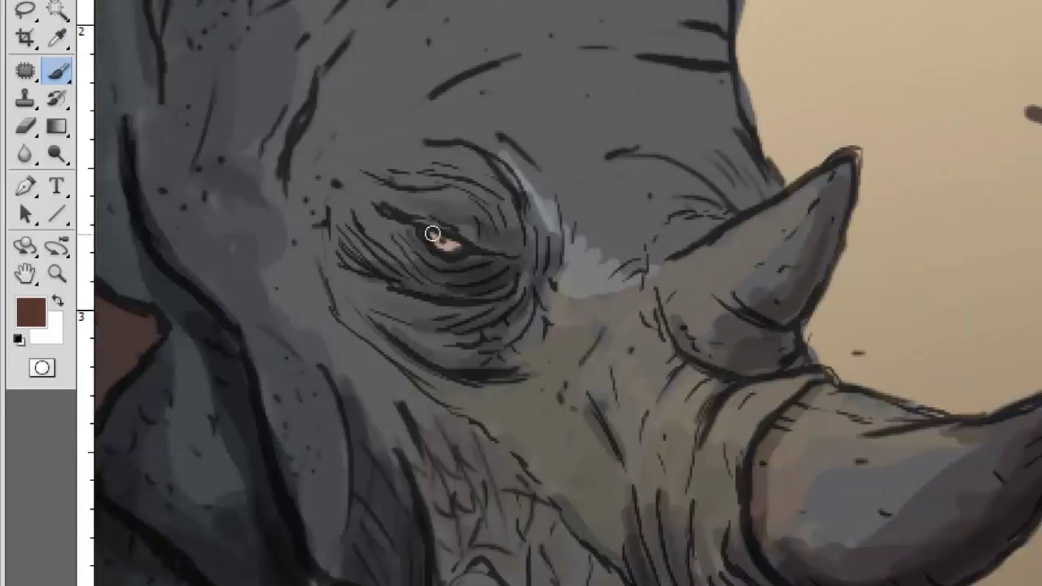
key("d")
left_click_drag(387, 214, 521, 256)
key("d")
right_click(814, 241)
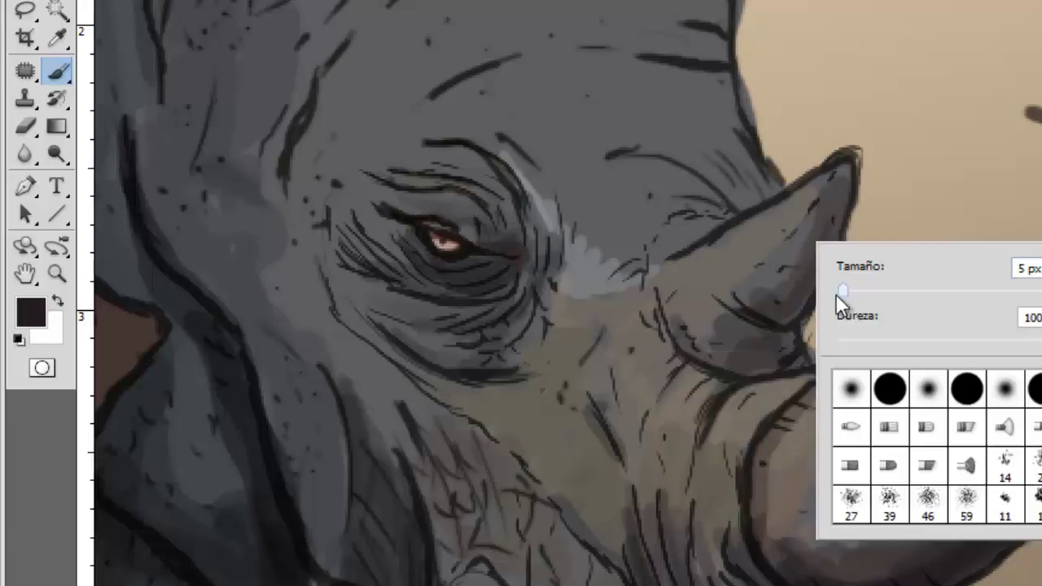
right_click(543, 228)
key("Escape")
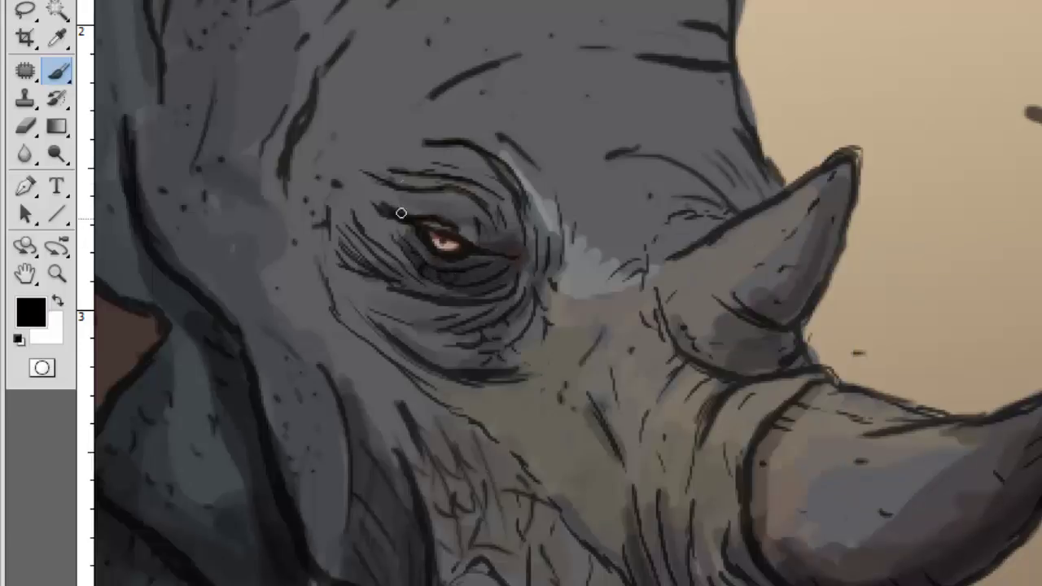
Step: Paint light beige strokes along the brow and upper eyelid
left_click(411, 293, "alt")
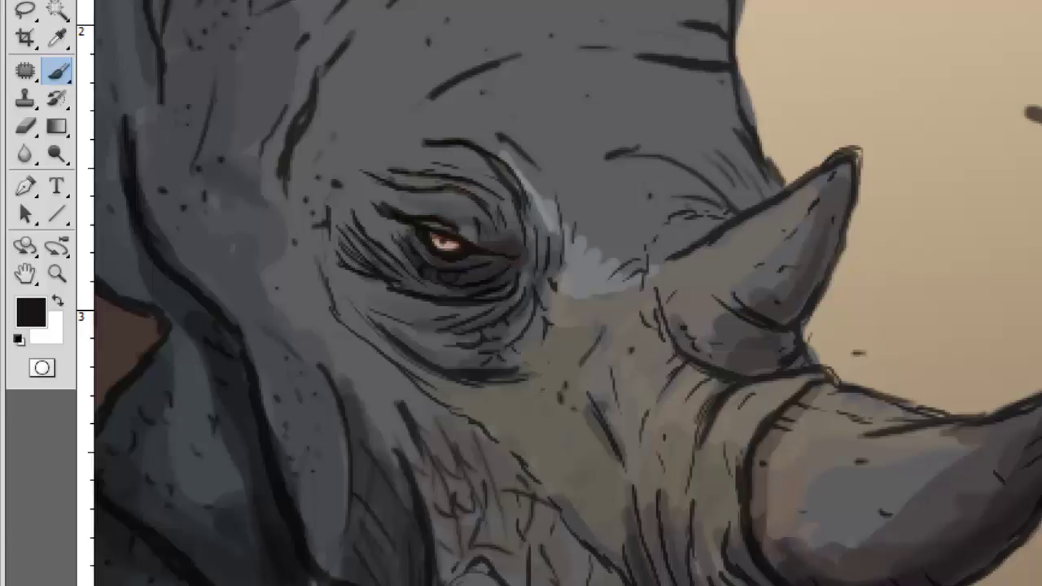
left_click(420, 217, "alt")
left_click(474, 181, "alt")
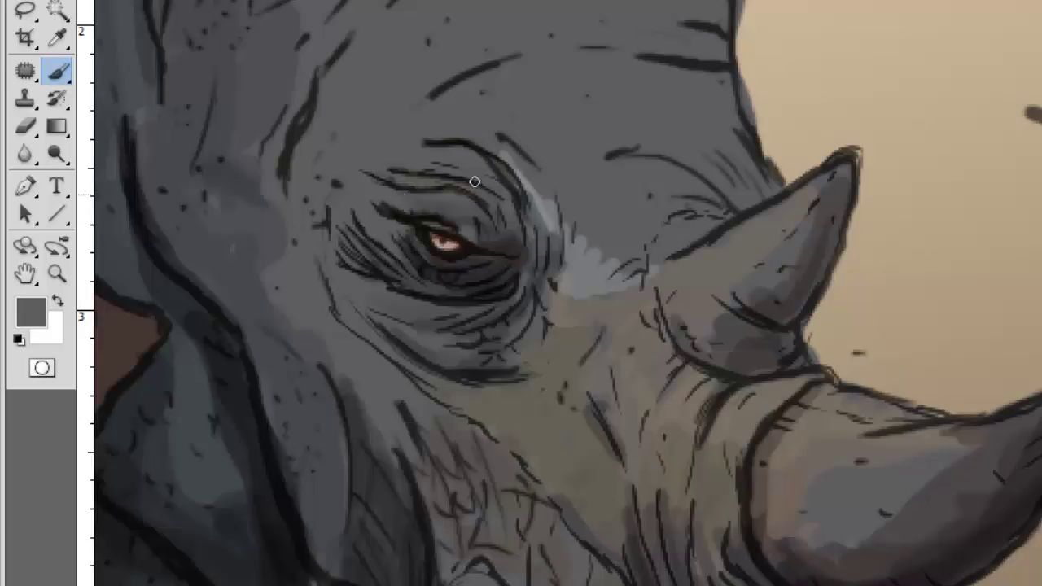
left_click(722, 167, "alt")
left_click_drag(411, 159, 497, 167)
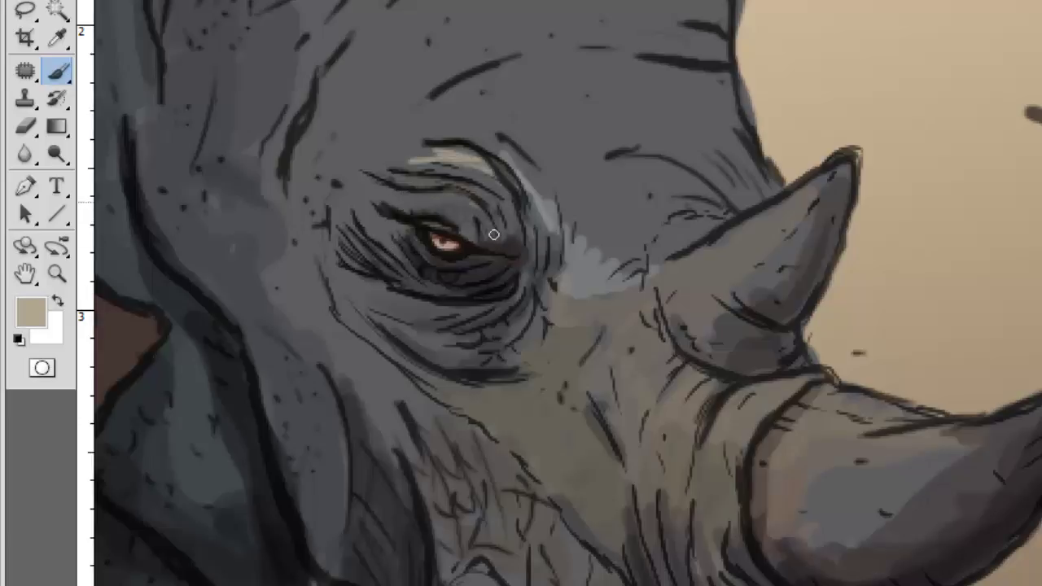
left_click_drag(361, 200, 473, 225)
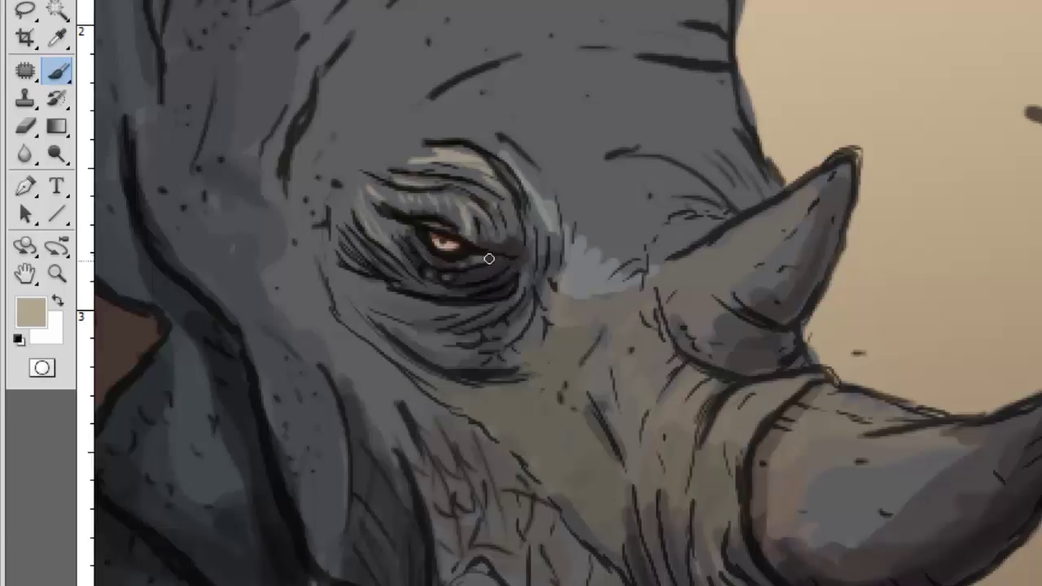
Step: Sample grey-brown skin tones and paint grey strokes on the horn
left_click(394, 303, "alt")
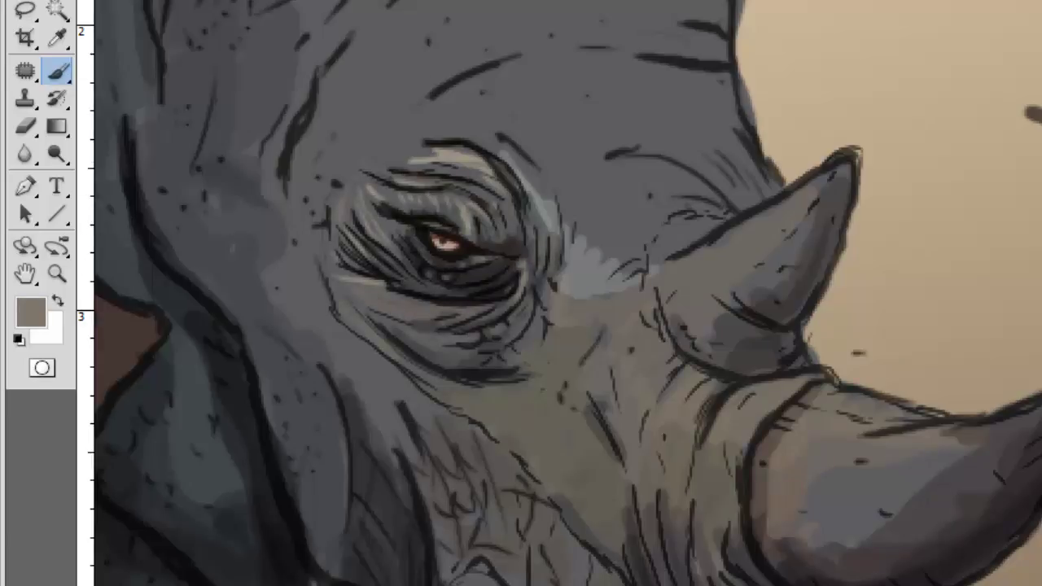
left_click(358, 161, "alt")
left_click(354, 221, "alt")
key("x")
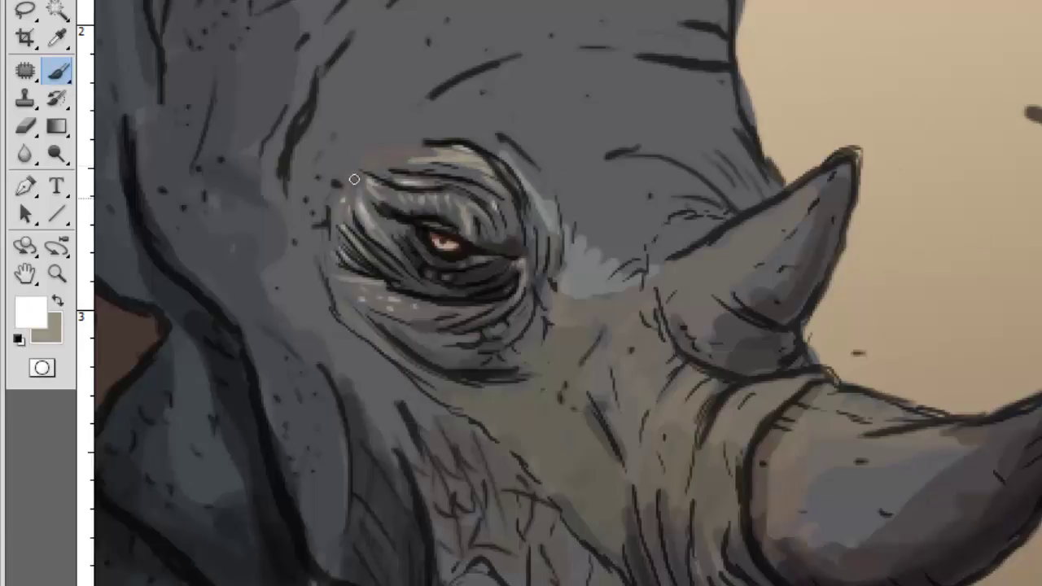
left_click(839, 176, "alt")
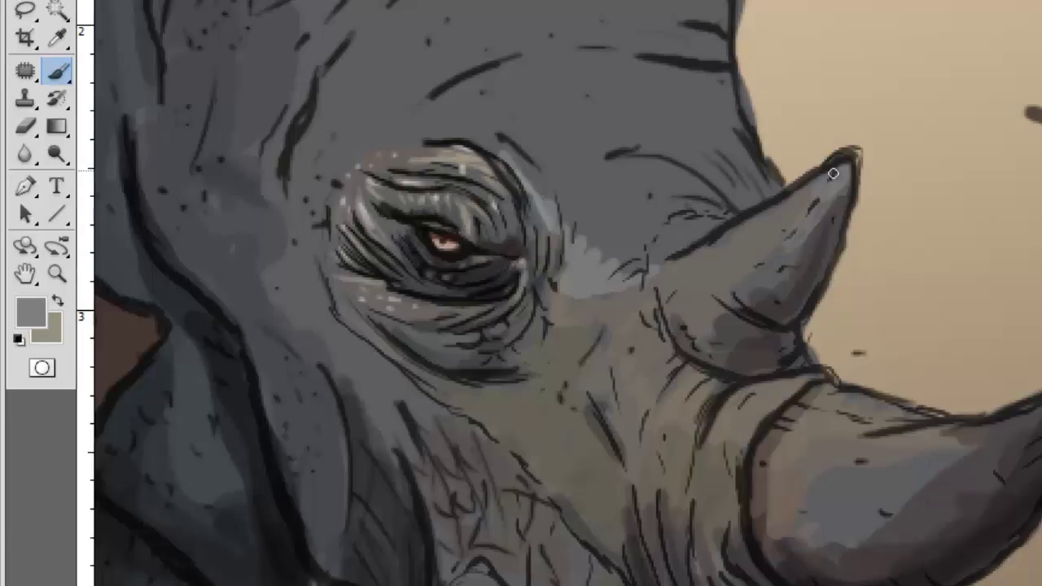
left_click(758, 245, "alt")
mouse_move(828, 250)
left_mouse_down()
mouse_move(693, 304)
mouse_move(804, 228)
left_mouse_up()
Step: Repaint the small horn's base and upper part with sampled browns and greys
right_click(797, 228)
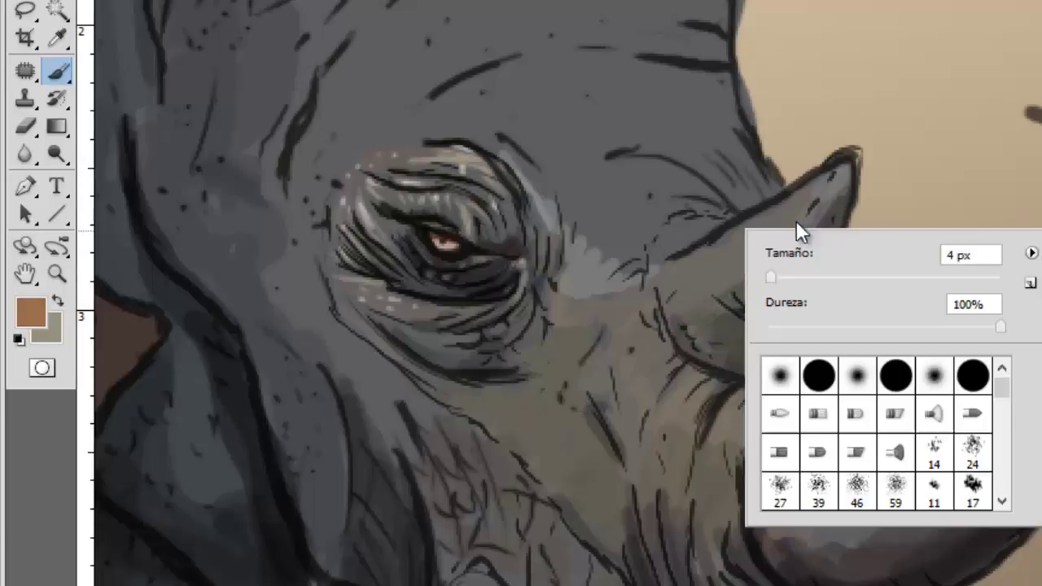
key("Escape")
mouse_move(668, 244)
left_mouse_down()
mouse_move(767, 214)
mouse_move(698, 320)
mouse_move(656, 226)
left_mouse_up()
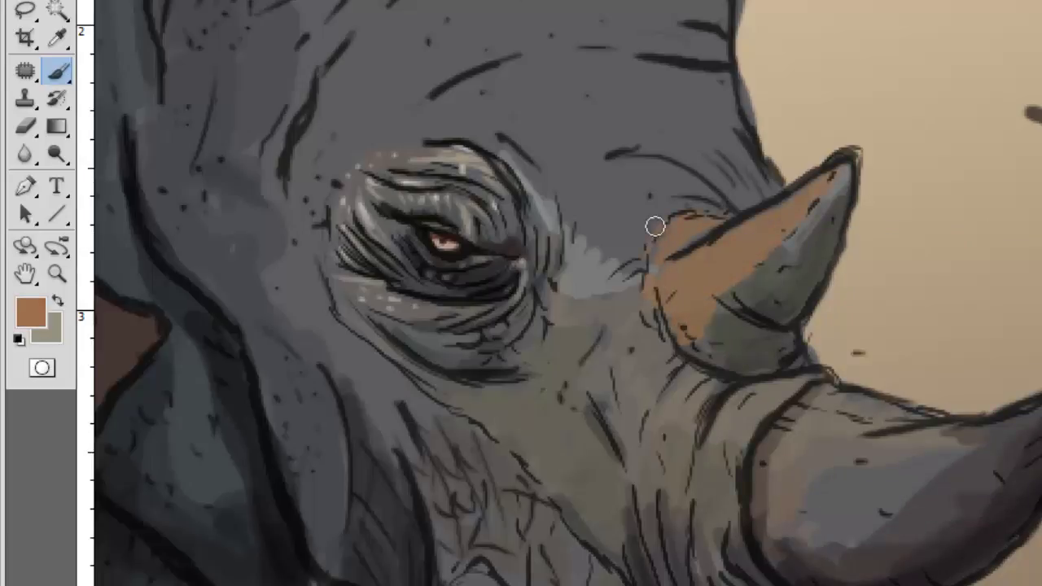
left_click(671, 362, "alt")
left_click_drag(705, 368, 741, 316)
left_click_drag(788, 233, 834, 196)
left_click(678, 227, "alt")
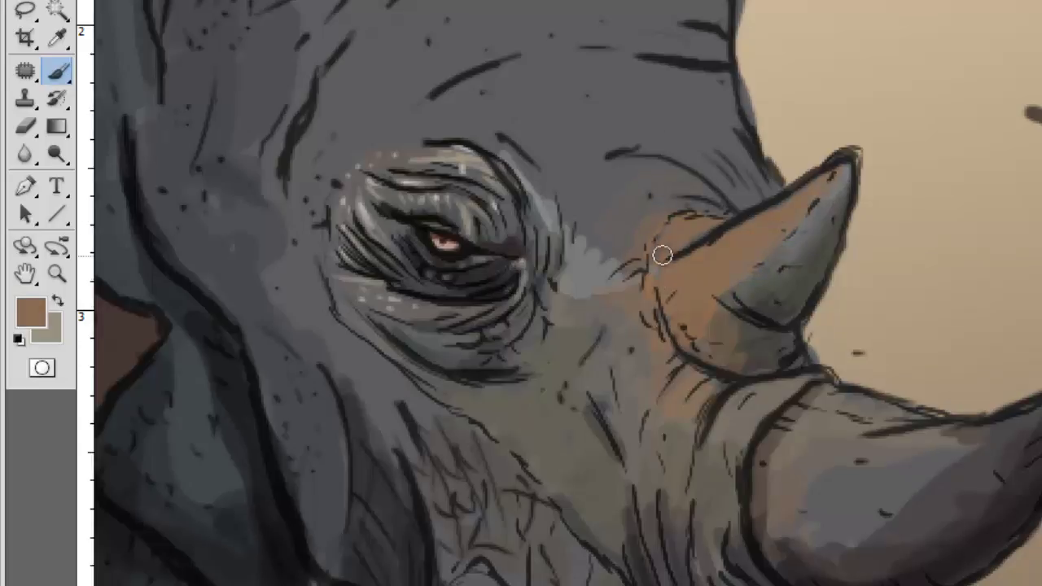
left_click(779, 239, "alt")
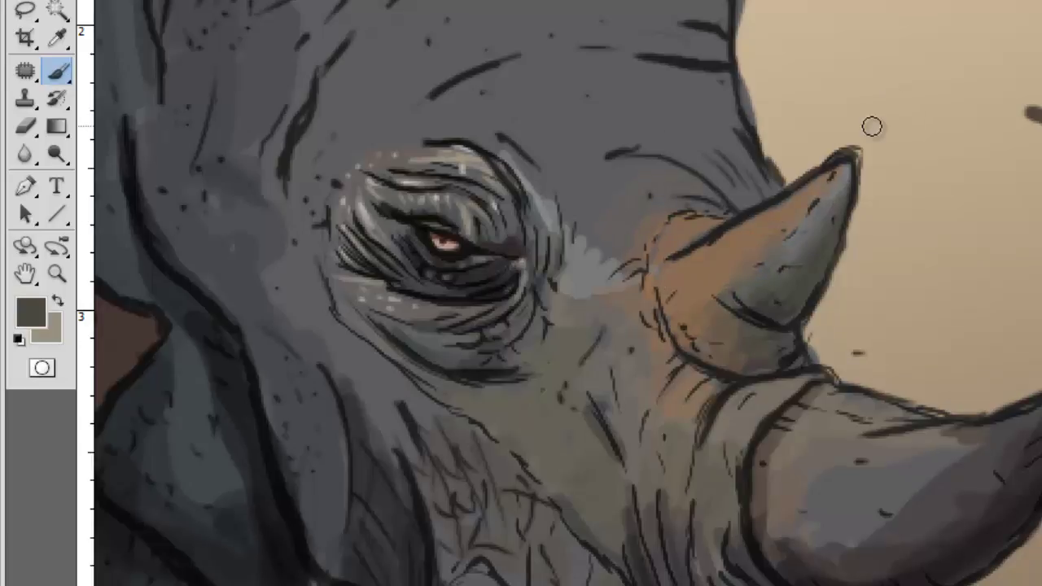
left_click(814, 236, "alt")
left_click_drag(811, 216, 728, 293)
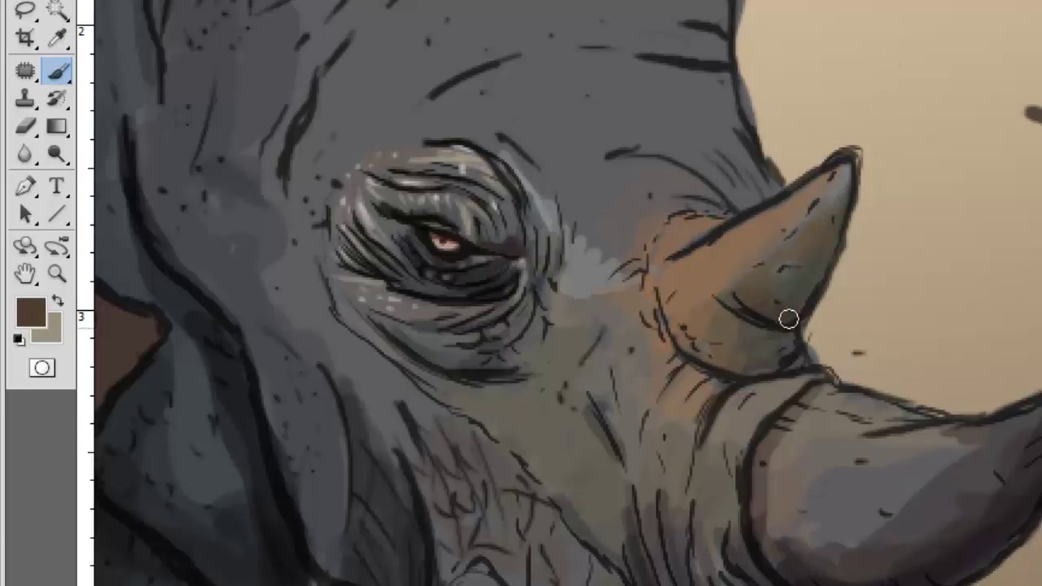
mouse_move(788, 319)
left_mouse_down()
mouse_move(790, 191)
mouse_move(735, 250)
mouse_move(635, 269)
left_mouse_up()
Step: Paint soft brown strokes over the horn with a darker sampled colour
right_click(635, 268)
key("Escape")
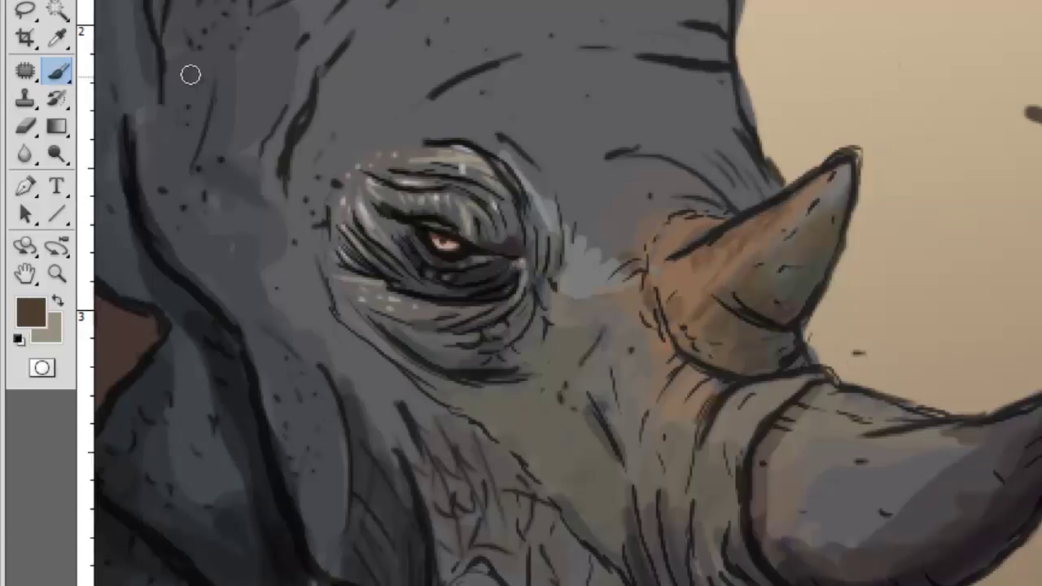
left_click(801, 265, "alt")
right_click(800, 265)
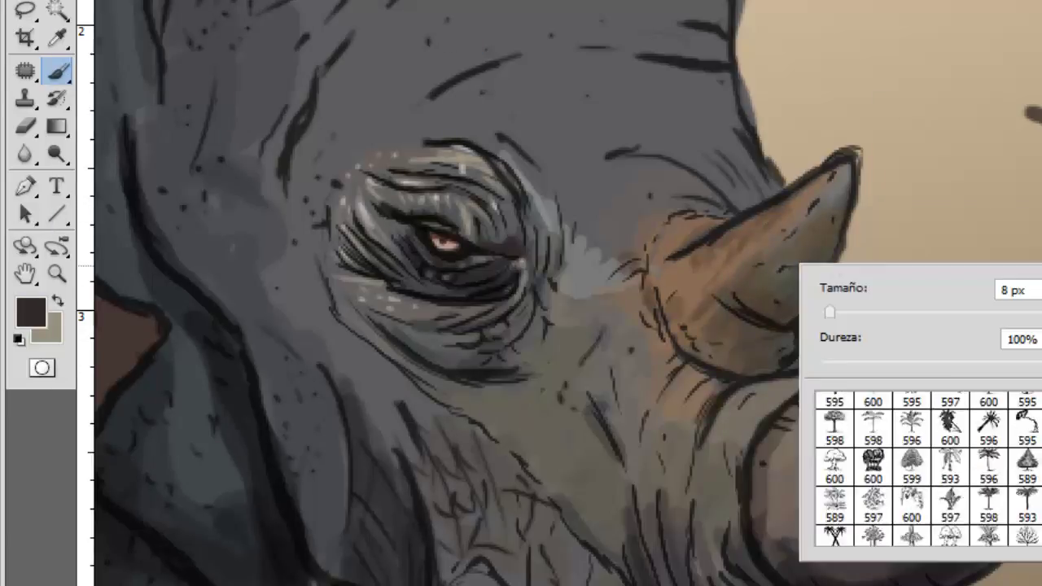
key("Escape")
left_click(757, 244, "alt")
left_click_drag(823, 187, 738, 214)
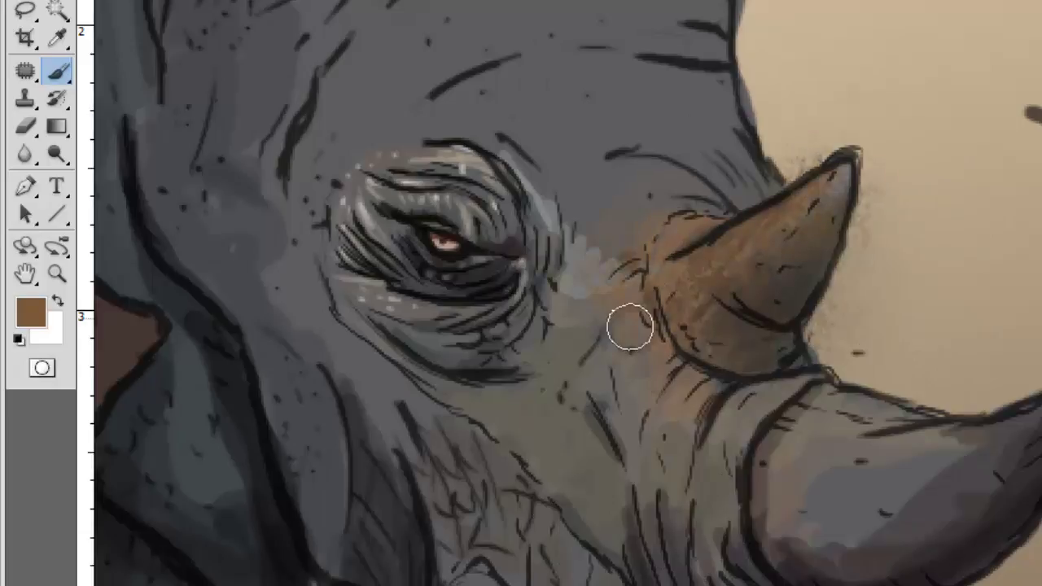
Step: Choose a scatter brush from the brush preset picker
left_click(738, 291, "alt")
right_click(737, 291)
left_click(996, 477)
left_click(879, 507)
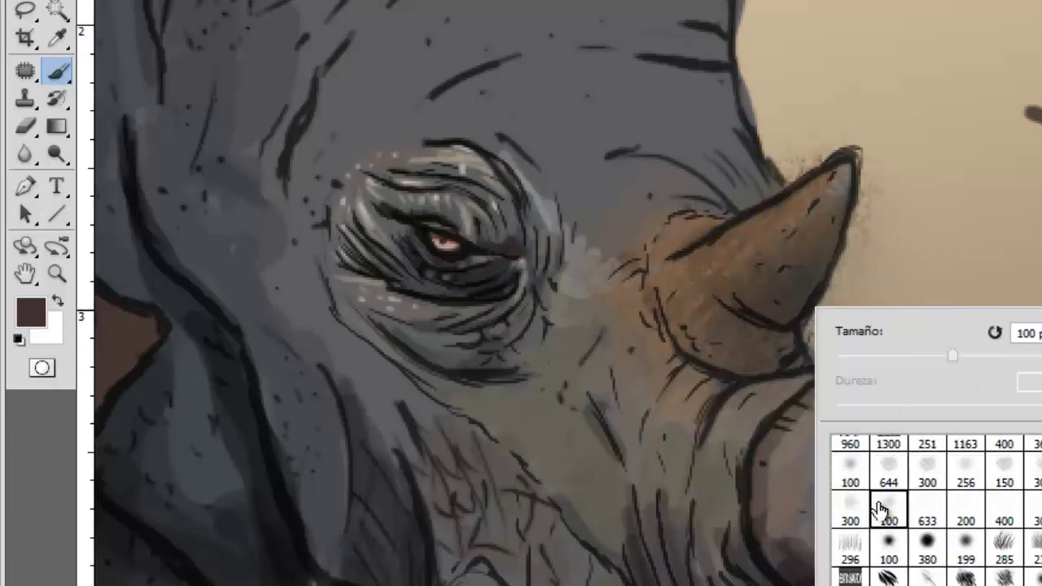
key("Return")
right_click(823, 200)
key("Return")
Step: Scatter light speckles over the horn, highlight its tip and touch up the base
left_click(646, 179, "alt")
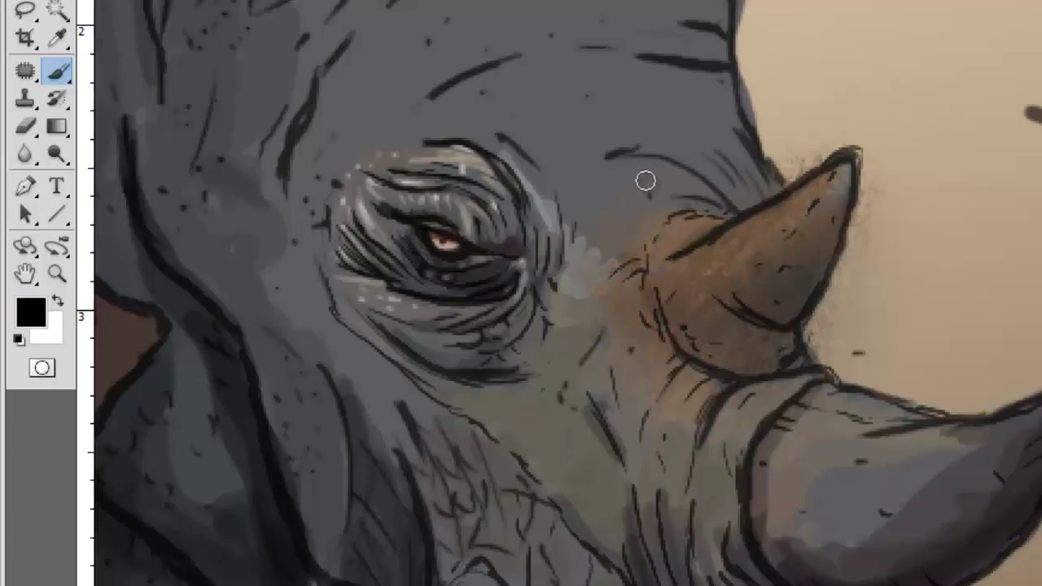
left_click_drag(647, 179, 895, 212)
left_click(827, 183, "alt")
left_click_drag(838, 183, 847, 171)
left_click(814, 200, "alt")
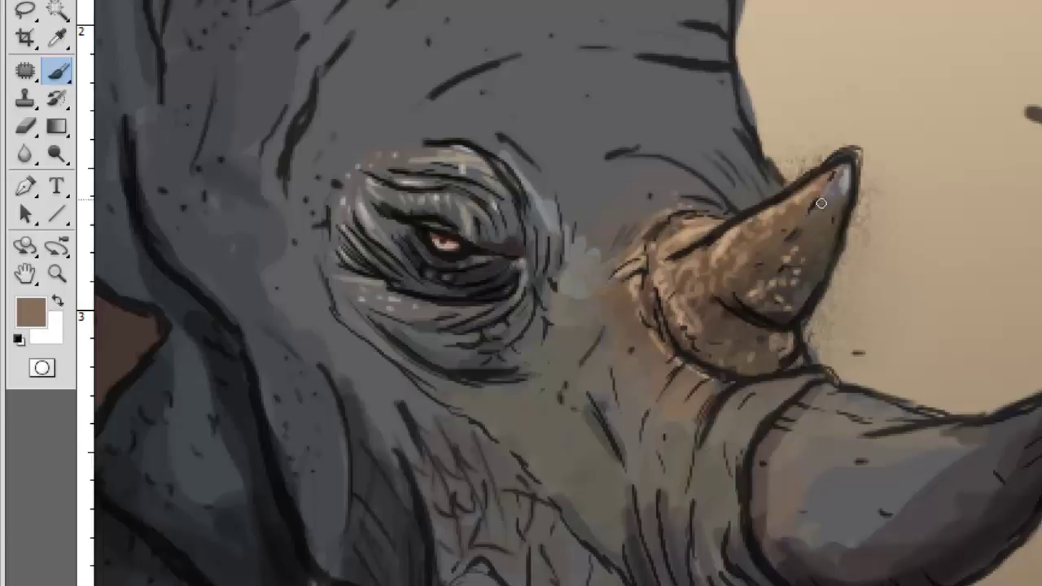
left_click(750, 284, "alt")
mouse_move(716, 317)
left_mouse_down()
mouse_move(693, 349)
mouse_move(777, 350)
left_mouse_up()
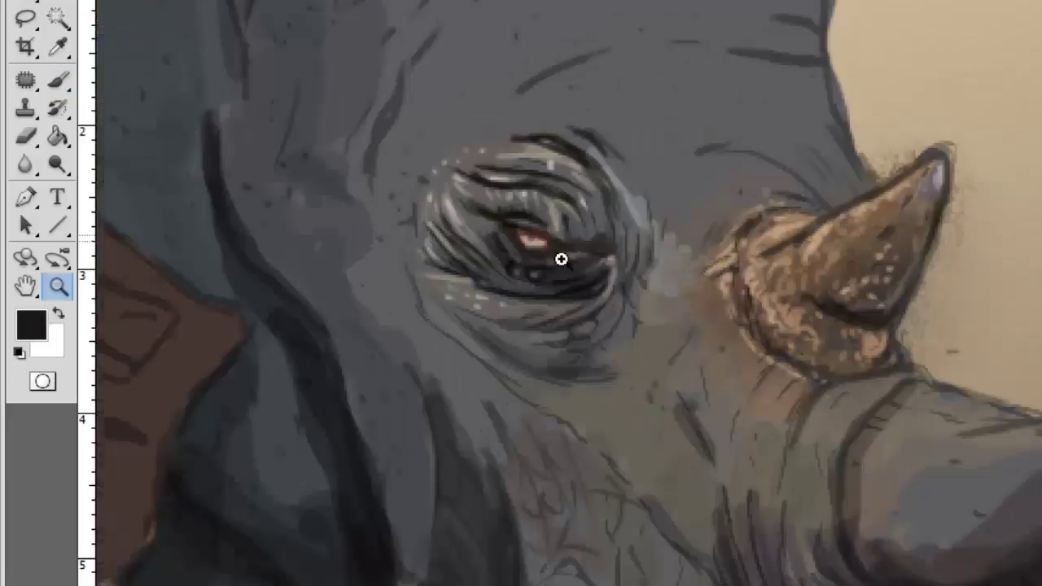
Step: Draw dark contour lines along the eyelids, snout folds and snout top
key("b")
right_click(589, 213)
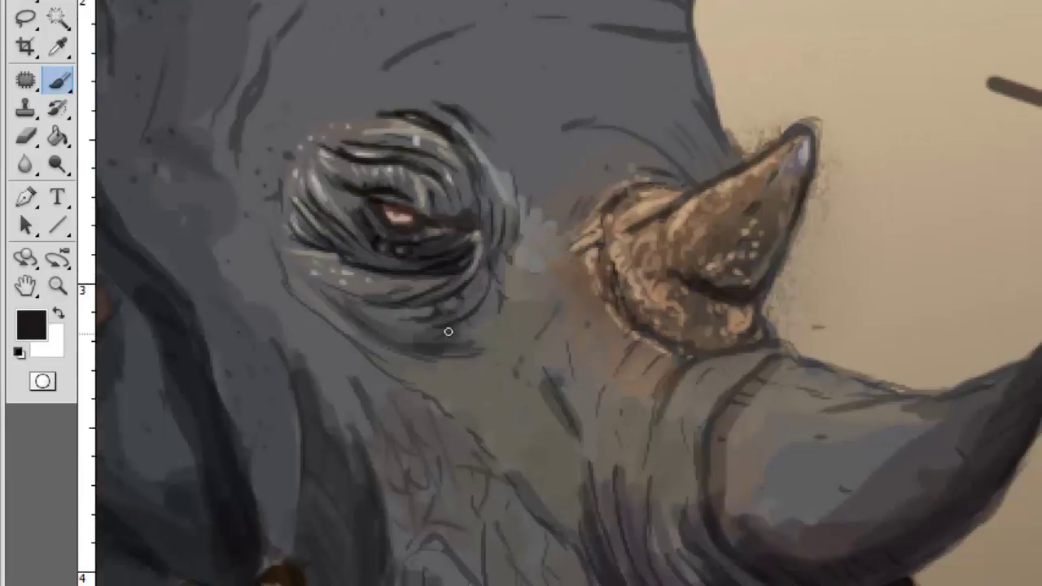
left_click_drag(381, 100, 498, 144)
mouse_move(281, 249)
left_mouse_down()
mouse_move(358, 340)
mouse_move(446, 414)
left_mouse_up()
left_click_drag(347, 318, 448, 328)
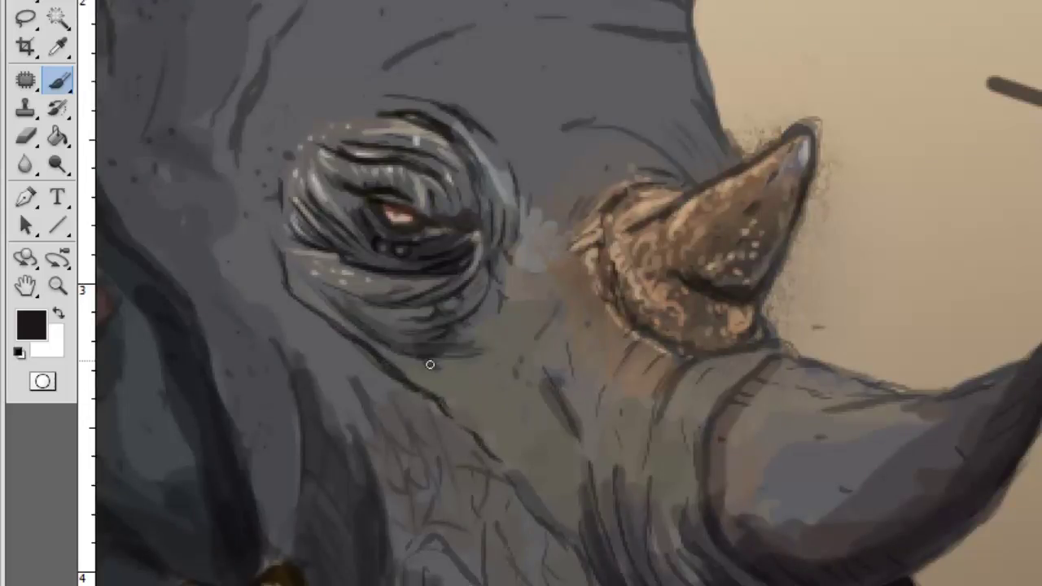
left_click_drag(288, 253, 277, 211)
mouse_move(465, 423)
left_mouse_down()
mouse_move(553, 494)
mouse_move(481, 441)
left_mouse_up()
left_click_drag(542, 416, 589, 492)
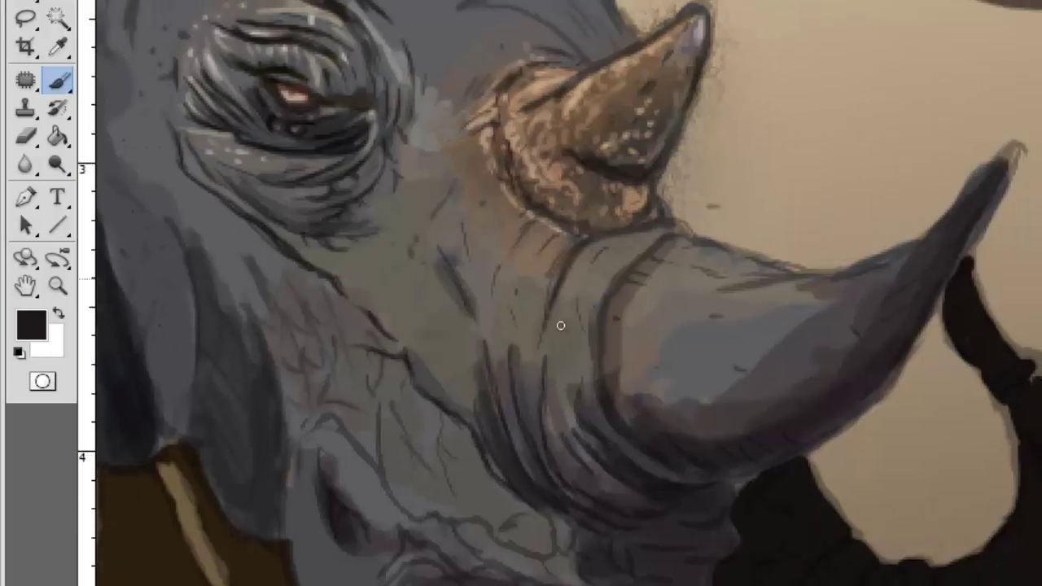
left_click_drag(594, 241, 686, 230)
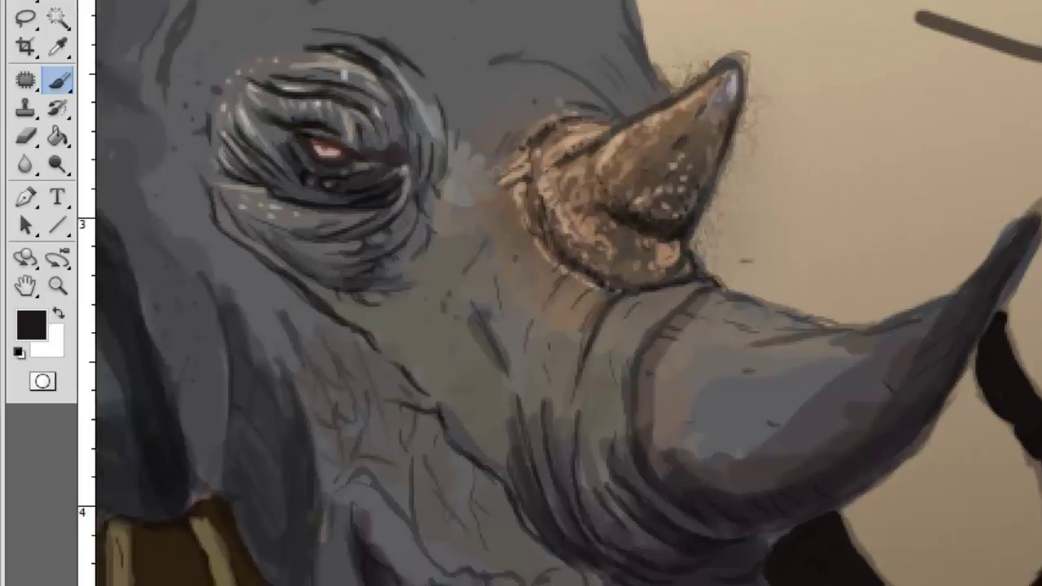
Step: Hatch sampled tan strokes over the cheek, jaw and snout
left_click(682, 403, "alt")
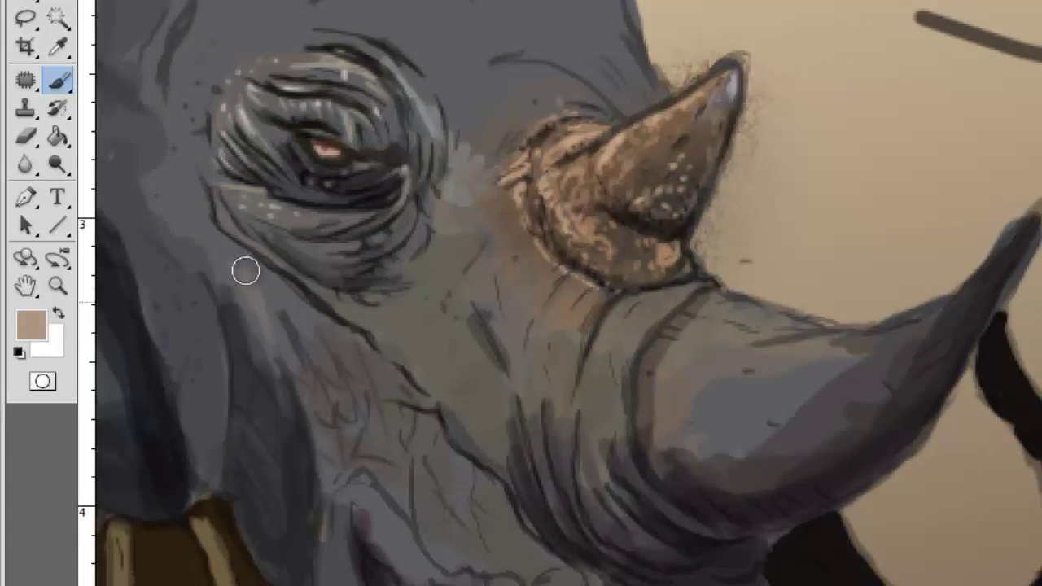
mouse_move(246, 270)
left_mouse_down()
mouse_move(319, 372)
mouse_move(372, 537)
mouse_move(370, 379)
mouse_move(501, 558)
left_mouse_up()
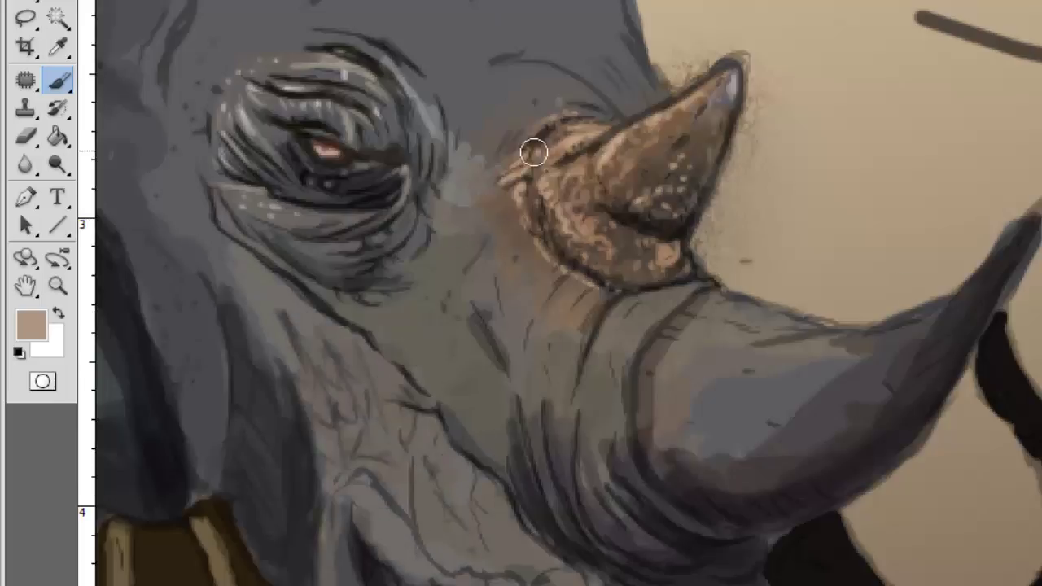
mouse_move(534, 152)
left_mouse_down()
mouse_move(516, 270)
mouse_move(474, 307)
mouse_move(537, 391)
mouse_move(599, 437)
left_mouse_up()
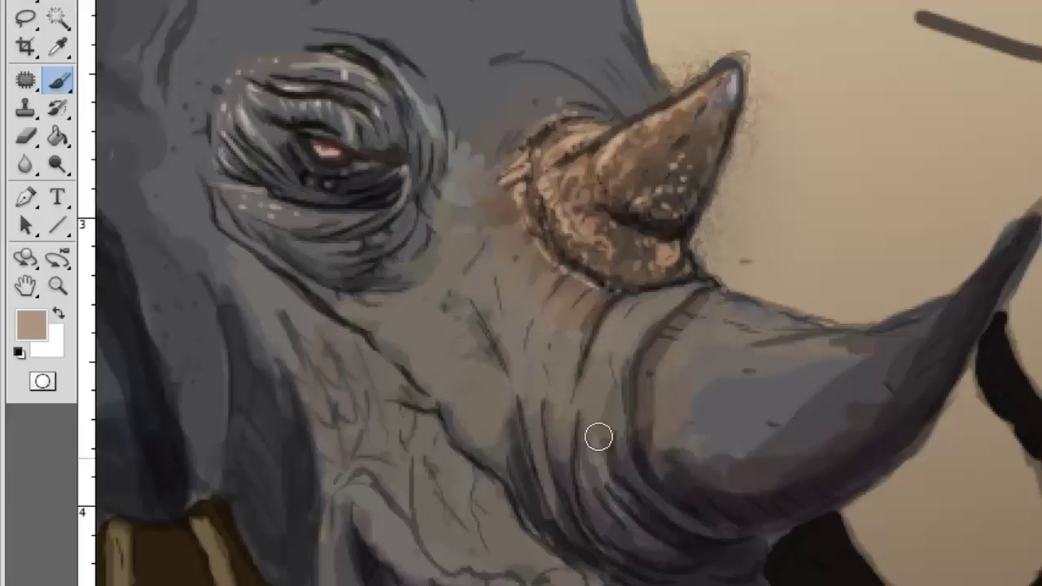
right_click(757, 366)
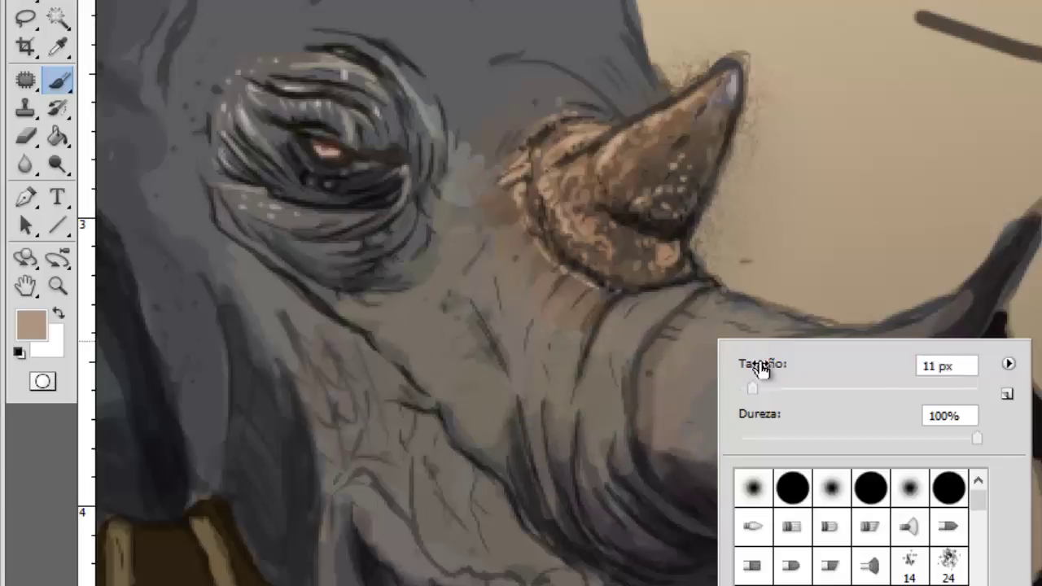
key("Escape")
left_click_drag(342, 385, 416, 259)
mouse_move(350, 191)
left_mouse_down()
mouse_move(398, 228)
mouse_move(410, 380)
mouse_move(391, 437)
mouse_move(433, 355)
mouse_move(472, 360)
mouse_move(431, 321)
mouse_move(563, 375)
mouse_move(547, 460)
left_mouse_up()
Step: Paint tan below the horn base, lighten the large horn and highlight snout wrinkles
left_click_drag(773, 186, 717, 263)
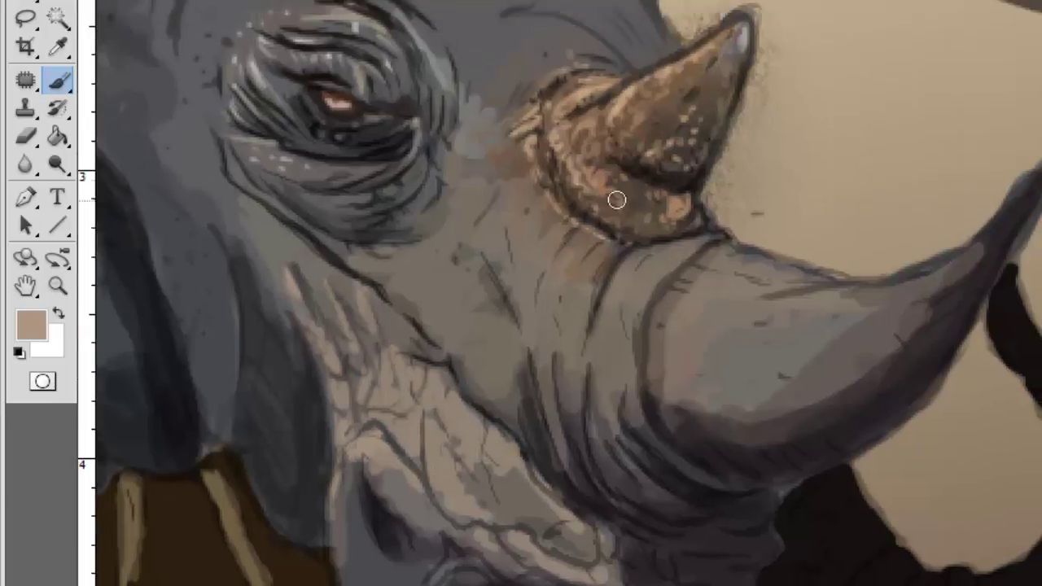
left_click_drag(570, 213, 565, 263)
mouse_move(562, 309)
left_mouse_down()
mouse_move(592, 245)
mouse_move(661, 249)
mouse_move(727, 305)
mouse_move(717, 259)
mouse_move(644, 332)
mouse_move(747, 431)
mouse_move(702, 284)
mouse_move(838, 296)
mouse_move(865, 320)
mouse_move(716, 334)
left_mouse_up()
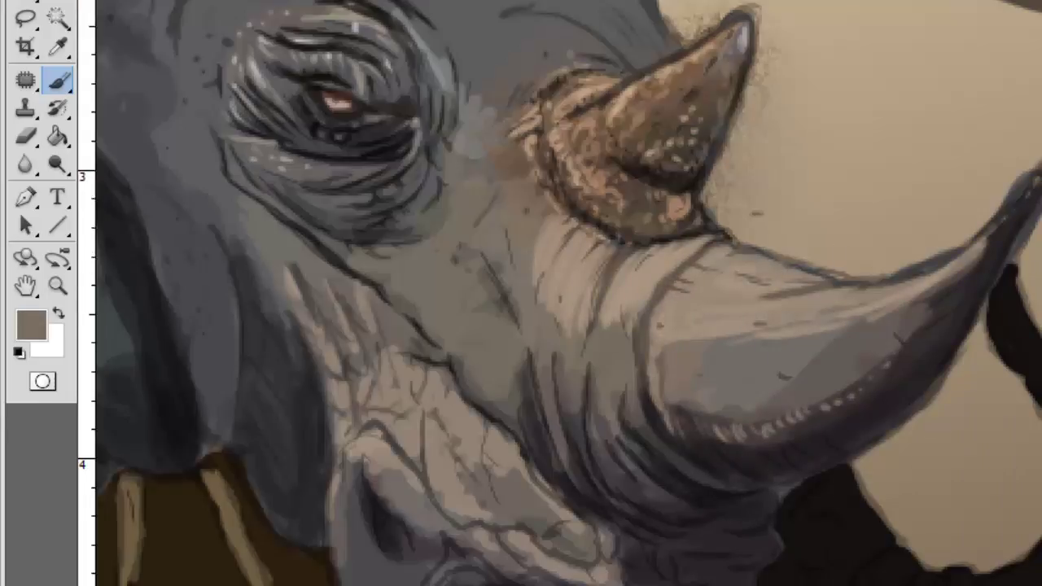
left_click(599, 269, "alt")
mouse_move(602, 293)
left_mouse_down()
mouse_move(529, 247)
mouse_move(709, 249)
mouse_move(659, 353)
mouse_move(591, 377)
left_mouse_up()
key("ctrl+minus")
mouse_move(458, 284)
left_mouse_down()
mouse_move(437, 363)
mouse_move(402, 204)
left_mouse_up()
Step: Darken the nostril with black strokes and sample a dark grey from the chin
key("ctrl+plus")
left_click_drag(353, 163, 410, 30)
key("d")
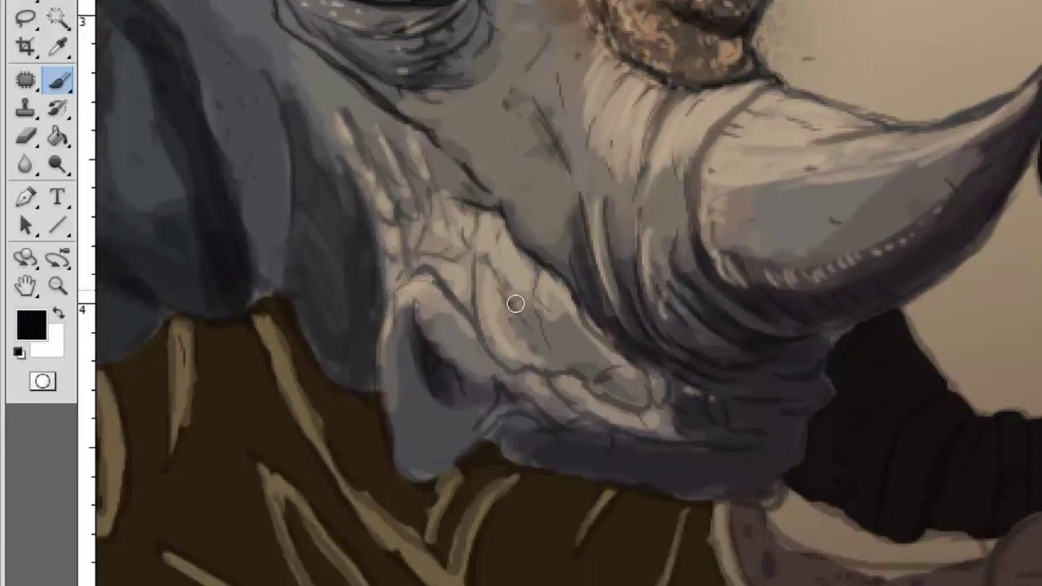
left_click_drag(411, 301, 465, 424)
right_click(465, 424)
key("Escape")
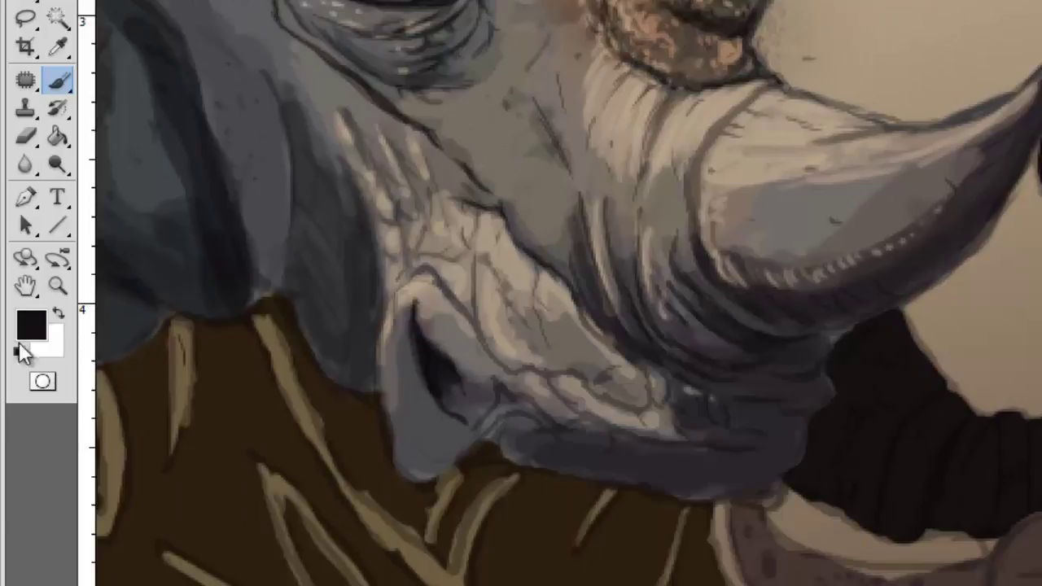
left_click(410, 350, "alt")
Step: Smooth the lower lip and chin with grey, then paint a near-black line along the lower lip
mouse_move(393, 407)
left_mouse_down()
mouse_move(467, 437)
mouse_move(528, 435)
mouse_move(505, 442)
left_mouse_up()
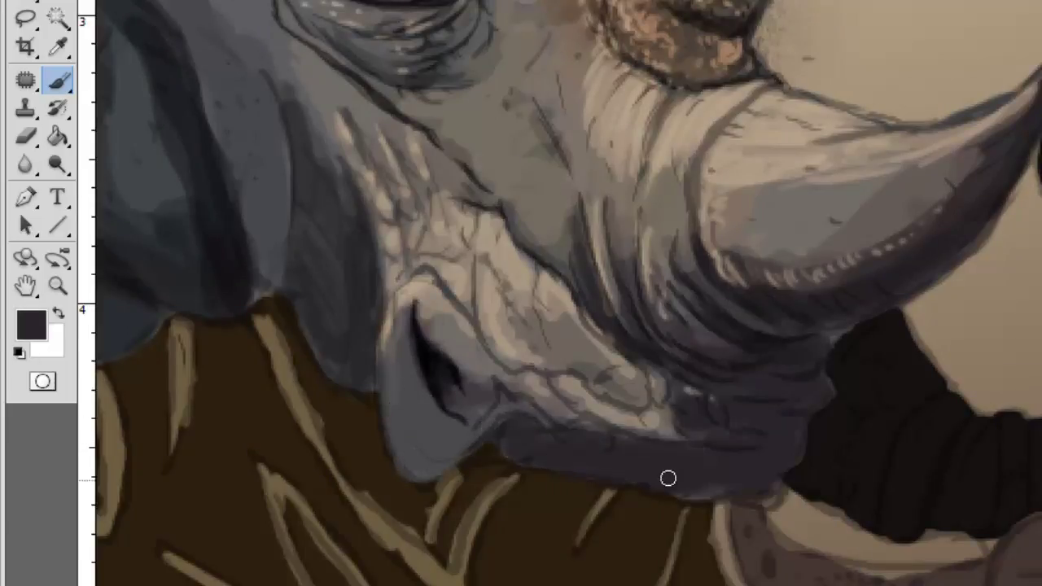
left_click_drag(668, 478, 790, 466)
left_click(565, 419, "alt")
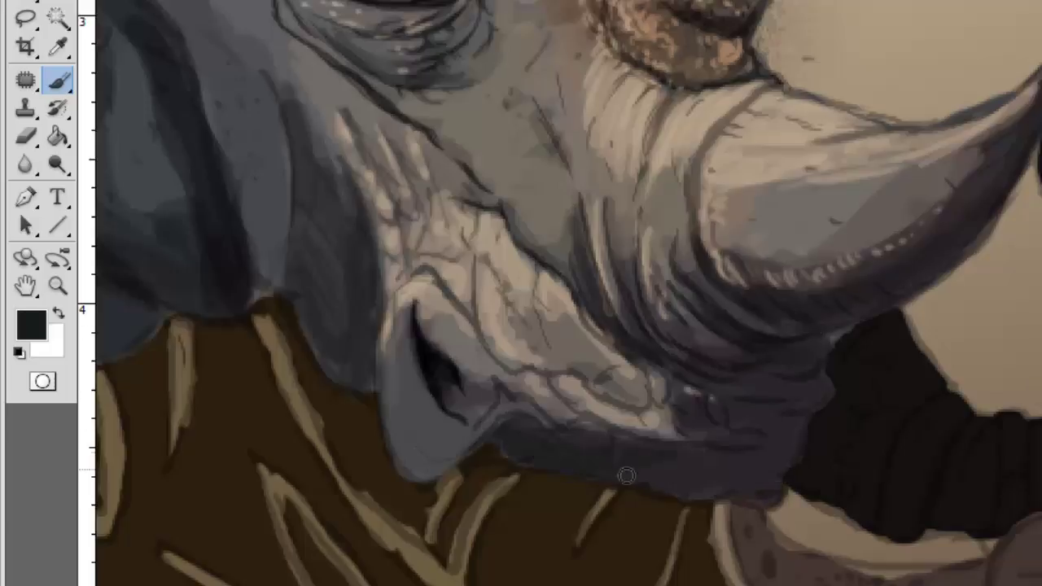
left_click_drag(511, 413, 635, 438)
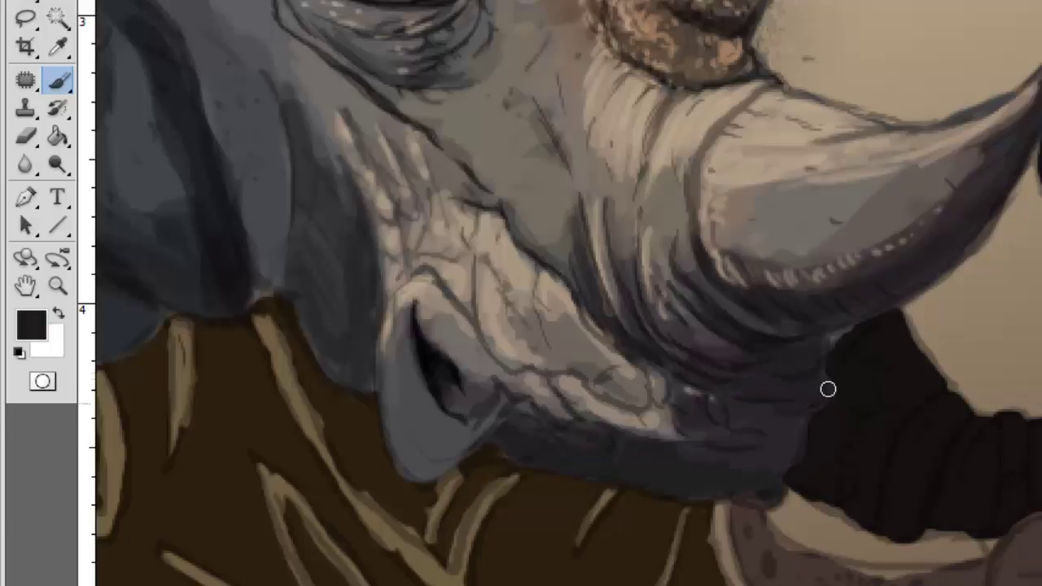
left_click(586, 405, "alt")
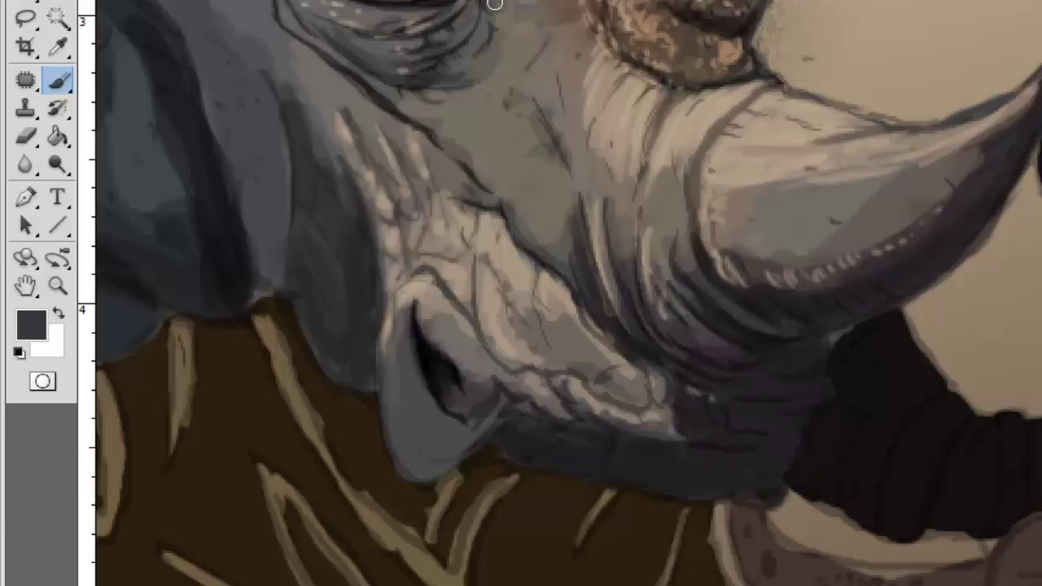
left_click_drag(586, 405, 503, 382)
Step: With a mid-grey at a 15 px brush, paint bluish-grey strokes along the lower lip edge
left_click(455, 407, "alt")
right_click(914, 390)
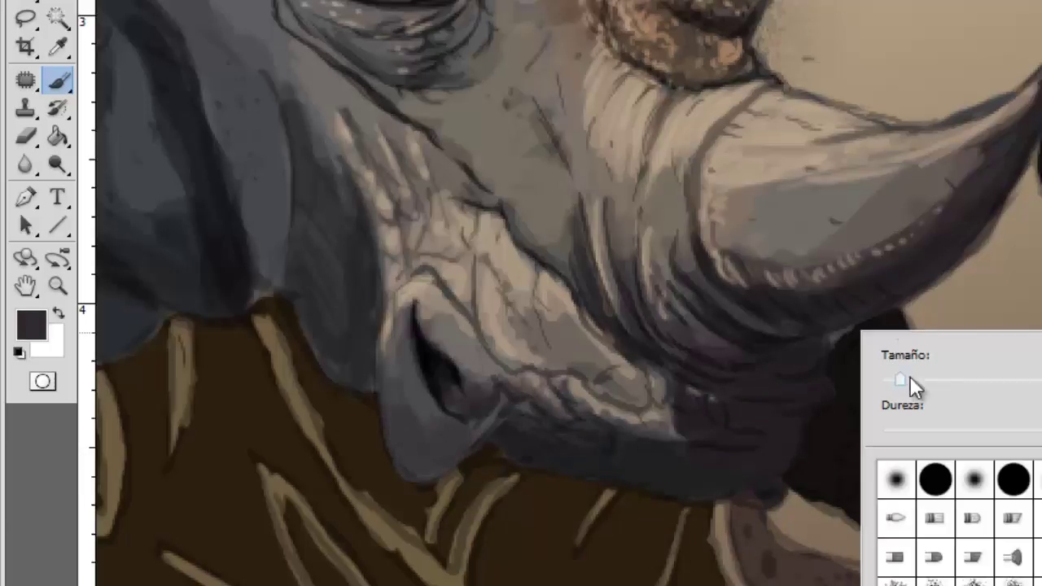
key("Return")
right_click(774, 431)
key("Return")
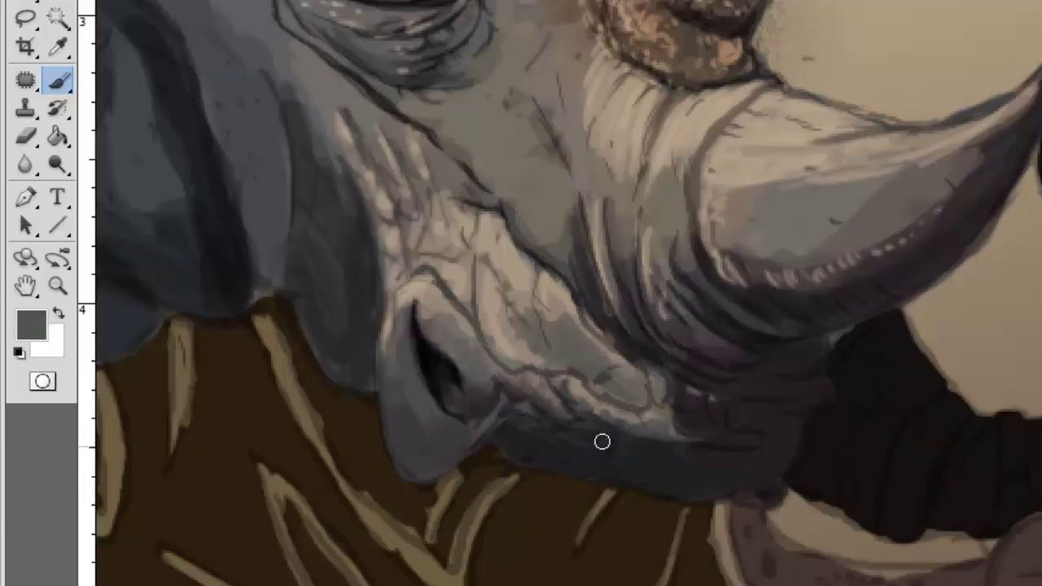
left_click_drag(603, 441, 545, 442)
Step: Paint black creases curving from the nostril and along the lower lip
left_click(526, 304, "alt")
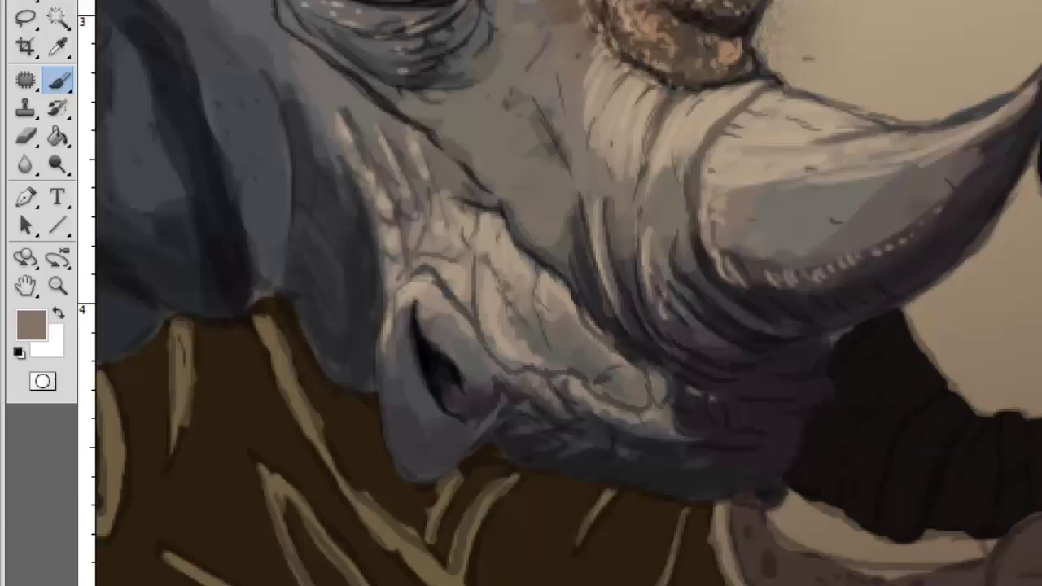
key("d")
right_click(534, 326)
key("Return")
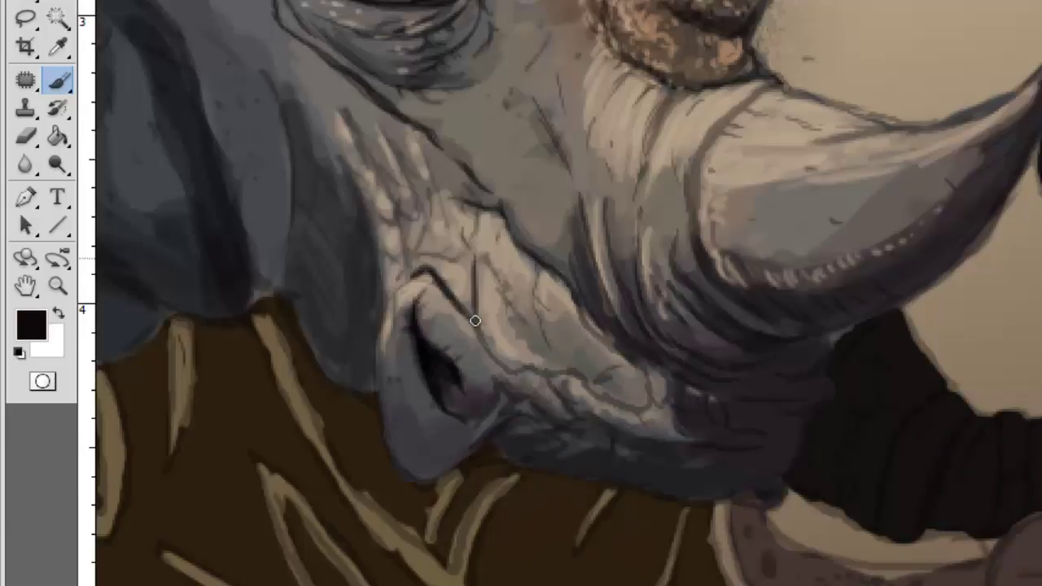
mouse_move(483, 333)
left_mouse_down()
mouse_move(530, 367)
mouse_move(640, 402)
mouse_move(663, 375)
left_mouse_up()
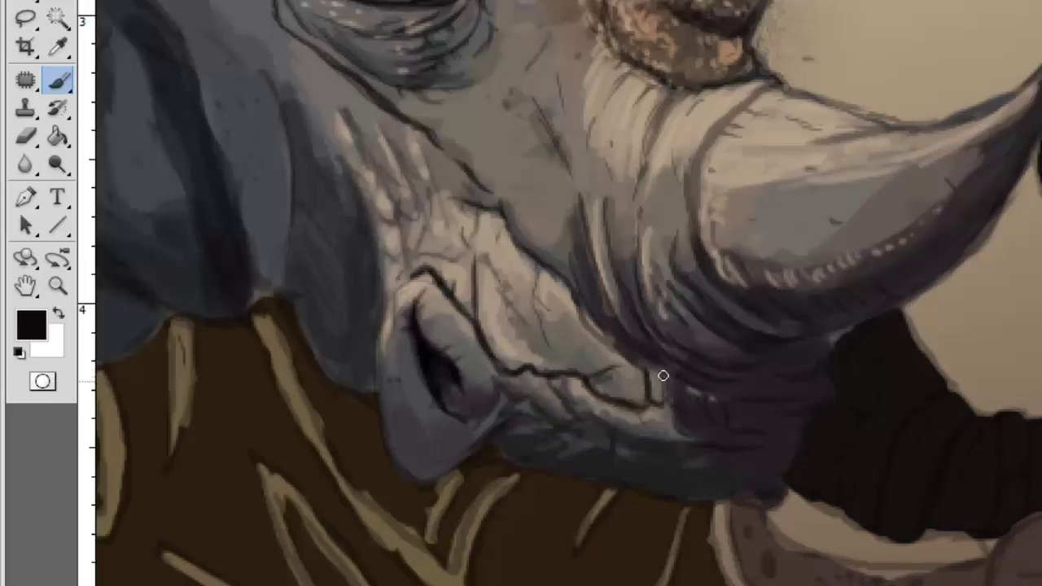
left_click_drag(588, 414, 652, 442)
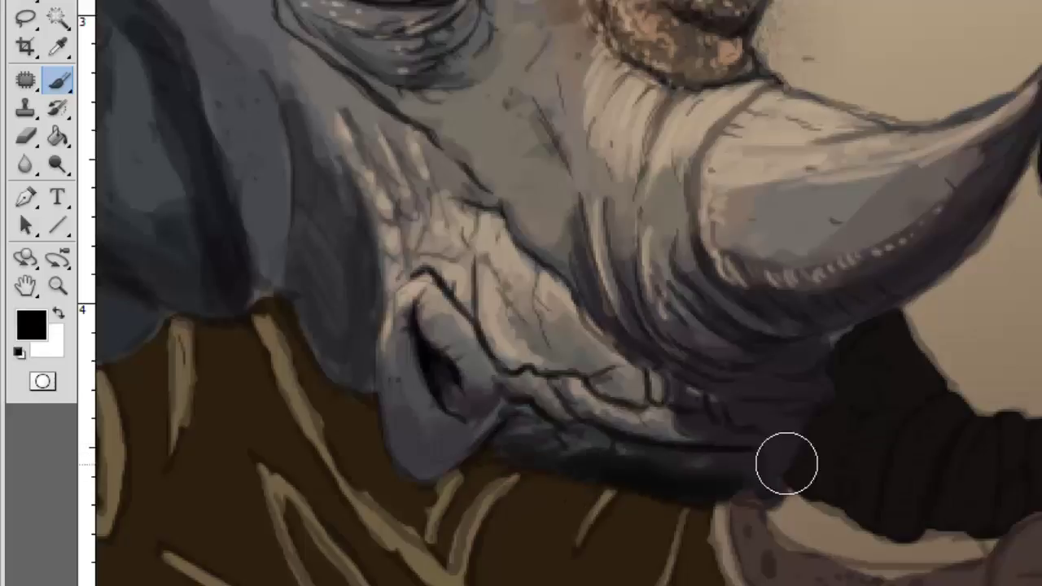
Step: Darken the underside of the large horn and add faint dark marks down the snout
right_click(839, 369)
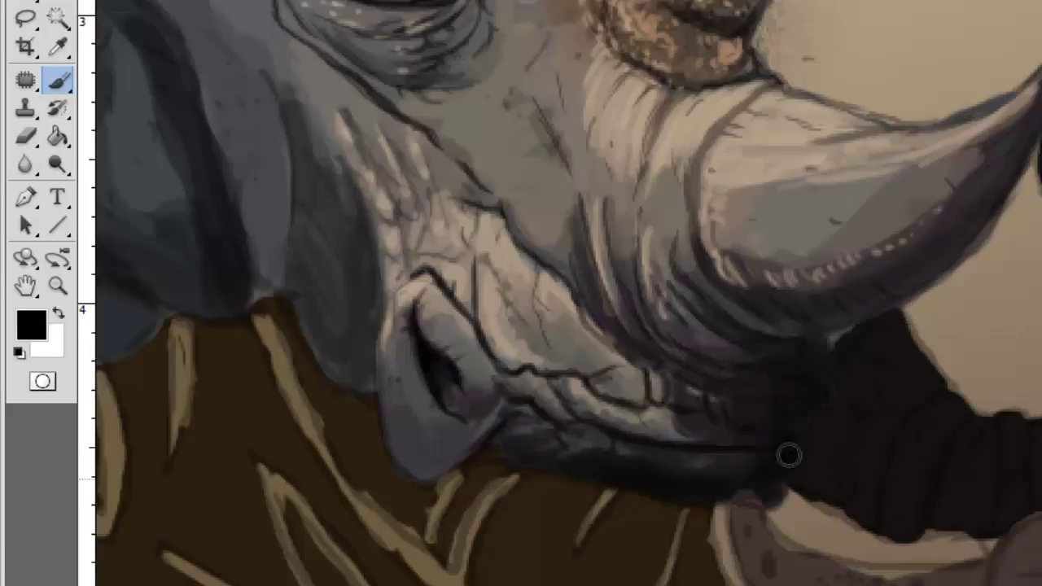
right_click(786, 454)
key("Escape")
right_click(885, 188)
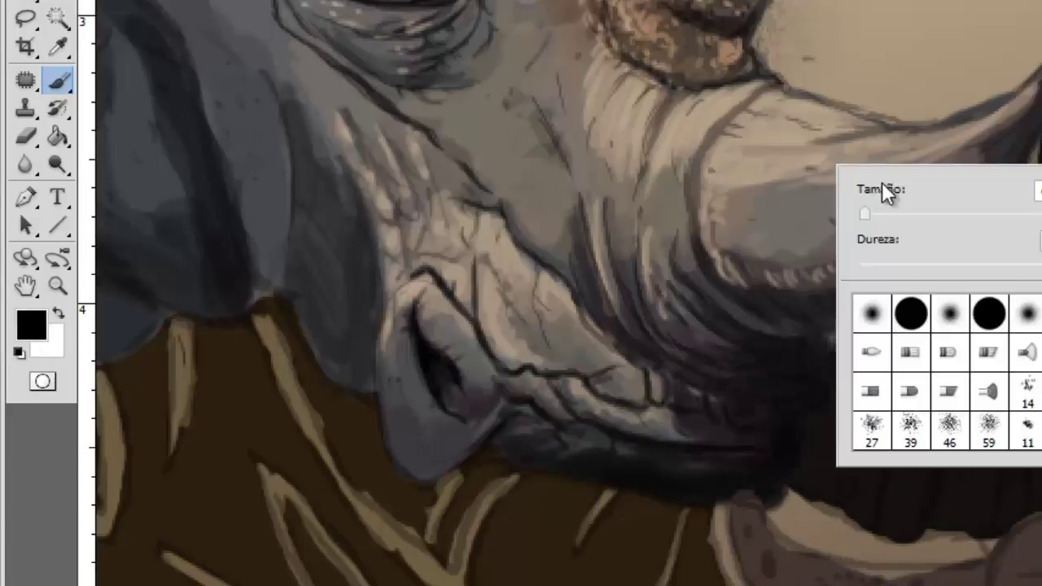
key("Escape")
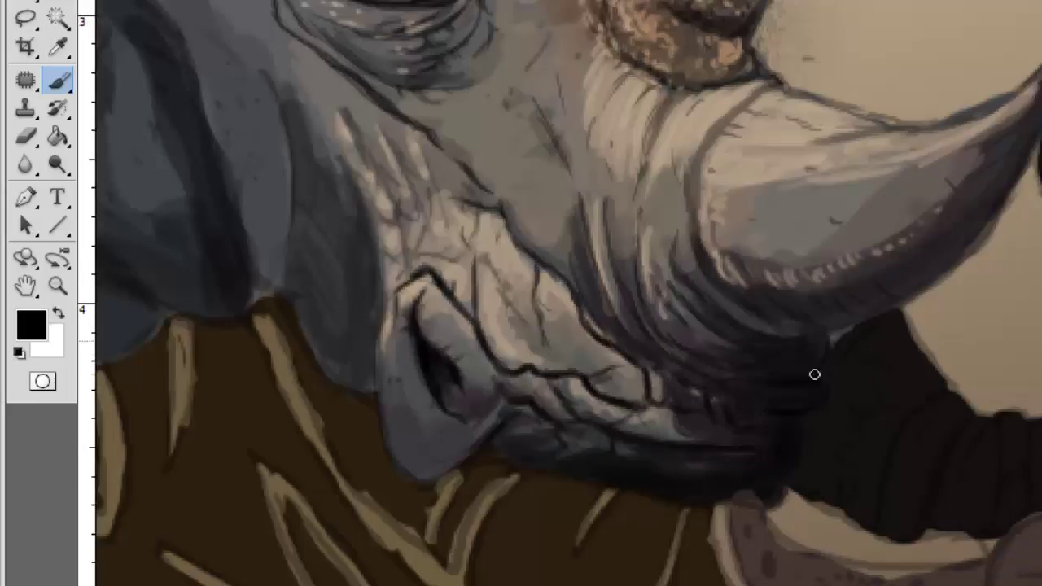
left_click_drag(726, 289, 906, 303)
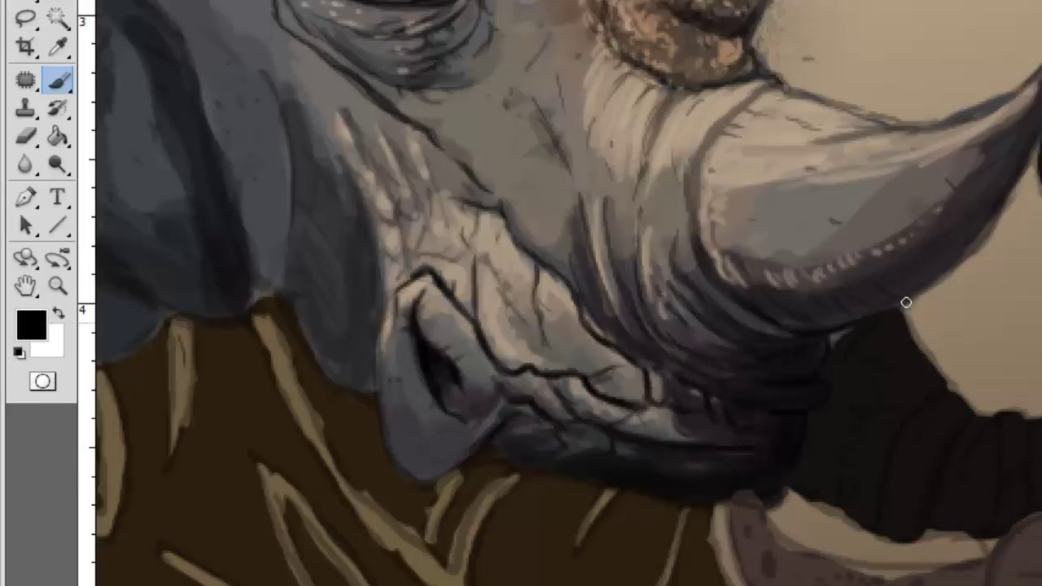
left_click_drag(574, 160, 672, 359)
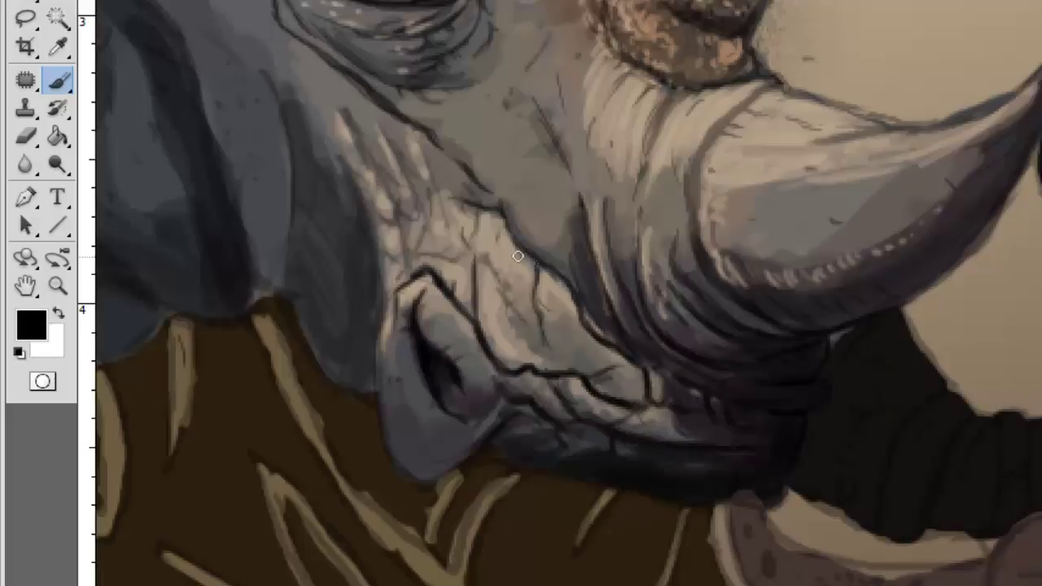
Step: Hatch dark lines across the snout wrinkles and toward the horn
scroll(381, 282, "up", 2)
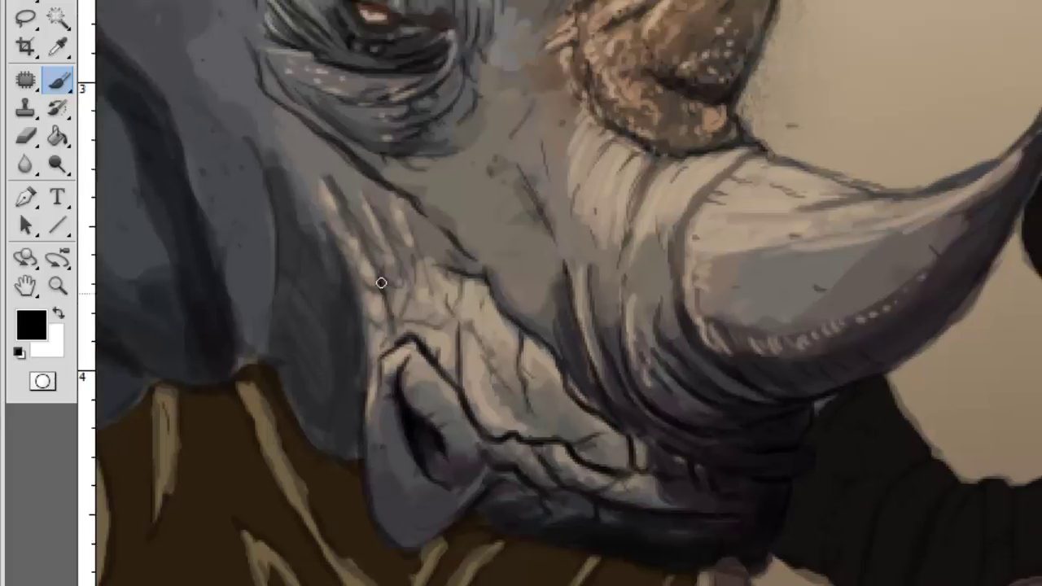
mouse_move(371, 331)
left_mouse_down()
mouse_move(397, 258)
mouse_move(427, 314)
left_mouse_up()
left_click_drag(456, 277, 521, 309)
left_click_drag(537, 346, 573, 412)
mouse_move(489, 403)
left_mouse_down()
mouse_move(472, 325)
mouse_move(415, 198)
mouse_move(349, 174)
left_mouse_up()
scroll(536, 216, "up", 1)
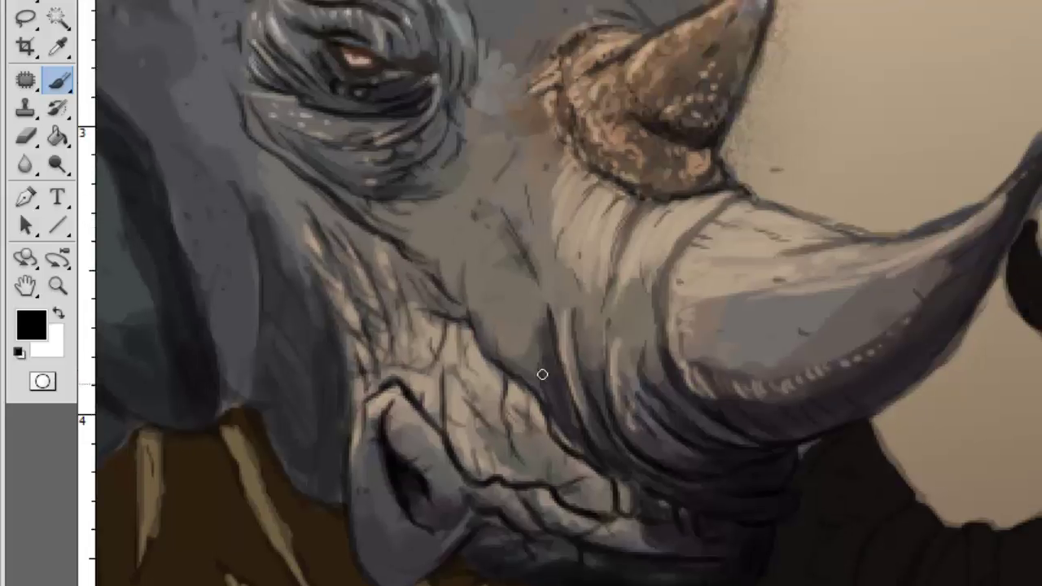
left_click_drag(542, 375, 612, 309)
mouse_move(643, 358)
left_mouse_down()
mouse_move(691, 233)
mouse_move(668, 350)
left_mouse_up()
Step: Shade along the lower edge of the horn with a sampled dark grey
left_click(668, 350, "alt")
right_click(706, 256)
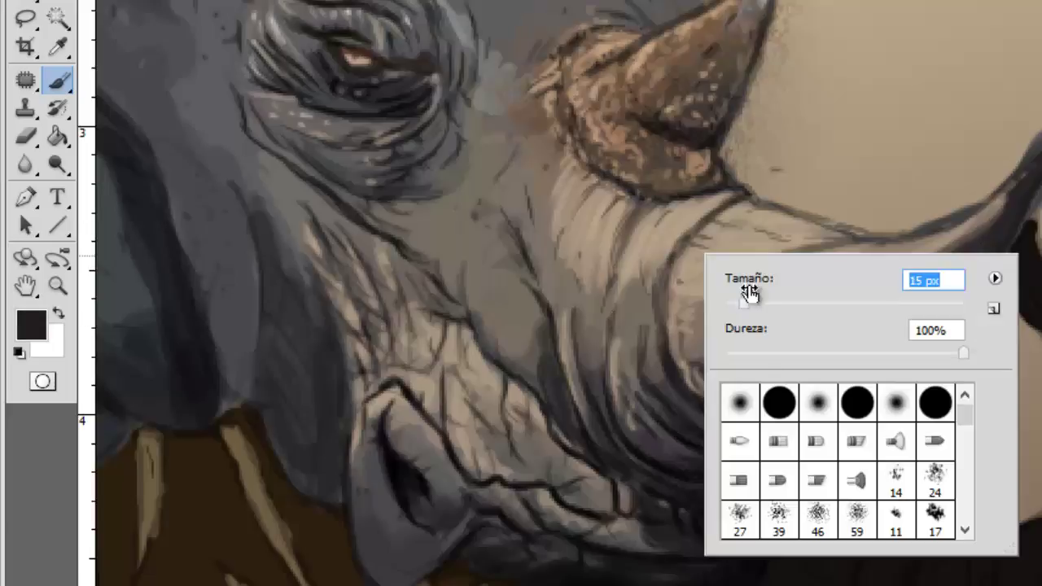
key("Return")
right_click(703, 350)
key("Return")
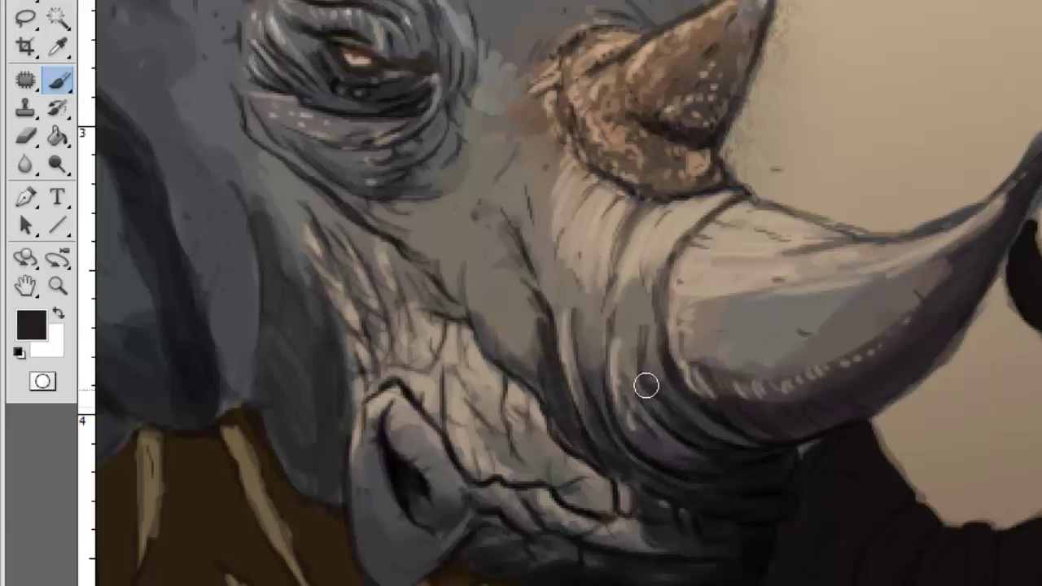
left_click_drag(644, 384, 753, 434)
Step: With a smaller brush, paint light peach highlights on and below the small horn
left_click(854, 293, "alt")
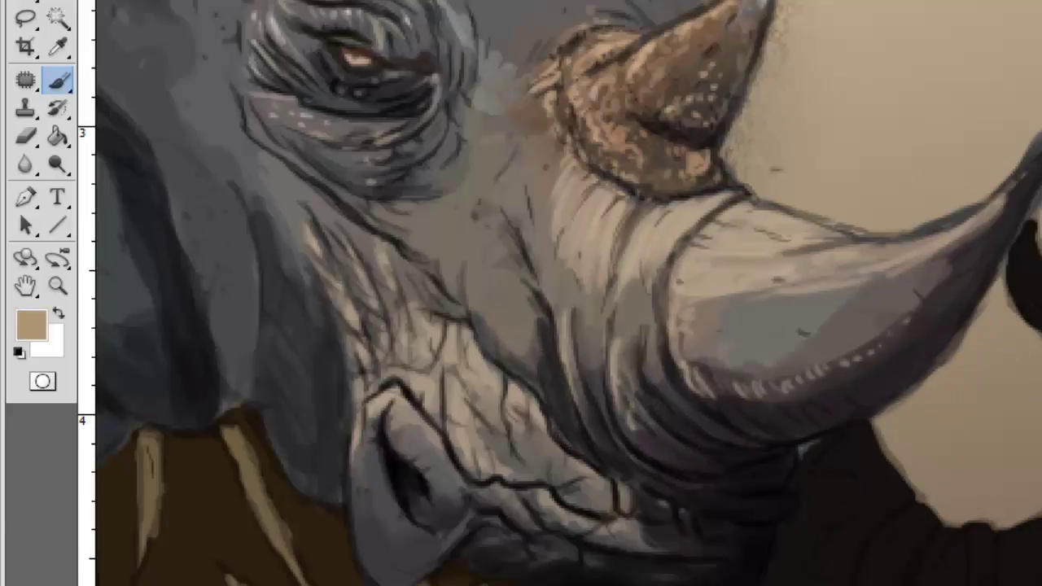
right_click(835, 192)
key("Return")
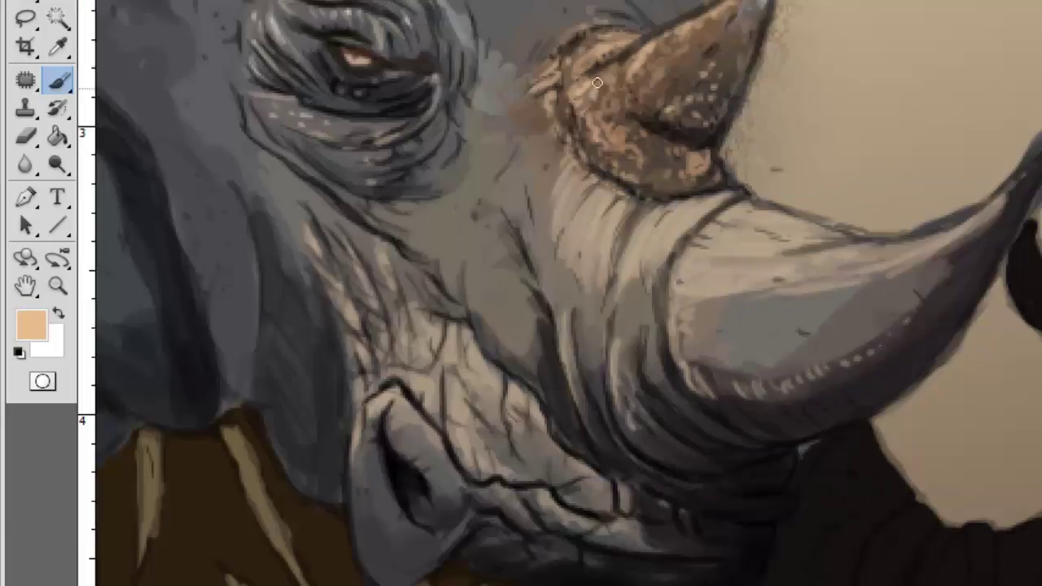
mouse_move(700, 48)
left_mouse_down()
mouse_move(635, 114)
mouse_move(640, 82)
left_mouse_up()
left_click_drag(641, 180, 677, 135)
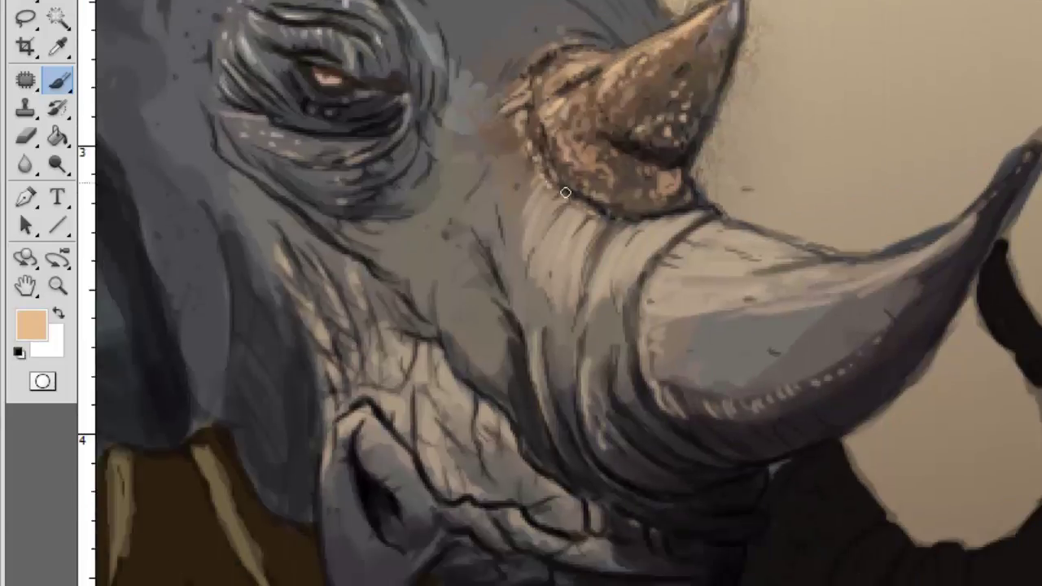
left_click_drag(561, 232, 542, 183)
mouse_move(578, 293)
left_mouse_down()
mouse_move(643, 216)
mouse_move(642, 291)
mouse_move(542, 305)
left_mouse_up()
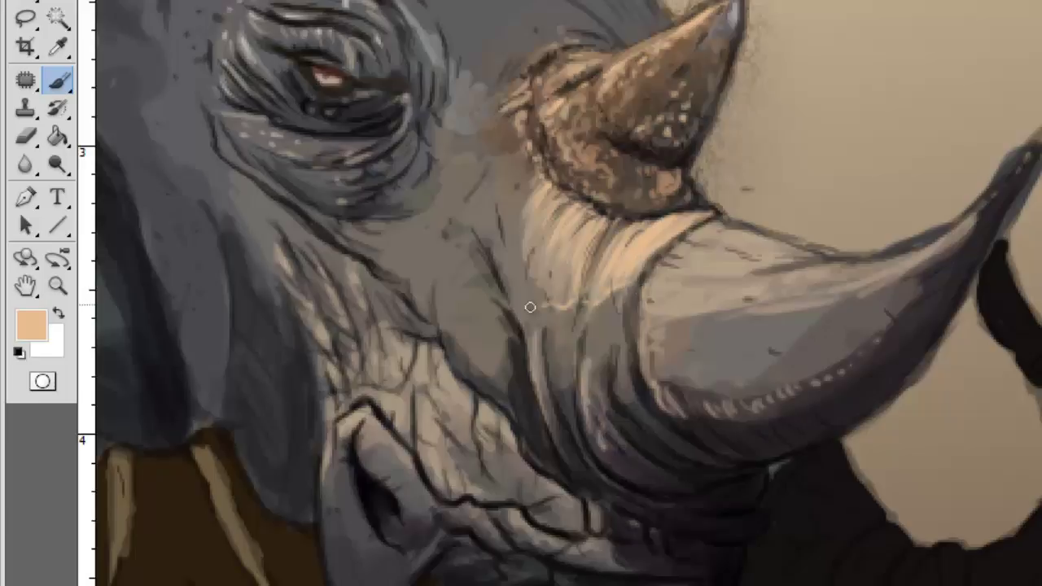
Step: Highlight the snout ridges, then enlarge the brush and repaint the large horn lightly
left_click_drag(440, 138, 623, 73)
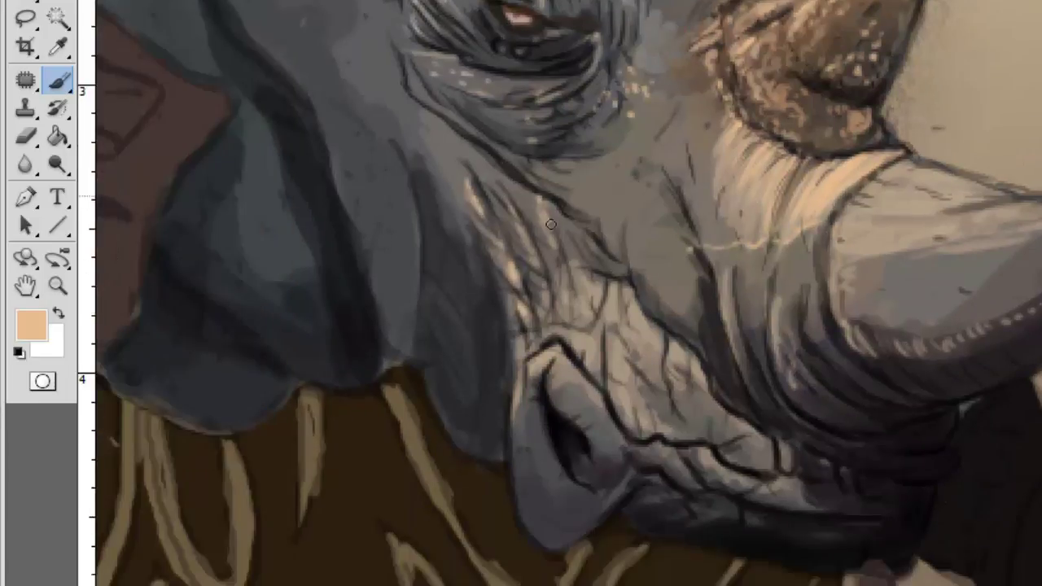
left_click_drag(550, 224, 573, 301)
mouse_move(529, 253)
left_mouse_down()
mouse_move(562, 362)
mouse_move(383, 297)
left_mouse_up()
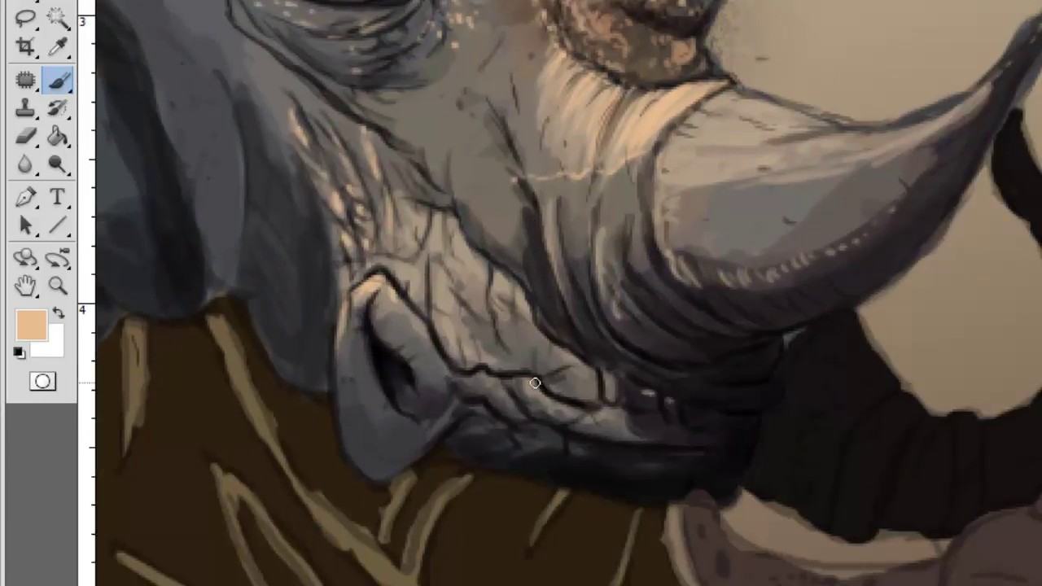
mouse_move(435, 273)
left_mouse_down()
mouse_move(464, 228)
mouse_move(632, 252)
left_mouse_up()
key("bracketright")
key("bracketright")
key("bracketright")
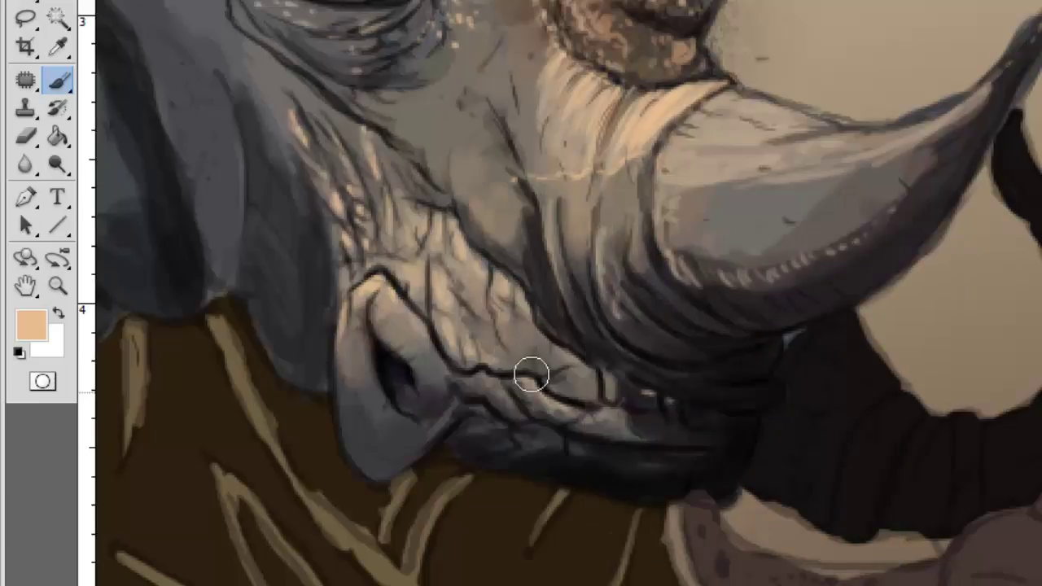
left_click_drag(515, 269, 592, 409)
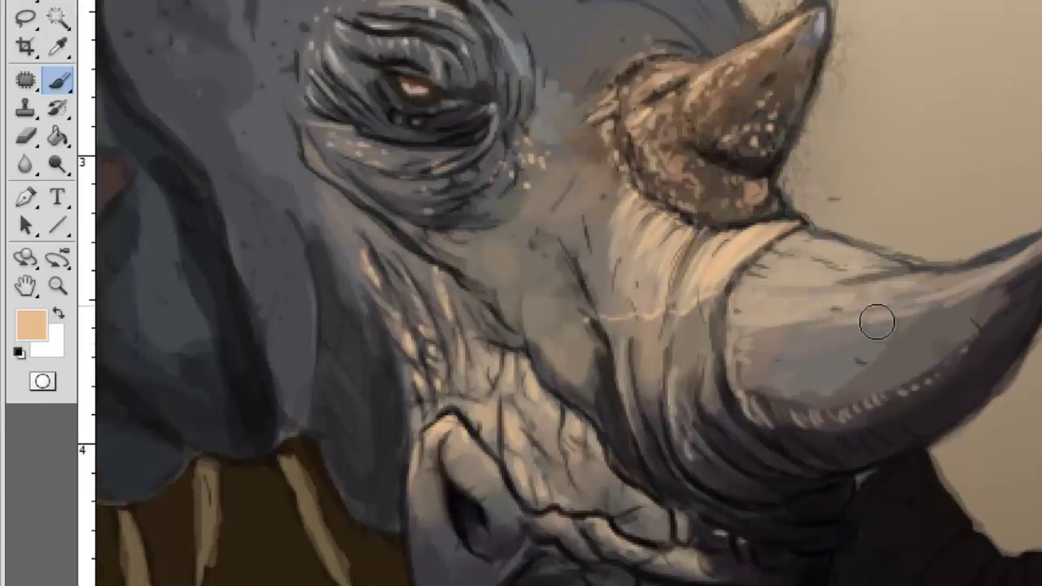
mouse_move(904, 331)
left_mouse_down()
mouse_move(670, 274)
mouse_move(551, 384)
left_mouse_up()
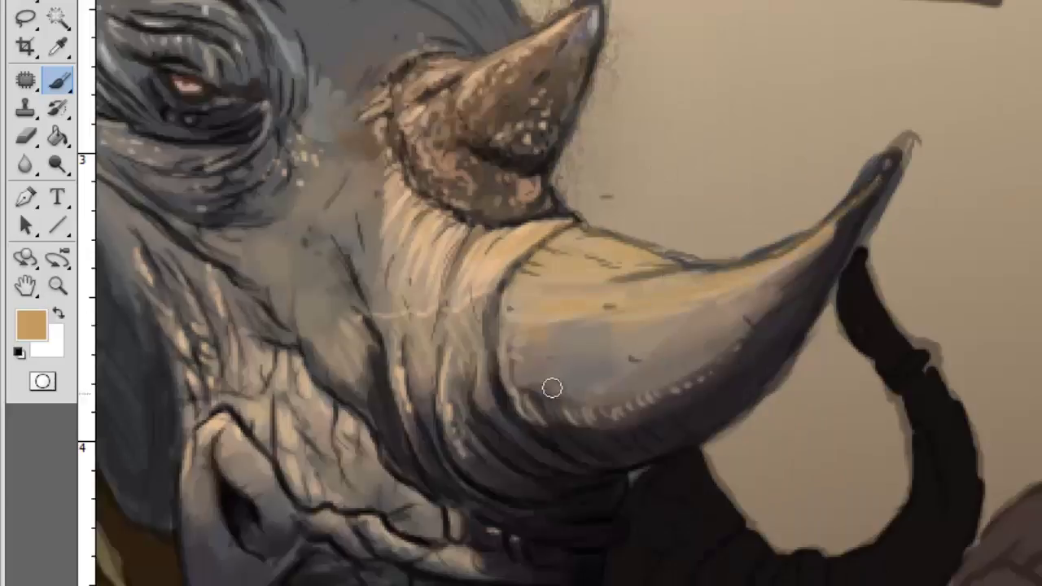
Step: Paint darker brown strokes across the large horn and darken its tip and upper edge in black
left_click(551, 384, "alt")
mouse_move(621, 432)
left_mouse_down()
mouse_move(528, 383)
mouse_move(602, 318)
left_mouse_up()
left_click(542, 323, "alt")
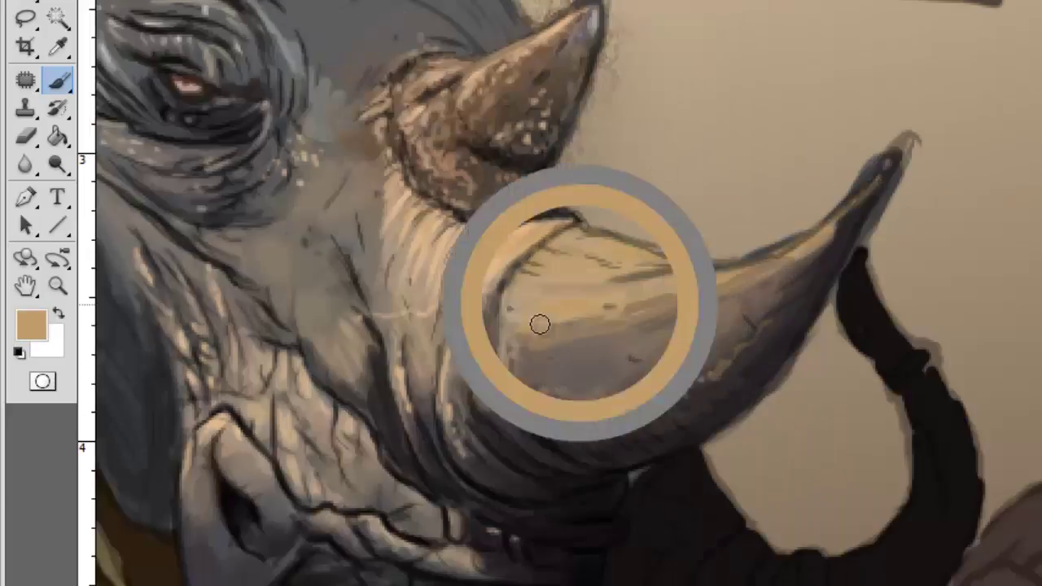
left_click(170, 122, "alt")
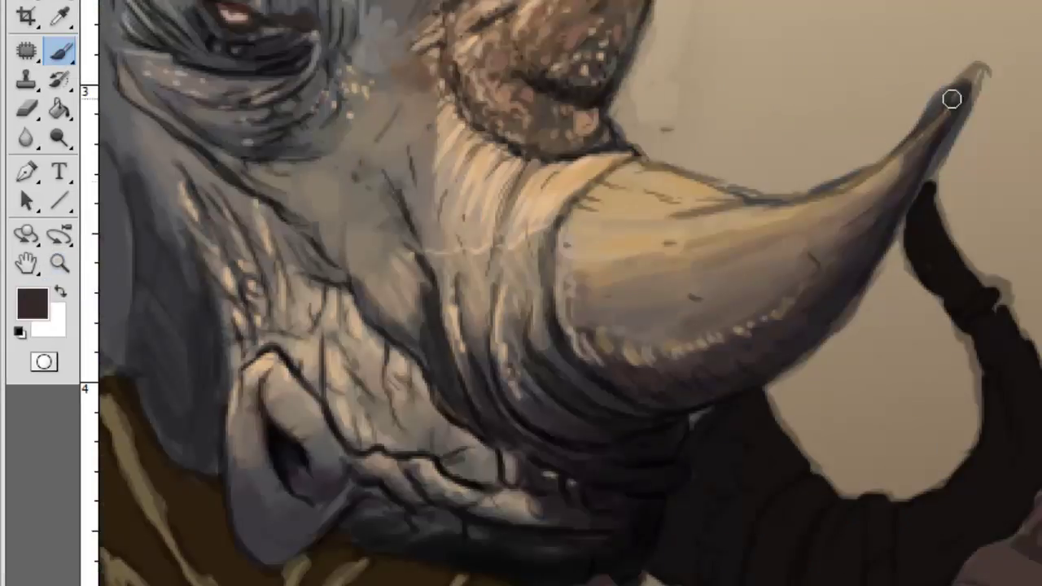
key("d")
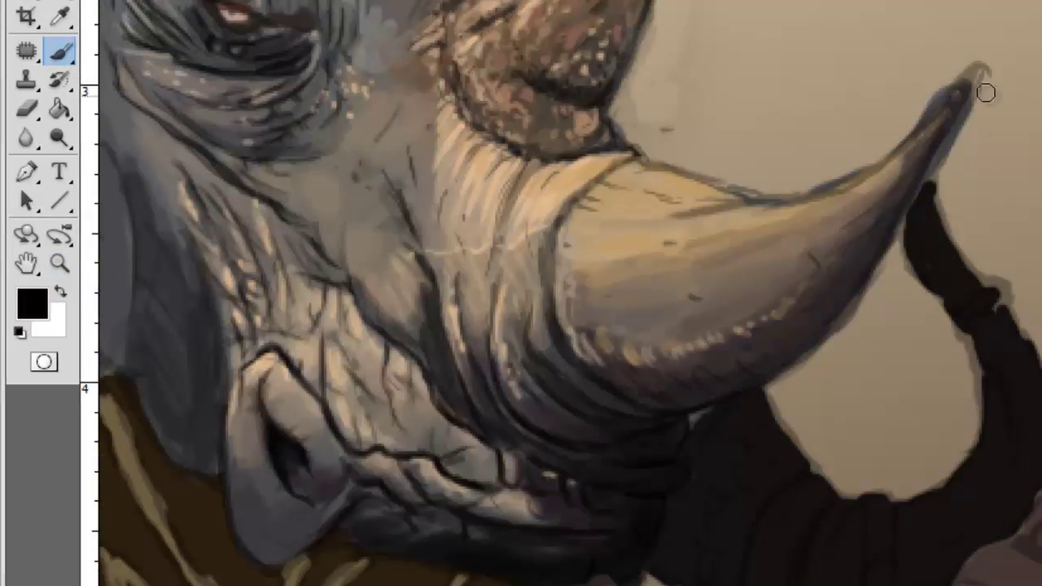
left_click_drag(956, 96, 814, 244)
Step: Pick a speckle brush and dab near-black speckles across the top of the horn
right_click(879, 175)
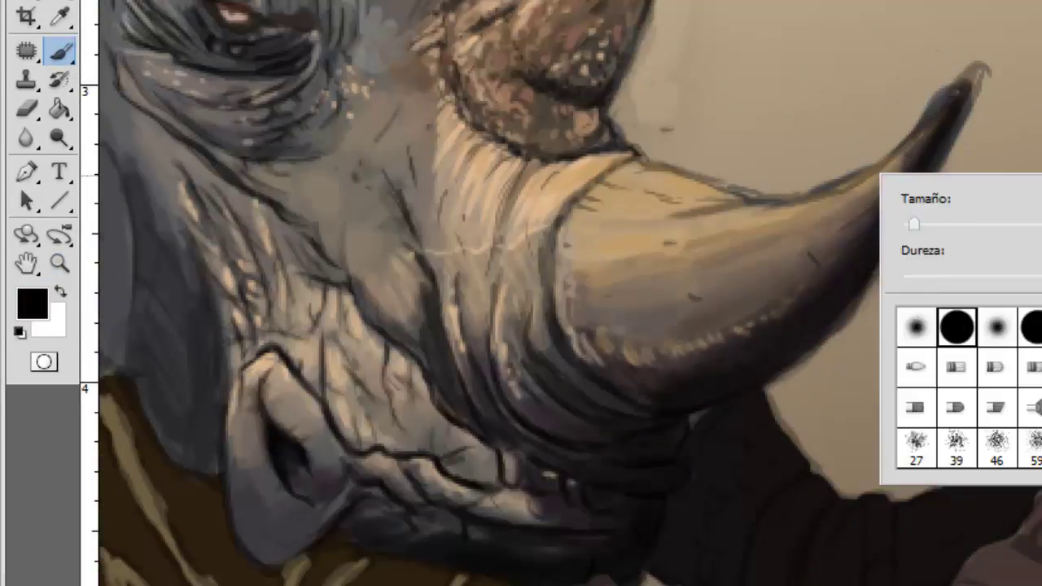
left_click(863, 269, "alt")
key("d")
right_click(716, 240)
left_click(663, 220)
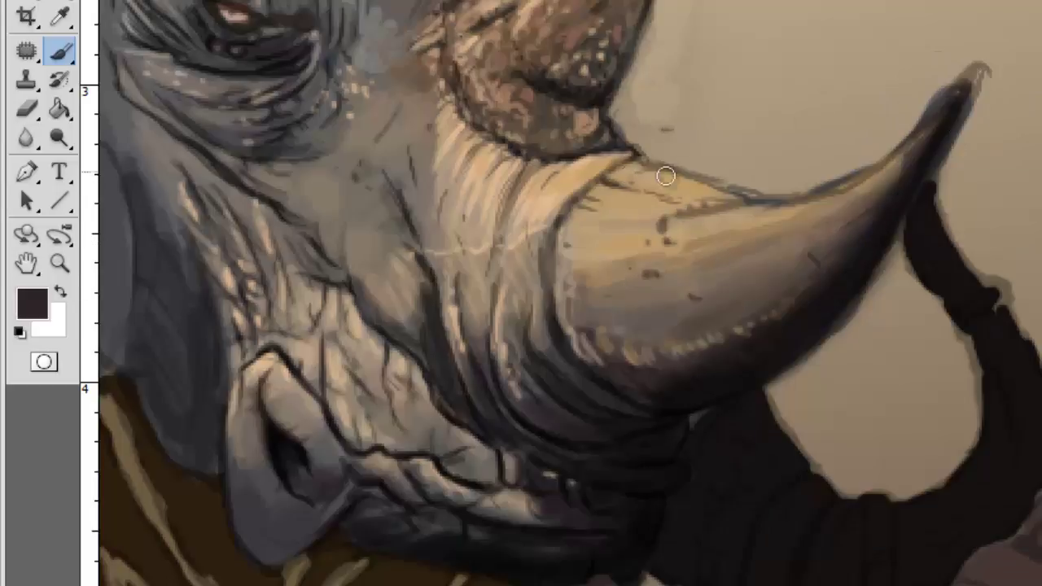
left_click(627, 277)
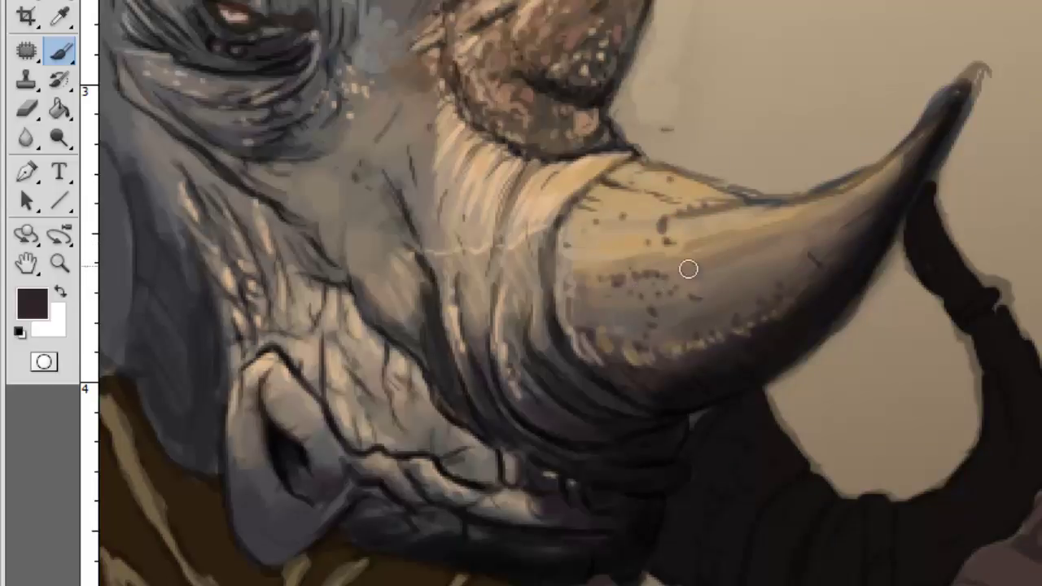
Step: Sample tan and dark olive tones from the horn and shrink the speckle brush to about 10 px
left_click(745, 184, "alt")
key("bracketleft")
key("bracketleft")
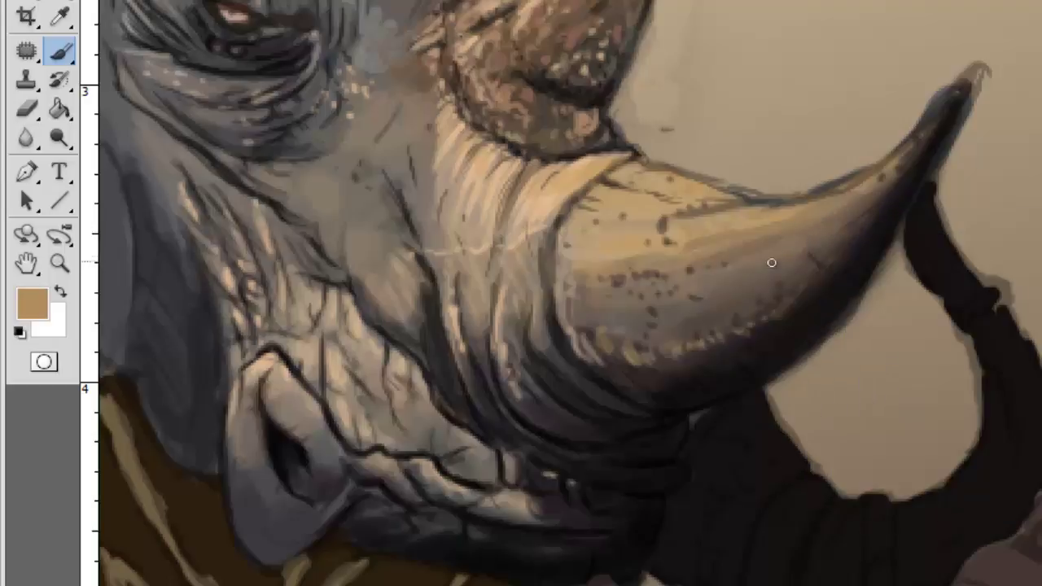
right_click(805, 216)
key("Return")
left_click(848, 238, "alt")
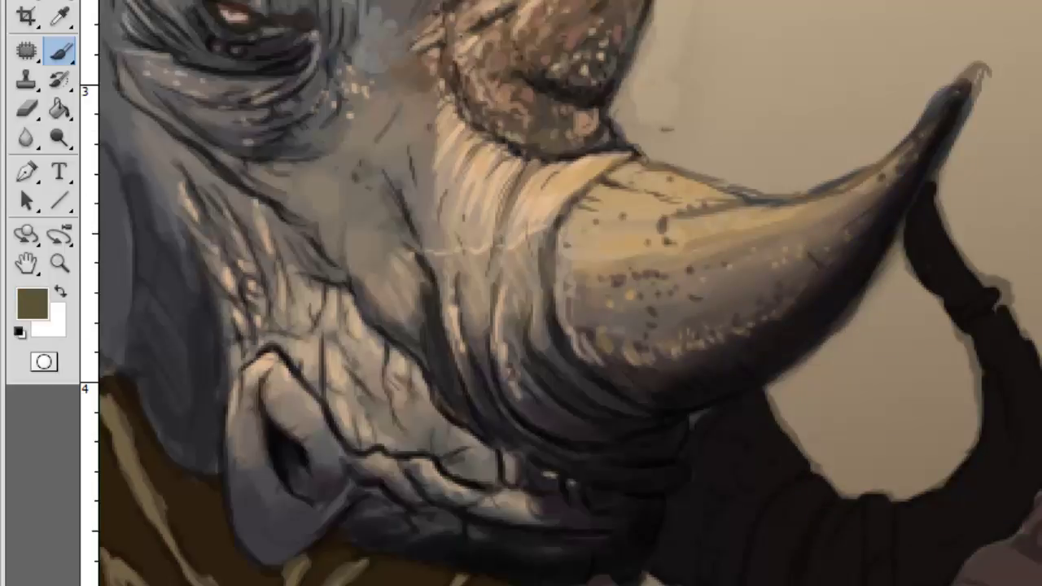
right_click(847, 226)
Step: Sample a light orange from the horn and resize the speckle brush for golden highlights
key("Return")
right_click(861, 227)
key("Return")
left_click(648, 204, "alt")
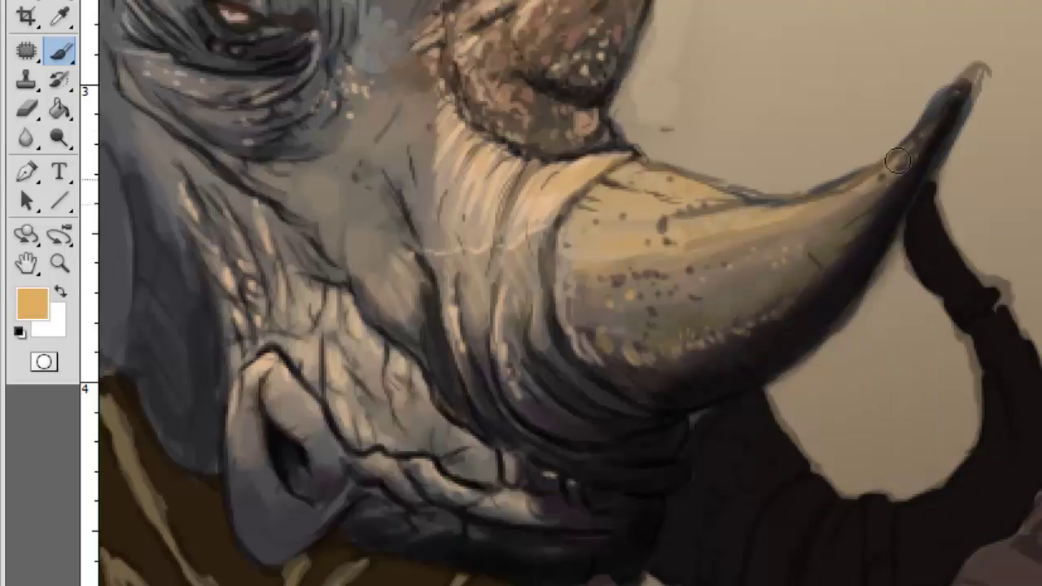
right_click(653, 181)
key("Return")
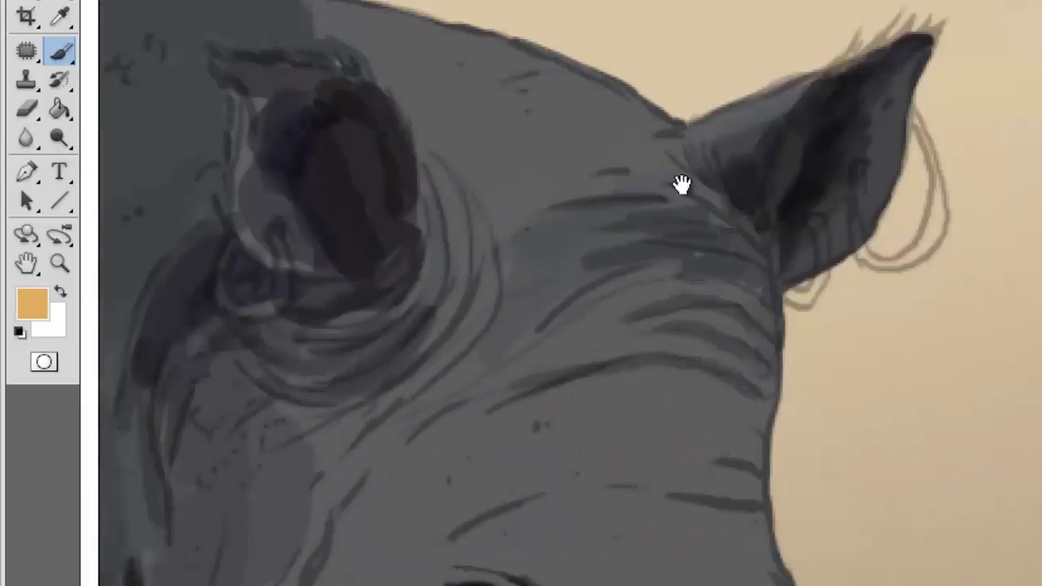
Step: At a 9 px brush, lighten the inner ear edge with grey and darken the ear's right edge black
key("d")
right_click(572, 70)
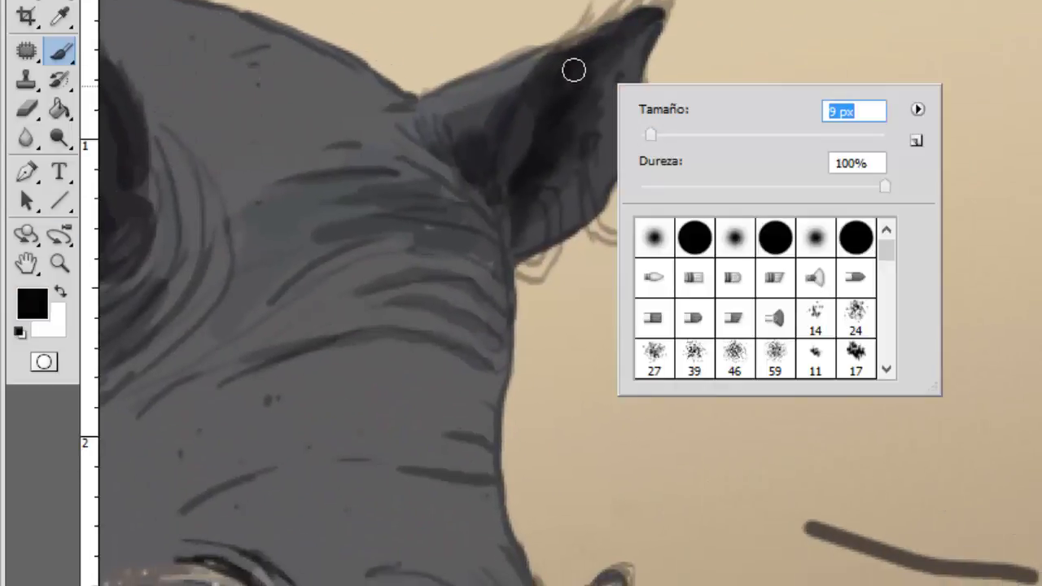
key("Return")
right_click(601, 42)
key("Return")
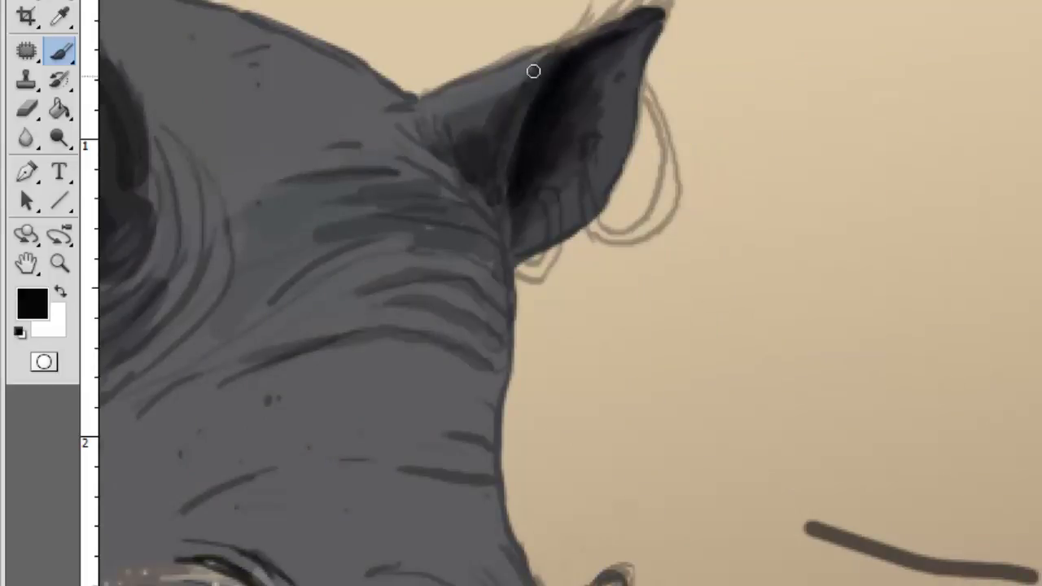
left_click(607, 27, "alt")
mouse_move(547, 65)
left_mouse_down()
mouse_move(503, 158)
mouse_move(531, 84)
left_mouse_up()
key("d")
mouse_move(662, 20)
left_mouse_down()
mouse_move(558, 226)
mouse_move(623, 68)
left_mouse_up()
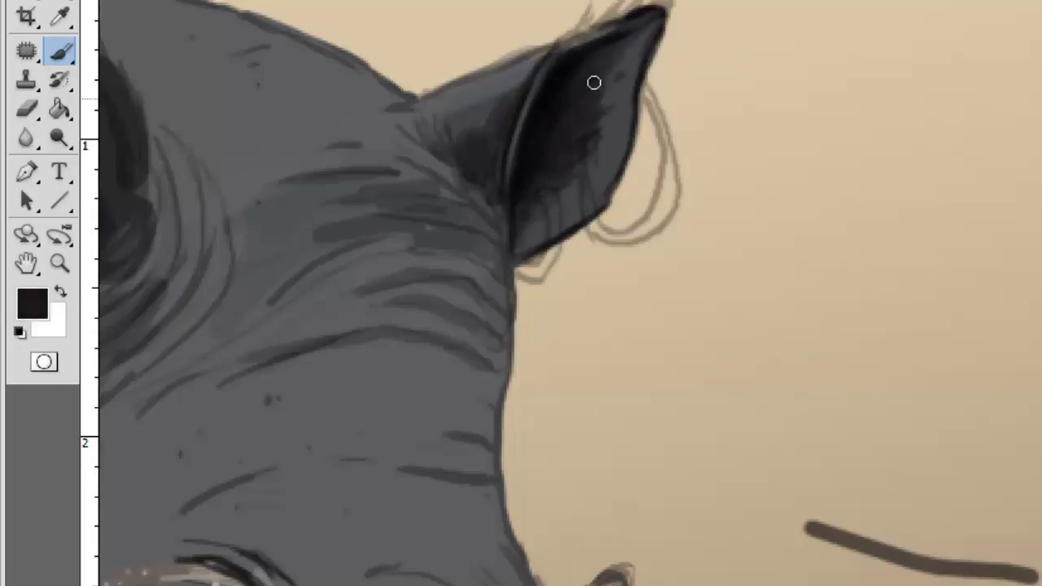
Step: Darken the ear's inner left edge in black and add dark hair tufts at the ear tip
left_click(565, 210, "alt")
left_click(570, 122, "alt")
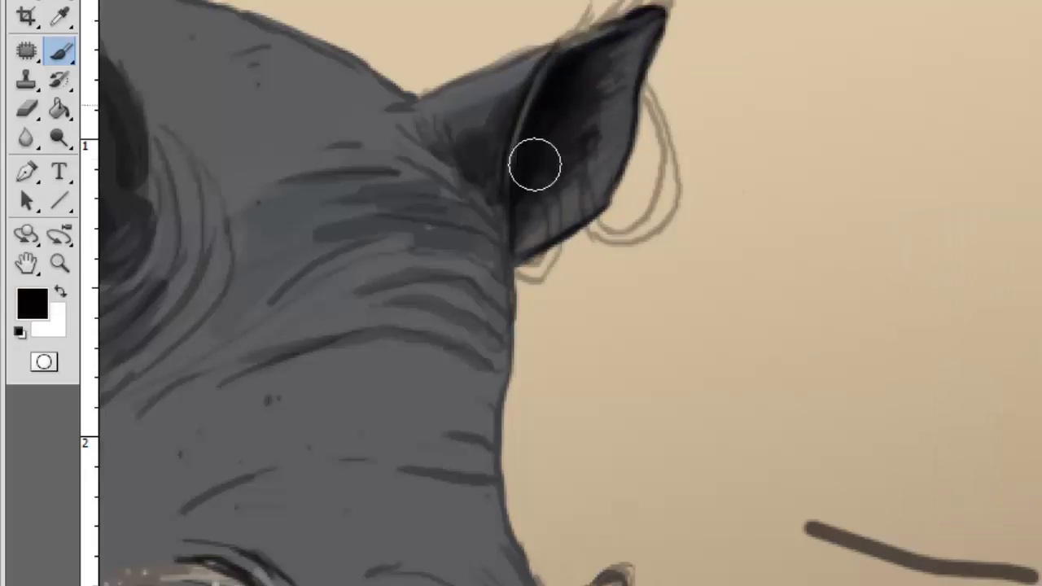
mouse_move(535, 163)
left_mouse_down()
mouse_move(544, 74)
mouse_move(570, 31)
left_mouse_up()
right_click(693, 63)
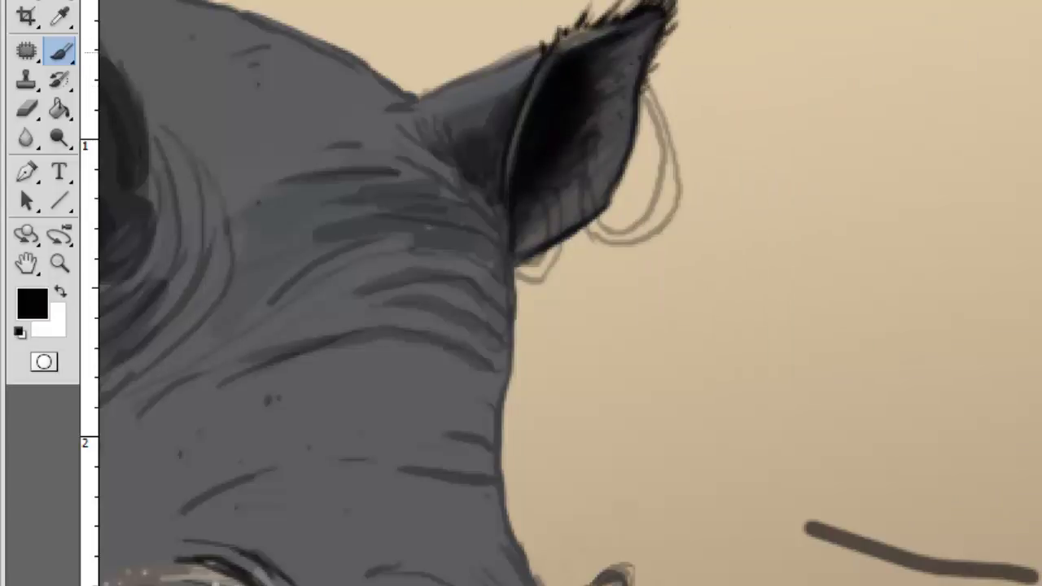
left_click(528, 55, "alt")
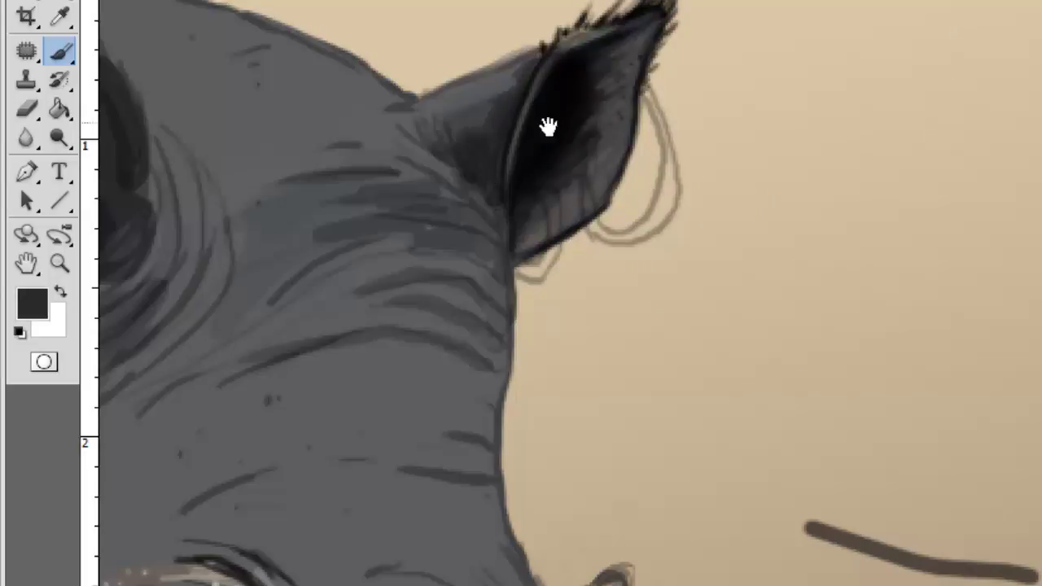
Step: Fill the other (left) ear's interior with black
mouse_move(548, 126)
left_mouse_down()
mouse_move(477, 81)
mouse_move(902, 140)
mouse_move(575, 248)
left_mouse_up()
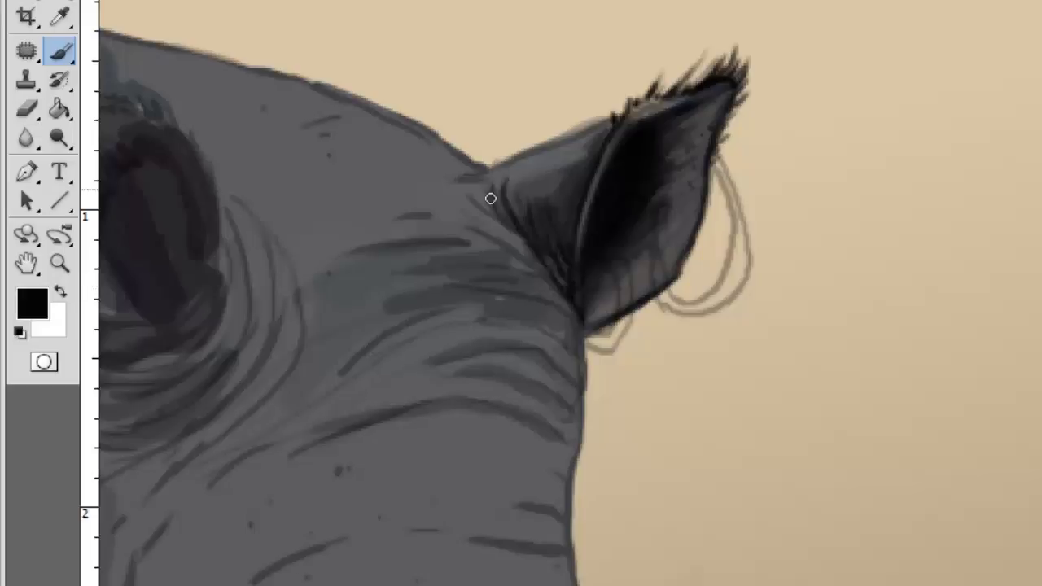
left_click(926, 202, "alt")
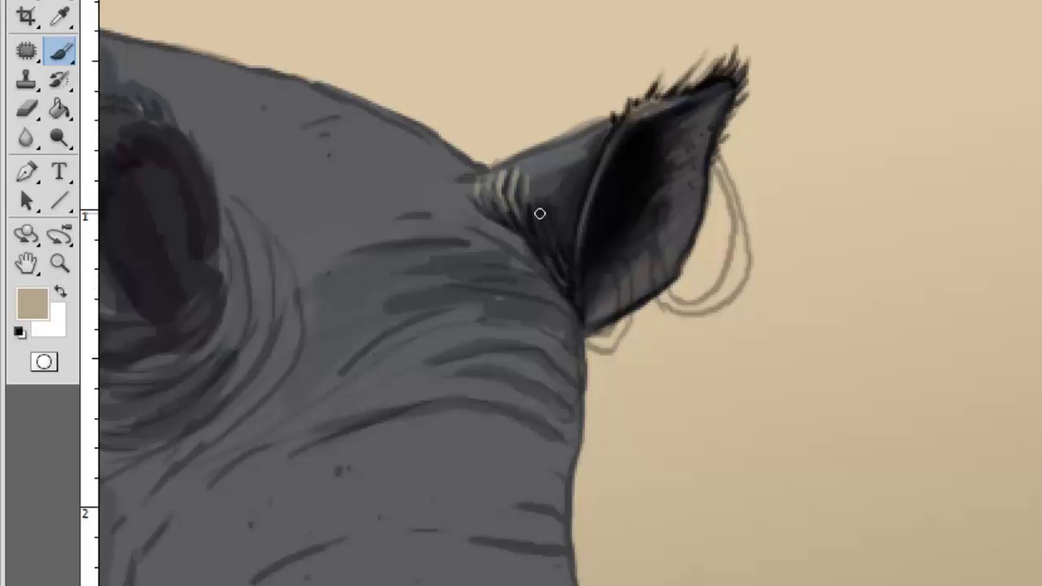
key("d")
left_click_drag(521, 237, 749, 223)
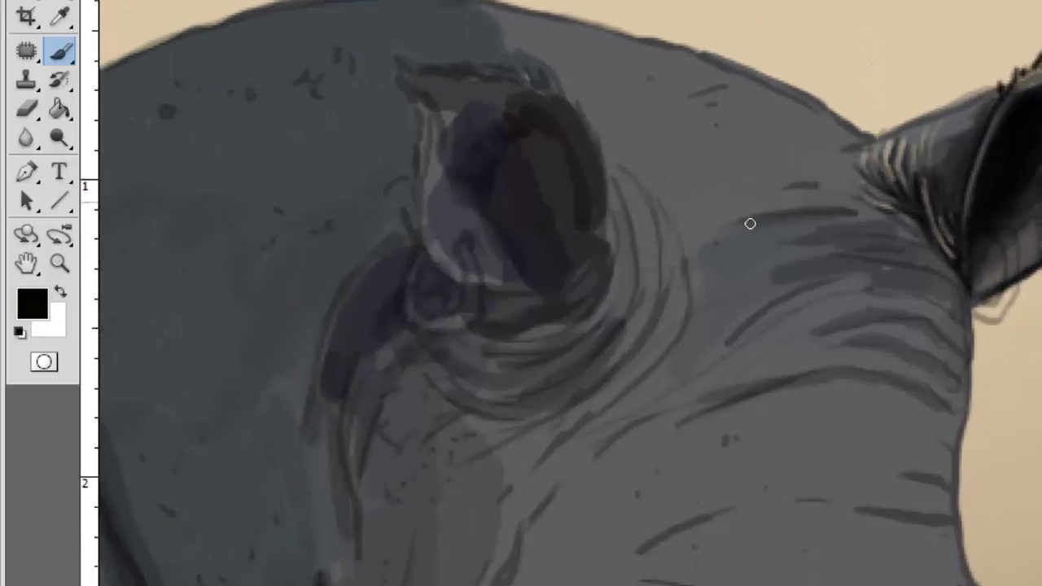
right_click(492, 196)
mouse_move(492, 196)
left_mouse_down()
mouse_move(537, 181)
mouse_move(558, 160)
left_mouse_up()
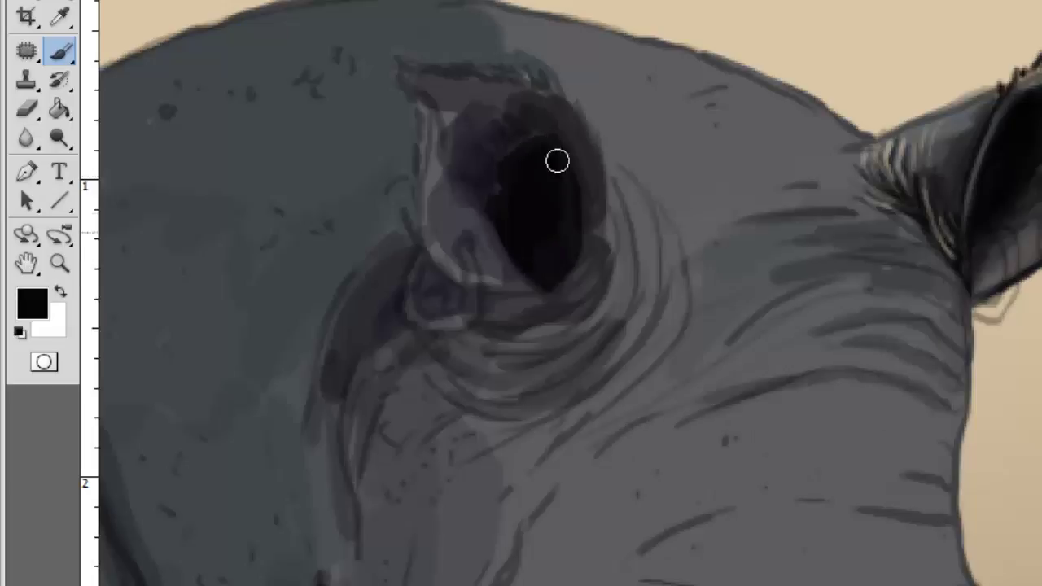
Step: With an 8 px brush, paint lighter grey along the ear's upper rim
right_click(814, 215)
key("Escape")
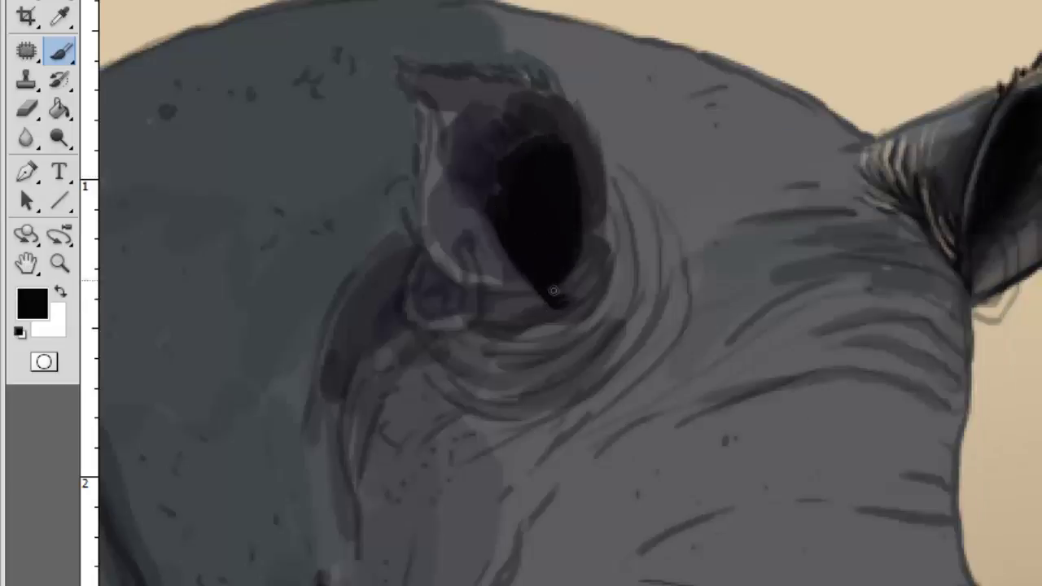
right_click(575, 140)
right_click(603, 129)
key("Escape")
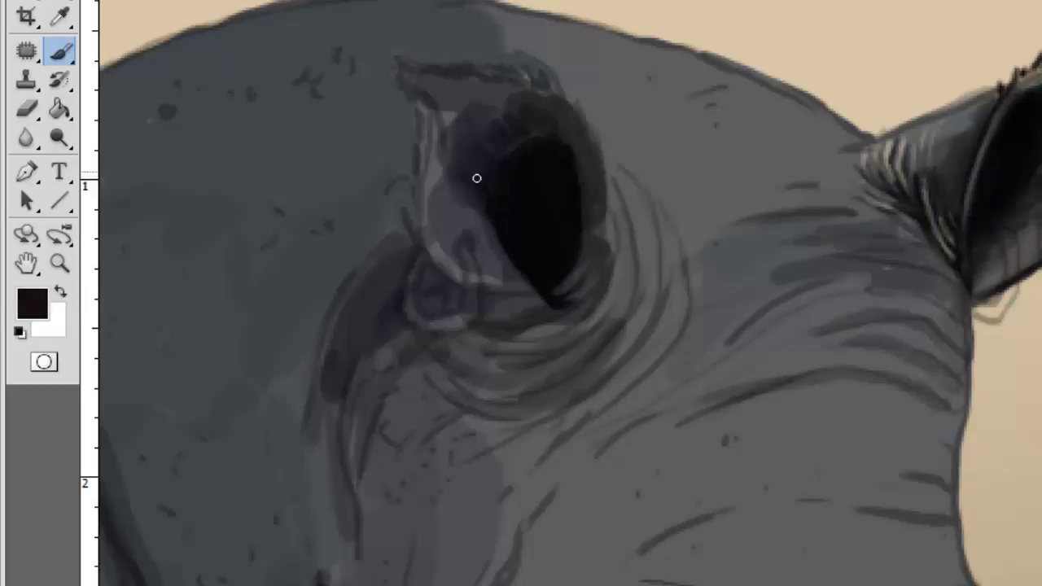
left_click(590, 132, "alt")
right_click(503, 110)
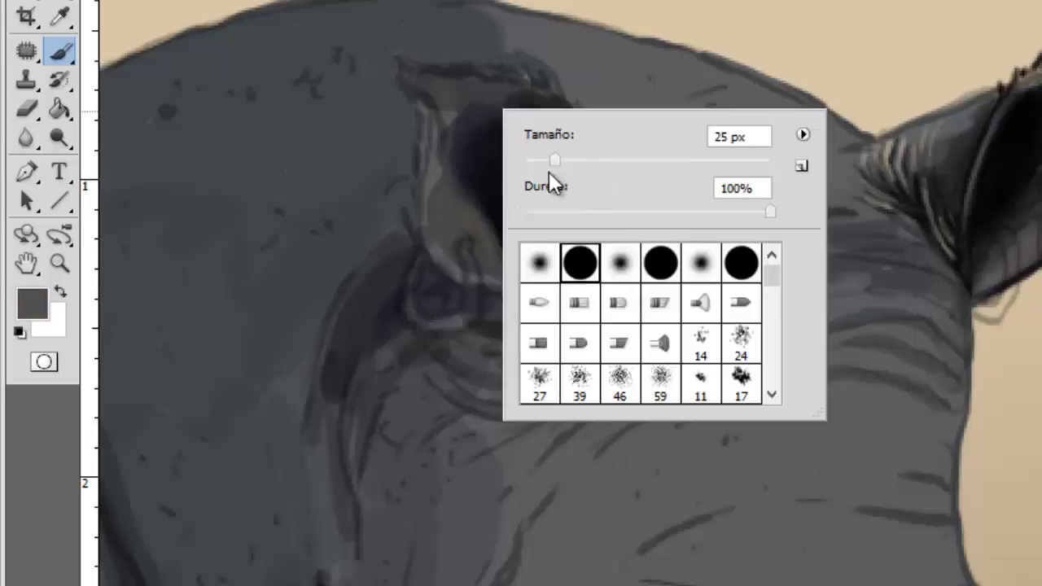
key("Escape")
mouse_move(430, 130)
left_mouse_down()
mouse_move(435, 107)
mouse_move(554, 109)
left_mouse_up()
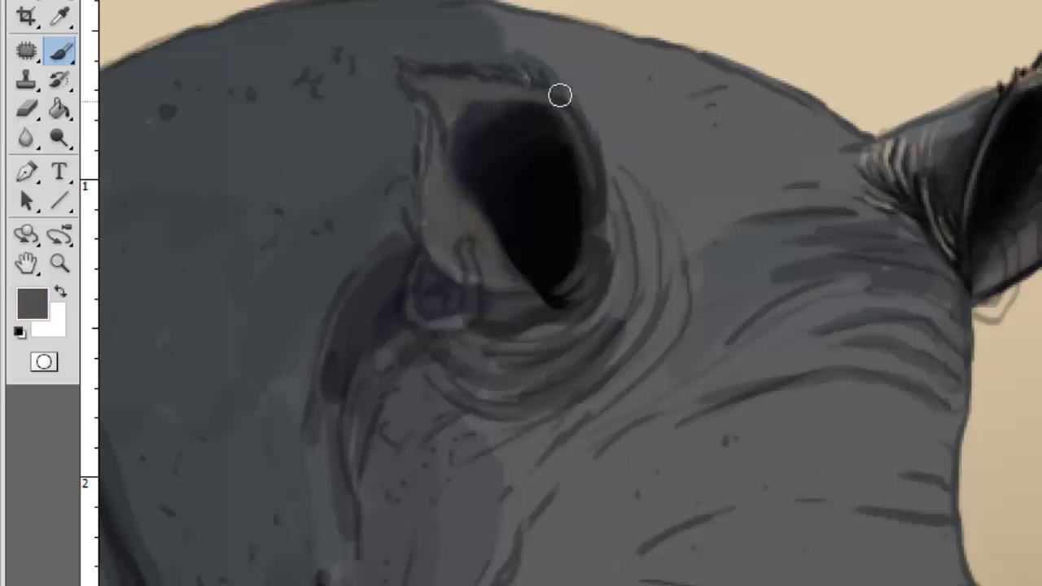
Step: Shrink the brush, sample black from the ear interior, and paint dark wrinkle curves around the ear base
right_click(712, 167)
key("Return")
left_click(509, 307, "alt")
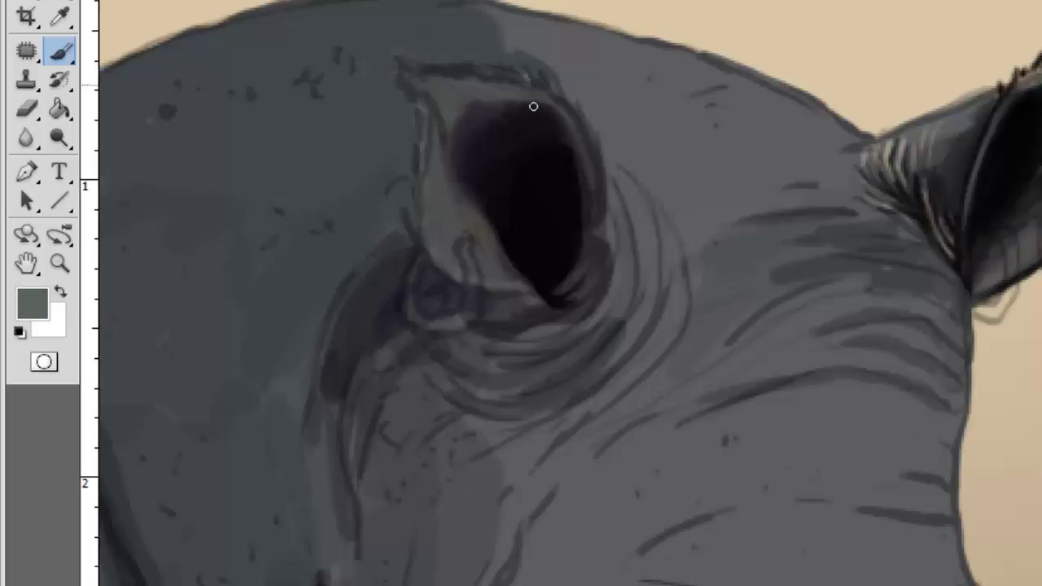
left_click(564, 132, "alt")
left_click(527, 106, "alt")
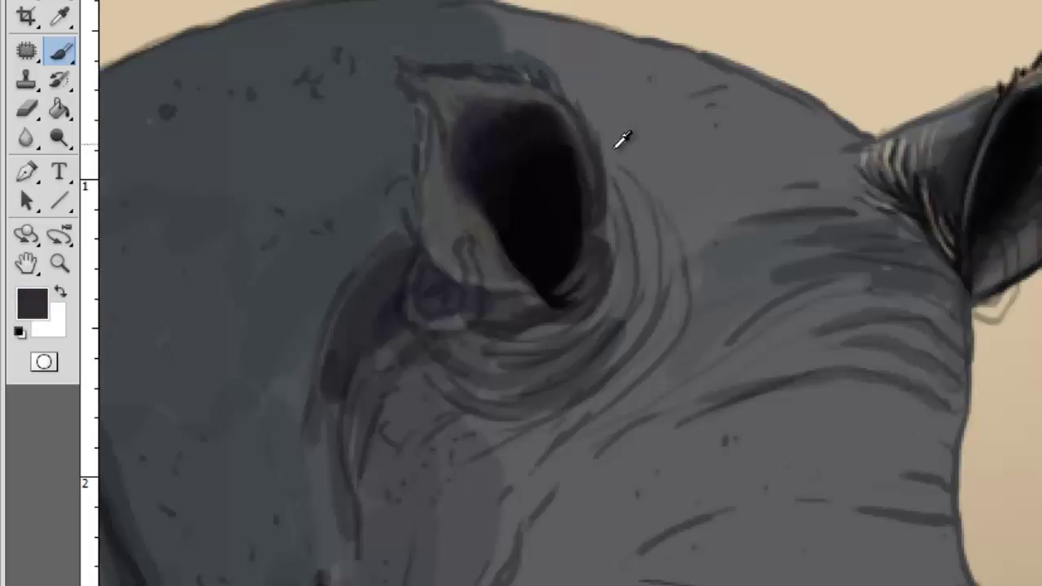
left_click(487, 118, "alt")
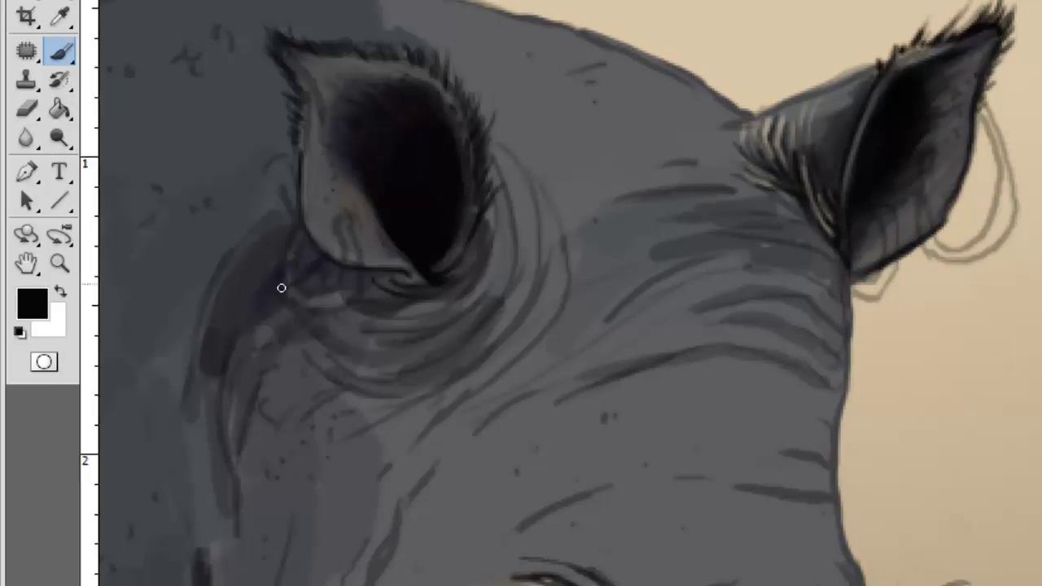
left_click_drag(460, 323, 490, 273)
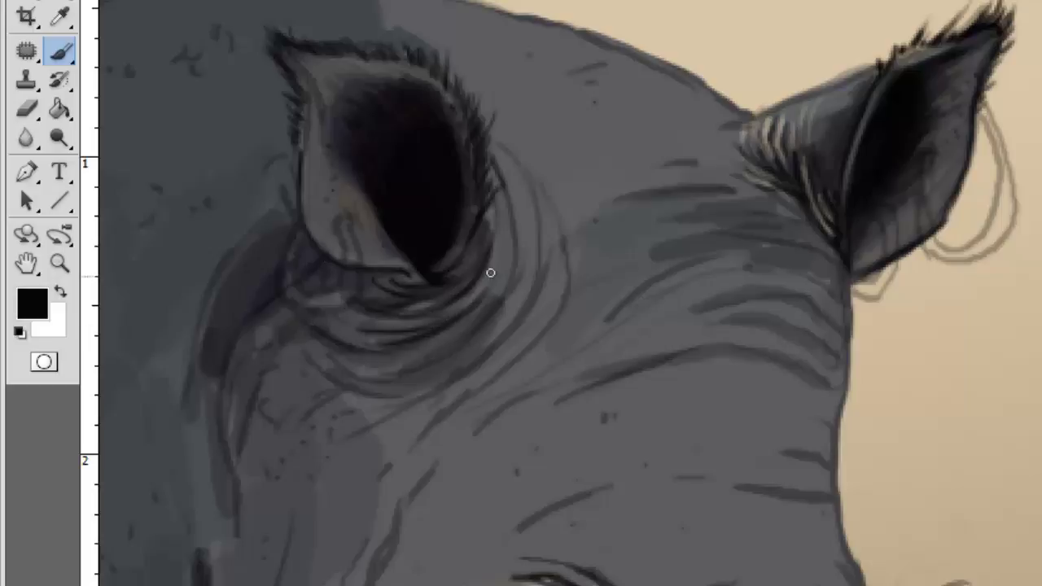
mouse_move(566, 248)
left_mouse_down()
mouse_move(500, 365)
mouse_move(418, 431)
left_mouse_up()
mouse_move(440, 358)
left_mouse_down()
mouse_move(377, 379)
mouse_move(528, 302)
mouse_move(443, 395)
left_mouse_up()
Step: Add light highlights along the wrinkles below the ear
left_click_drag(538, 303, 403, 420)
left_click_drag(505, 220, 382, 322)
left_click_drag(546, 269, 521, 159)
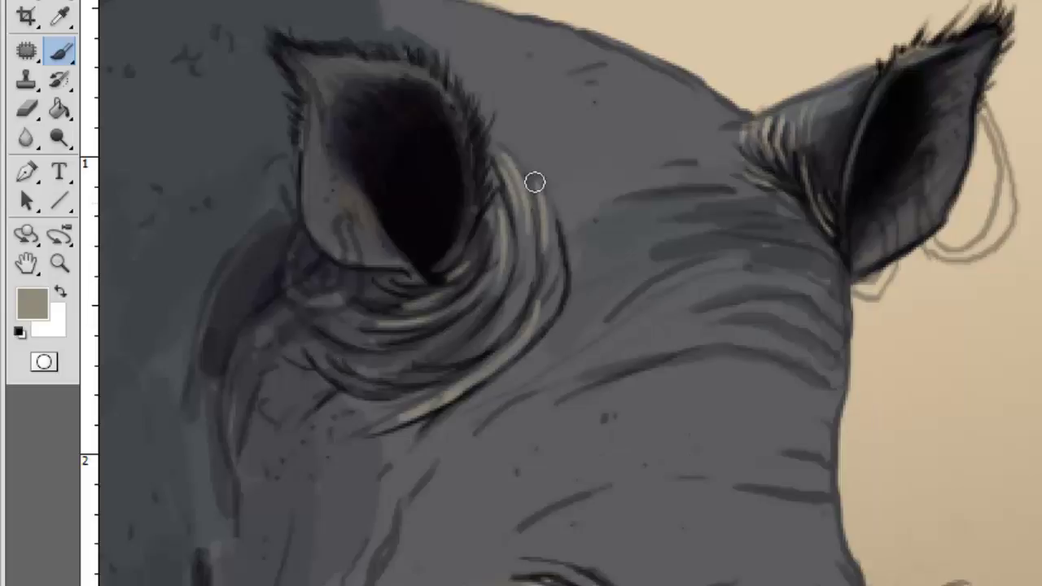
mouse_move(492, 293)
left_mouse_down()
mouse_move(378, 366)
mouse_move(393, 384)
left_mouse_up()
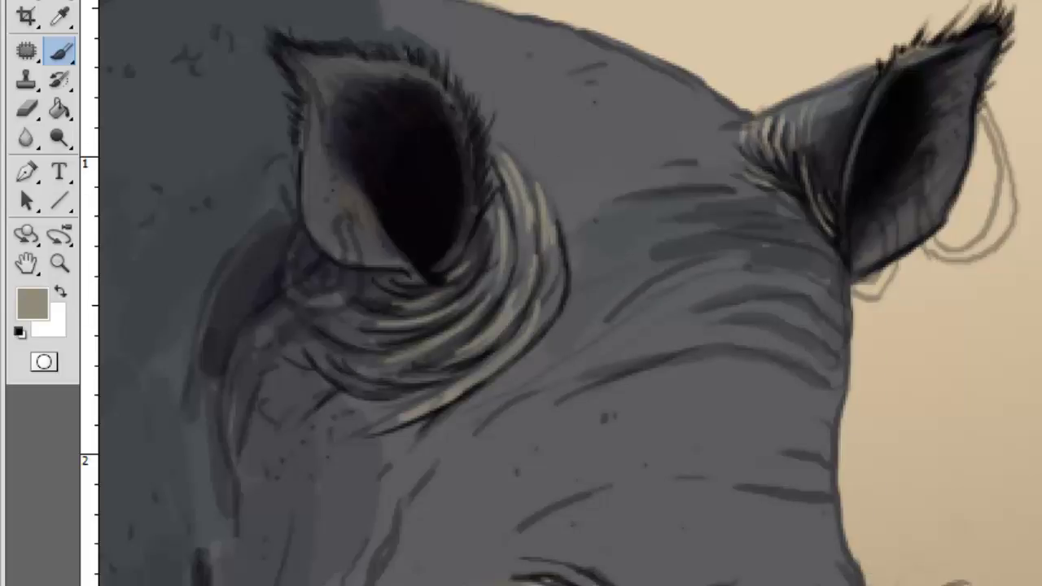
Step: Paint pale earring loops in both ears, two on the right ear and one on the left
scroll(521, 293, "right", 10)
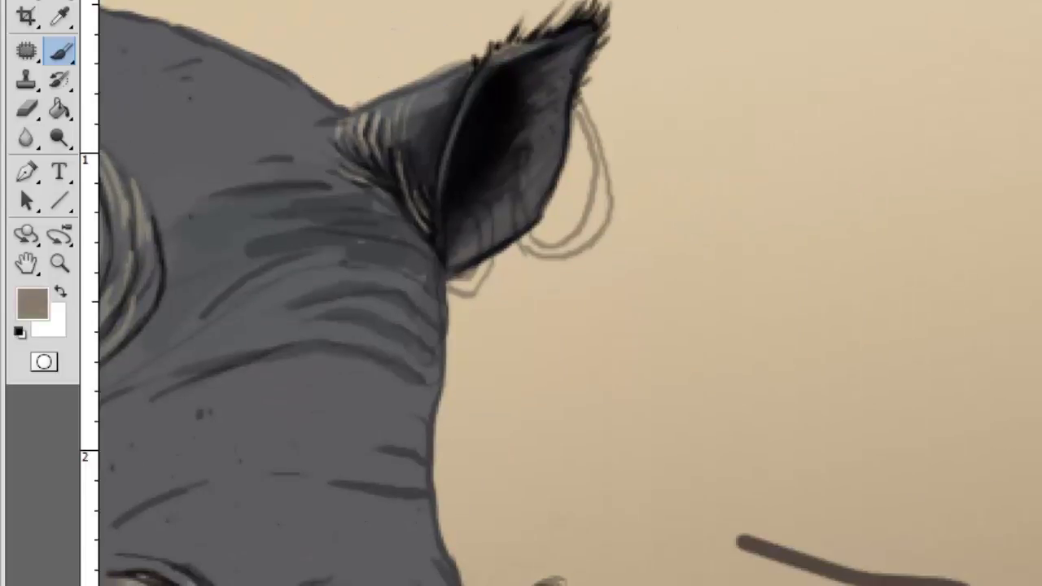
mouse_move(520, 155)
left_mouse_down()
mouse_move(517, 199)
mouse_move(594, 213)
left_mouse_up()
left_click_drag(579, 102, 599, 211)
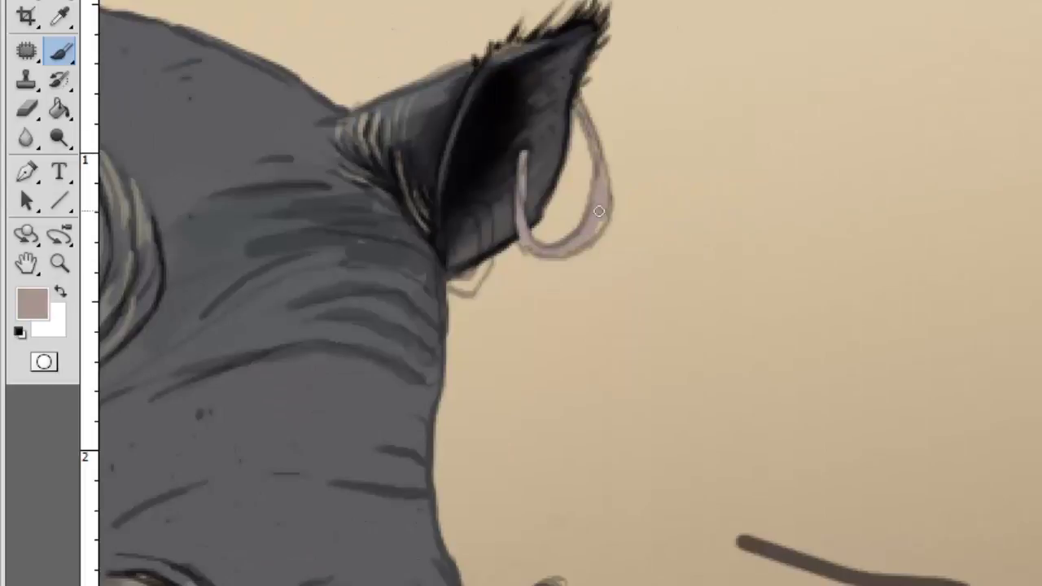
left_click_drag(480, 208, 488, 276)
scroll(570, 77, "left", 12)
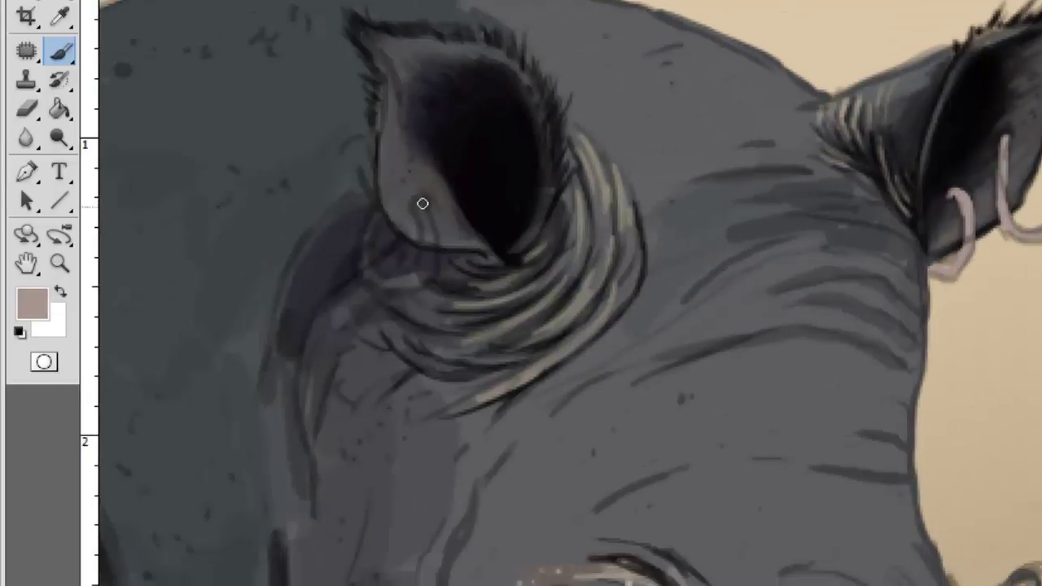
mouse_move(421, 204)
left_mouse_down()
mouse_move(378, 268)
mouse_move(389, 204)
left_mouse_up()
left_click_drag(500, 144, 60, 189)
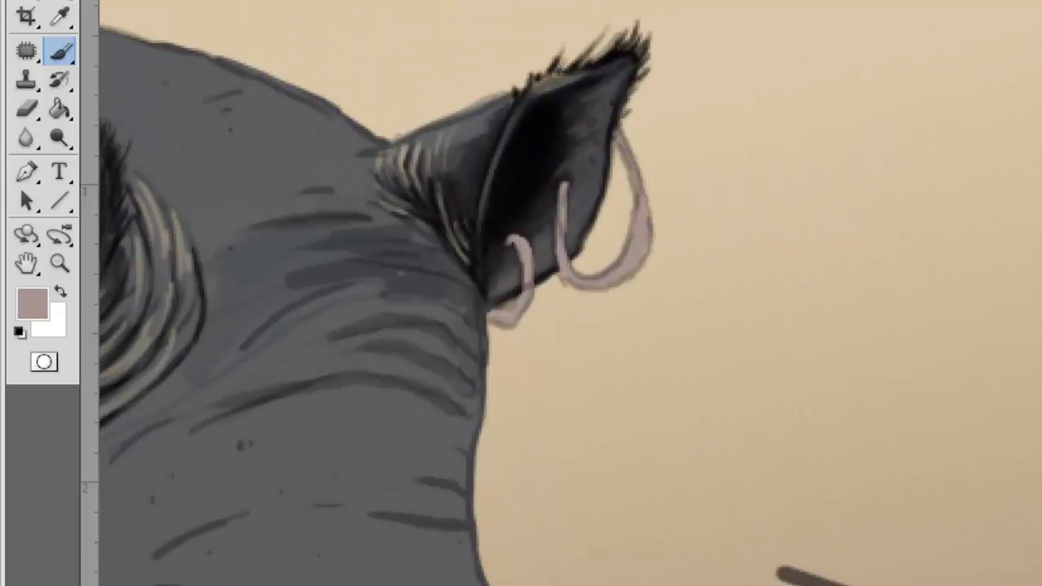
Step: Shade the inner edges of the earring loops in red-brown
left_click(547, 140, "alt")
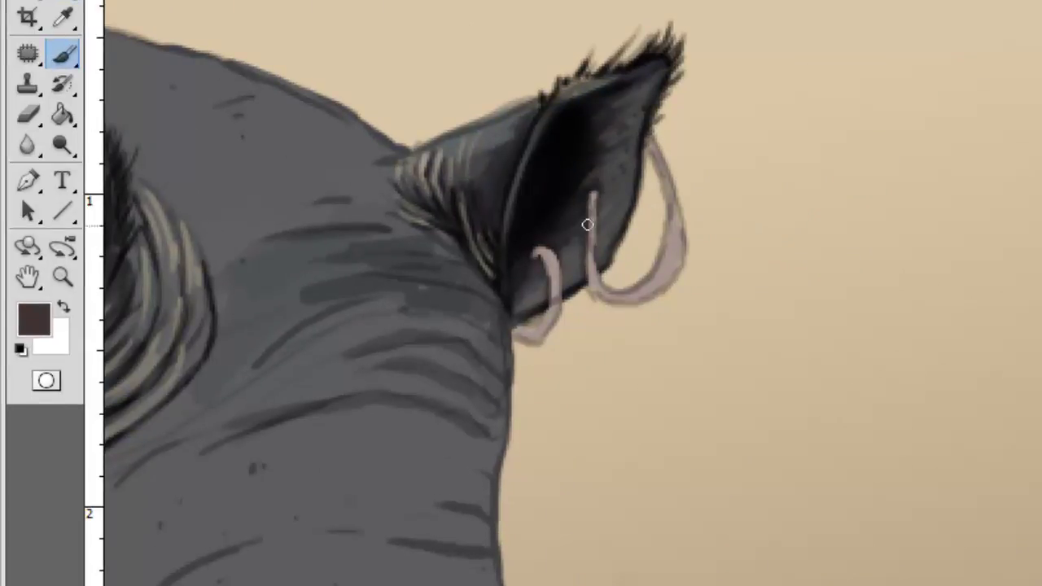
mouse_move(588, 224)
left_mouse_down()
mouse_move(639, 295)
mouse_move(676, 150)
left_mouse_up()
left_click_drag(674, 196, 661, 277)
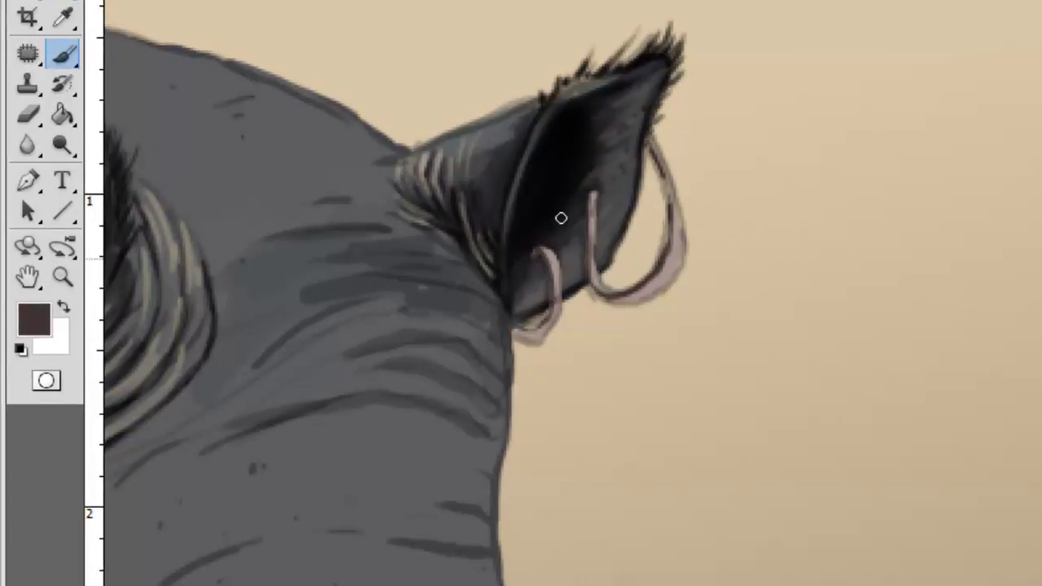
left_click_drag(518, 338, 557, 319)
left_click_drag(610, 300, 651, 249)
left_click_drag(655, 146, 686, 277)
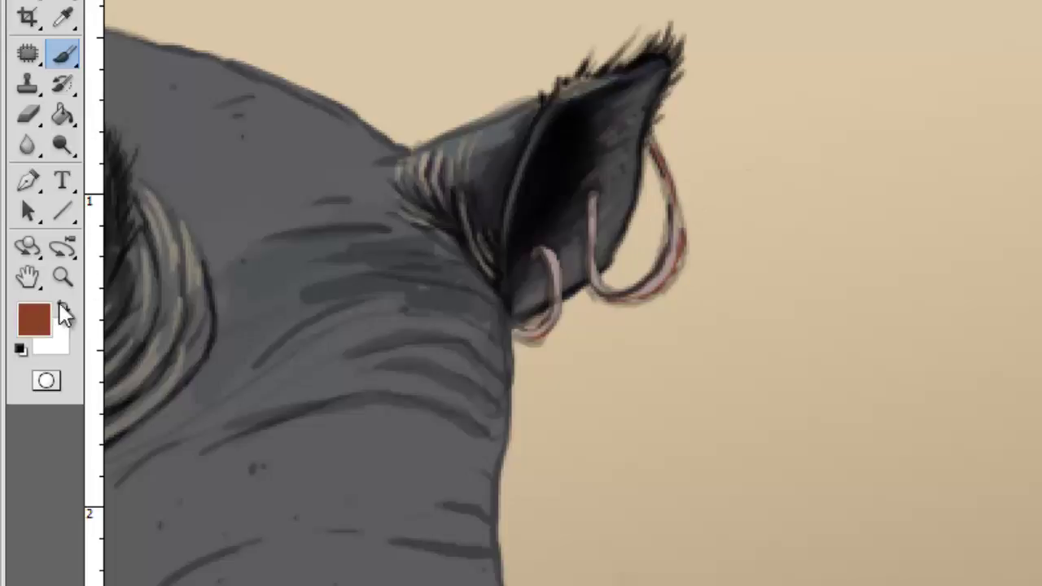
Step: Paint rust along the bottom of the left earring and shade inside its loop in dark brown
left_click(63, 307)
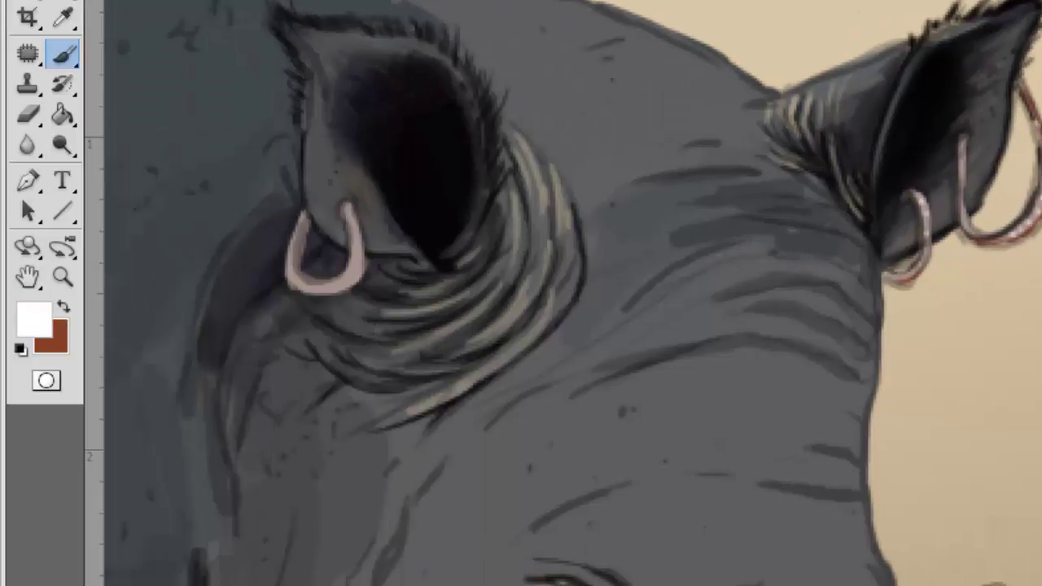
key("x")
left_click_drag(294, 232, 357, 239)
left_click(321, 248, "alt")
left_click_drag(302, 209, 342, 280)
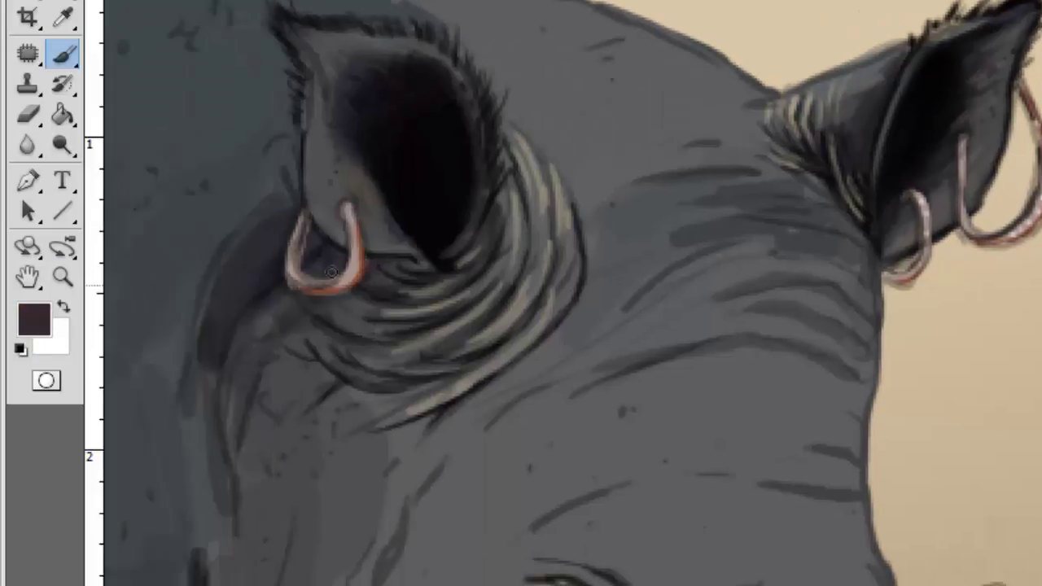
left_click_drag(350, 212, 338, 280)
key("x")
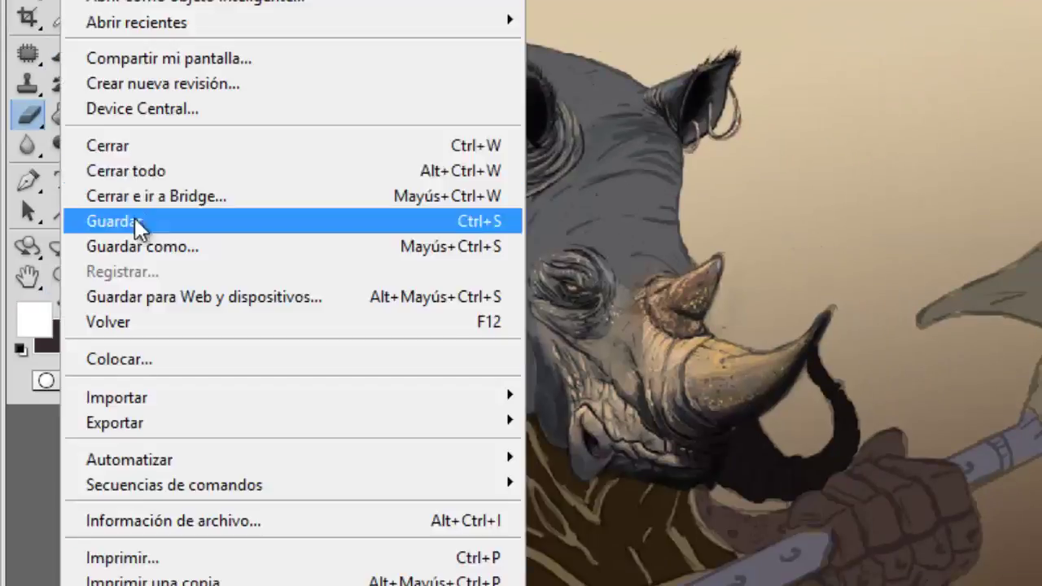
Step: Save the painting, then paint a black outline down the rhino head's right edge
left_click(134, 220)
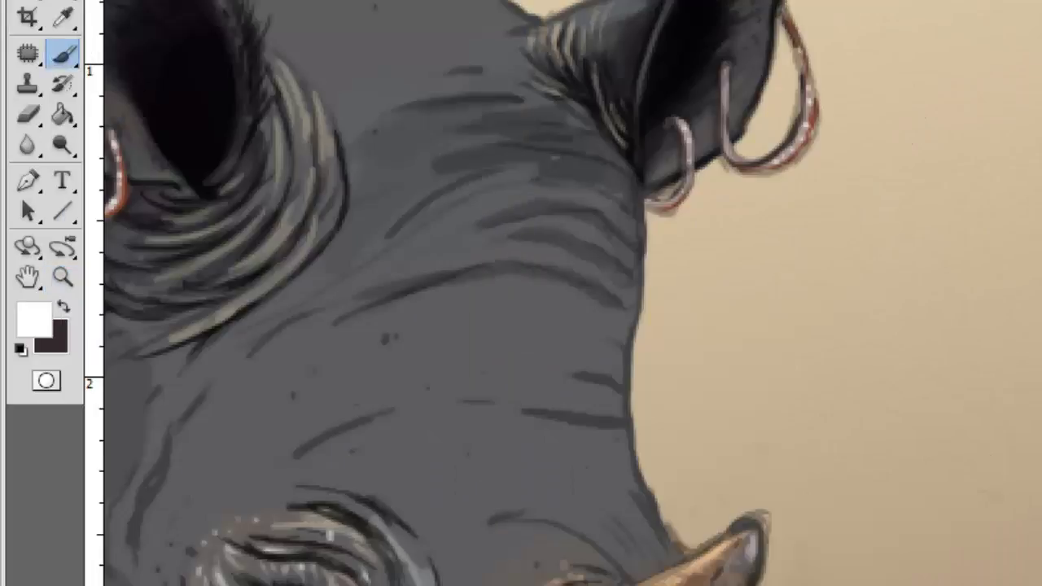
left_click(532, 86, "alt")
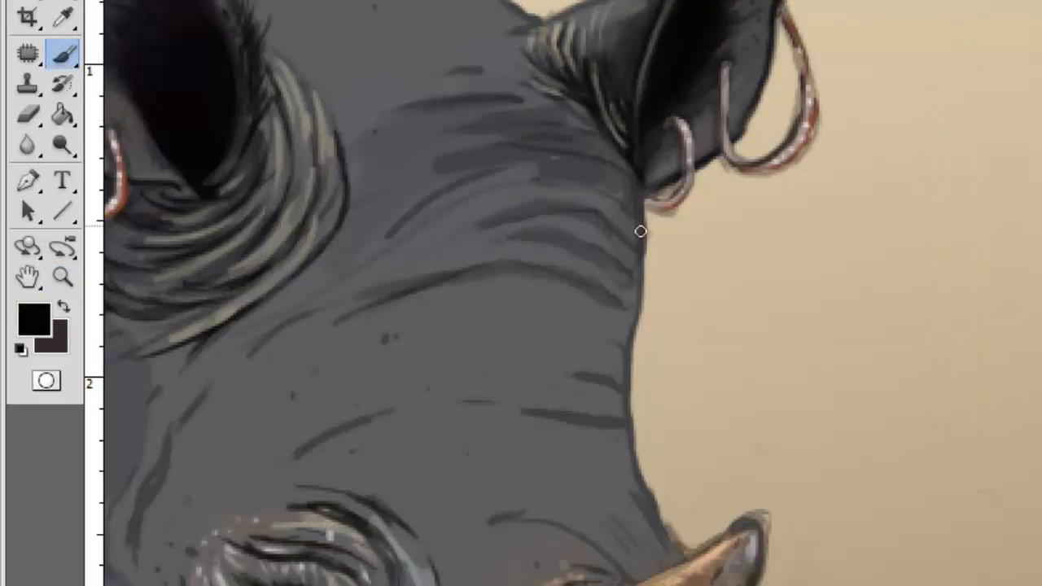
left_click_drag(640, 231, 577, 137)
left_click_drag(489, 53, 595, 155)
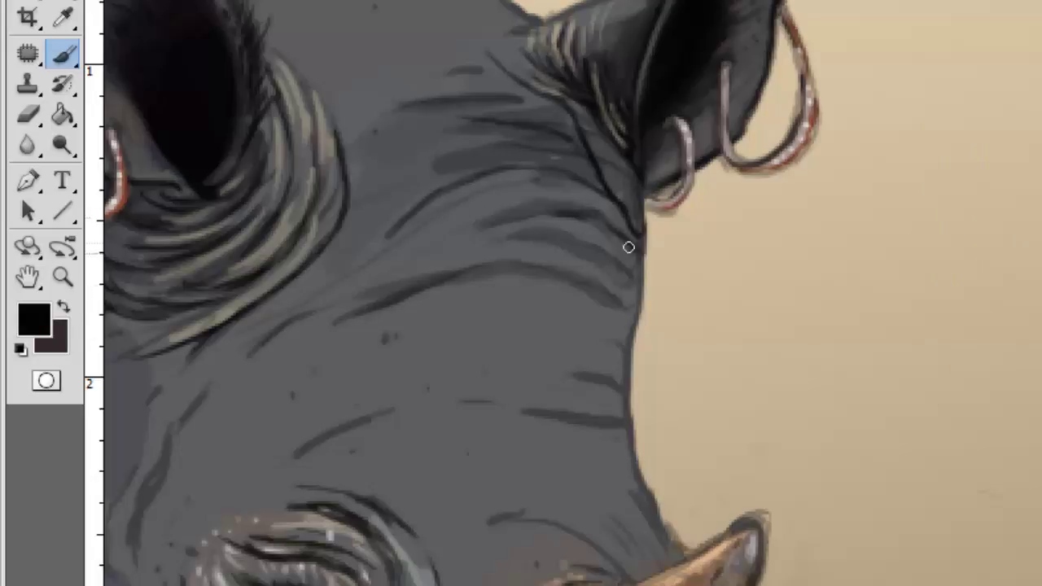
left_click_drag(629, 246, 633, 309)
Step: With a dark grey-green at about 110 px, softly shade the head, ear and eye area
left_click(241, 319, "alt")
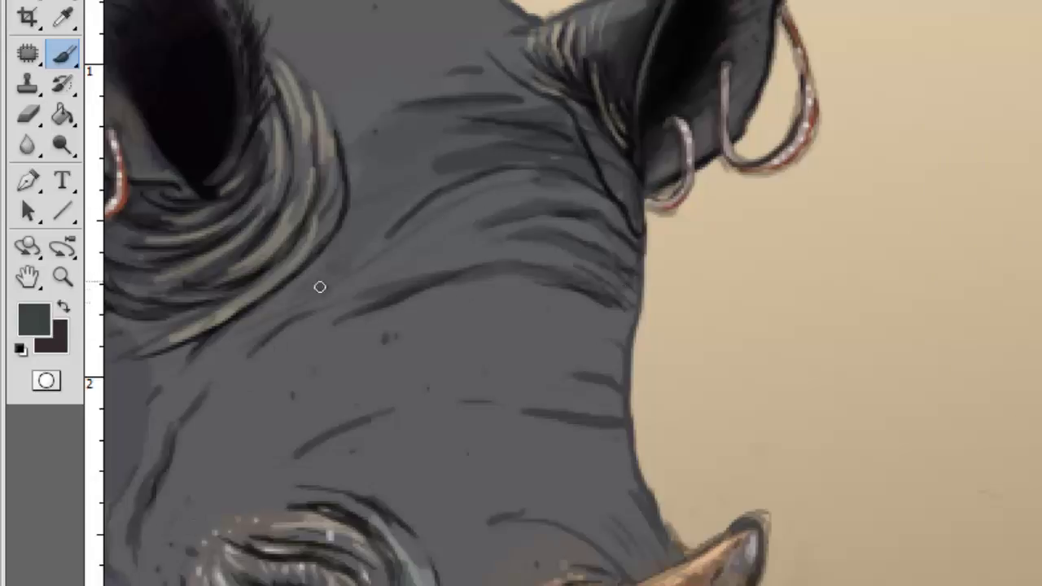
right_click(514, 207)
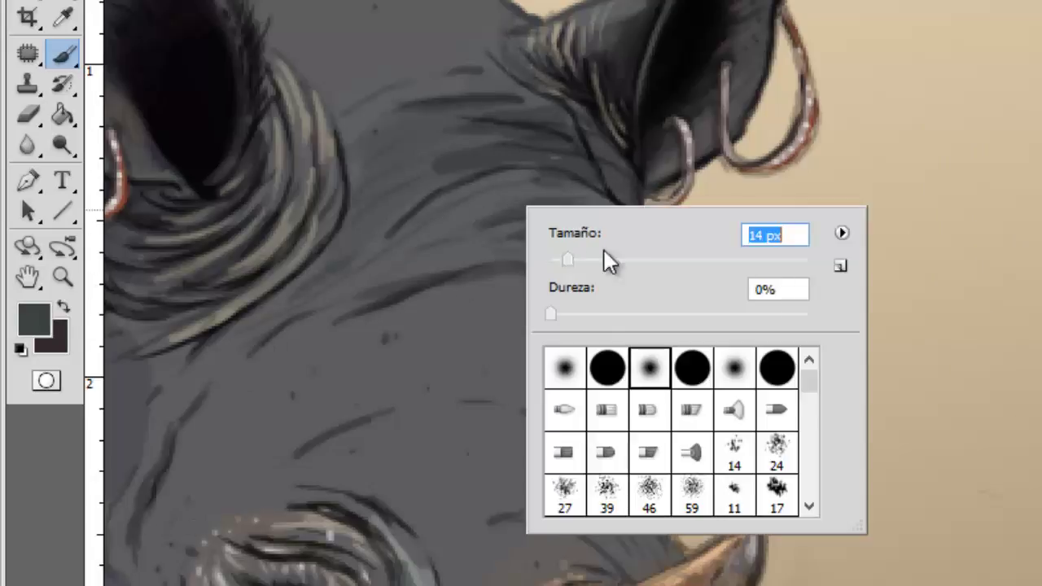
left_click_drag(605, 260, 644, 261)
mouse_move(397, 250)
left_mouse_down()
mouse_move(321, 328)
mouse_move(470, 340)
left_mouse_up()
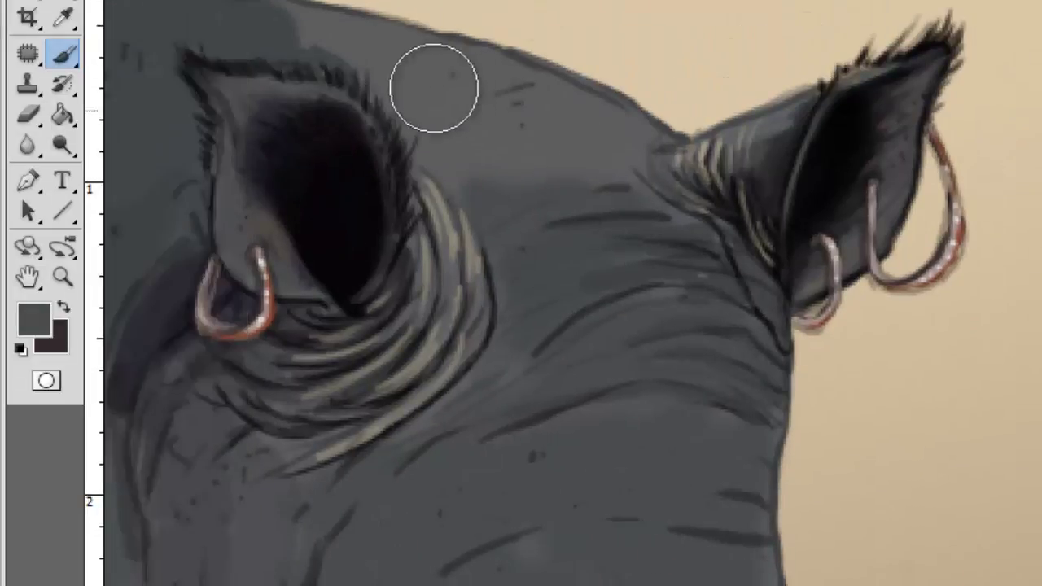
left_click_drag(434, 88, 458, 147)
scroll(458, 146, "down", 10)
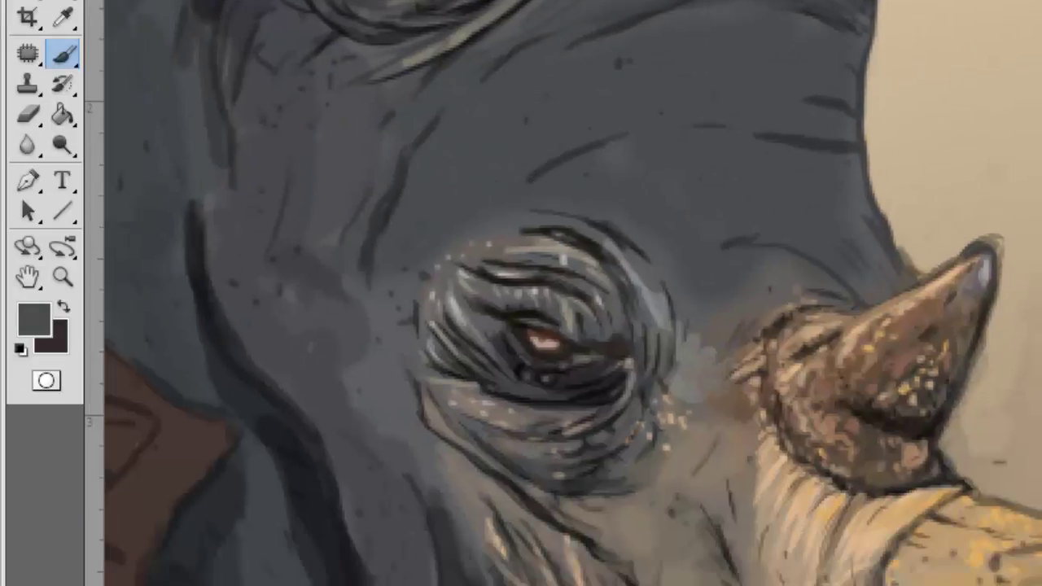
left_click_drag(252, 200, 315, 269)
Step: Deepen the shading below the eye with near-black strokes
left_click(316, 269, "alt")
left_click_drag(326, 350, 366, 537)
scroll(379, 321, "down", 5)
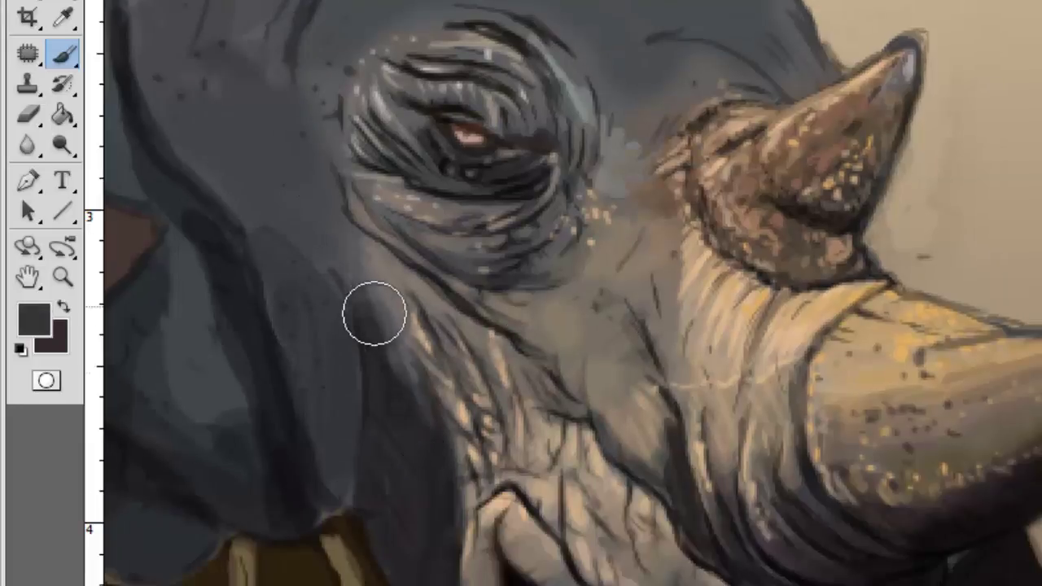
left_click(310, 197, "alt")
scroll(438, 105, "up", 3)
Step: Sample a tan for hair strokes and frame the upper head and both ears
mouse_move(432, 142)
left_mouse_down()
mouse_move(426, 204)
mouse_move(159, 461)
left_mouse_up()
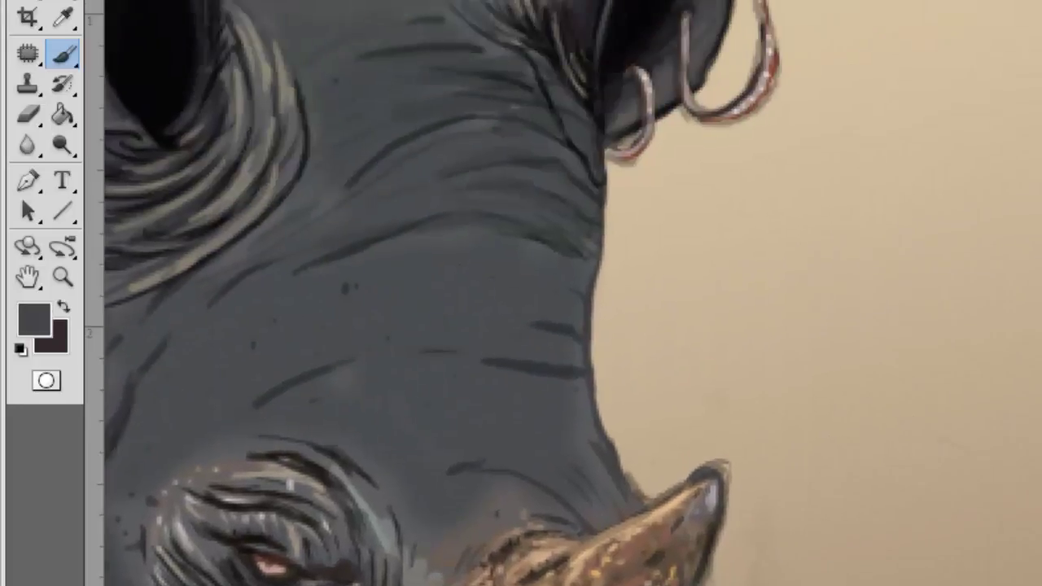
left_click(714, 328, "alt")
right_click(714, 328)
double_click(714, 328)
left_click_drag(268, 52, 535, 120)
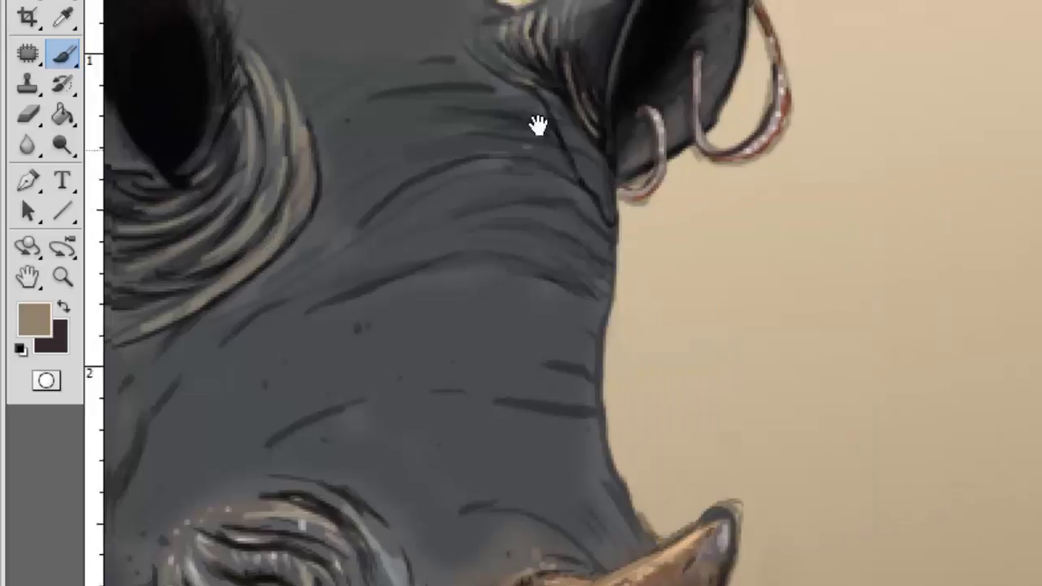
scroll(314, 40, "up", 3)
right_click(635, 255)
Step: Paint tan hair strokes between the ears, at the ear bases and across the upper head
key("Return")
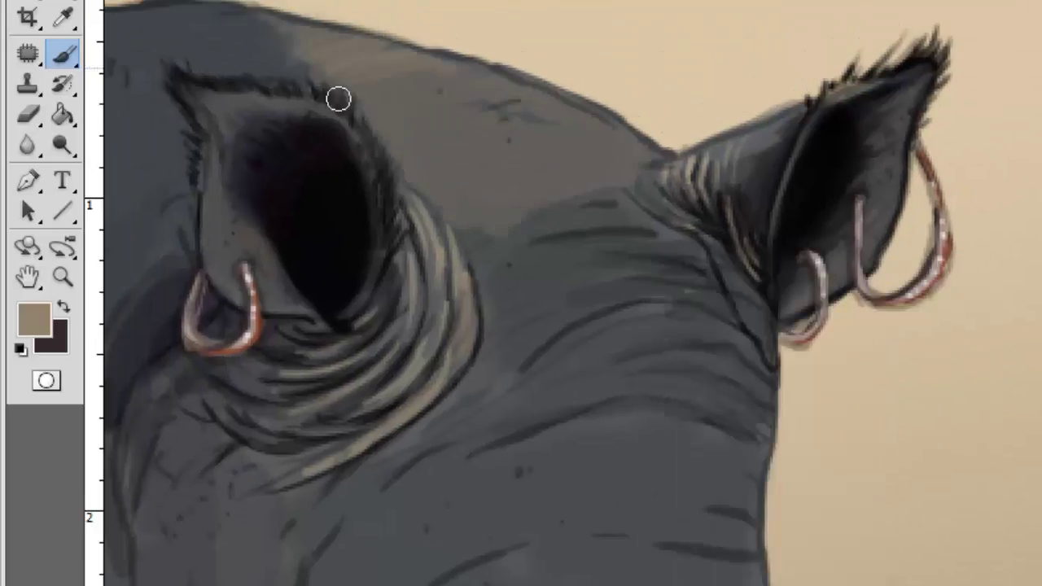
mouse_move(337, 101)
left_mouse_down()
mouse_move(593, 181)
mouse_move(576, 278)
mouse_move(747, 281)
left_mouse_up()
mouse_move(363, 130)
left_mouse_down()
mouse_move(312, 107)
mouse_move(223, 275)
left_mouse_up()
mouse_move(691, 168)
left_mouse_down()
mouse_move(735, 170)
mouse_move(746, 224)
left_mouse_up()
mouse_move(309, 32)
left_mouse_down()
mouse_move(363, 74)
mouse_move(628, 147)
mouse_move(630, 201)
left_mouse_up()
Step: Highlight the folds below the ears and hatch tan strokes over the neck wrinkles
left_click_drag(409, 265, 317, 440)
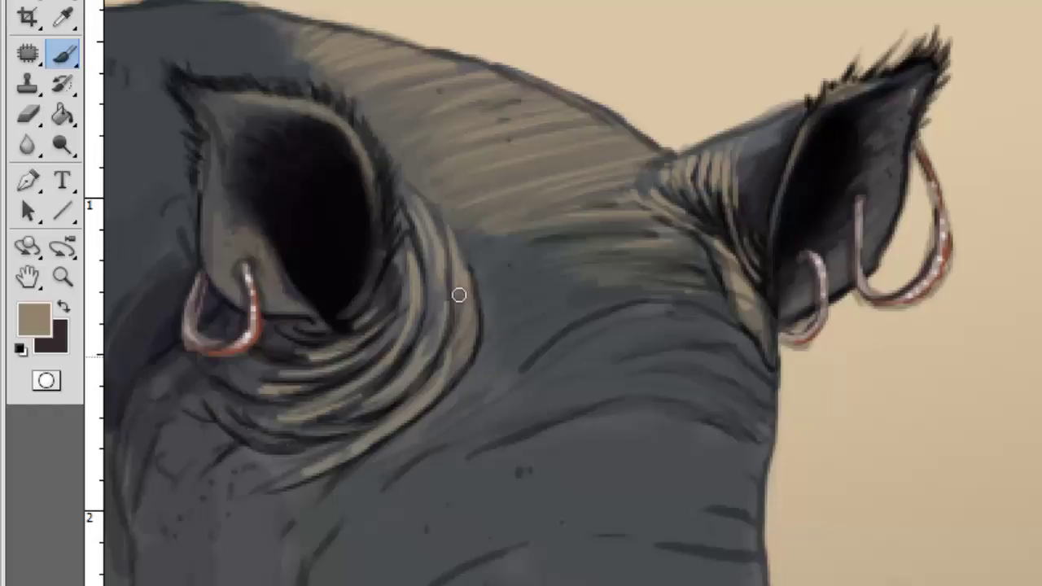
left_click_drag(459, 295, 294, 443)
mouse_move(620, 300)
left_mouse_down()
mouse_move(635, 402)
mouse_move(489, 431)
left_mouse_up()
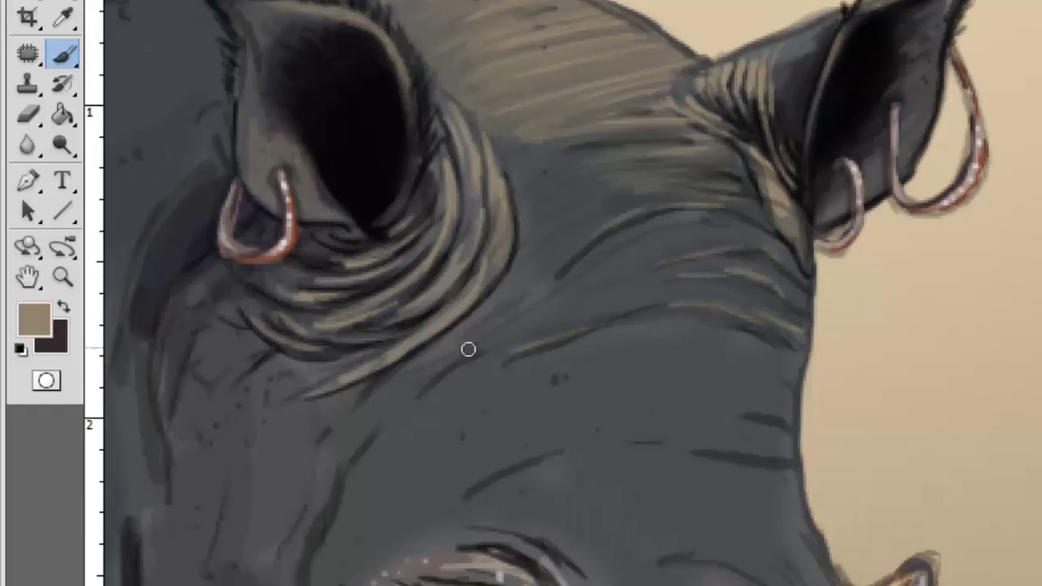
left_click_drag(782, 338, 586, 337)
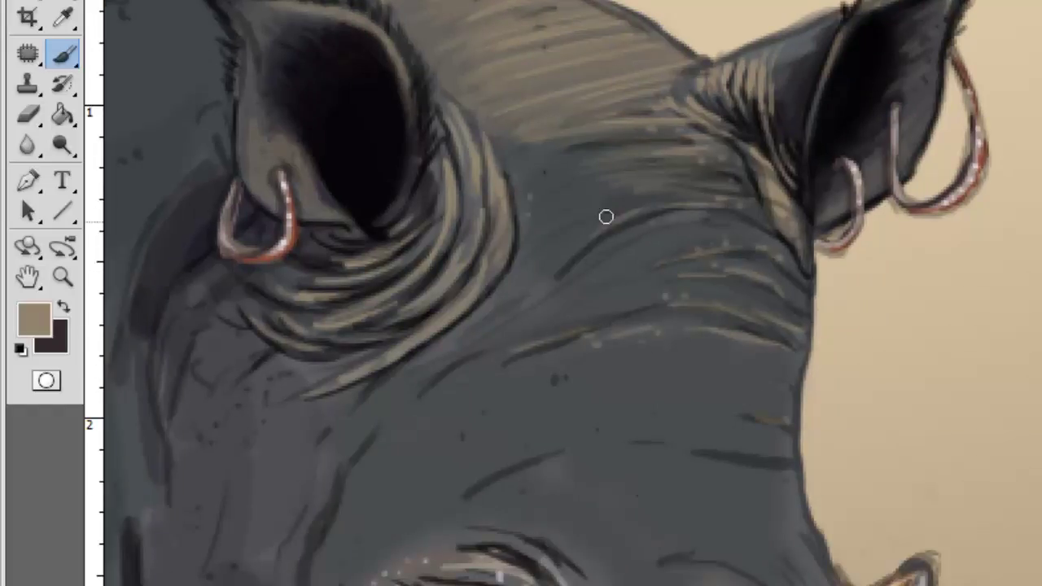
left_click_drag(782, 338, 619, 340)
left_click_drag(651, 464, 784, 458)
left_click_drag(553, 350, 431, 395)
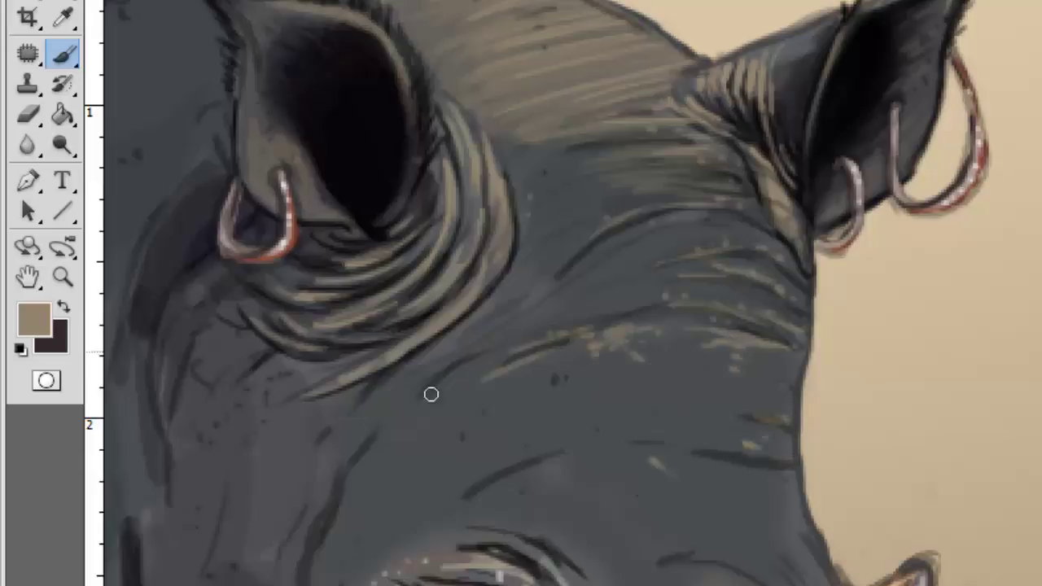
left_click_drag(453, 362, 359, 480)
Step: Hatch tan strokes over the skin above the eye
left_click_drag(432, 342, 489, 240)
left_click_drag(281, 443, 304, 404)
left_click_drag(325, 456, 358, 403)
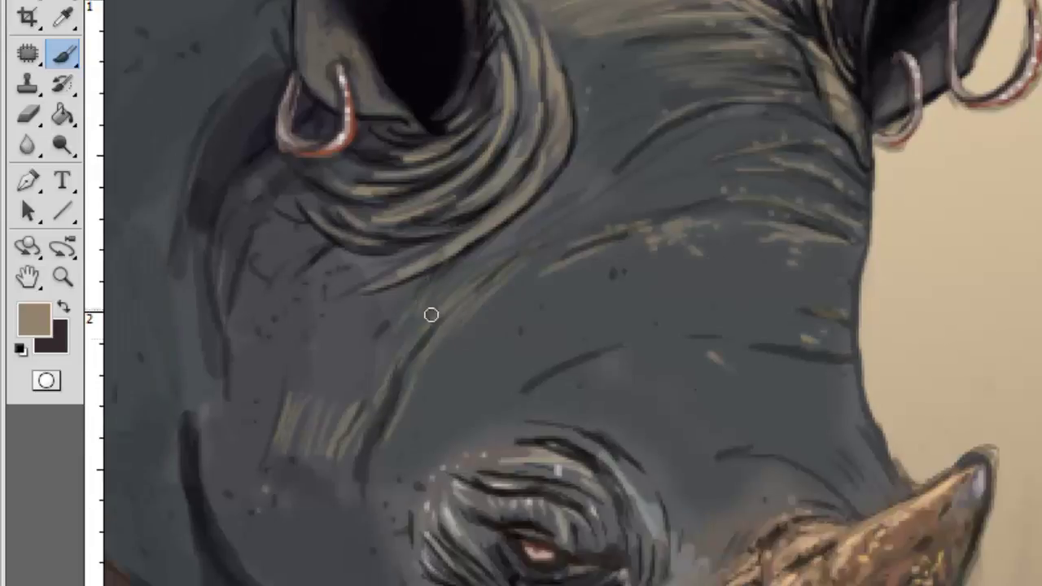
left_click_drag(383, 480, 413, 450)
left_click_drag(401, 493, 368, 387)
Step: Pick a light orange-tan and wash large warm strokes across the forehead
key("d")
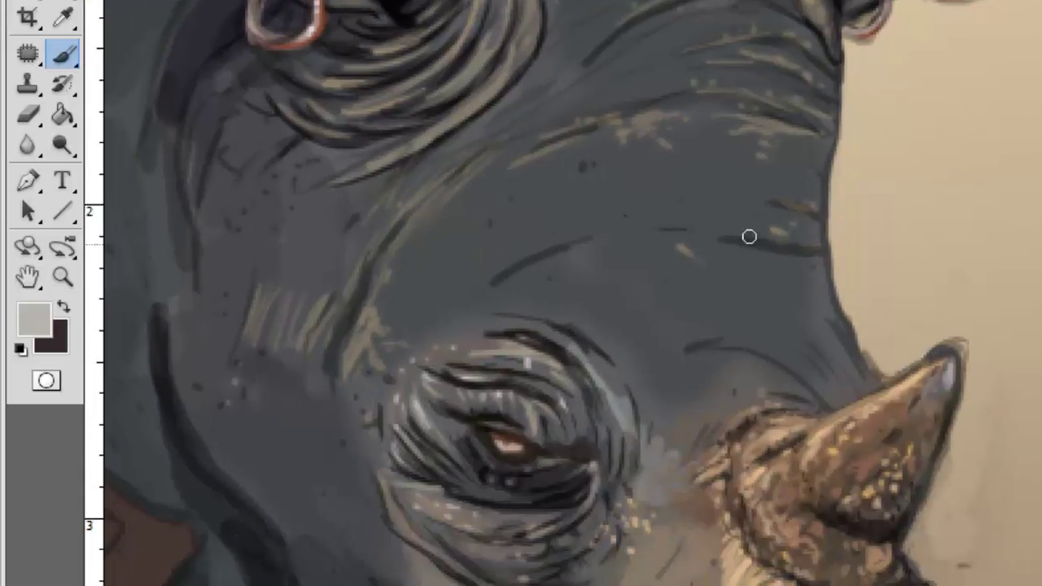
key("x")
left_click(716, 100, "alt")
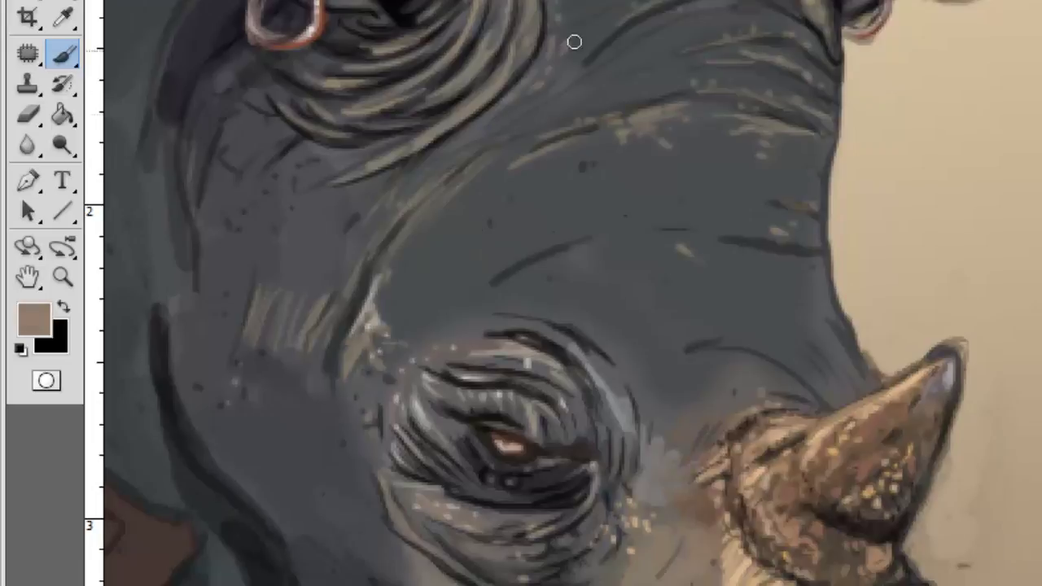
left_click(493, 86, "alt")
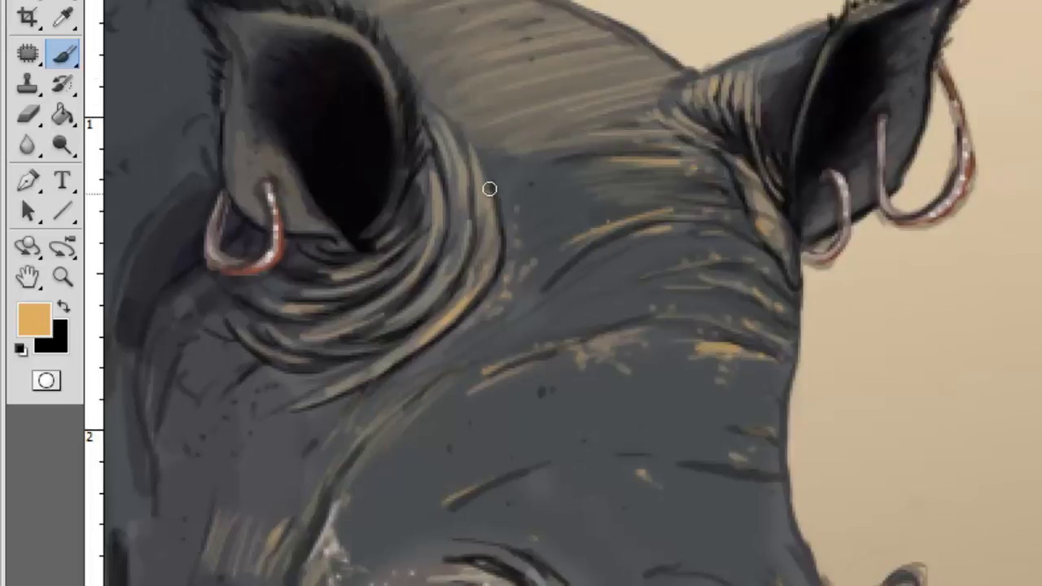
right_click(582, 144)
mouse_move(651, 483)
left_mouse_down()
mouse_move(432, 430)
mouse_move(600, 109)
mouse_move(693, 384)
left_mouse_up()
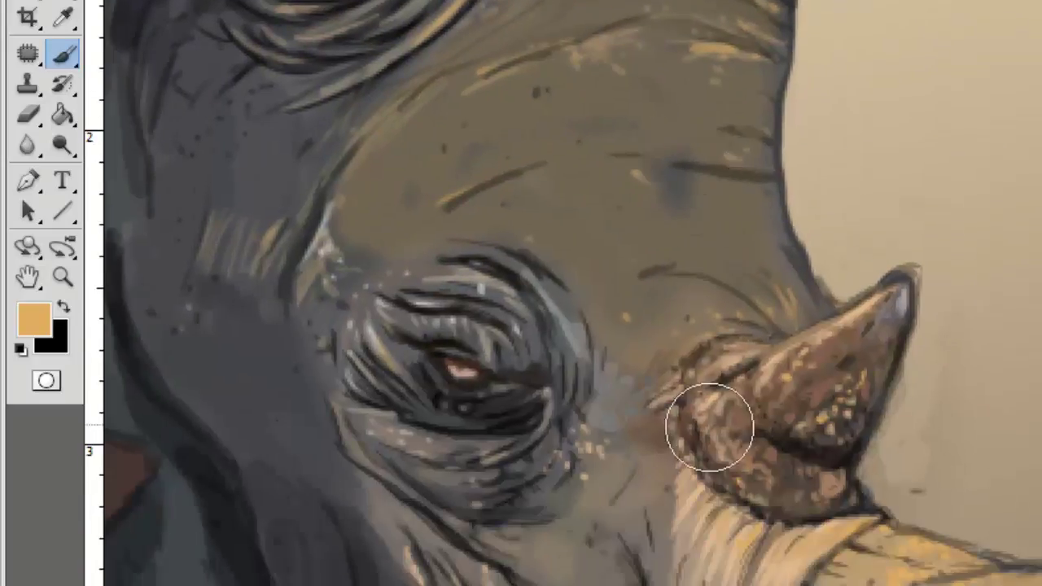
left_click_drag(709, 431, 409, 135)
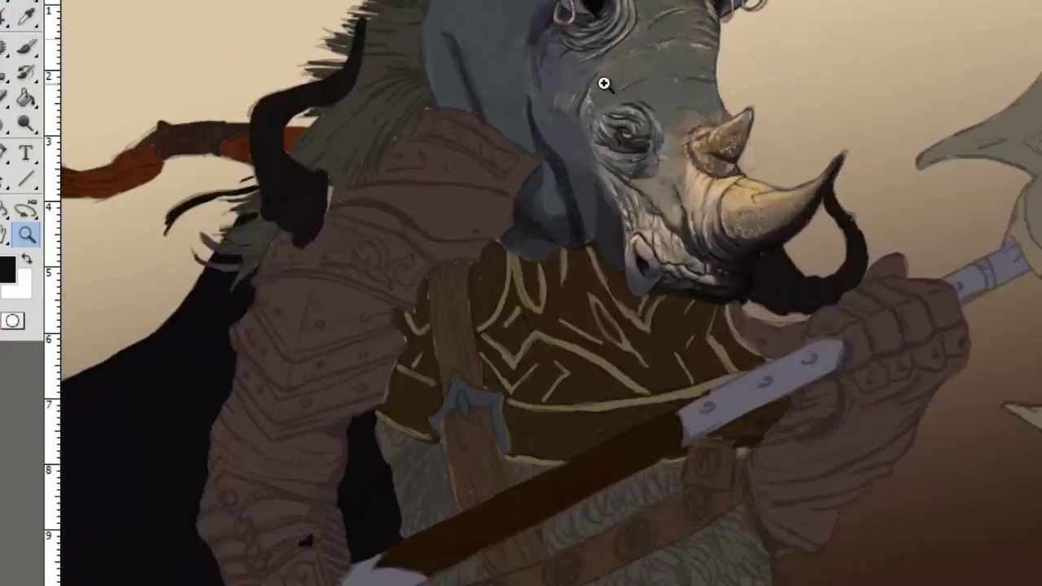
right_click(651, 263)
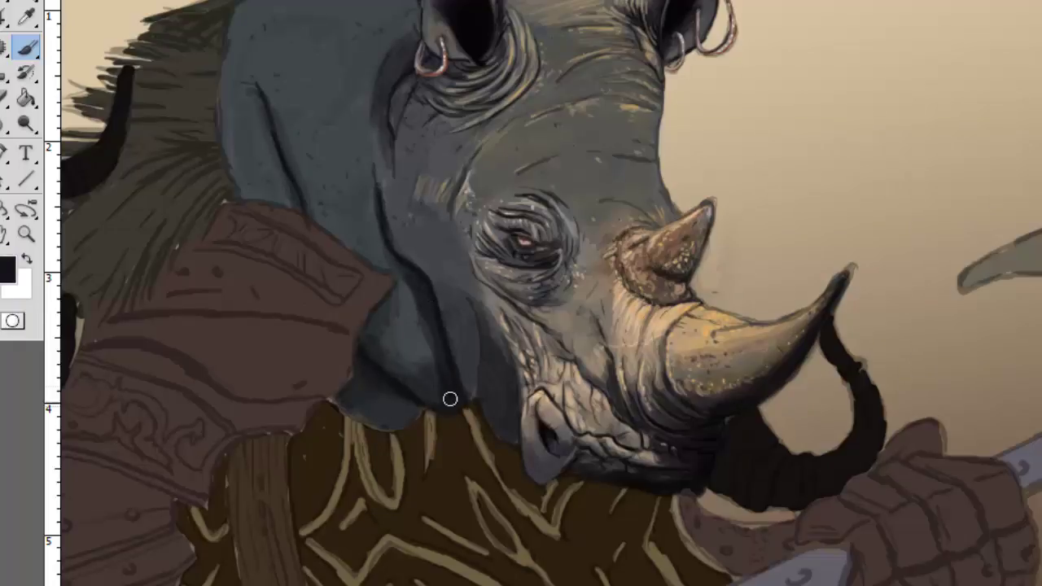
scroll(438, 190, "up", 3)
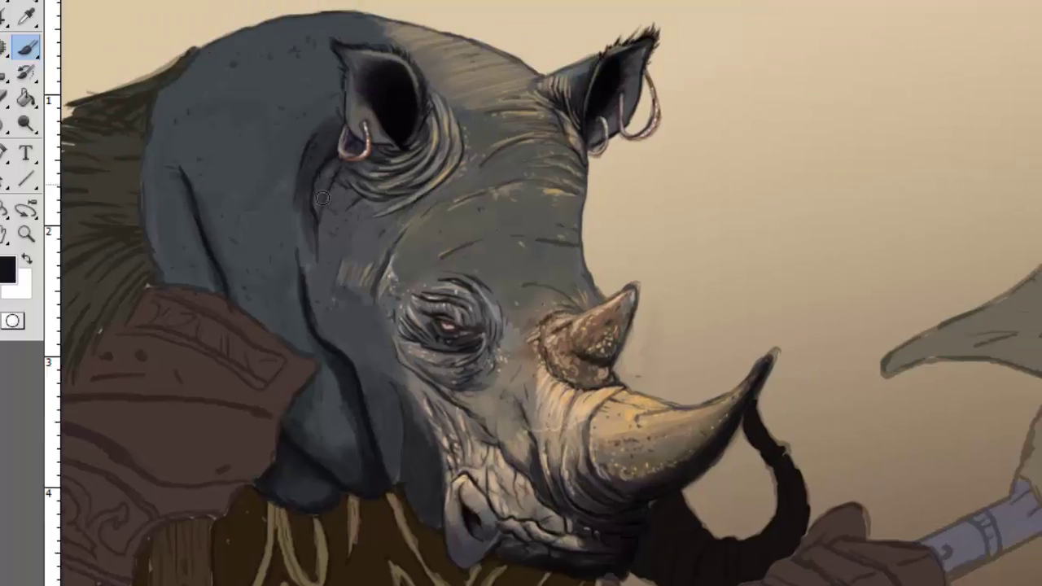
Step: Scatter dark dots over the top of the head and the eye wrinkles with a dot brush
right_click(424, 73)
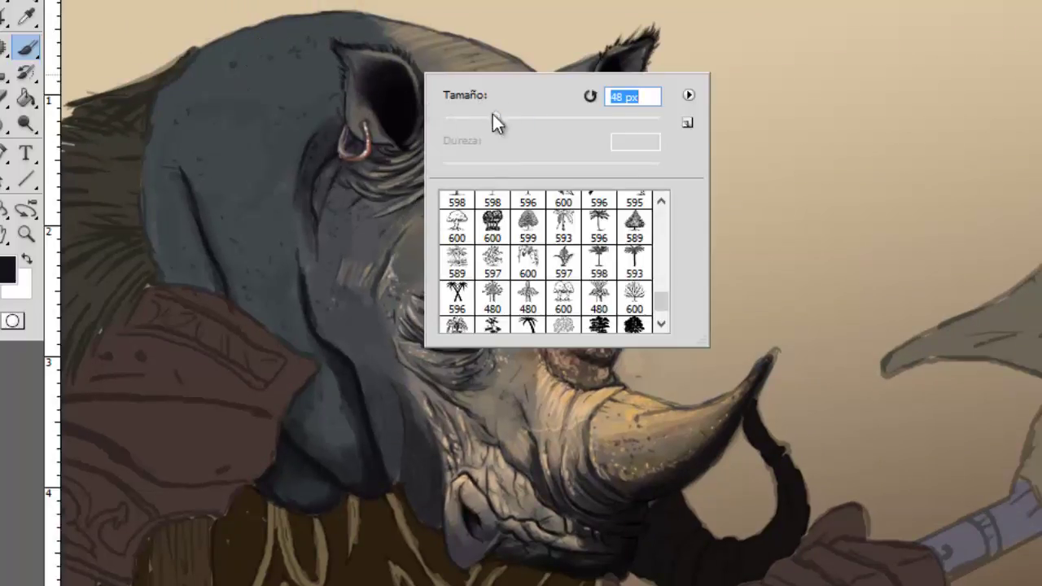
mouse_move(231, 77)
left_mouse_down()
mouse_move(303, 42)
mouse_move(174, 128)
mouse_move(263, 182)
mouse_move(334, 452)
left_mouse_up()
right_click(398, 267)
key("Return")
left_click_drag(419, 36, 444, 77)
left_click_drag(358, 207, 322, 232)
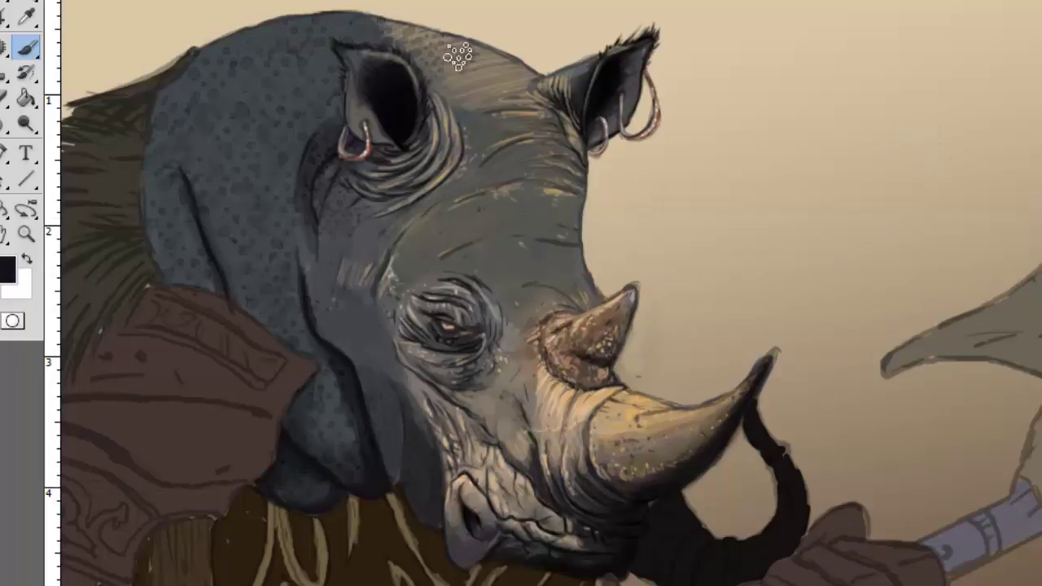
Step: Dab beige dot clusters across the forehead and light beige strokes down the cheek and jaw
left_click(975, 122, "alt")
left_click_drag(256, 73, 306, 86)
left_click_drag(390, 37, 183, 106)
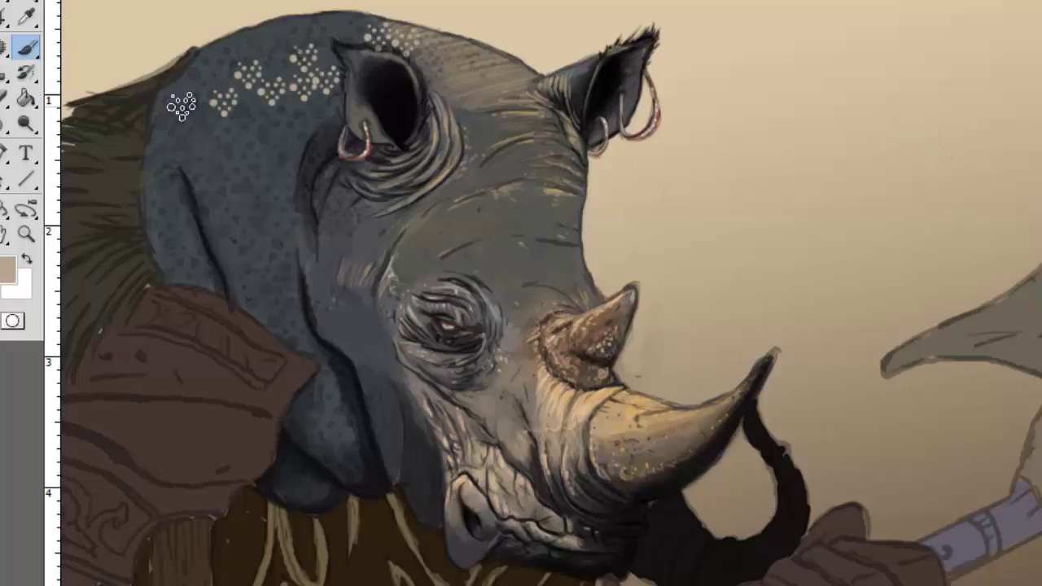
left_click_drag(196, 143, 248, 181)
left_click_drag(270, 238, 287, 338)
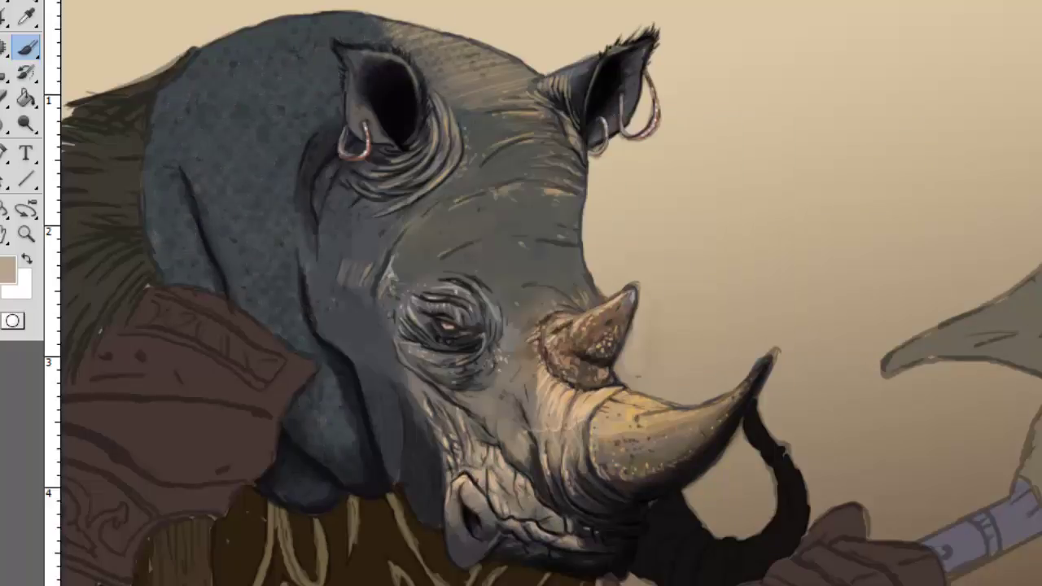
left_click_drag(177, 200, 163, 277)
mouse_move(207, 149)
left_mouse_down()
mouse_move(259, 139)
mouse_move(383, 35)
mouse_move(204, 81)
mouse_move(331, 244)
left_mouse_up()
Step: Paint grey strokes over the upper head and cheek, and erase the ear top
left_click(429, 254, "alt")
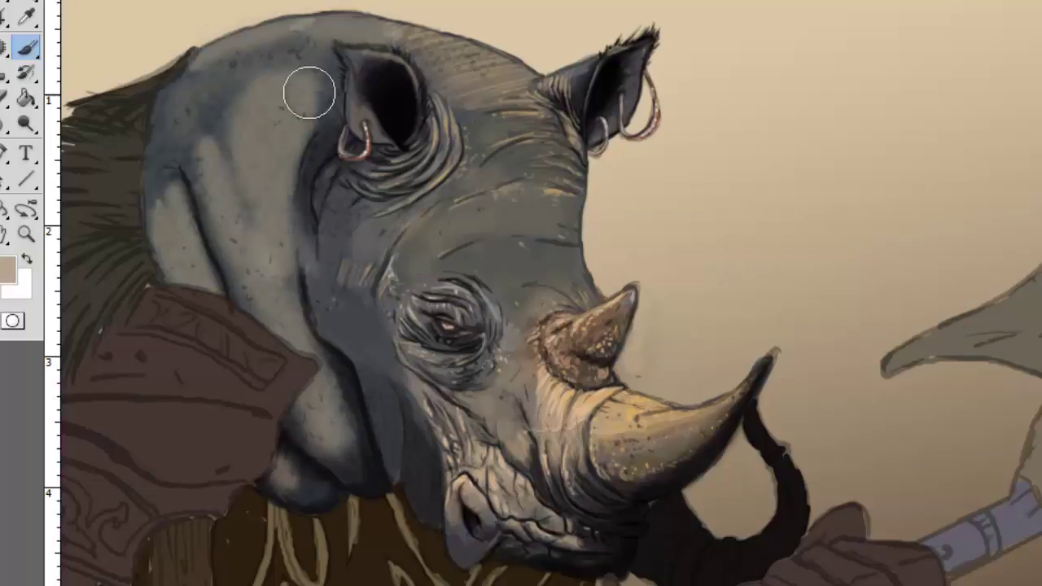
mouse_move(309, 92)
left_mouse_down()
mouse_move(263, 70)
mouse_move(162, 211)
left_mouse_up()
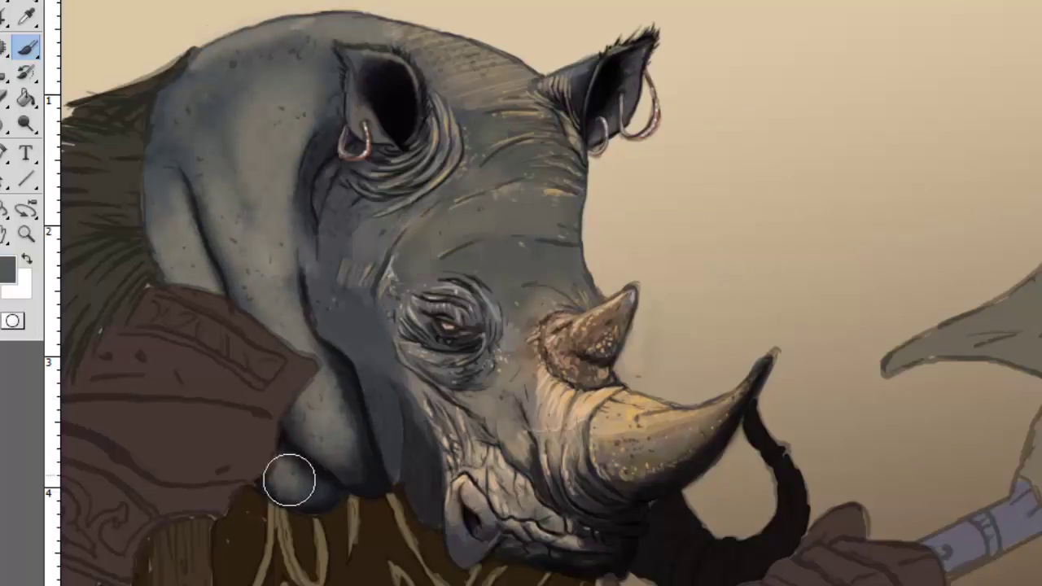
key("e")
left_click_drag(344, 52, 350, 43)
right_click(350, 42)
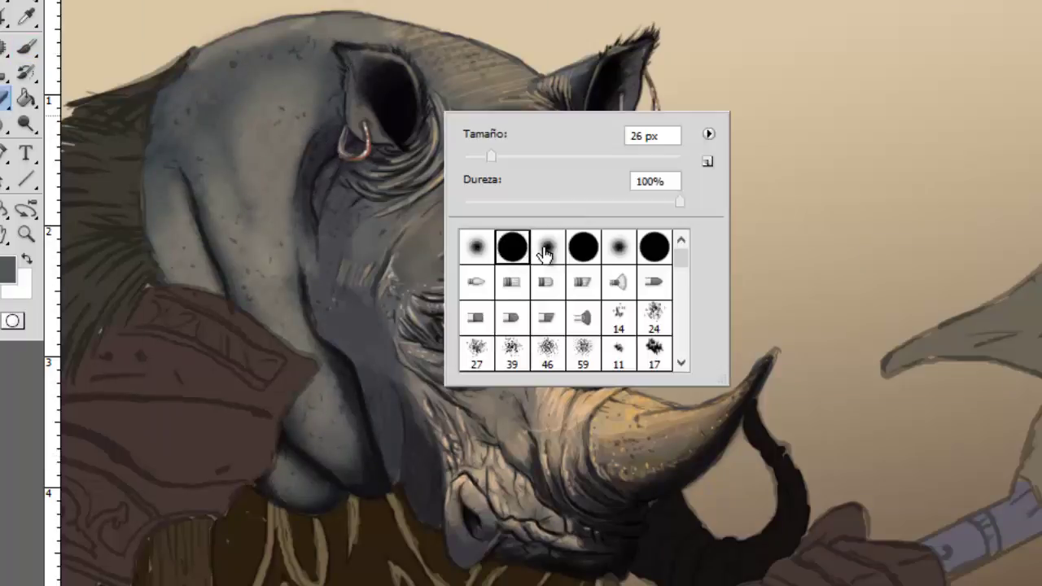
key("Escape")
right_click(145, 99)
key("Escape")
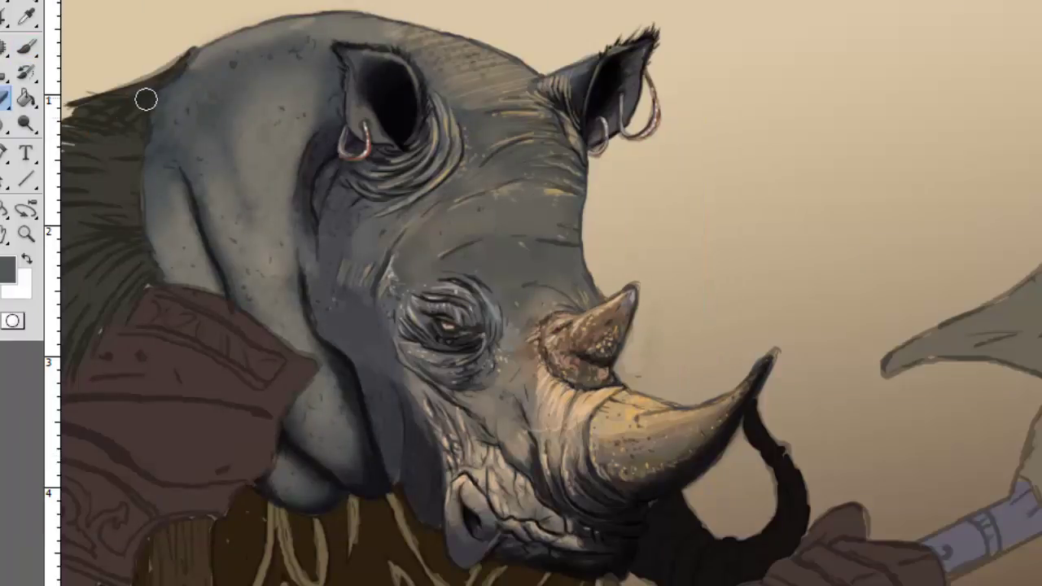
Step: Set up a soft splatter brush and sample peach and grey-tan skin colours
key("b")
key("d")
right_click(309, 380)
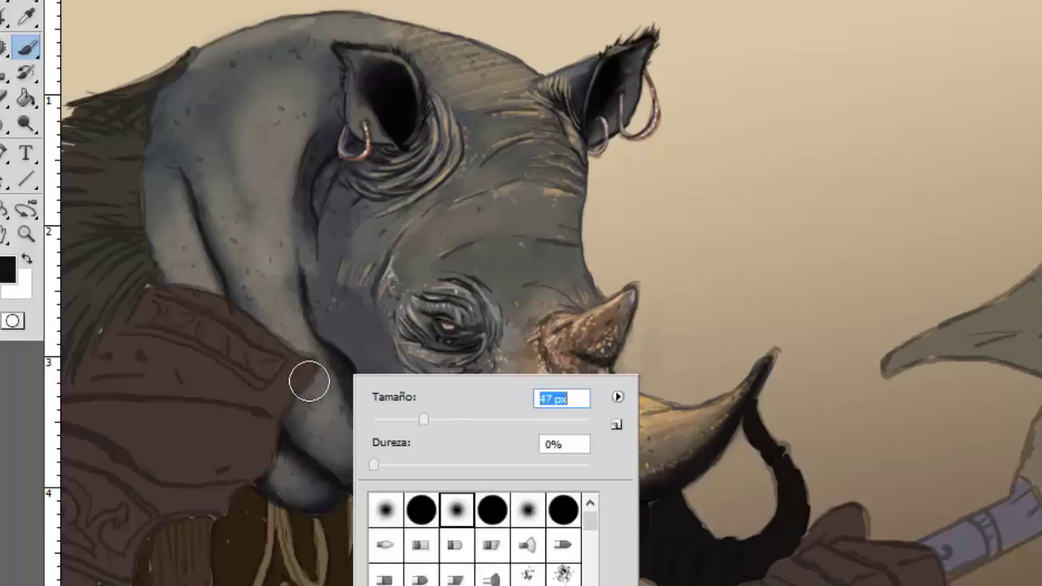
key("Return")
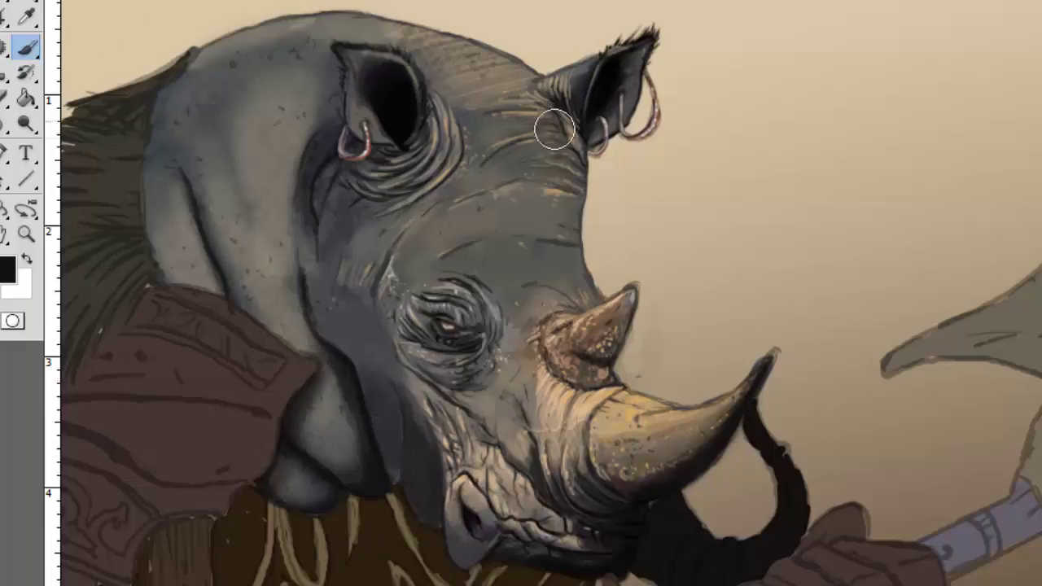
left_click(651, 175, "alt")
right_click(652, 175)
key("Return")
key("Return")
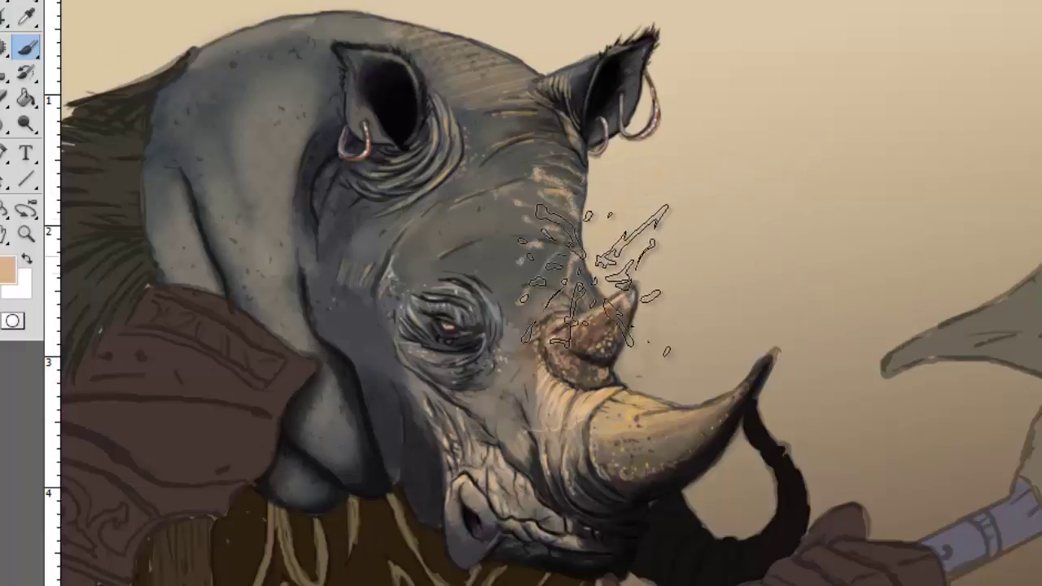
left_click(602, 228, "alt")
right_click(492, 171)
key("e")
key("Return")
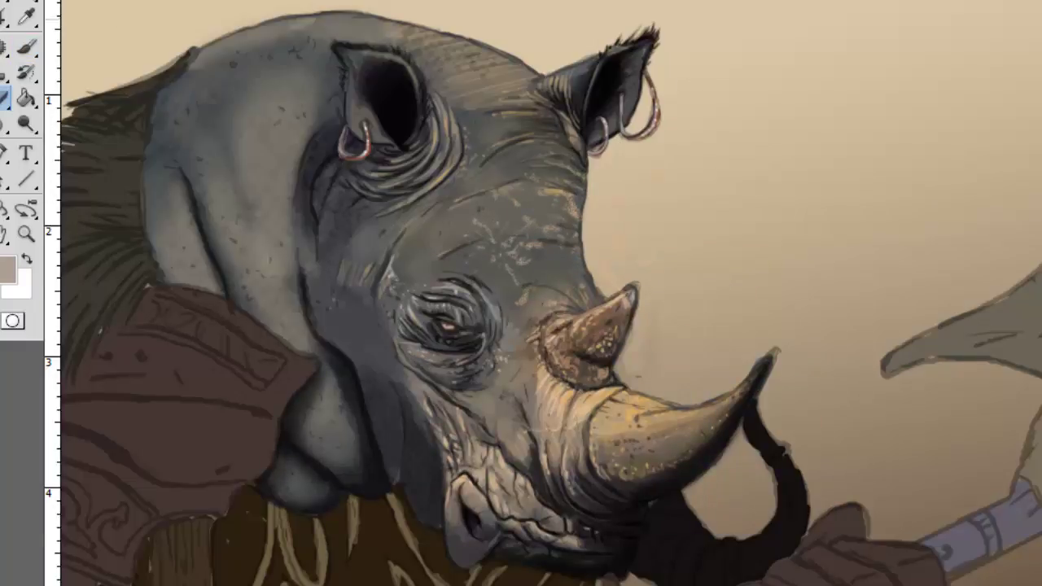
Step: Zoom to the armored chest and darken the shoulder edge and upper armor band
key("z")
left_click(481, 179, "alt")
left_click(325, 209)
scroll(318, 114, "down", 5)
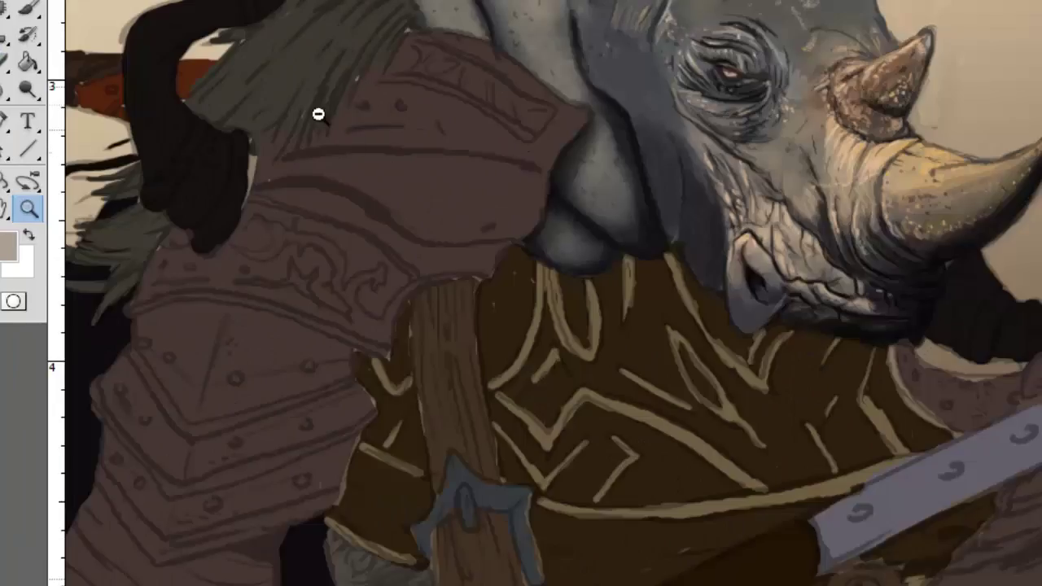
scroll(317, 114, "up", 1)
key("b")
left_click_drag(440, 70, 281, 228)
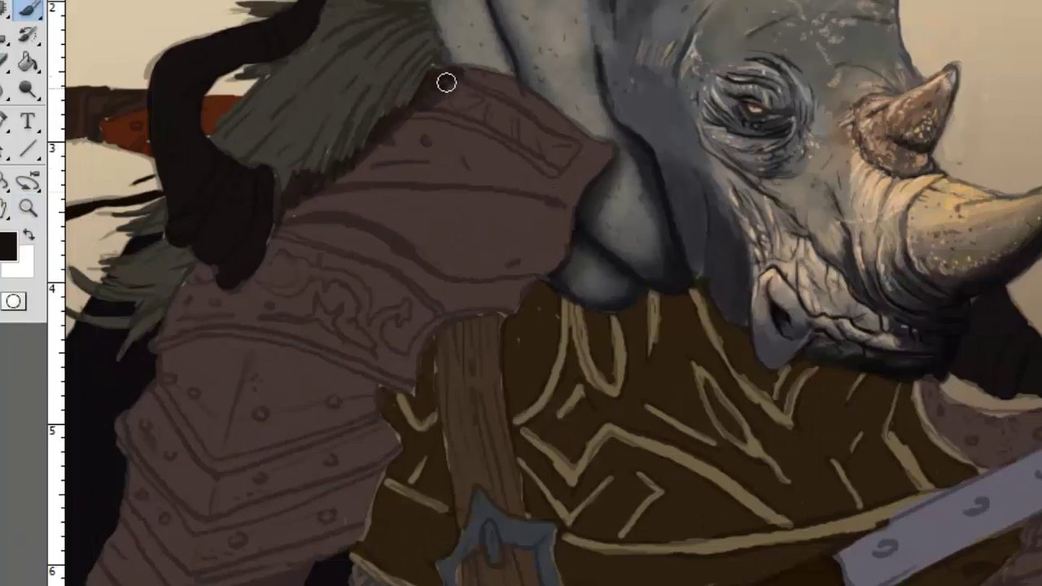
mouse_move(444, 75)
left_mouse_down()
mouse_move(570, 146)
mouse_move(449, 109)
mouse_move(505, 114)
left_mouse_up()
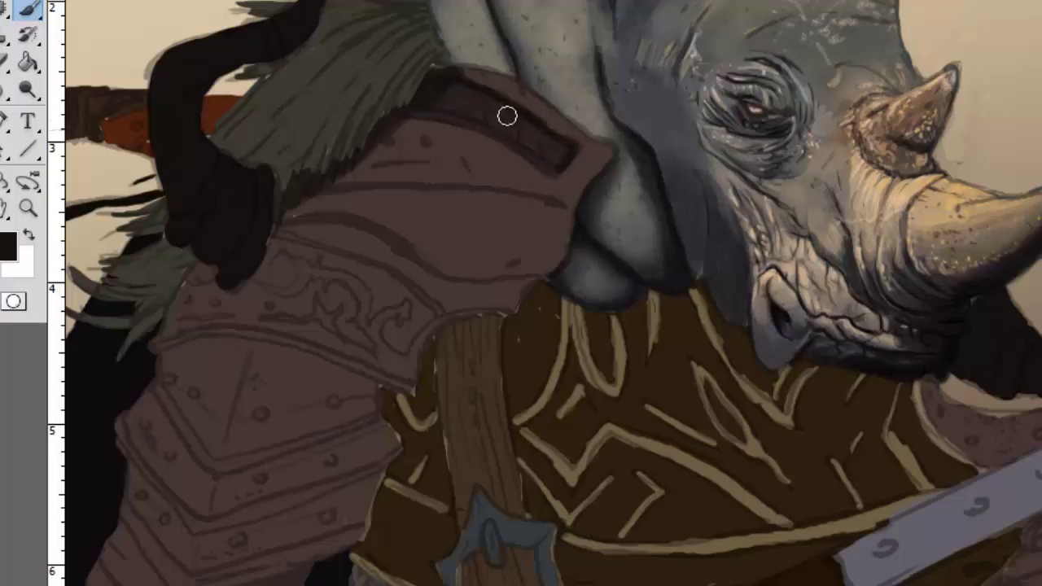
Step: Zoom into the shoulder armor and deepen the band's right end and upper edge
left_click(29, 209)
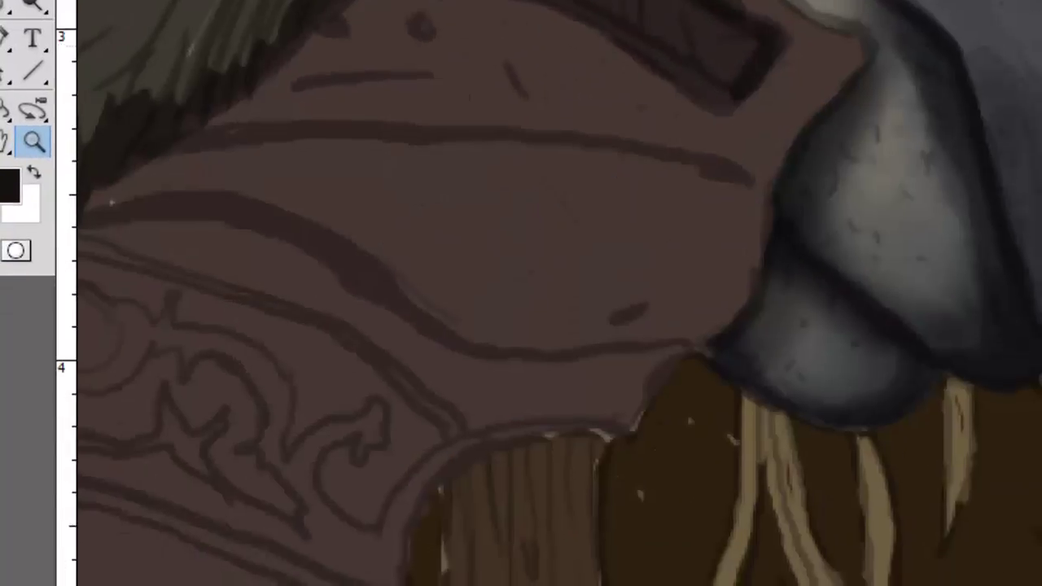
key("b")
right_click(498, 36)
key("Escape")
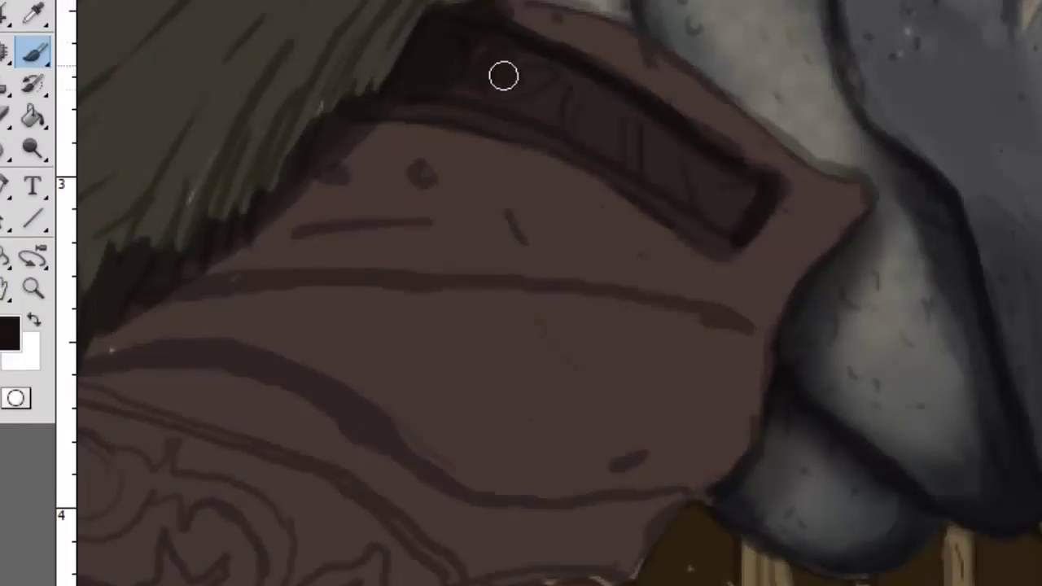
mouse_move(757, 189)
left_mouse_down()
mouse_move(692, 224)
mouse_move(668, 216)
left_mouse_up()
mouse_move(709, 138)
left_mouse_down()
mouse_move(521, 114)
mouse_move(549, 77)
left_mouse_up()
left_click_drag(578, 88, 570, 119)
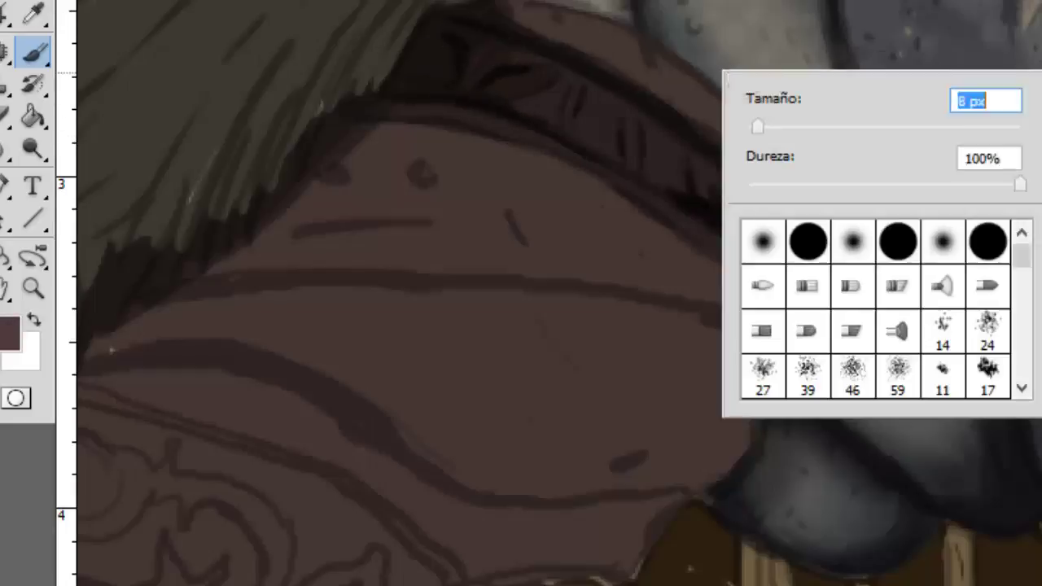
Step: With a small brown brush, paint light ribs inside the dark slot
left_click(591, 116, "alt")
right_click(720, 69)
key("Return")
left_click_drag(488, 41, 467, 84)
left_click_drag(635, 122, 630, 165)
left_click_drag(686, 156, 688, 179)
left_click_drag(702, 178, 708, 197)
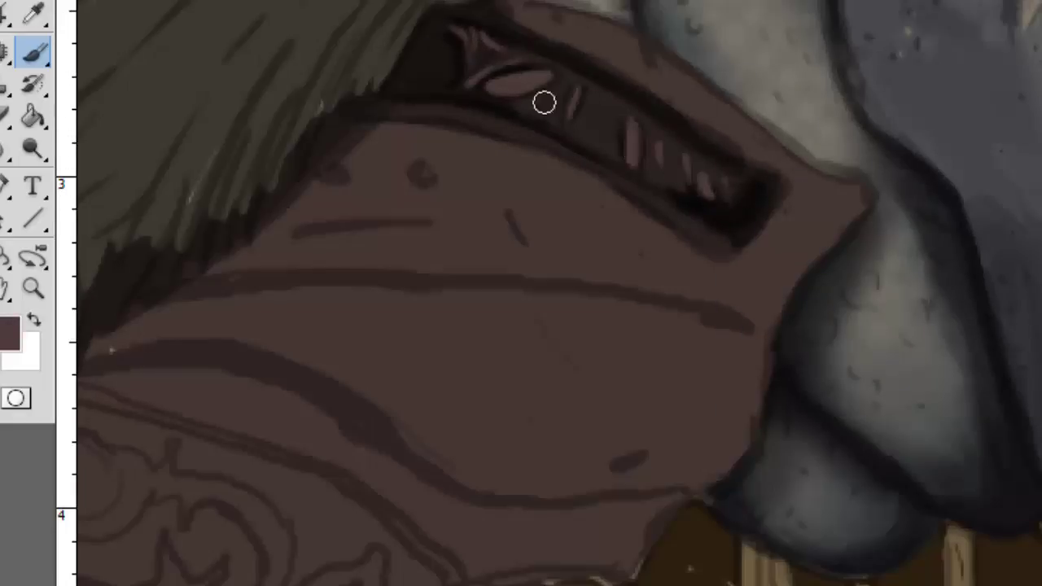
Step: Add white glints to the light ribs
key("x")
right_click(719, 106)
key("Return")
left_click_drag(529, 84, 552, 77)
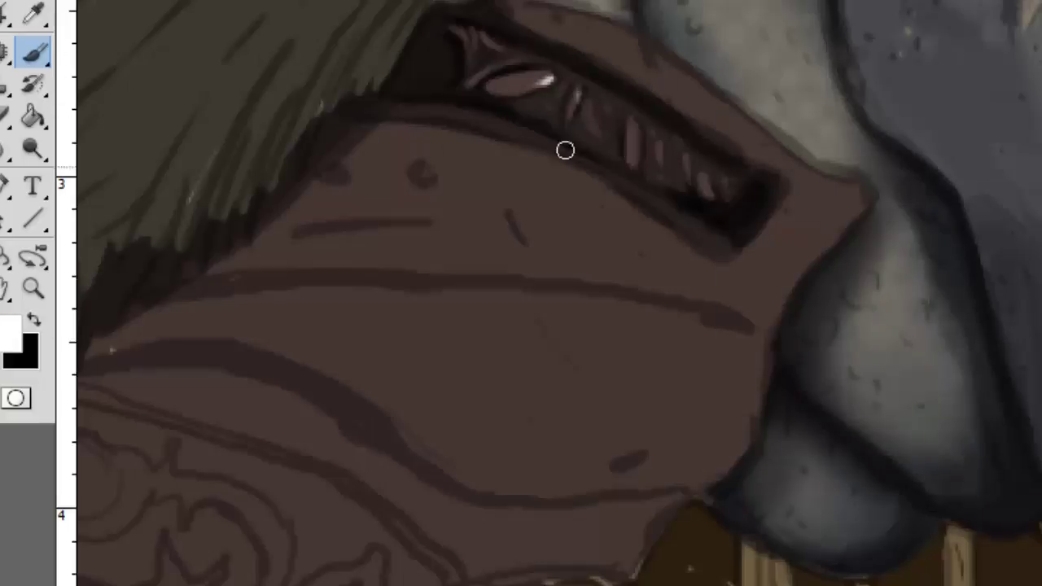
Step: Fill the slot's right end with dark brown using a round brush
right_click(624, 66)
left_click(926, 396)
key("Return")
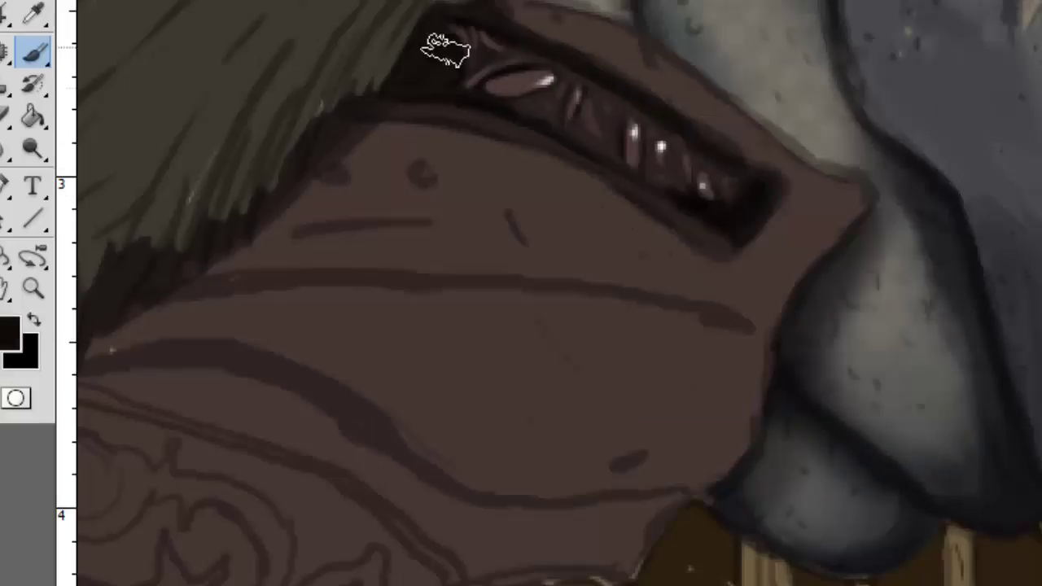
left_click(547, 19, "alt")
right_click(733, 33)
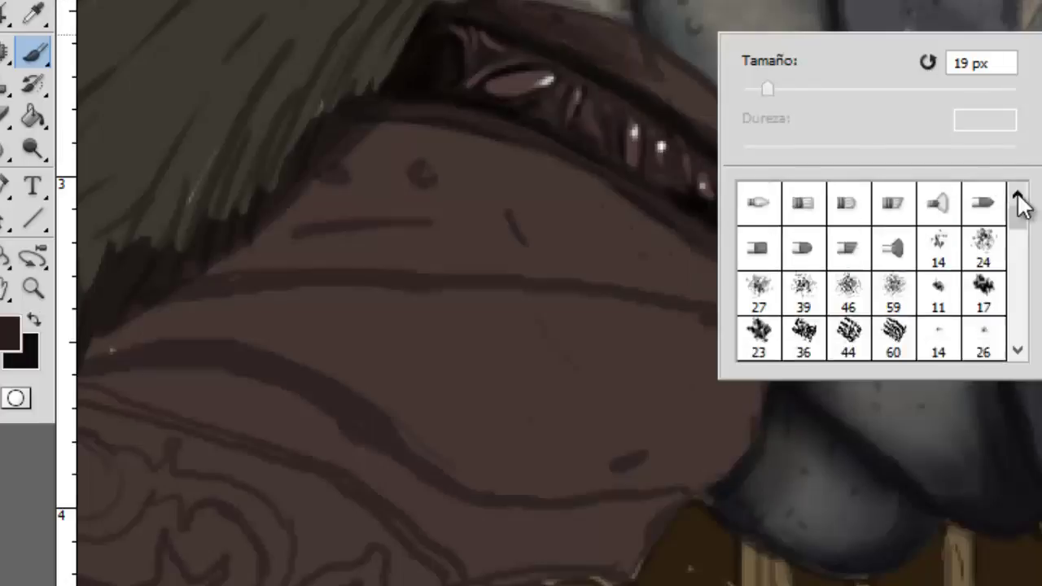
left_click(752, 204)
key("Return")
mouse_move(774, 236)
left_mouse_down()
mouse_move(844, 188)
mouse_move(856, 192)
left_mouse_up()
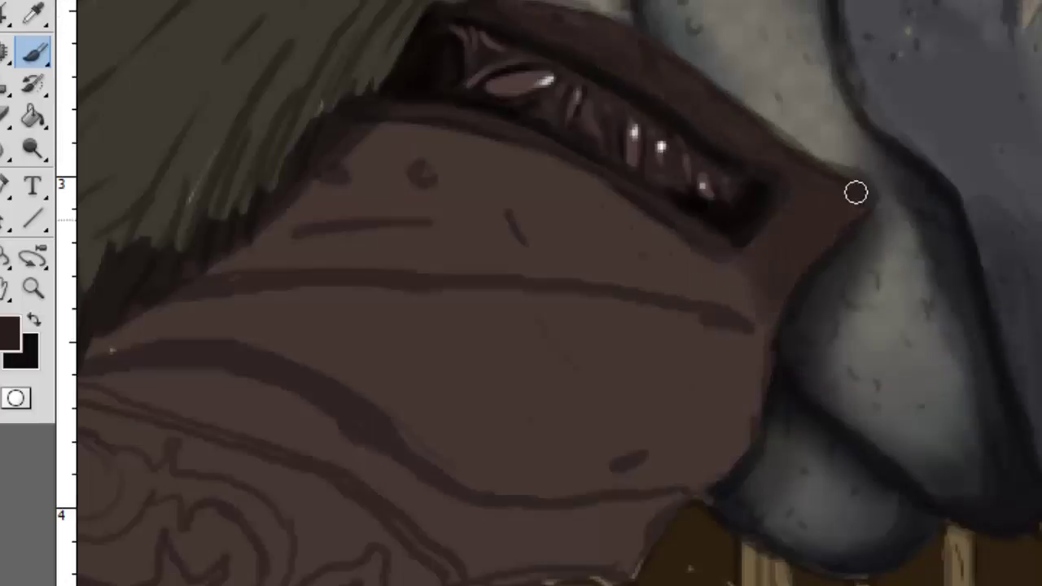
Step: Darken the plate below the slot and broaden the shadow under the fur edge
right_click(633, 131)
key("Return")
left_click_drag(475, 152, 432, 181)
mouse_move(530, 268)
left_mouse_down()
mouse_move(726, 302)
mouse_move(778, 260)
left_mouse_up()
mouse_move(485, 148)
left_mouse_down()
mouse_move(232, 262)
mouse_move(562, 147)
left_mouse_up()
left_click_drag(655, 293, 818, 201)
Step: Paint dark lines along the plate's ridge and lower curve
left_click_drag(322, 171, 440, 142)
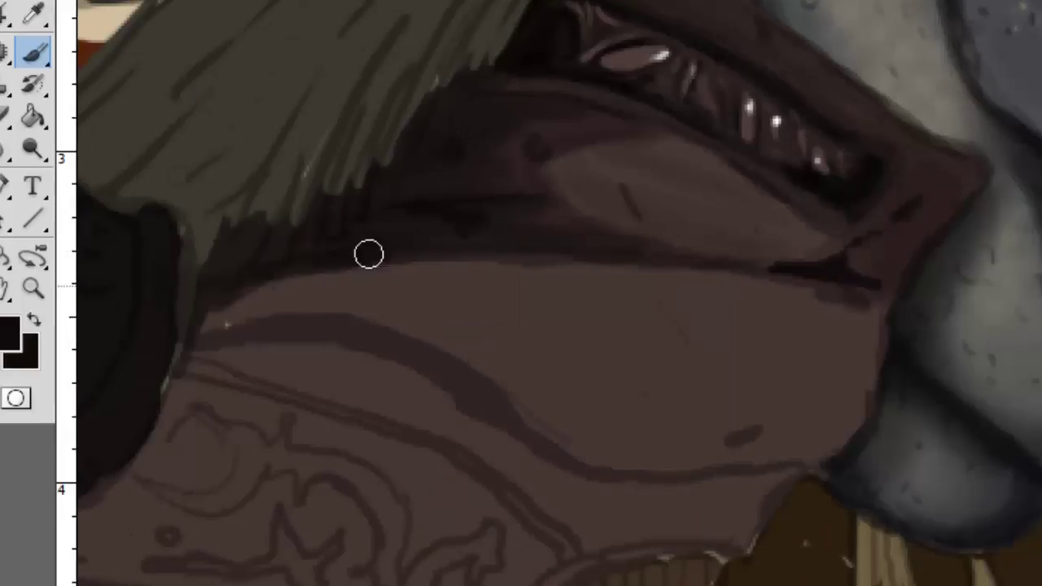
mouse_move(367, 251)
left_mouse_down()
mouse_move(708, 258)
mouse_move(903, 304)
left_mouse_up()
mouse_move(202, 342)
left_mouse_down()
mouse_move(594, 458)
mouse_move(773, 476)
left_mouse_up()
right_click(448, 247)
key("Escape")
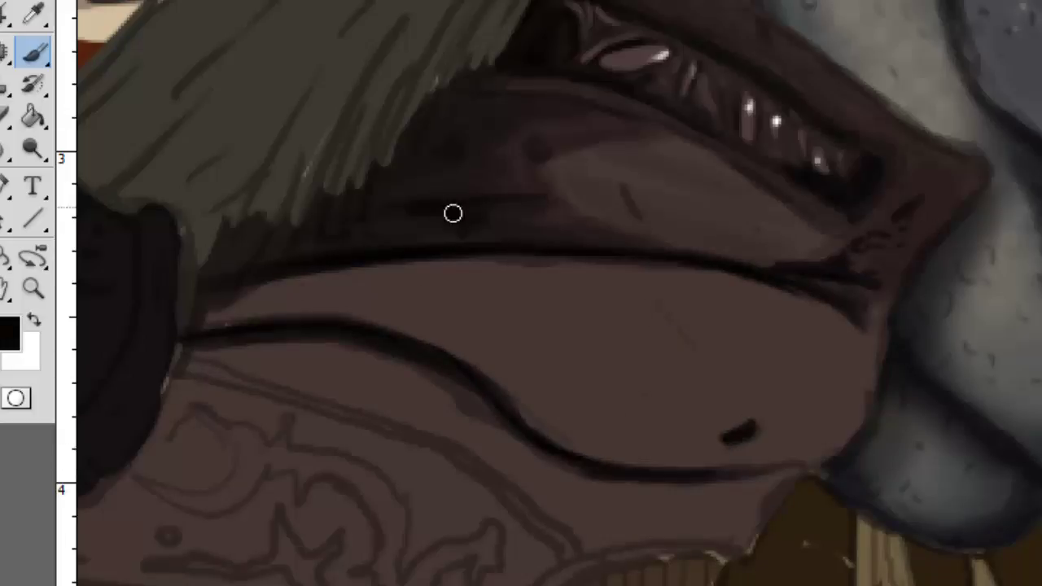
left_click(486, 141, "alt")
Step: Reset the colour to black, enlarge the brush and dab rivet dots on the plate
key("d")
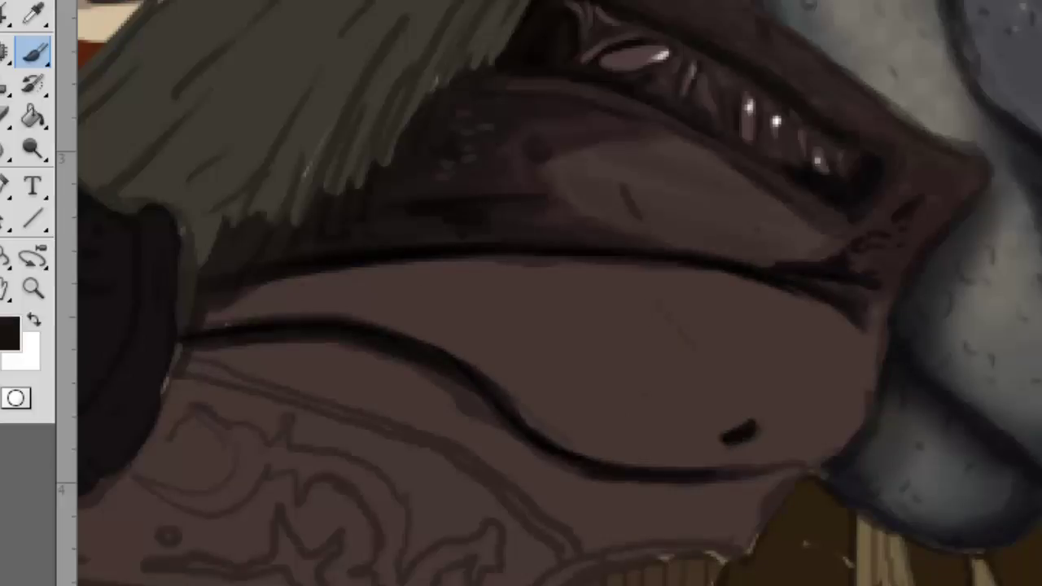
left_click_drag(808, 275, 716, 204)
right_click(409, 200)
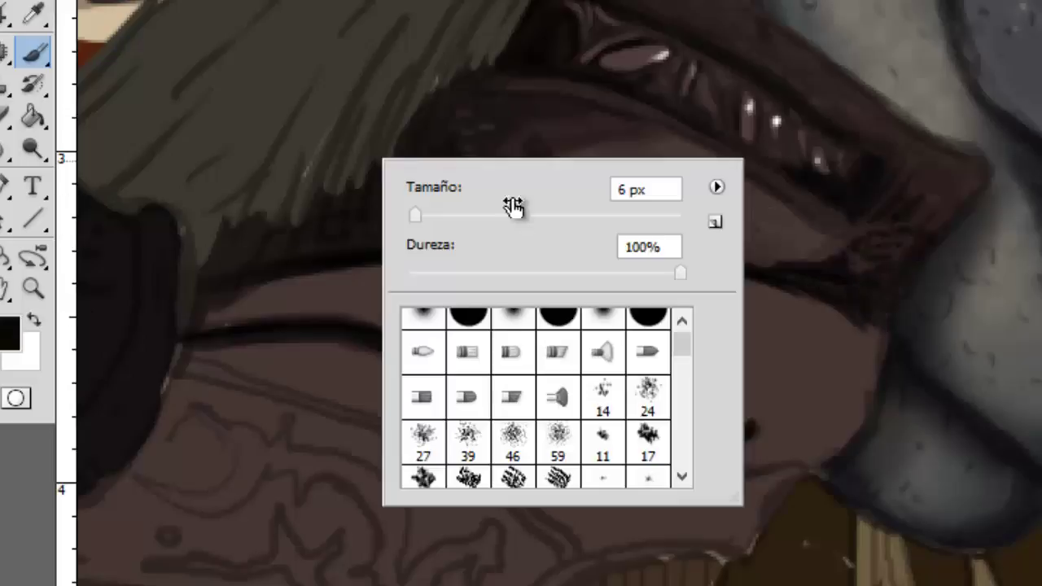
left_click_drag(513, 204, 558, 193)
key("Escape")
right_click(739, 214)
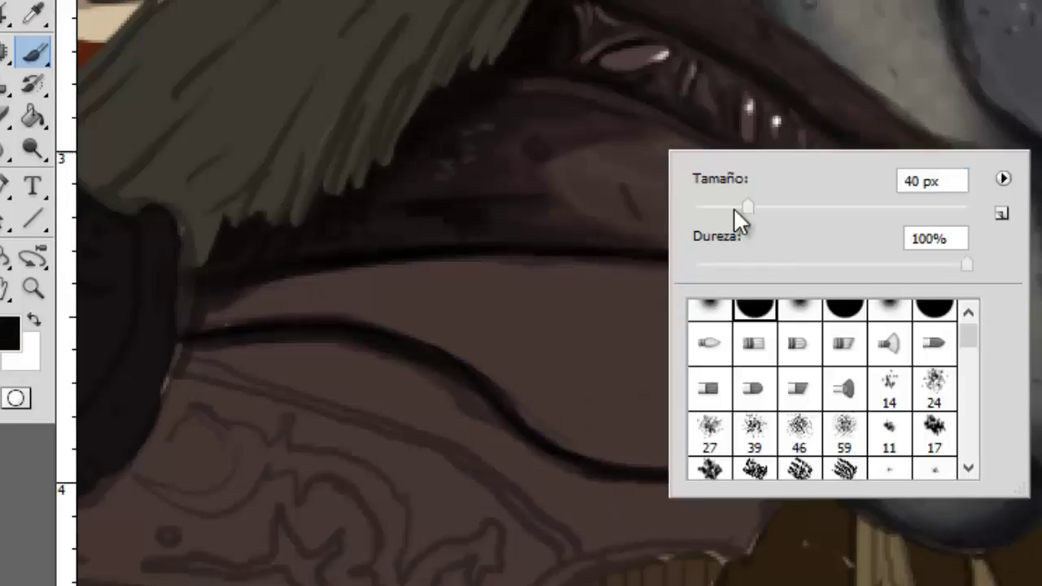
left_click(534, 149)
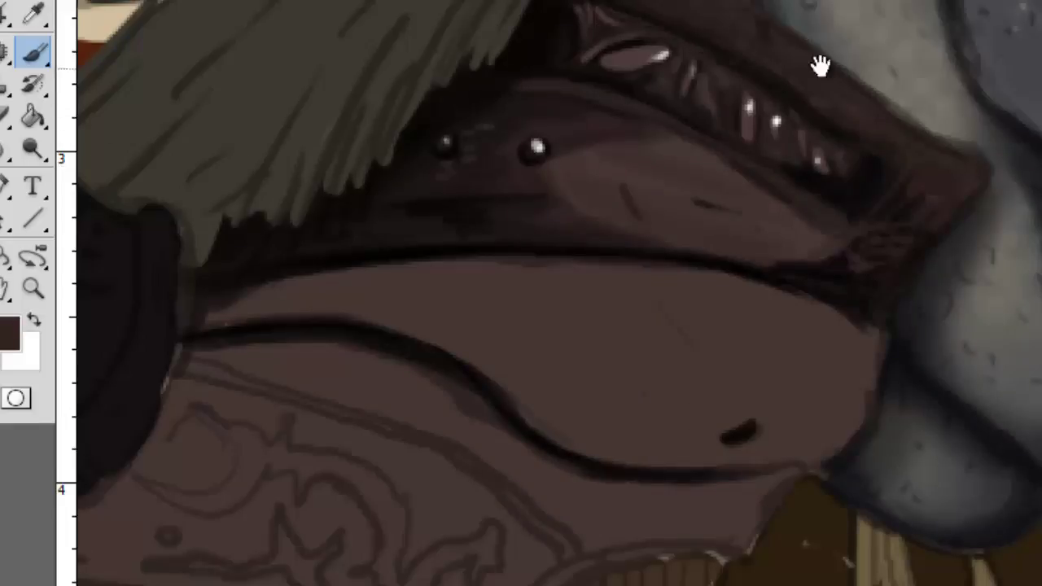
Step: Paint a light brown edge along the top of the visor
left_click_drag(819, 65, 710, 78)
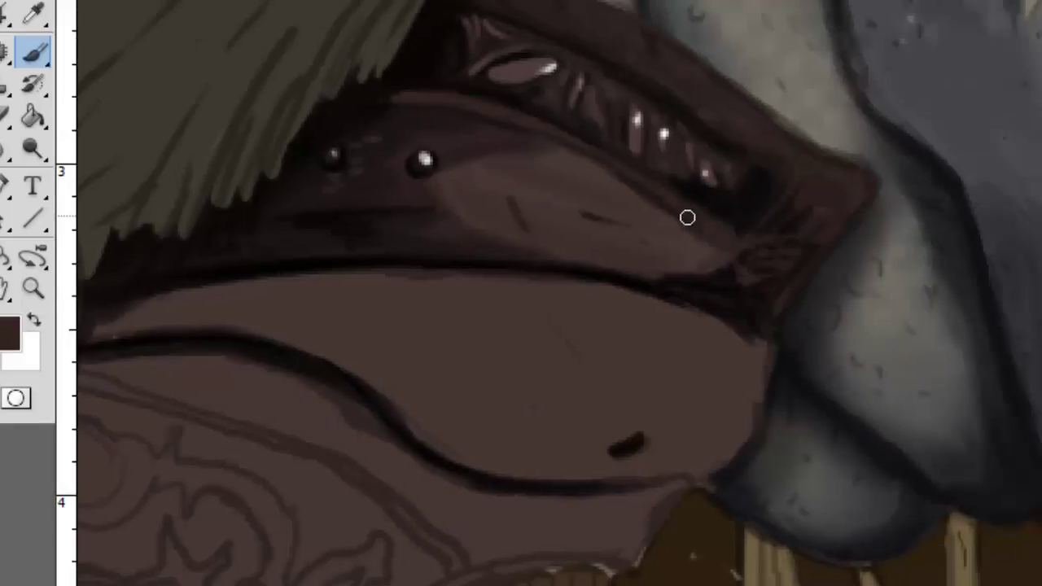
left_click(729, 139, "alt")
mouse_move(391, 94)
left_mouse_down()
mouse_move(574, 144)
mouse_move(693, 216)
left_mouse_up()
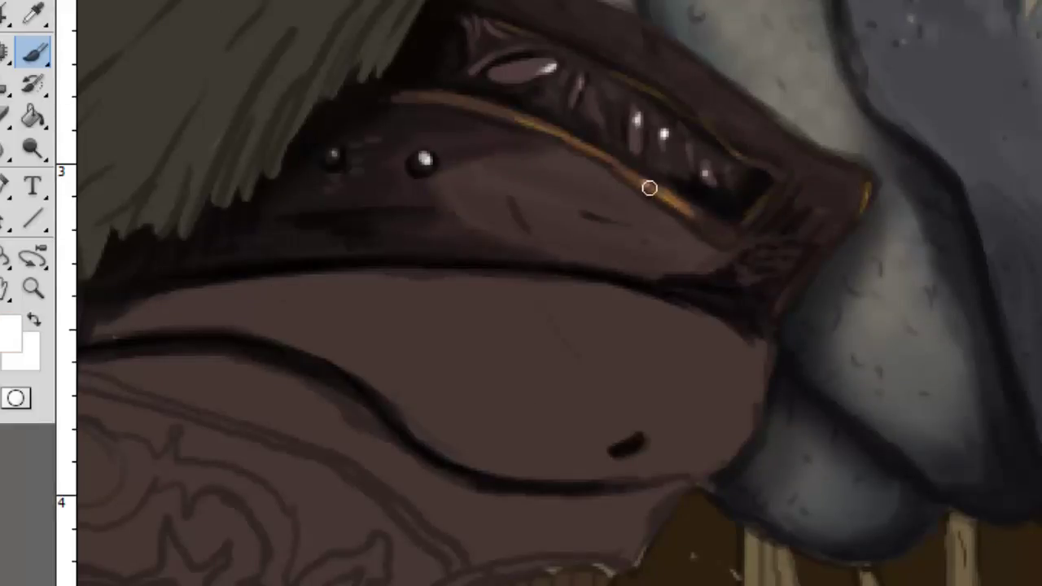
right_click(653, 208)
key("Escape")
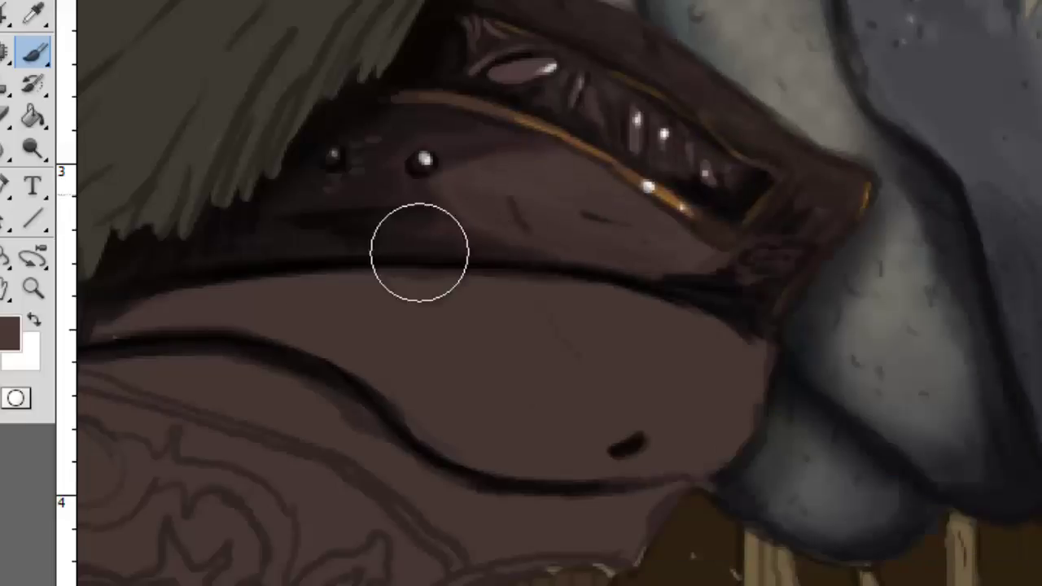
key("x")
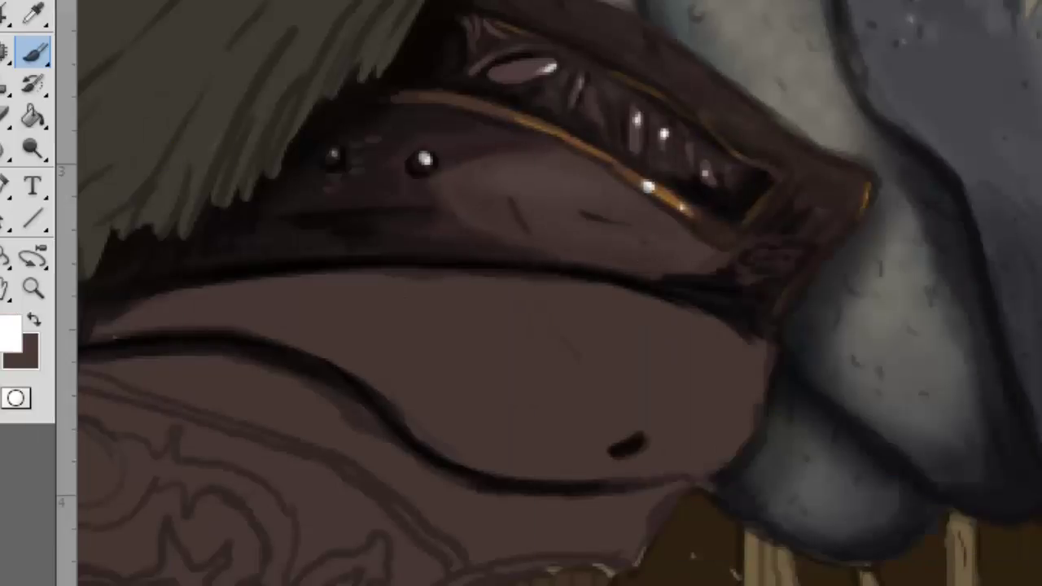
Step: Darken the lower helmet plate with a near-black brown
left_click(139, 326, "alt")
left_click_drag(298, 303, 714, 366)
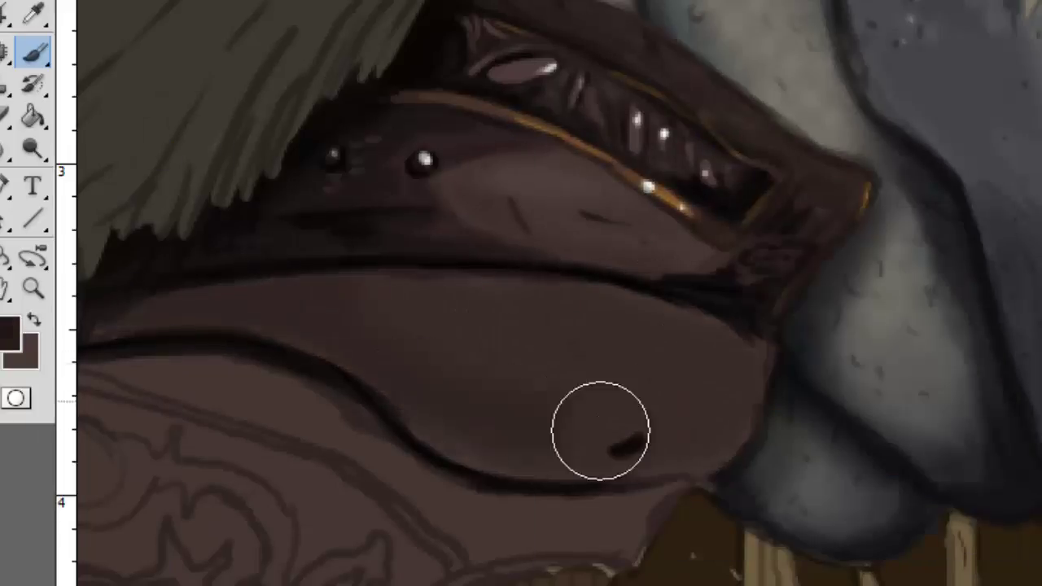
right_click(493, 302)
key("Escape")
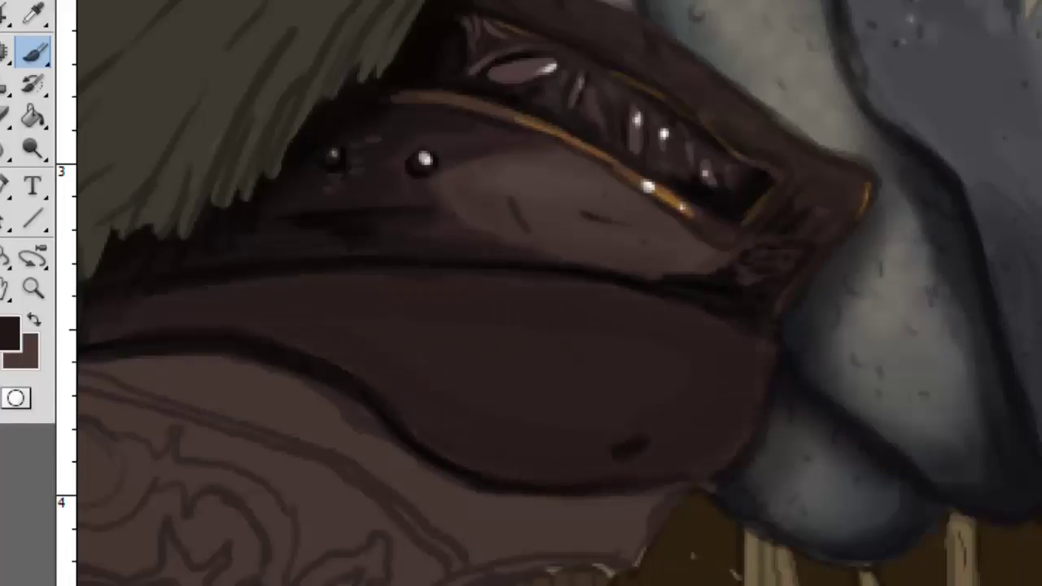
Step: Paint and build up a pinkish highlight across the lower plate
left_click(446, 309, "alt")
left_click_drag(269, 309, 684, 382)
right_click(603, 342)
key("Escape")
left_click_drag(374, 326, 700, 358)
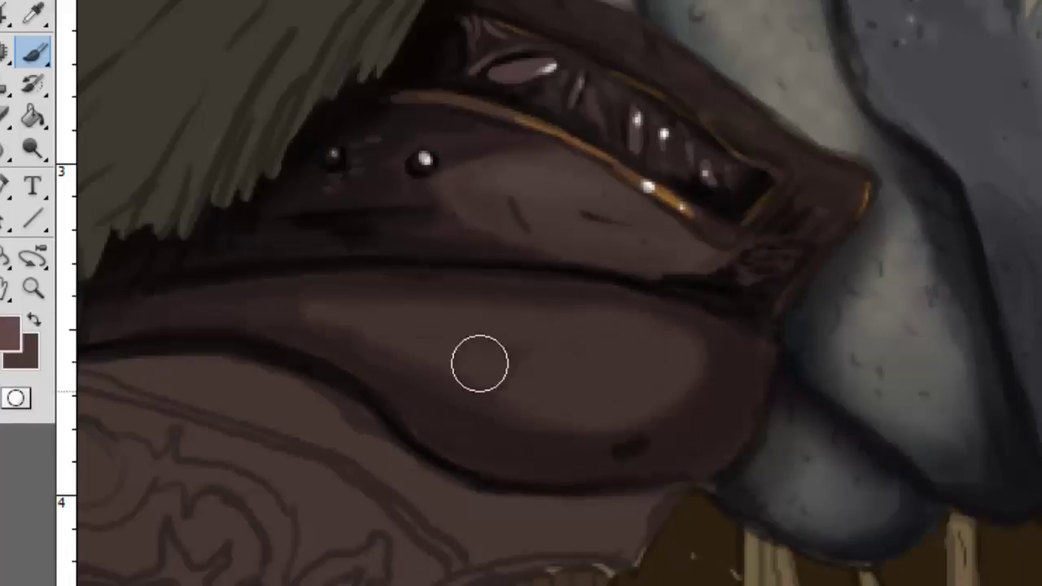
left_click_drag(423, 342, 619, 358)
left_click_drag(325, 310, 559, 367)
Step: Soften the highlight edges with darker brown and add more pinkish highlight
left_click(456, 342, "alt")
left_click_drag(279, 310, 569, 317)
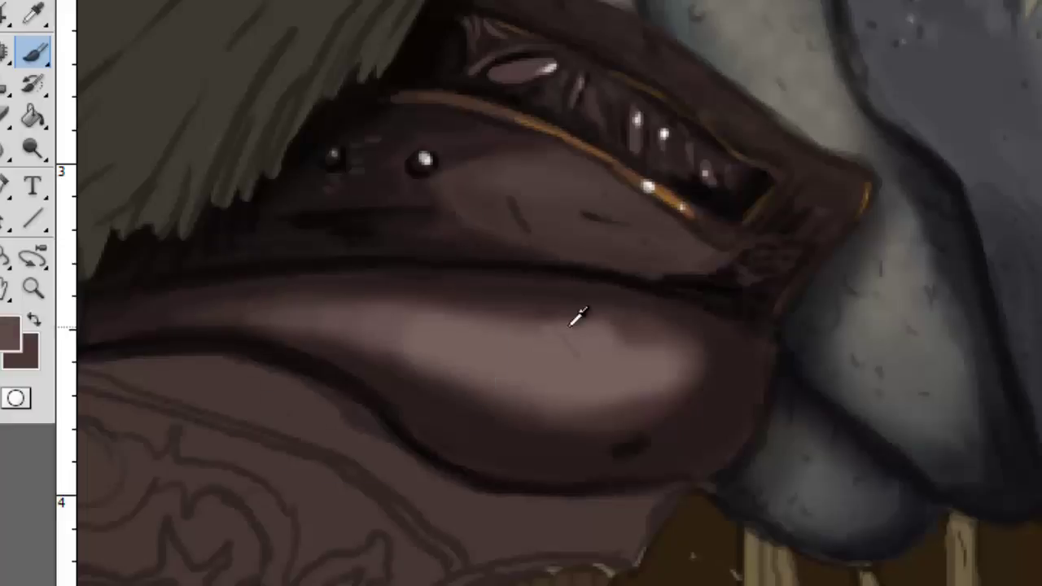
left_click(577, 314, "alt")
mouse_move(693, 342)
left_mouse_down()
mouse_move(704, 359)
mouse_move(279, 321)
mouse_move(609, 345)
mouse_move(498, 365)
left_mouse_up()
left_click_drag(692, 350, 558, 323)
mouse_move(407, 322)
left_mouse_down()
mouse_move(602, 369)
mouse_move(505, 370)
left_mouse_up()
Step: Paint white highlight strokes on the lower plate with white speckles at the right end
right_click(628, 300)
key("Escape")
left_click_drag(456, 411, 617, 378)
key("d")
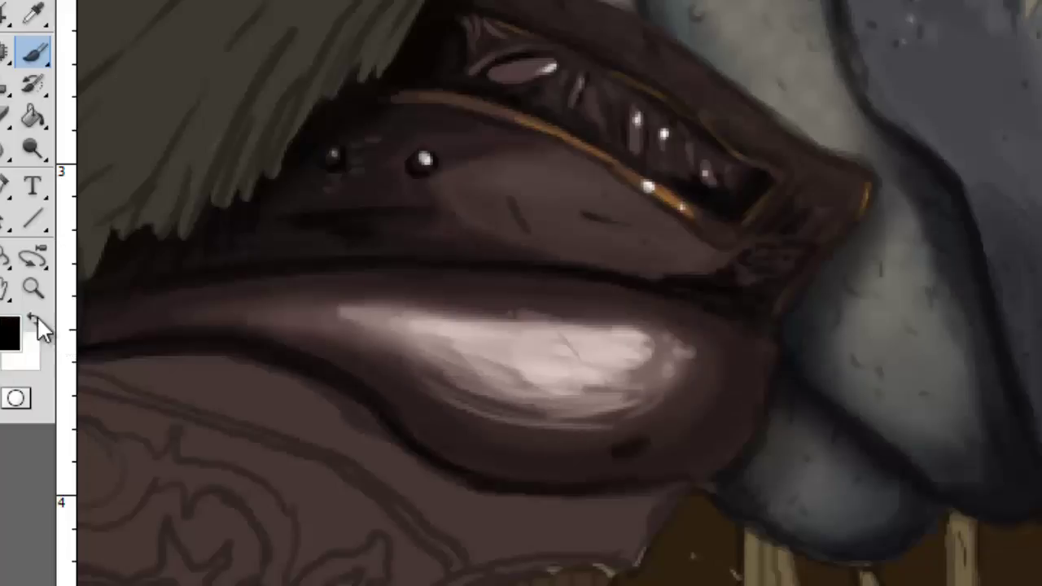
left_click(34, 319)
left_click_drag(332, 301, 529, 314)
left_click_drag(693, 348, 653, 417)
Step: Darken the edge above the lower lip plate, then zoom out and back in
key("x")
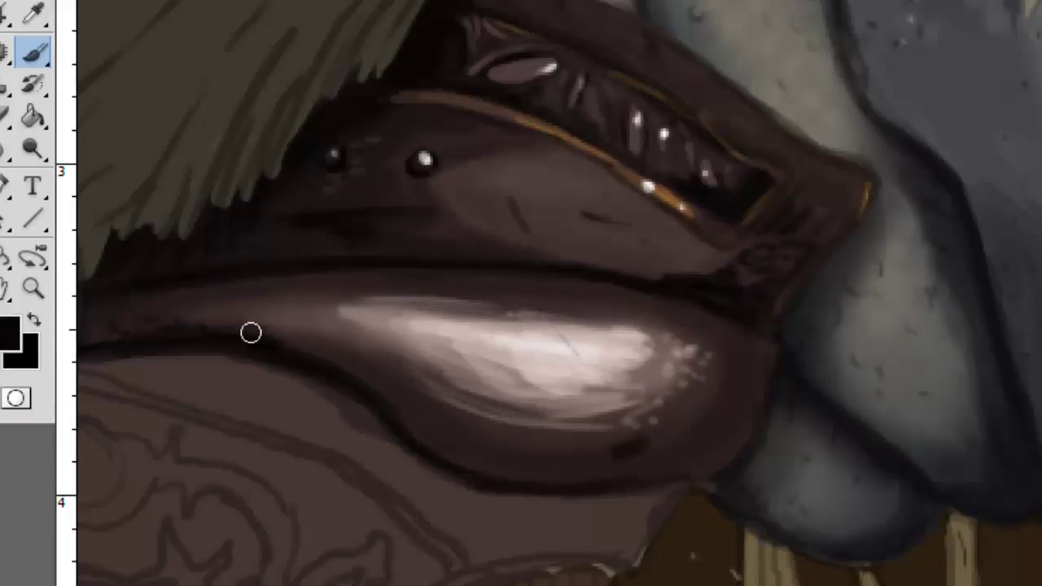
left_click_drag(335, 325, 244, 305)
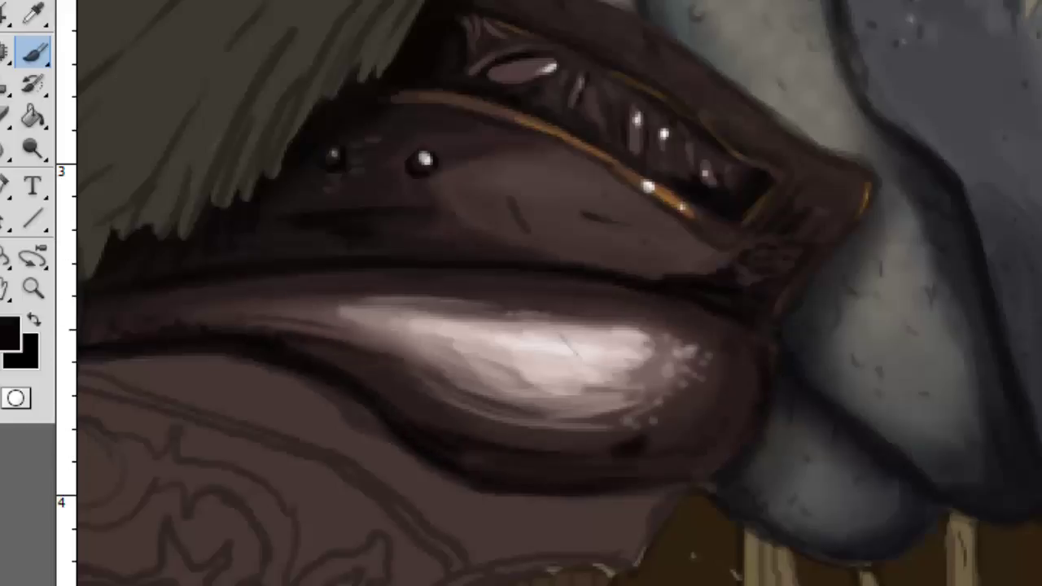
left_click(33, 289)
left_click(735, 163, "alt")
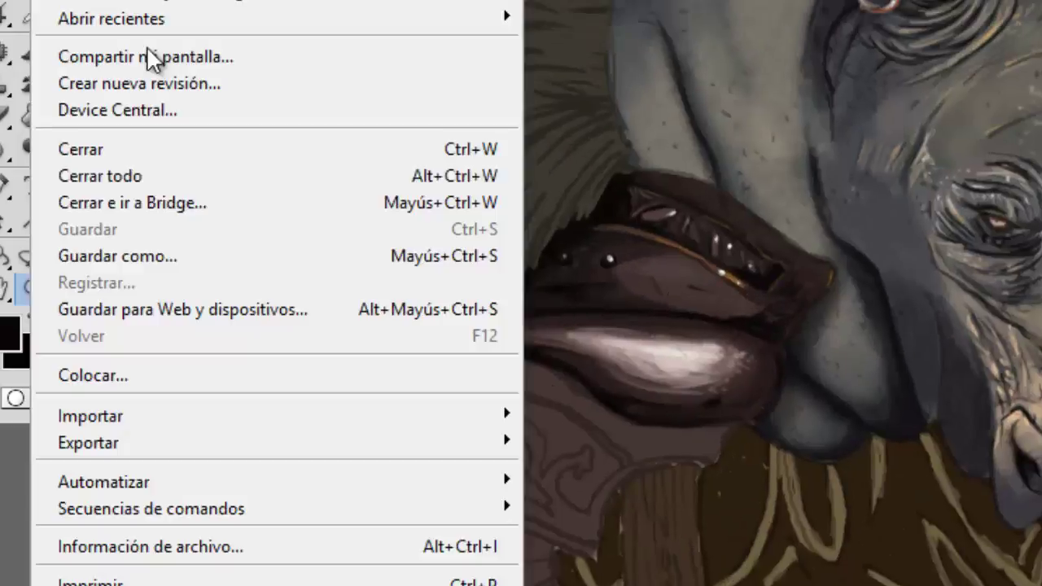
left_click(624, 303)
key("b")
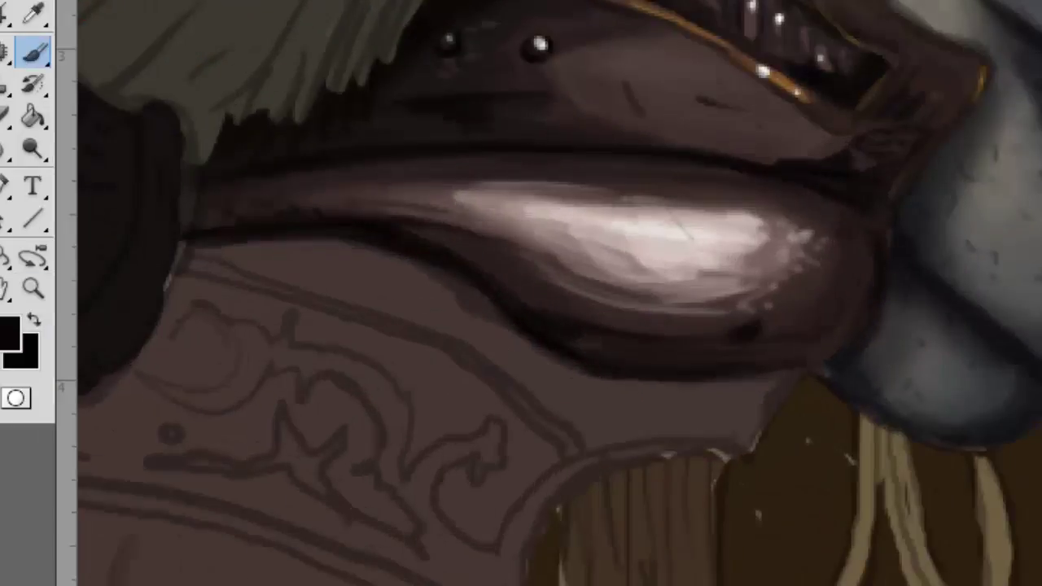
scroll(227, 262, "left", 5)
scroll(226, 263, "down", 2)
Step: Darken the engraved band's upper and lower outlines and shade its body
mouse_move(114, 446)
left_mouse_down()
mouse_move(500, 456)
mouse_move(729, 557)
left_mouse_up()
mouse_move(410, 184)
left_mouse_down()
mouse_move(652, 244)
mouse_move(786, 370)
left_mouse_up()
left_click_drag(391, 285, 163, 391)
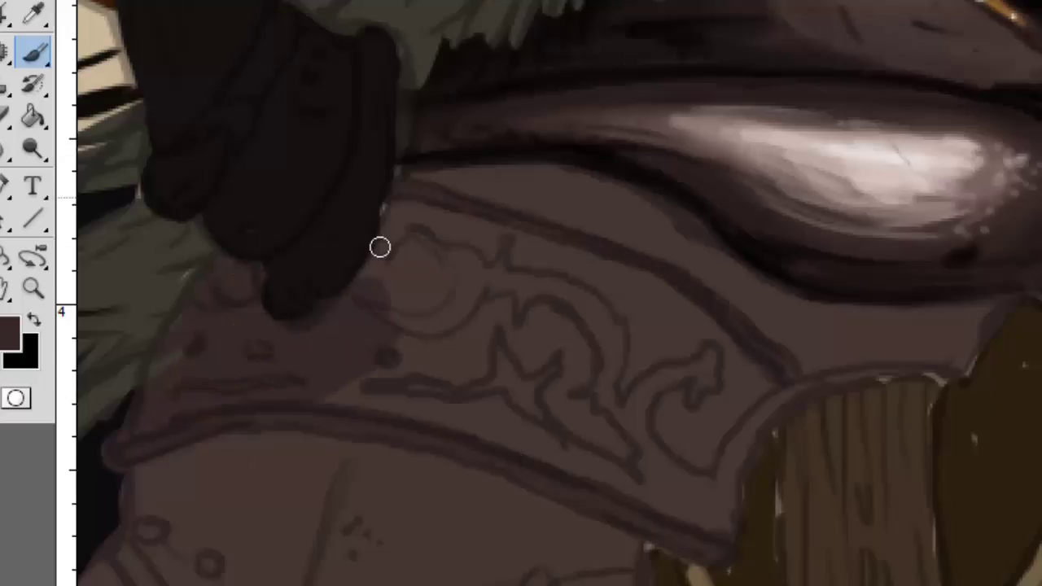
mouse_move(379, 244)
left_mouse_down()
mouse_move(467, 247)
mouse_move(524, 300)
mouse_move(717, 334)
left_mouse_up()
Step: Retrace the band's filigree pattern and edge lines in sampled dark brown
left_click(404, 160, "alt")
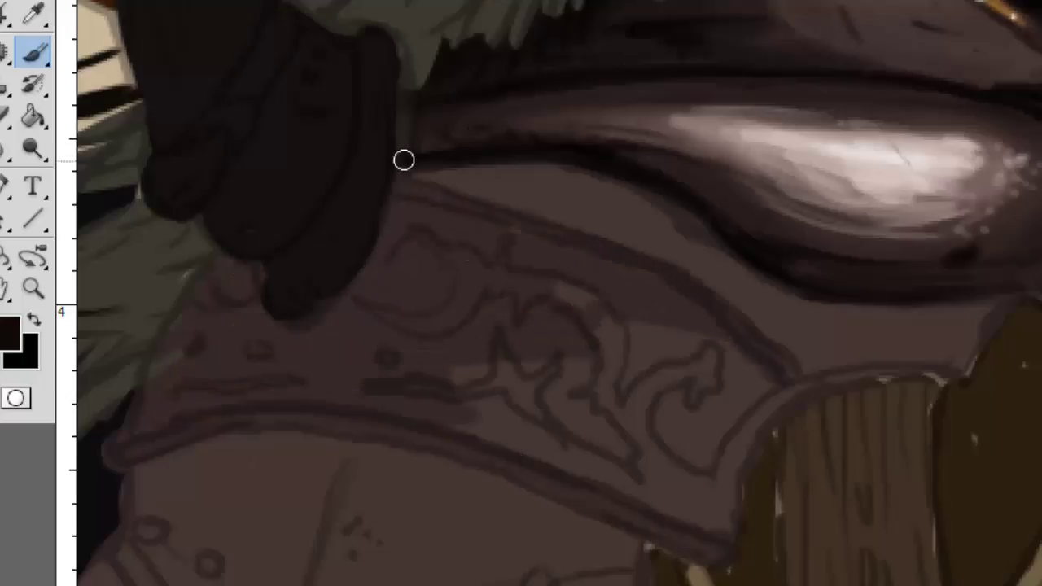
left_click(410, 104, "alt")
mouse_move(602, 342)
left_mouse_down()
mouse_move(477, 444)
mouse_move(591, 468)
mouse_move(693, 326)
left_mouse_up()
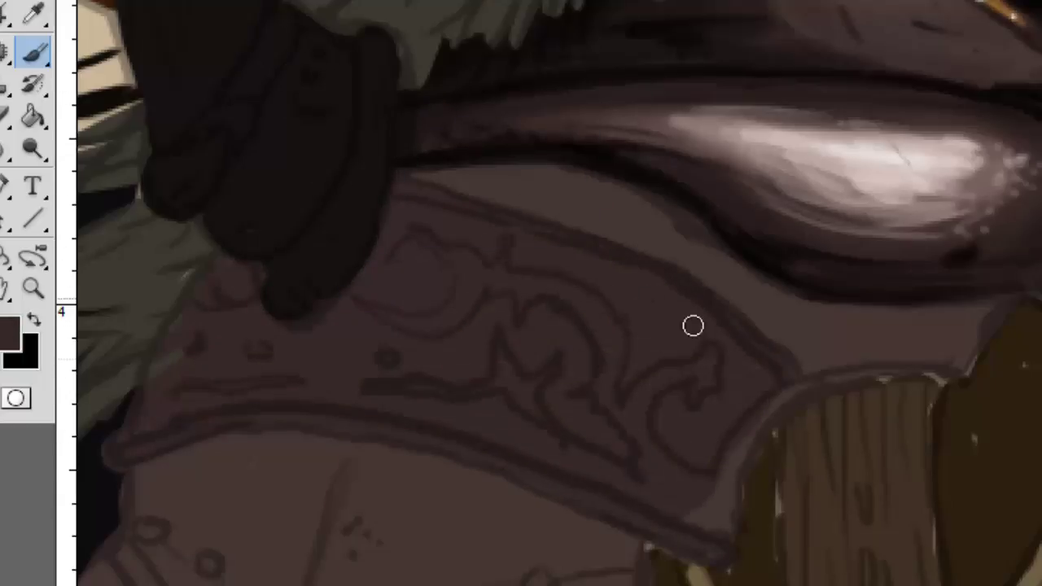
mouse_move(429, 248)
left_mouse_down()
mouse_move(442, 332)
mouse_move(591, 377)
mouse_move(692, 382)
left_mouse_up()
mouse_move(384, 203)
left_mouse_down()
mouse_move(646, 281)
mouse_move(762, 350)
left_mouse_up()
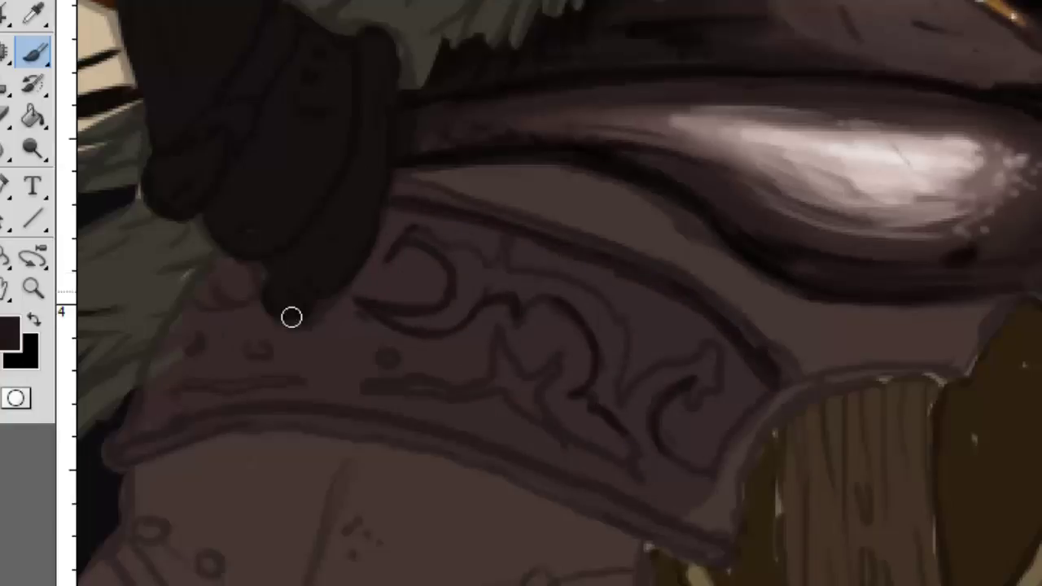
left_click_drag(402, 188, 270, 313)
mouse_move(112, 439)
left_mouse_down()
mouse_move(586, 477)
mouse_move(687, 519)
left_mouse_up()
left_click_drag(375, 392, 570, 441)
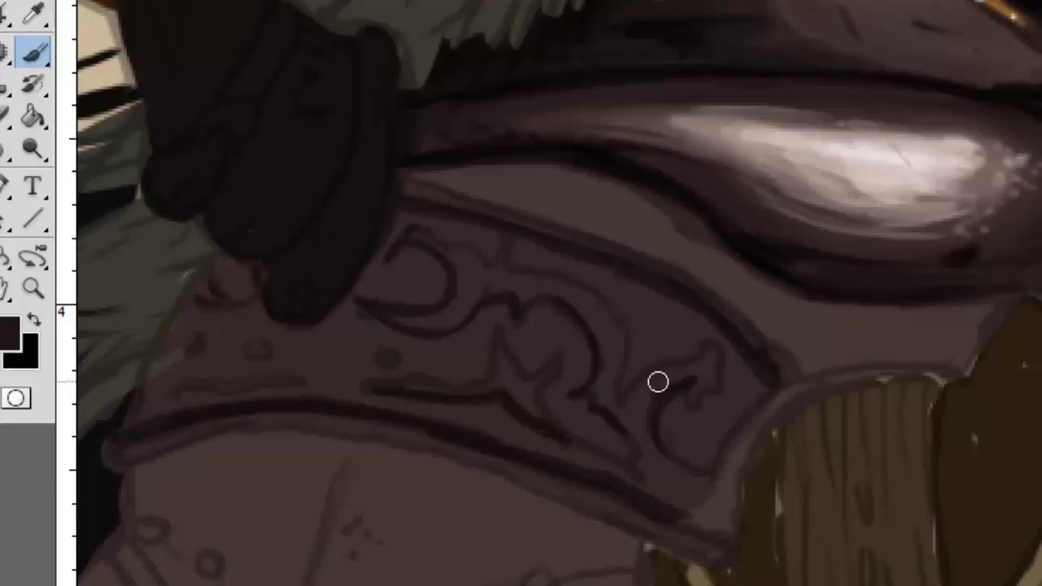
left_click_drag(179, 395, 293, 386)
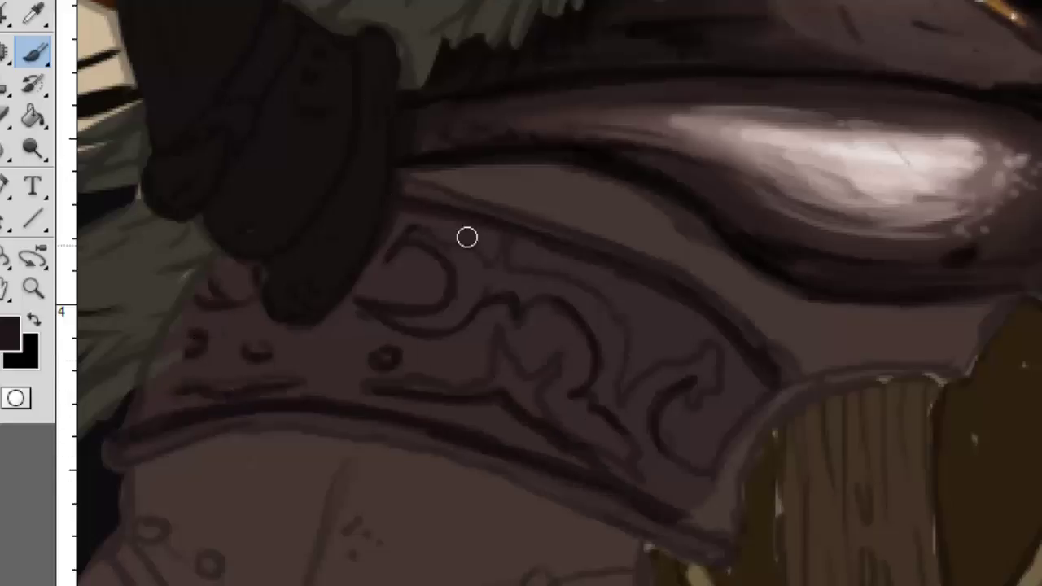
Step: Softly shade the band pattern, deepen its edges and add lighter brown at the centre
right_click(561, 383)
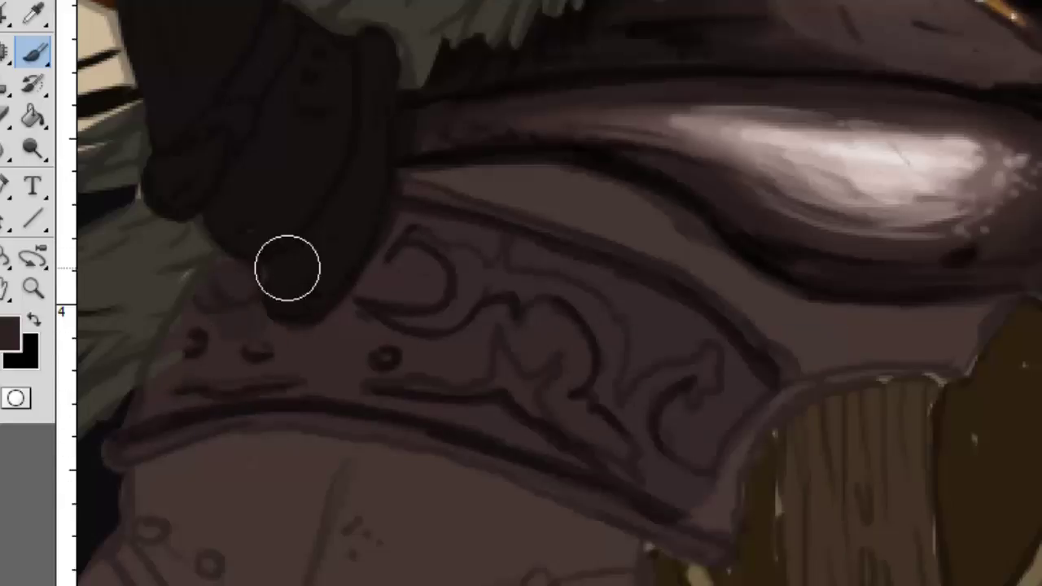
mouse_move(472, 359)
left_mouse_down()
mouse_move(564, 336)
mouse_move(700, 344)
mouse_move(175, 372)
left_mouse_up()
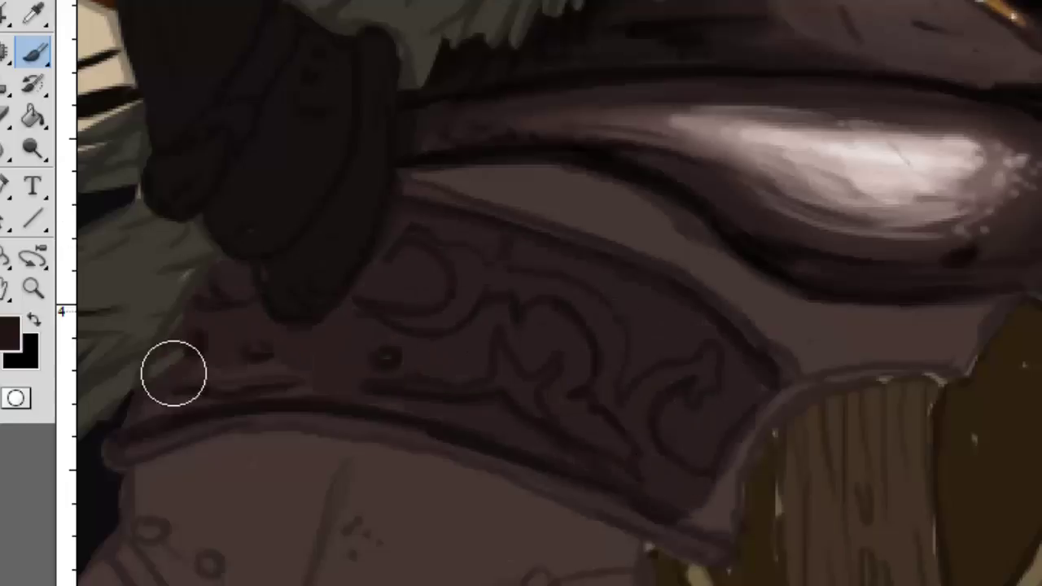
mouse_move(727, 353)
left_mouse_down()
mouse_move(658, 470)
mouse_move(619, 488)
left_mouse_up()
left_click_drag(203, 390, 297, 316)
key("d")
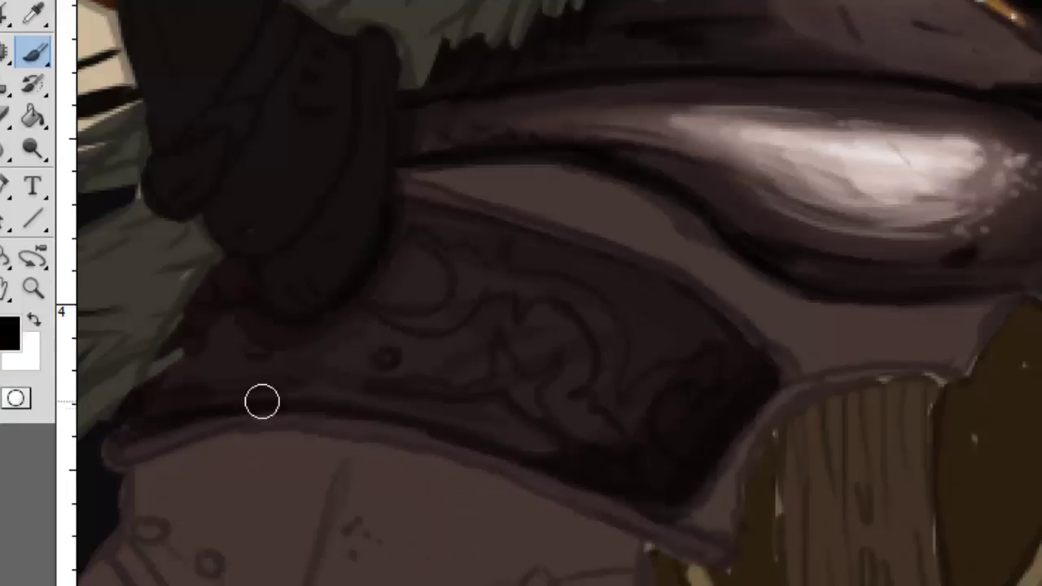
left_click_drag(261, 402, 447, 417)
left_click_drag(715, 327, 536, 236)
left_click(753, 327, "alt")
left_click_drag(635, 395, 554, 358)
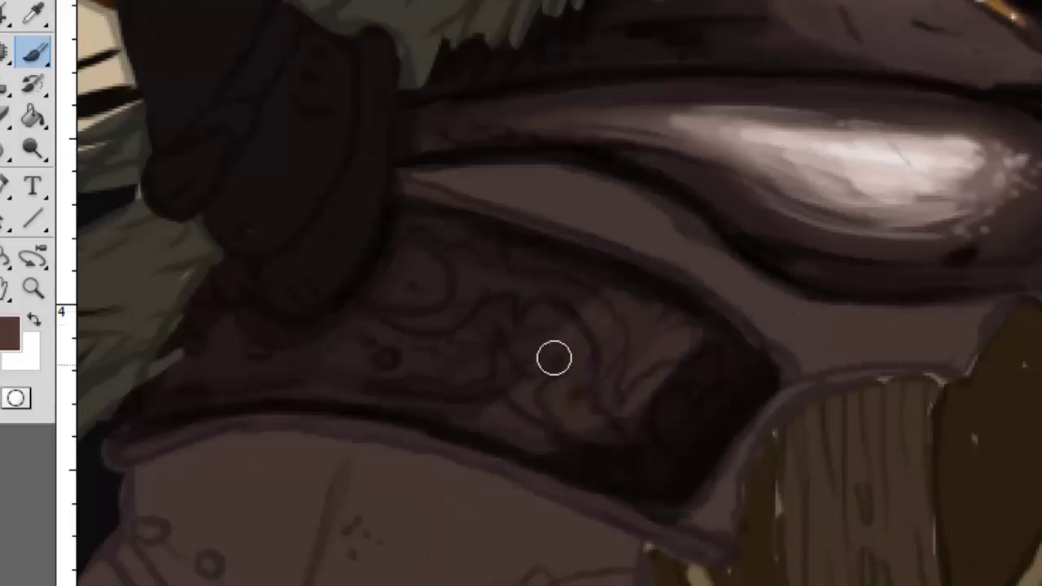
left_click(738, 390, "alt")
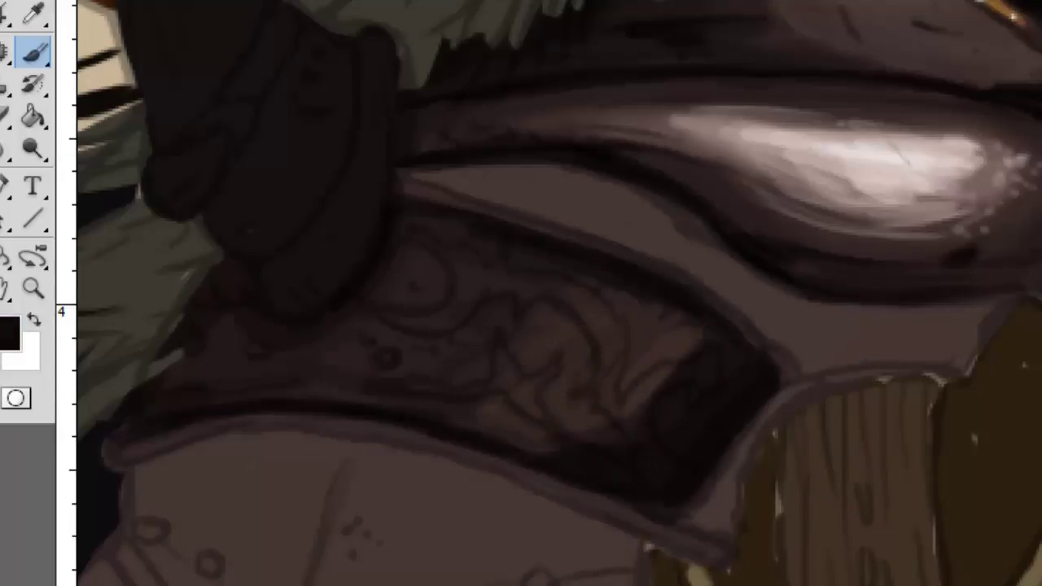
Step: Paint three white rivet dots on the band with a small brush
right_click(317, 290)
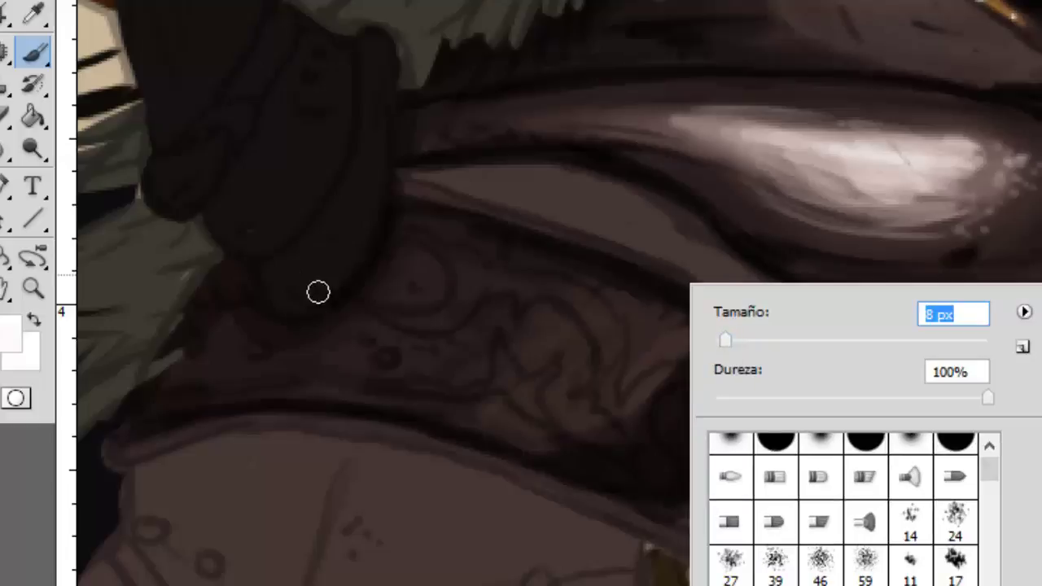
left_click(193, 346)
left_click(259, 348)
left_click(390, 357)
Step: Paint the white filigree hook, crescent, lower curl and pointed wedge
right_click(307, 288)
left_click_drag(208, 281, 247, 295)
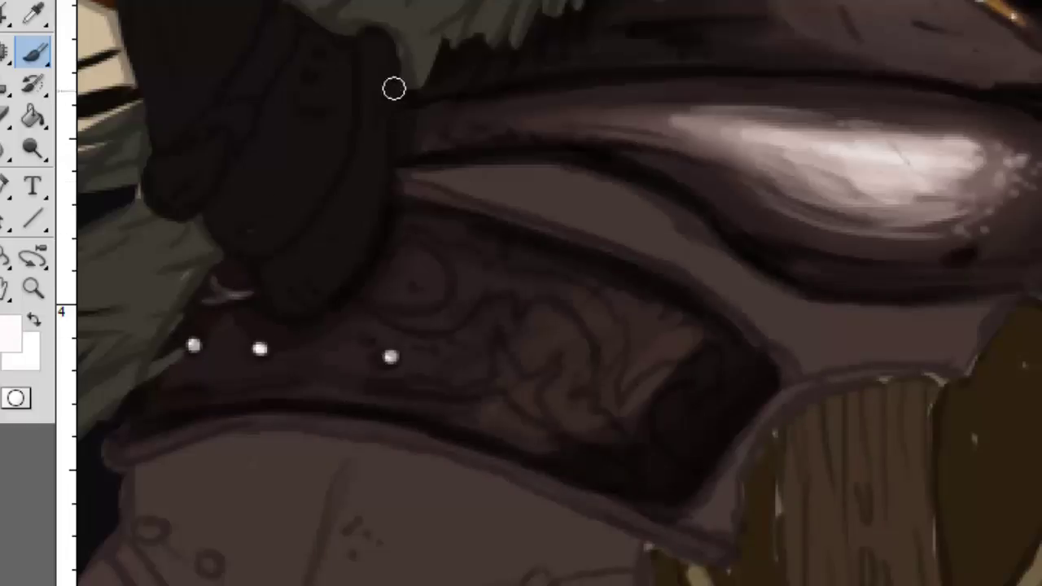
mouse_move(389, 259)
left_mouse_down()
mouse_move(458, 263)
mouse_move(400, 315)
mouse_move(500, 274)
mouse_move(599, 340)
mouse_move(623, 416)
left_mouse_up()
mouse_move(375, 386)
left_mouse_down()
mouse_move(551, 361)
mouse_move(521, 396)
mouse_move(705, 356)
mouse_move(649, 423)
mouse_move(639, 456)
mouse_move(723, 472)
mouse_move(960, 373)
mouse_move(729, 513)
left_mouse_up()
mouse_move(705, 450)
left_mouse_down()
mouse_move(651, 504)
mouse_move(729, 529)
left_mouse_up()
Step: Shade the filigree, rim curve and bottom wedge with grey strokes
left_click_drag(674, 372, 709, 395)
mouse_move(599, 365)
left_mouse_down()
mouse_move(611, 419)
mouse_move(655, 464)
left_mouse_up()
left_click_drag(781, 391, 703, 500)
mouse_move(949, 376)
left_mouse_down()
mouse_move(729, 517)
mouse_move(643, 500)
left_mouse_up()
left_click_drag(390, 245, 448, 248)
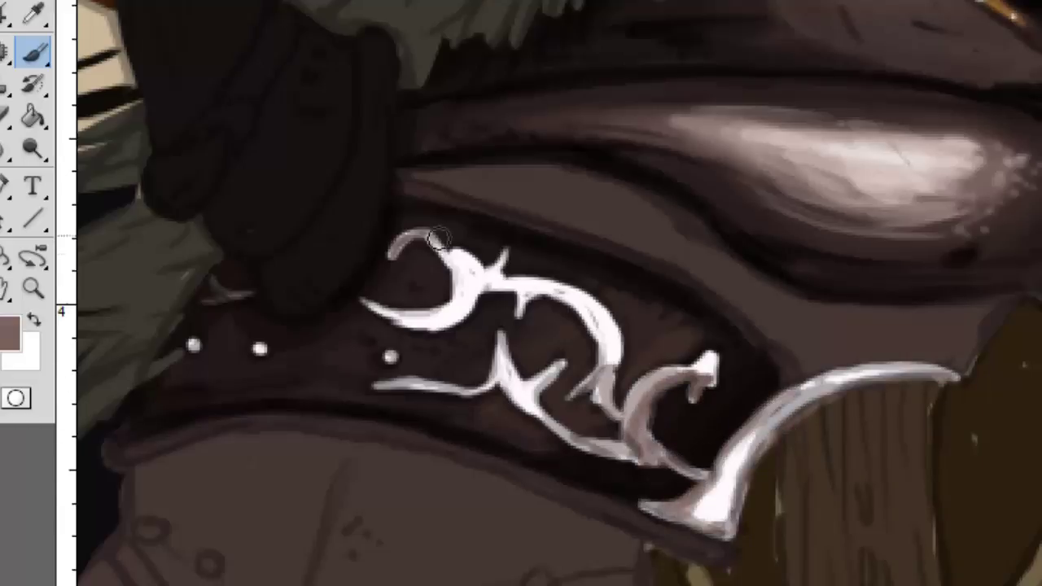
left_click_drag(366, 309, 432, 322)
left_click_drag(382, 386, 448, 389)
left_click_drag(611, 334, 602, 448)
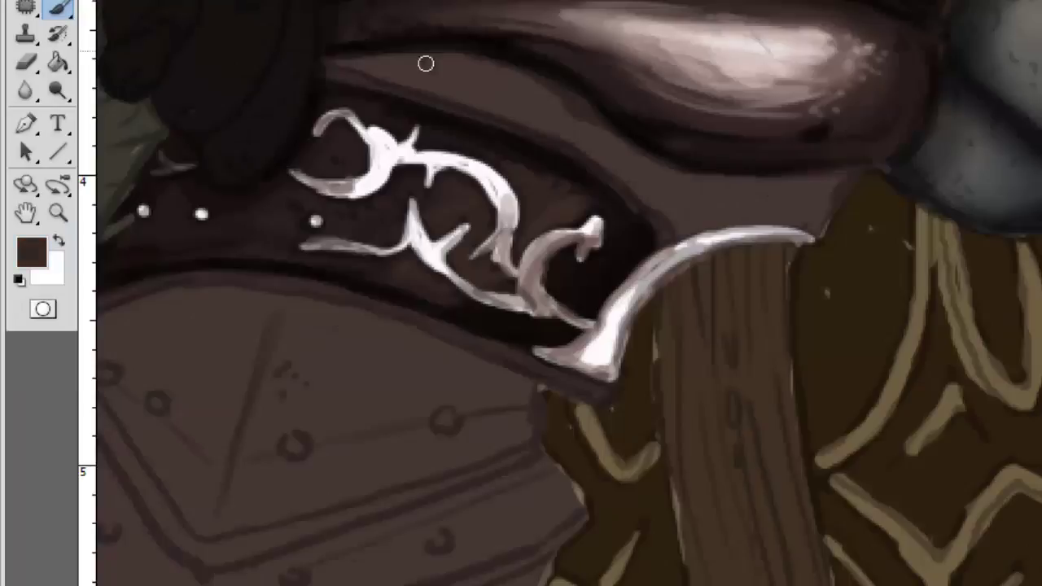
Step: Paint sampled mauve strokes above the ornament and along the band edge
right_click(860, 267)
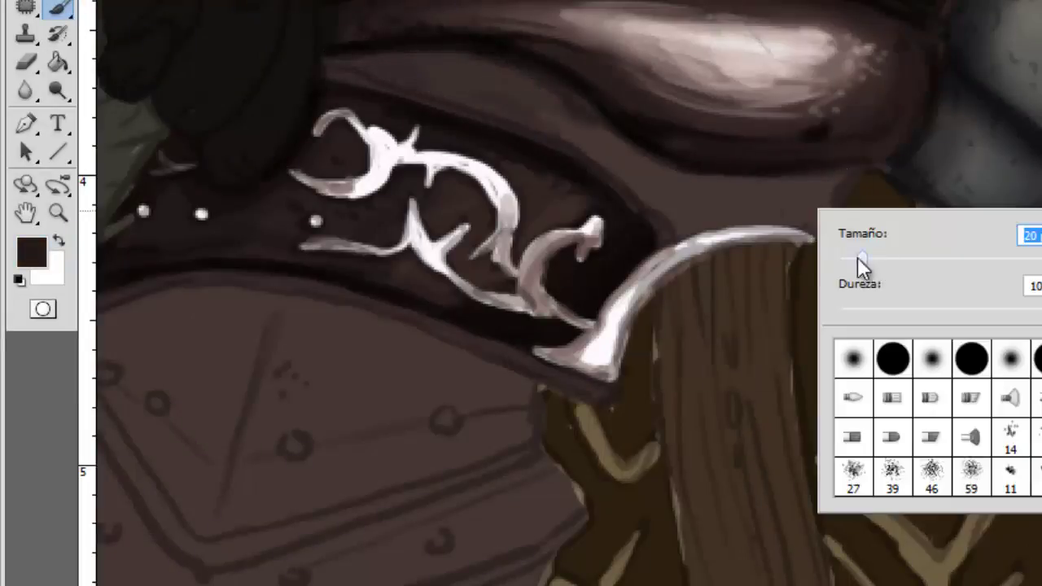
left_click(671, 184)
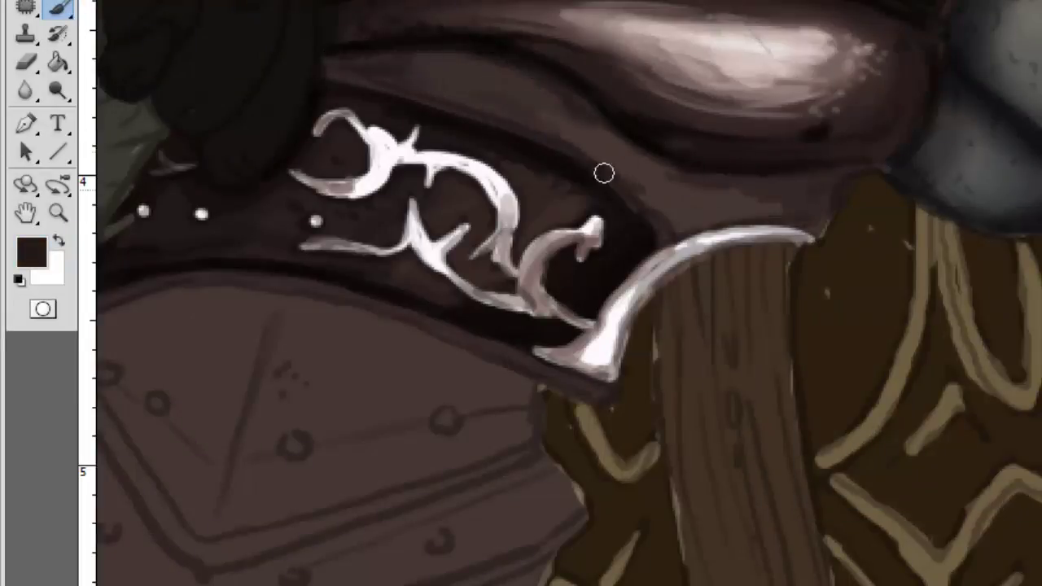
left_click(749, 210, "alt")
mouse_move(749, 210)
left_mouse_down()
mouse_move(721, 204)
mouse_move(806, 195)
left_mouse_up()
right_click(739, 196)
mouse_move(618, 179)
left_mouse_down()
mouse_move(481, 90)
mouse_move(640, 156)
left_mouse_up()
Step: Paint light pink highlights along the upper band with a 25 px brush
left_click(519, 100, "alt")
key("[")
key("[")
left_click(440, 81, "alt")
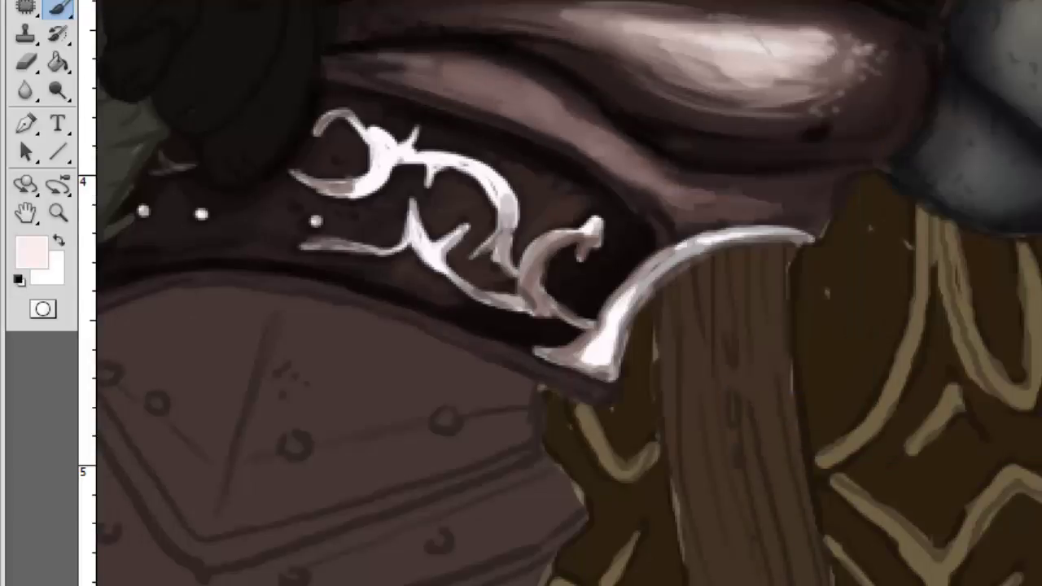
right_click(588, 108)
left_click(580, 128, "alt")
mouse_move(580, 129)
left_mouse_down()
mouse_move(581, 103)
mouse_move(469, 79)
mouse_move(636, 171)
left_mouse_up()
right_click(674, 104)
type("25")
key("Return")
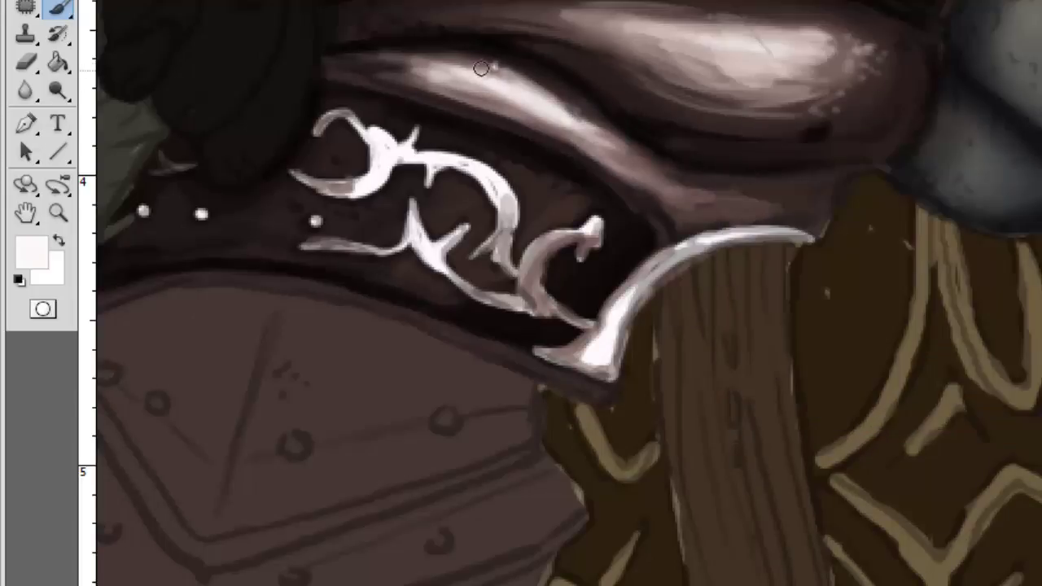
left_click_drag(561, 120, 571, 126)
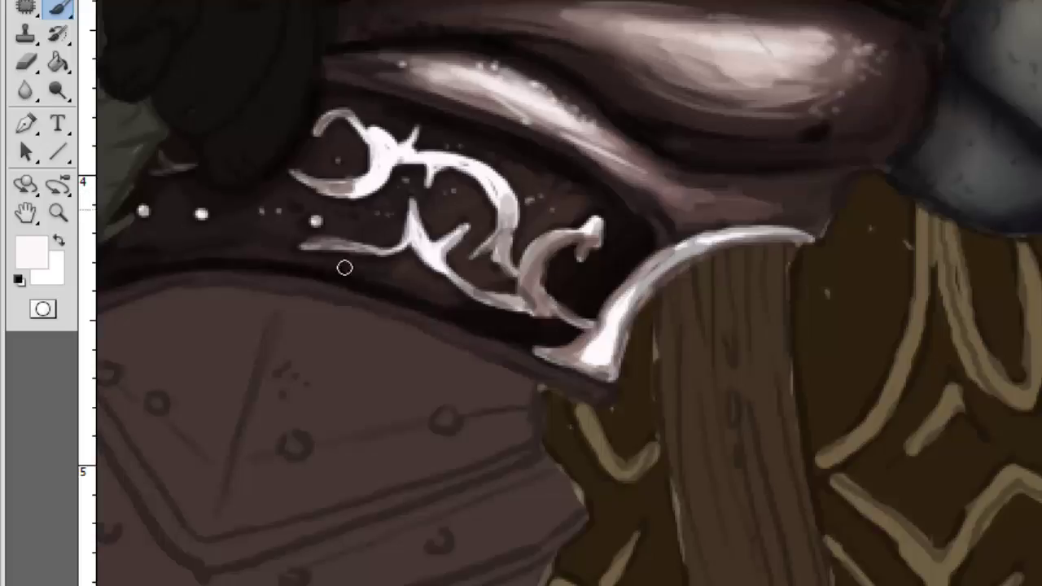
Step: Paint orange trim along the band's bottom edge
left_click(570, 225, "alt")
left_click_drag(488, 244, 566, 223)
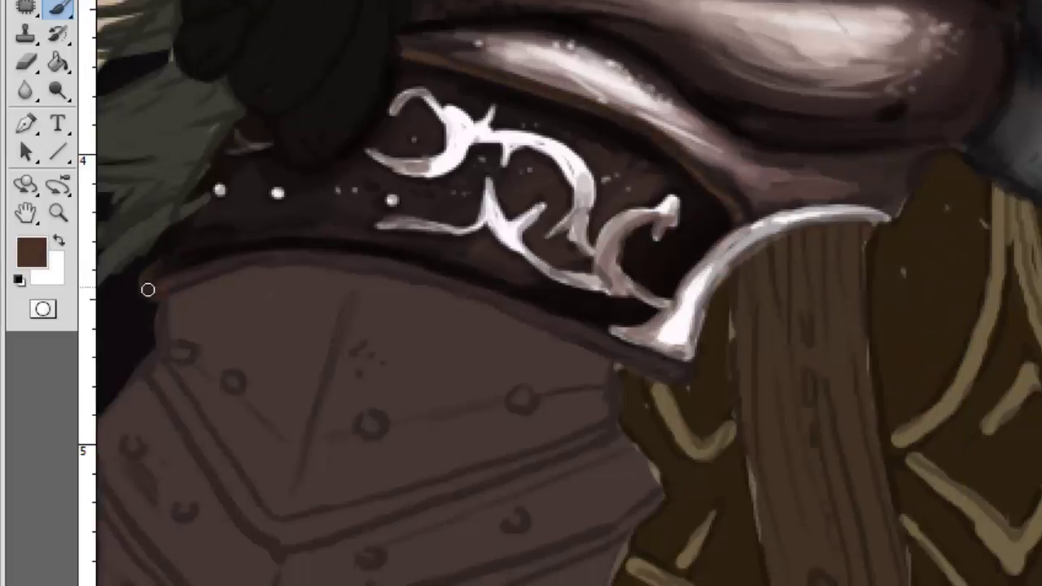
left_click_drag(148, 290, 361, 262)
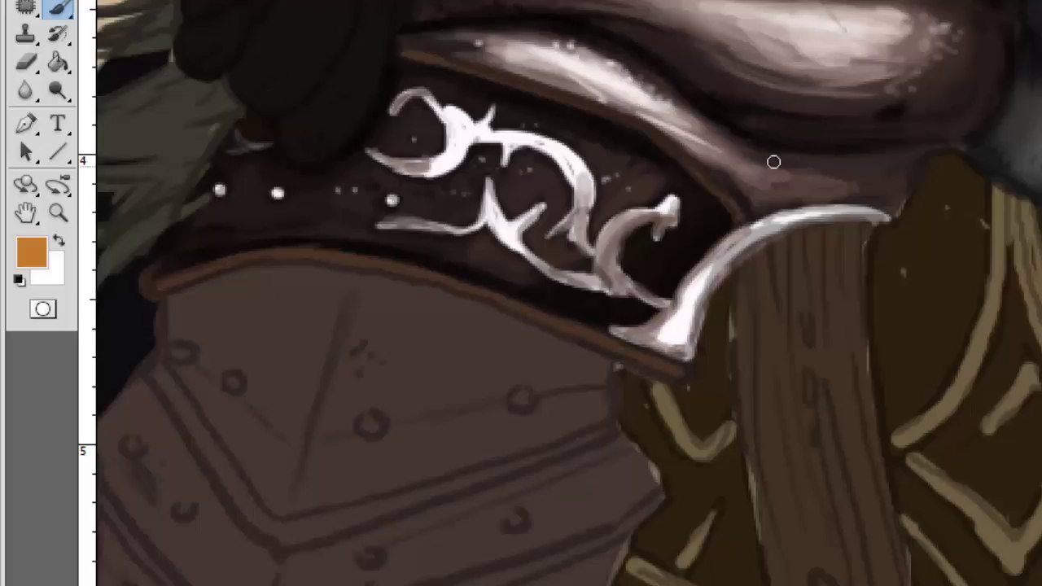
left_click_drag(443, 280, 601, 342)
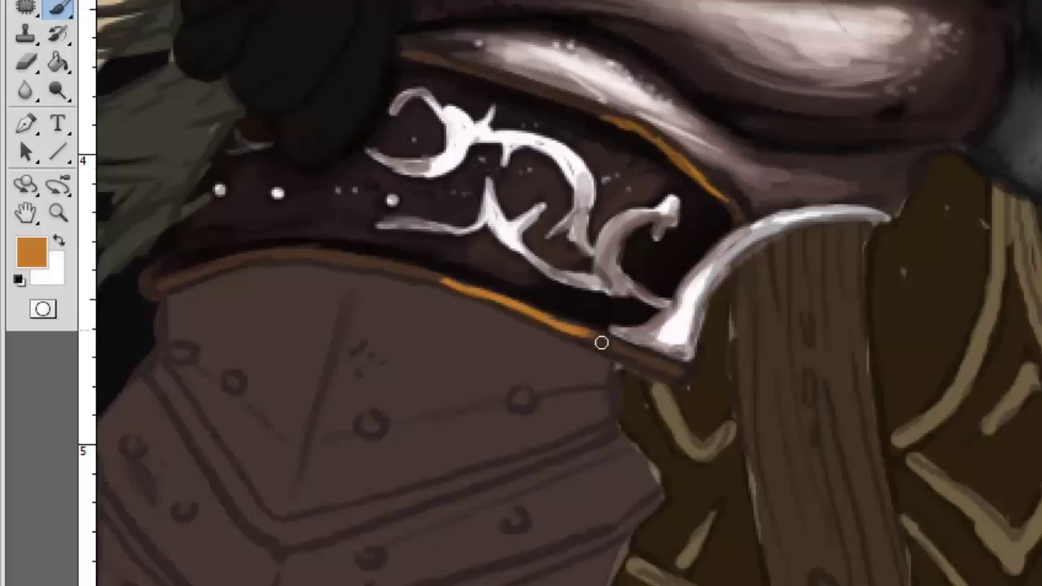
Step: Add gold trim on the band's upper edge and darken its upper-left edge
left_click(703, 174, "alt")
left_click_drag(631, 128, 661, 150)
left_click(615, 343, "alt")
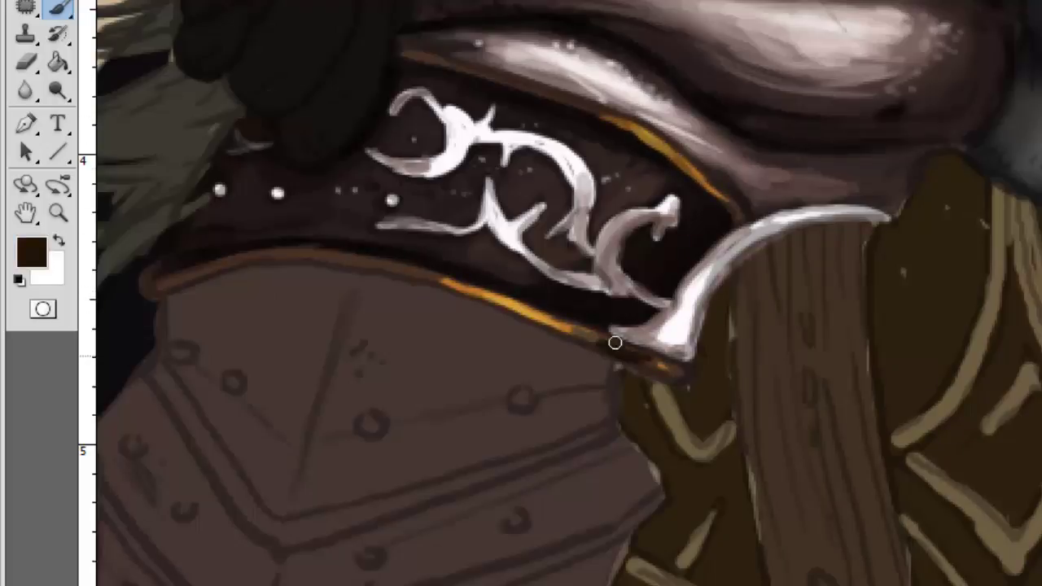
left_click_drag(162, 287, 249, 258)
left_click(651, 146, "alt")
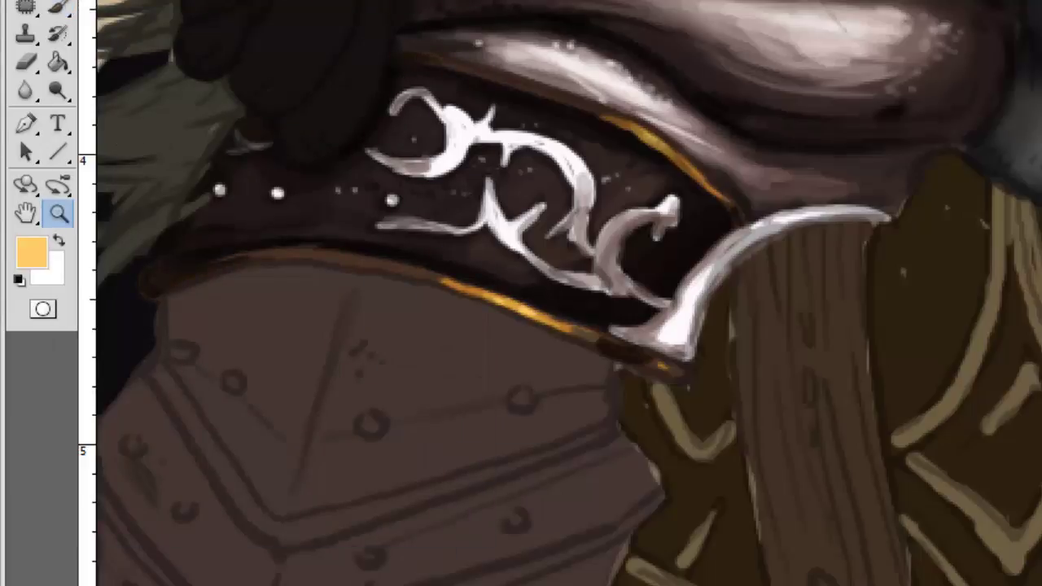
Step: Paint a thick black shadow band under the gold trim and a triangular shadow on the plate top
key("d")
scroll(590, 144, "down", 4)
scroll(591, 144, "up", 2)
left_click_drag(260, 98, 727, 167)
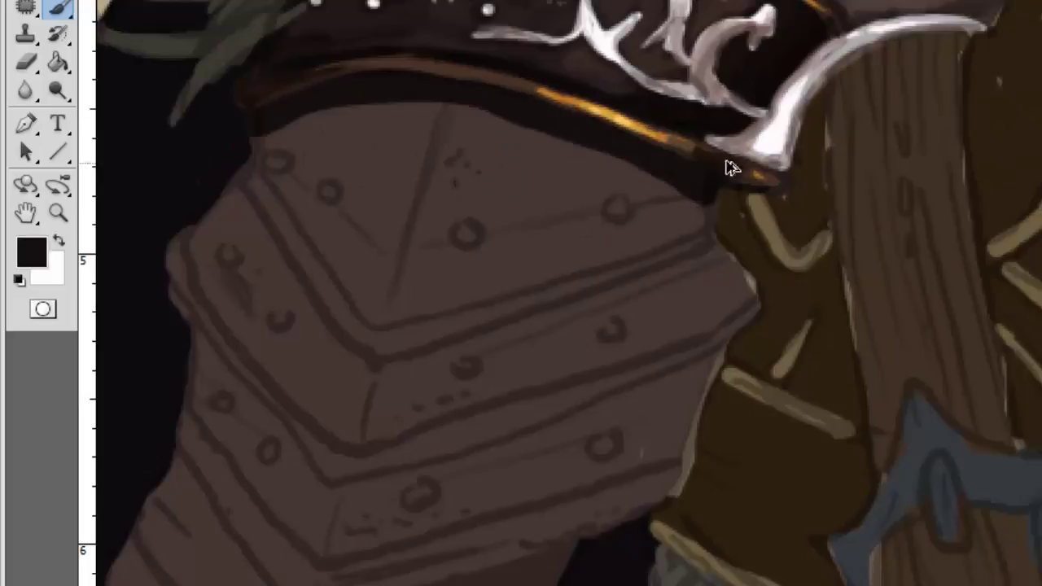
left_click_drag(253, 102, 728, 123)
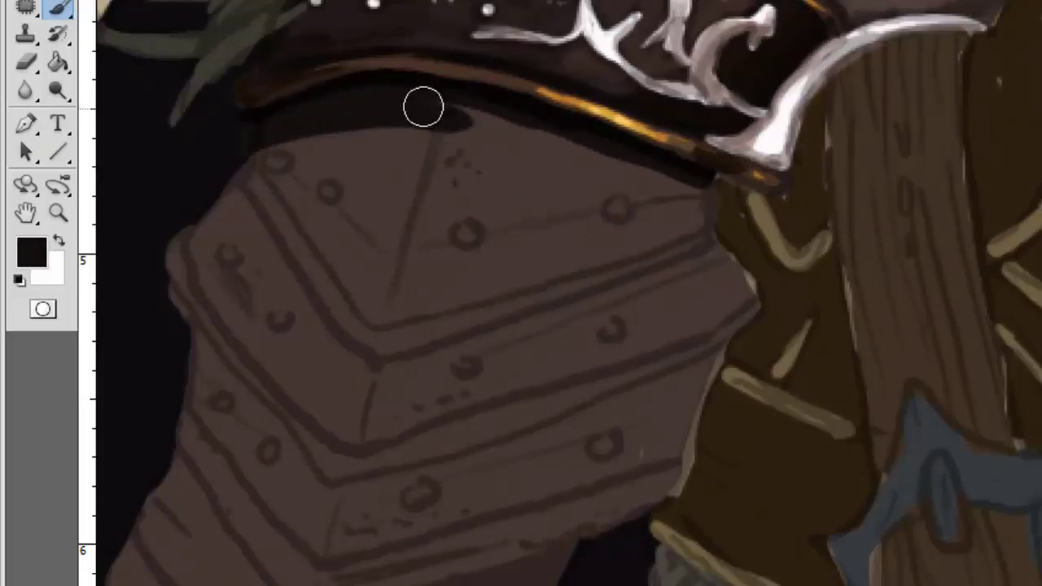
left_click_drag(253, 122, 740, 161)
mouse_move(351, 215)
left_mouse_down()
mouse_move(284, 158)
mouse_move(393, 163)
mouse_move(252, 180)
mouse_move(383, 289)
mouse_move(491, 174)
mouse_move(691, 221)
mouse_move(709, 261)
left_mouse_up()
left_click_drag(380, 328, 617, 262)
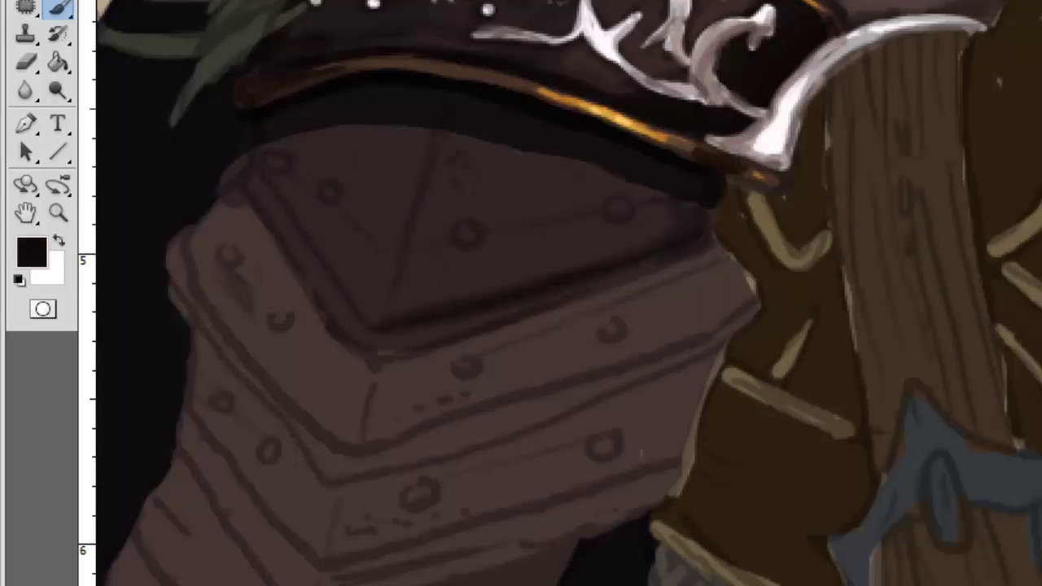
Step: Darken the upper-left part of the armor plate in black
left_click(612, 193, "alt")
key("d")
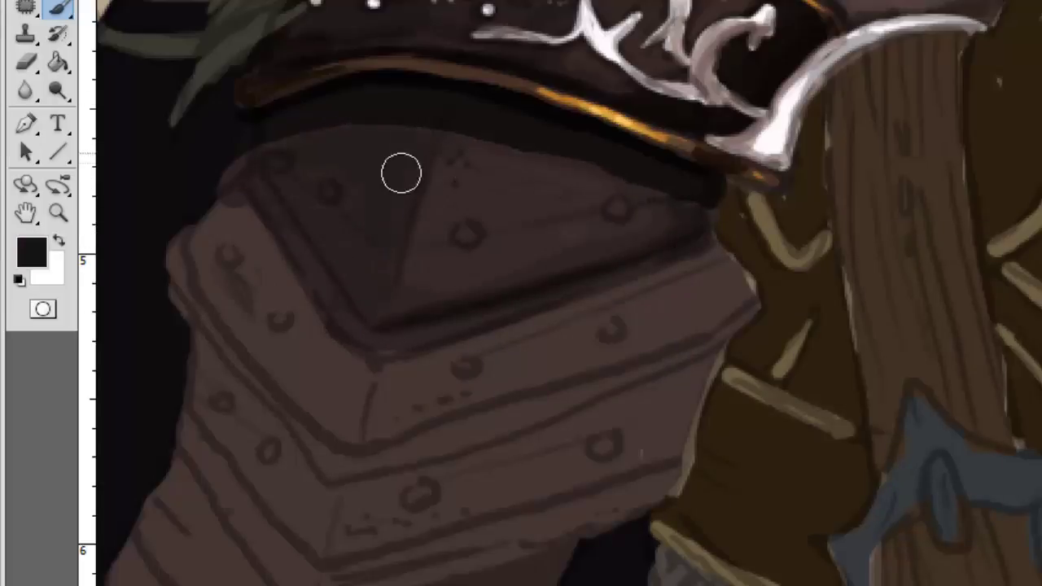
left_click_drag(264, 144, 298, 156)
right_click(452, 275)
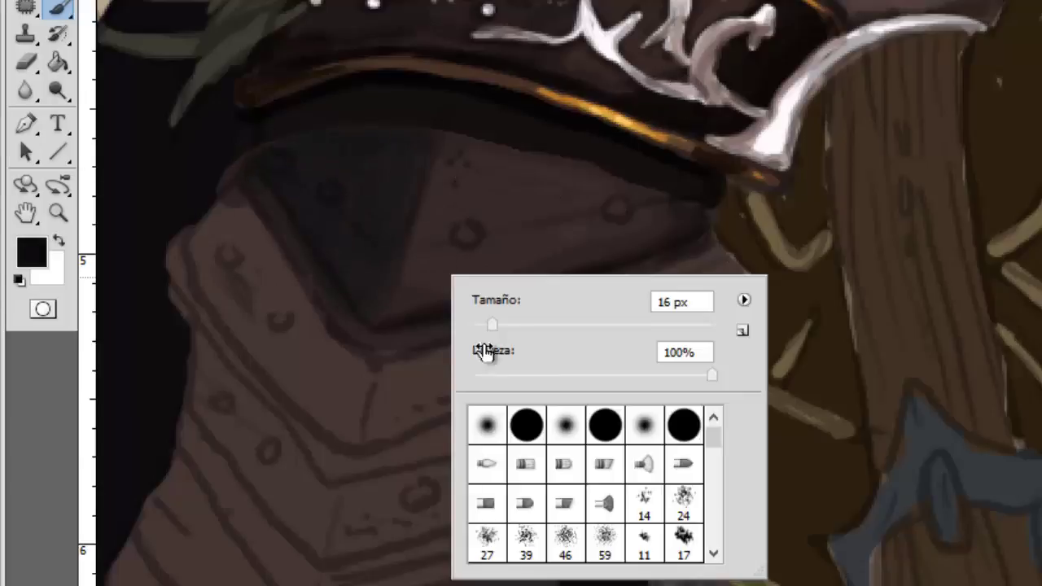
left_click(340, 220)
Step: Sample dark and lighter browns from the armor and paint a dark line joining the two rivets
left_click(637, 198, "alt")
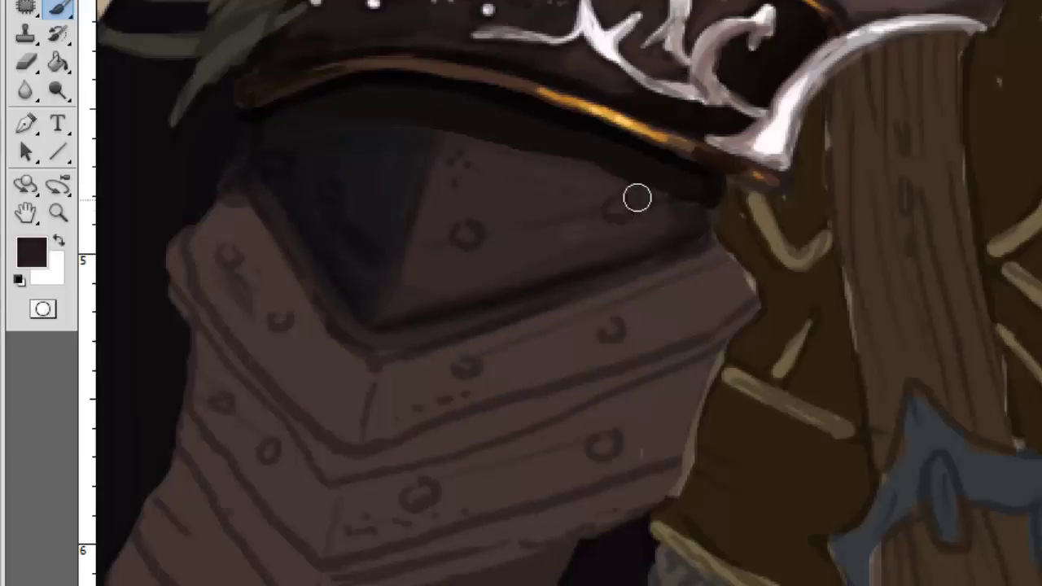
left_click(669, 198, "alt")
left_click(550, 198, "alt")
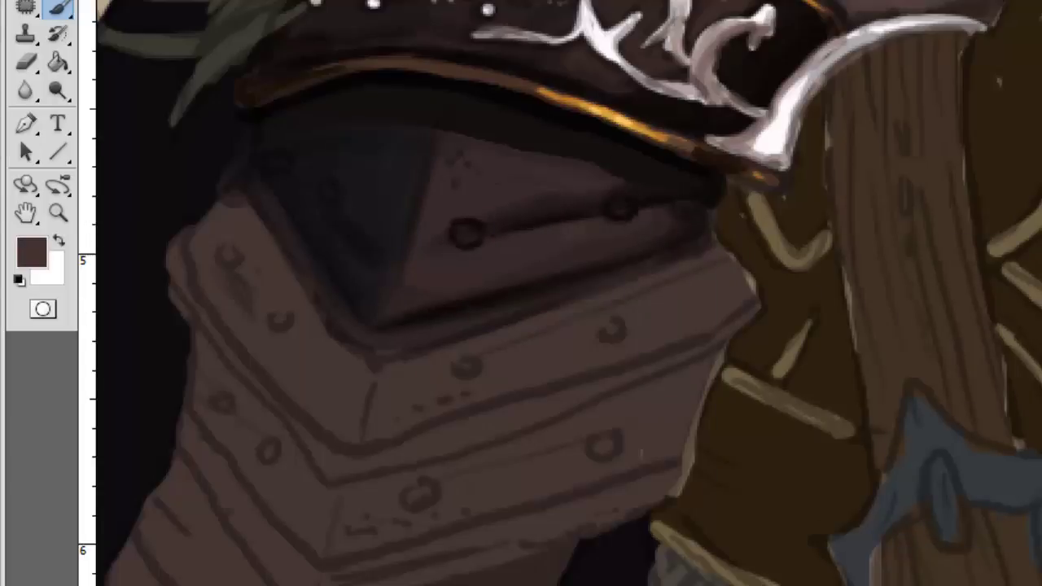
right_click(617, 209)
left_click(477, 195)
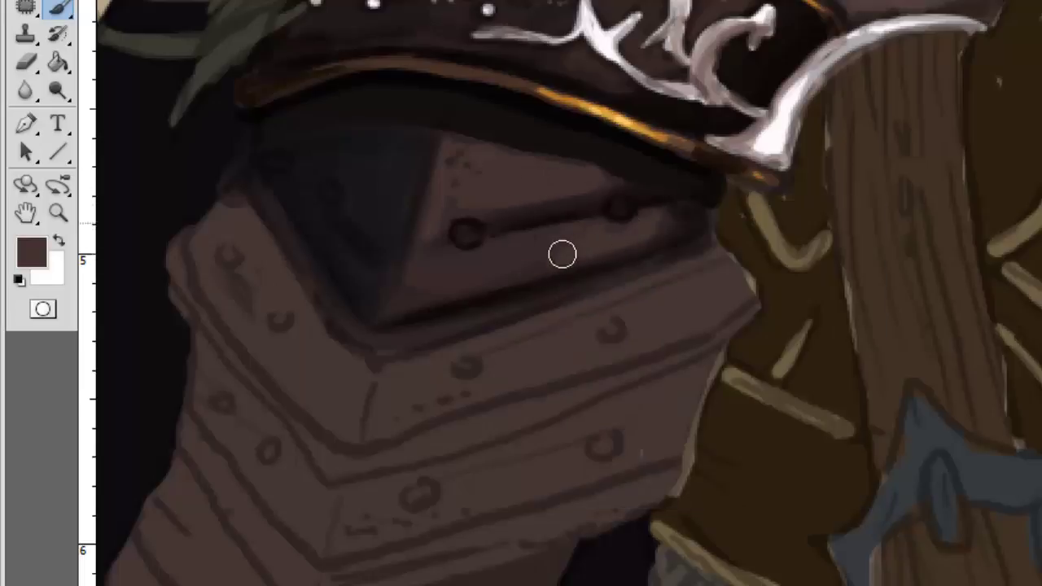
Step: Paint light highlights along the upper plate and across the lower plate face
right_click(566, 174)
key("Escape")
right_click(591, 152)
key("Escape")
left_click_drag(456, 188, 594, 231)
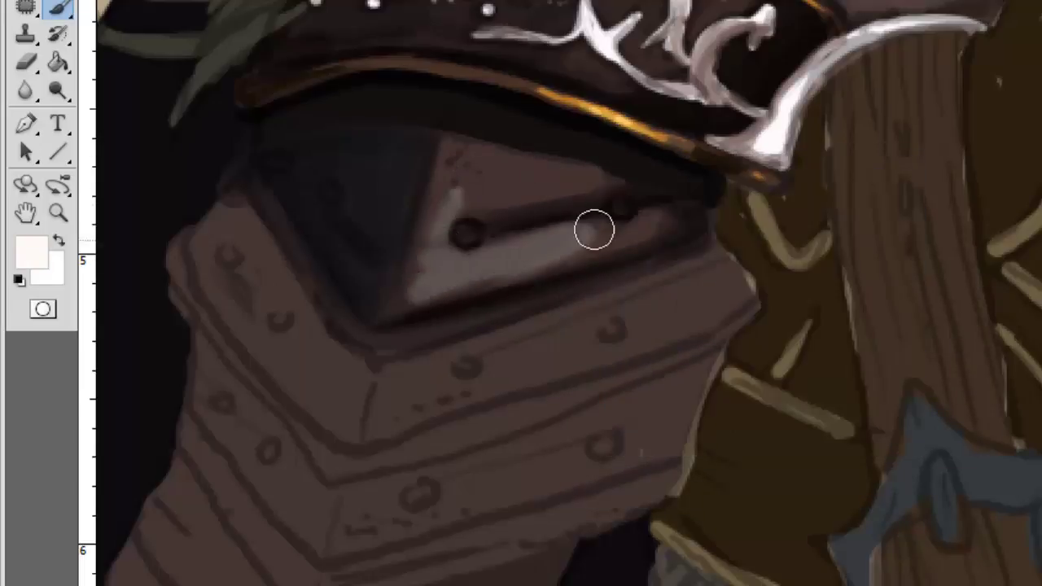
left_click_drag(570, 185, 472, 197)
left_click_drag(586, 238, 435, 281)
left_click_drag(599, 175, 456, 207)
left_click_drag(598, 244, 399, 308)
Step: Highlight the plate's left ridge edge in white and dab small speckled highlights
key("d")
left_click(58, 241)
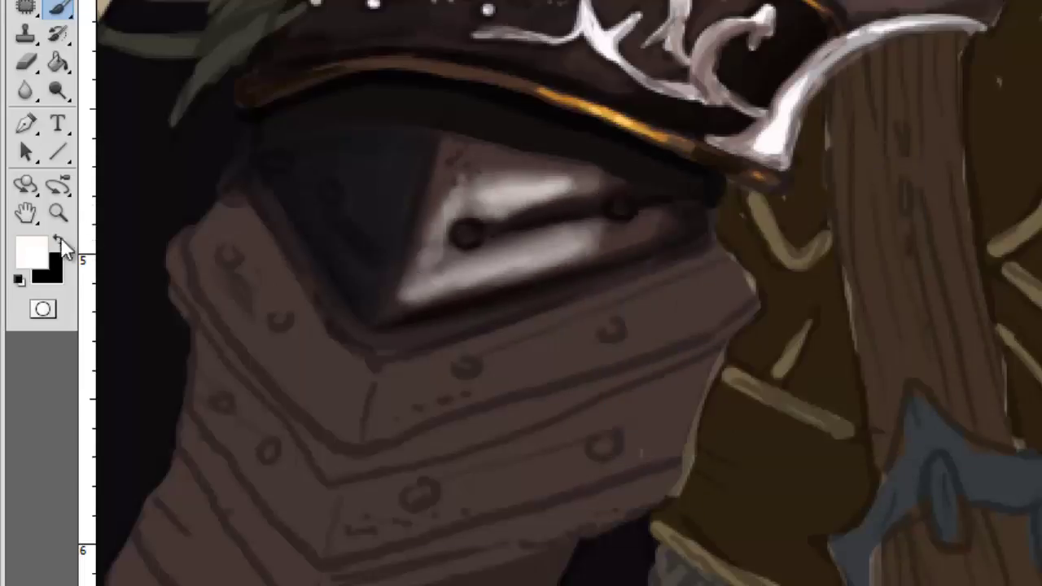
right_click(379, 233)
key("Escape")
mouse_move(440, 140)
left_mouse_down()
mouse_move(395, 301)
mouse_move(480, 273)
left_mouse_up()
right_click(472, 134)
key("Escape")
right_click(523, 211)
key("Escape")
left_click(470, 163)
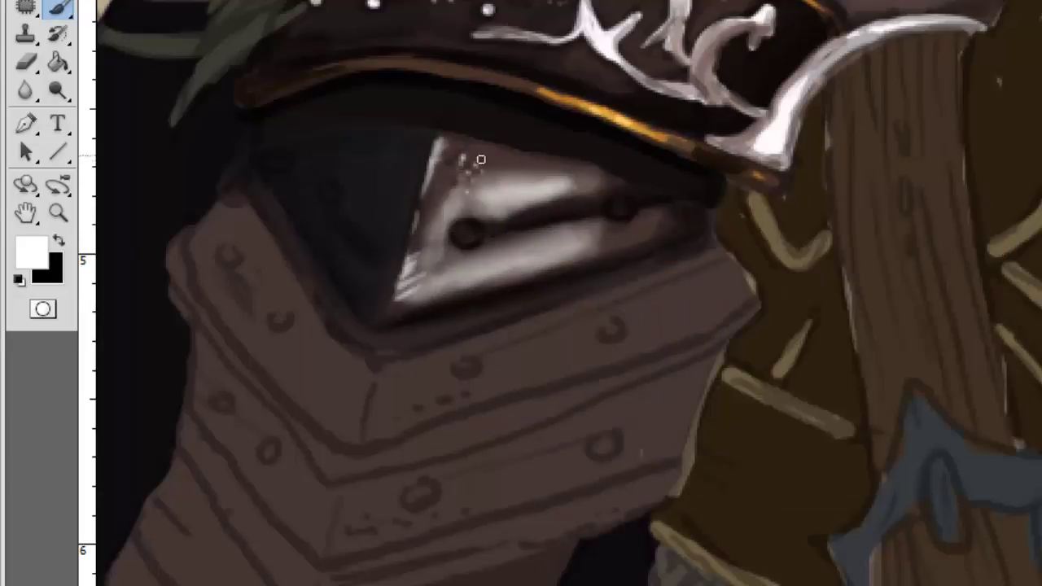
Step: Brighten the upper highlight and left ridge with light strokes and add a shine to the rivet
right_click(511, 210)
key("Escape")
left_click_drag(511, 210, 468, 261)
mouse_move(497, 203)
left_mouse_down()
mouse_move(570, 191)
mouse_move(395, 313)
left_mouse_up()
right_click(569, 228)
key("Escape")
left_click(464, 234)
Step: Sample near-black and grey plate tones and darken the left of the face, hood and collar
left_click(325, 181, "alt")
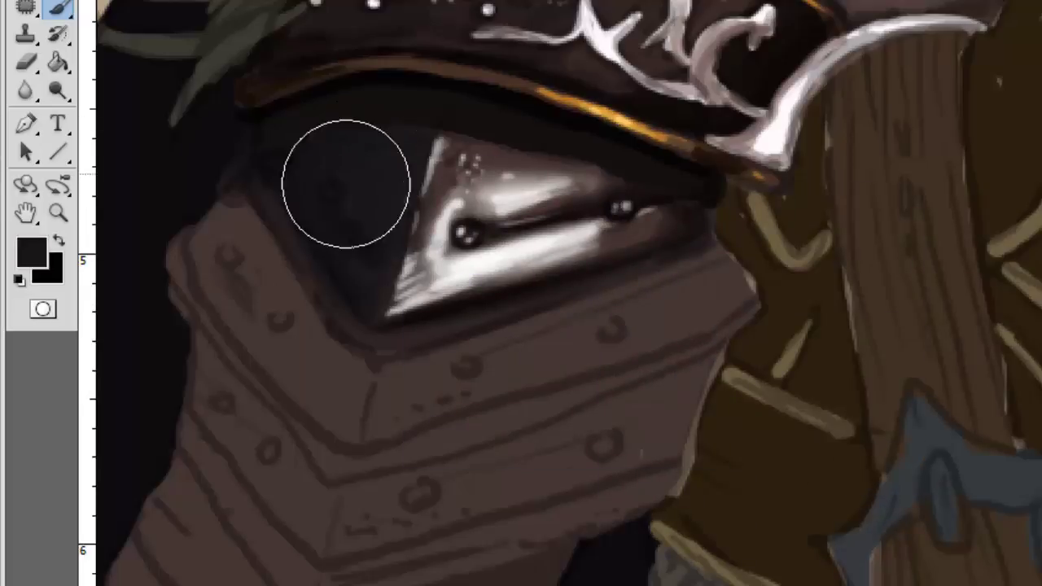
right_click(687, 307)
key("Escape")
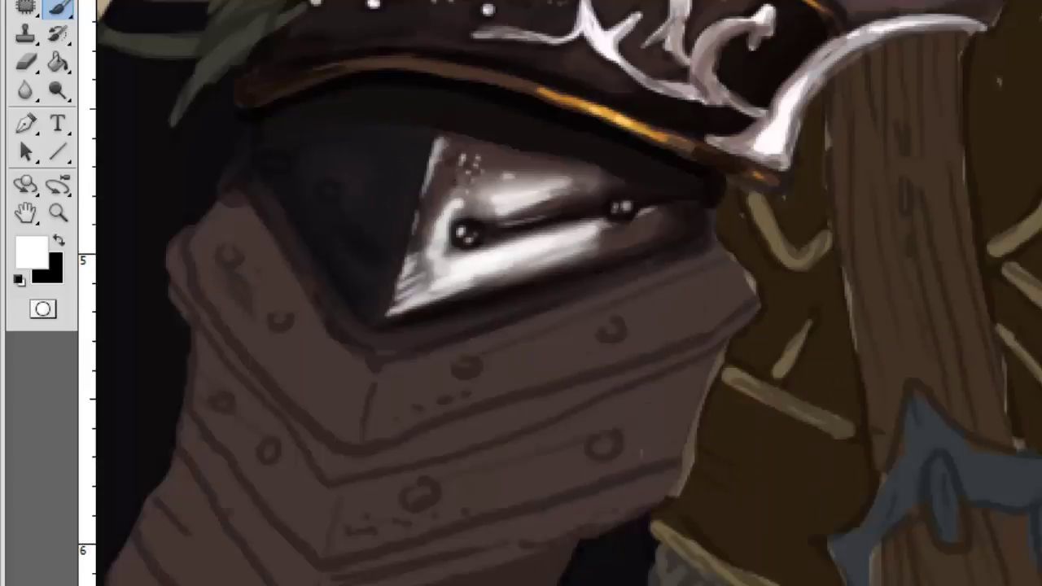
left_click(372, 186, "alt")
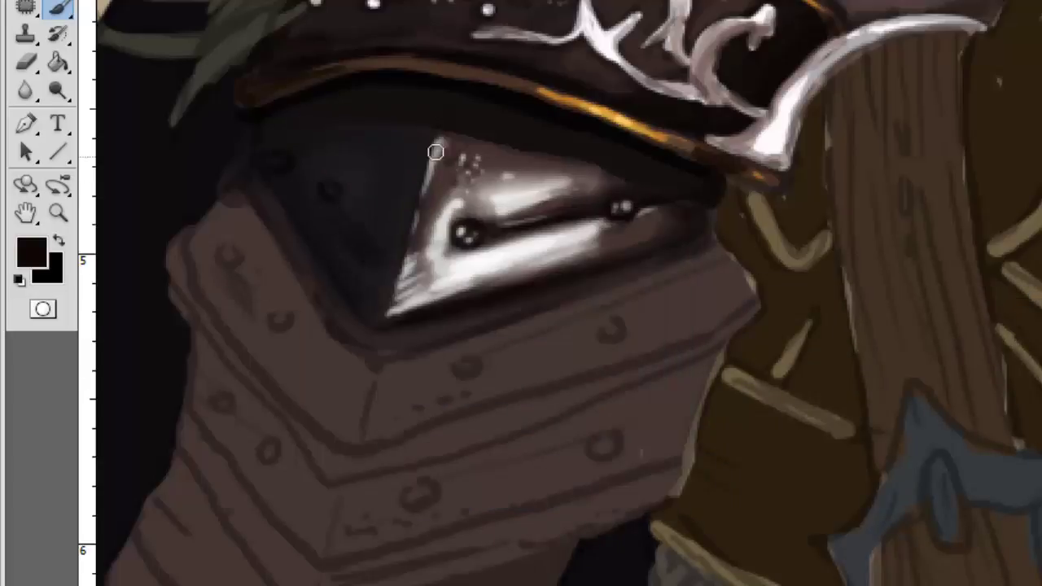
left_click(344, 188, "alt")
left_click(476, 217, "alt")
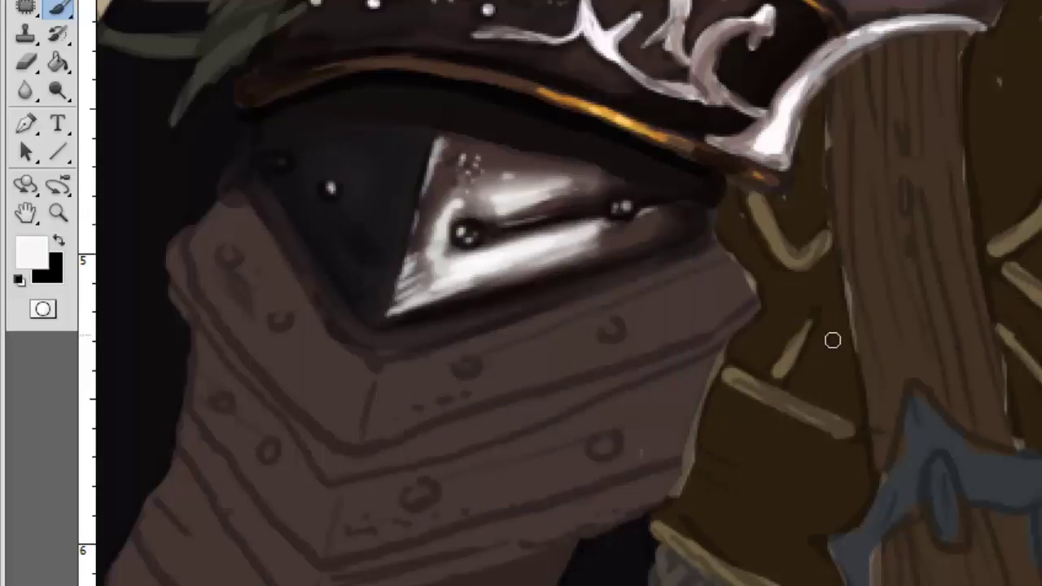
left_click_drag(215, 281, 228, 220)
right_click(351, 282)
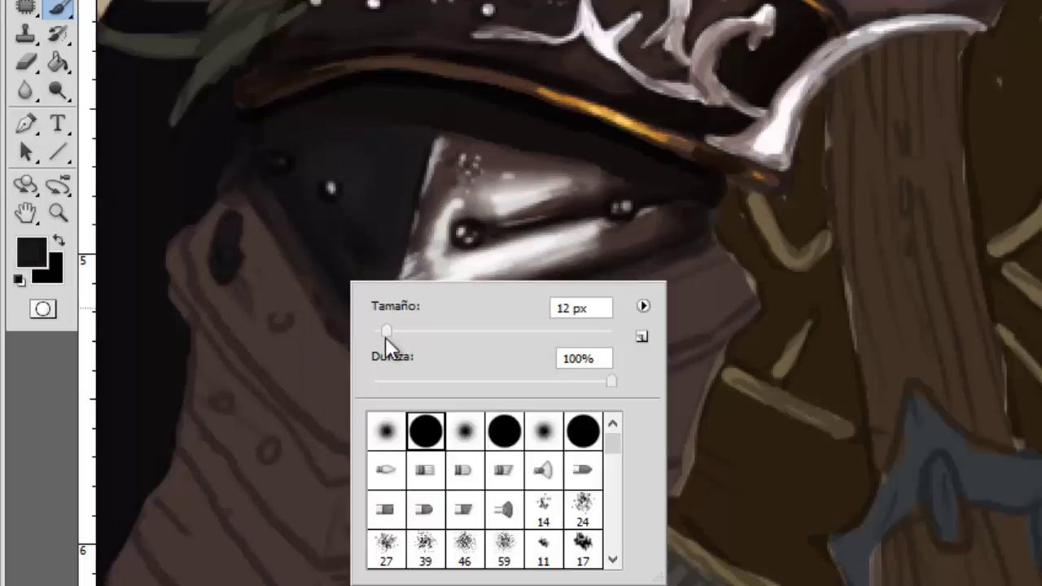
mouse_move(244, 179)
left_mouse_down()
mouse_move(201, 232)
mouse_move(295, 276)
mouse_move(353, 288)
left_mouse_up()
mouse_move(196, 308)
left_mouse_down()
mouse_move(289, 132)
mouse_move(369, 335)
mouse_move(304, 198)
left_mouse_up()
left_click(491, 195, "alt")
Step: Paint brown over the upper collar, then darken and smooth the collar band in near-black
mouse_move(491, 196)
left_mouse_down()
mouse_move(512, 239)
mouse_move(833, 109)
mouse_move(442, 318)
mouse_move(689, 253)
mouse_move(535, 312)
left_mouse_up()
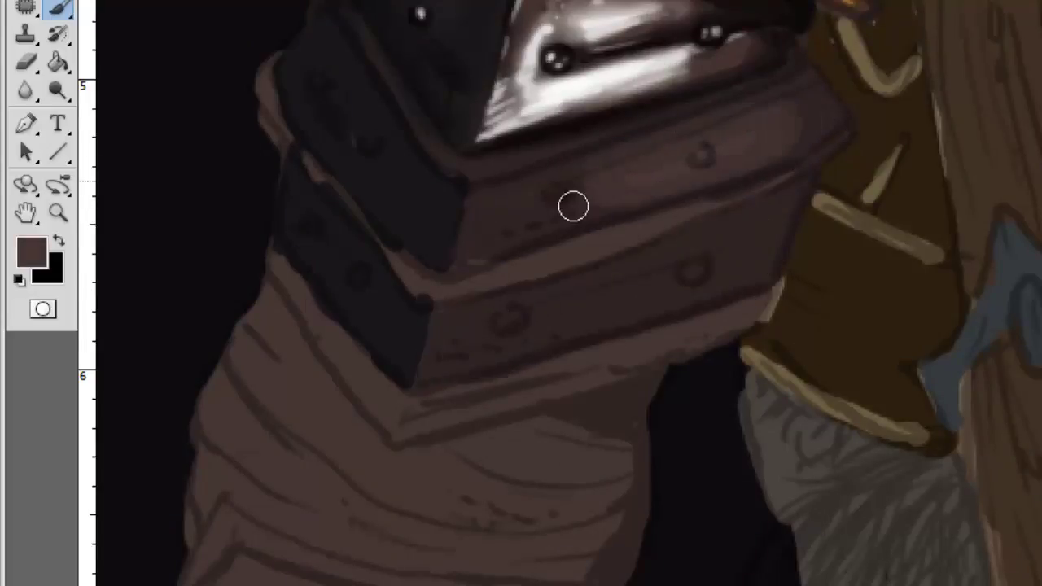
left_click(634, 273, "alt")
right_click(724, 218)
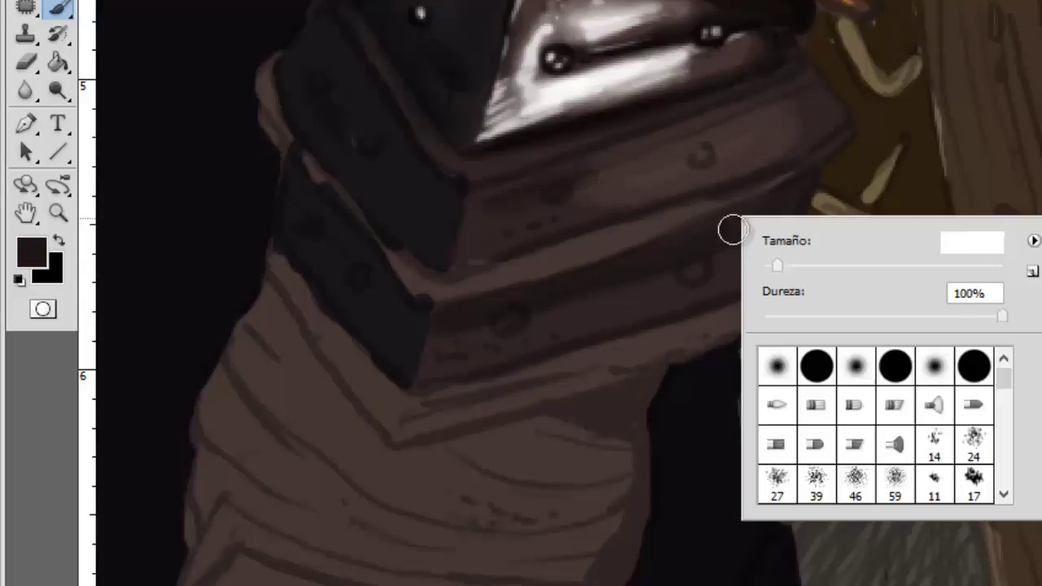
key("Escape")
left_click_drag(629, 178, 803, 105)
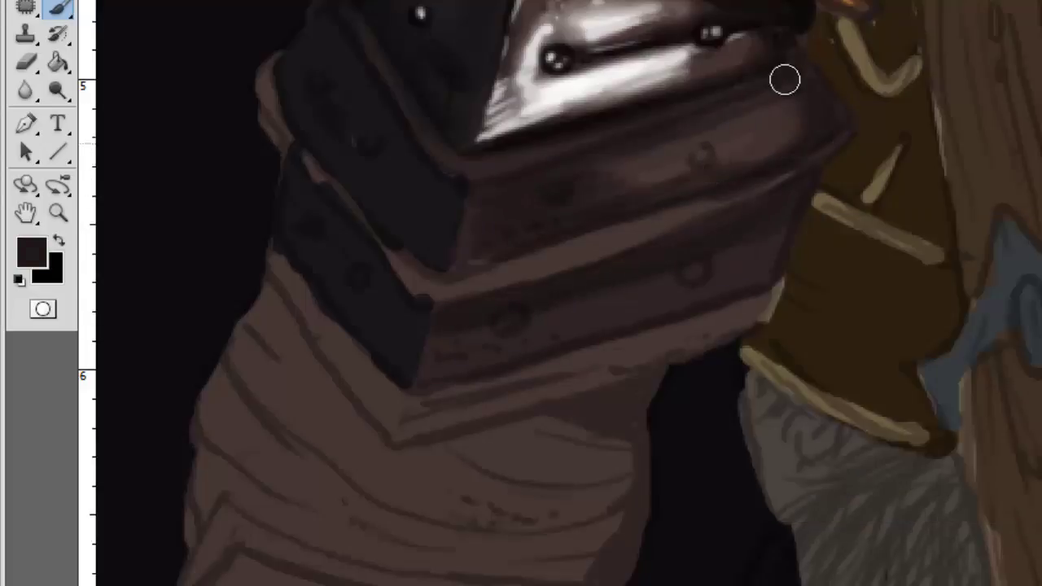
Step: Darken the left armor plate, its left edge and the armor's right edge in pure black
left_click(519, 140, "alt")
left_click(334, 25, "alt")
left_click_drag(335, 25, 424, 147)
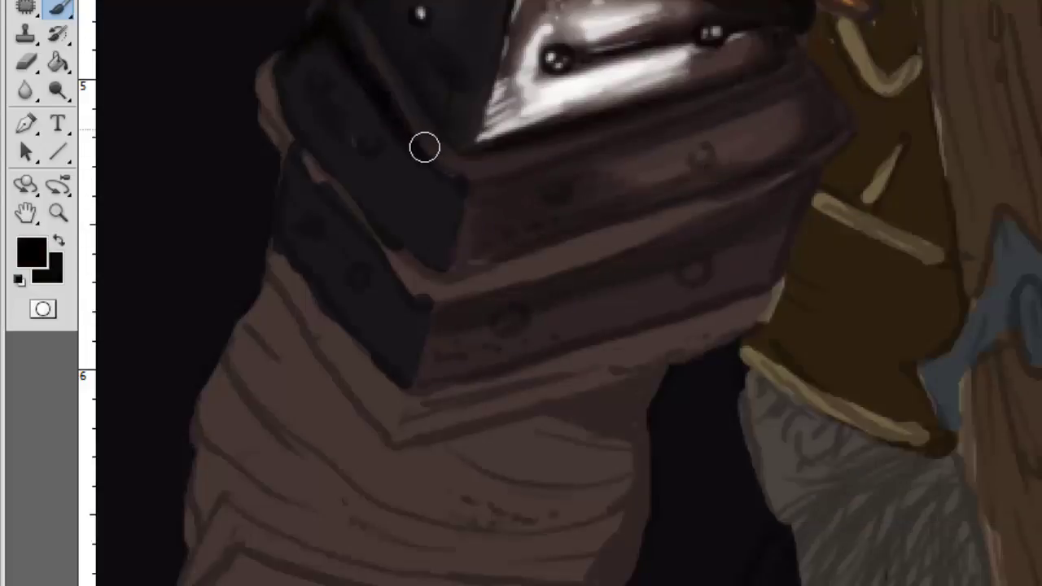
right_click(381, 185)
key("Return")
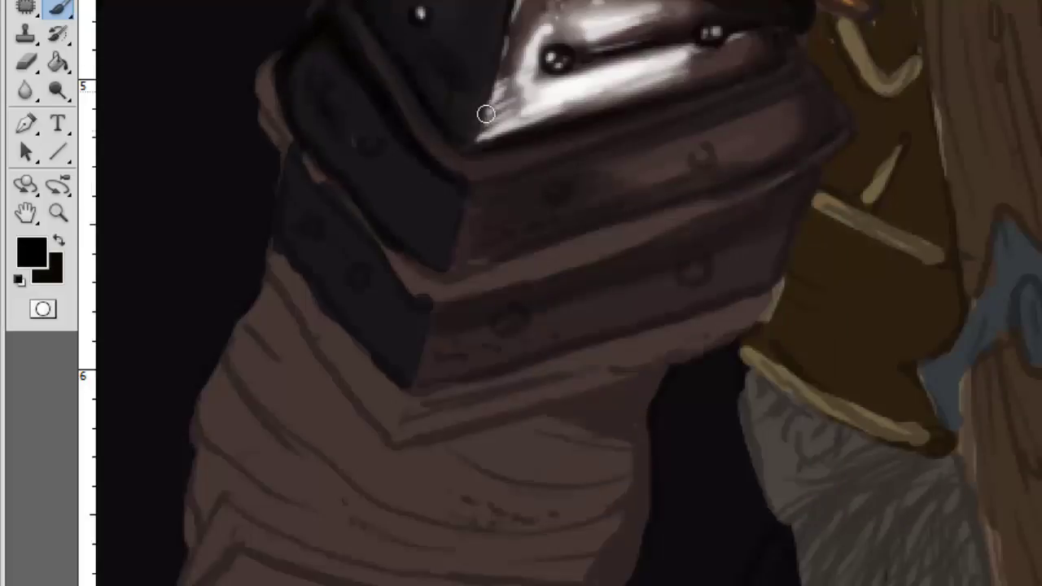
mouse_move(269, 110)
left_mouse_down()
mouse_move(300, 182)
mouse_move(481, 320)
mouse_move(621, 236)
mouse_move(795, 192)
mouse_move(581, 344)
mouse_move(312, 225)
left_mouse_up()
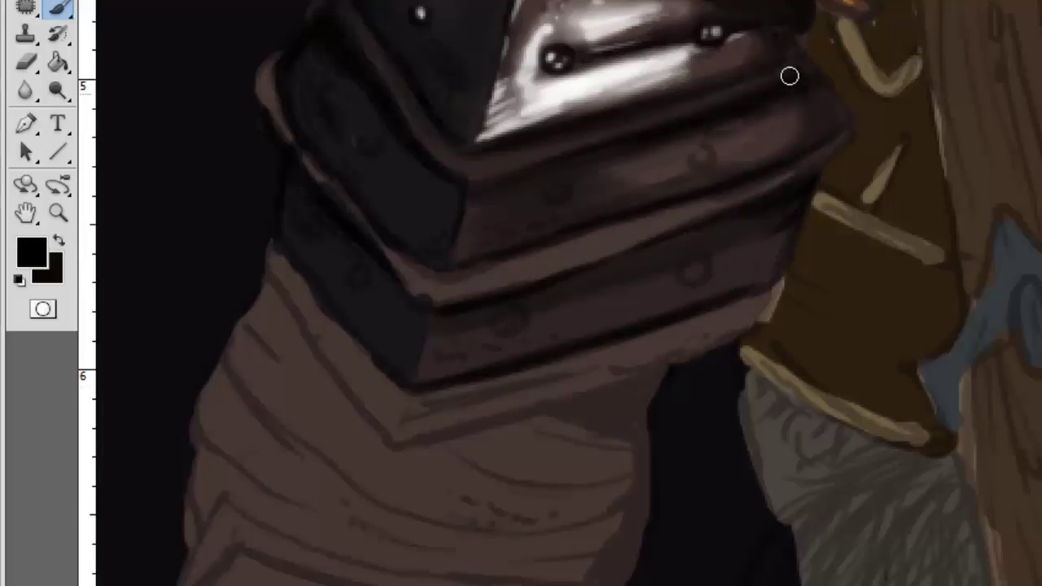
left_click_drag(789, 76, 822, 122)
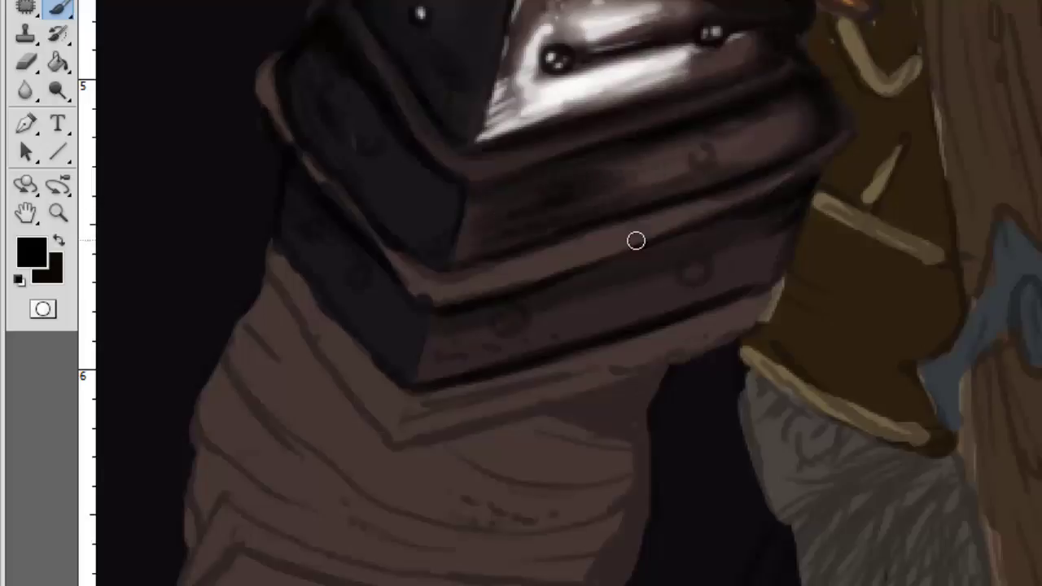
Step: Paint lighter reddish brown across the armor band and a dark stroke down the left edge
left_click(452, 210, "alt")
left_click(847, 199, "alt")
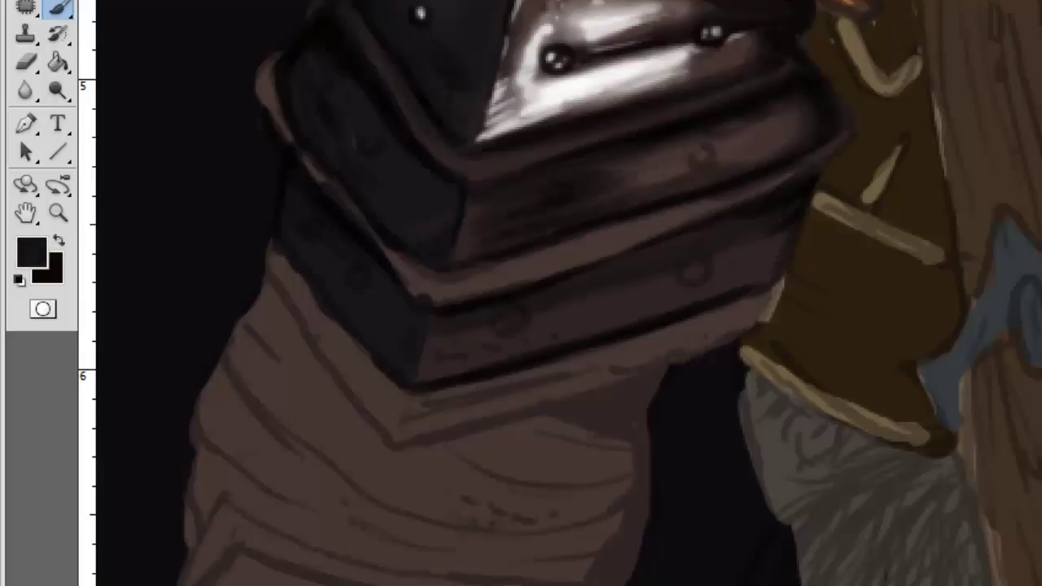
key("d")
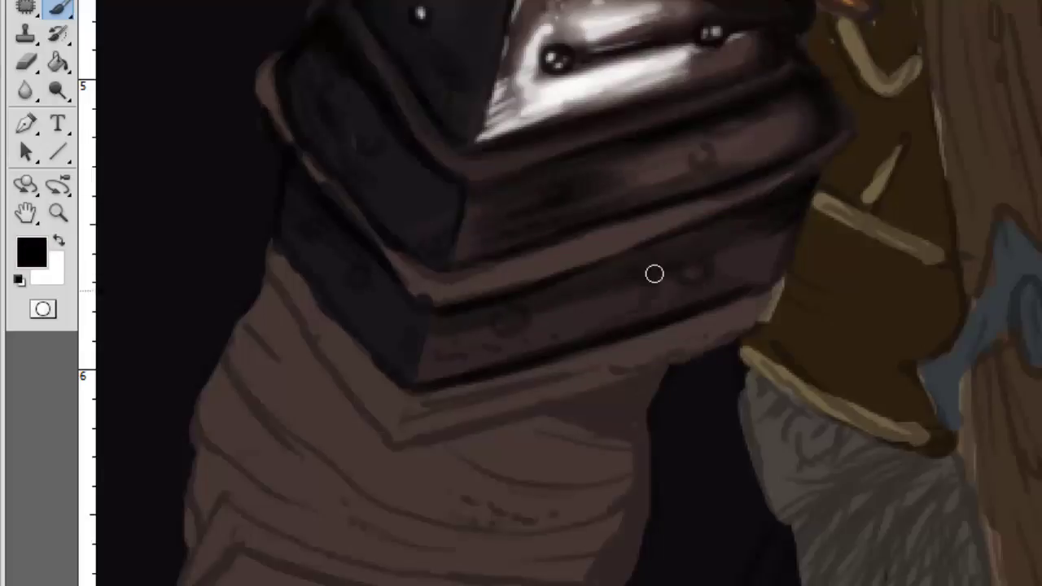
left_click(572, 319, "alt")
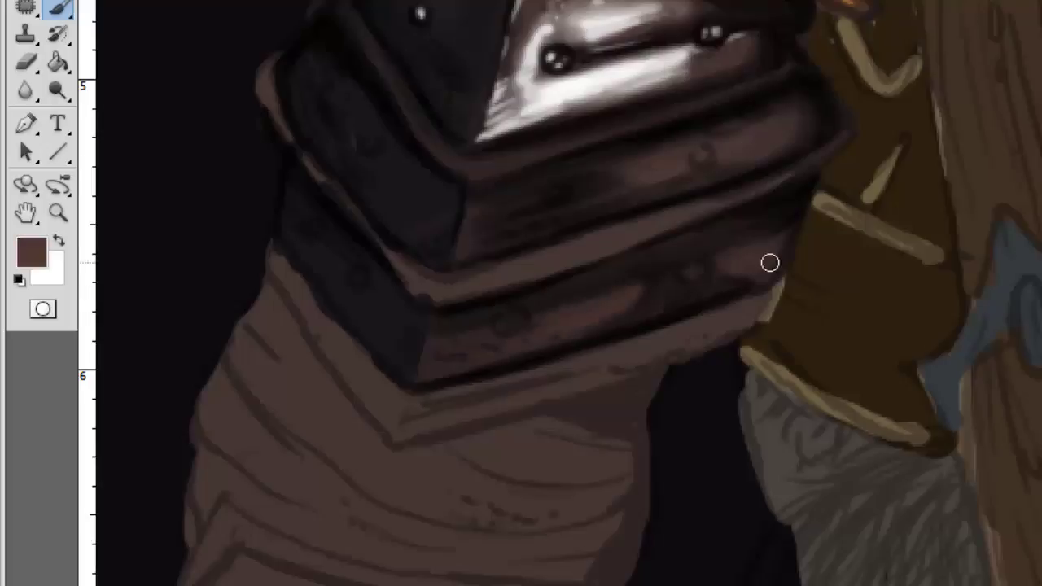
left_click_drag(622, 305, 424, 370)
key("d")
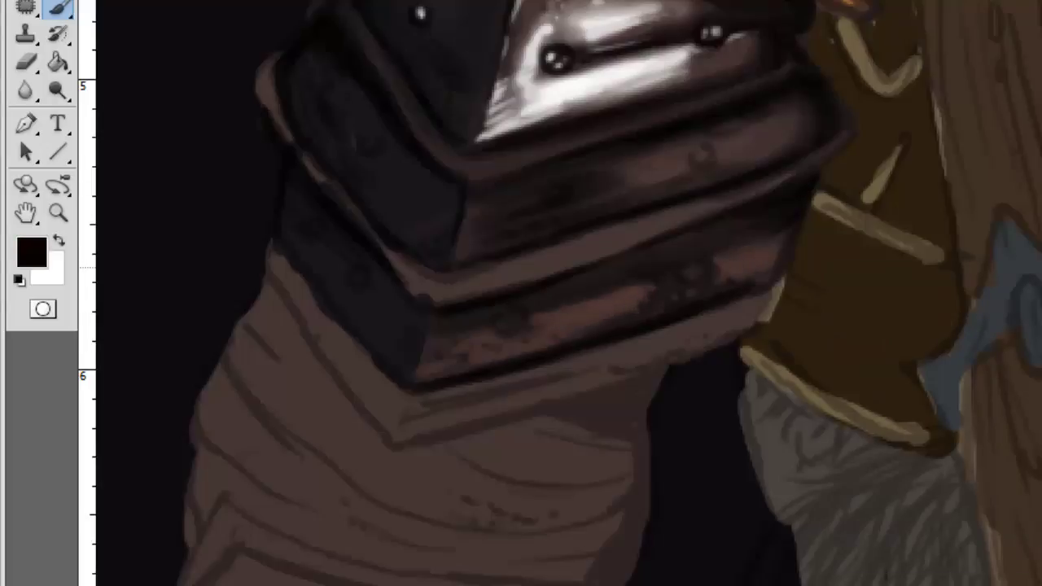
left_click_drag(289, 246, 403, 377)
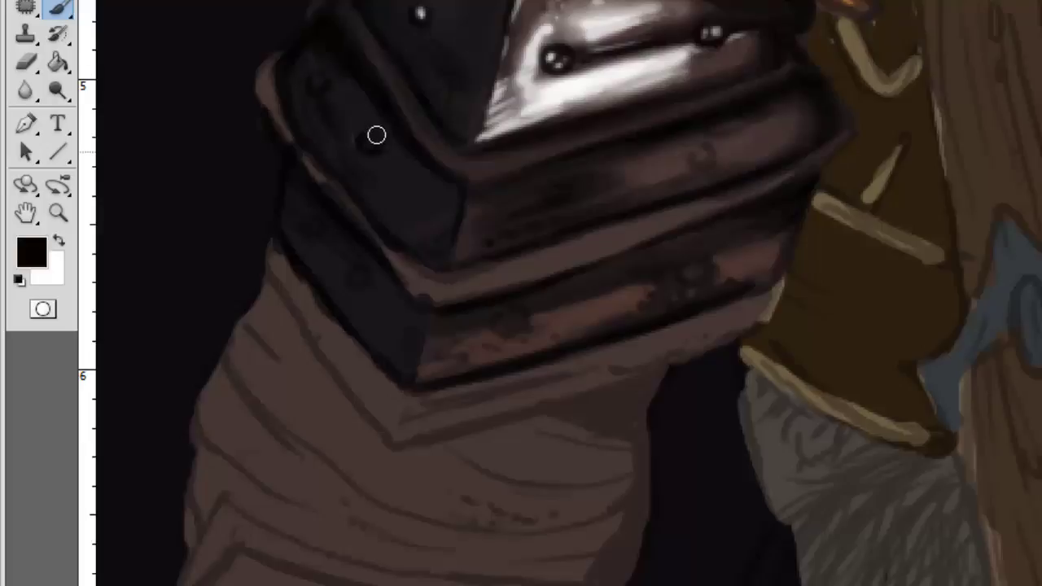
Step: Dab four dark rivet dots across the upper and lower armor bands
left_click(557, 192)
left_click(701, 157)
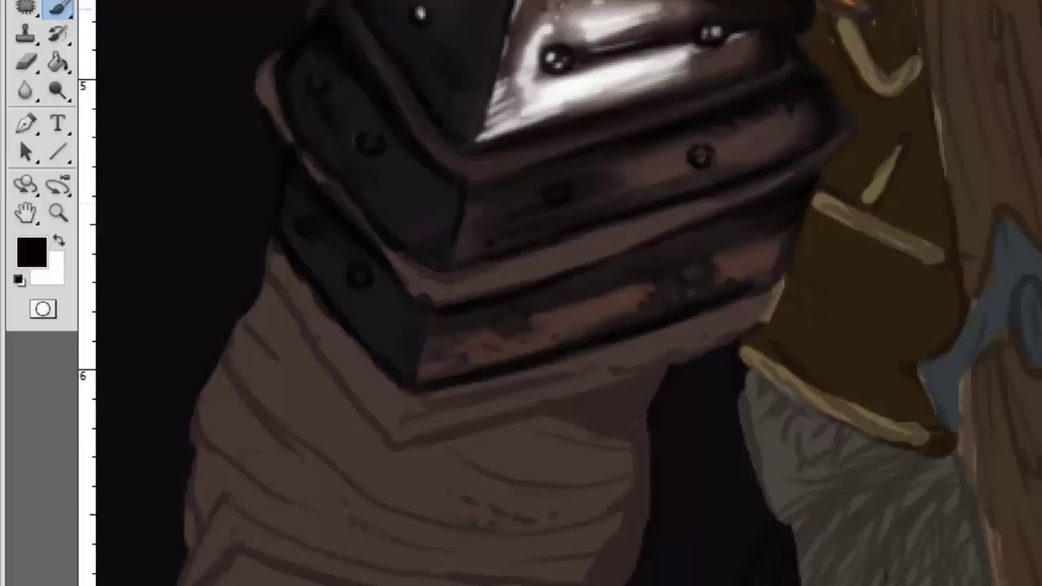
left_click(695, 267)
left_click(512, 330)
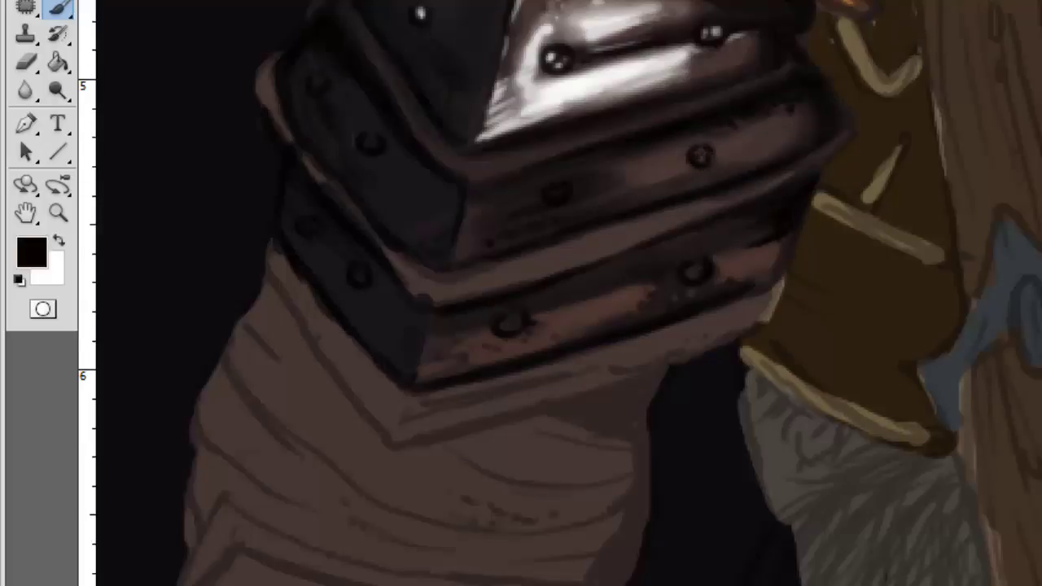
right_click(766, 33)
key("Return")
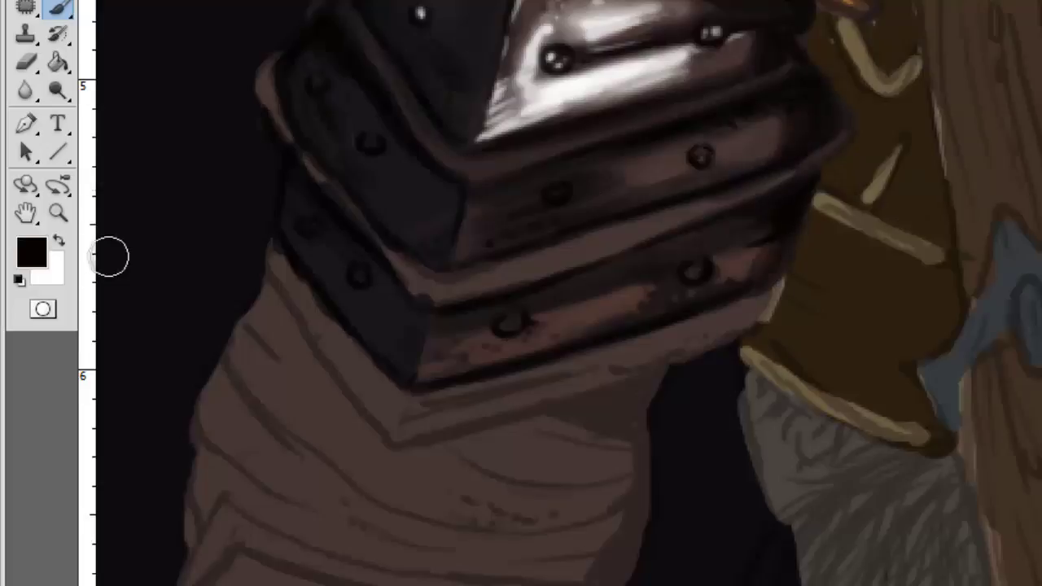
Step: Paint white glossy highlight strokes across the middle armor bands
left_click_drag(486, 193, 458, 244)
mouse_move(518, 174)
left_mouse_down()
mouse_move(643, 148)
mouse_move(631, 148)
left_mouse_up()
key("d")
key("x")
right_click(638, 218)
key("Return")
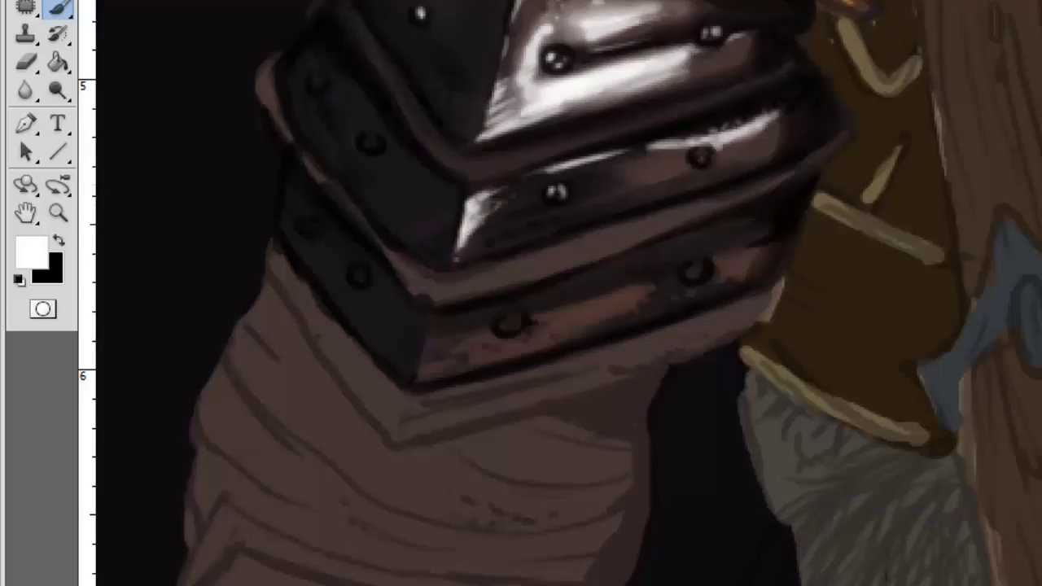
left_click_drag(636, 162, 472, 204)
left_click_drag(529, 187, 508, 242)
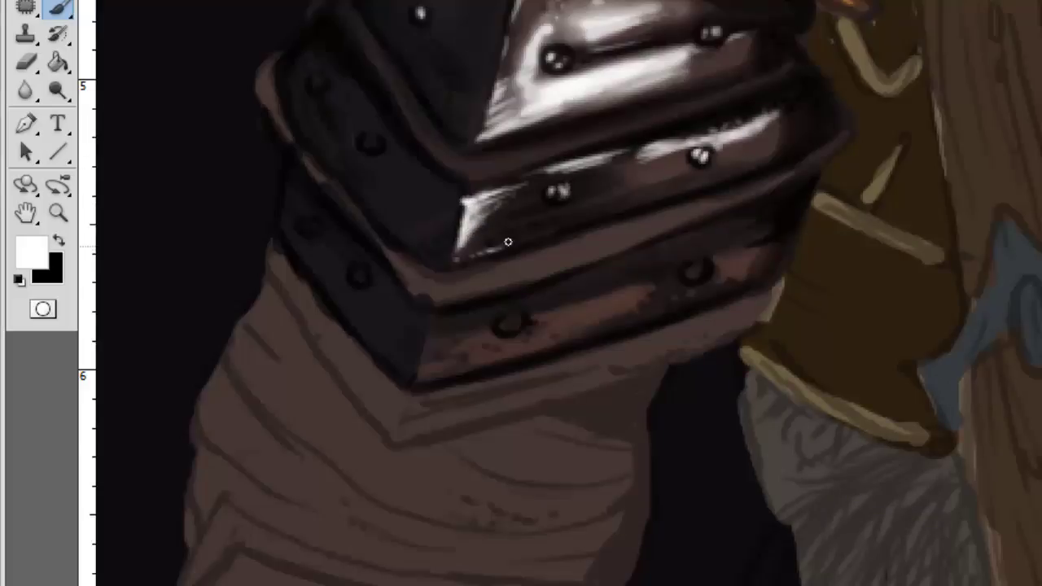
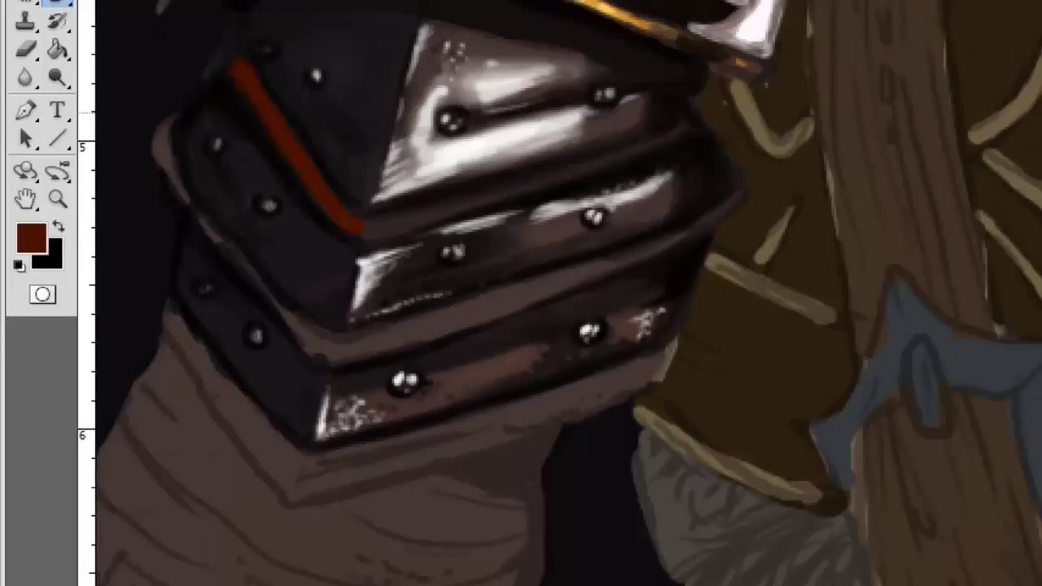
Step: Paint dark red trim down the plates' left edges, with a maroon-shaded band on the lower plate
left_click_drag(179, 113, 173, 183)
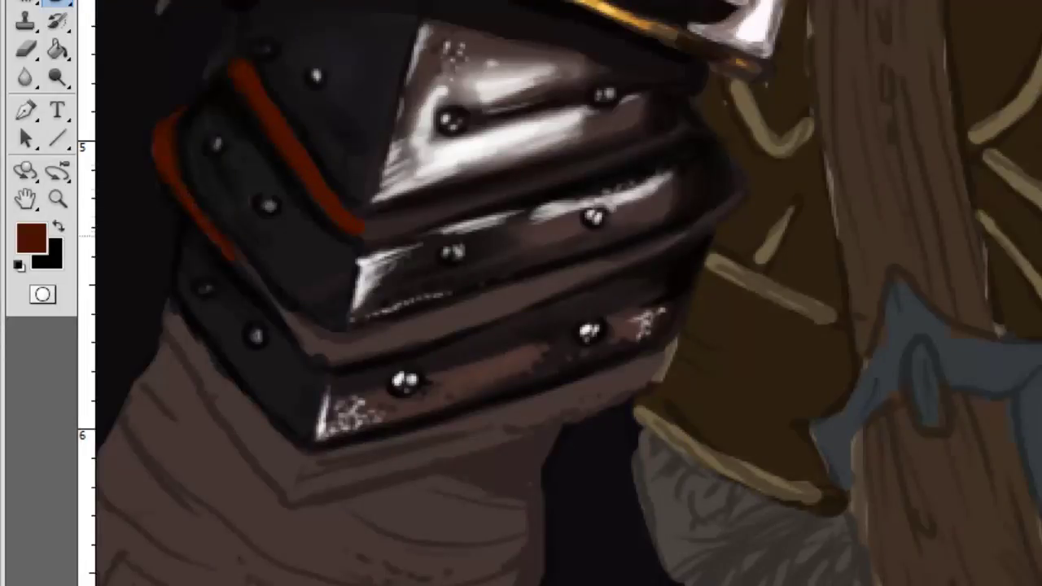
left_click_drag(285, 316, 335, 358)
left_click_drag(167, 308, 305, 498)
left_click_drag(167, 327, 273, 485)
left_click_drag(236, 407, 293, 504)
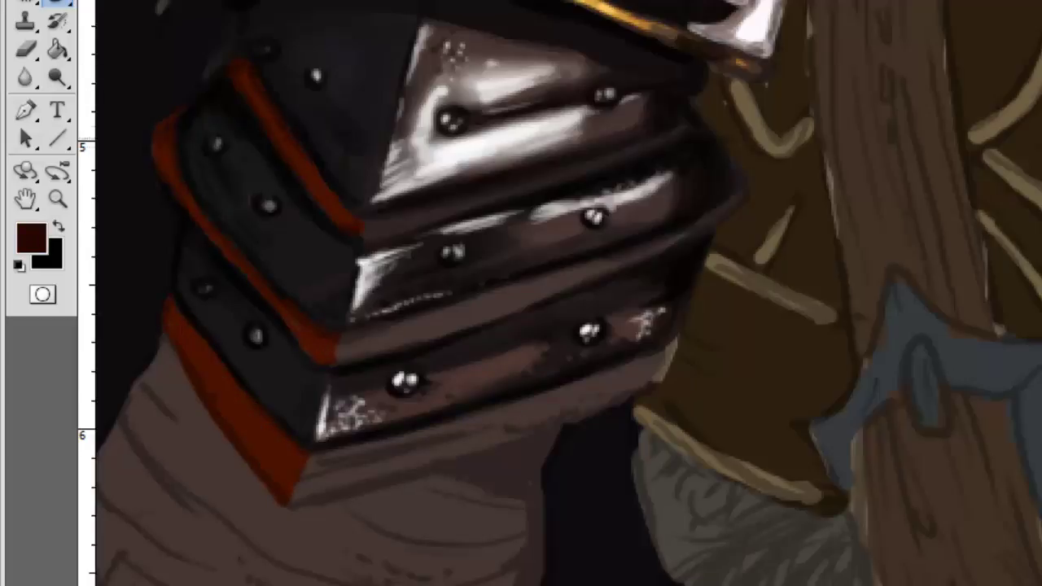
left_click_drag(195, 341, 273, 463)
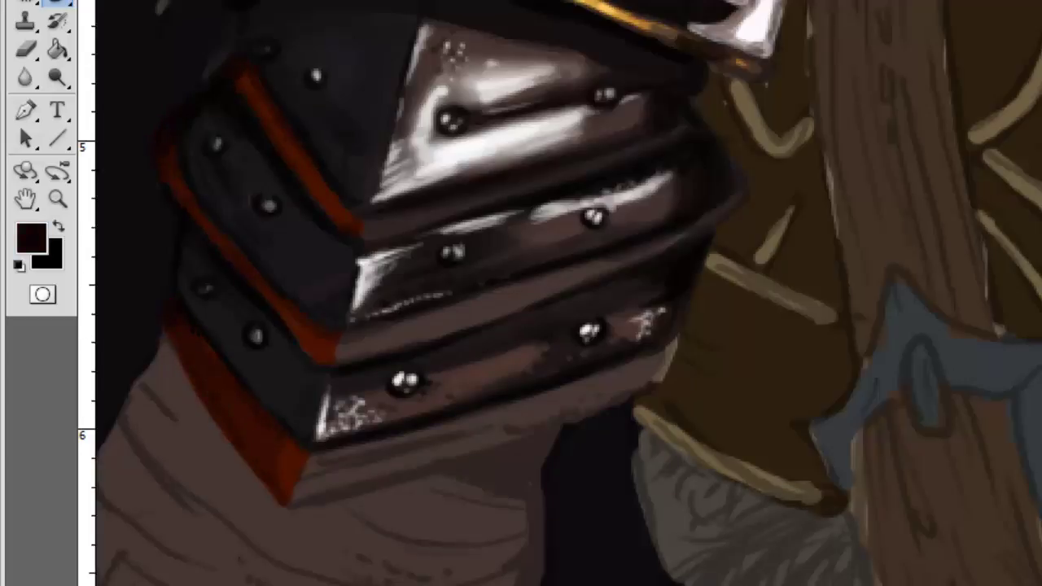
left_click(343, 351, "alt")
Step: Paint orange trim along the lower edges of the upper, middle and bottom plates
scroll(521, 293, "down", 3)
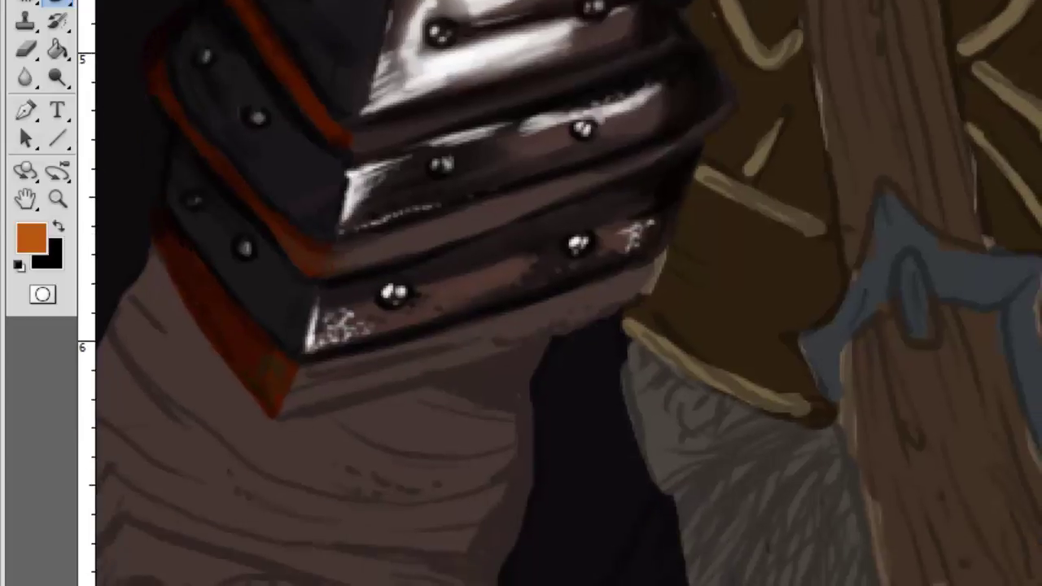
left_click_drag(357, 142, 684, 47)
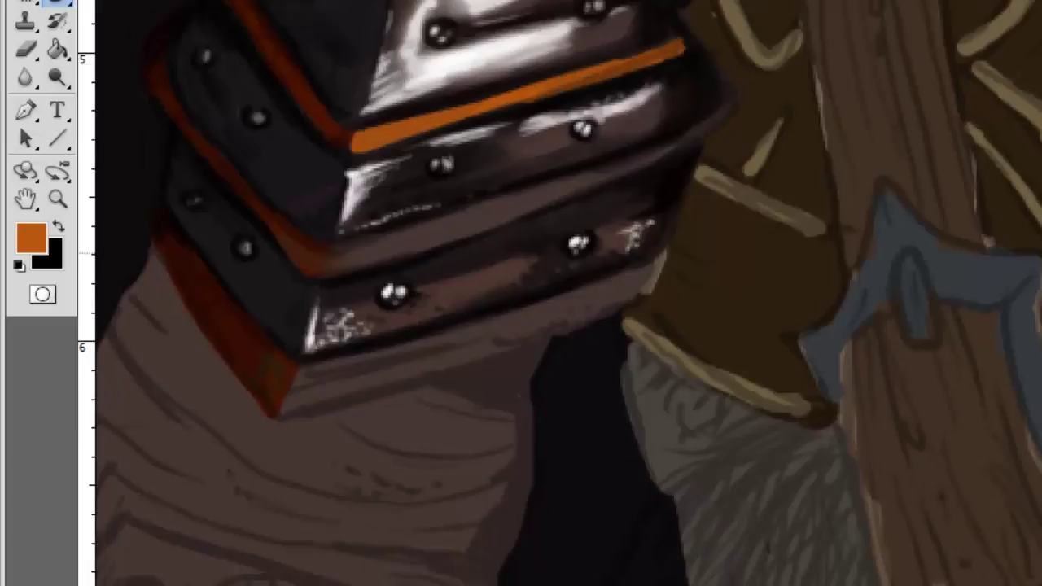
left_click_drag(330, 268, 680, 147)
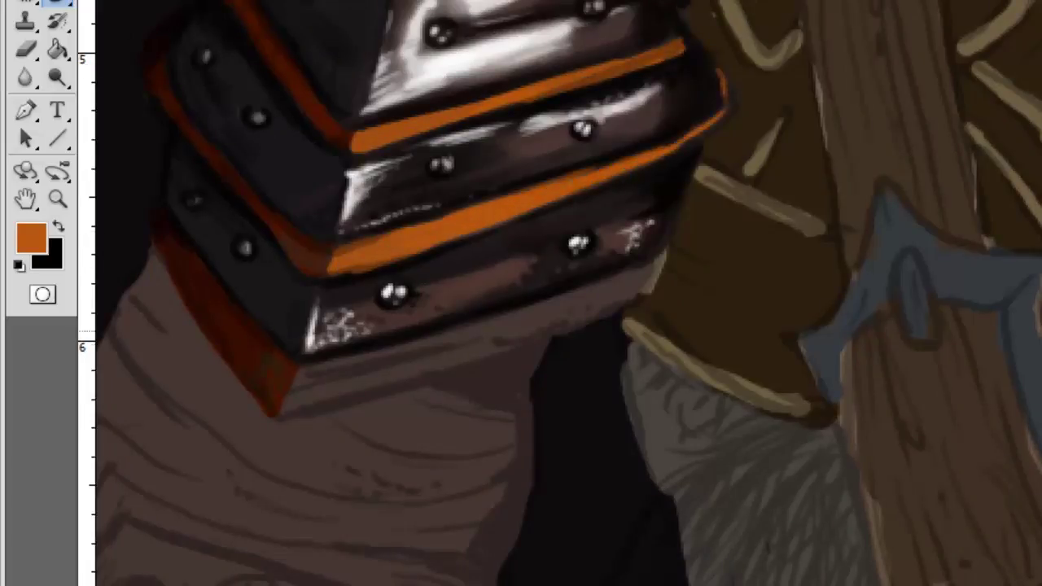
mouse_move(280, 399)
left_mouse_down()
mouse_move(593, 322)
mouse_move(651, 268)
mouse_move(358, 358)
left_mouse_up()
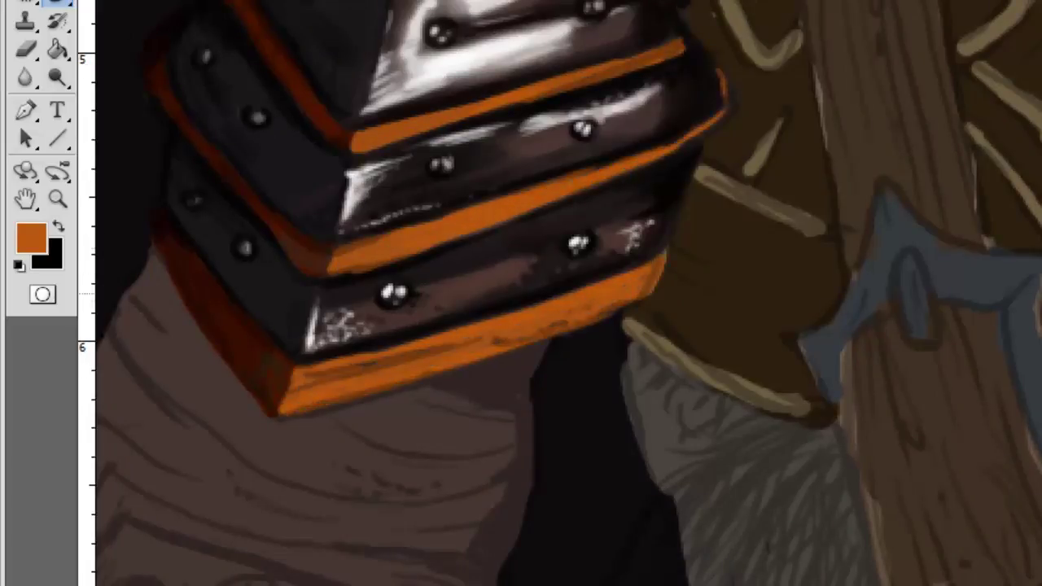
mouse_move(610, 180)
left_mouse_down()
mouse_move(709, 132)
mouse_move(729, 86)
left_mouse_up()
Step: Shade the orange bands with near-black, reddish-brown and dark brown strokes
left_click(375, 163, "alt")
left_click_drag(354, 151, 573, 86)
left_click_drag(663, 158, 729, 73)
left_click(382, 268, "alt")
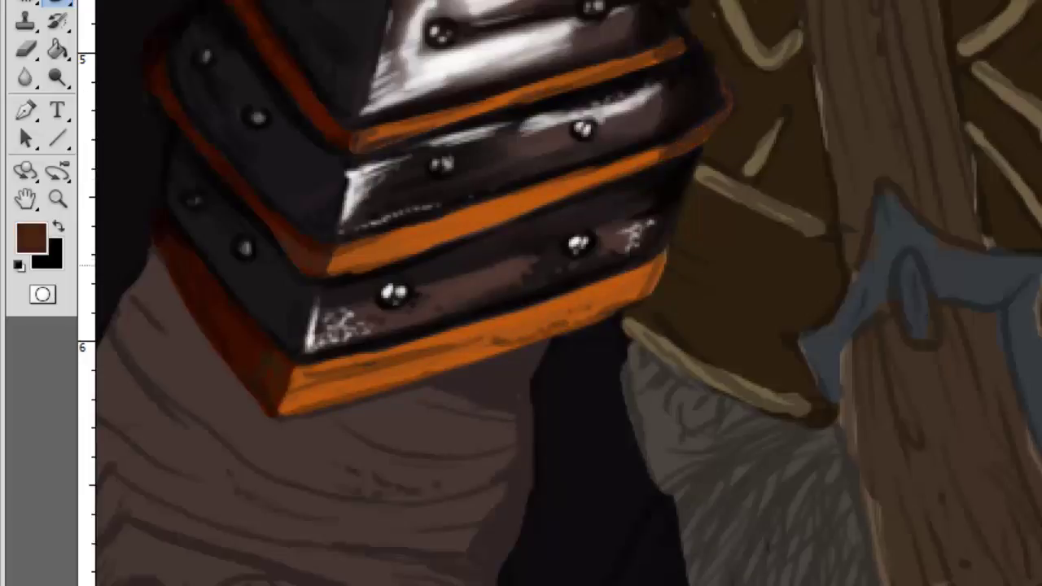
left_click_drag(334, 269, 488, 216)
left_click(220, 325, "alt")
left_click_drag(643, 163, 512, 208)
left_click(635, 330, "alt")
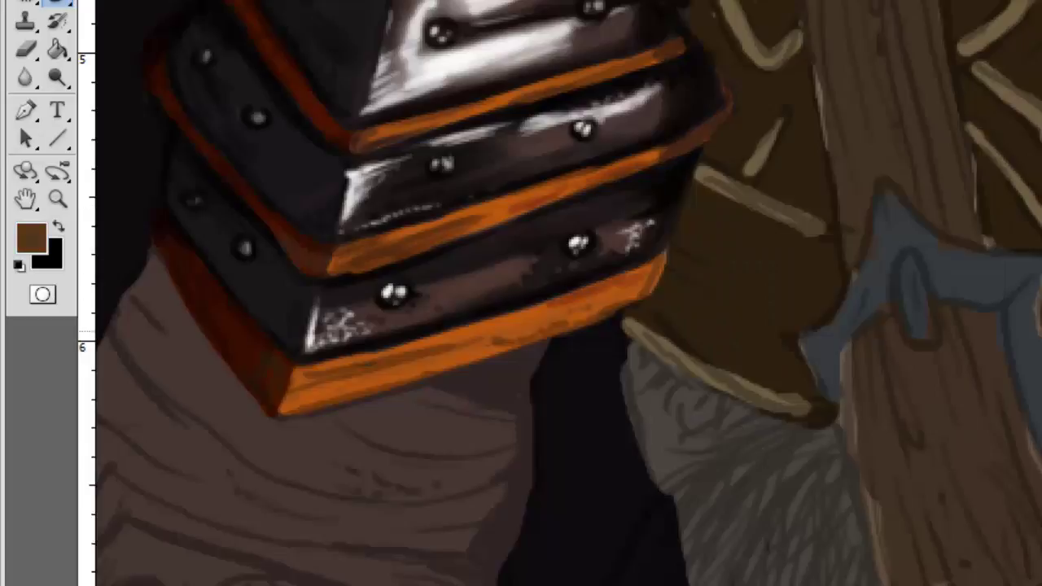
mouse_move(301, 374)
left_mouse_down()
mouse_move(452, 346)
mouse_move(659, 264)
mouse_move(626, 297)
left_mouse_up()
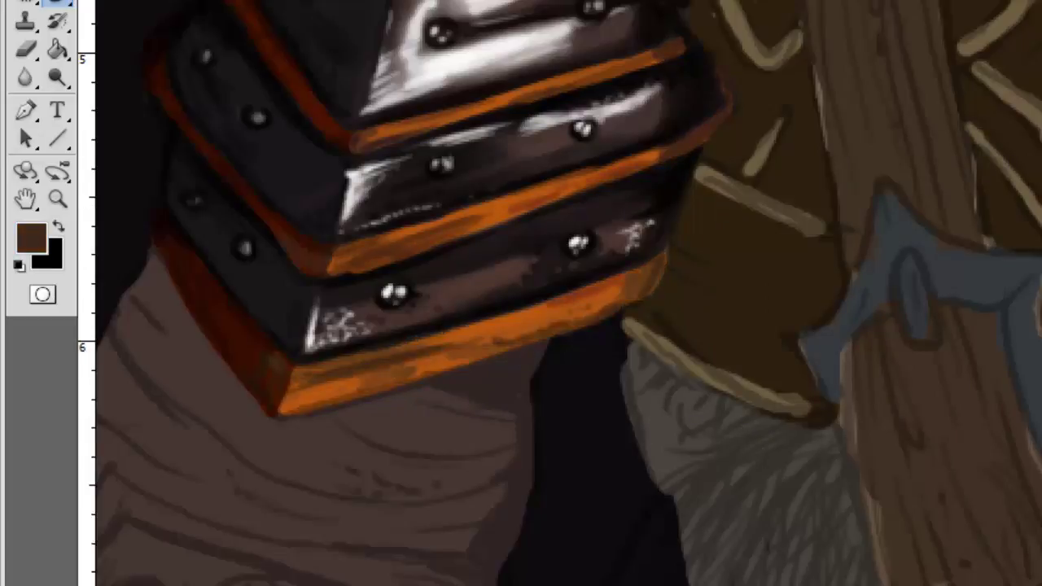
Step: Darken the lower orange band, the right plate edge and the left red-orange edge with near-black
left_click(570, 407, "alt")
left_click_drag(660, 256, 615, 309)
left_click_drag(729, 91, 675, 150)
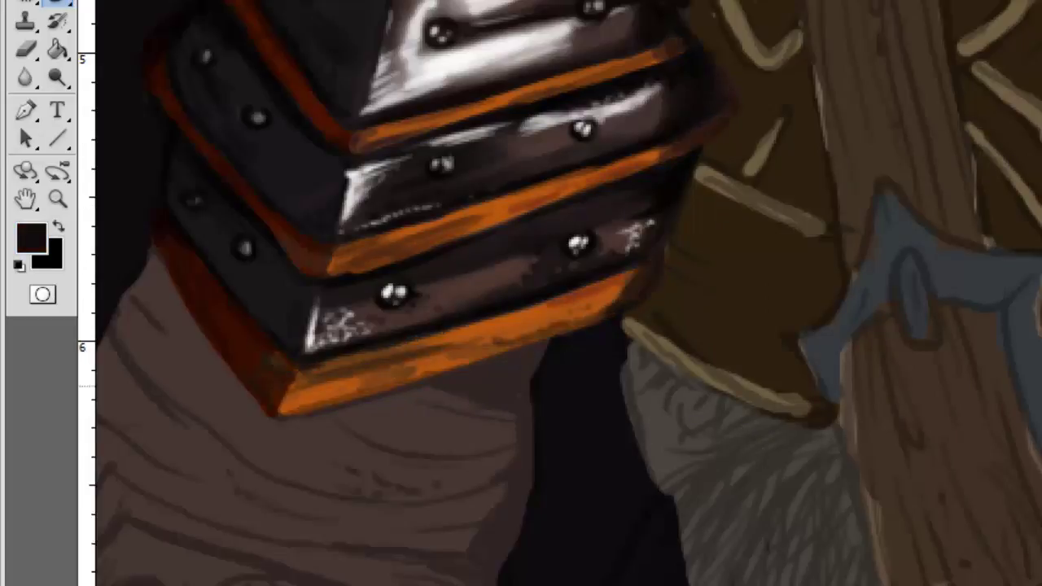
left_click_drag(301, 383, 480, 335)
left_click_drag(627, 281, 570, 320)
right_click(422, 307)
key("Escape")
left_click_drag(464, 337, 527, 322)
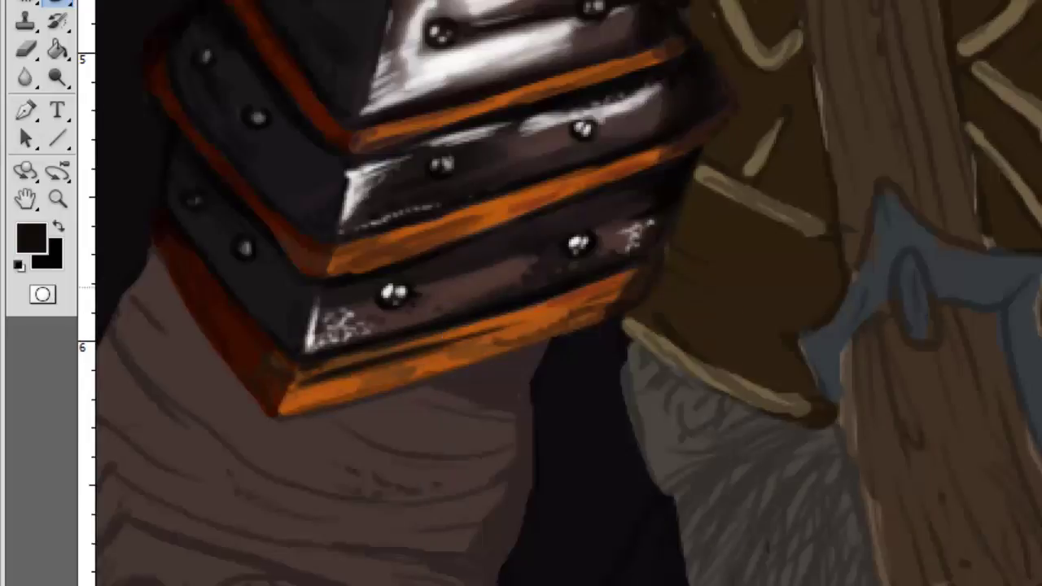
left_click_drag(285, 403, 541, 342)
left_click_drag(439, 358, 603, 319)
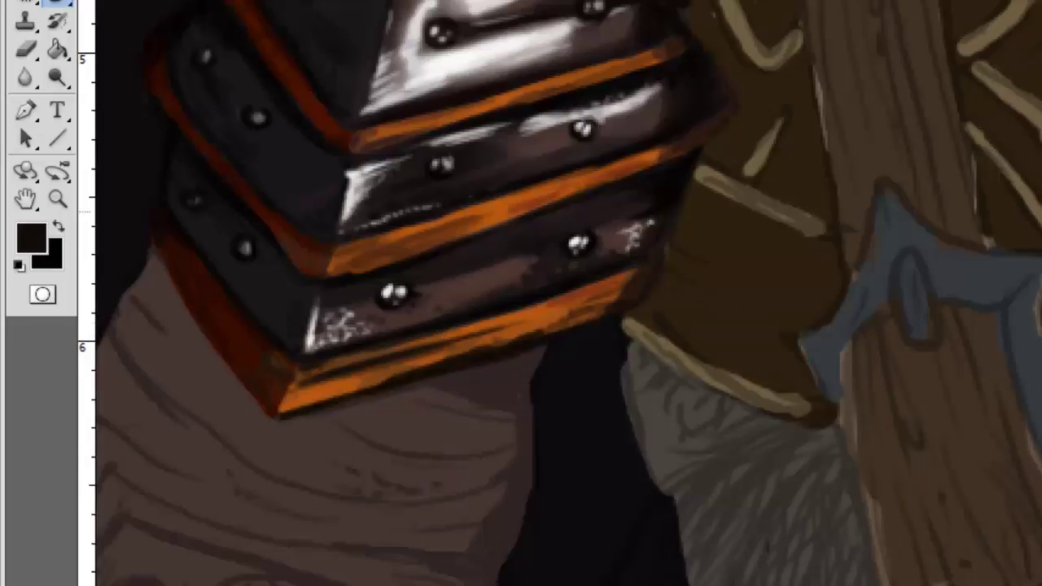
left_click_drag(158, 246, 259, 403)
Step: Reset to default colours and darken the left rivets and plate edge with a different brush
key("d")
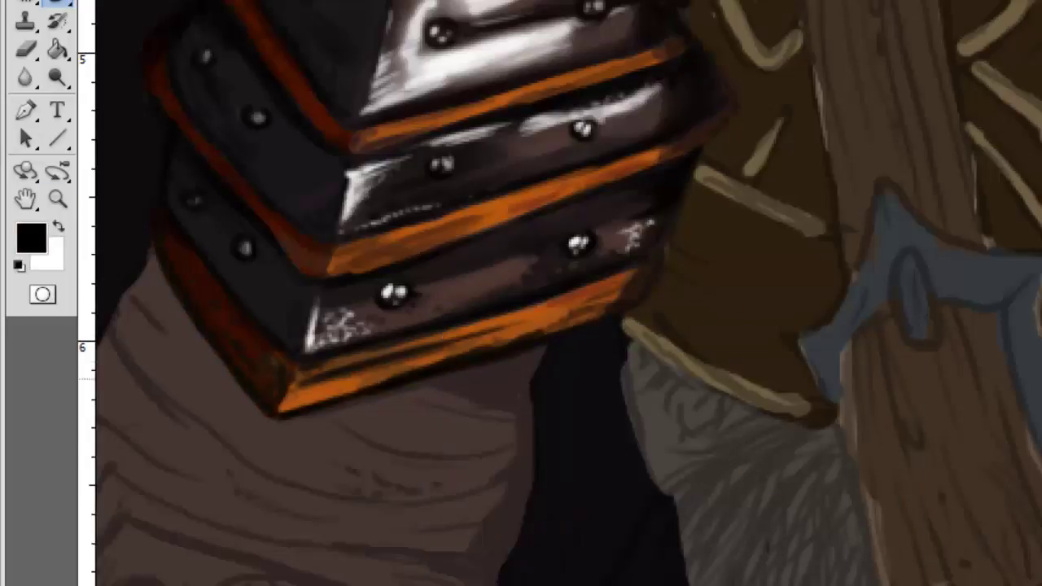
right_click(342, 224)
double_click(383, 490)
left_click_drag(175, 199, 273, 318)
Step: Add yellow highlights along the upper, middle and lower orange bands
key("x")
right_click(619, 272)
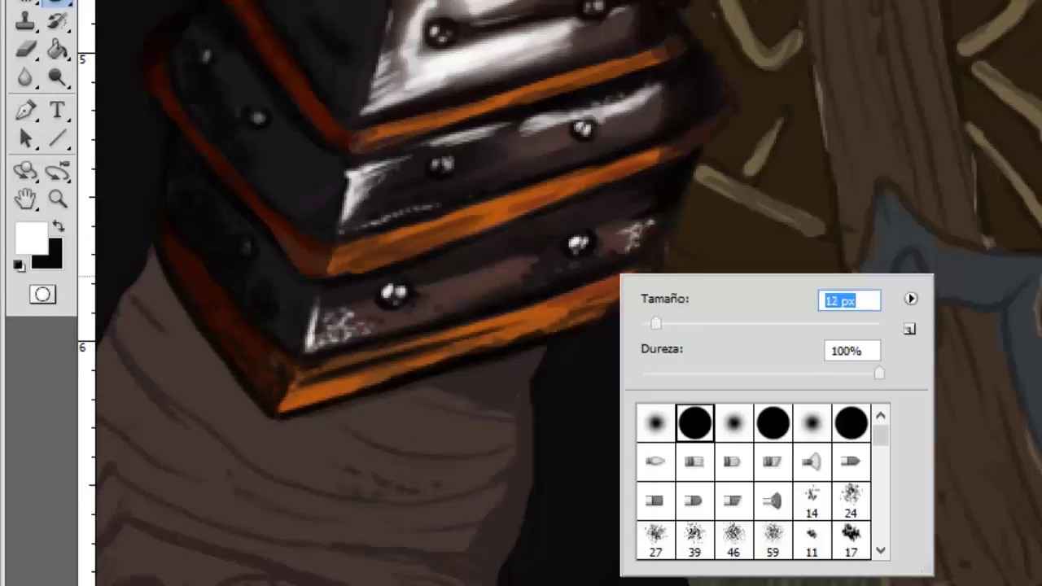
key("Return")
left_click_drag(391, 123, 570, 82)
left_click_drag(456, 104, 664, 49)
left_click_drag(407, 119, 521, 99)
left_click_drag(452, 118, 560, 88)
left_click_drag(366, 235, 525, 191)
left_click_drag(398, 225, 626, 163)
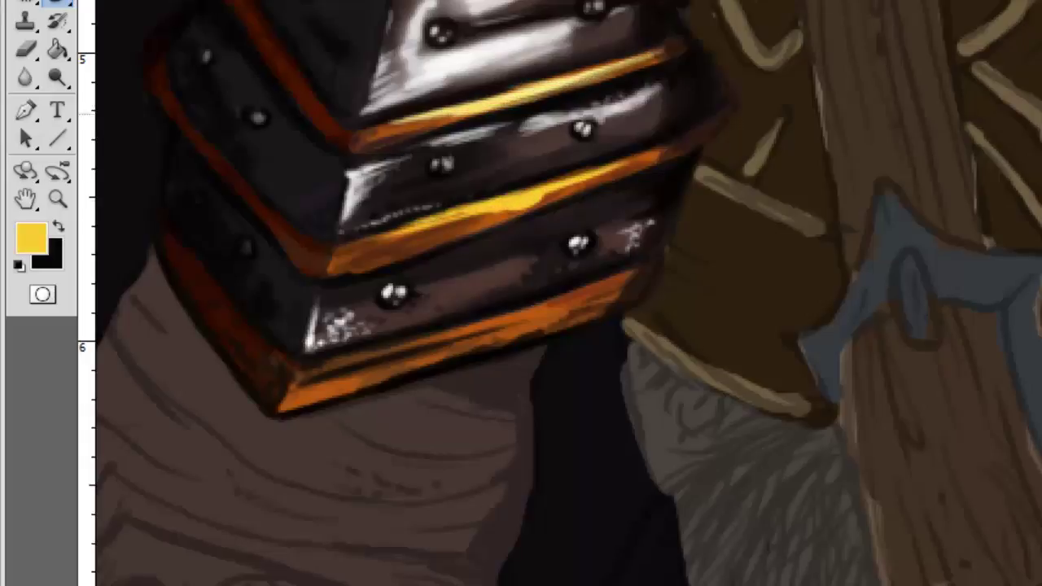
mouse_move(310, 382)
left_mouse_down()
mouse_move(444, 354)
mouse_move(585, 294)
left_mouse_up()
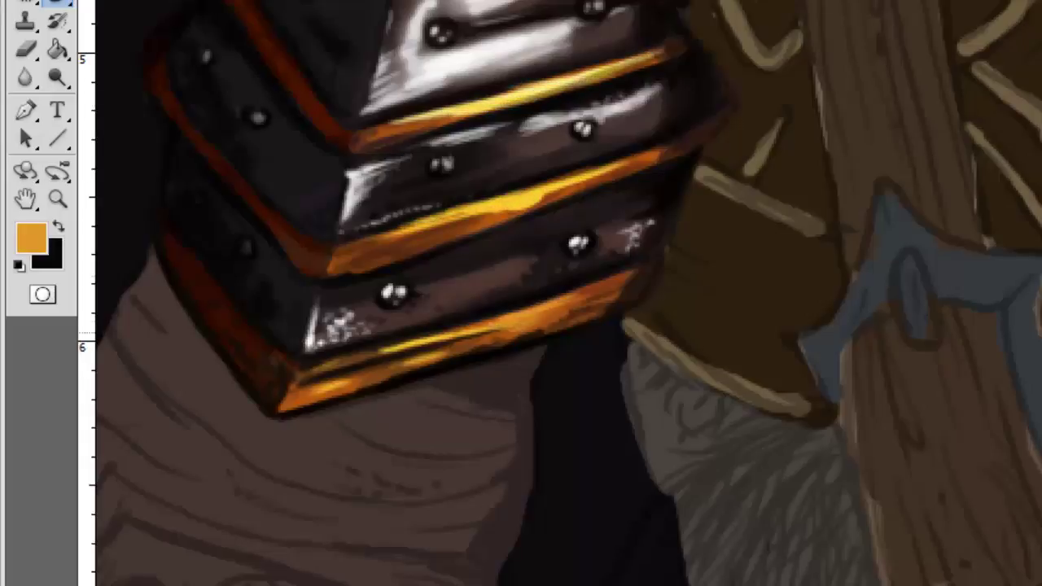
Step: Add pale cream highlights along the middle band's top edge
left_click(501, 96, "alt")
left_click_drag(342, 241, 438, 217)
left_click_drag(403, 225, 552, 186)
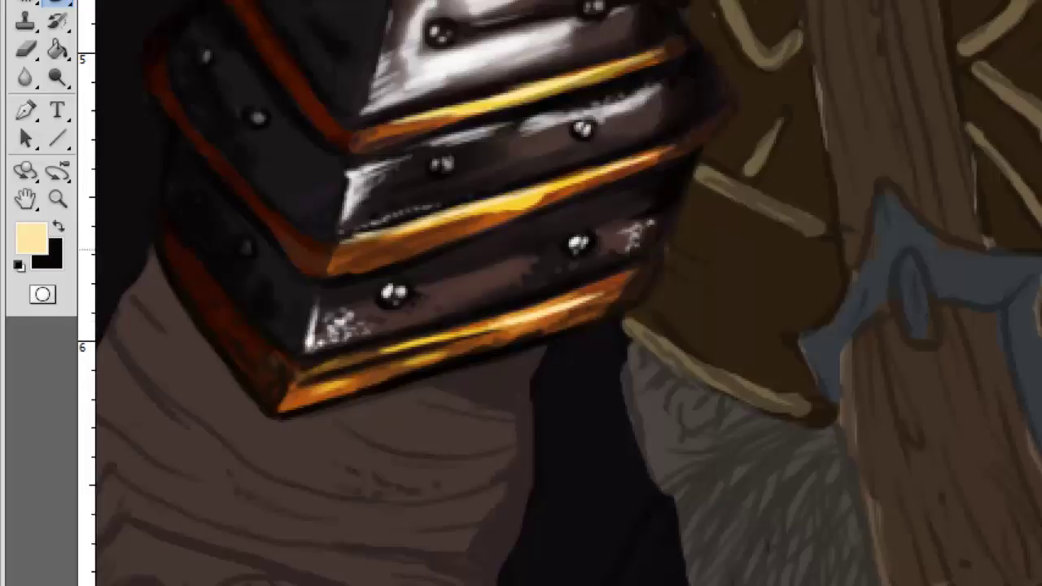
scroll(521, 293, "down", 5)
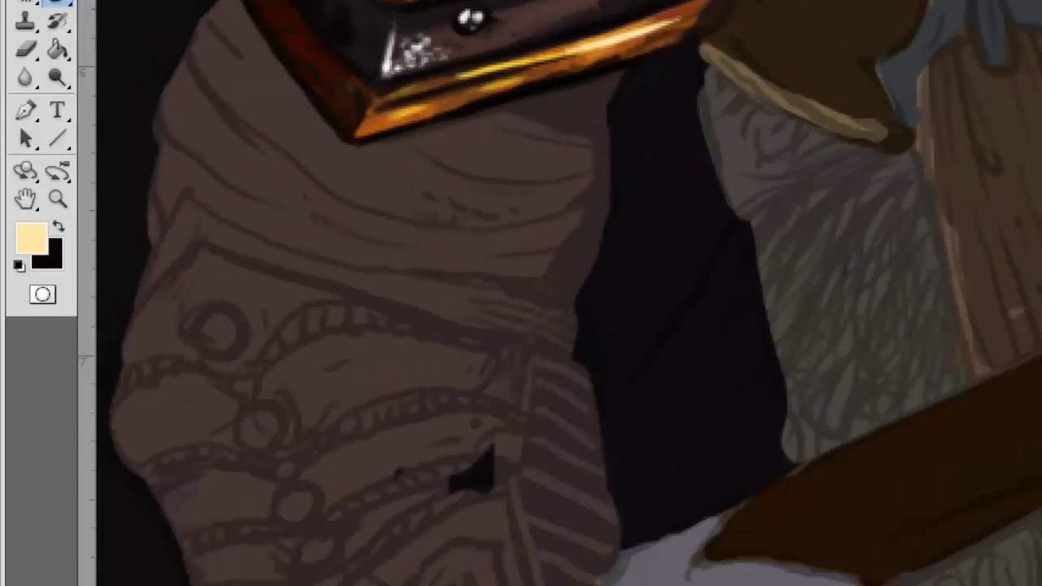
Step: Shade the cloth below the armour with soft dark brown strokes
right_click(529, 155)
scroll(684, 367, "down", 1)
left_click(651, 245, "alt")
left_click_drag(489, 106, 586, 187)
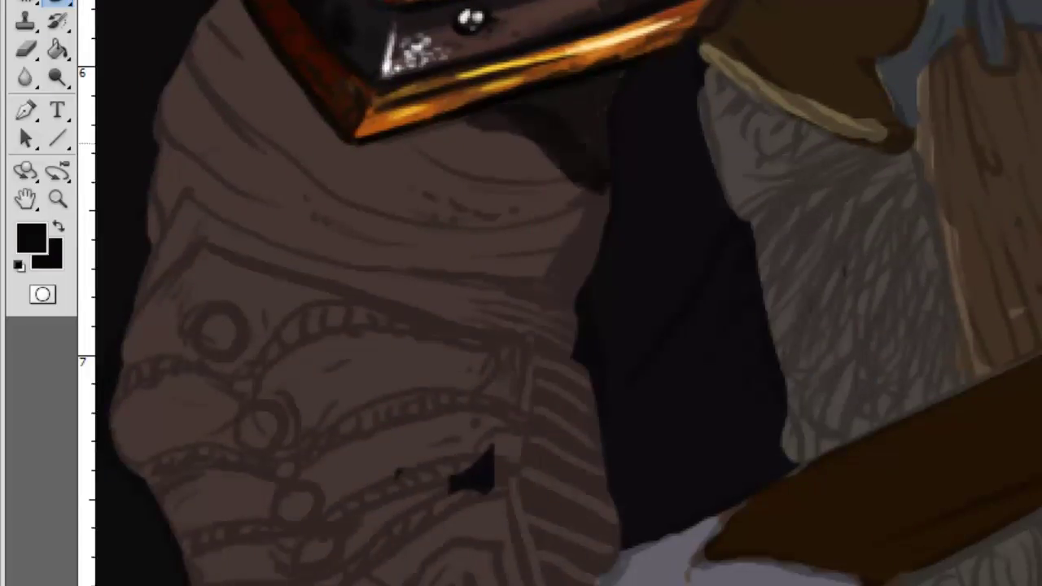
left_click(529, 143, "alt")
left_click_drag(203, 73, 375, 150)
left_click_drag(175, 212, 329, 273)
left_click_drag(155, 269, 260, 322)
left_click_drag(358, 326, 537, 285)
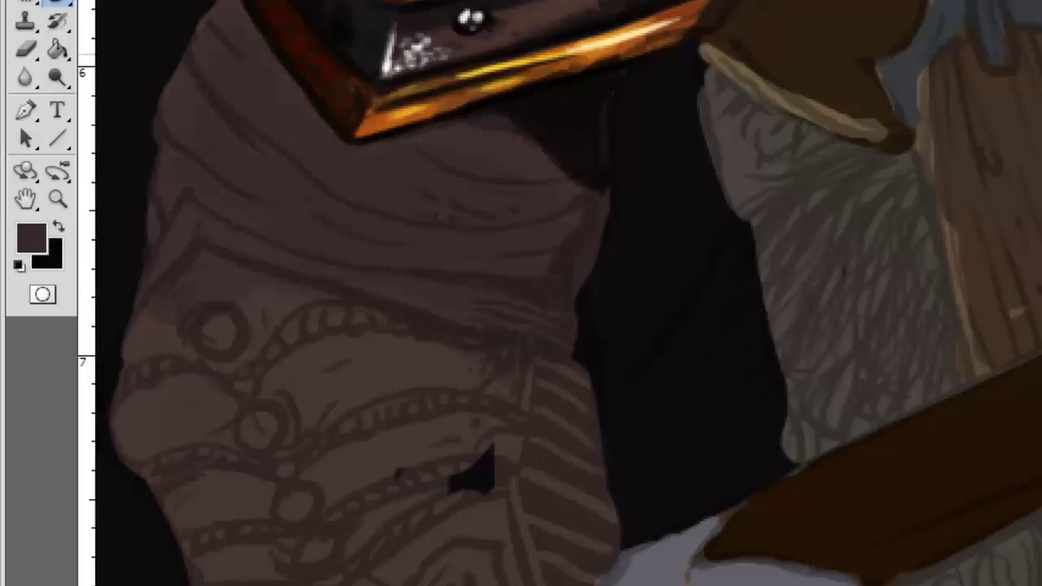
Step: Darken the upper cloth folds with black using a round brush
right_click(509, 262)
left_click(579, 409)
key("Return")
left_click(667, 326, "alt")
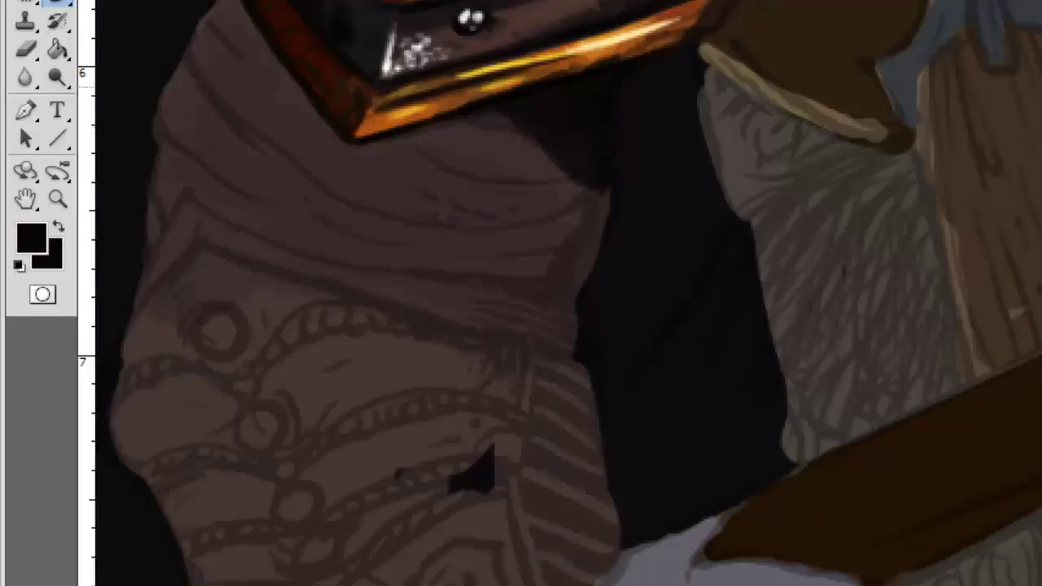
right_click(458, 192)
left_click_drag(456, 138, 211, 236)
left_click_drag(424, 289, 171, 277)
left_click_drag(472, 326, 155, 310)
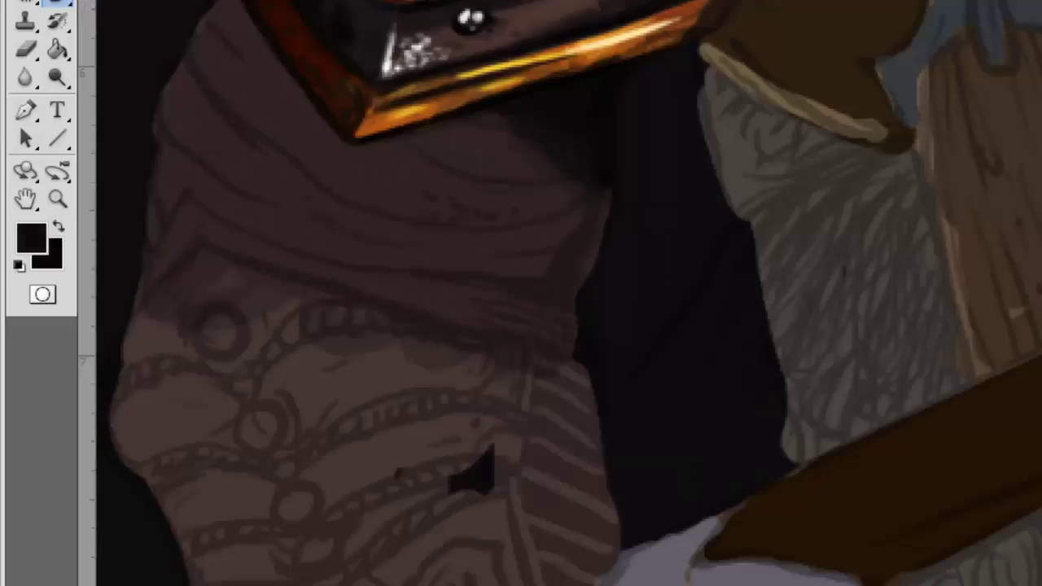
left_click_drag(220, 49, 374, 203)
left_click_drag(383, 220, 521, 232)
left_click_drag(252, 32, 333, 155)
left_click_drag(464, 138, 244, 220)
Step: Deepen shadows along the fold edges and the cloth just below the orange plate
left_click_drag(188, 134, 167, 163)
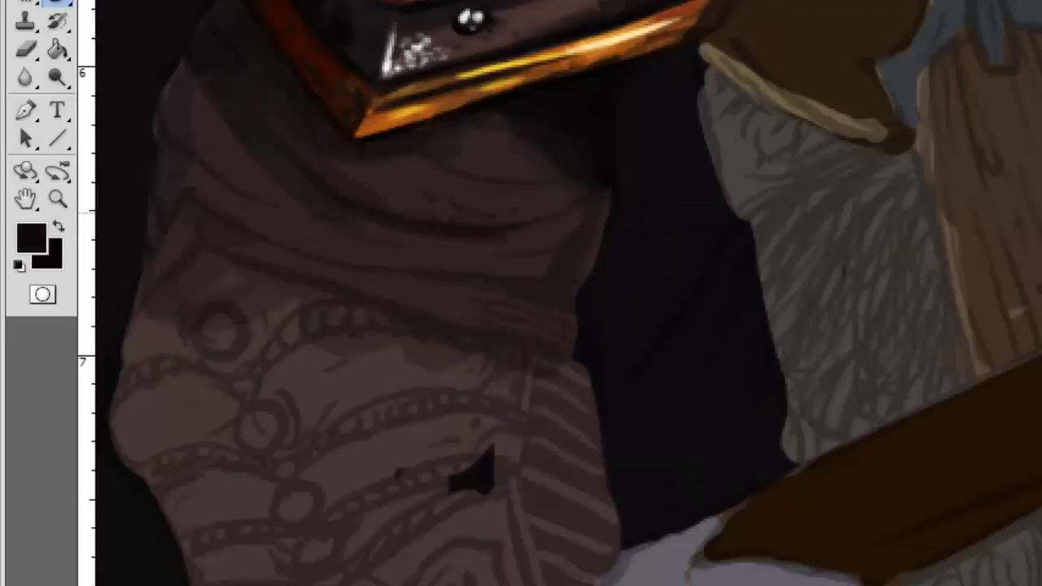
left_click_drag(562, 325, 212, 260)
left_click_drag(480, 220, 586, 309)
mouse_move(464, 171)
left_mouse_down()
mouse_move(570, 203)
mouse_move(537, 293)
left_mouse_up()
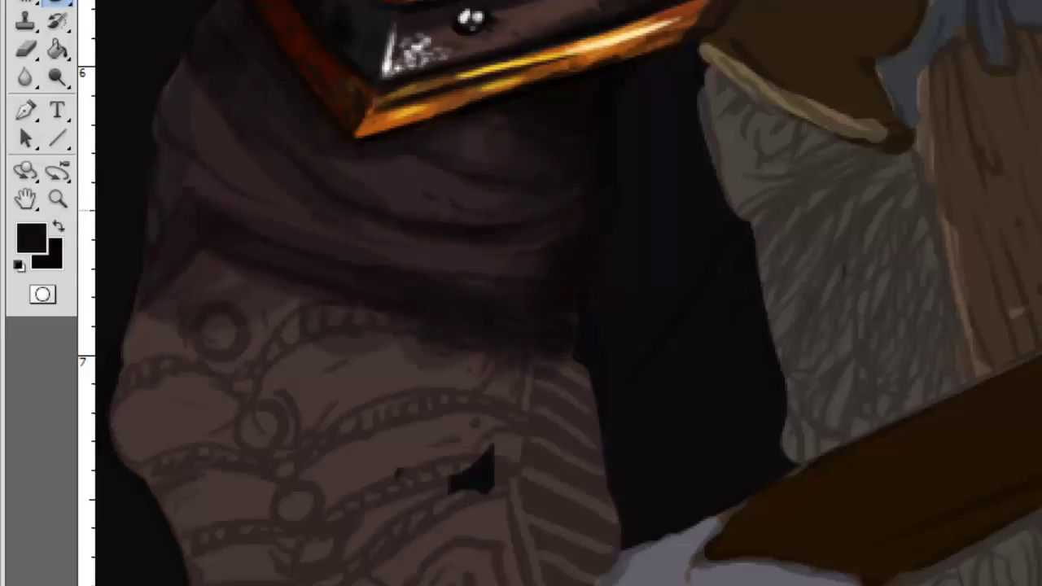
left_click_drag(497, 379, 570, 368)
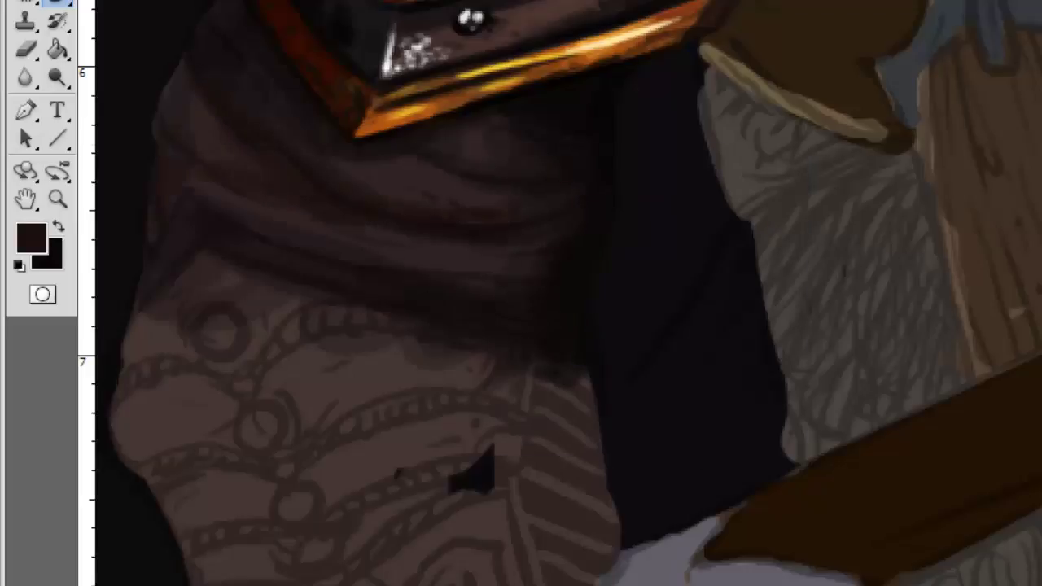
left_click_drag(273, 114, 546, 261)
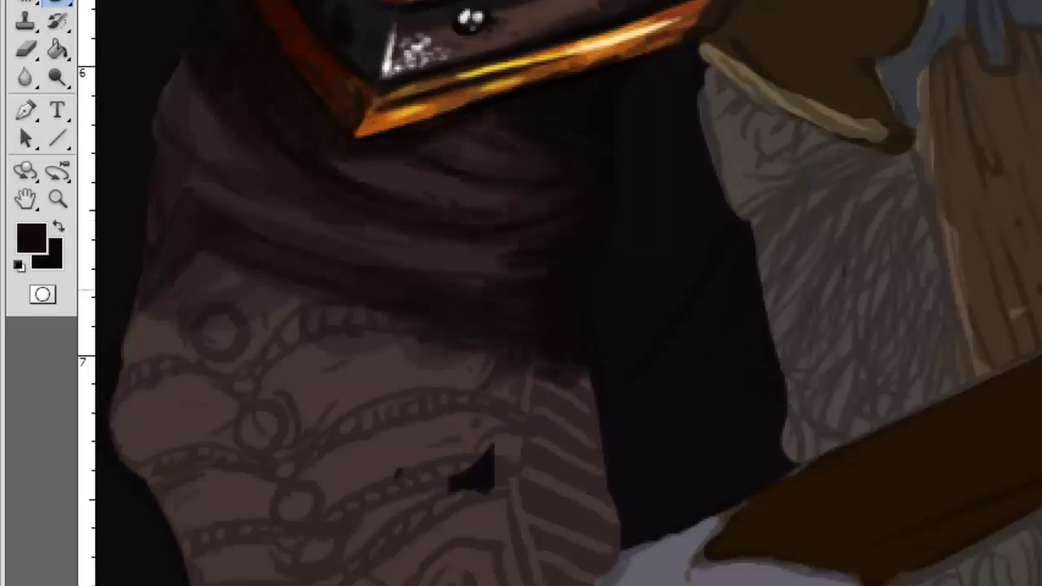
left_click_drag(163, 65, 212, 236)
left_click_drag(183, 204, 395, 261)
Step: Switch to a larger textured brush and reset colours to default black and white
right_click(624, 212)
scroll(757, 415, "down", 5)
left_click(776, 459)
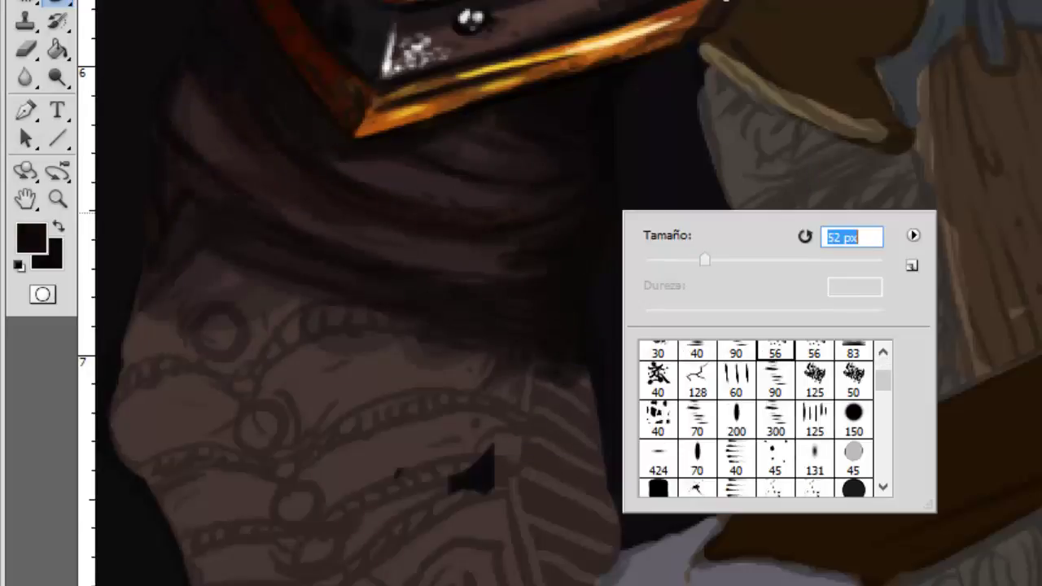
key("Return")
right_click(661, 301)
scroll(794, 504, "down", 2)
key("Return")
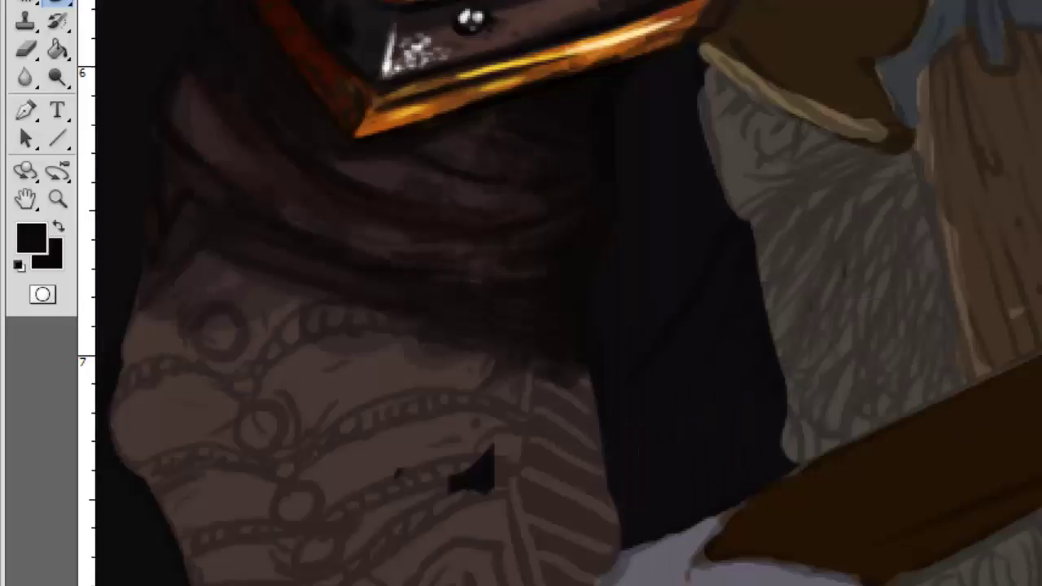
key("d")
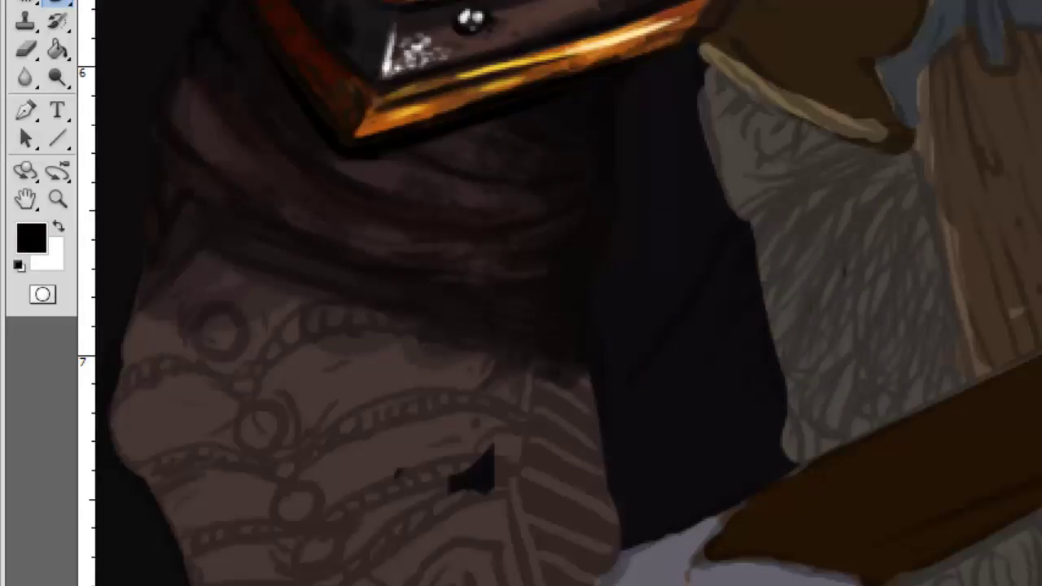
right_click(691, 167)
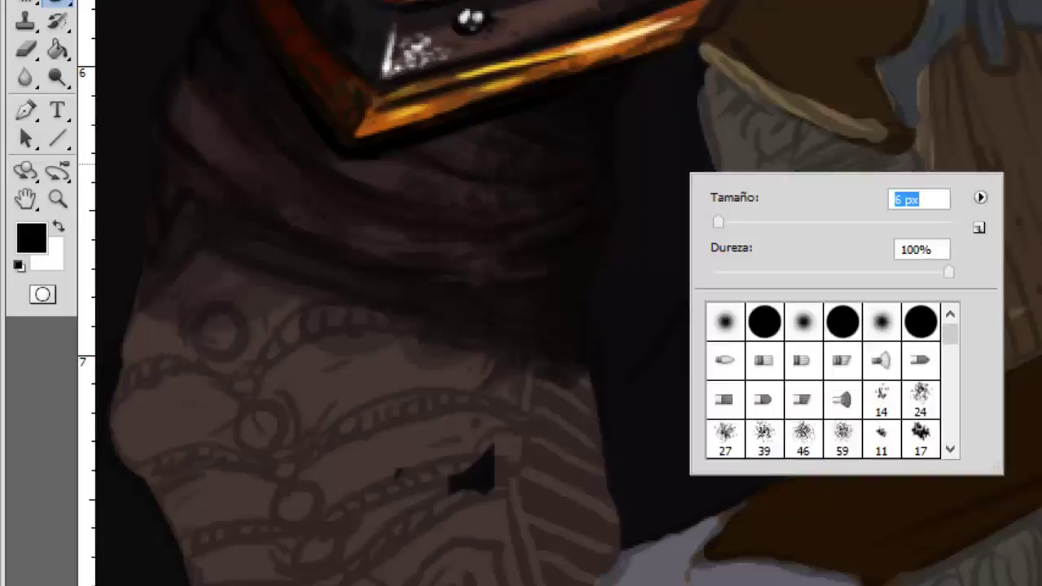
key("Return")
Step: Paint a lighter brown rim along the collar edge, then sample dark and mauve browns
left_click(366, 423, "alt")
left_click_drag(488, 367, 552, 303)
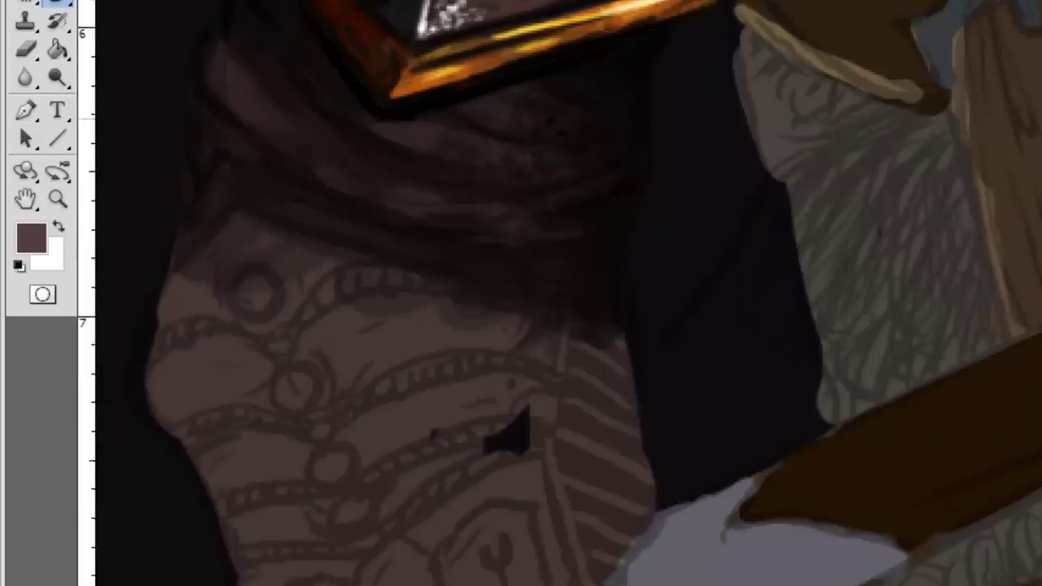
mouse_move(212, 220)
left_mouse_down()
mouse_move(391, 188)
mouse_move(562, 256)
mouse_move(635, 246)
left_mouse_up()
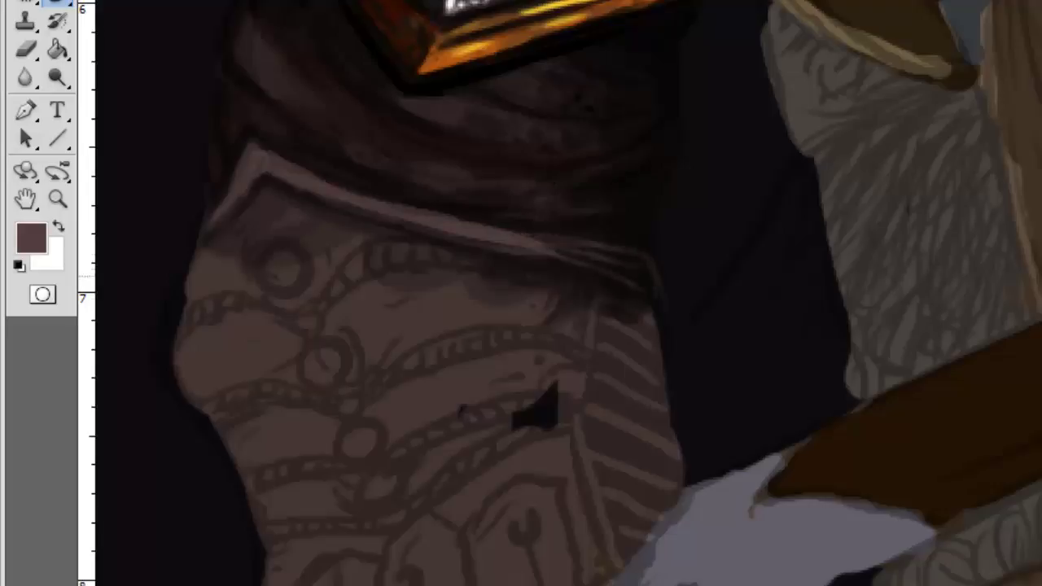
left_click(309, 166, "alt")
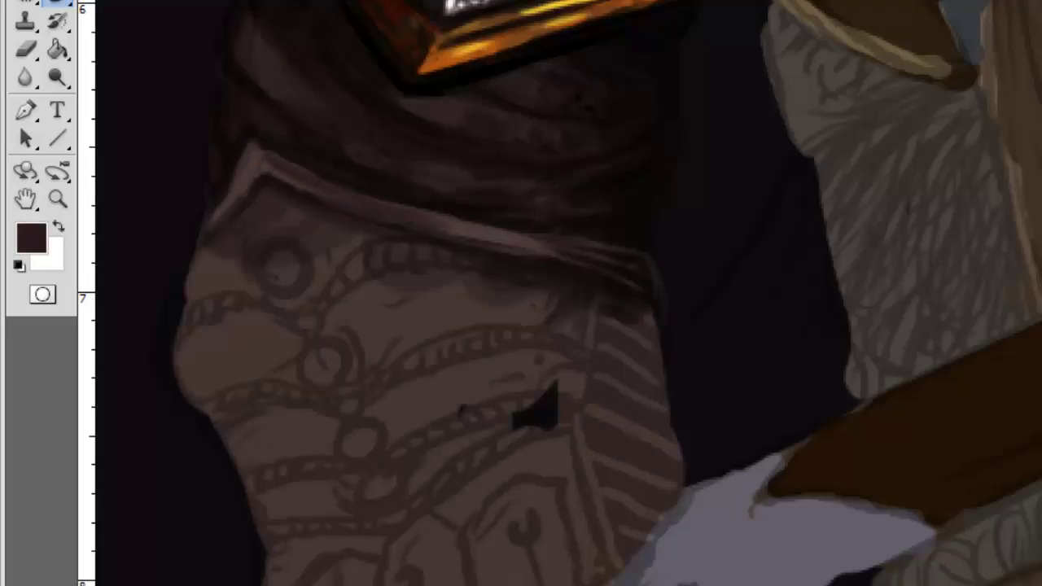
left_click(488, 110, "alt")
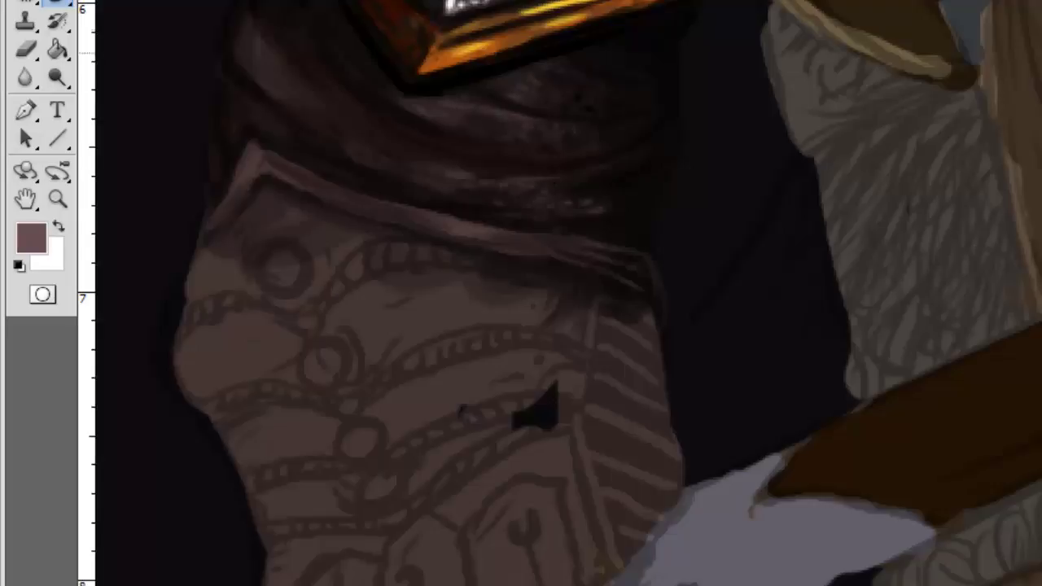
scroll(521, 293, "down", 5)
left_click(456, 74, "alt")
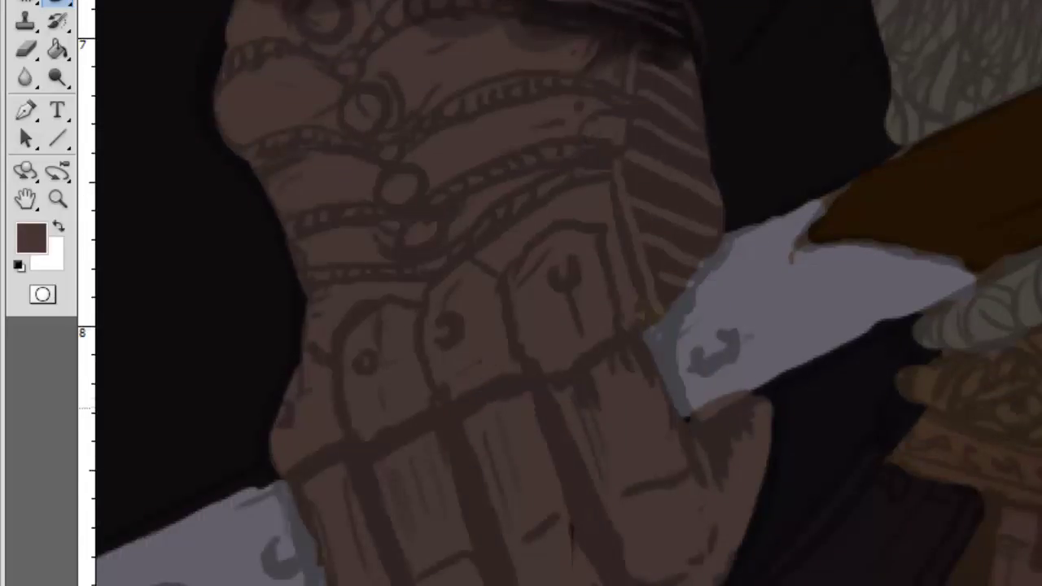
Step: Extend the gauntlet outline toward the blade and paint the upper gauntlet dark
scroll(521, 293, "down", 3)
left_click_drag(488, 570, 757, 423)
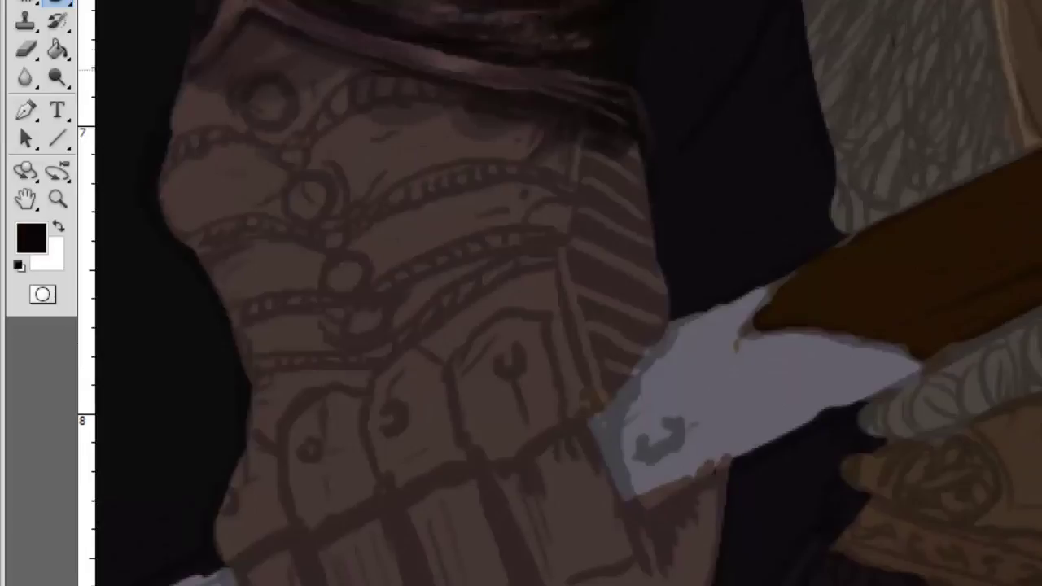
mouse_move(175, 122)
left_mouse_down()
mouse_move(244, 33)
mouse_move(383, 57)
mouse_move(570, 111)
left_mouse_up()
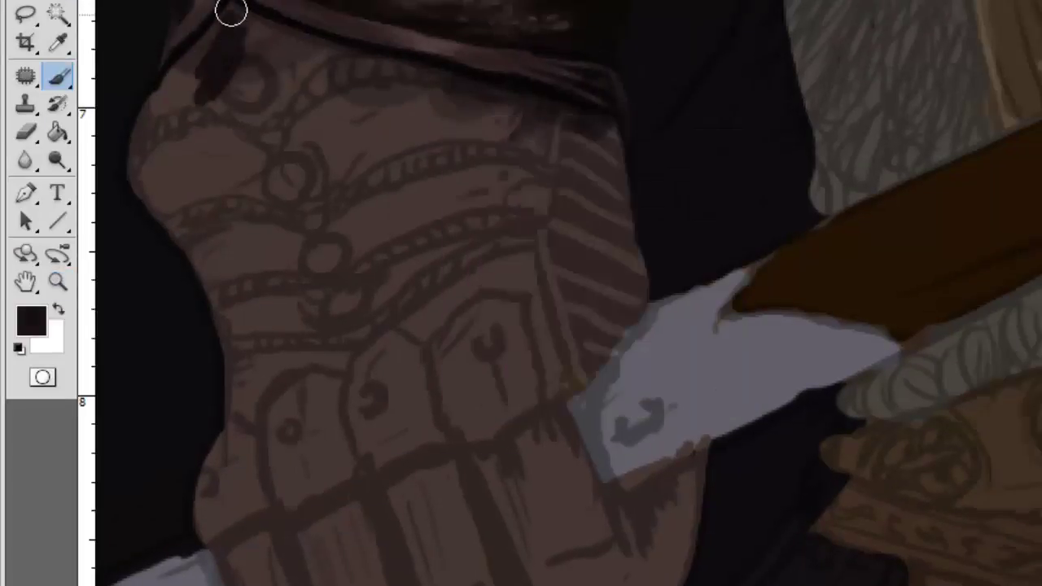
mouse_move(230, 11)
left_mouse_down()
mouse_move(163, 172)
mouse_move(418, 89)
mouse_move(561, 158)
mouse_move(637, 277)
mouse_move(535, 353)
mouse_move(174, 231)
mouse_move(166, 184)
mouse_move(356, 303)
mouse_move(551, 132)
mouse_move(532, 252)
mouse_move(480, 144)
left_mouse_up()
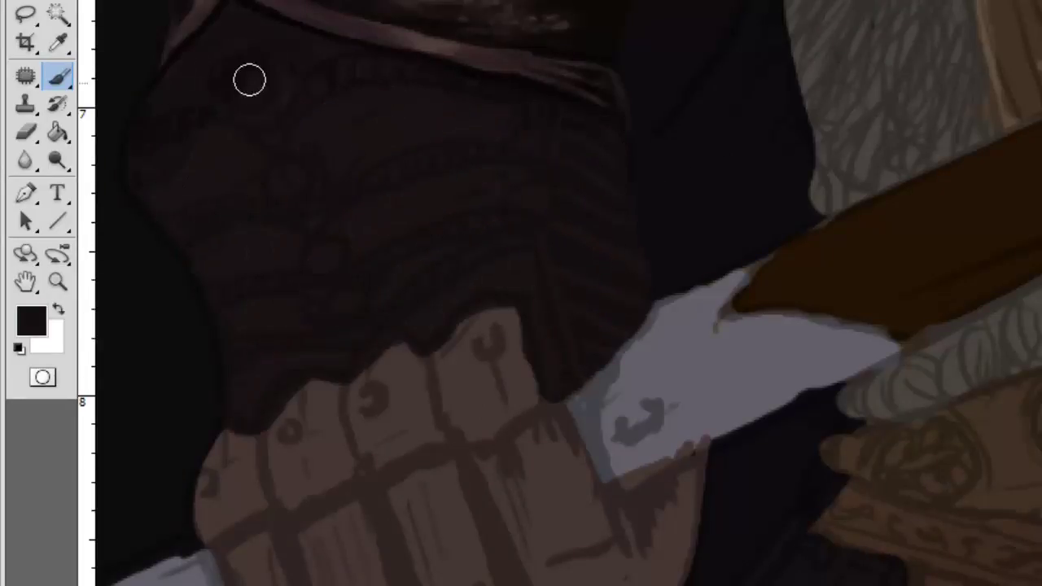
Step: Paint sampled brown bands along the gauntlet's left side, cuff edge and right side
left_click(261, 82, "alt")
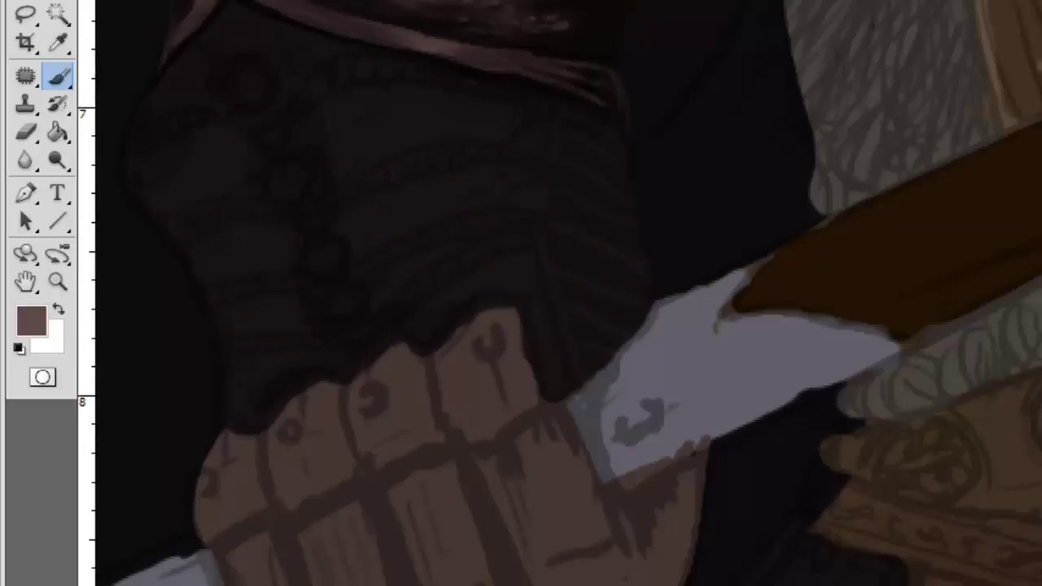
left_click_drag(260, 81, 170, 93)
left_click_drag(244, 187, 202, 139)
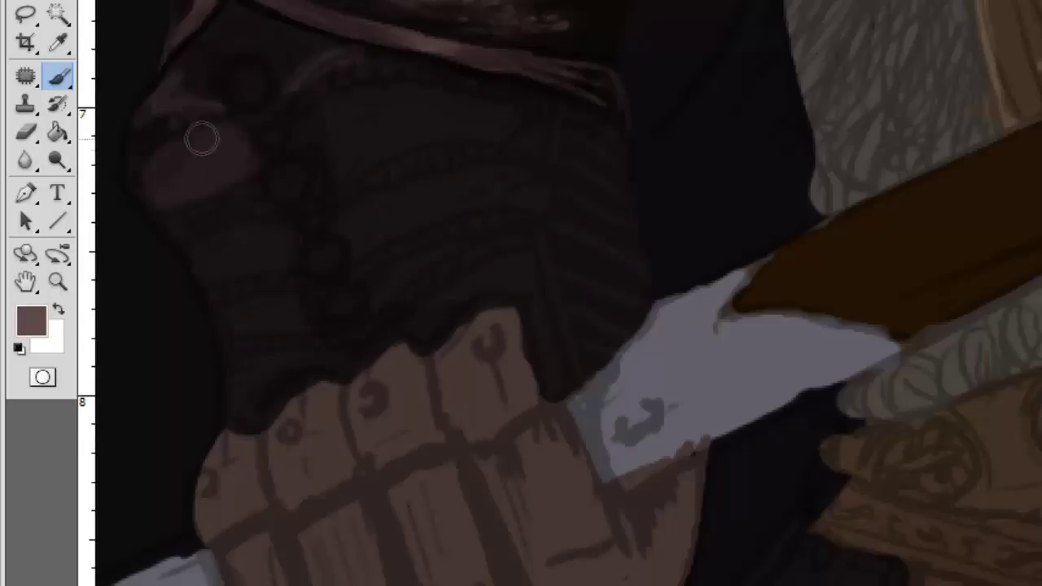
left_click(272, 247, "alt")
left_click_drag(272, 247, 370, 270)
left_click(321, 360, "alt")
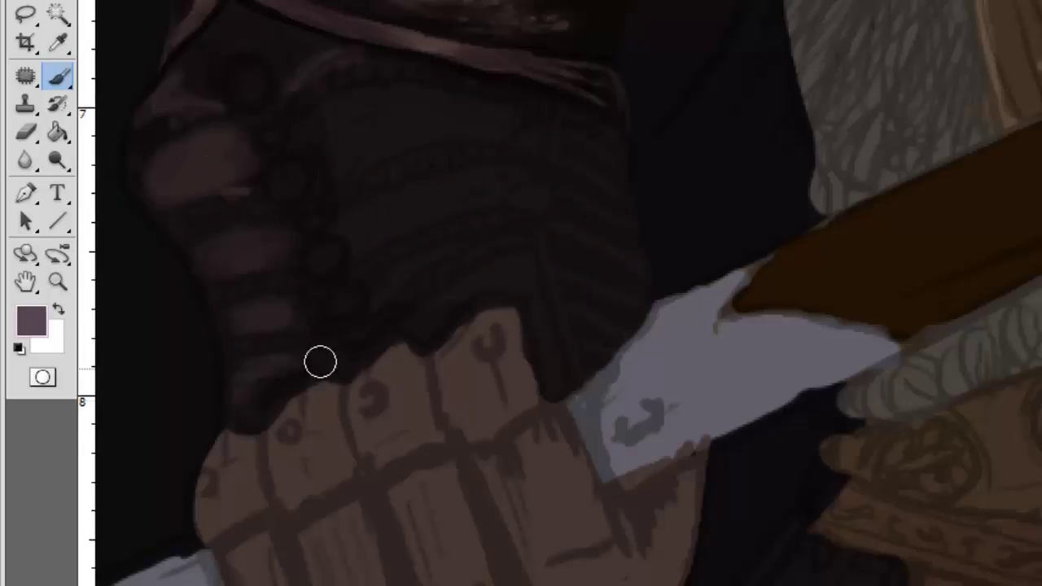
left_click_drag(320, 361, 333, 361)
left_click(453, 302, "alt")
left_click_drag(453, 302, 564, 273)
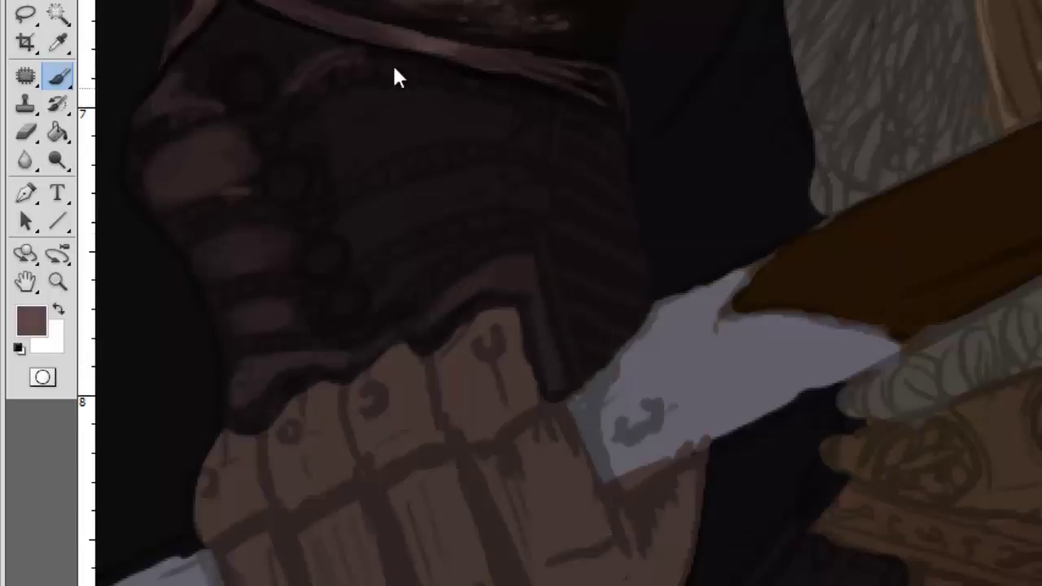
Step: Paint light brown ridges across the gauntlet
left_click_drag(322, 110, 512, 119)
left_click_drag(342, 167, 513, 146)
left_click_drag(341, 227, 521, 175)
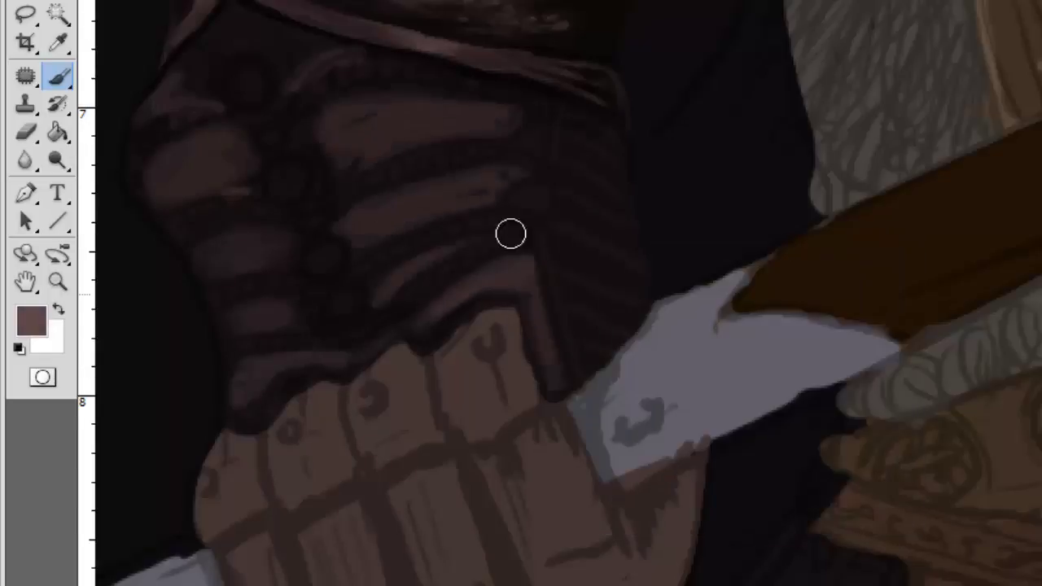
right_click(516, 207)
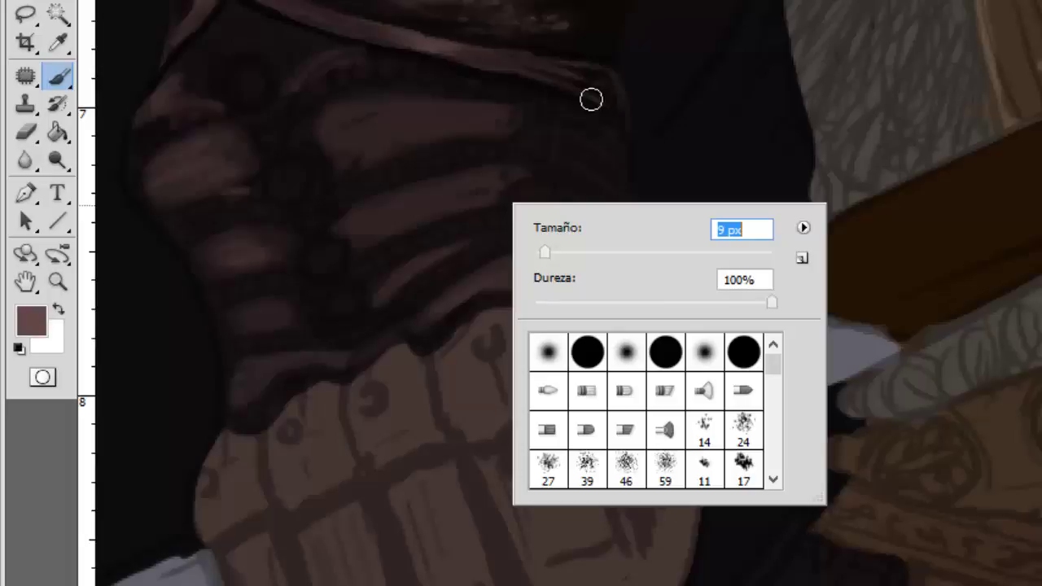
key("Return")
left_click_drag(326, 135, 485, 106)
left_click_drag(358, 221, 487, 172)
left_click_drag(420, 316, 508, 265)
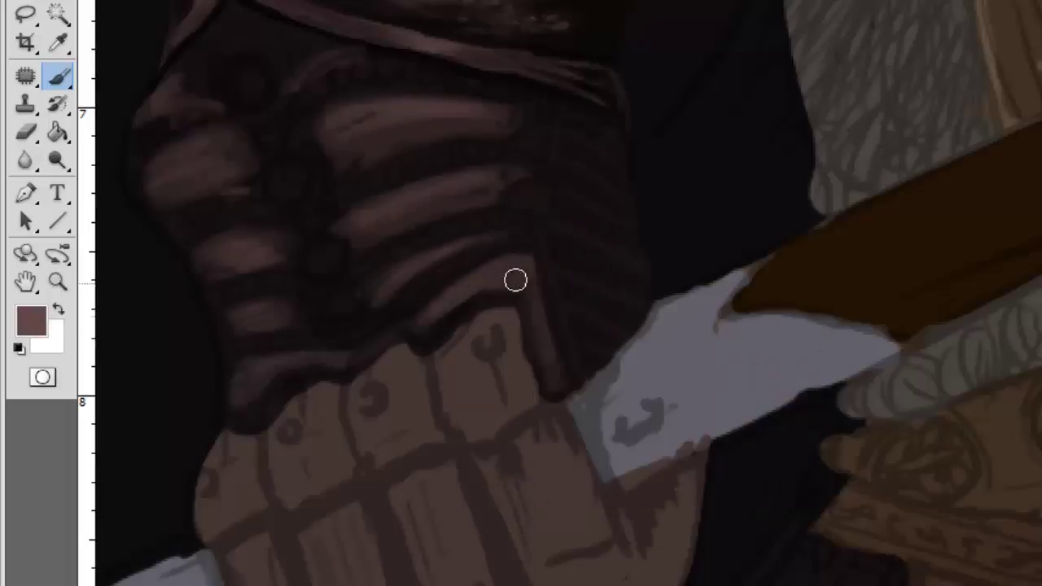
Step: Add light pink highlights along the left and lower ridges
left_click_drag(163, 191, 236, 159)
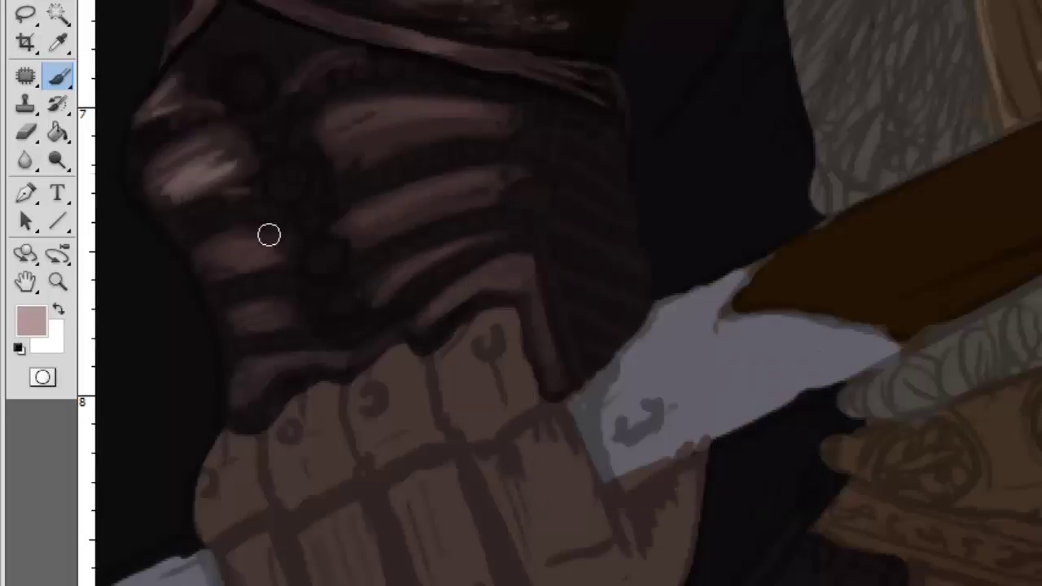
left_click_drag(277, 238, 214, 265)
left_click_drag(281, 313, 228, 330)
left_click_drag(375, 207, 480, 175)
left_click_drag(424, 305, 521, 269)
left_click_drag(326, 359, 260, 372)
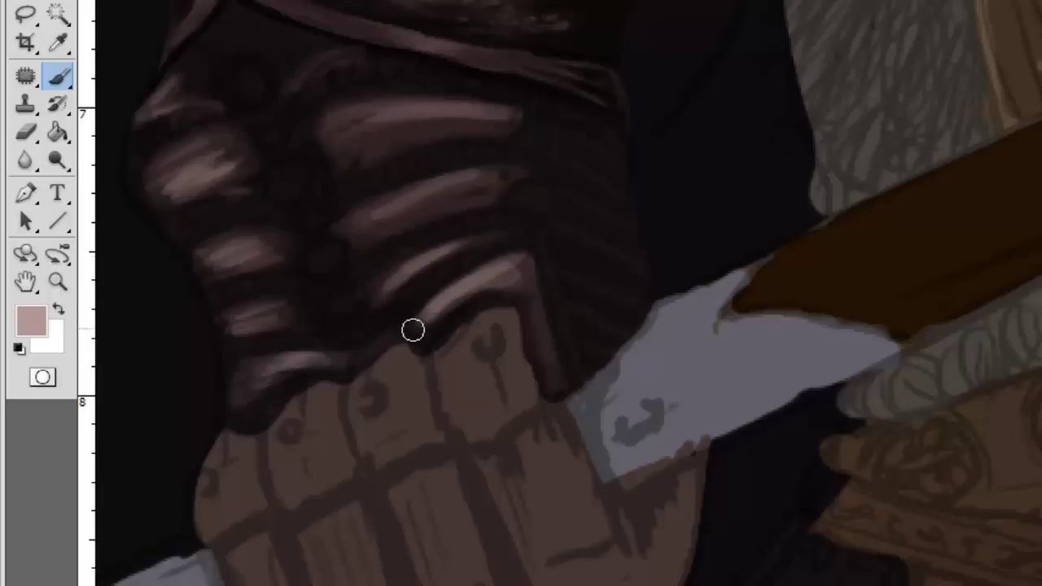
left_click_drag(412, 331, 521, 315)
Step: Sample near-black and darken the light bands' lower edges and the right-hand bands
left_click(538, 190, "alt")
left_click(299, 39, "alt")
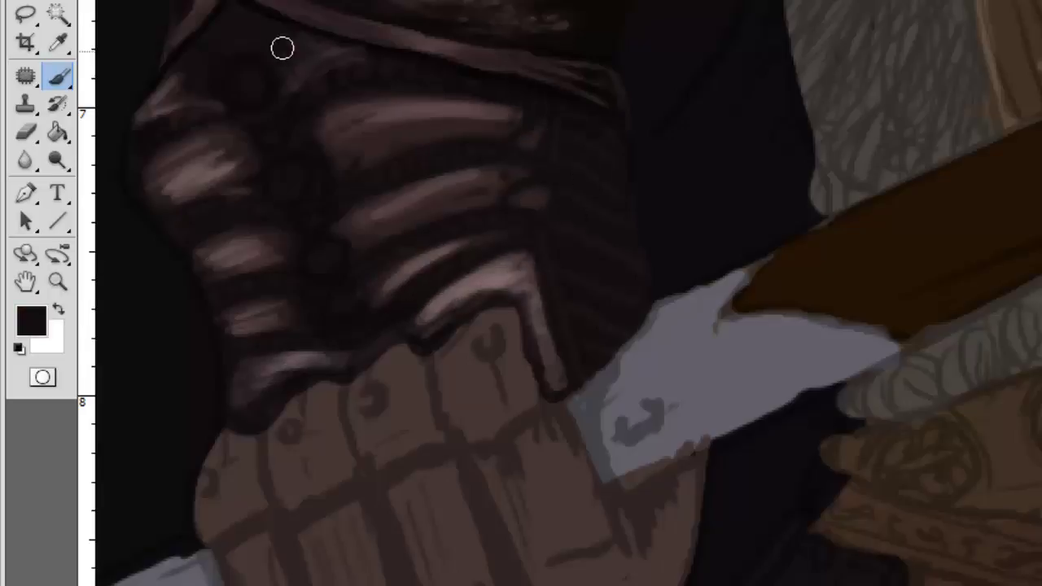
right_click(325, 92)
right_click(432, 107)
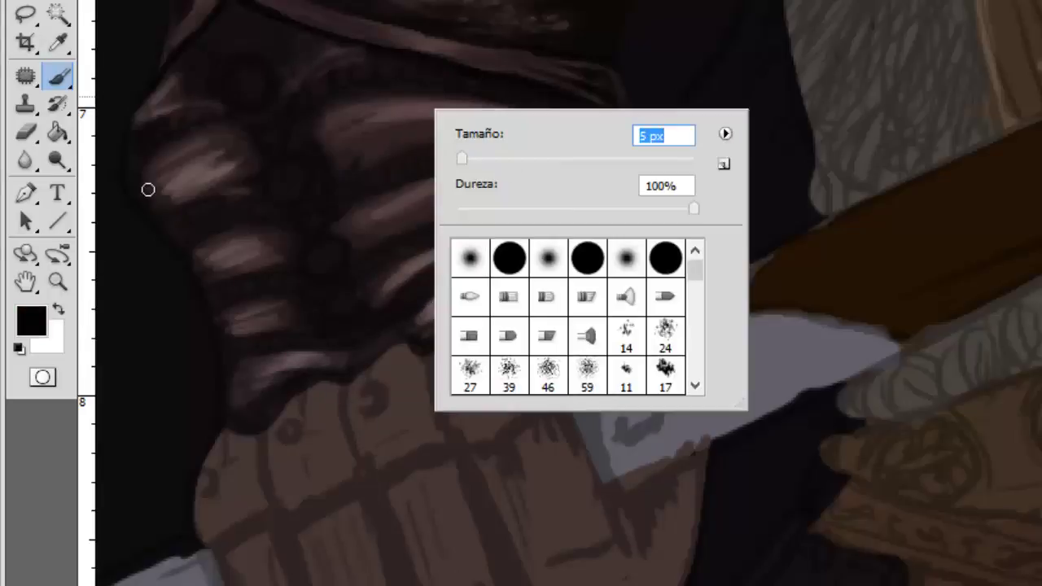
left_click(152, 184)
left_click_drag(246, 186, 183, 207)
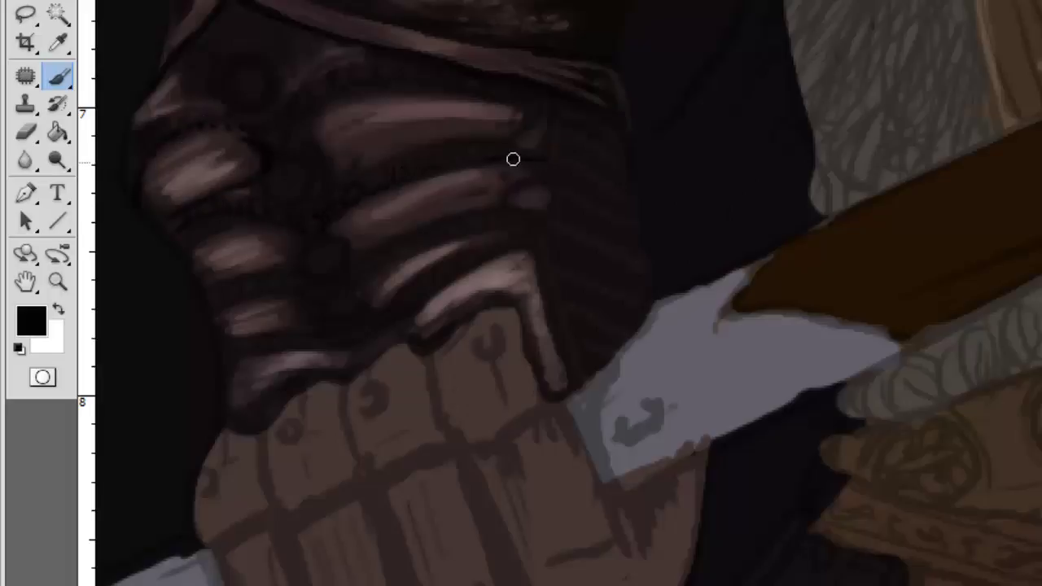
left_click_drag(508, 192, 532, 221)
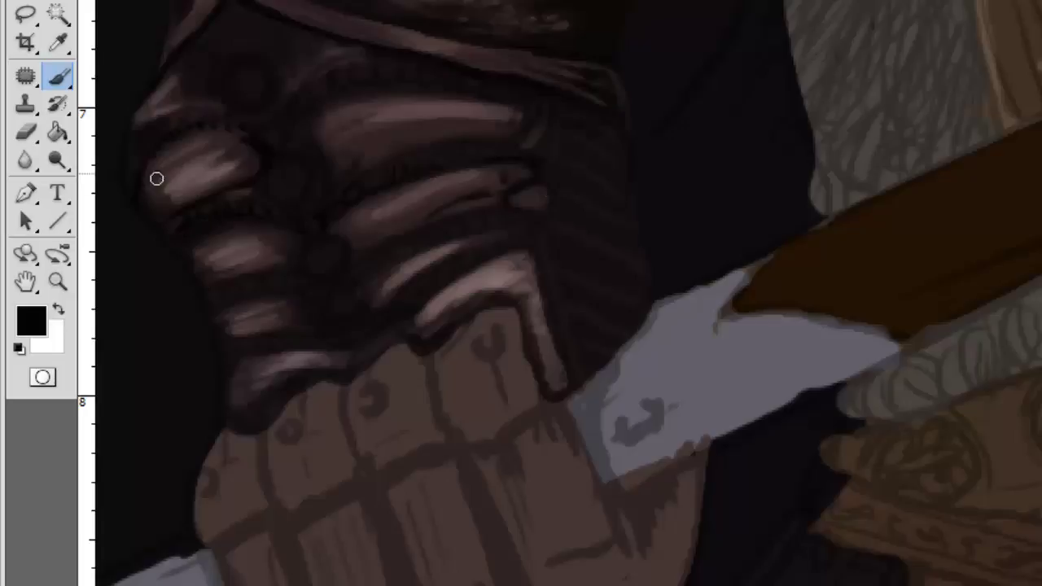
Step: Paint dark rib stripes down the sleeve's right edge and darken its left edge
right_click(231, 332)
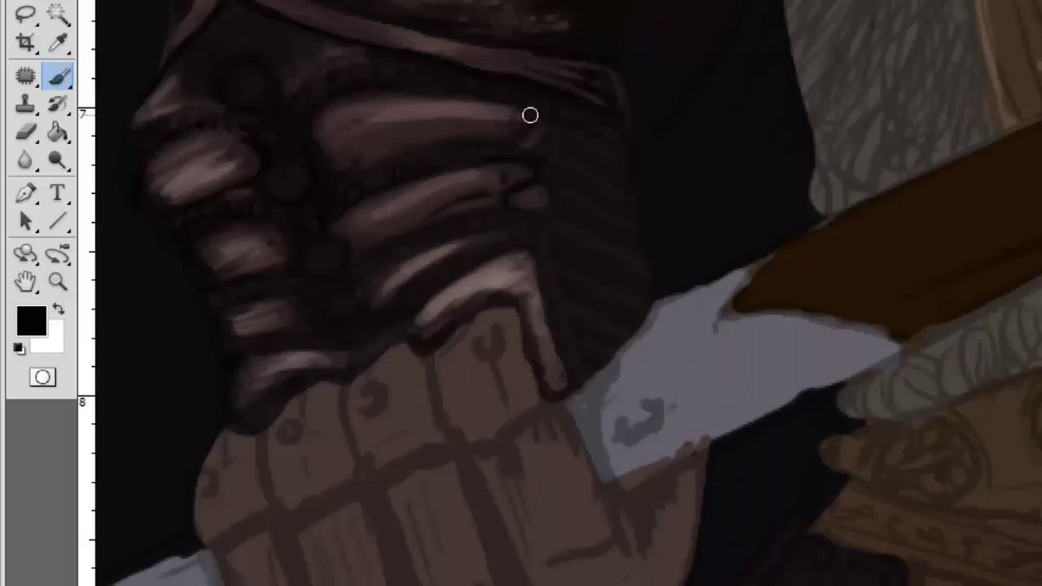
mouse_move(562, 154)
left_mouse_down()
mouse_move(572, 212)
mouse_move(612, 282)
mouse_move(589, 370)
left_mouse_up()
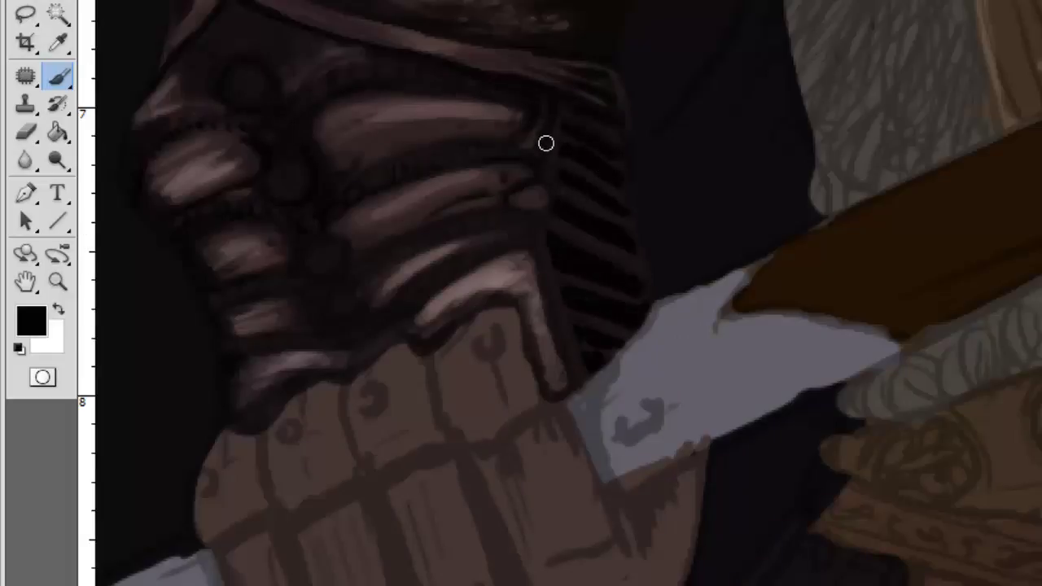
left_click_drag(559, 224, 550, 304)
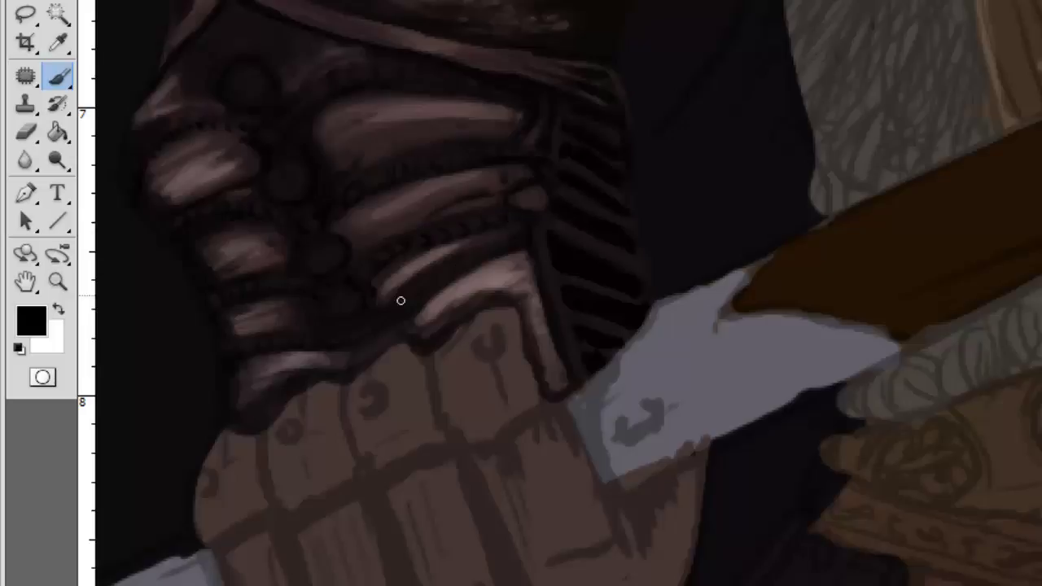
key("bracketright")
key("bracketright")
key("bracketright")
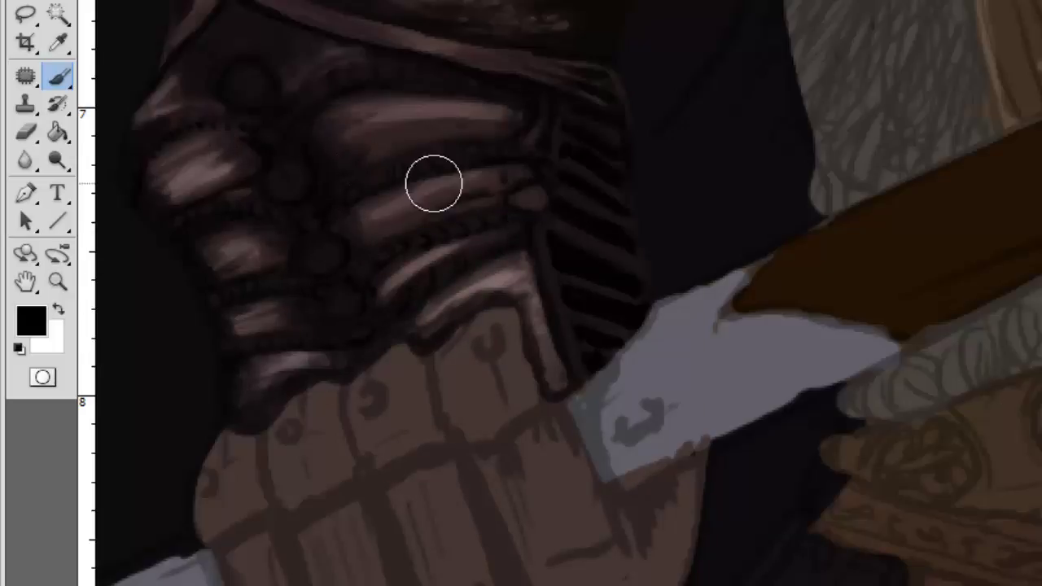
mouse_move(532, 419)
left_mouse_down()
mouse_move(560, 377)
mouse_move(544, 230)
left_mouse_up()
right_click(746, 435)
Step: Paint dark strokes on the left finger and a light highlight down the middle finger
key("Escape")
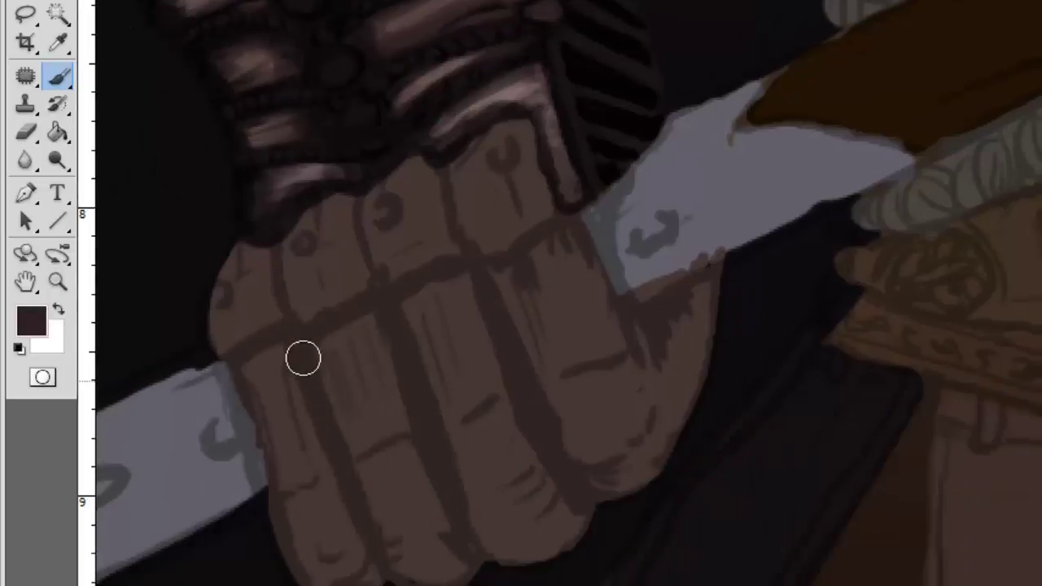
mouse_move(302, 358)
left_mouse_down()
mouse_move(288, 351)
mouse_move(361, 525)
mouse_move(586, 268)
mouse_move(660, 447)
mouse_move(548, 263)
mouse_move(506, 348)
mouse_move(570, 266)
left_mouse_up()
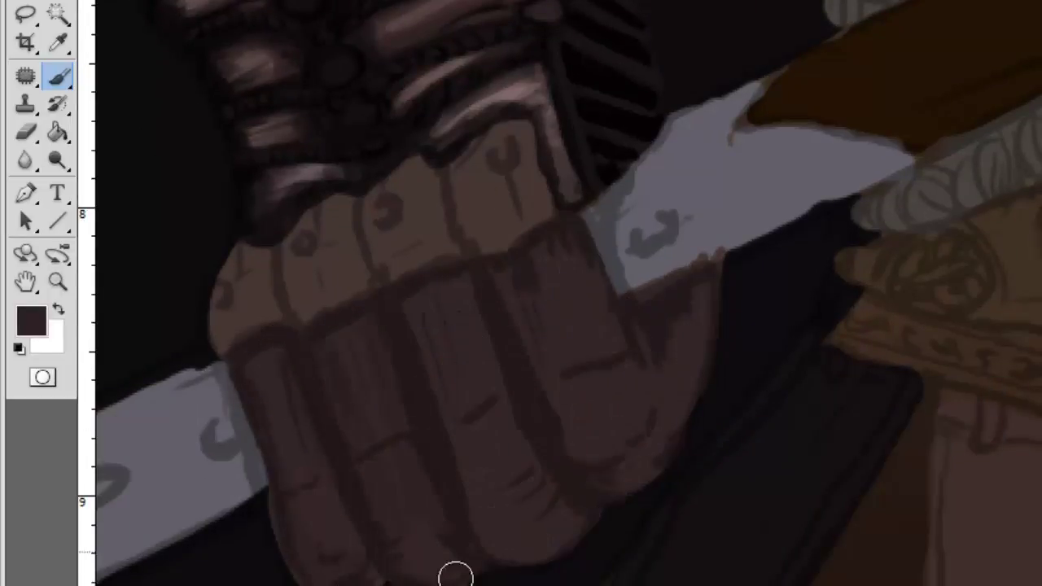
left_click(478, 305, "alt")
left_click_drag(464, 281, 507, 525)
left_click(451, 372, "alt")
left_click_drag(451, 372, 457, 289)
Step: Add further dark strokes down the fist and light highlights on the middle fingers
left_click_drag(469, 438, 530, 521)
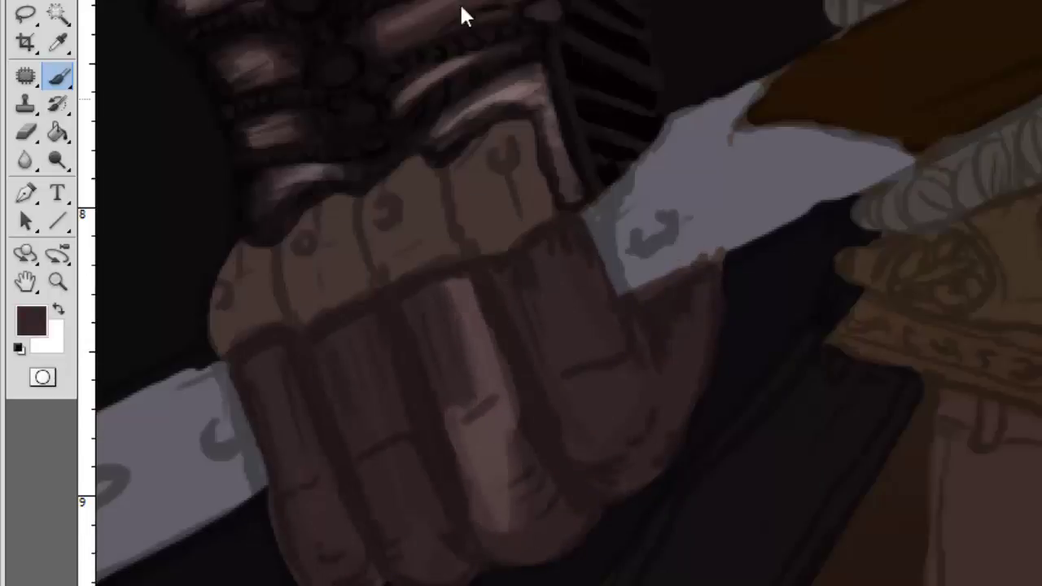
left_click(468, 302, "alt")
mouse_move(468, 302)
left_mouse_down()
mouse_move(559, 312)
mouse_move(598, 423)
left_mouse_up()
left_click_drag(350, 367, 396, 561)
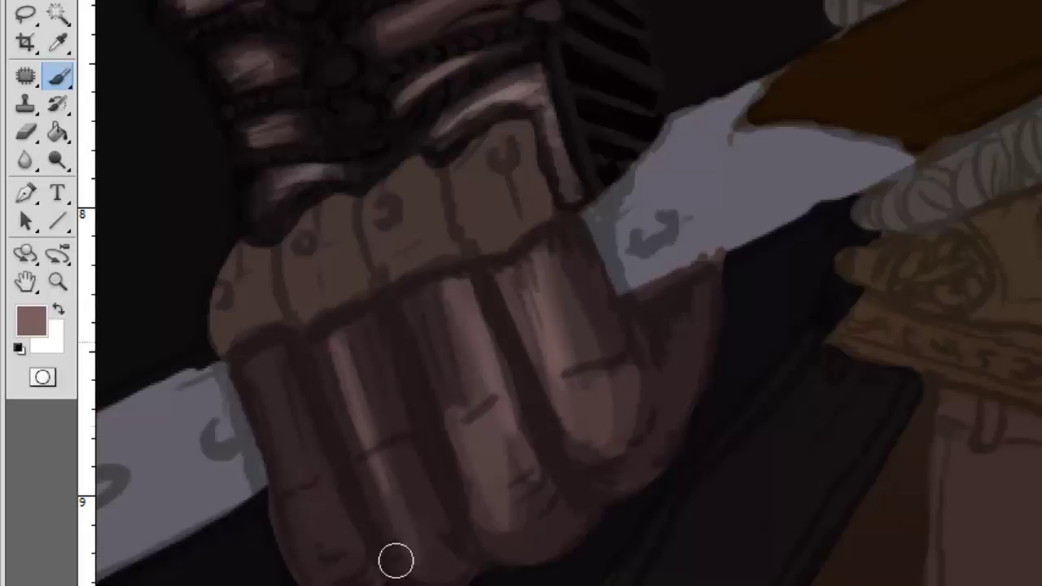
left_click(309, 477, "alt")
left_click(364, 423, "alt")
left_click_drag(496, 318, 503, 514)
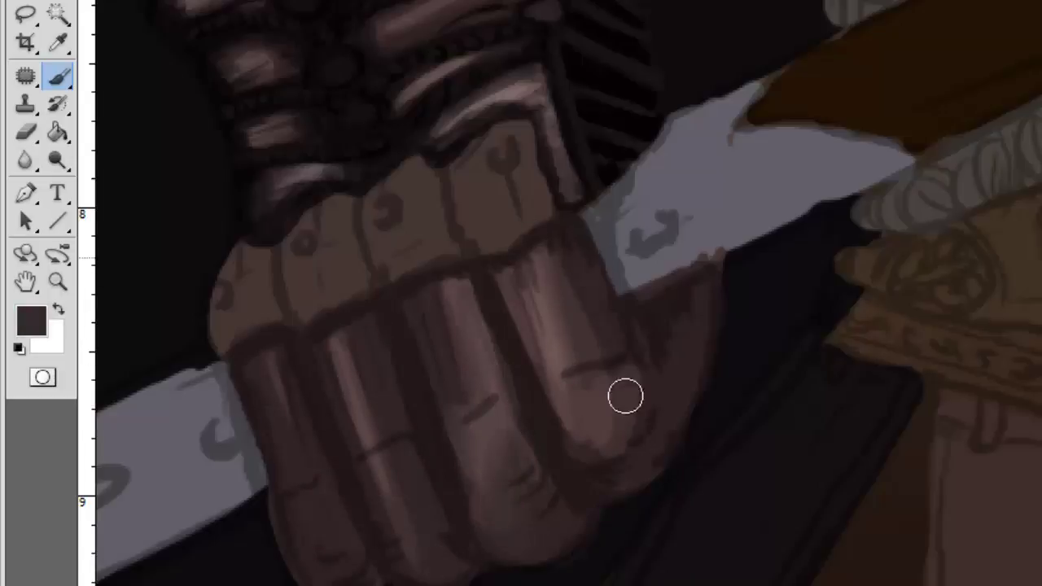
Step: With black and a larger brush, shade the knuckle line and the left and lower fingers
key("d")
right_click(471, 345)
key("Return")
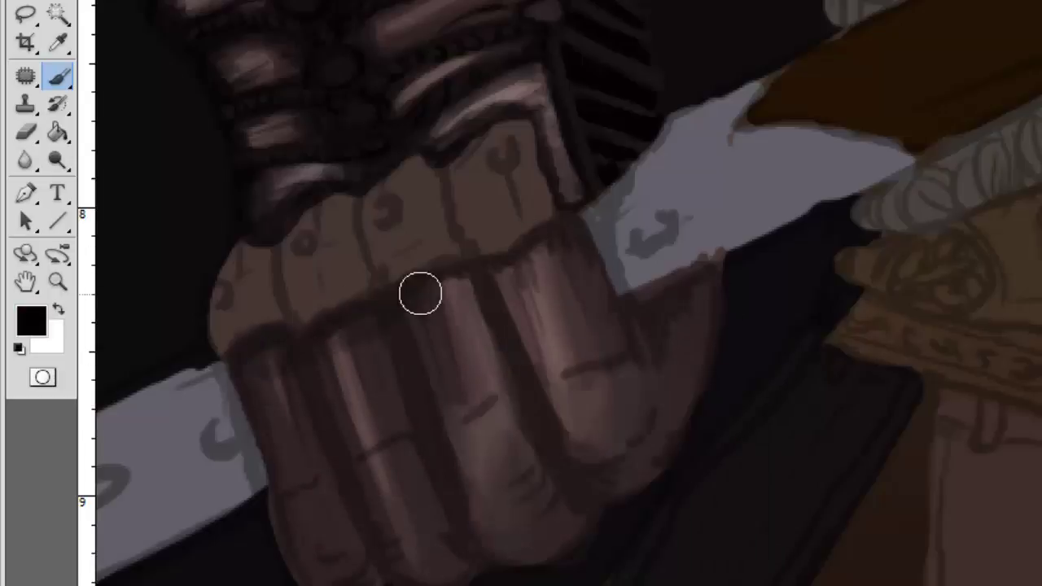
mouse_move(582, 219)
left_mouse_down()
mouse_move(240, 348)
mouse_move(293, 538)
left_mouse_up()
left_click_drag(265, 387, 356, 578)
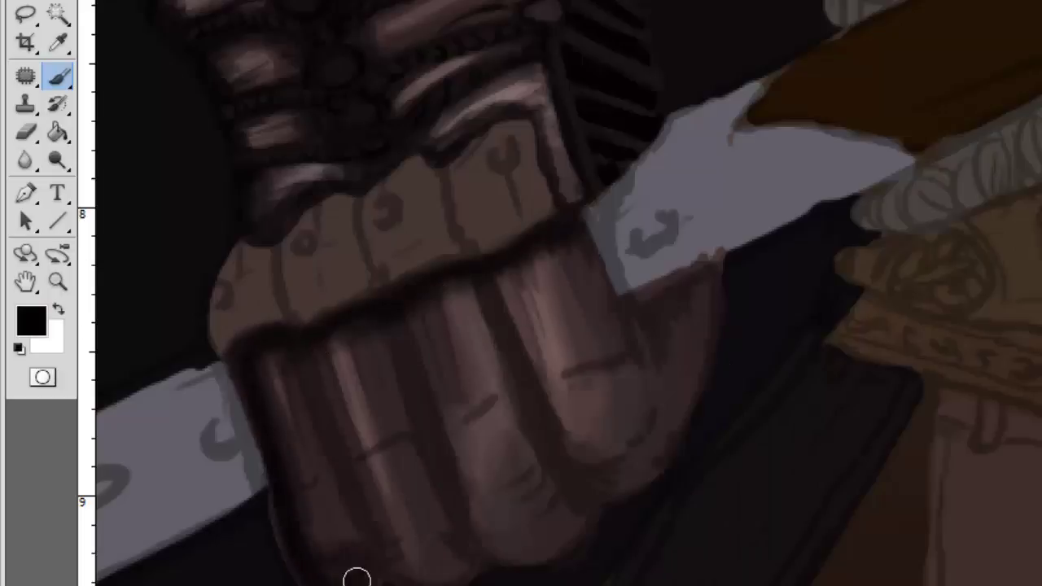
left_click_drag(316, 370, 334, 480)
left_click_drag(295, 342, 445, 567)
Step: Darken the lower fingers further, first with a smaller brush, then a bigger one
right_click(445, 566)
key("Return")
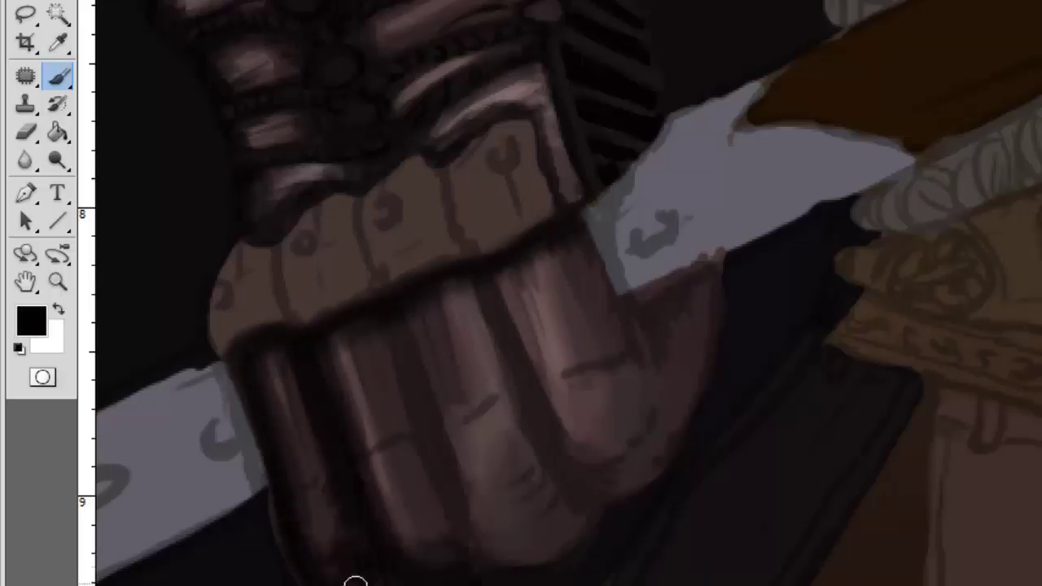
mouse_move(277, 359)
left_mouse_down()
mouse_move(324, 469)
mouse_move(341, 556)
left_mouse_up()
mouse_move(346, 330)
left_mouse_down()
mouse_move(334, 407)
mouse_move(390, 529)
left_mouse_up()
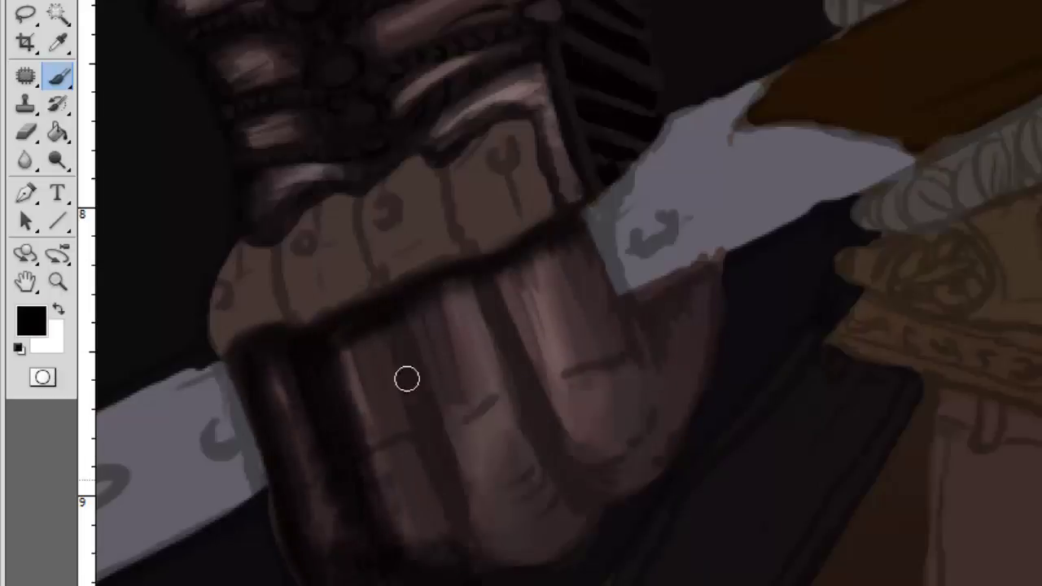
right_click(407, 377)
key("Return")
mouse_move(402, 354)
left_mouse_down()
mouse_move(547, 491)
mouse_move(521, 310)
left_mouse_up()
Step: Darken the right fingers, the fist's right edge and the area beside the sword
key("[")
key("[")
key("[")
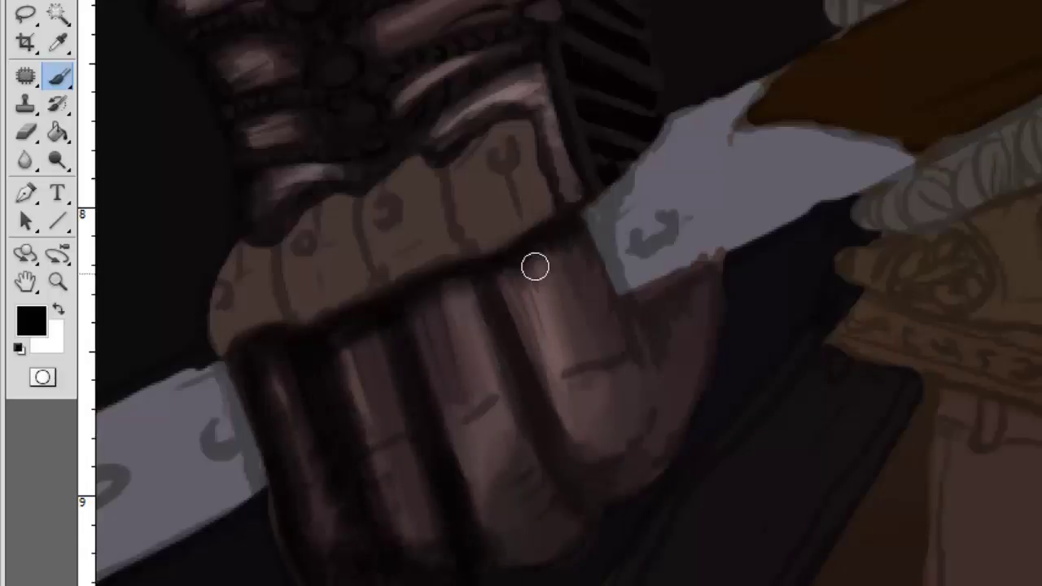
left_click_drag(535, 268, 586, 223)
mouse_move(561, 138)
left_mouse_down()
mouse_move(577, 224)
mouse_move(528, 279)
mouse_move(521, 358)
left_mouse_up()
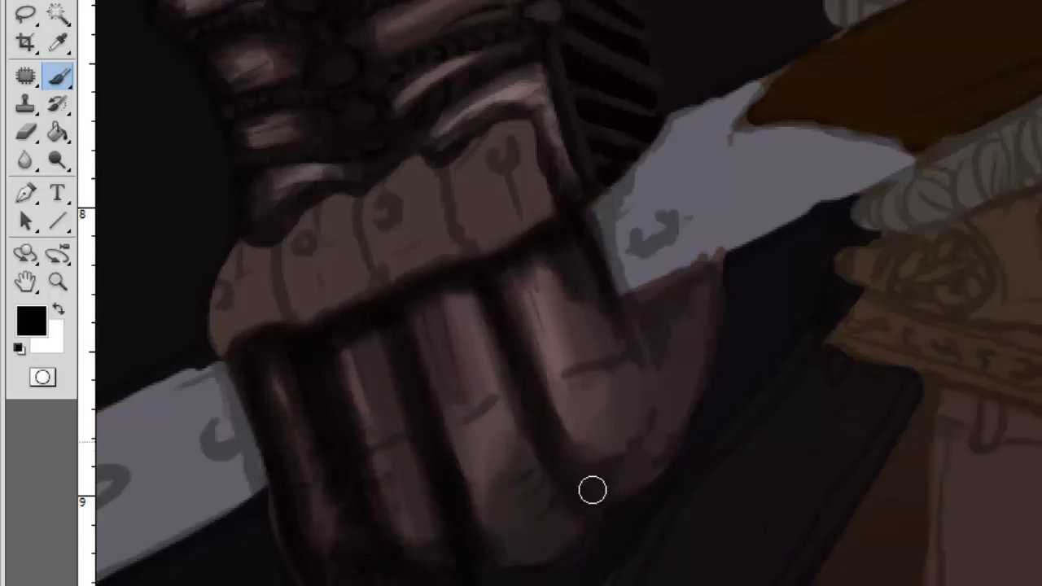
left_click_drag(591, 488, 659, 447)
left_click_drag(679, 284, 643, 372)
scroll(643, 372, "up", 5)
left_click(395, 244, "alt")
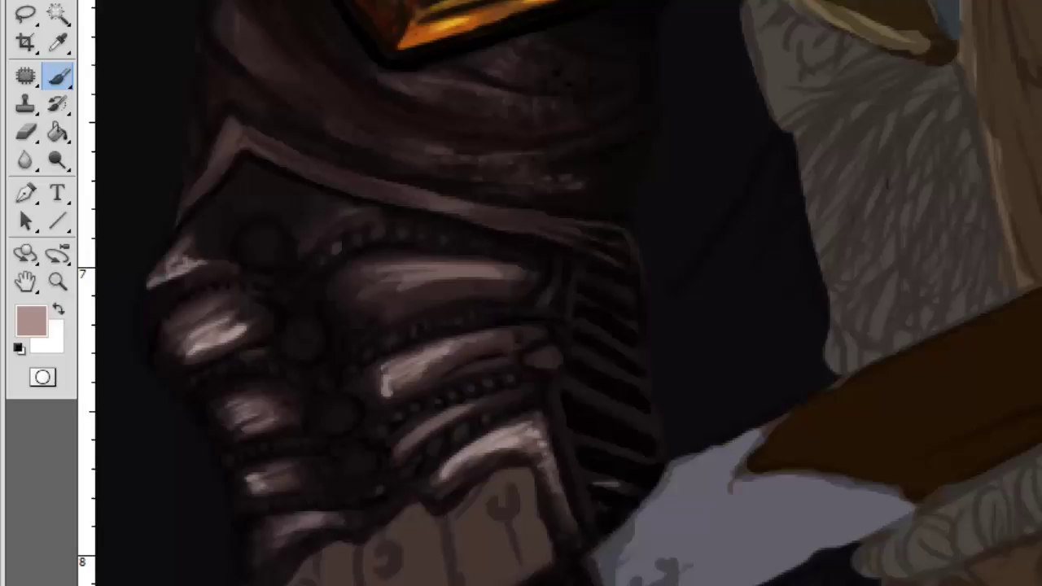
Step: Highlight the ribbed forearm armour edge with a pinkish-brown tone
left_click(562, 298, "alt")
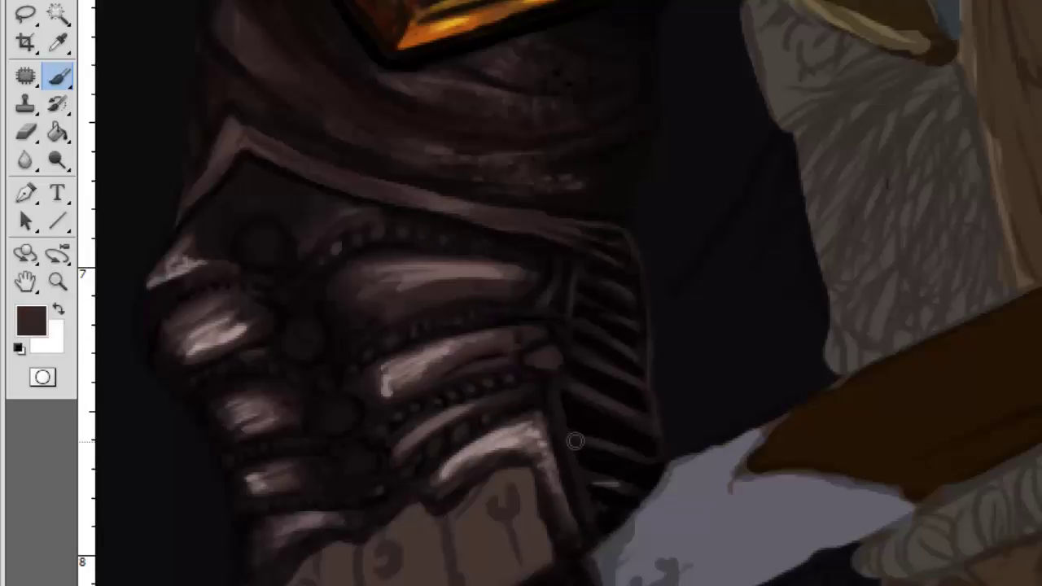
left_click_drag(575, 441, 579, 525)
left_click(539, 361, "alt")
left_click_drag(570, 480, 564, 394)
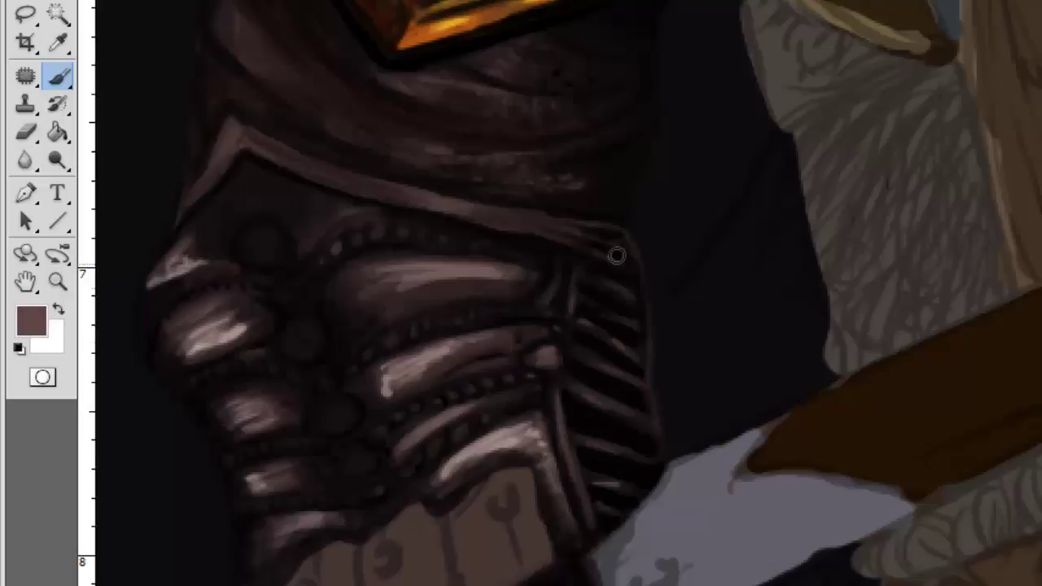
Step: Cover the wrist-guard band above the fist in near-black brown
left_click_drag(616, 256, 673, 113)
left_click(673, 113, "alt")
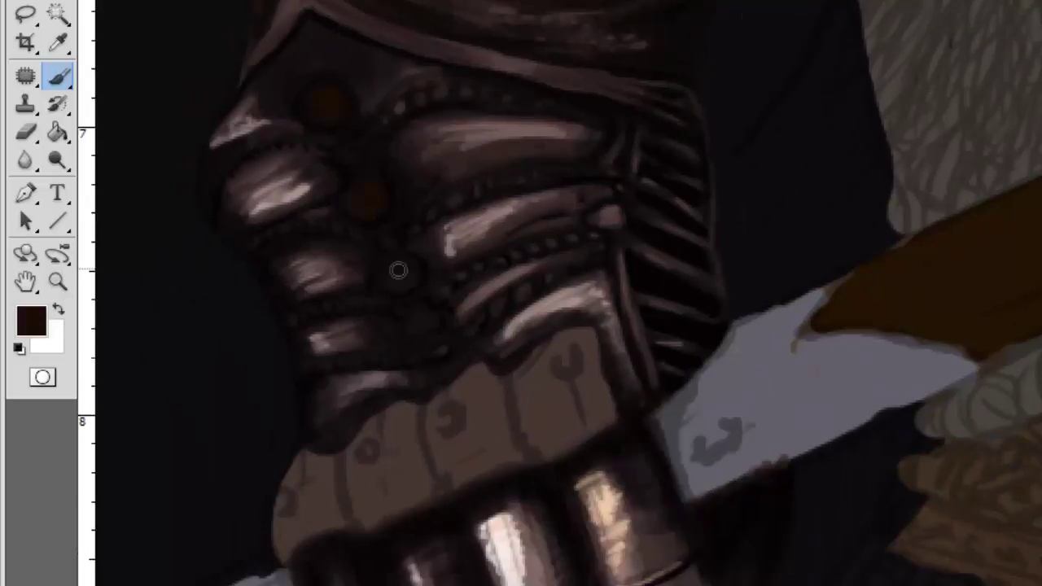
left_click_drag(457, 281, 497, 207)
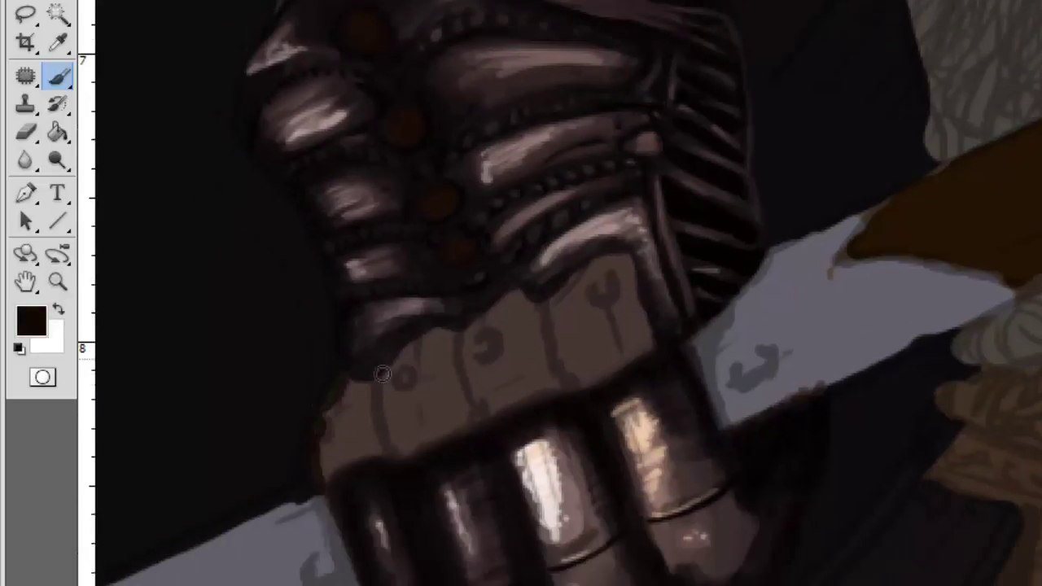
left_click_drag(498, 311, 652, 322)
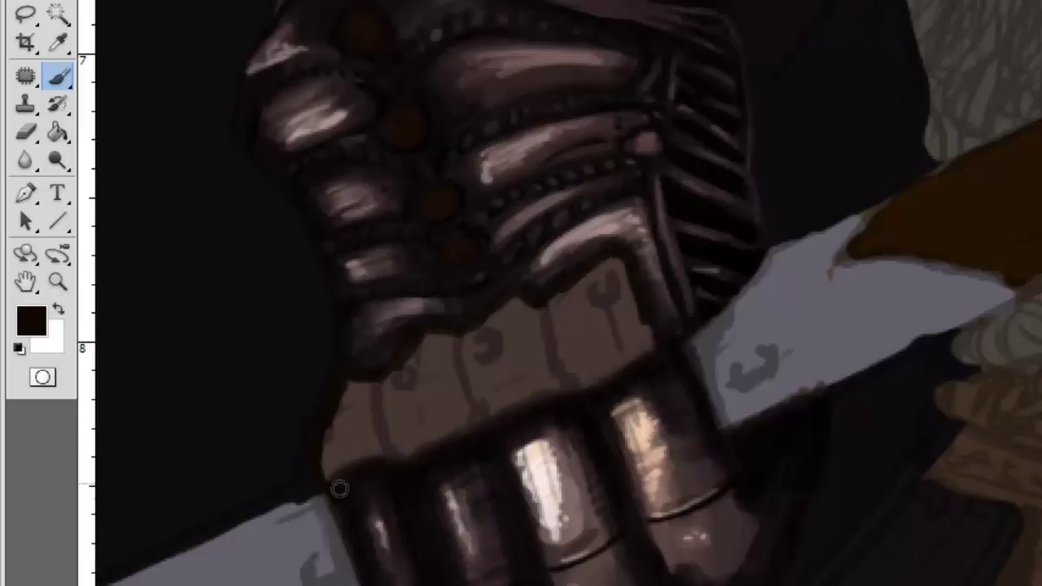
mouse_move(350, 386)
left_mouse_down()
mouse_move(374, 440)
mouse_move(423, 358)
mouse_move(643, 333)
left_mouse_up()
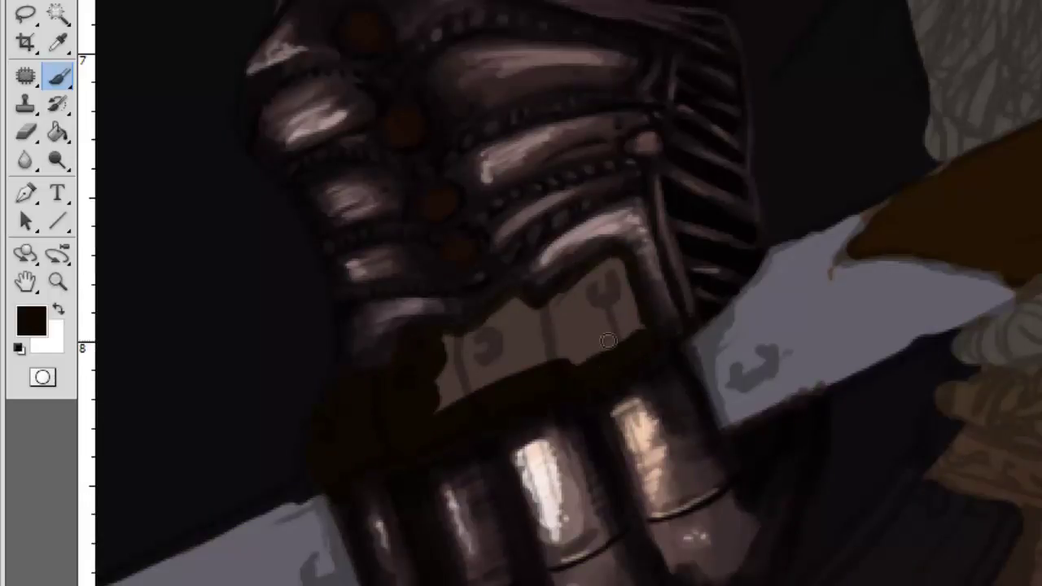
left_click_drag(429, 358, 610, 274)
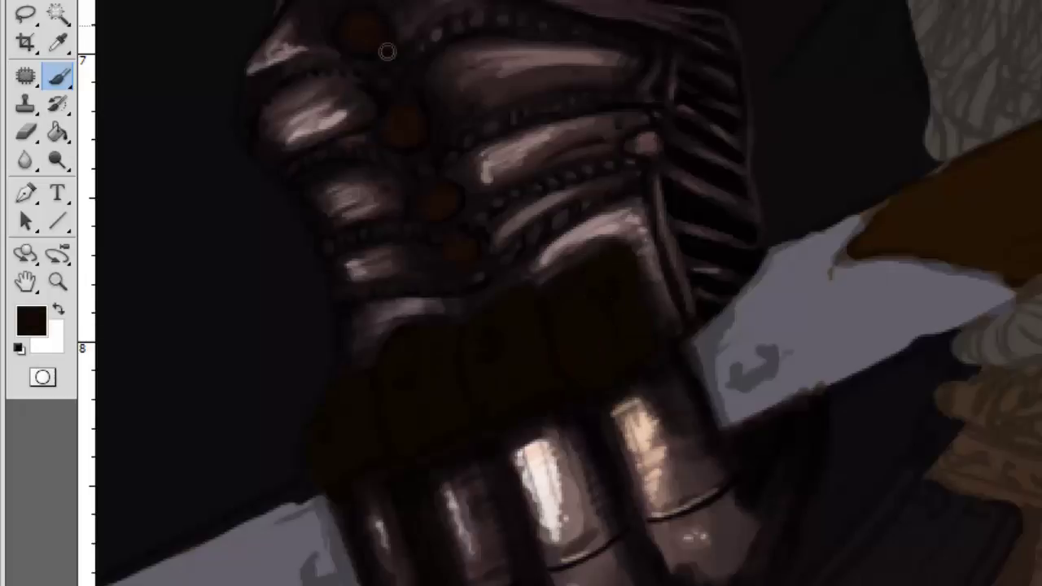
Step: Dab reddish-orange rivets down the centre of the forearm armour
right_click(547, 159)
left_click(352, 24)
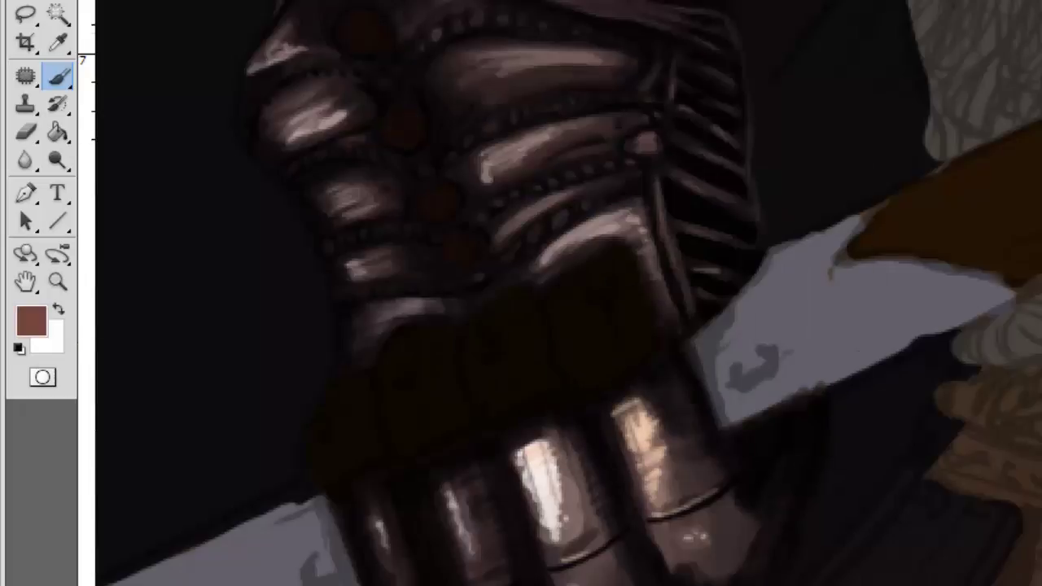
left_click(440, 199)
left_click(448, 248)
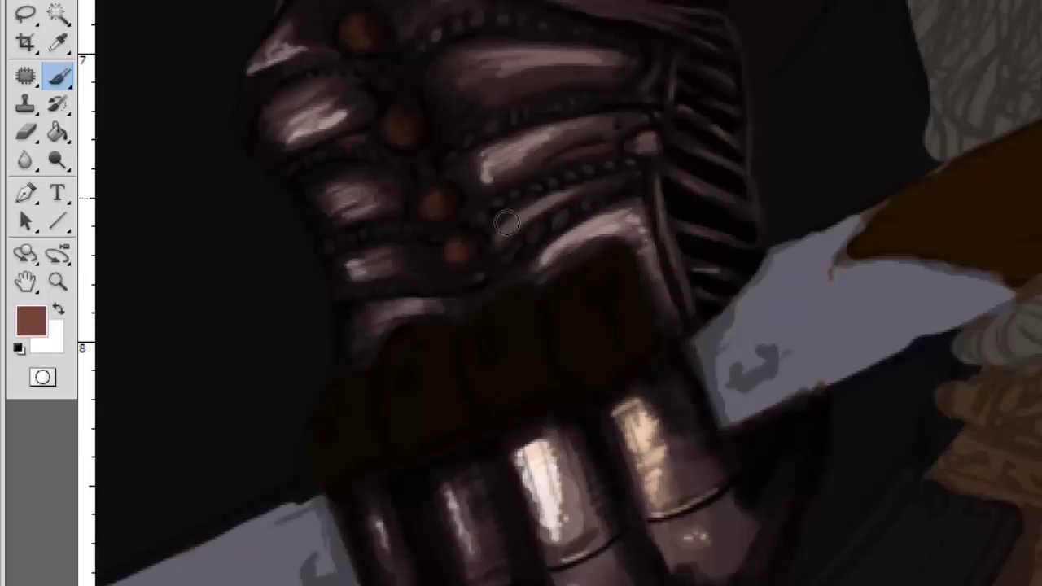
right_click(602, 248)
left_click(351, 147)
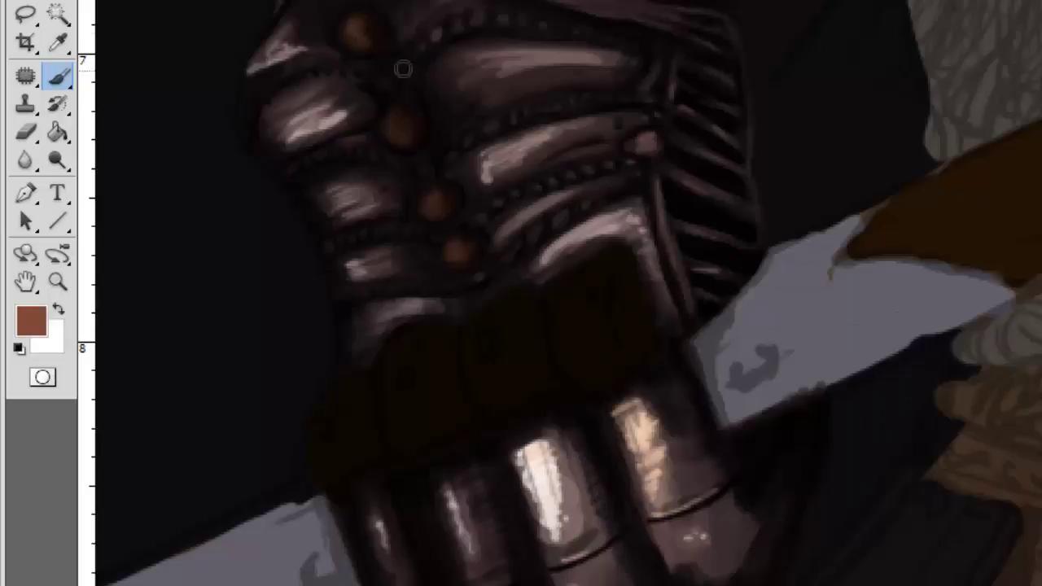
Step: Dot peach highlights onto each rivet with a small brush
left_click(565, 158, "alt")
right_click(371, 34)
left_click(358, 31)
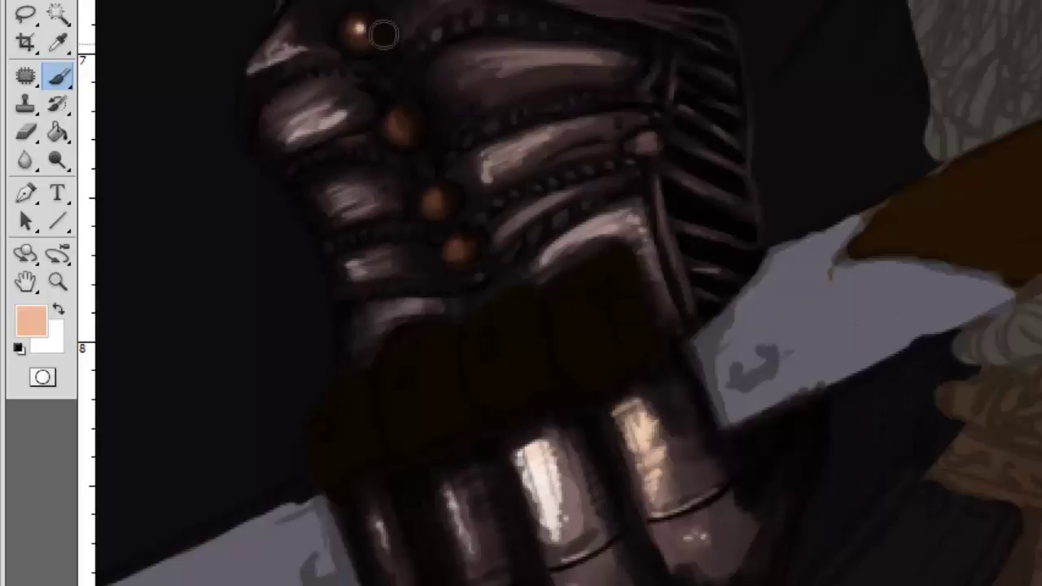
left_click(398, 125)
left_click(432, 202)
left_click(451, 251)
Step: Paint rows of small peach dots along the armour seams
right_click(517, 201)
left_click_drag(335, 72, 383, 82)
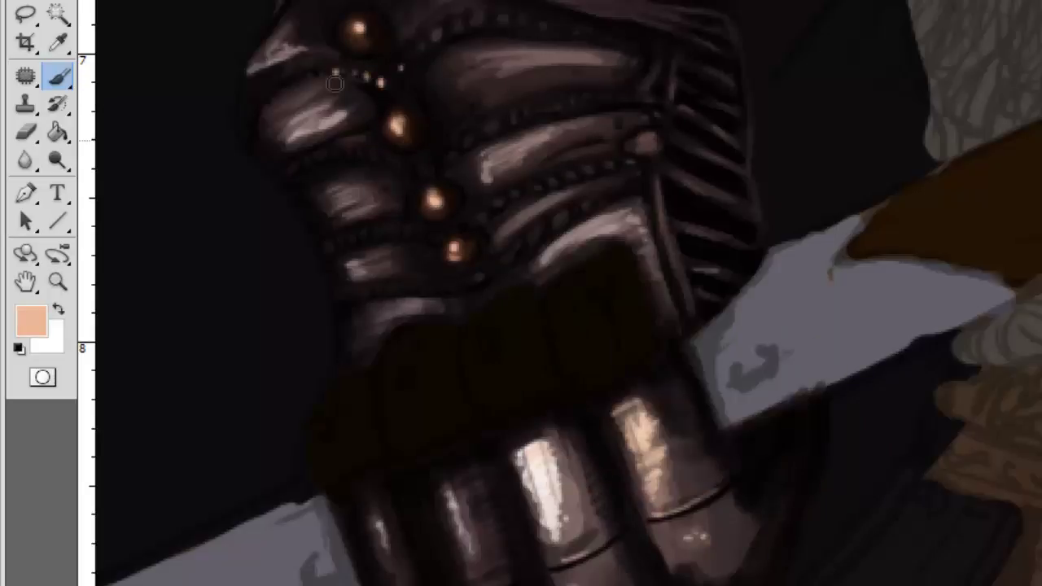
left_click_drag(334, 150, 379, 156)
left_click(421, 168)
left_click_drag(446, 234, 370, 233)
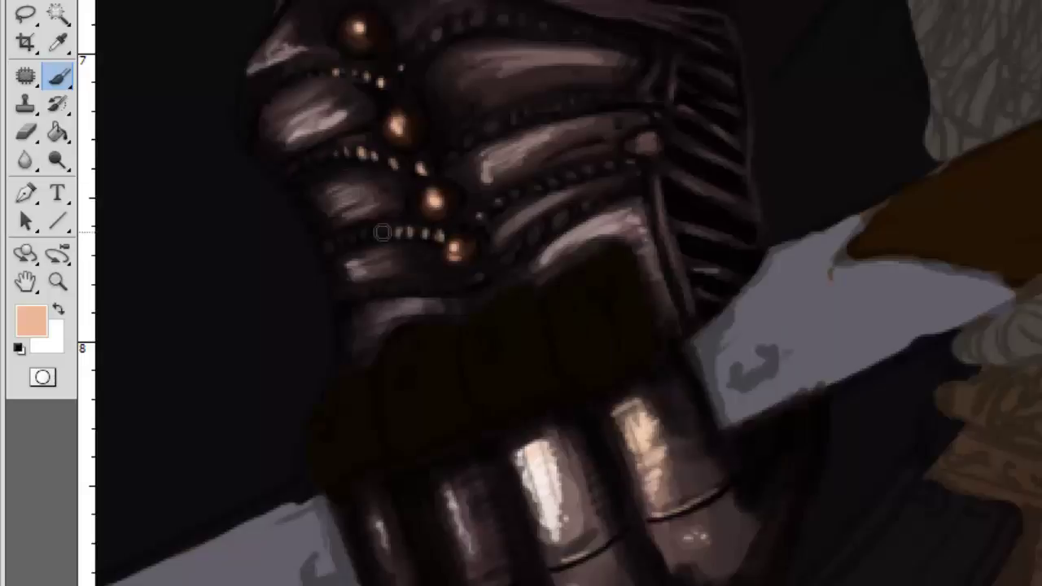
left_click_drag(480, 281, 411, 288)
Step: Paint a dark brown stroke along the gauntlet edge
left_click(388, 226, "alt")
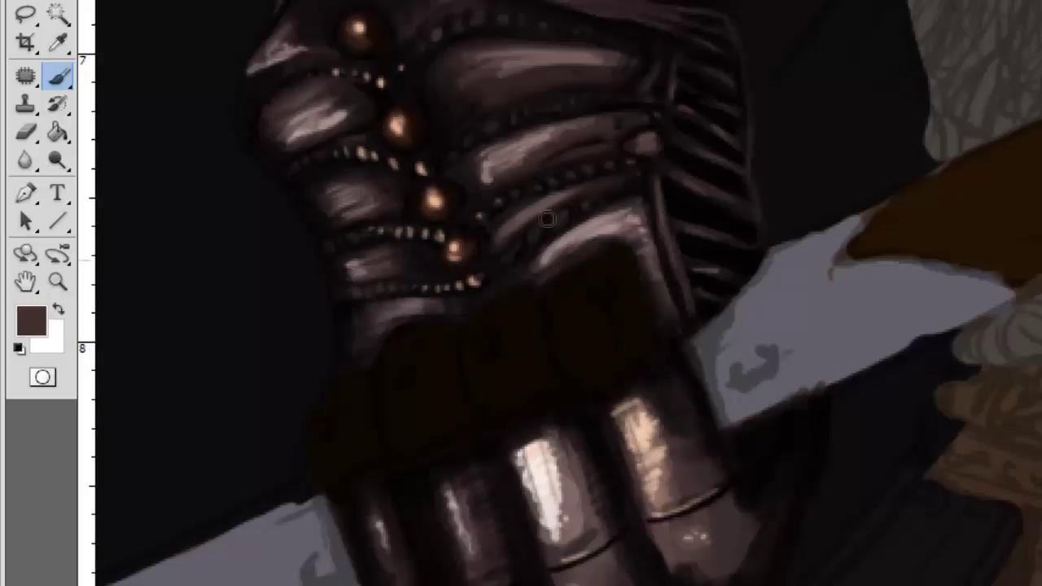
left_click(60, 307)
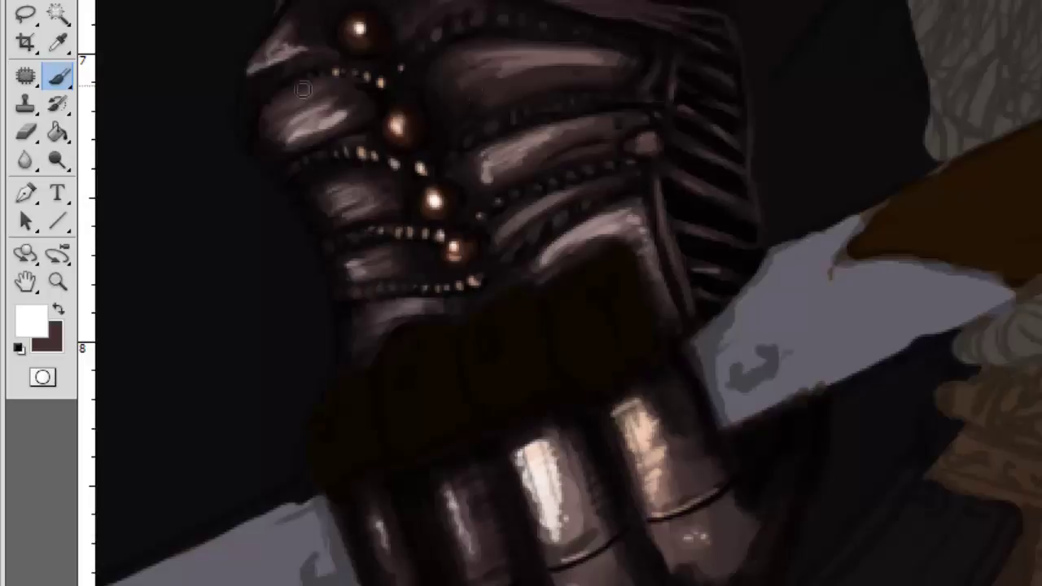
left_click_drag(328, 321, 344, 256)
right_click(570, 263)
Step: Paint brown along the gauntlet's edges and over the knuckle area
key("Escape")
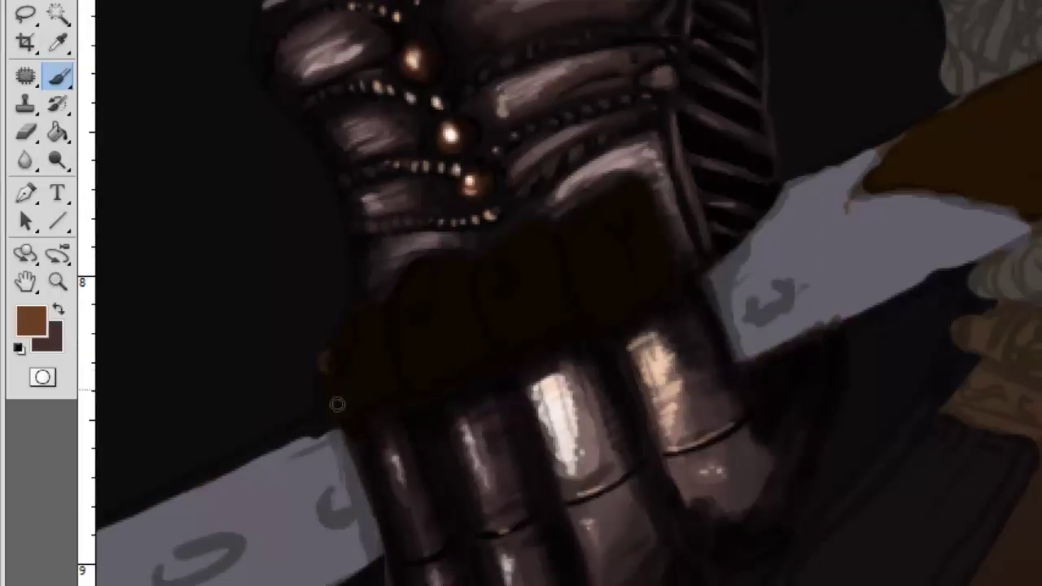
left_click_drag(337, 400, 363, 308)
left_click_drag(525, 222, 617, 189)
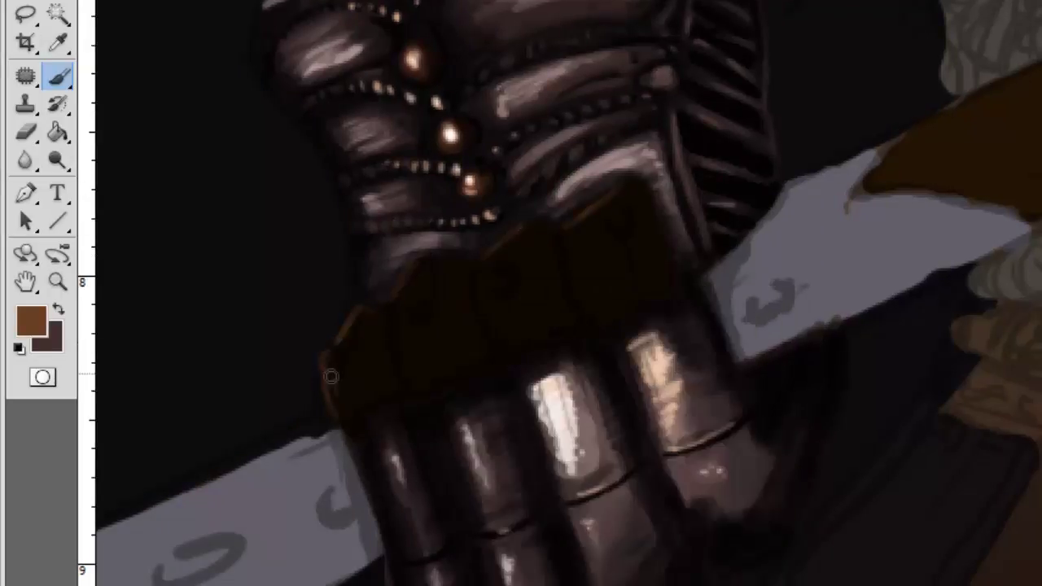
left_click(331, 376, "alt")
left_click(370, 354, "alt")
left_click_drag(411, 374, 419, 273)
left_click_drag(489, 338, 540, 328)
Step: Shade the upper-right plate dark brown and the knuckles a lighter brown
left_click(527, 245, "alt")
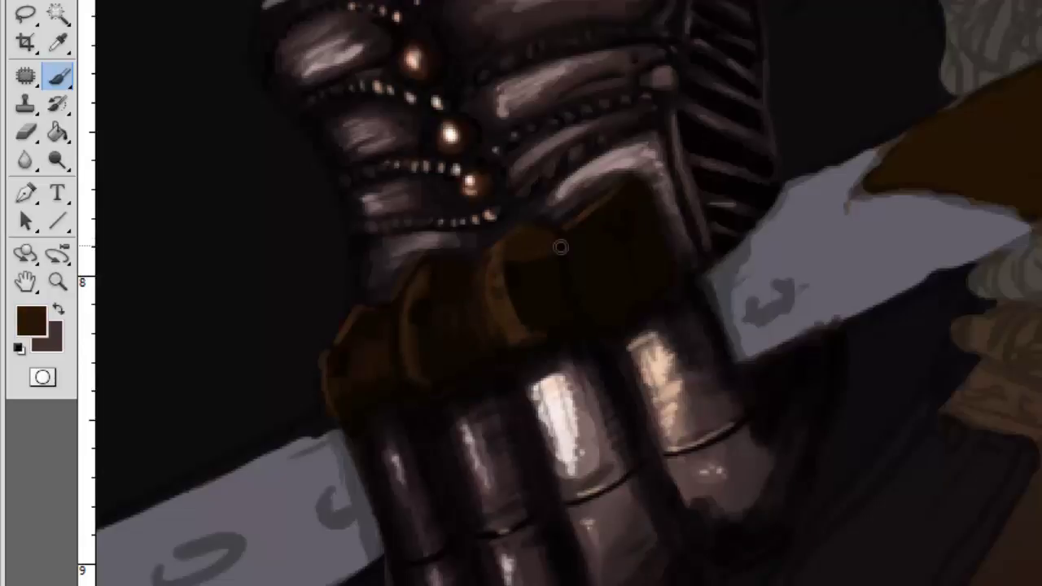
left_click_drag(561, 248, 656, 262)
left_click_drag(510, 263, 605, 302)
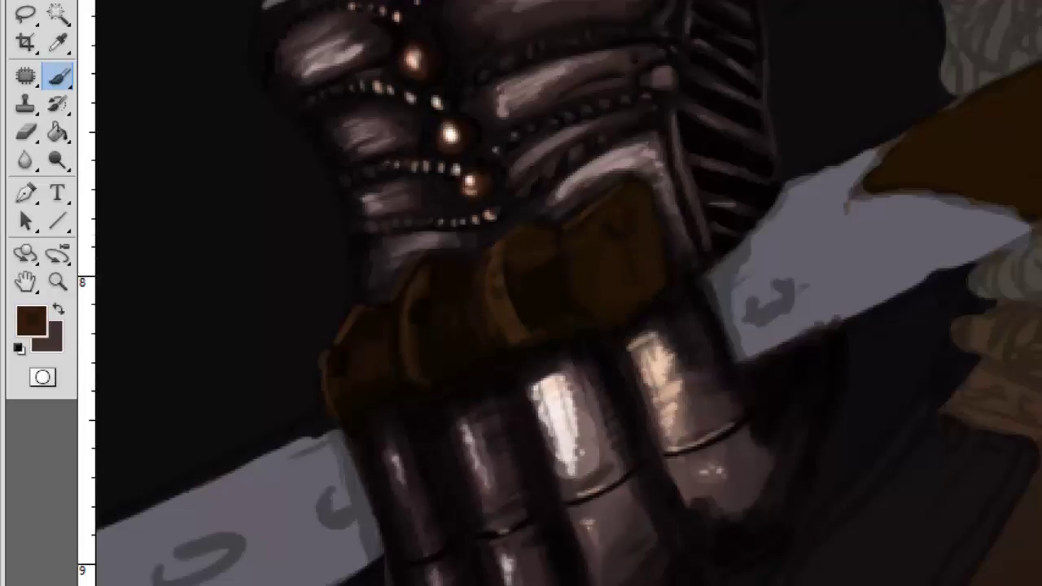
left_click_drag(521, 269, 562, 309)
left_click_drag(576, 262, 605, 295)
Step: Edge the knuckle plates in orange and paint dark strokes between the knuckles
left_click(503, 268, "alt")
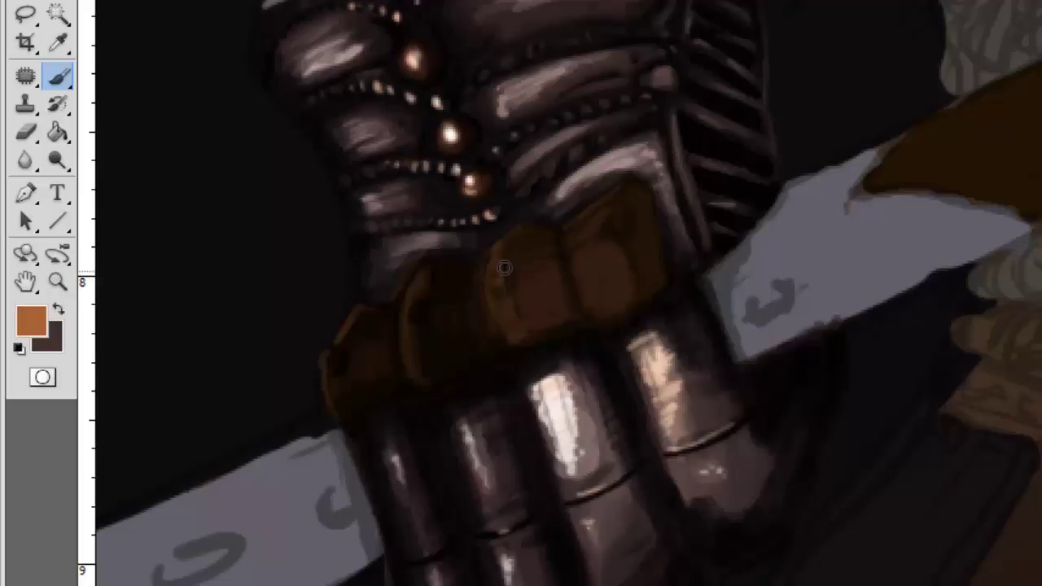
left_click_drag(501, 269, 519, 337)
left_click_drag(493, 244, 621, 192)
left_click_drag(404, 269, 324, 398)
left_click(407, 302, "alt")
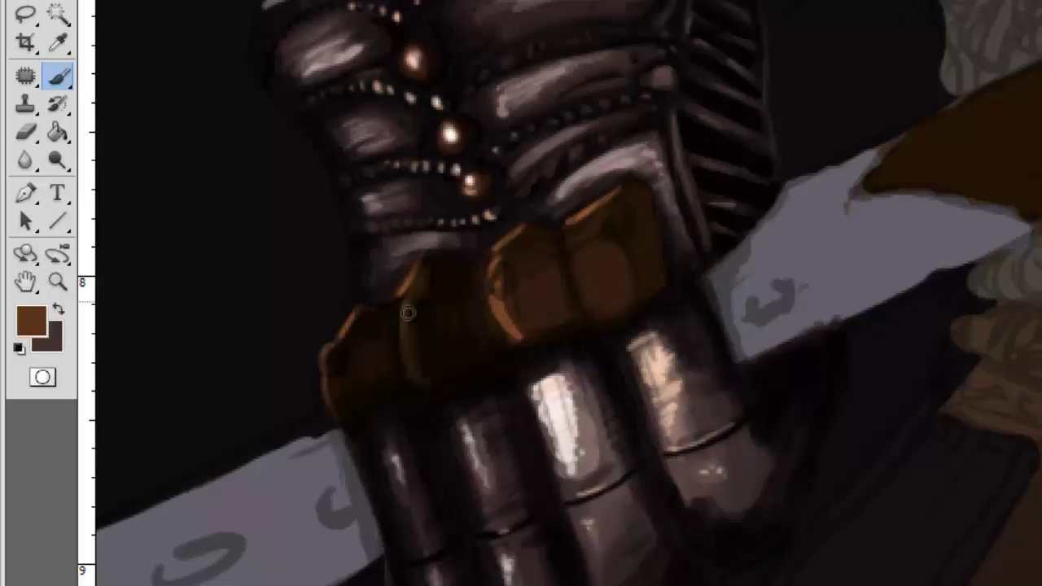
left_click_drag(411, 269, 407, 374)
left_click_drag(439, 308, 432, 271)
Step: Brighten the right plate with lighter brown and light orange strokes
left_click_drag(515, 270, 513, 284)
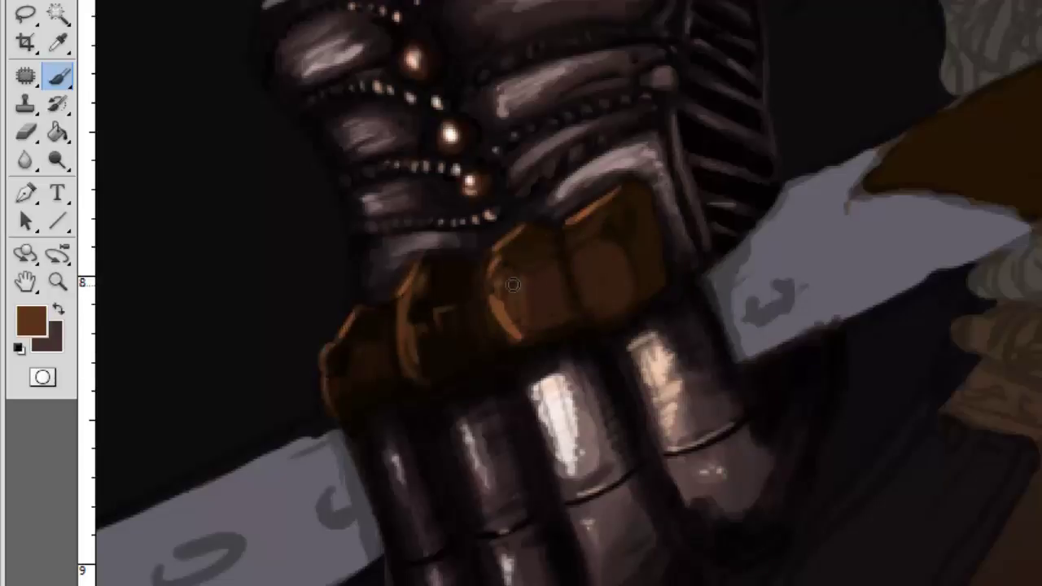
left_click_drag(590, 221, 602, 281)
left_click_drag(619, 244, 631, 301)
left_click(607, 200, "alt")
mouse_move(570, 218)
left_mouse_down()
mouse_move(598, 232)
mouse_move(597, 291)
mouse_move(623, 261)
mouse_move(582, 252)
left_mouse_up()
left_click(631, 276, "alt")
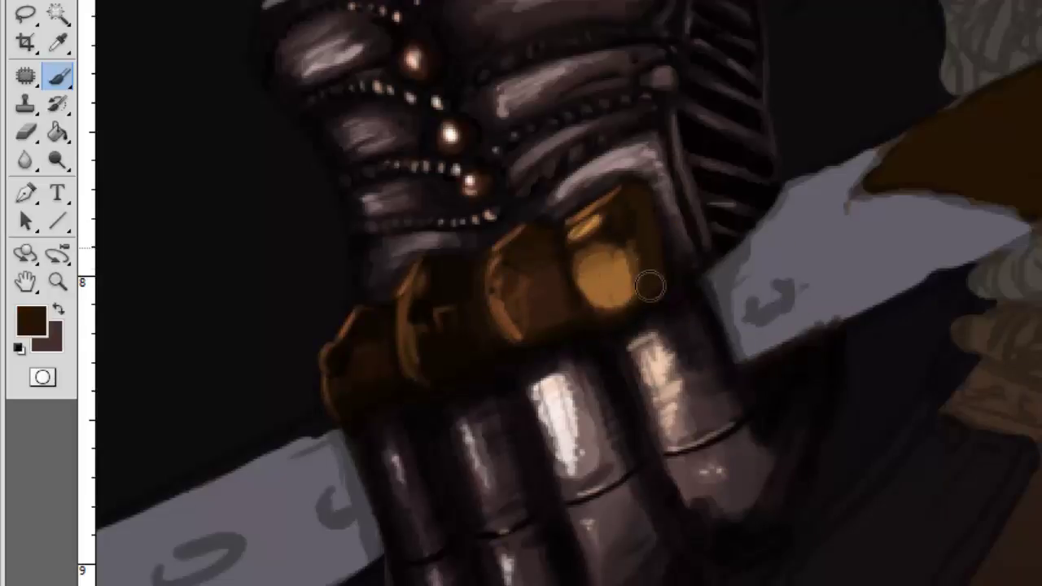
Step: Paint dark shading on the left plate
right_click(652, 216)
key("Escape")
mouse_move(492, 289)
left_mouse_down()
mouse_move(511, 274)
mouse_move(515, 282)
left_mouse_up()
right_click(684, 186)
key("Return")
Step: Shrink the brush to about 4 px for rivets and sample reddish and orange plate tones
right_click(394, 336)
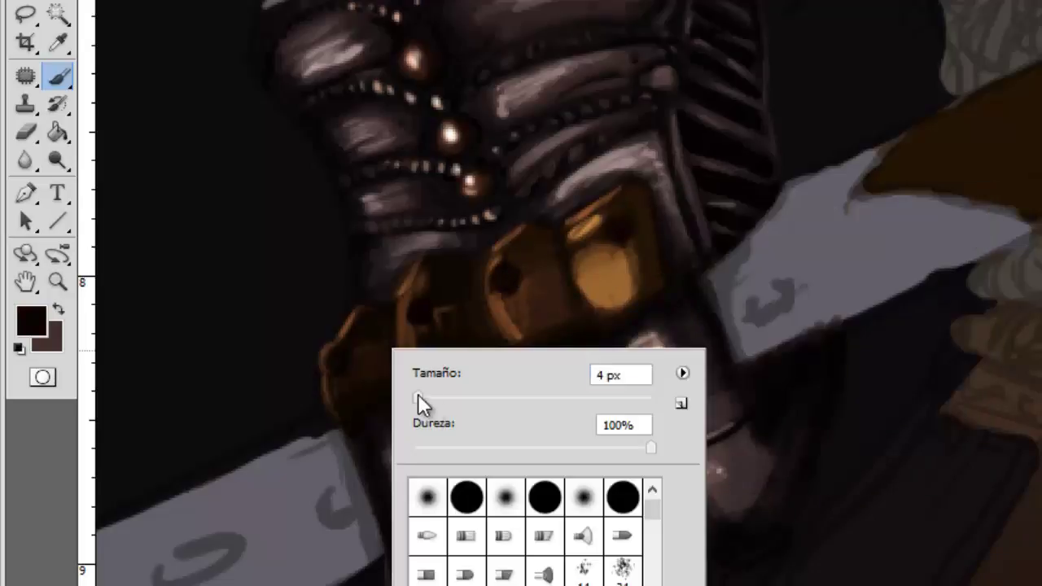
key("Return")
right_click(600, 204)
key("Return")
left_click(562, 269, "alt")
right_click(551, 259)
key("Return")
left_click(618, 227)
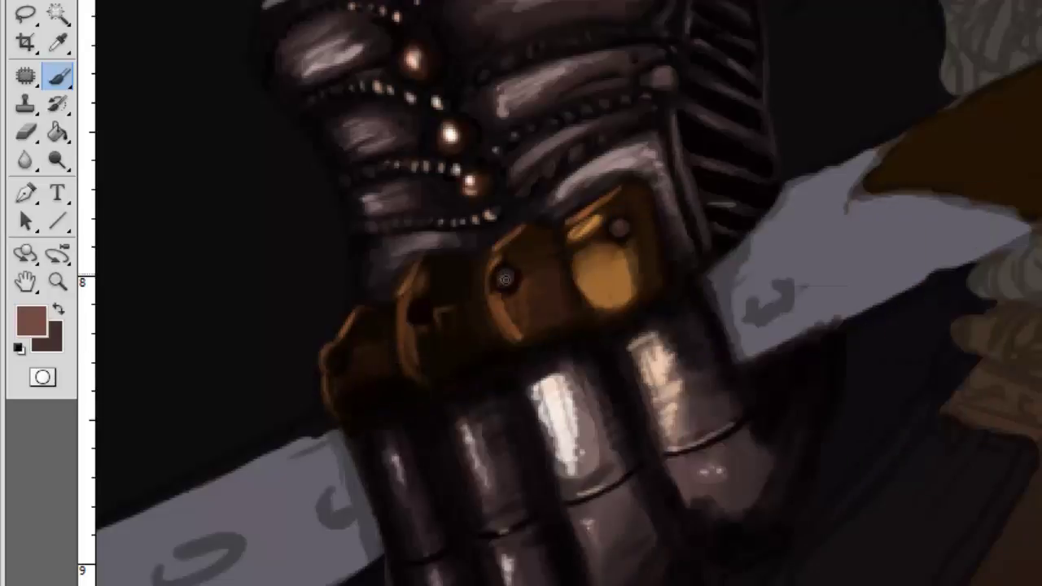
left_click(495, 271, "alt")
Step: Add light peach rivet highlights and an orange edge on the left plate
right_click(541, 205)
key("Return")
left_click(501, 274, "alt")
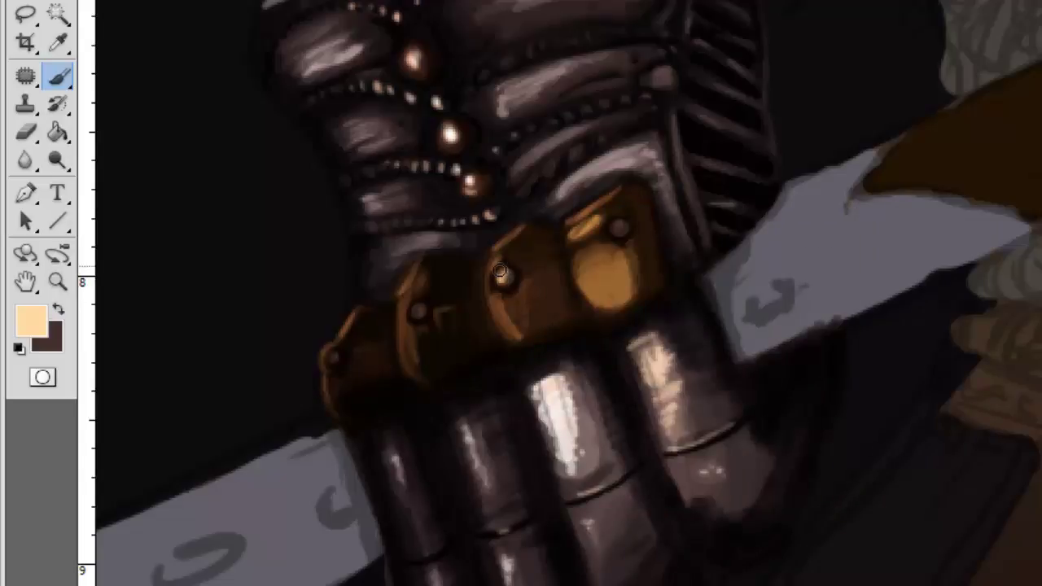
left_click_drag(407, 277, 422, 256)
left_click(491, 270, "alt")
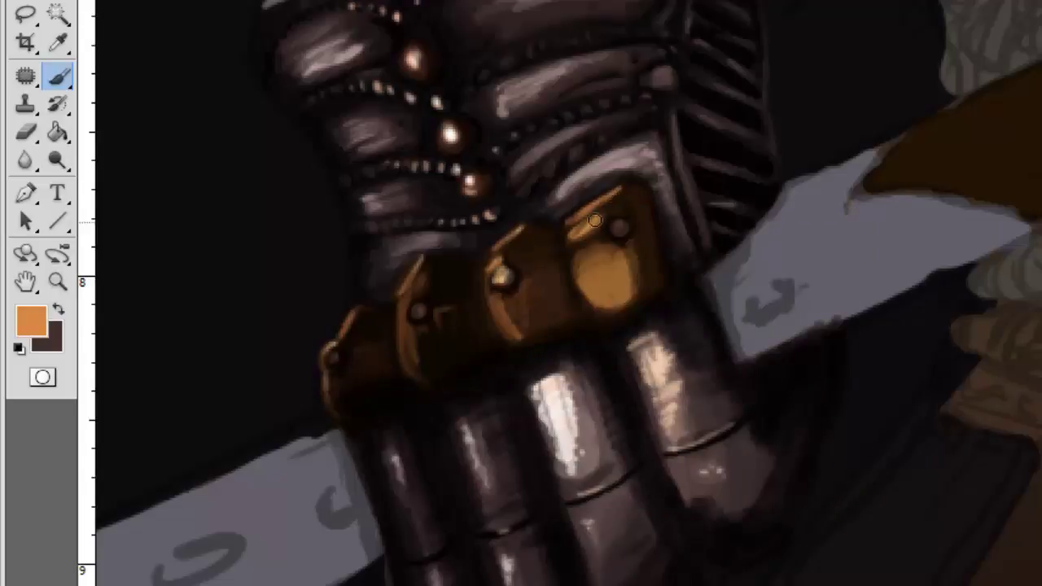
right_click(693, 154)
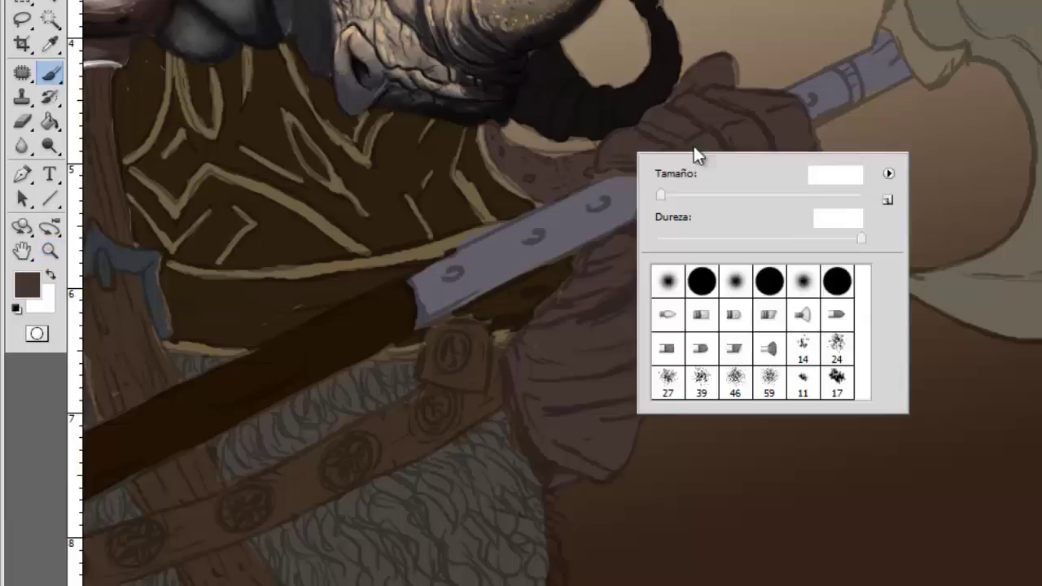
key("Return")
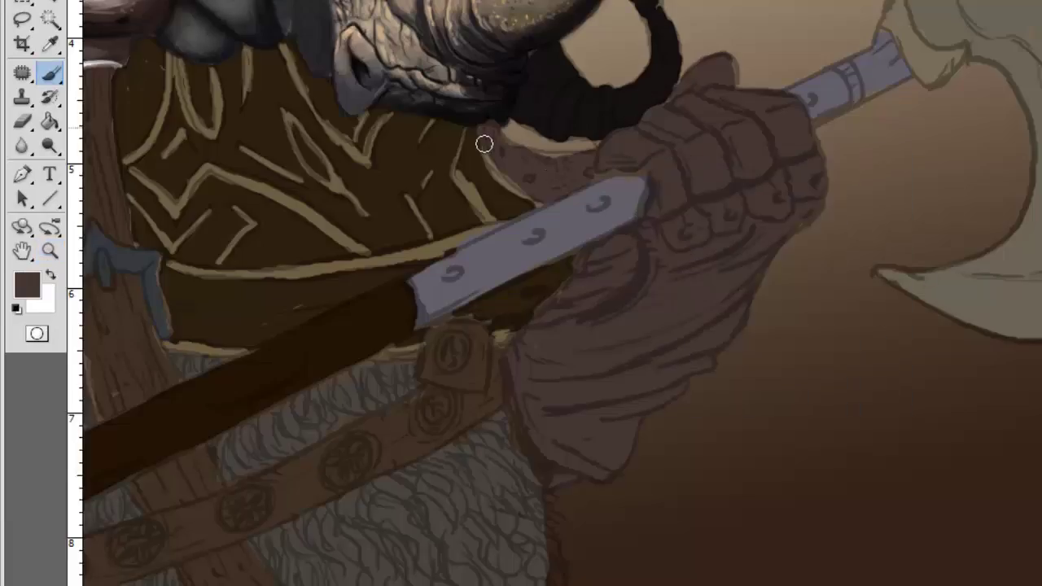
Step: Paint the armour piece under the horn dark brown and dab spots onto it
mouse_move(483, 144)
left_mouse_down()
mouse_move(496, 133)
mouse_move(610, 170)
mouse_move(647, 215)
left_mouse_up()
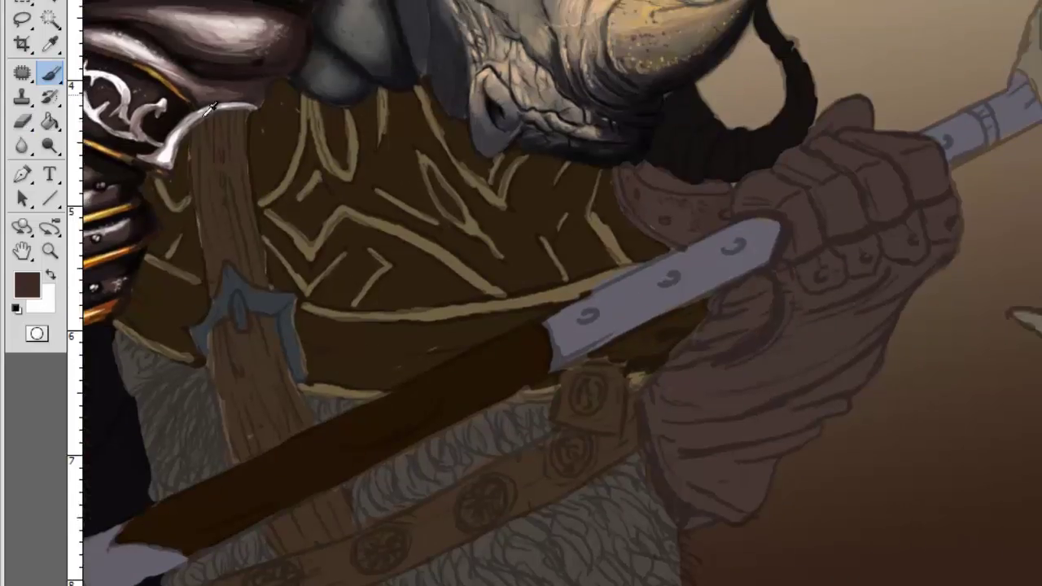
left_click(627, 167, "alt")
mouse_move(627, 167)
left_mouse_down()
mouse_move(646, 204)
mouse_move(689, 201)
left_mouse_up()
left_click(709, 224, "alt")
left_click(677, 232, "alt")
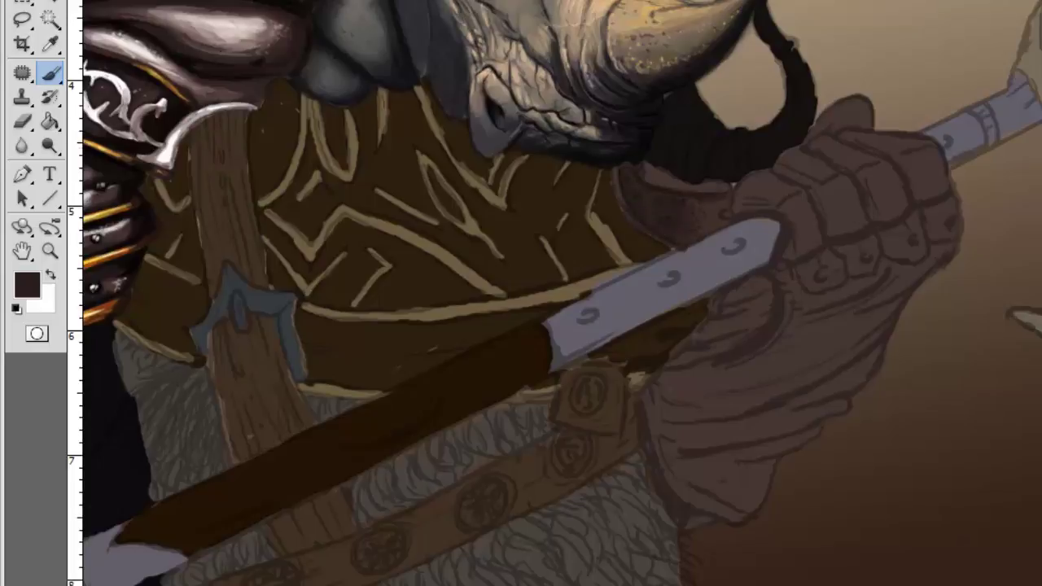
left_click(651, 191, "alt")
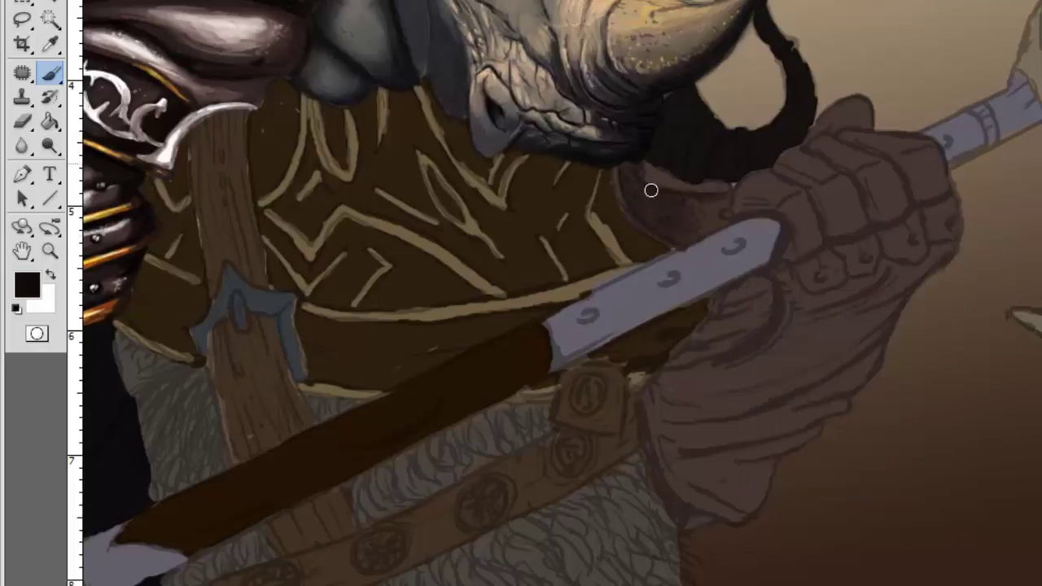
right_click(702, 211)
left_click(663, 220)
Step: Stroke an orange-red rim along the piece's top edge and down its side
left_click(666, 220, "alt")
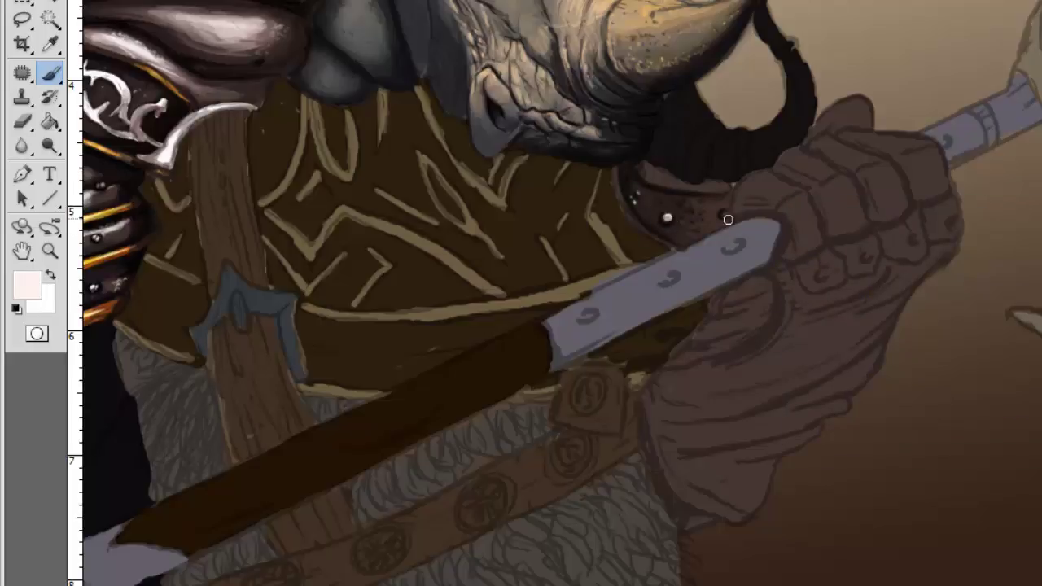
left_click(617, 174)
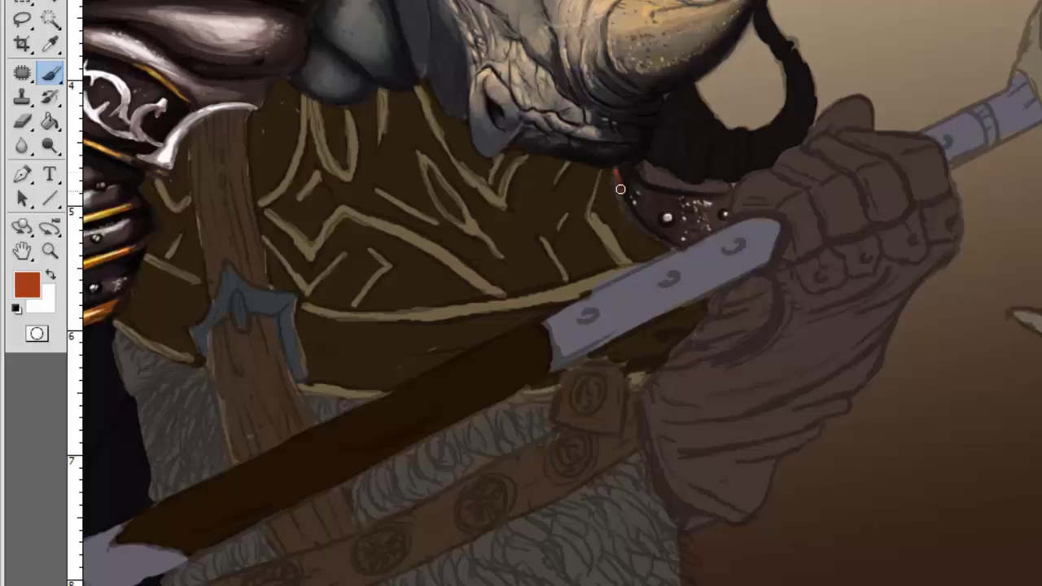
left_click_drag(637, 163, 729, 185)
left_click(671, 178, "alt")
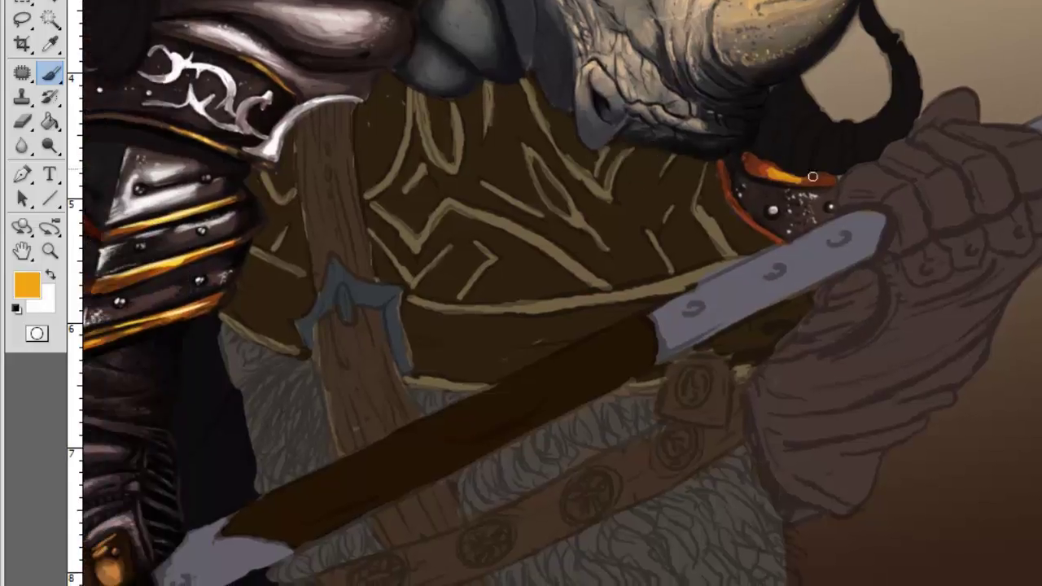
left_click_drag(737, 212, 783, 241)
left_click(766, 174, "alt")
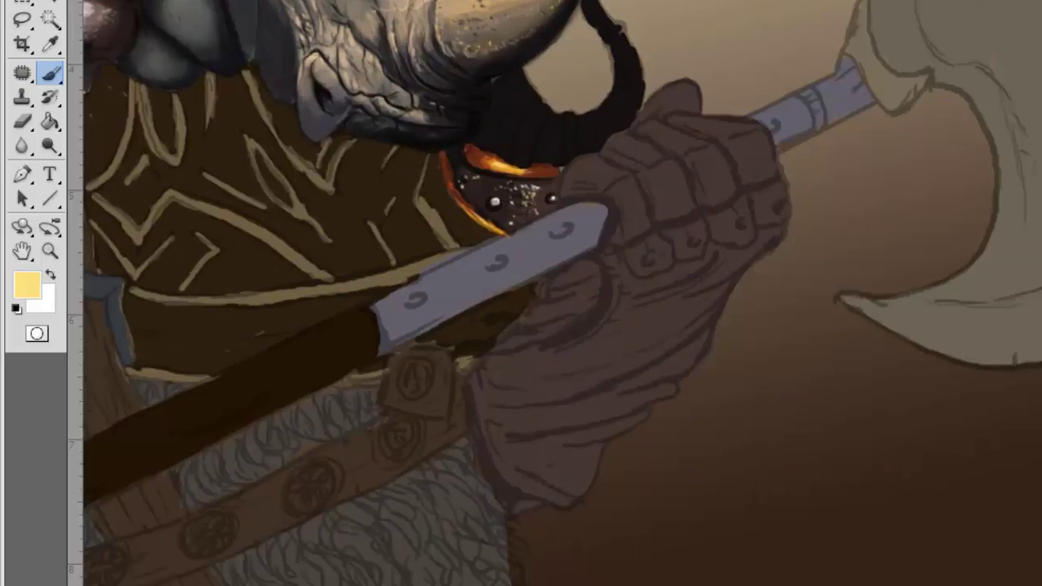
Step: Shade the gauntlet top, lower gauntlet and forearm dark brown, darkening the upper knuckles
left_click(582, 171, "alt")
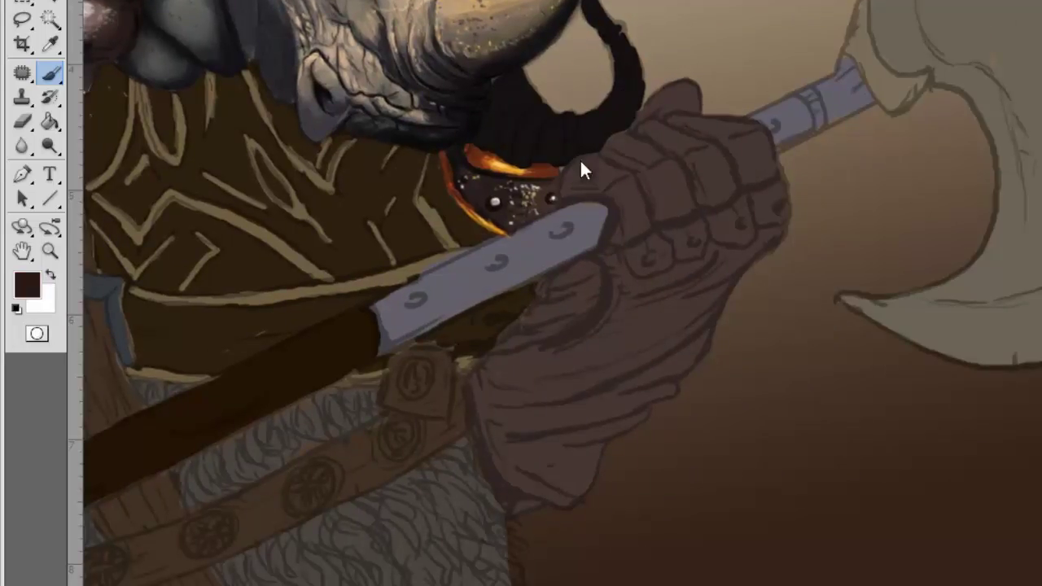
mouse_move(582, 171)
left_mouse_down()
mouse_move(605, 168)
mouse_move(588, 179)
mouse_move(635, 193)
mouse_move(638, 177)
mouse_move(656, 170)
mouse_move(684, 195)
mouse_move(700, 168)
mouse_move(746, 173)
mouse_move(684, 130)
mouse_move(682, 99)
left_mouse_up()
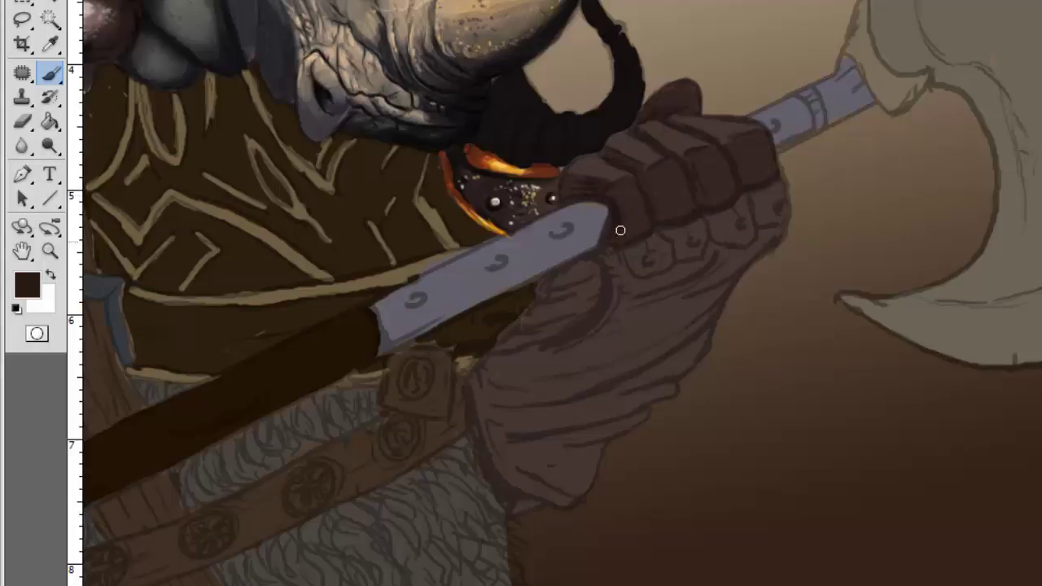
mouse_move(562, 282)
left_mouse_down()
mouse_move(744, 249)
mouse_move(640, 412)
mouse_move(502, 346)
mouse_move(575, 418)
mouse_move(570, 192)
left_mouse_up()
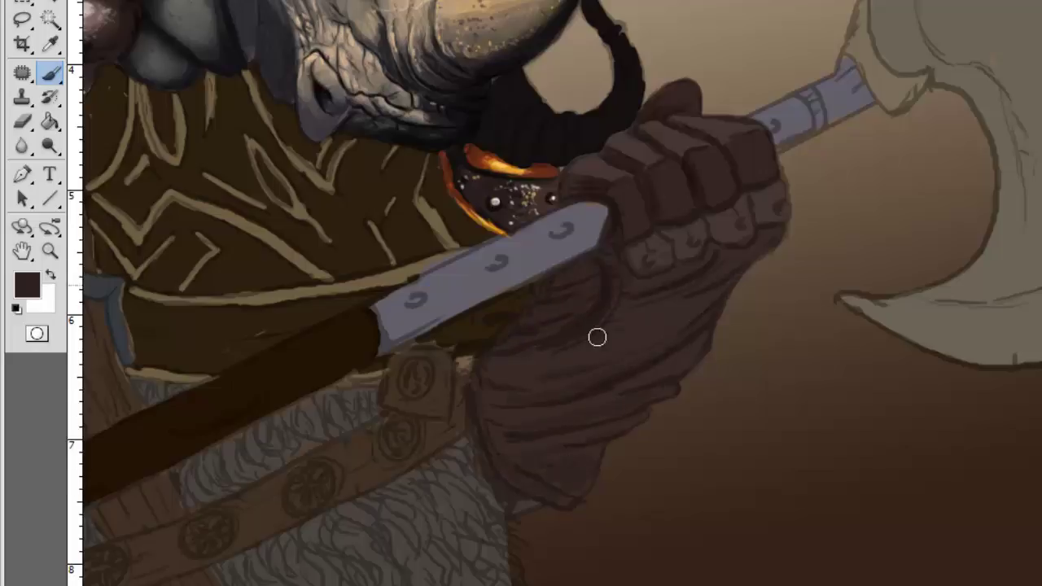
left_click(652, 184, "alt")
mouse_move(710, 218)
left_mouse_down()
mouse_move(746, 139)
mouse_move(776, 173)
left_mouse_up()
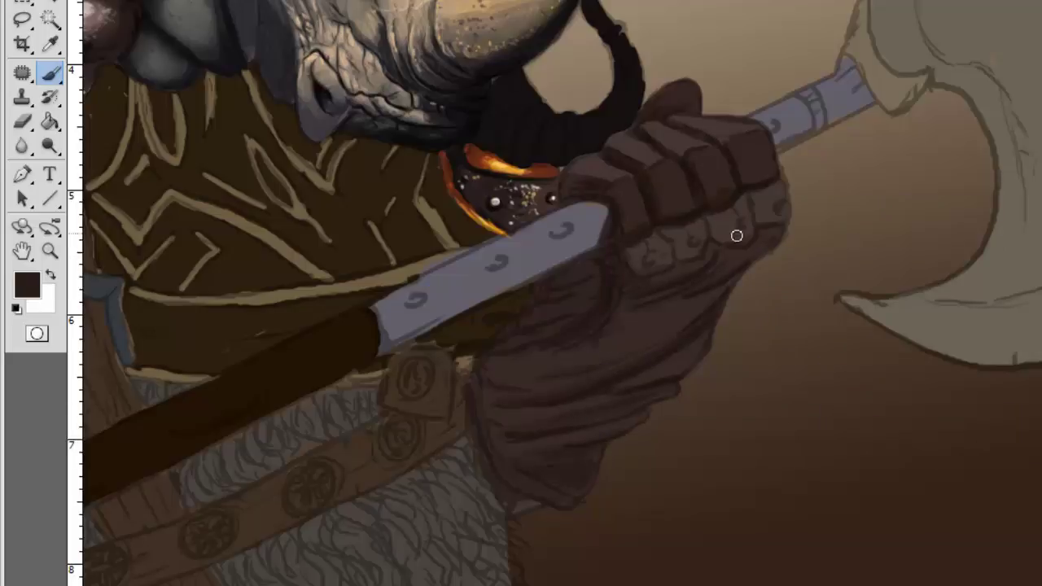
Step: Add black shadow on the gauntlet below the axe blade, adjusting the brush size
left_click(611, 150, "alt")
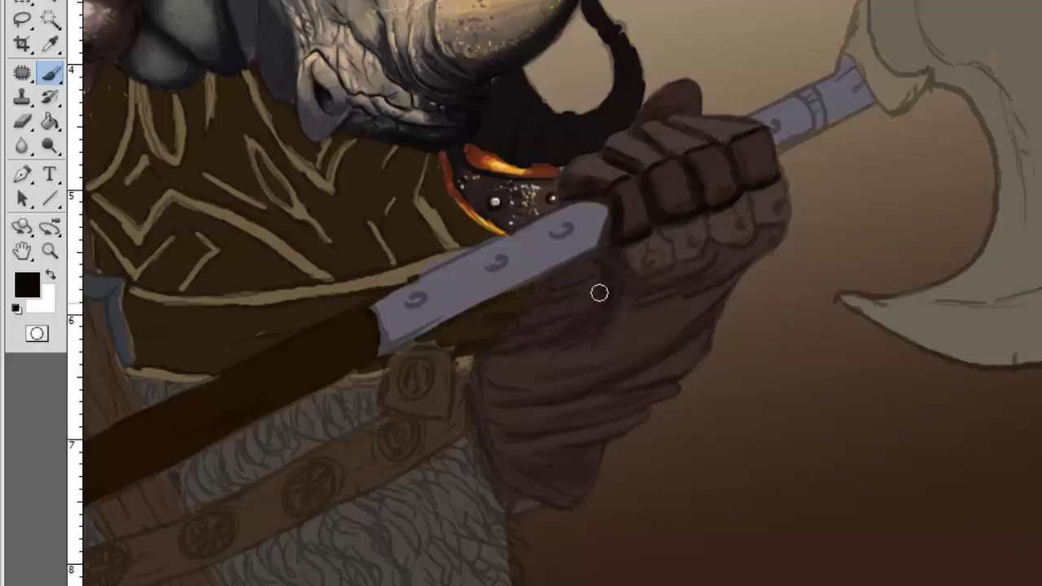
mouse_move(599, 293)
left_mouse_down()
mouse_move(562, 276)
mouse_move(609, 270)
left_mouse_up()
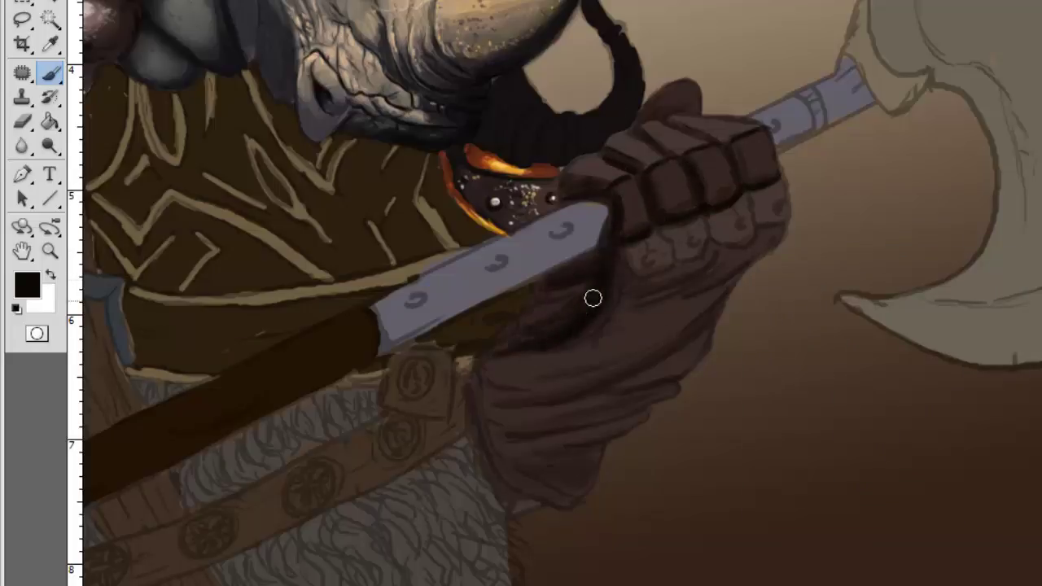
right_click(655, 275)
key("Return")
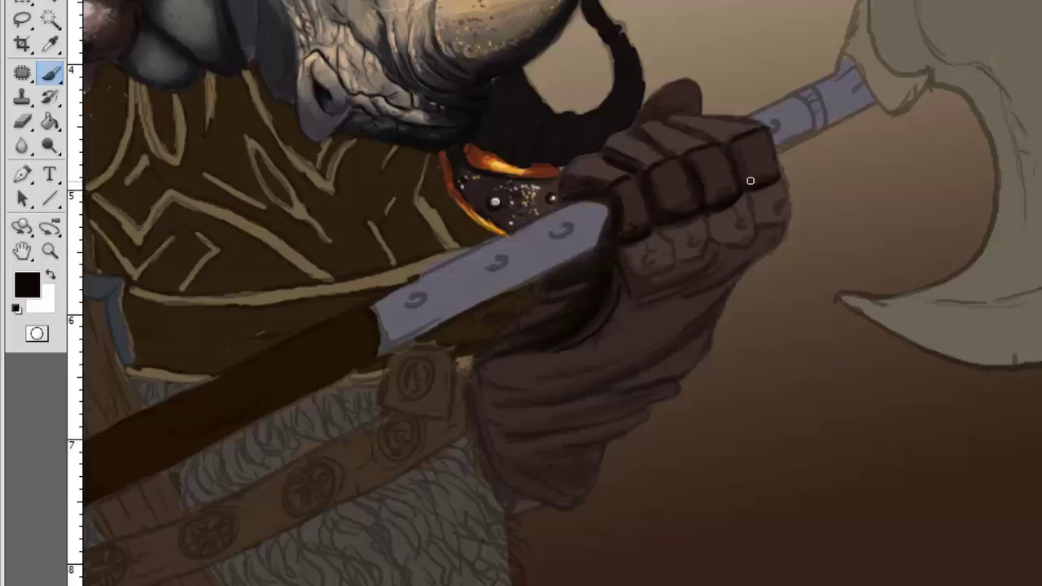
right_click(705, 268)
key("Return")
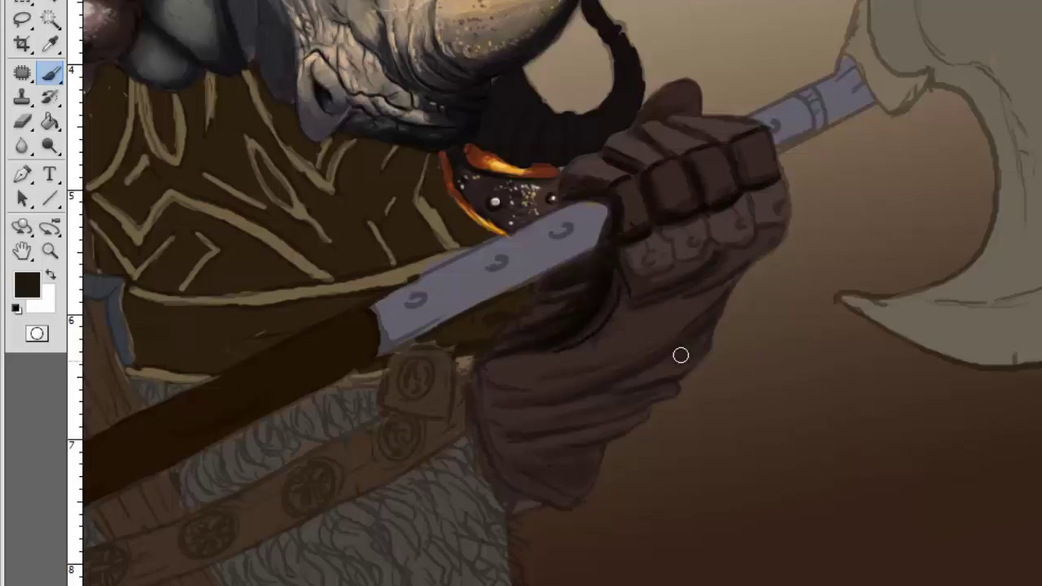
right_click(769, 298)
key("Return")
Step: Paint light strokes along the knuckles and dark brown gaps between them
right_click(675, 303)
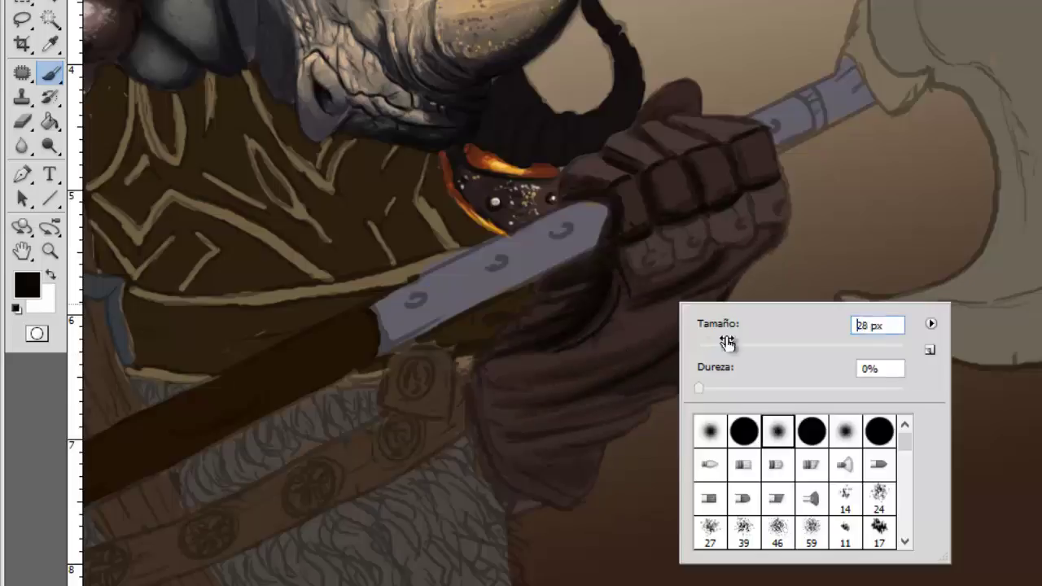
key("Return")
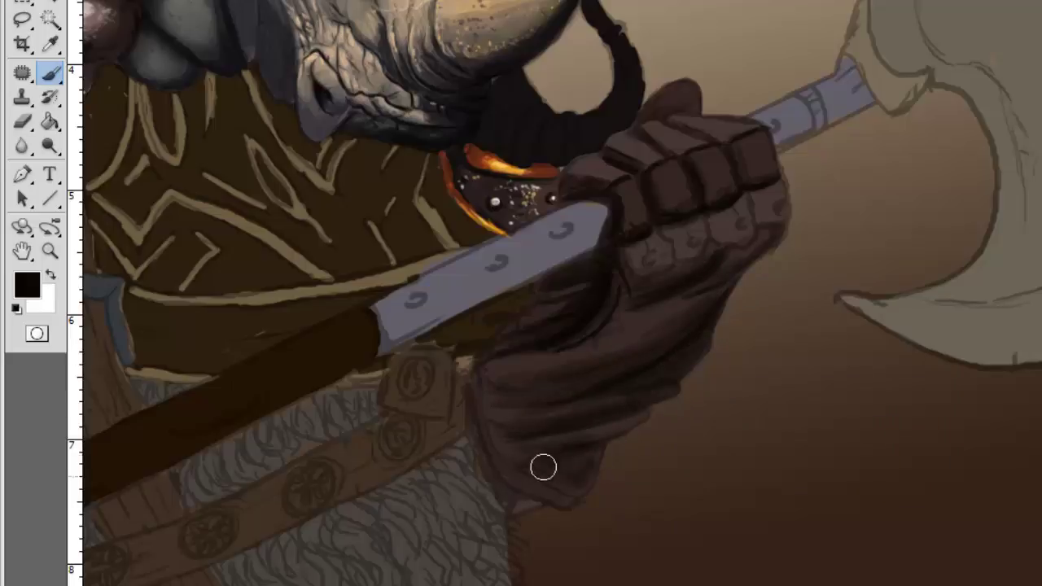
right_click(643, 410)
key("Return")
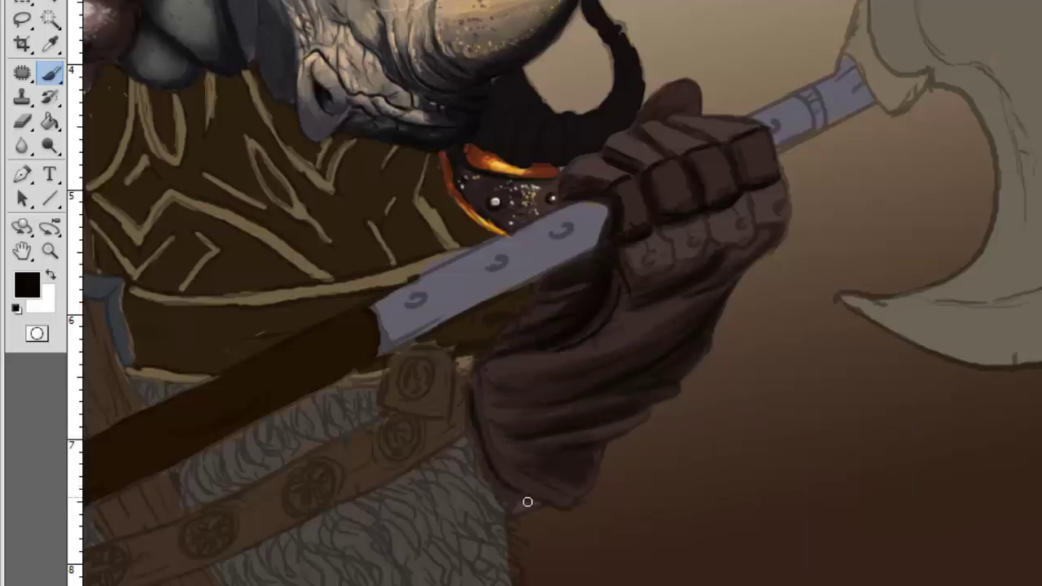
right_click(733, 232)
key("Return")
mouse_move(586, 168)
left_mouse_down()
mouse_move(643, 167)
mouse_move(663, 133)
mouse_move(751, 139)
mouse_move(623, 188)
mouse_move(625, 208)
left_mouse_up()
left_click(629, 191, "alt")
left_click(981, 218, "alt")
right_click(798, 233)
key("Return")
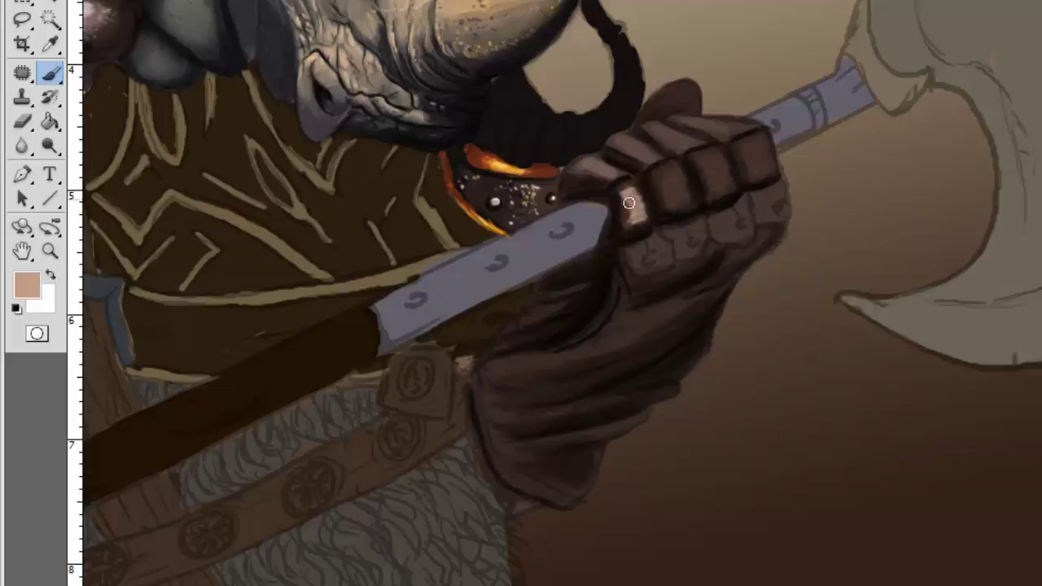
Step: Highlight the first knuckles in a light tone and add brown strokes across the glove
left_click(980, 151, "alt")
left_click_drag(677, 174, 671, 190)
left_click_drag(674, 231, 761, 159)
left_click(651, 342, "alt")
left_click_drag(521, 359, 676, 309)
left_click_drag(575, 445, 635, 399)
left_click_drag(537, 366, 480, 375)
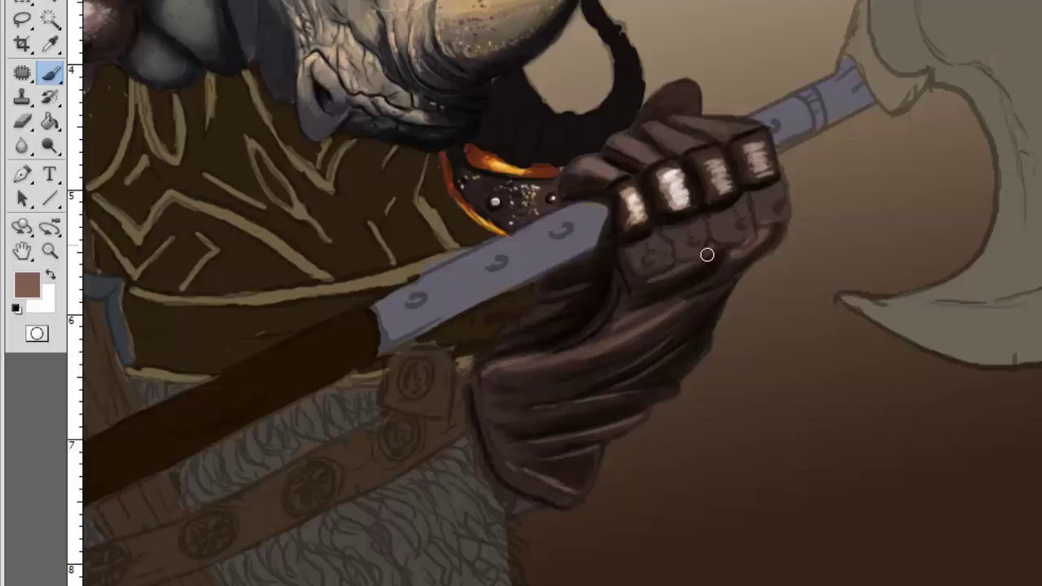
Step: Paint warm orange-brown along the lower knuckle row
left_click(720, 178, "alt")
right_click(712, 295)
key("Return")
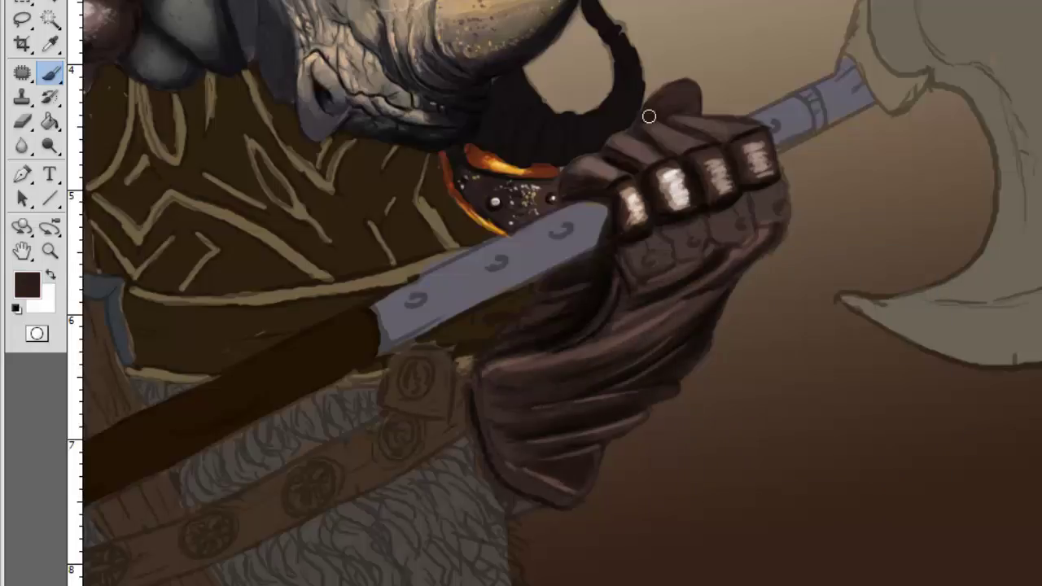
left_click(669, 110, "alt")
left_click(561, 210, "alt")
mouse_move(652, 267)
left_mouse_down()
mouse_move(763, 179)
mouse_move(773, 245)
left_mouse_up()
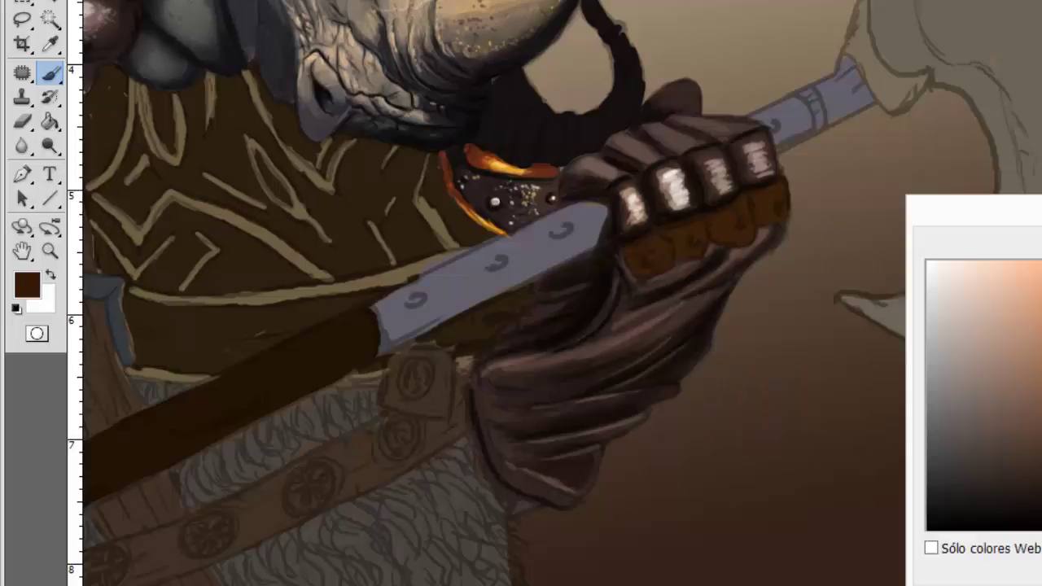
Step: Pick cream and pinkish-tan highlight tones sampled from the knuckles and glove
left_click(631, 246, "alt")
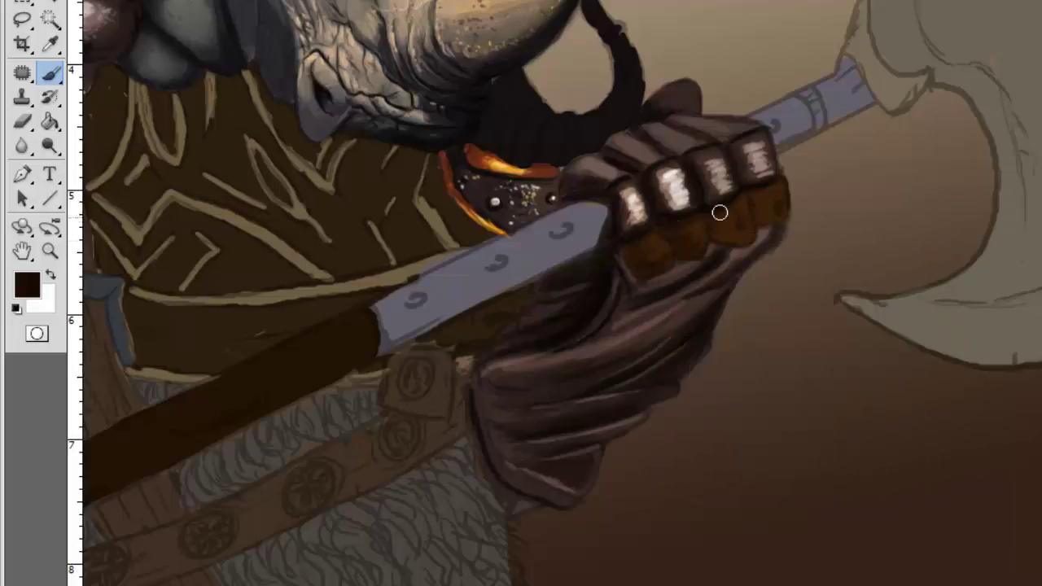
left_click(652, 245, "alt")
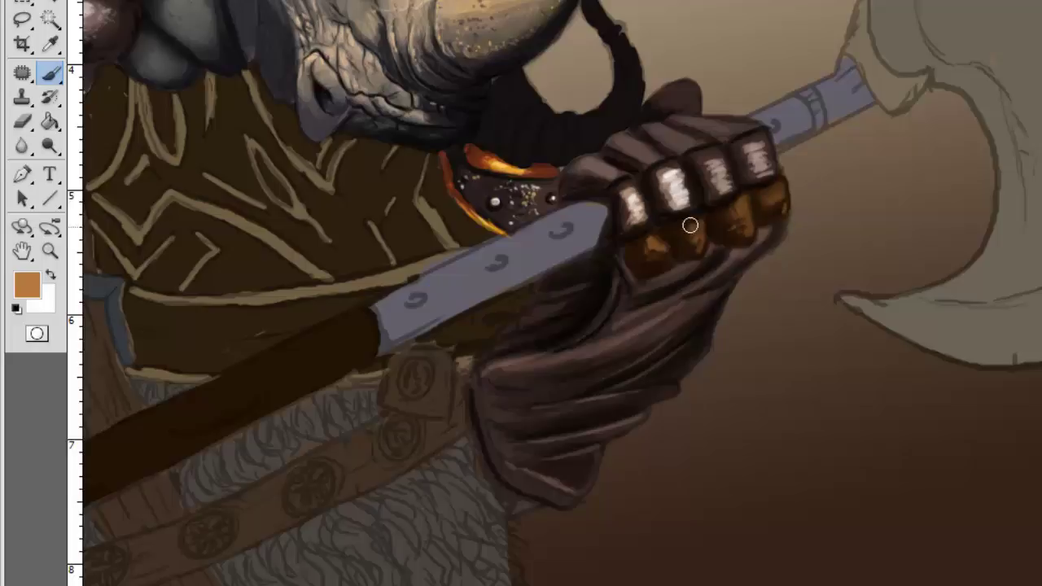
right_click(816, 223)
key("Escape")
left_click(626, 247, "alt")
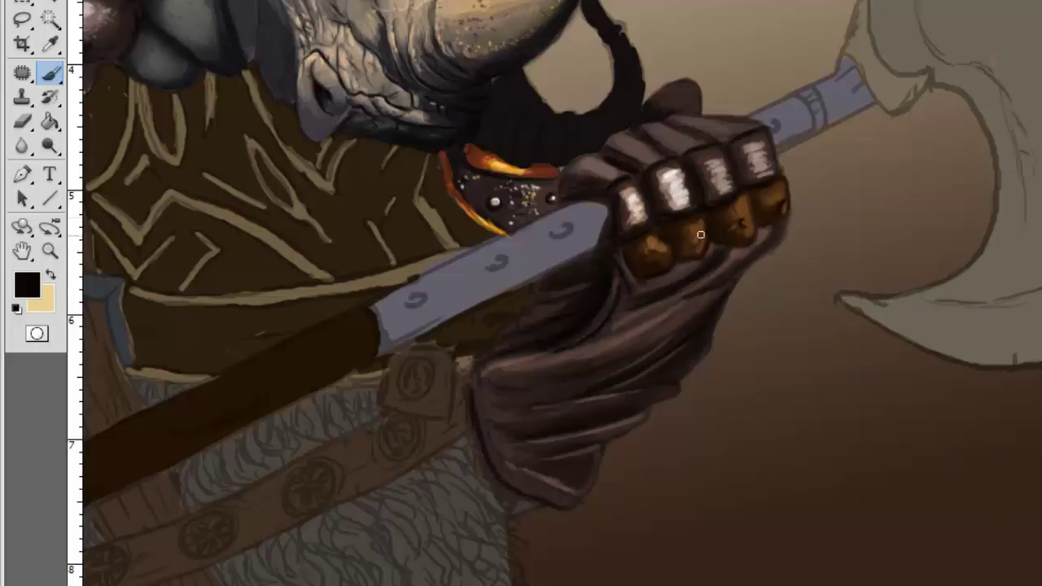
key("x")
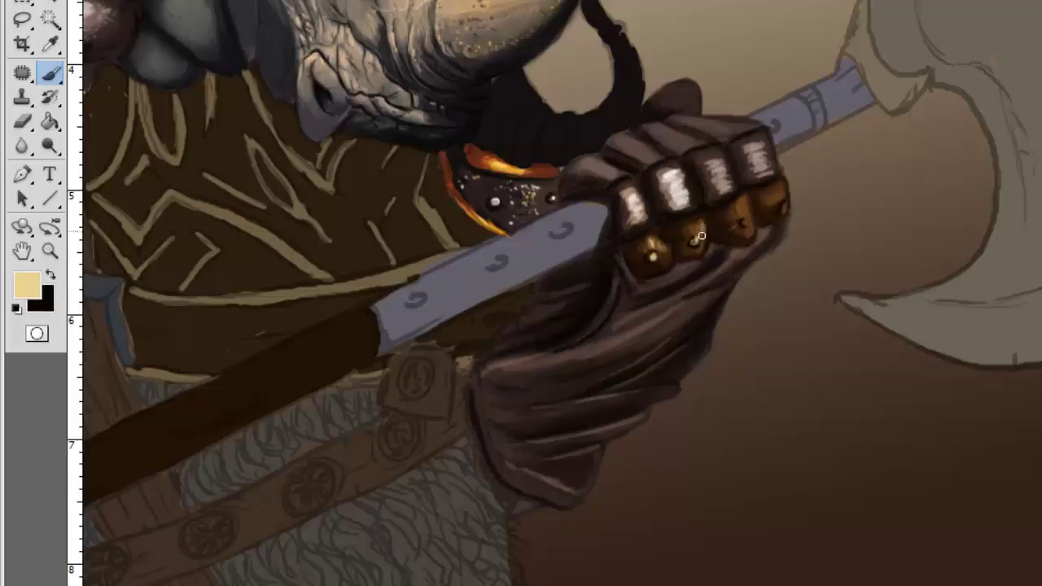
left_click(749, 236, "alt")
left_click(785, 221, "alt")
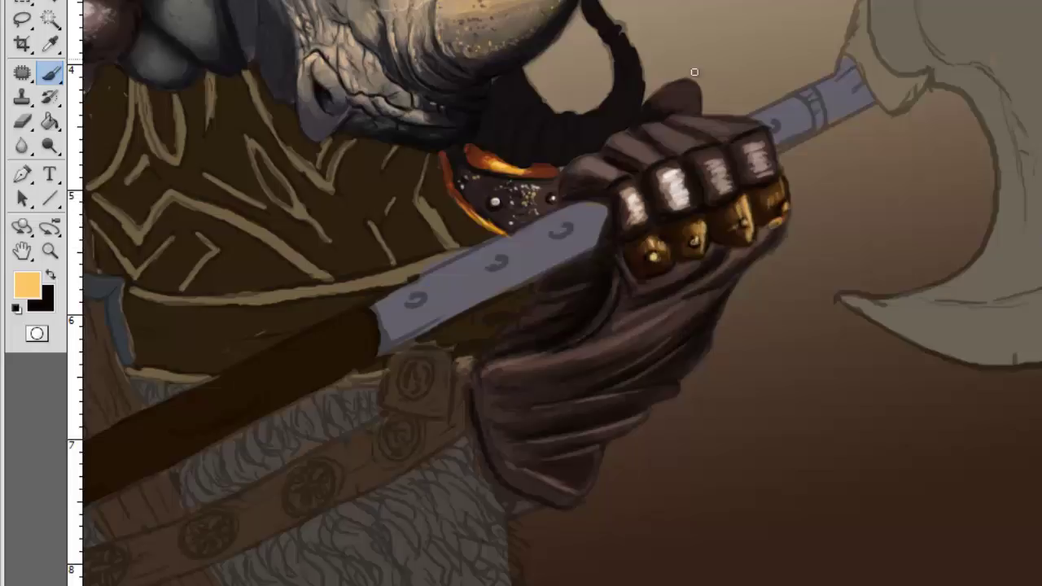
left_click(548, 47, "alt")
Step: Adjust the brush size through the brush presets
right_click(667, 221)
key("Escape")
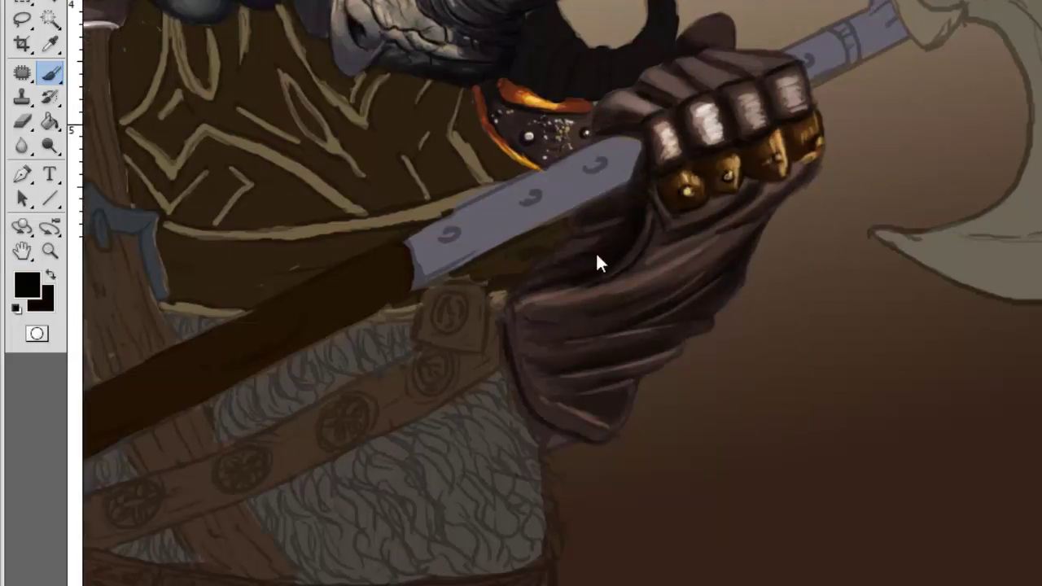
right_click(496, 334)
key("Escape")
right_click(517, 371)
key("Escape")
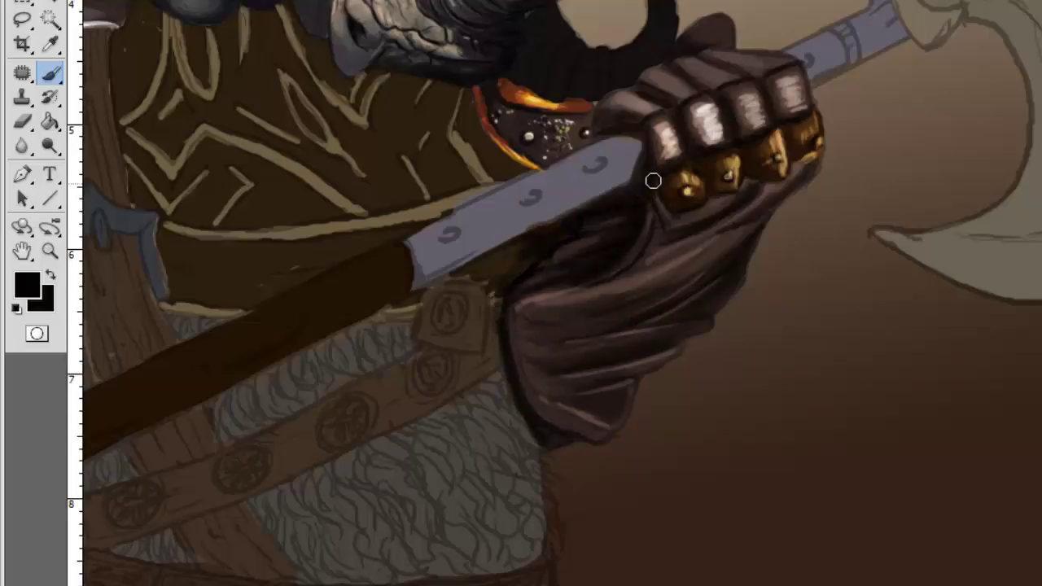
Step: Zoom in on the shoulder strap behind the rhino's head
key("z")
left_click(490, 145, "alt")
left_click(539, 207)
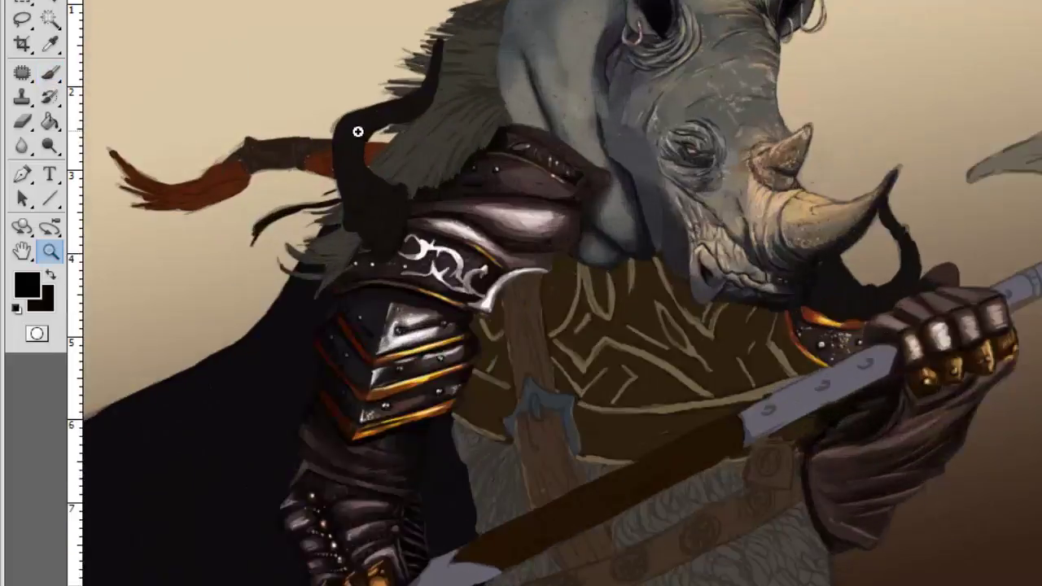
left_click(354, 133)
key("b")
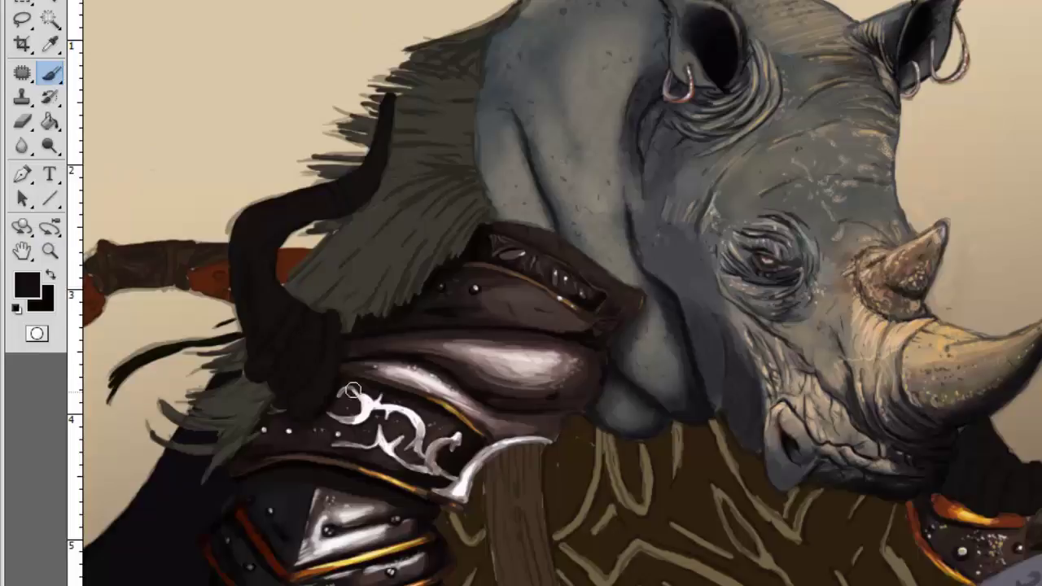
Step: Shade the dark shoulder strap with brown strokes using a smaller brush
left_click(356, 184, "alt")
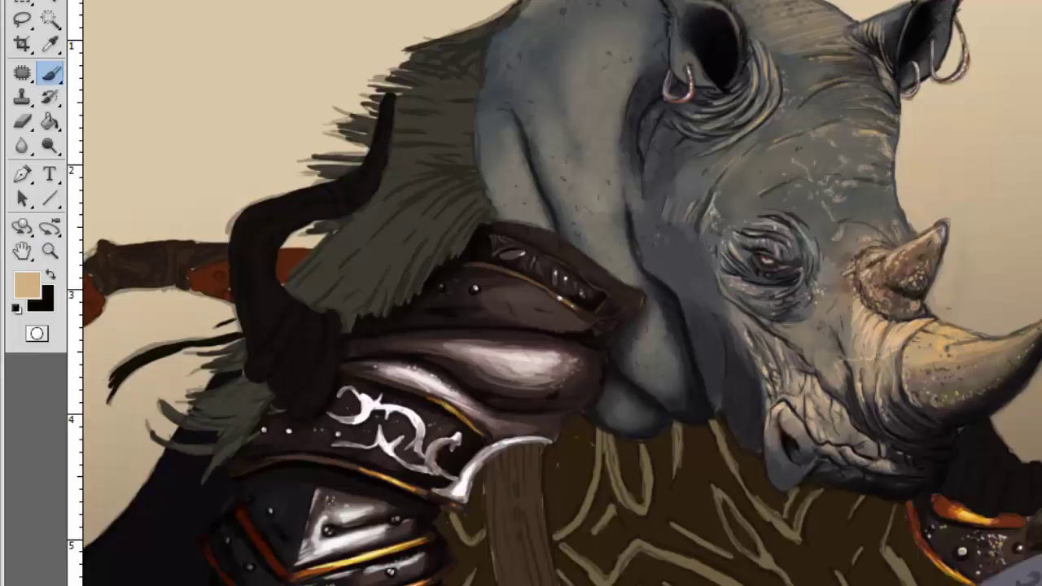
right_click(707, 274)
left_click_drag(384, 123, 358, 199)
left_click_drag(269, 232, 331, 193)
right_click(264, 228)
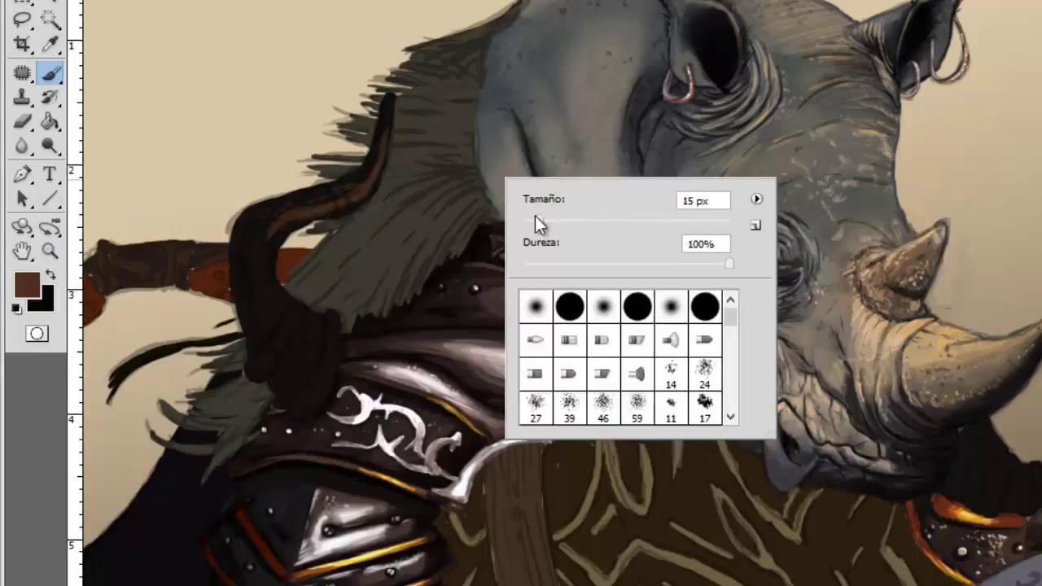
key("Return")
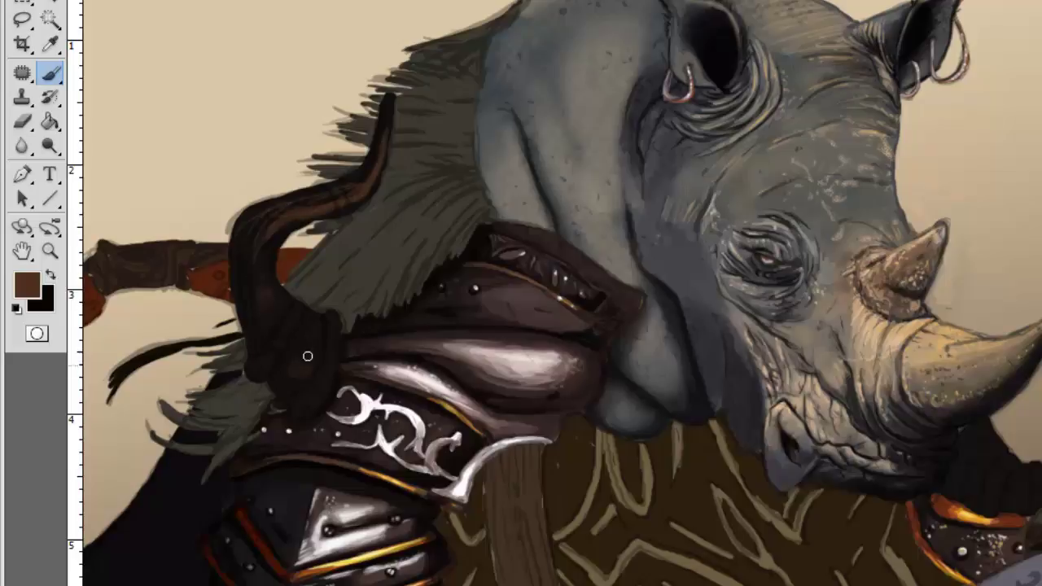
Step: Paint a short grey stroke and a pale tan band across the strap
left_click(308, 354, "alt")
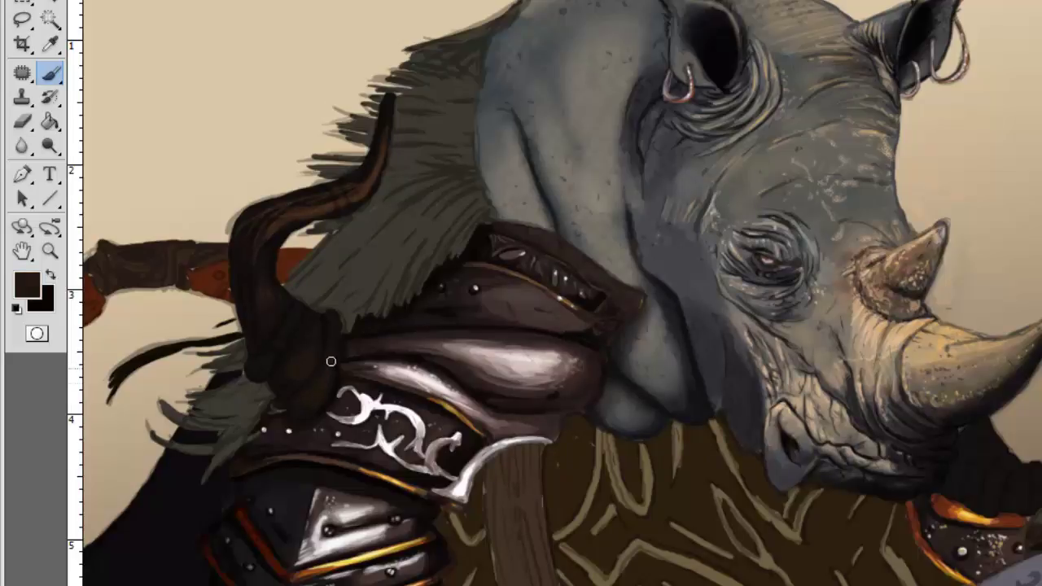
left_click(330, 317, "alt")
left_click_drag(330, 316, 334, 344)
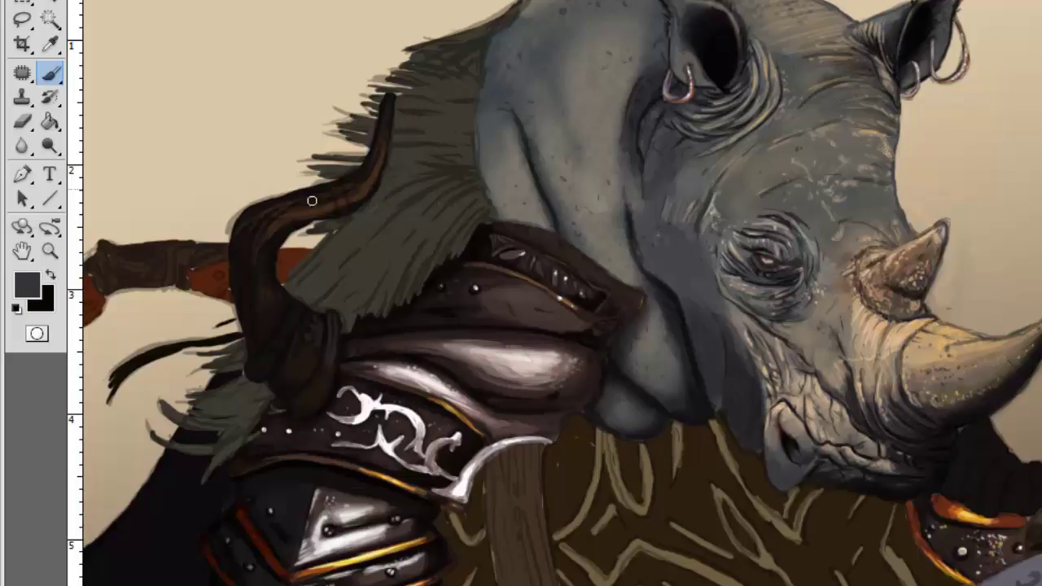
left_click(589, 337, "alt")
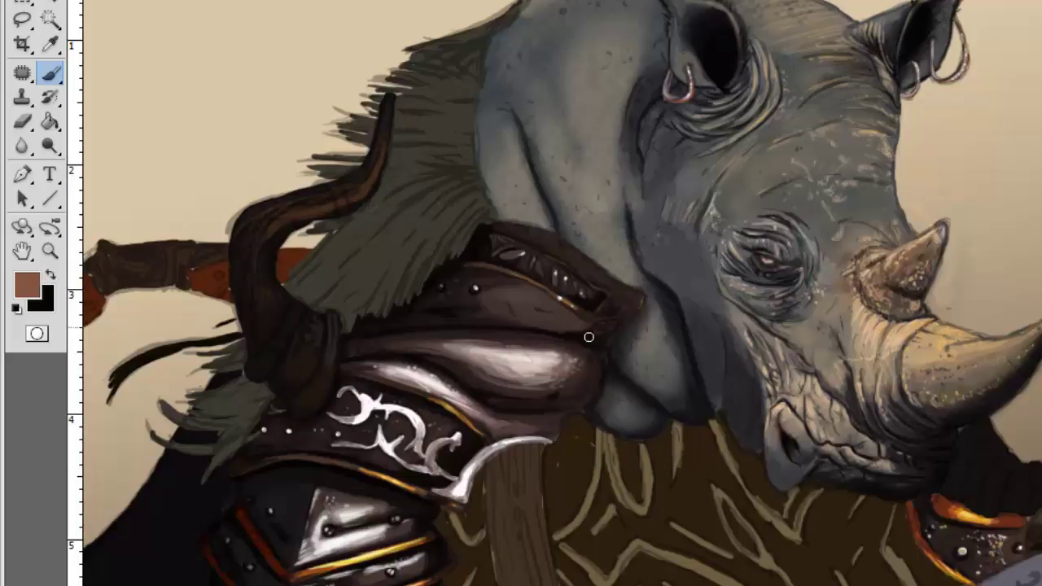
left_click(349, 187, "alt")
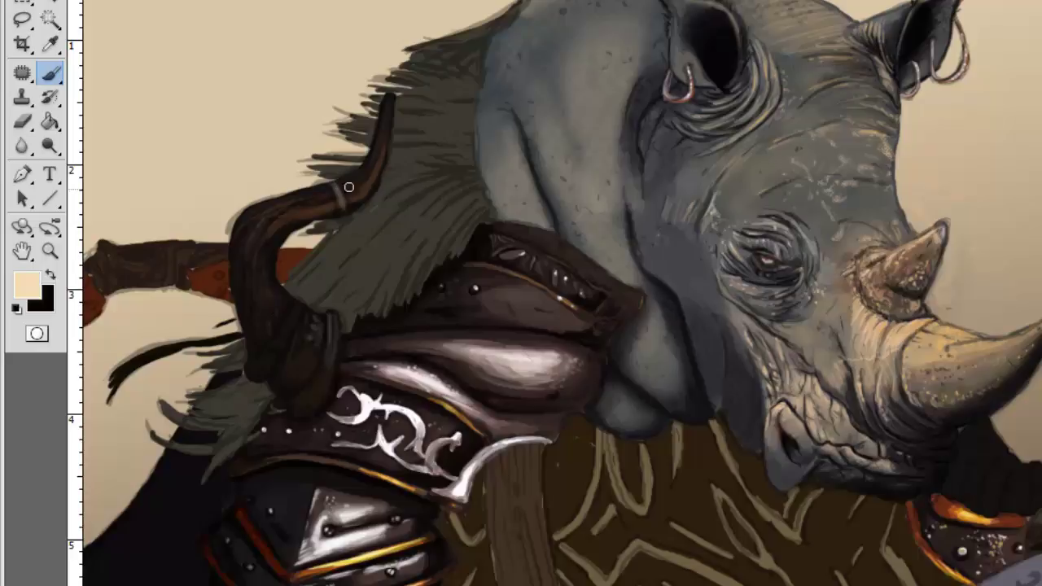
left_click(596, 280, "alt")
mouse_move(295, 313)
left_mouse_down()
mouse_move(254, 371)
mouse_move(272, 366)
mouse_move(256, 364)
left_mouse_up()
Step: Darken the tan band on the lower strap with near-black
left_click(281, 221, "alt")
right_click(562, 276)
key("Escape")
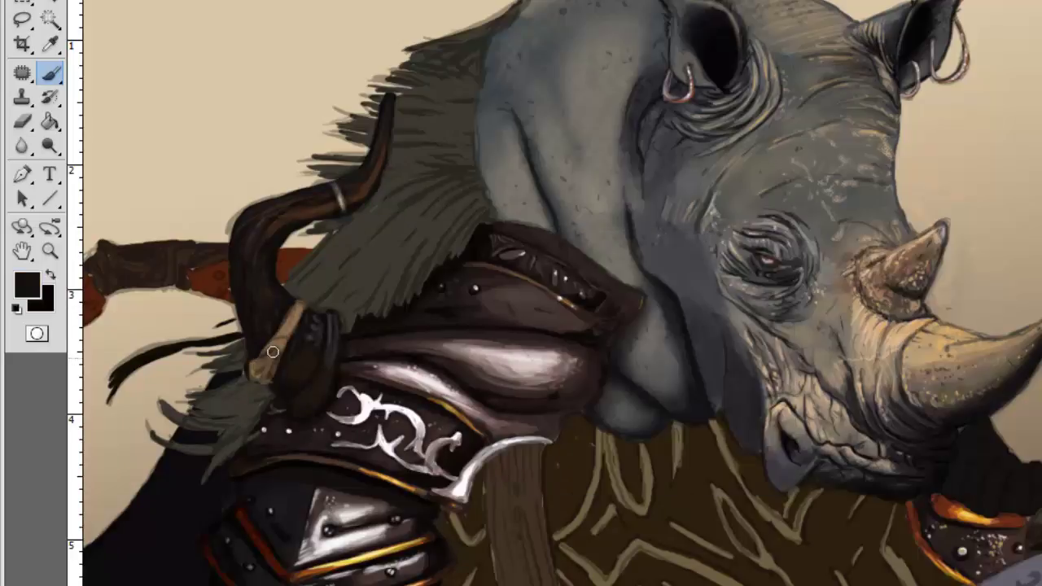
left_click(296, 311, "alt")
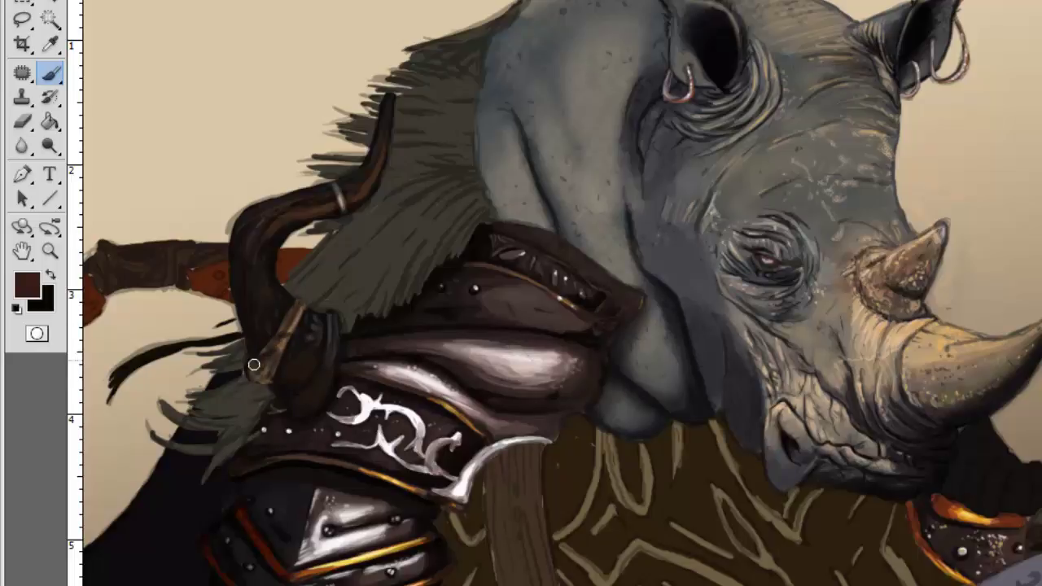
left_click(389, 135, "alt")
left_click_drag(303, 304, 270, 363)
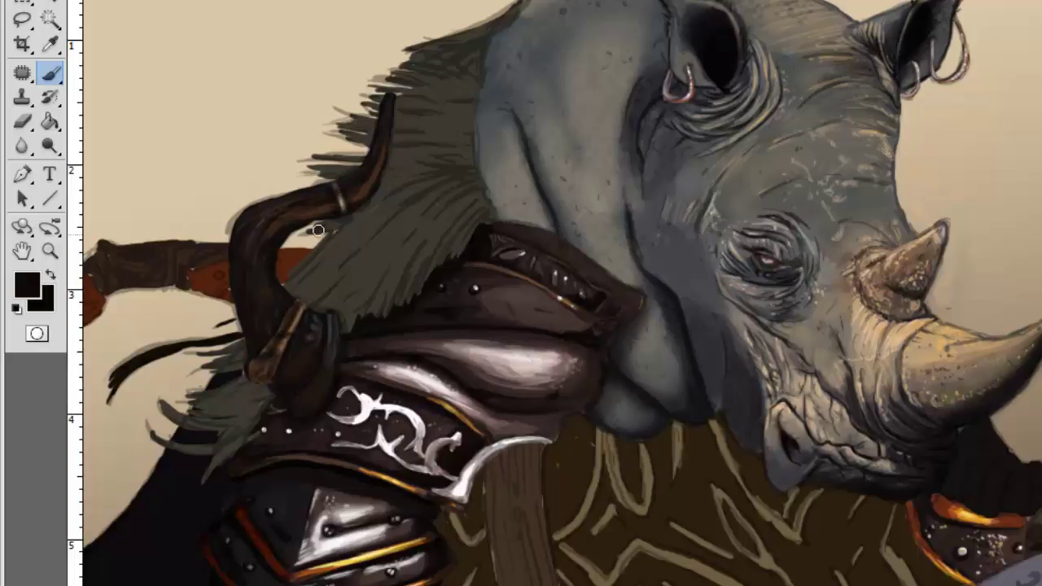
Step: Reset the colours and sample the fur's grey-green and a light peach tan
key("d")
right_click(423, 277)
key("Escape")
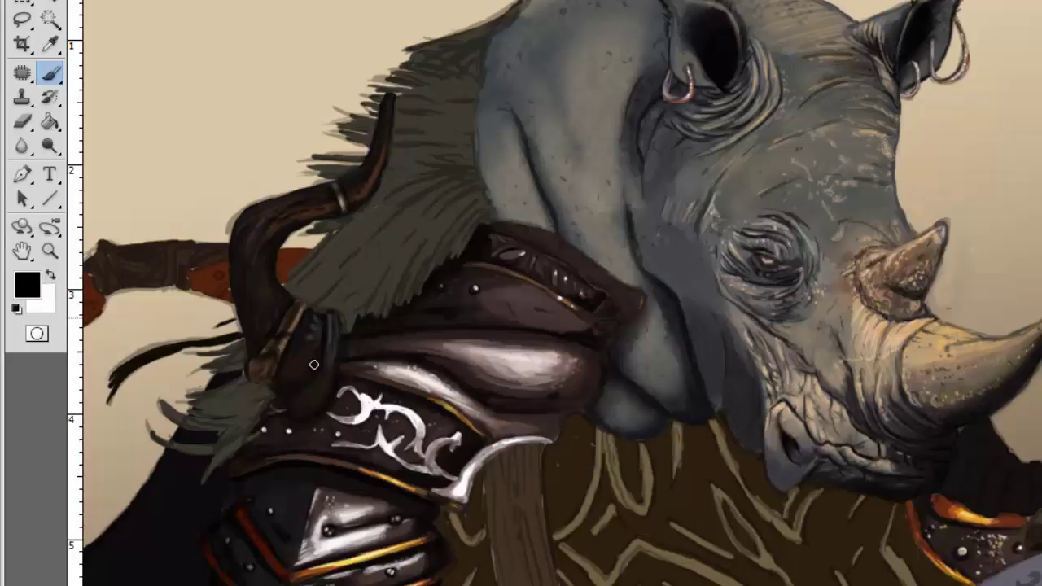
left_click(333, 185, "alt")
left_click(385, 143, "alt")
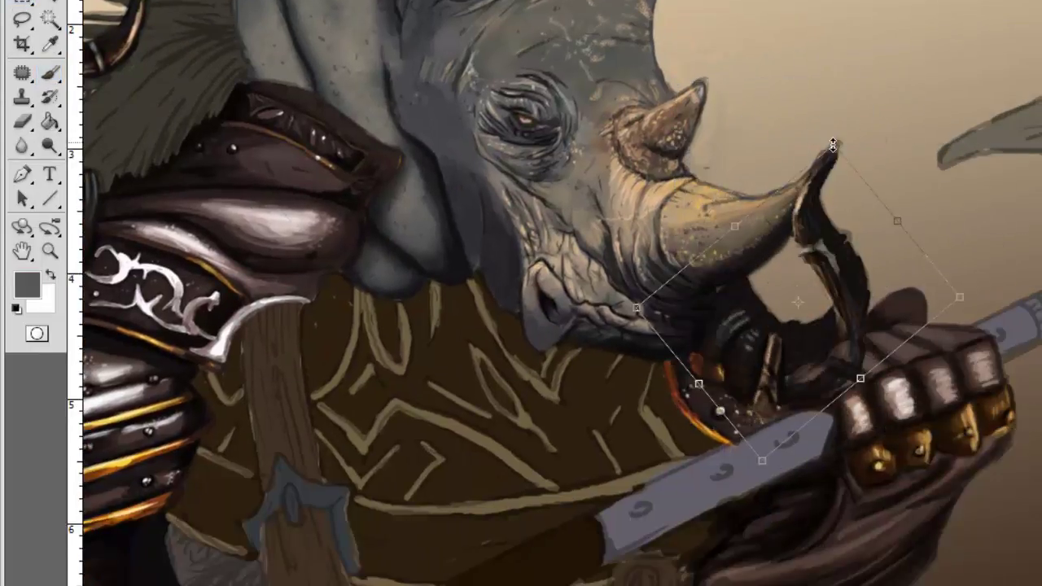
Step: Warp the curled strap up toward the horn tip and bend its lower part
mouse_move(833, 145)
left_mouse_down()
mouse_move(863, 121)
mouse_move(860, 279)
left_mouse_up()
key("Return")
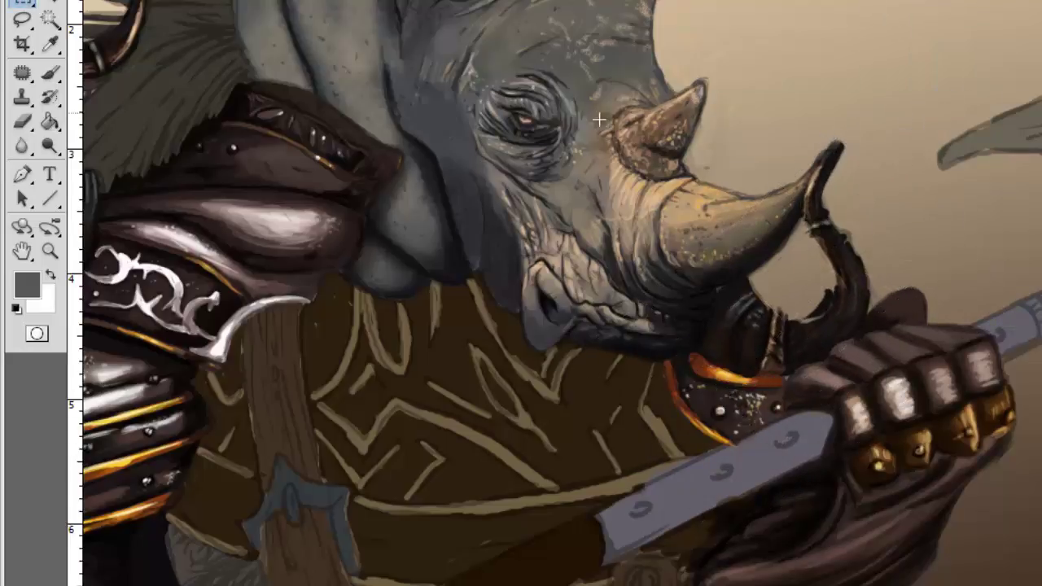
key("z")
left_click(842, 267)
key("ctrl+t")
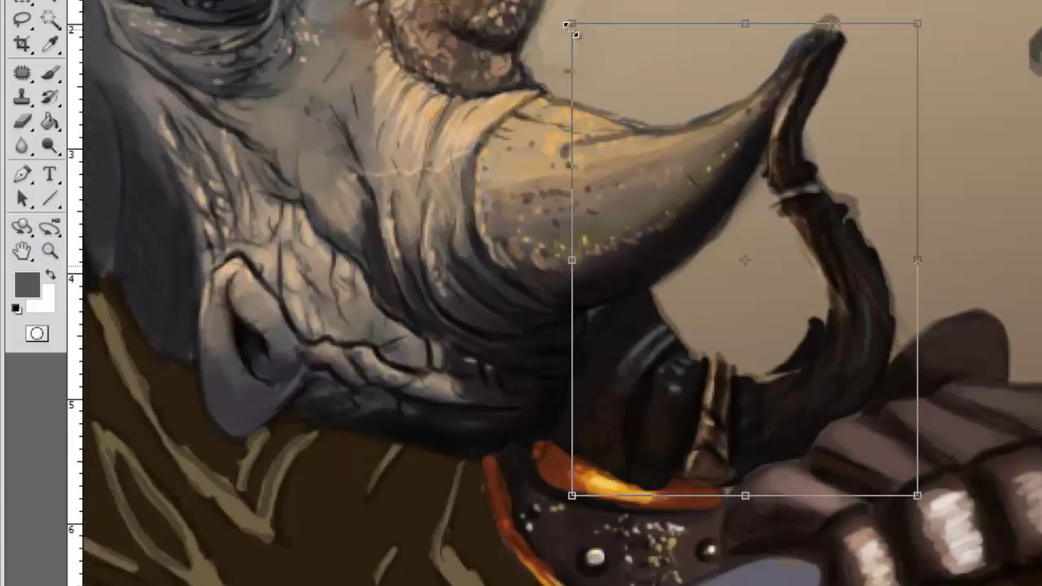
mouse_move(574, 296)
left_mouse_down()
mouse_move(710, 378)
mouse_move(895, 191)
left_mouse_up()
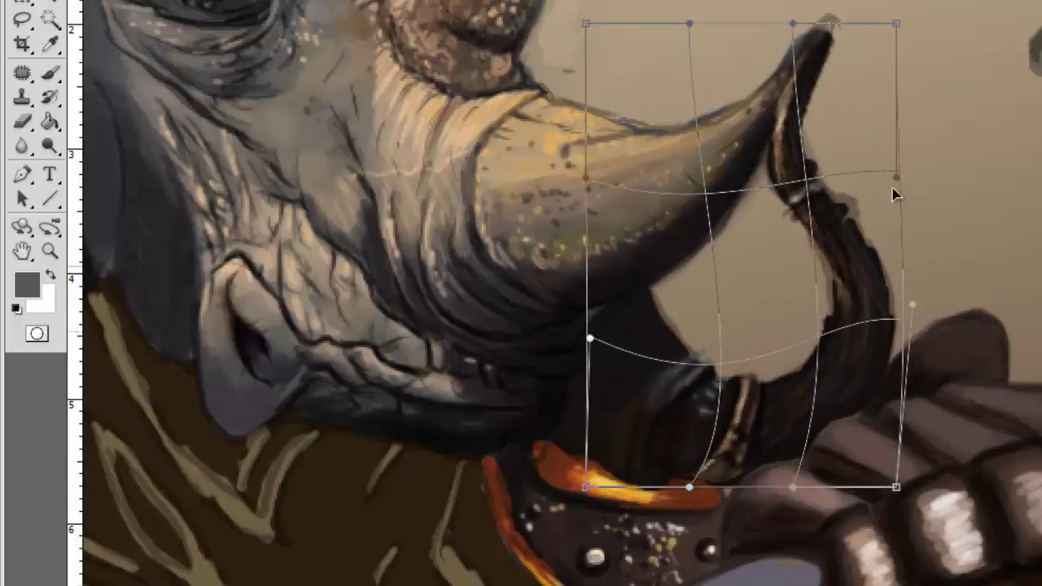
key("Return")
Step: Paint dark strokes along the strap, erase its tip to a point and remove the stray blob
key("z")
key("b")
left_click(666, 326, "alt")
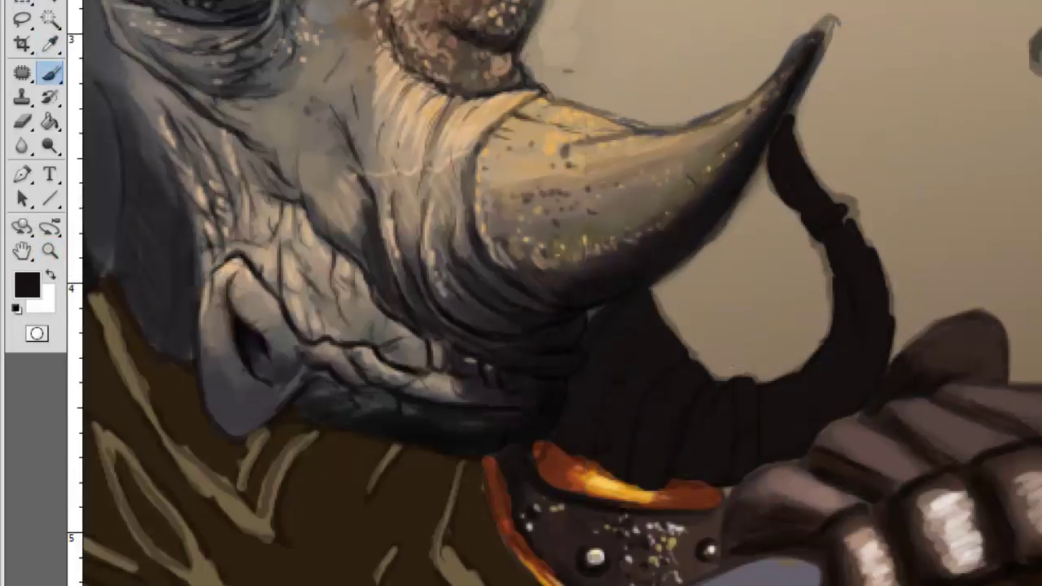
mouse_move(787, 138)
left_mouse_down()
mouse_move(818, 233)
mouse_move(810, 170)
mouse_move(896, 342)
left_mouse_up()
key("e")
left_click_drag(814, 33, 847, 208)
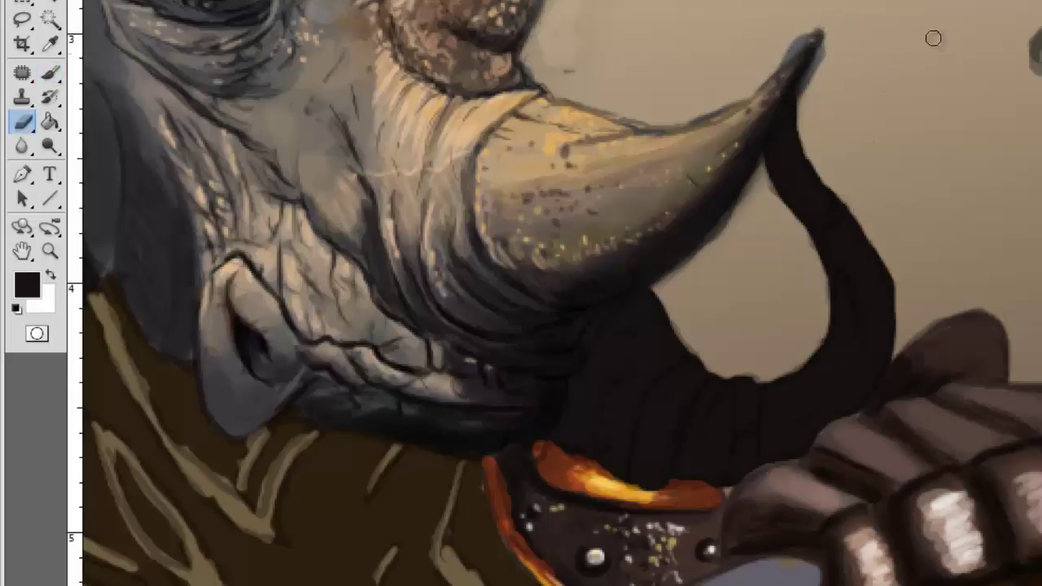
left_click_drag(717, 228, 759, 178)
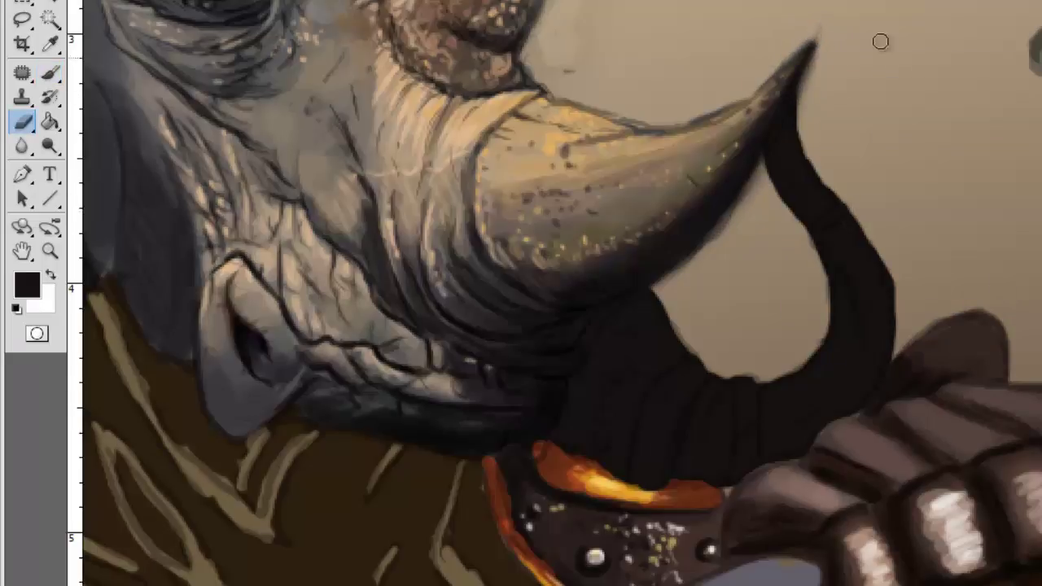
Step: Refine the strap near the horn tip after checking it zoomed in and out
key("z")
left_click(730, 214)
left_click(790, 141, "alt")
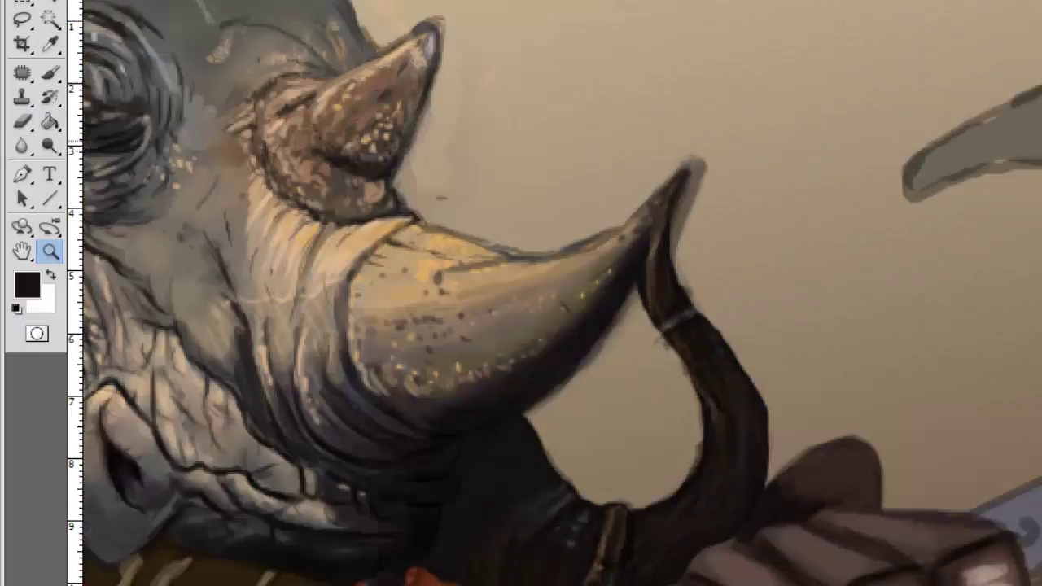
key("e")
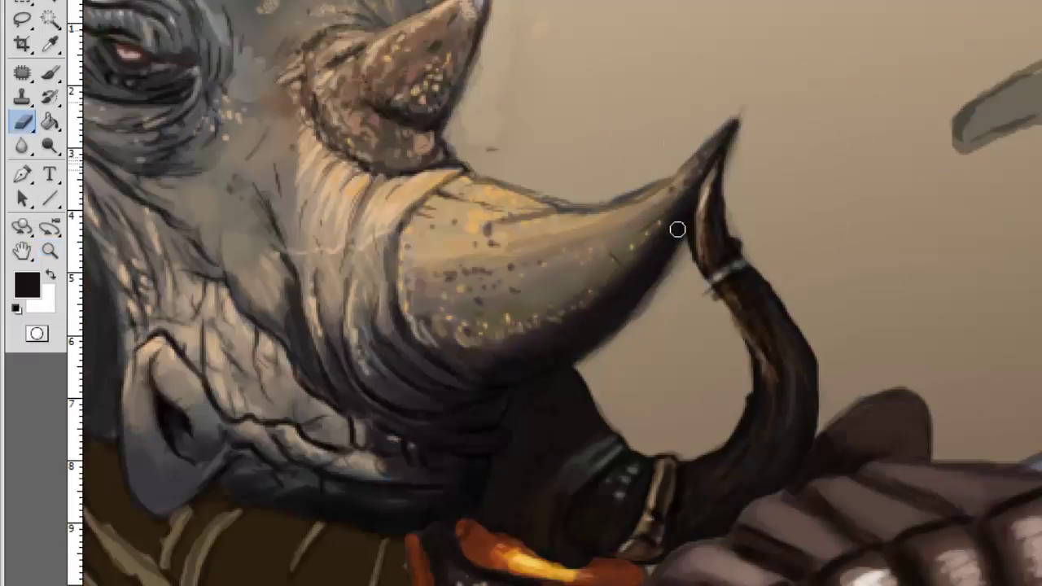
left_click_drag(677, 229, 719, 165)
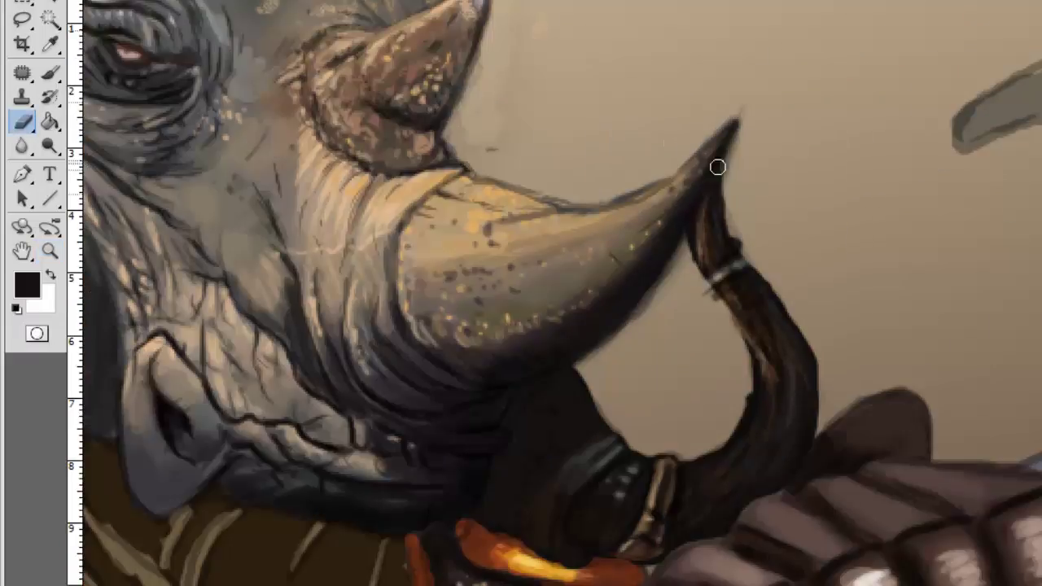
right_click(790, 207)
key("Return")
Step: Paint light and dark brown strokes along the braid under the horn
key("z")
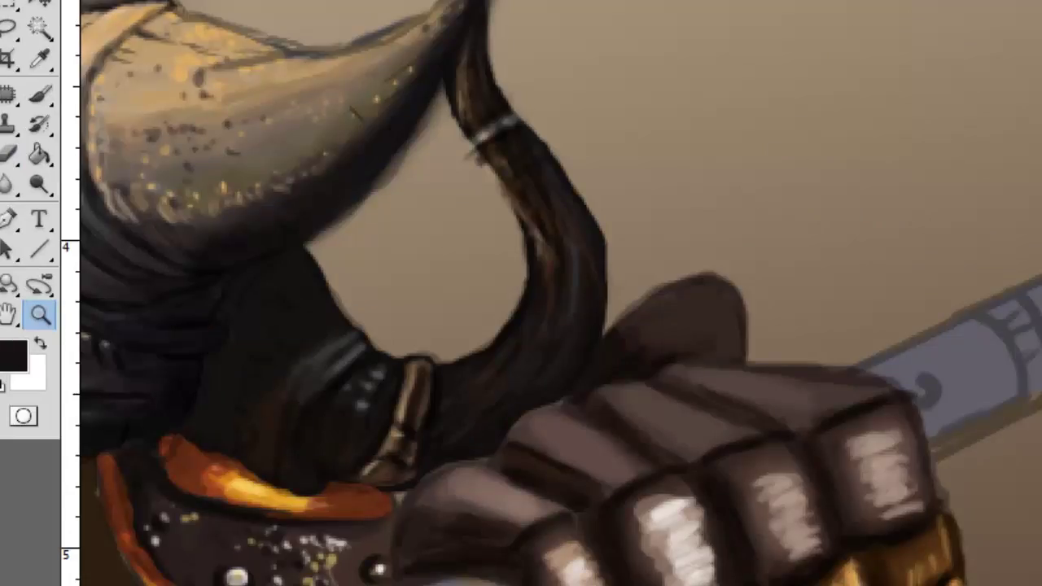
key("b")
right_click(661, 114)
key("Return")
left_click_drag(456, 69, 471, 115)
left_click_drag(538, 180, 586, 285)
left_click_drag(586, 220, 586, 350)
left_click(530, 198, "alt")
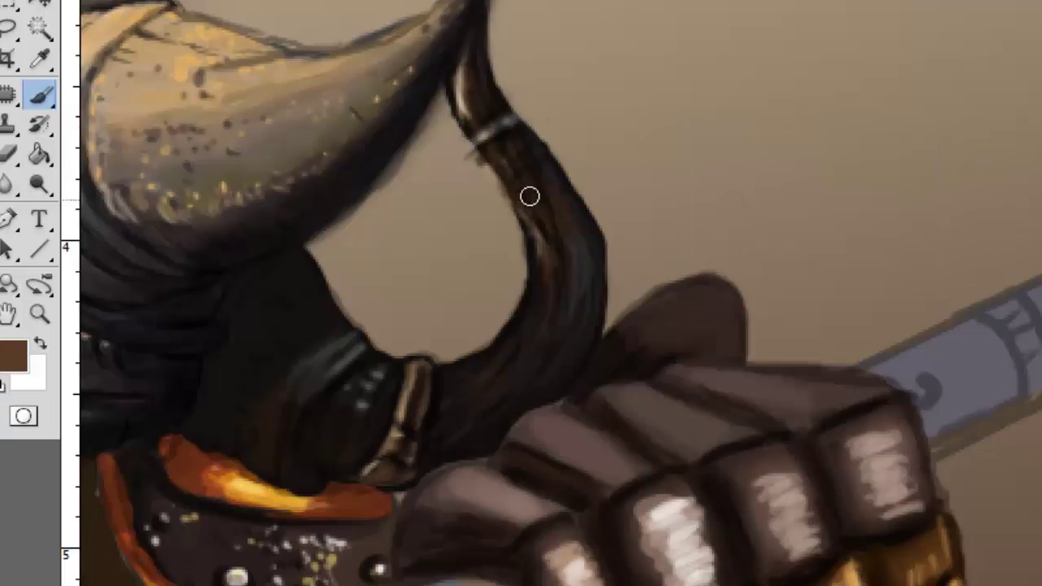
left_click_drag(530, 198, 562, 318)
Step: Add bluish highlights and dark strokes on the collar and texture the snout dark brown
left_click(325, 407, "alt")
left_click_drag(318, 407, 363, 371)
left_click_drag(379, 399, 388, 379)
left_click(341, 392, "alt")
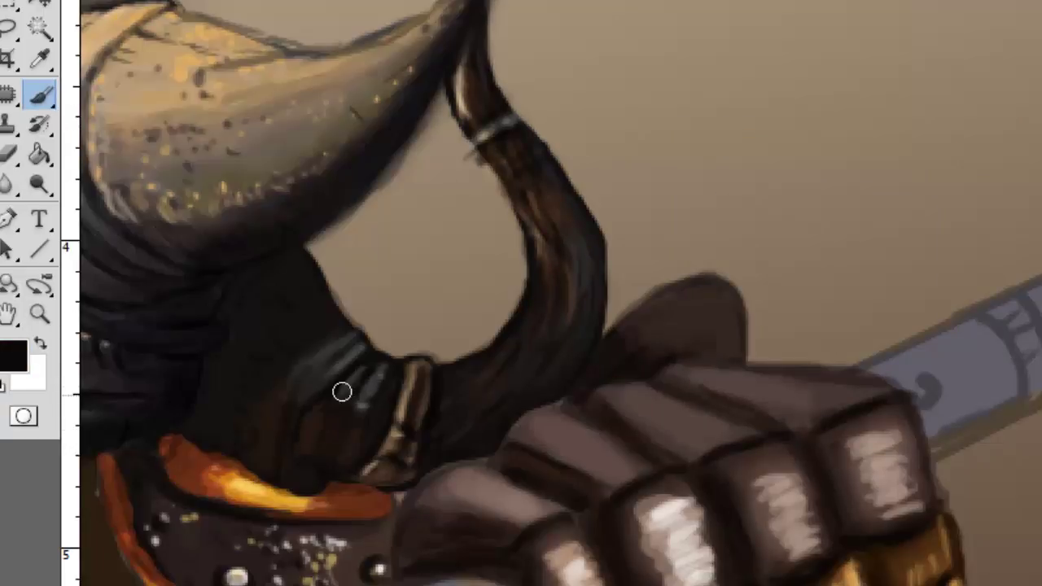
left_click_drag(351, 342, 309, 399)
left_click(293, 298, "alt")
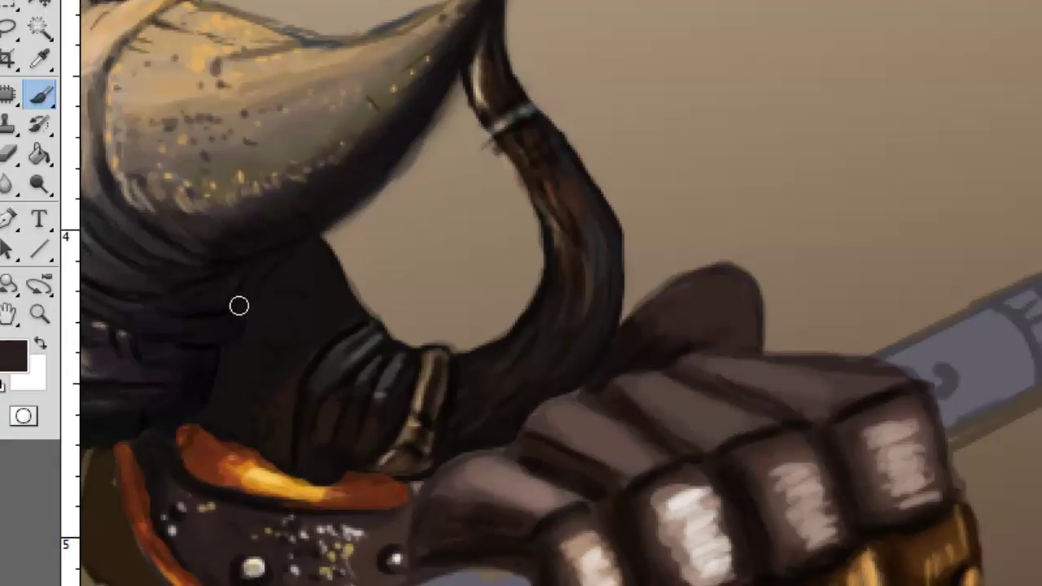
mouse_move(238, 305)
left_mouse_down()
mouse_move(309, 242)
mouse_move(230, 421)
mouse_move(275, 339)
mouse_move(309, 244)
mouse_move(222, 411)
left_mouse_up()
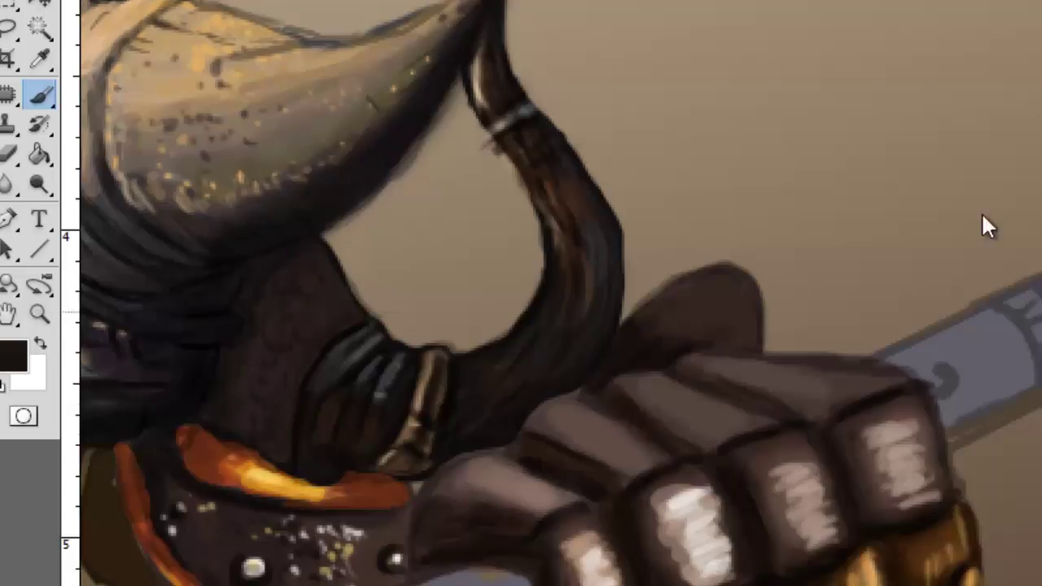
Step: Dab white rivet dots and a bright glint on the dark strap with a small brush
key("d")
key("ctrl+minus")
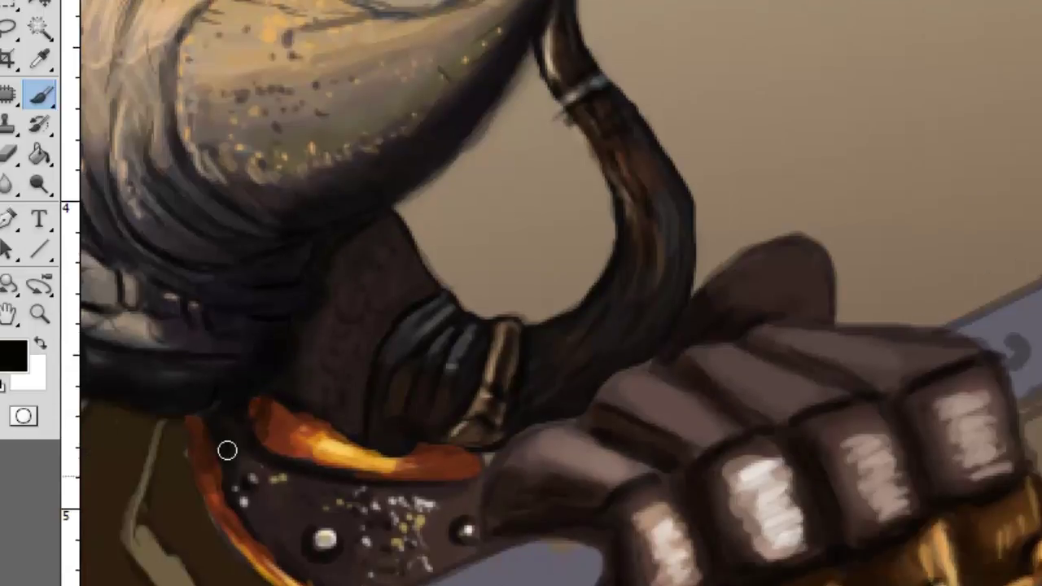
right_click(531, 248)
key("Escape")
right_click(544, 284)
key("x")
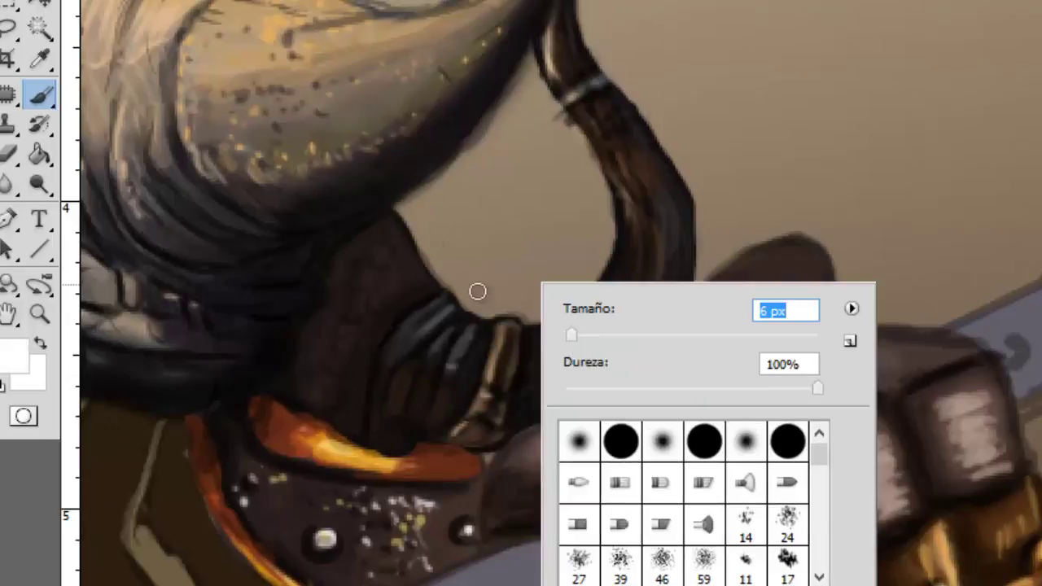
mouse_move(356, 305)
left_mouse_down()
mouse_move(334, 394)
mouse_move(376, 281)
mouse_move(398, 268)
left_mouse_up()
right_click(744, 268)
key("Escape")
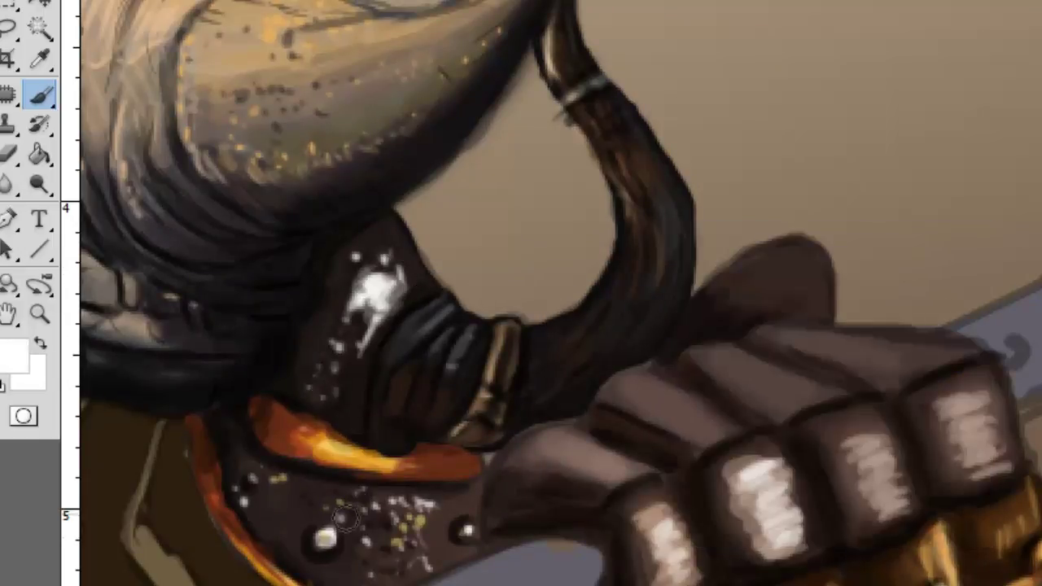
left_click_drag(347, 309, 410, 274)
left_click(619, 122, "alt")
Step: Darken the cloth left of the left tasset and around the right tasset with sampled dark brown
key("z")
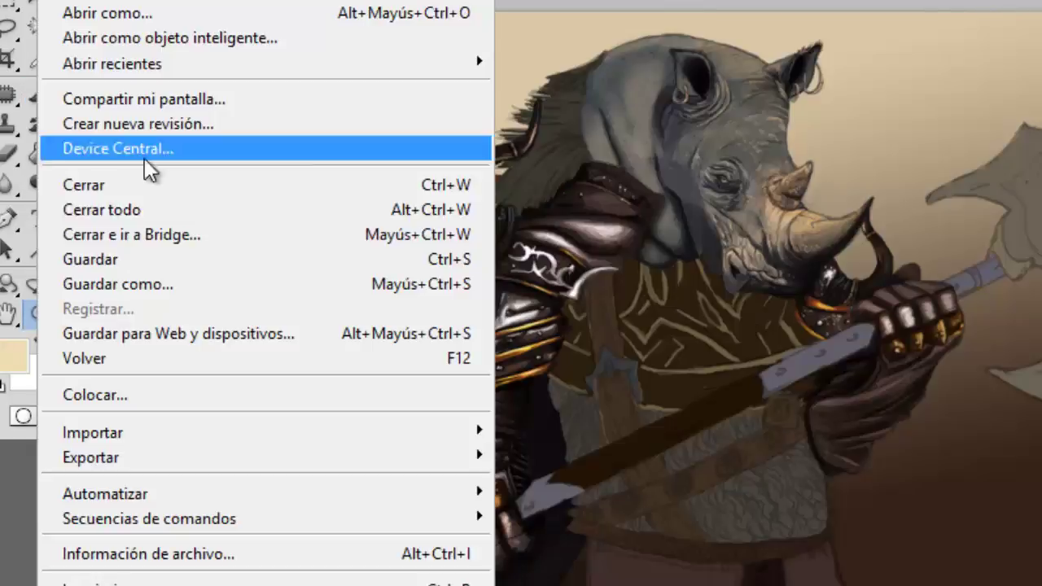
left_click(512, 198)
left_click_drag(667, 585, 447, 263)
key("b")
right_click(628, 407)
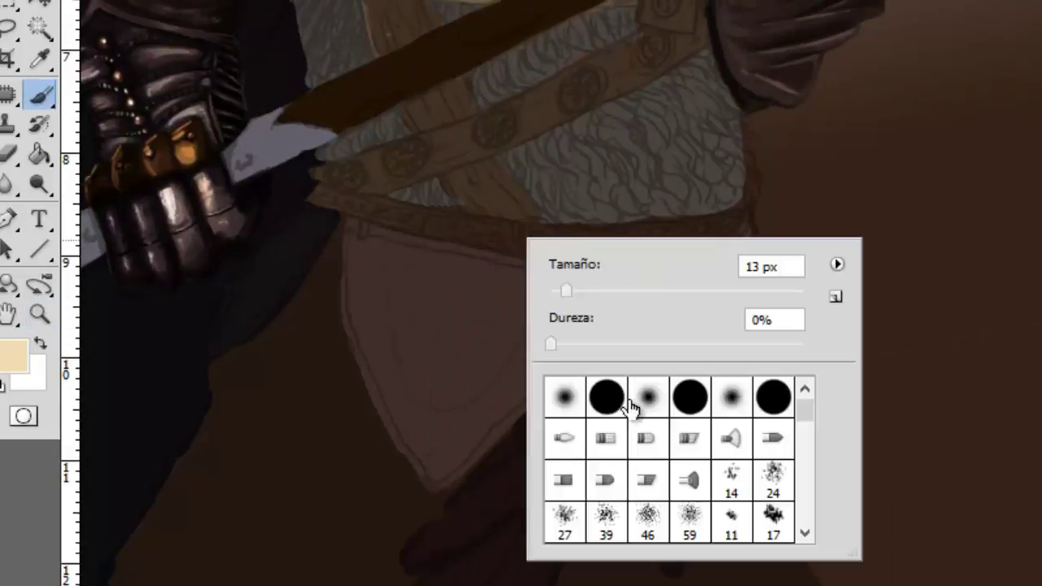
key("Escape")
left_click(321, 271, "alt")
mouse_move(321, 270)
left_mouse_down()
mouse_move(116, 582)
mouse_move(372, 529)
mouse_move(383, 542)
left_mouse_up()
left_click_drag(606, 583, 768, 433)
left_click_drag(732, 488, 798, 570)
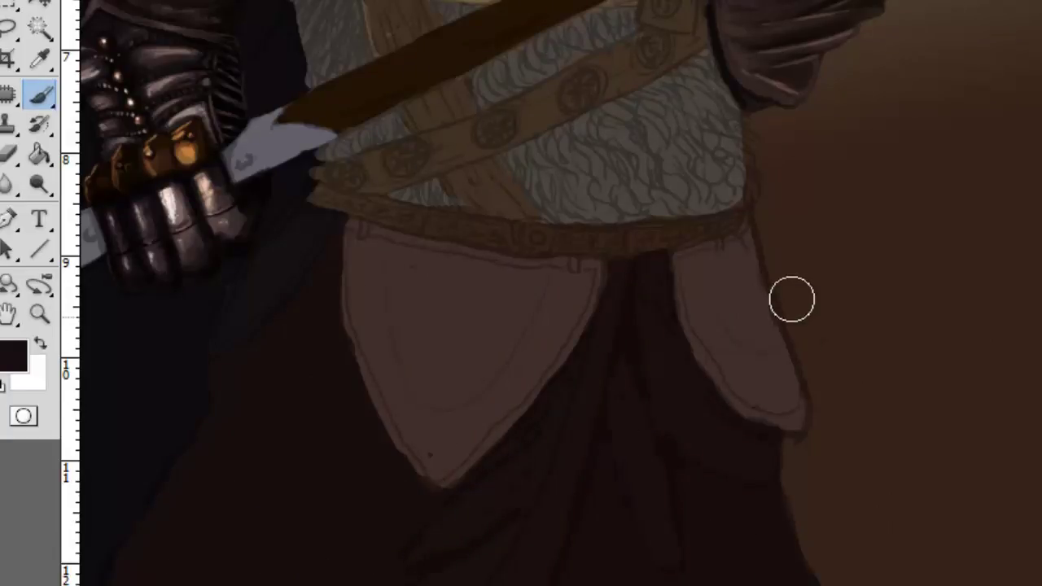
Step: Paint reddish-brown and light brown highlights down the central drapery fold
right_click(560, 372)
key("Escape")
mouse_move(513, 477)
left_mouse_down()
mouse_move(607, 306)
mouse_move(463, 481)
left_mouse_up()
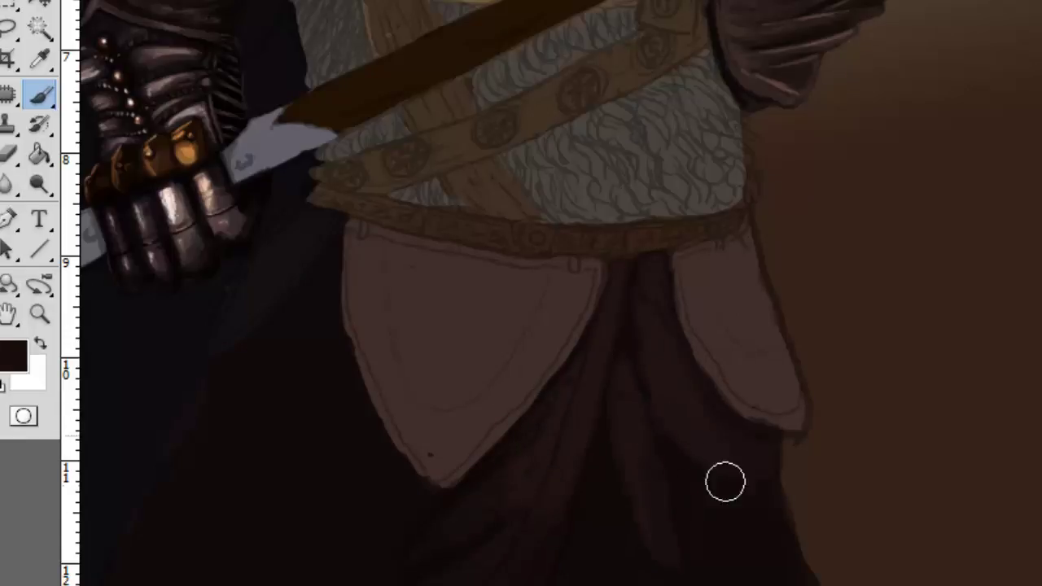
left_click(689, 393, "alt")
left_click(558, 405, "alt")
left_click_drag(538, 521, 599, 366)
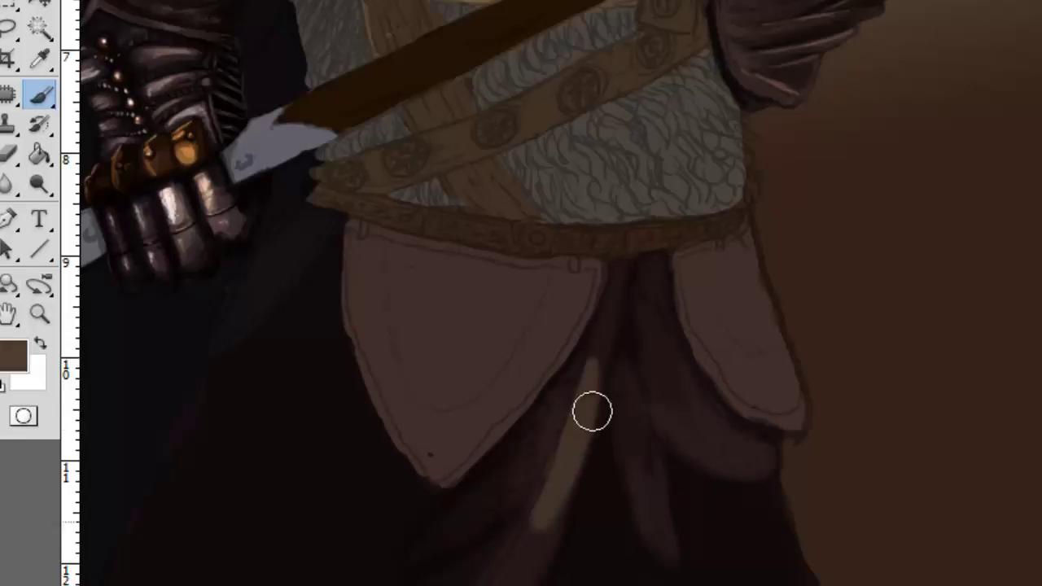
mouse_move(592, 413)
left_mouse_down()
mouse_move(662, 380)
mouse_move(561, 404)
mouse_move(659, 307)
mouse_move(565, 491)
left_mouse_up()
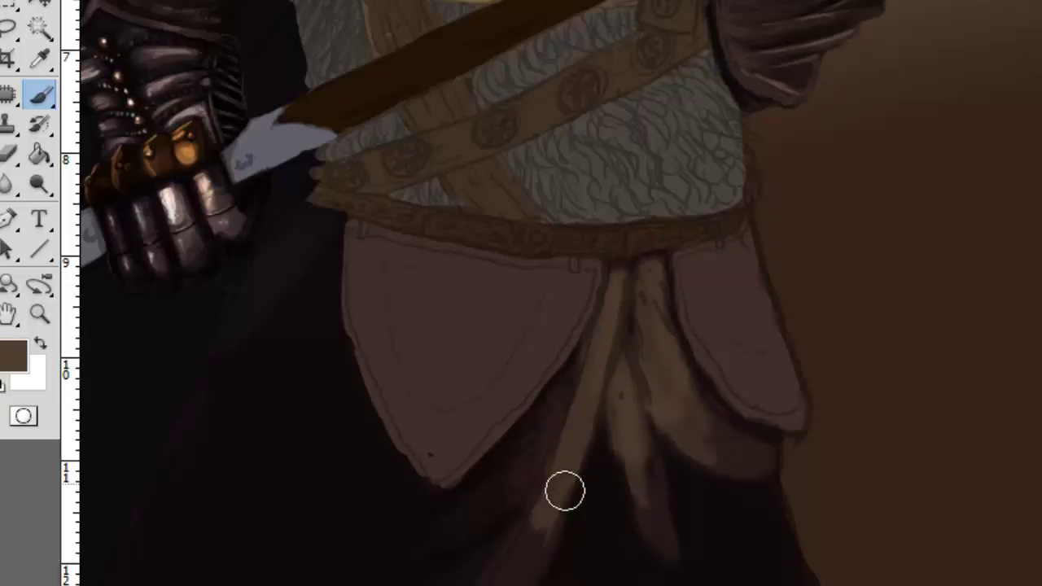
left_click(558, 406, "alt")
Step: Add near-black shadows along the central fold and shade the black cloak beside the tassets
left_click(663, 454, "alt")
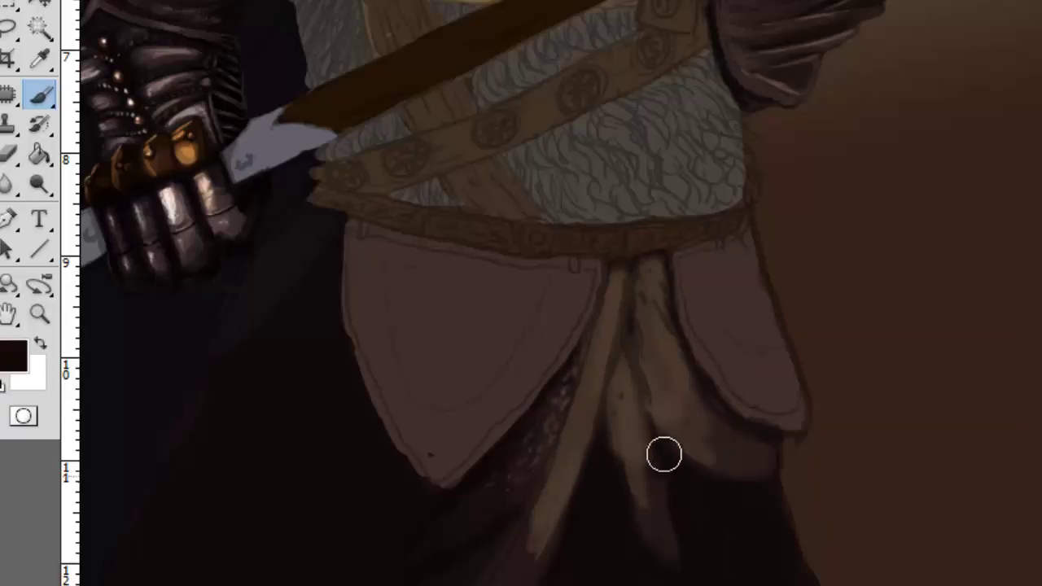
mouse_move(663, 453)
left_mouse_down()
mouse_move(630, 298)
mouse_move(672, 442)
mouse_move(692, 455)
left_mouse_up()
left_click_drag(650, 317, 665, 428)
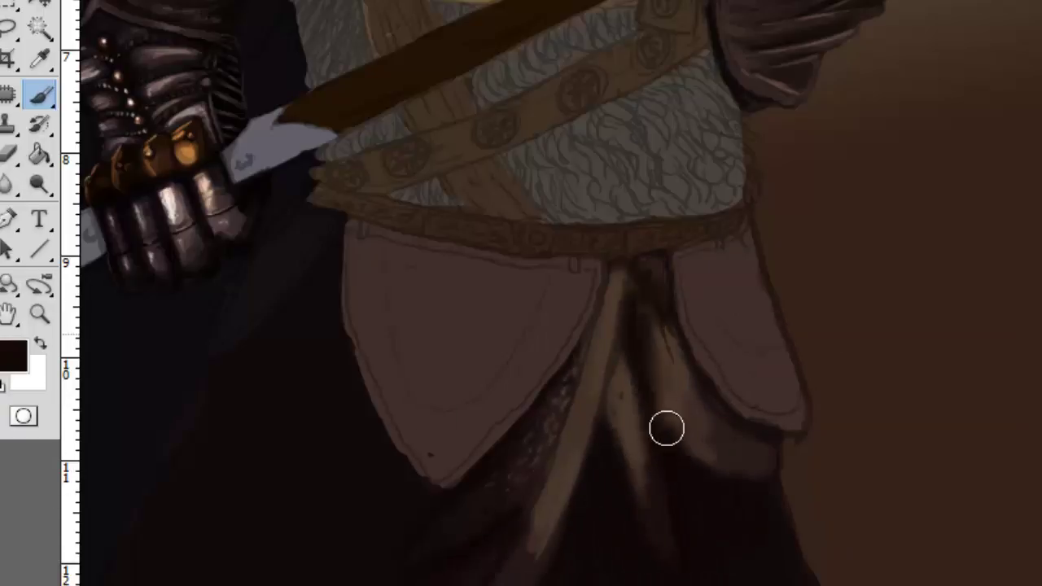
left_click(782, 333, "alt")
mouse_move(652, 265)
left_mouse_down()
mouse_move(661, 362)
mouse_move(699, 448)
left_mouse_up()
left_click(661, 361, "alt")
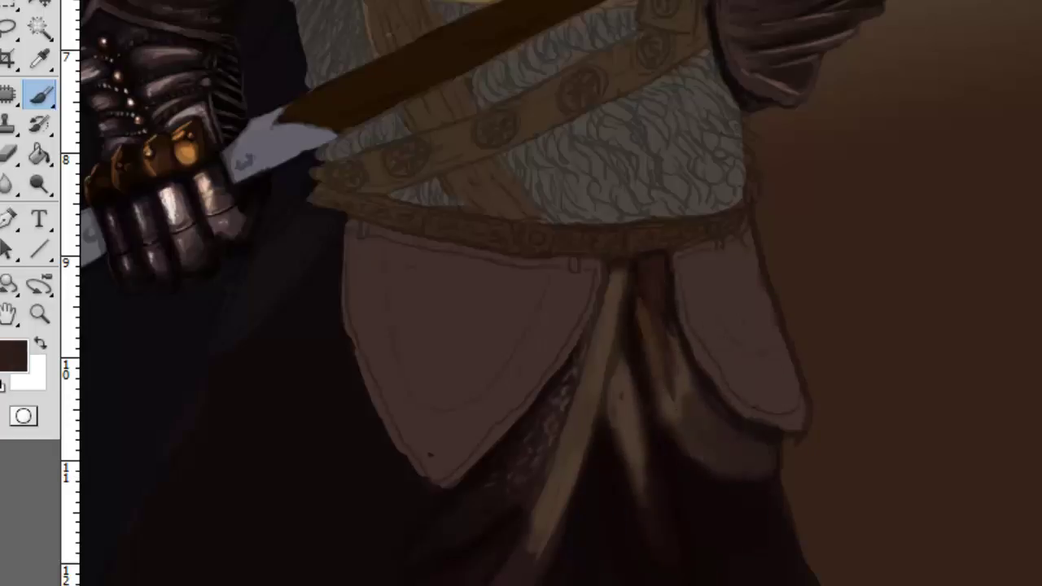
left_click(374, 537, "alt")
left_click_drag(330, 258, 205, 498)
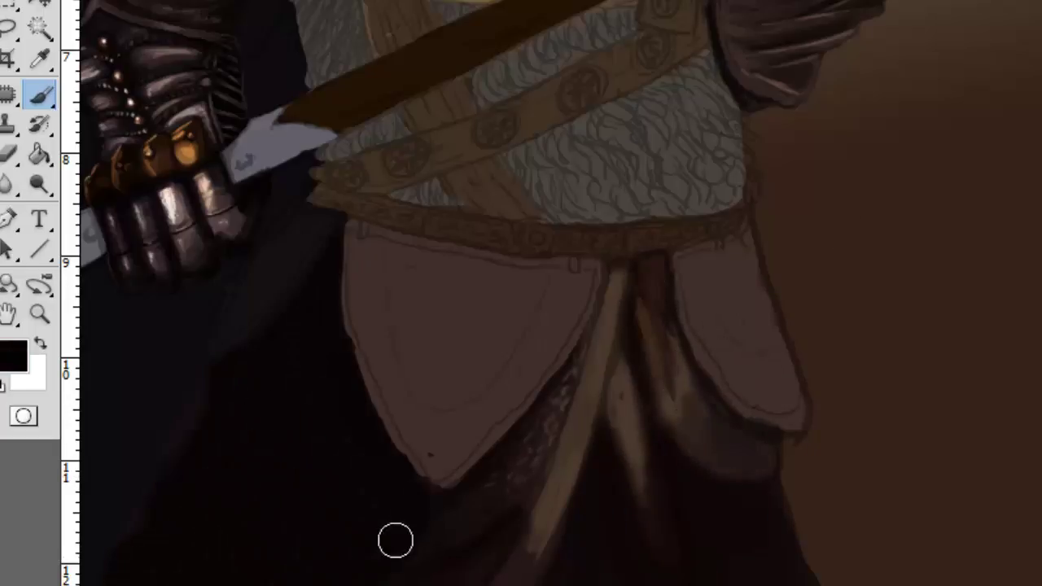
left_click_drag(647, 265, 660, 488)
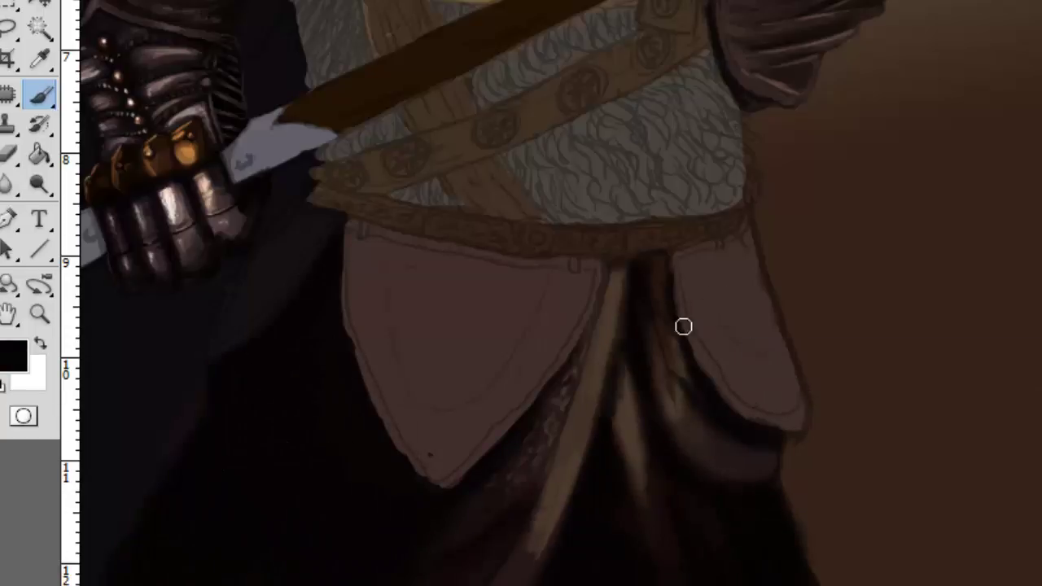
Step: Sample several browns from the fold and enlarge the brush to 58 px
left_click(612, 314, "alt")
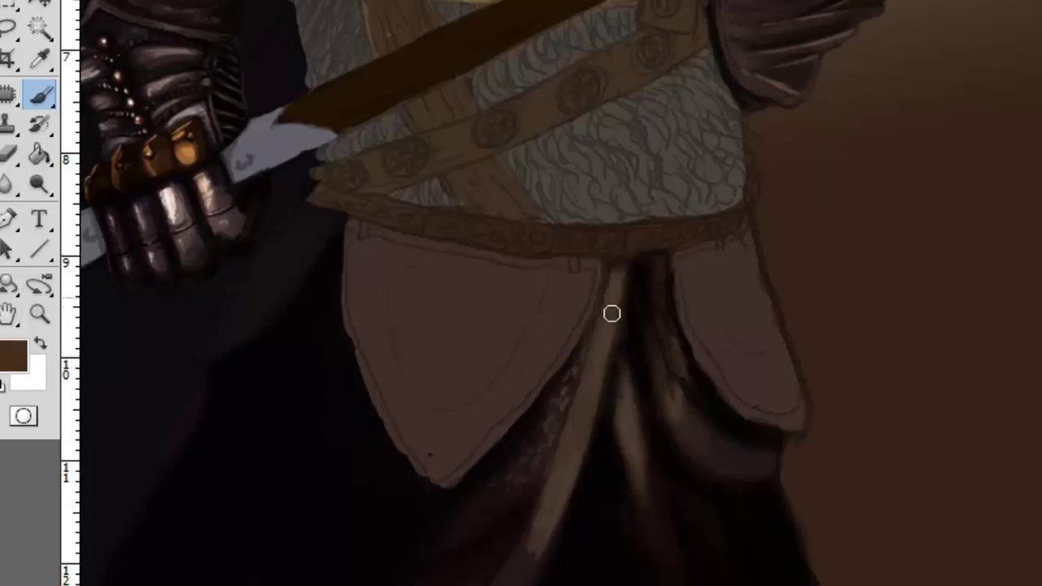
left_click(612, 352, "alt")
left_click(607, 317, "alt")
left_click(608, 346, "alt")
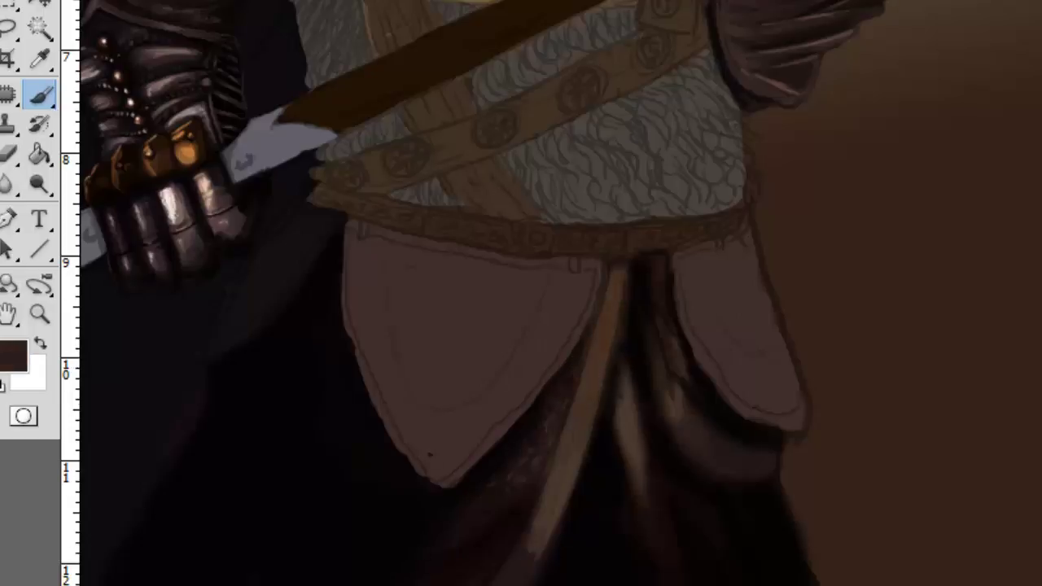
left_click(551, 486, "alt")
left_click(662, 372, "alt")
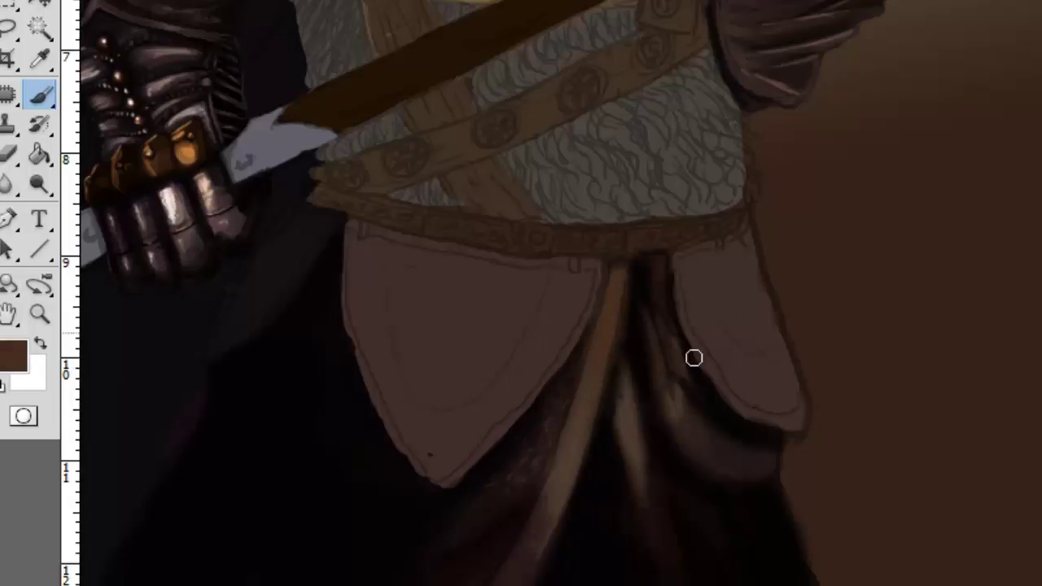
left_click(659, 323, "alt")
left_click(614, 383, "alt")
left_click(626, 428, "alt")
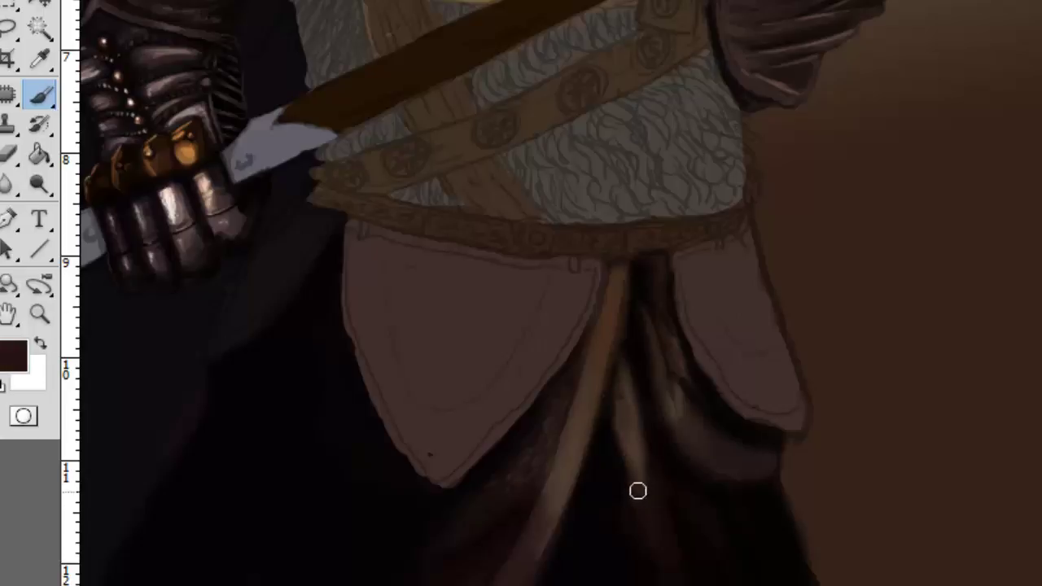
right_click(639, 448)
left_click_drag(784, 493, 839, 497)
key("Return")
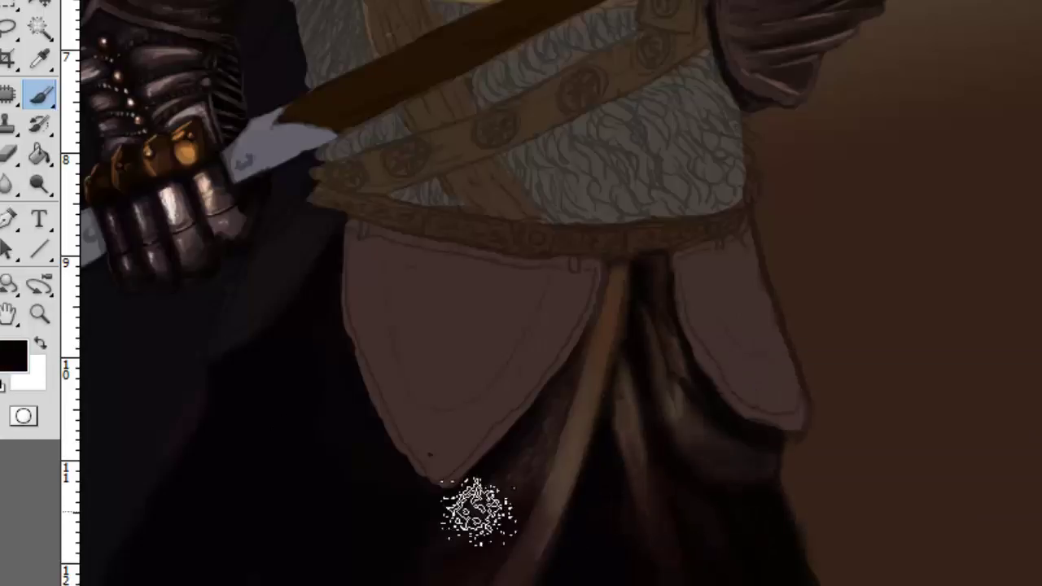
Step: Zoom in and set the brush to 11 px
key("z")
left_click(195, 273)
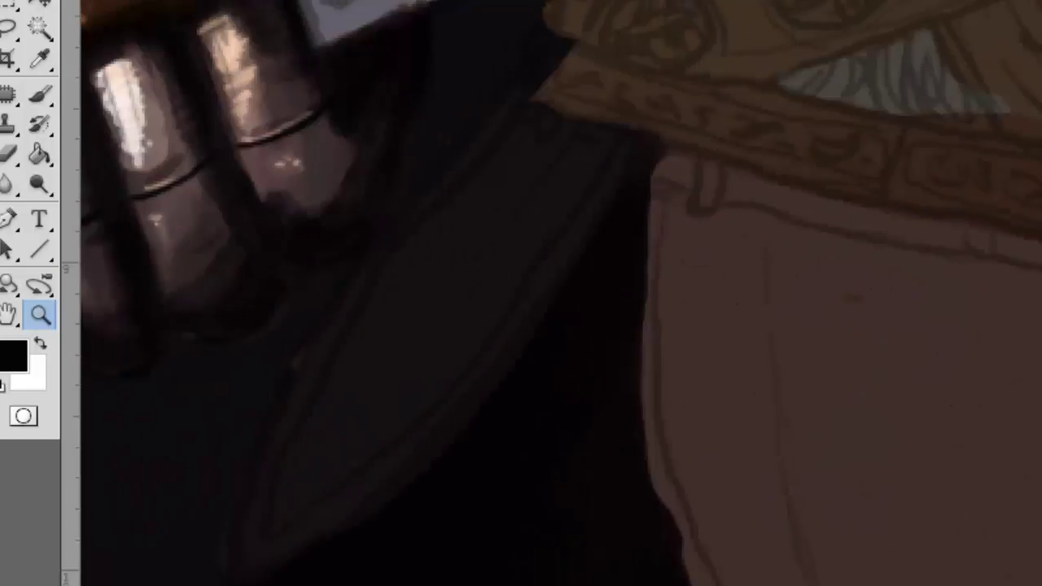
key("b")
right_click(670, 244)
left_click_drag(732, 306, 723, 307)
key("Return")
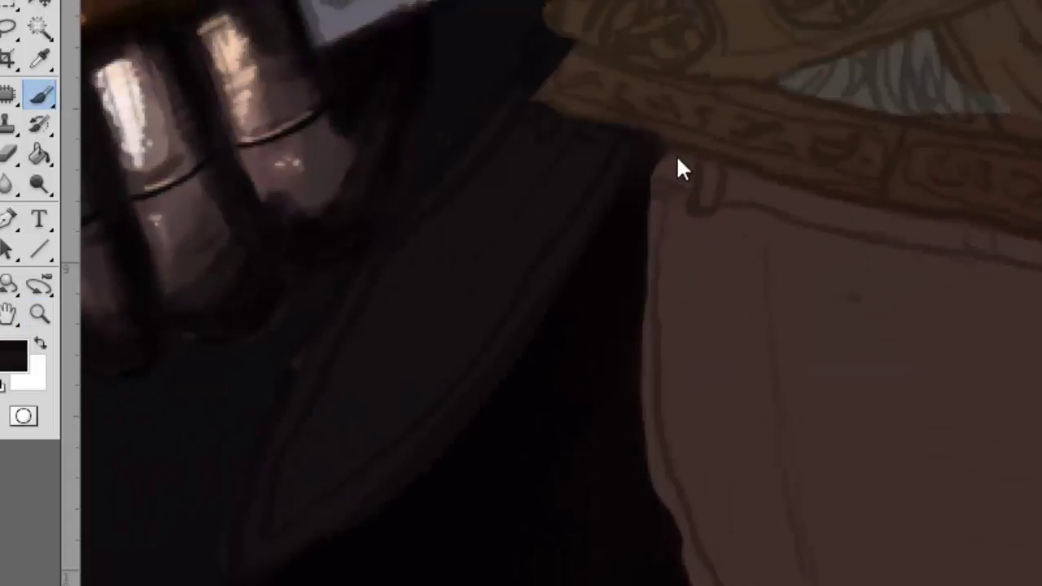
right_click(556, 268)
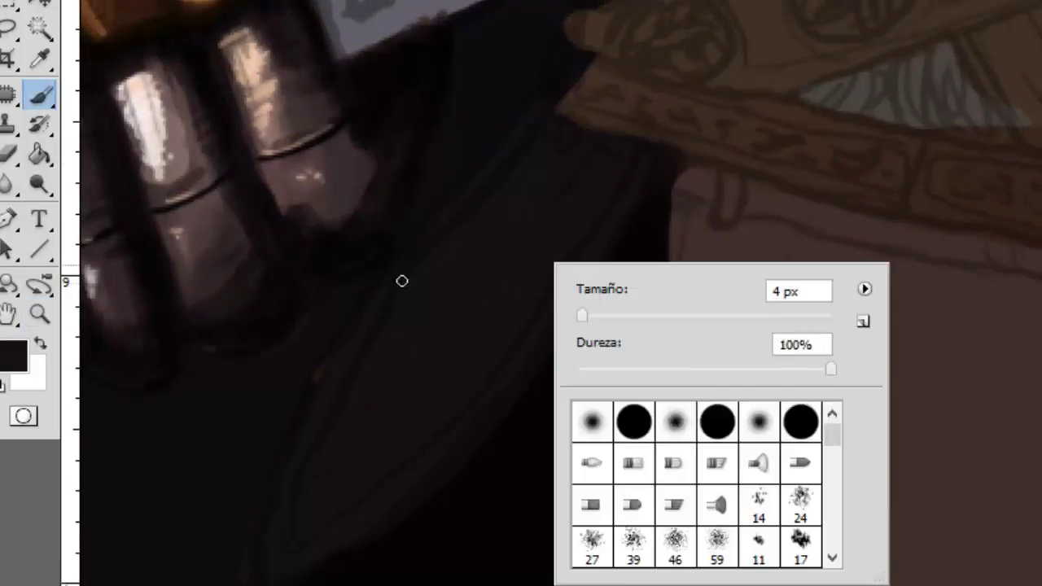
key("Return")
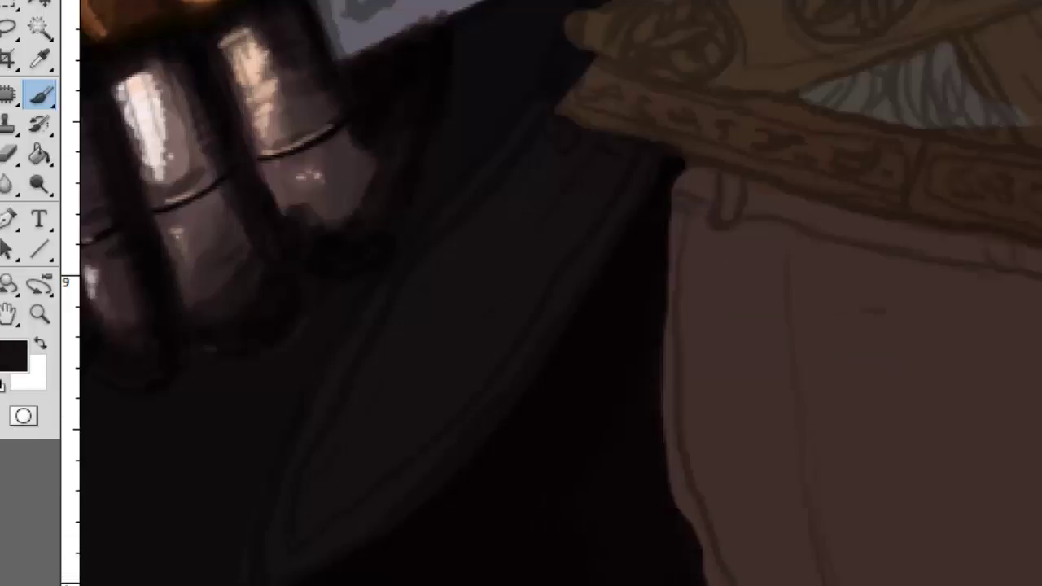
Step: Paint a thin dark brown line along the cloak edge
right_click(676, 175)
key("Return")
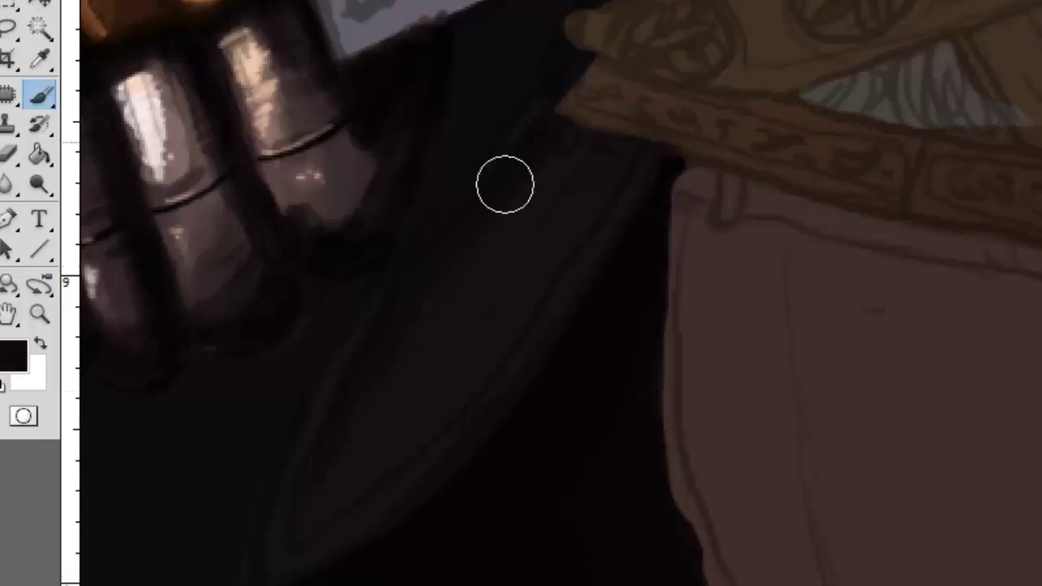
right_click(429, 424)
key("Return")
right_click(572, 170)
key("Return")
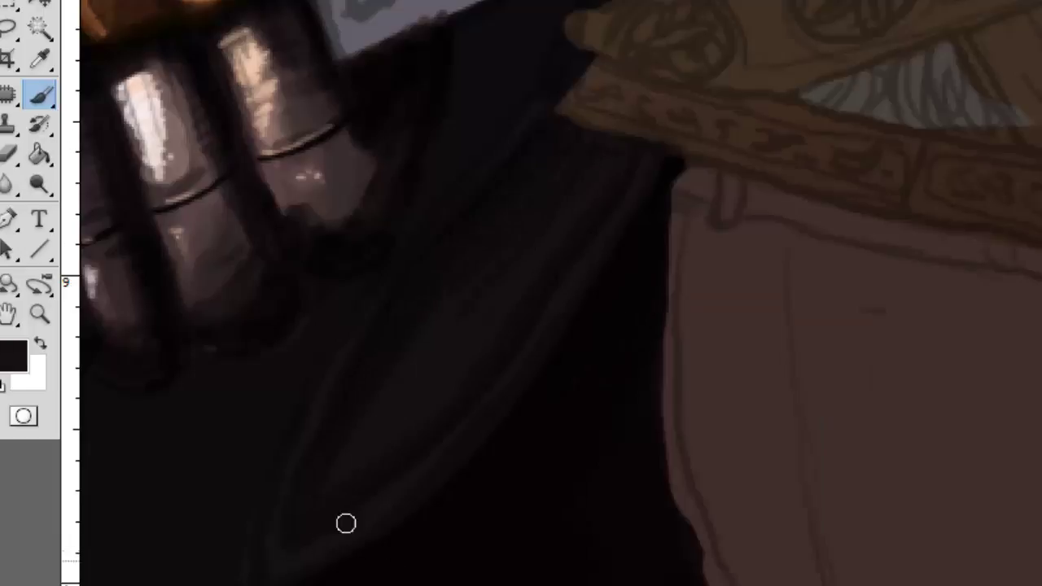
left_click(293, 453, "alt")
left_click_drag(293, 452, 266, 545)
left_click_drag(366, 294, 533, 110)
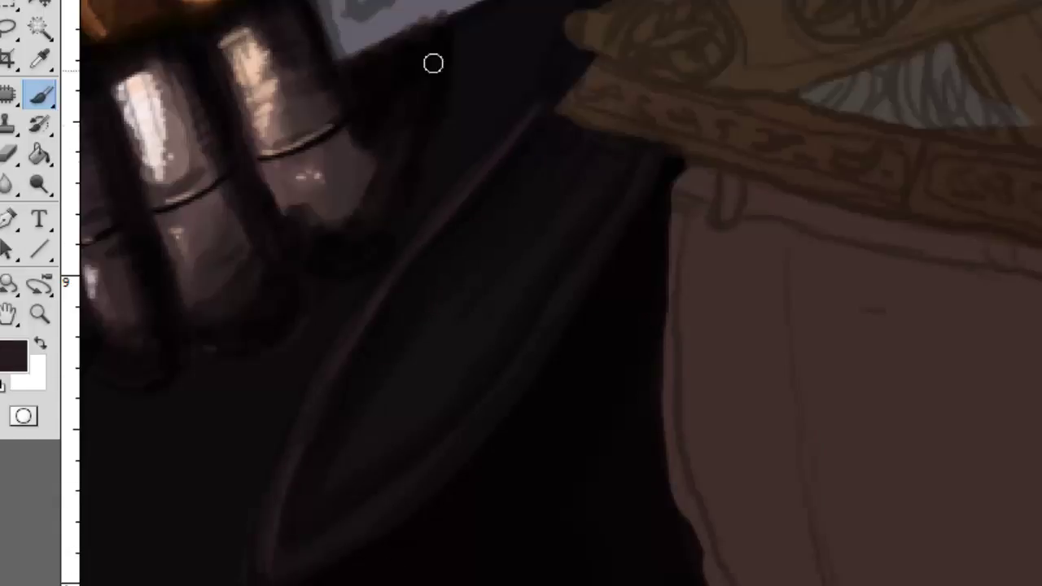
Step: Clean up the left and outer edges of the loincloth plate
right_click(625, 196)
key("Return")
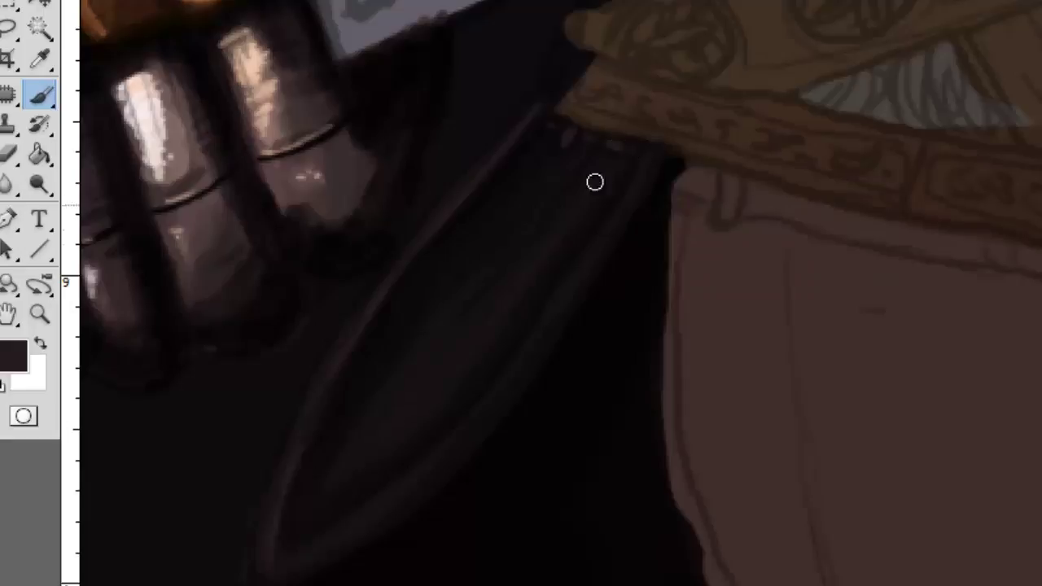
mouse_move(595, 182)
left_mouse_down()
mouse_move(519, 325)
mouse_move(315, 160)
left_mouse_up()
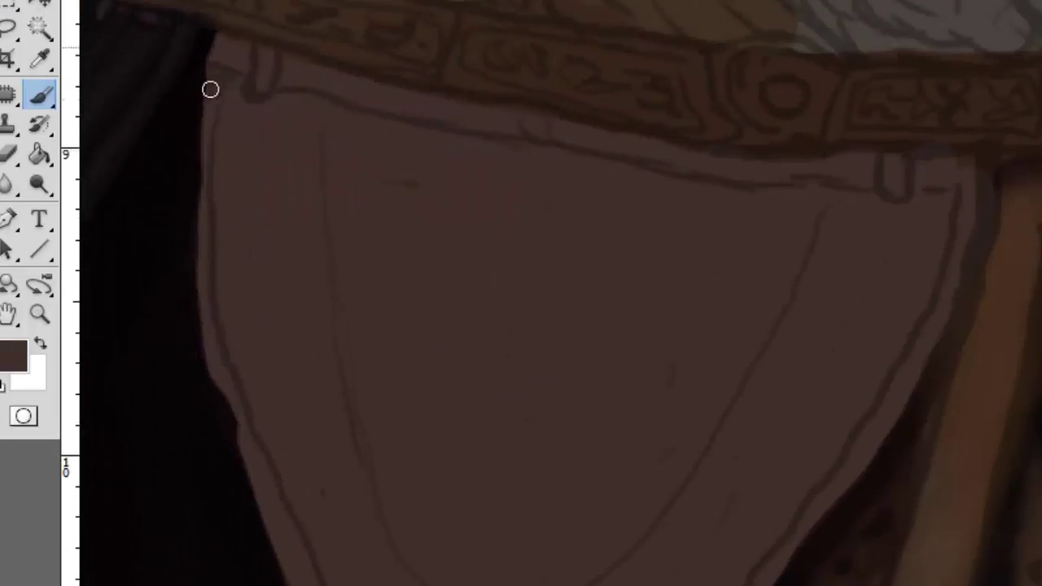
left_click_drag(210, 90, 269, 551)
scroll(695, 529, "up", 1)
mouse_move(970, 233)
left_mouse_down()
mouse_move(1020, 100)
mouse_move(1005, 160)
mouse_move(823, 424)
left_mouse_up()
scroll(823, 424, "down", 1)
left_click_drag(335, 341, 456, 574)
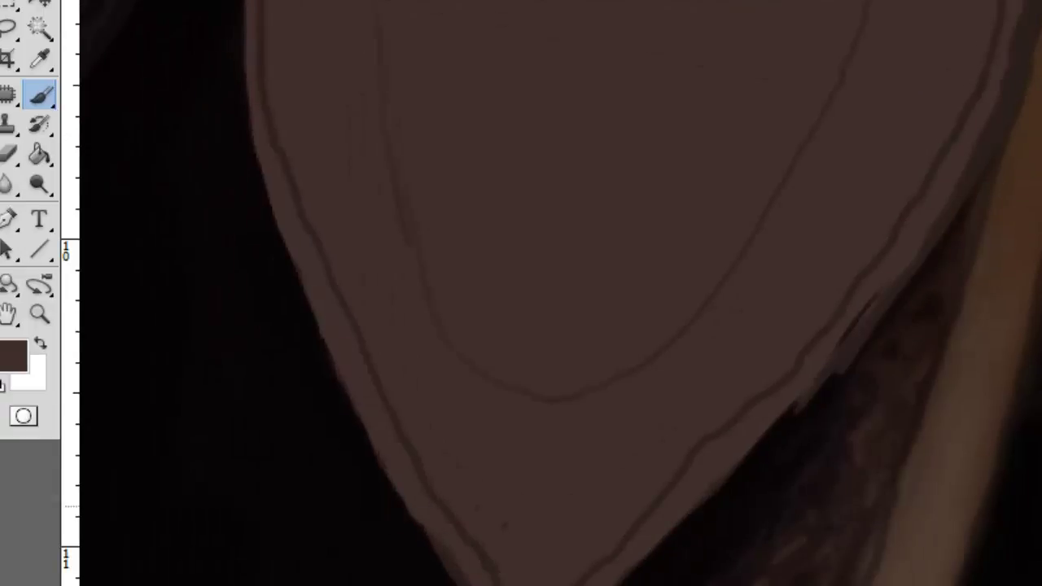
Step: Repaint the plate's lower-right edge and the shadow along it, then bring the left plate into view
right_click(586, 565)
left_click_drag(692, 473, 784, 385)
mouse_move(530, 583)
left_mouse_down()
mouse_move(607, 337)
mouse_move(621, 171)
left_mouse_up()
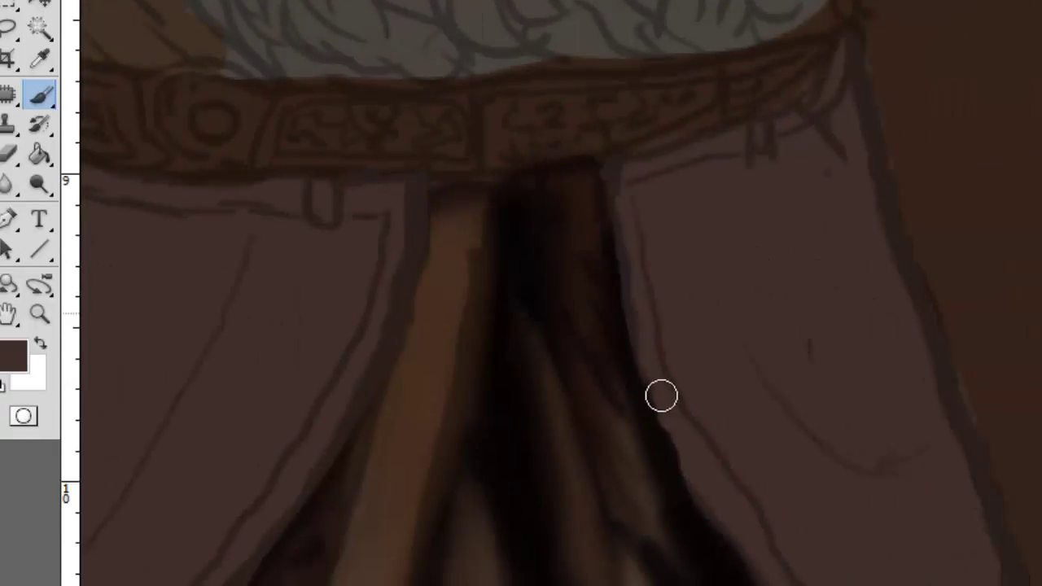
left_click_drag(627, 287, 602, 198)
left_click_drag(771, 539, 738, 486)
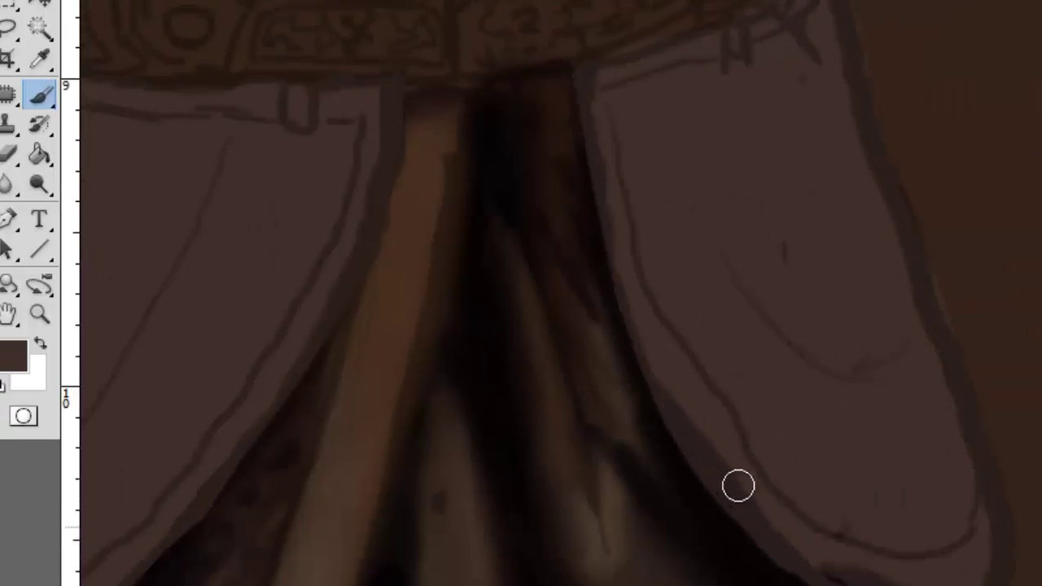
left_click_drag(733, 407, 1031, 279)
Step: Paint a dark band inside the left plate's edges with a larger brush
key("ctrl+minus")
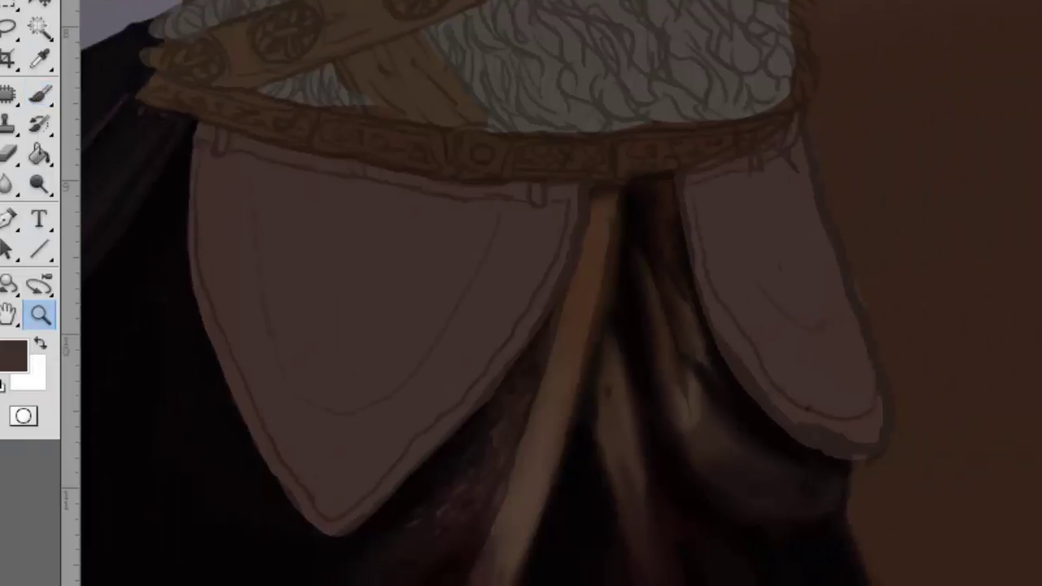
key("b")
right_click(581, 321)
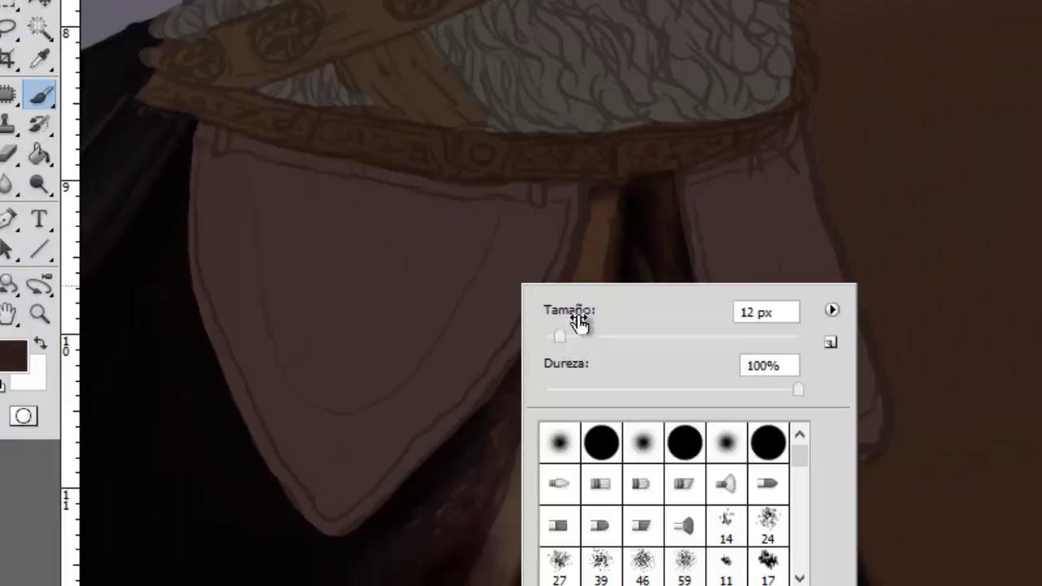
left_click_drag(582, 320, 603, 321)
mouse_move(211, 261)
left_mouse_down()
mouse_move(212, 157)
mouse_move(244, 317)
left_mouse_up()
left_click_drag(207, 205, 277, 402)
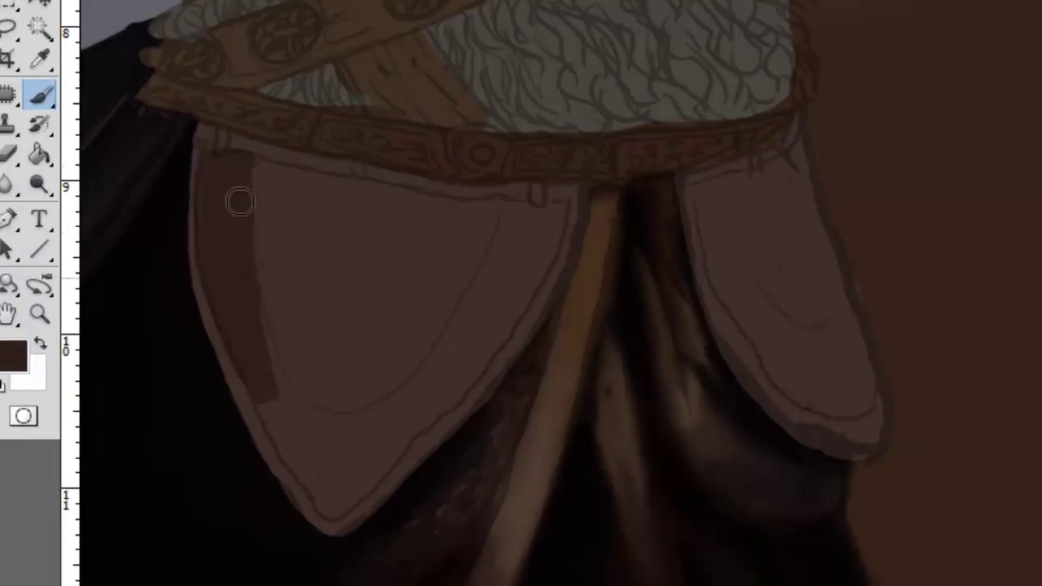
mouse_move(506, 219)
left_mouse_down()
mouse_move(379, 335)
mouse_move(334, 420)
mouse_move(516, 305)
mouse_move(317, 486)
left_mouse_up()
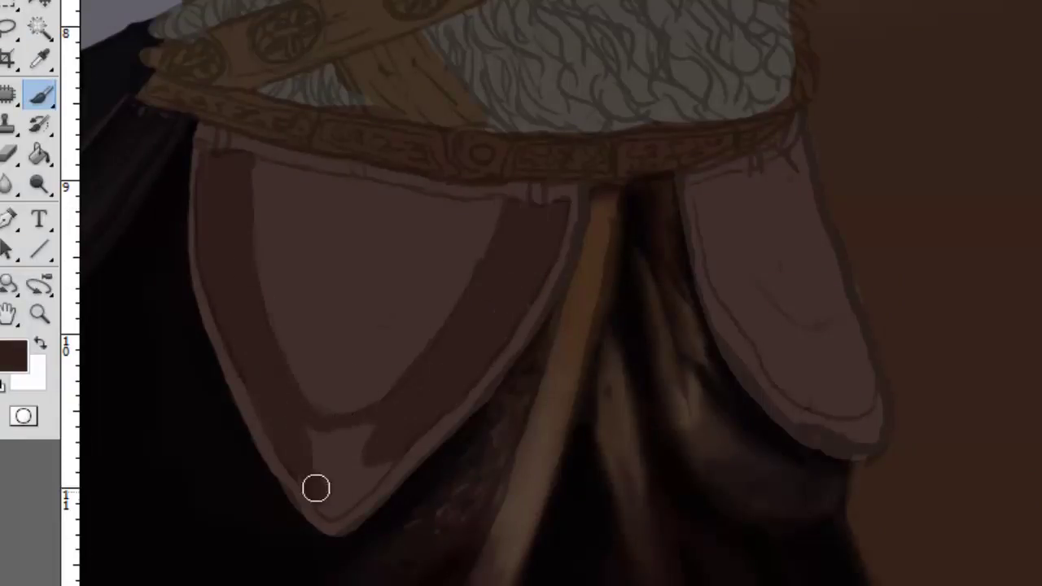
Step: Darken the plate's right edge and add a light reddish-brown rim along its top
right_click(530, 342)
left_click_drag(530, 341, 513, 342)
key("Return")
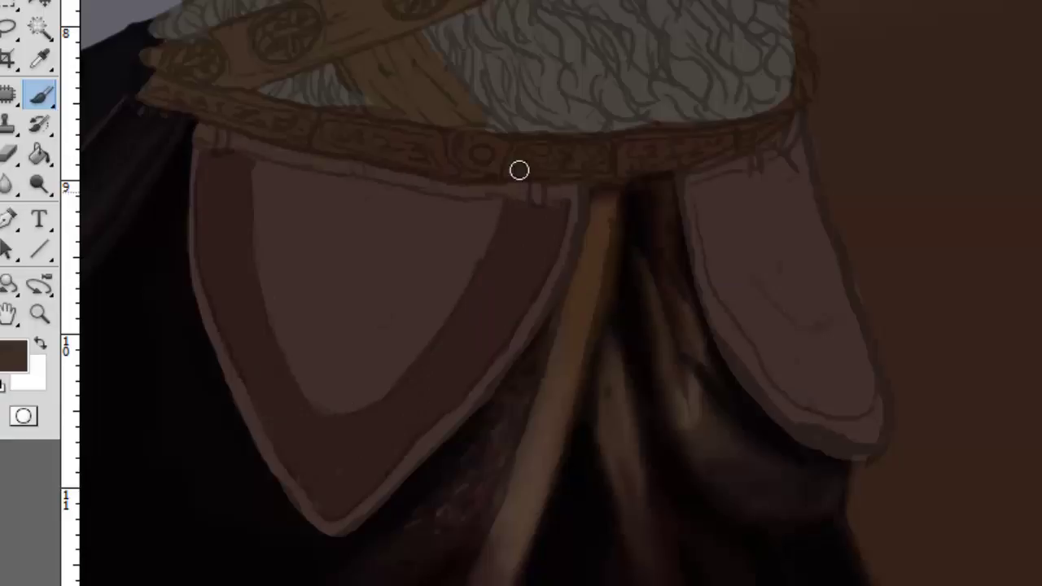
left_click(613, 195, "alt")
left_click_drag(236, 155, 584, 187)
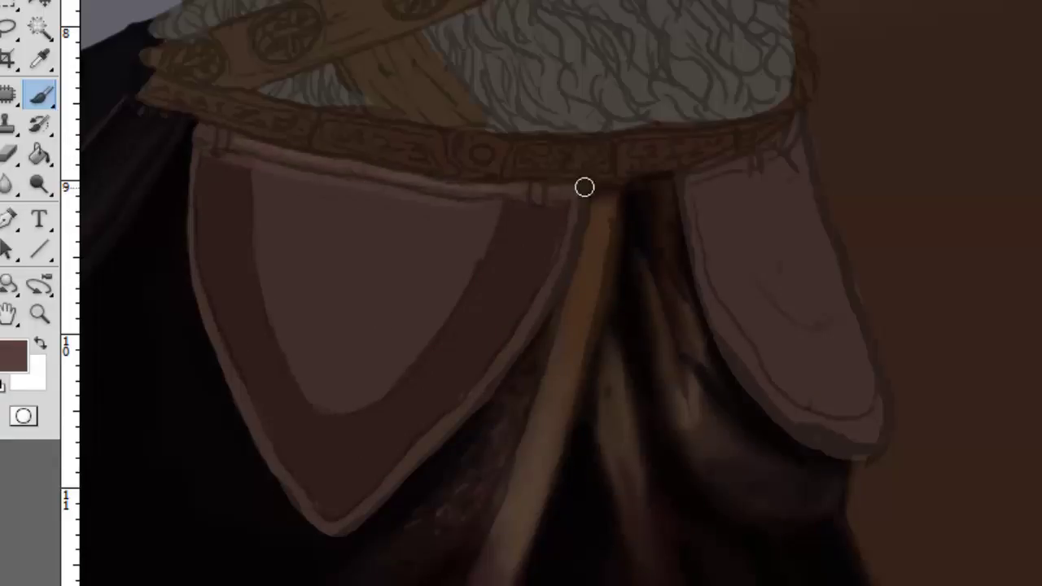
Step: Darken the plate's left edge band and inner left side with dark browns
key("]")
key("]")
key("]")
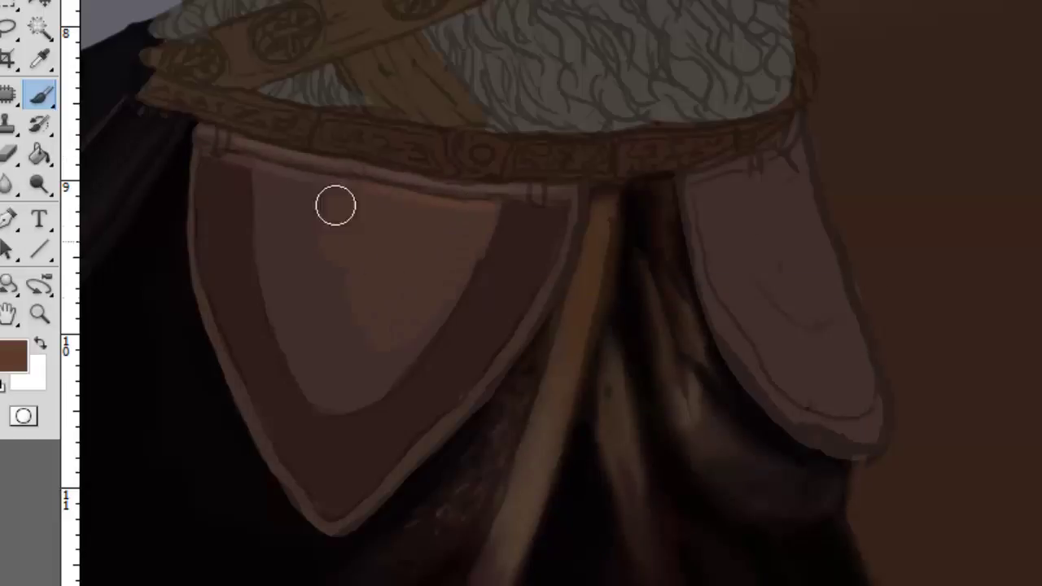
left_click(366, 287, "alt")
left_click(405, 339, "alt")
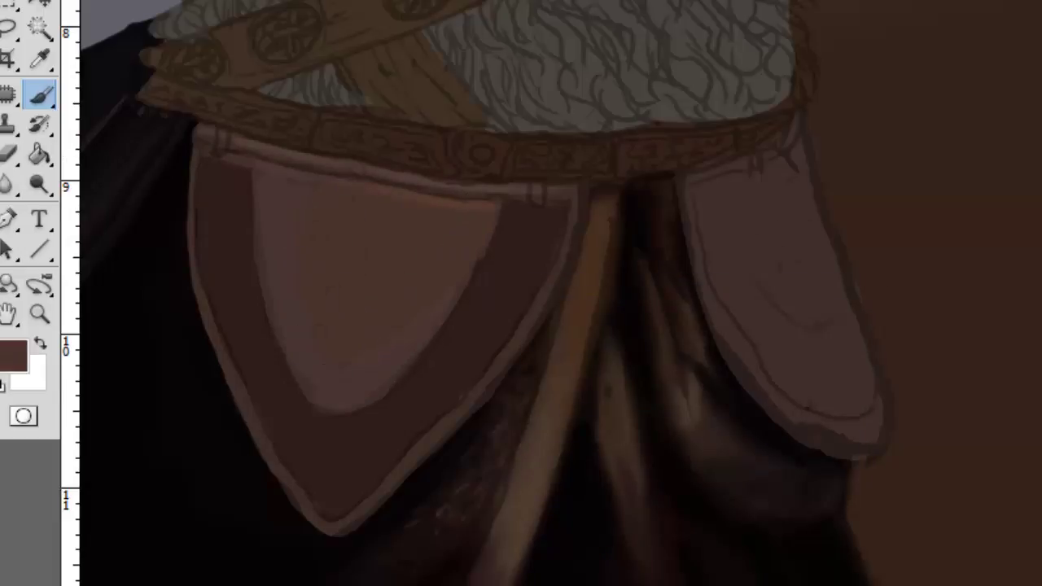
right_click(350, 334)
key("Return")
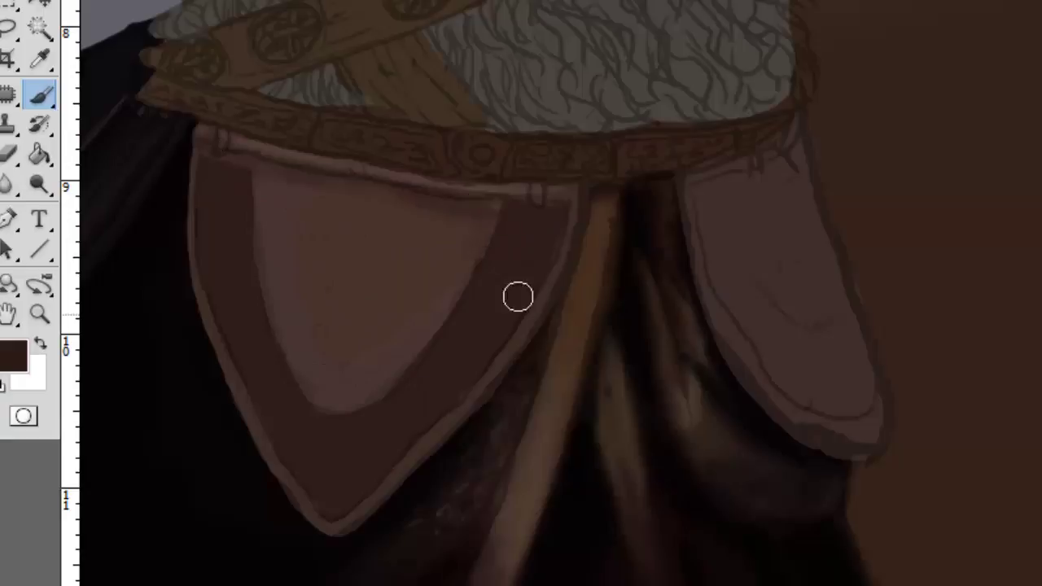
right_click(516, 296)
key("Return")
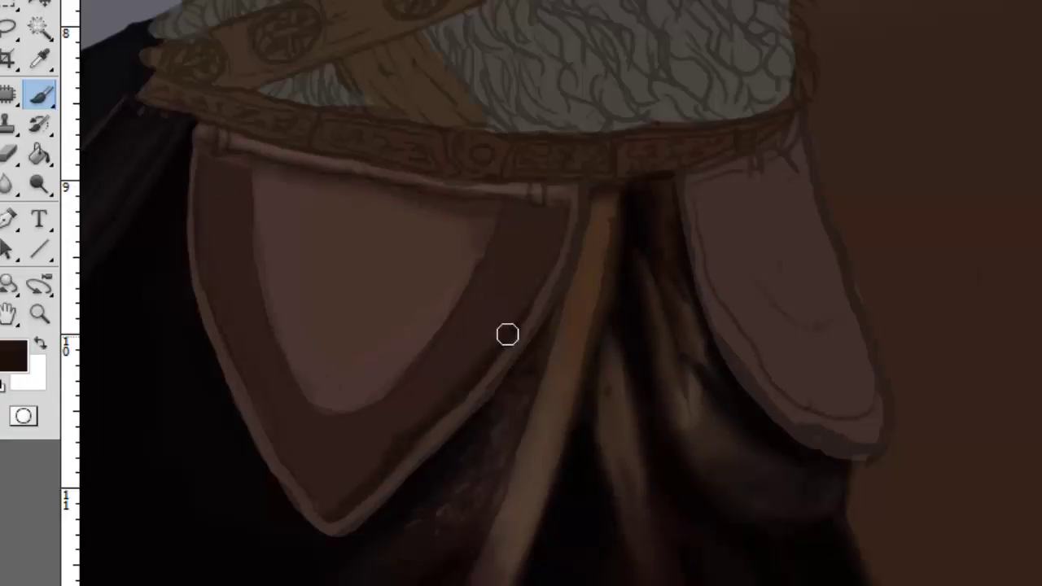
mouse_move(204, 187)
left_mouse_down()
mouse_move(253, 392)
mouse_move(322, 509)
left_mouse_up()
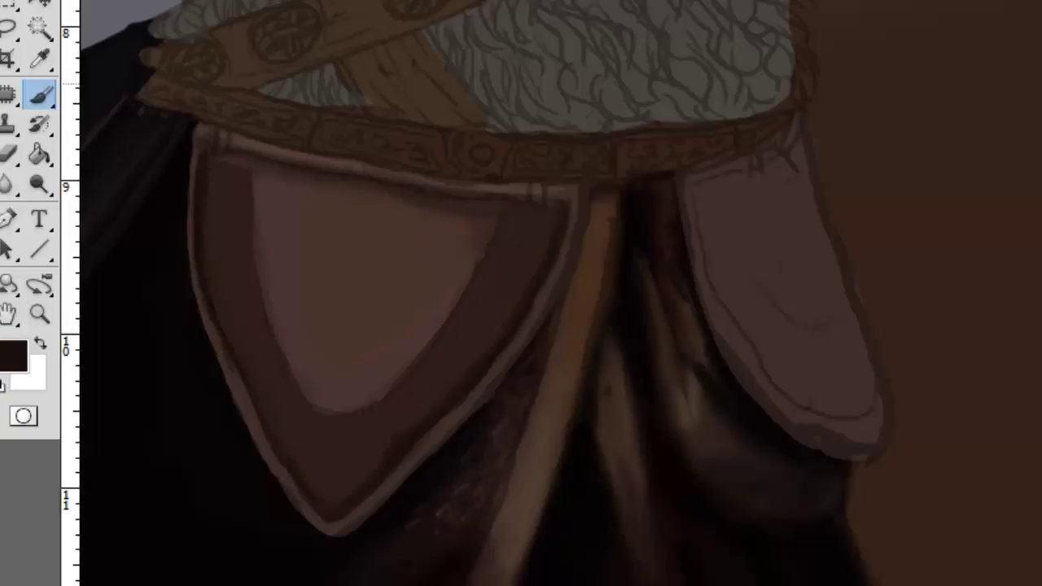
left_click(337, 482, "alt")
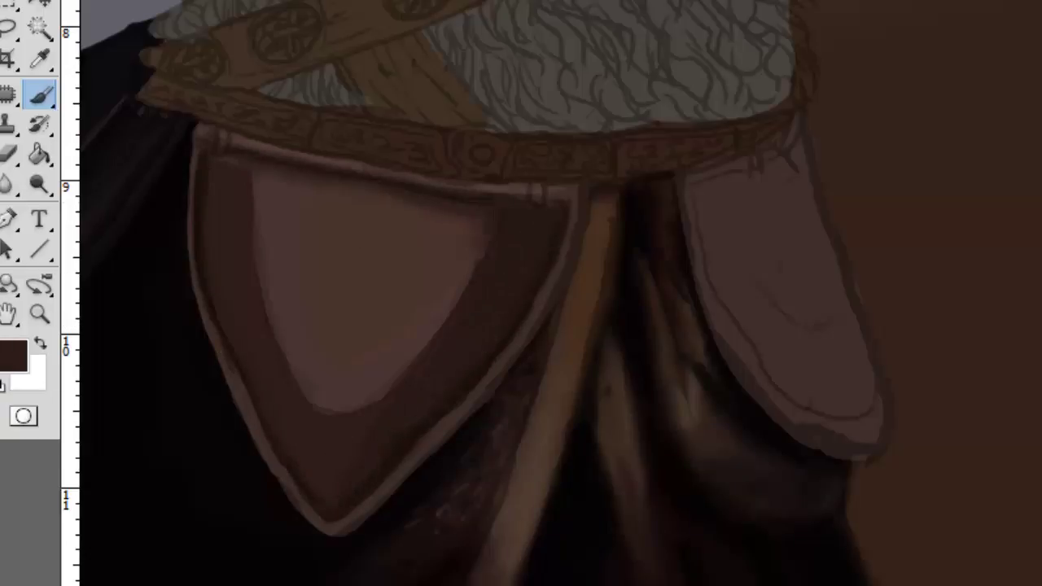
left_click_drag(266, 188, 302, 372)
left_click(519, 226, "alt")
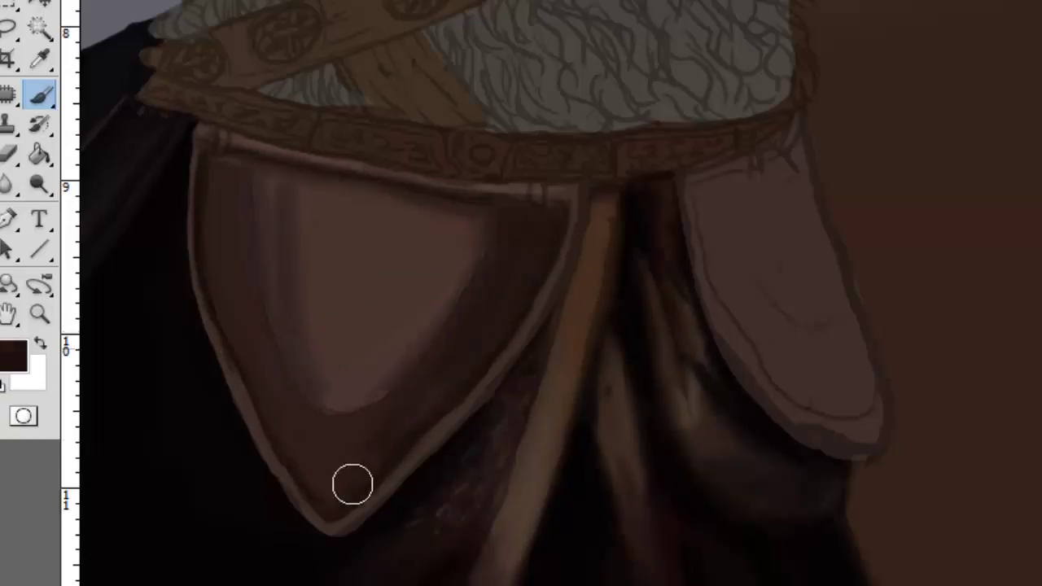
Step: Sample browns and near-black from the plate while adjusting the brush size
right_click(698, 368)
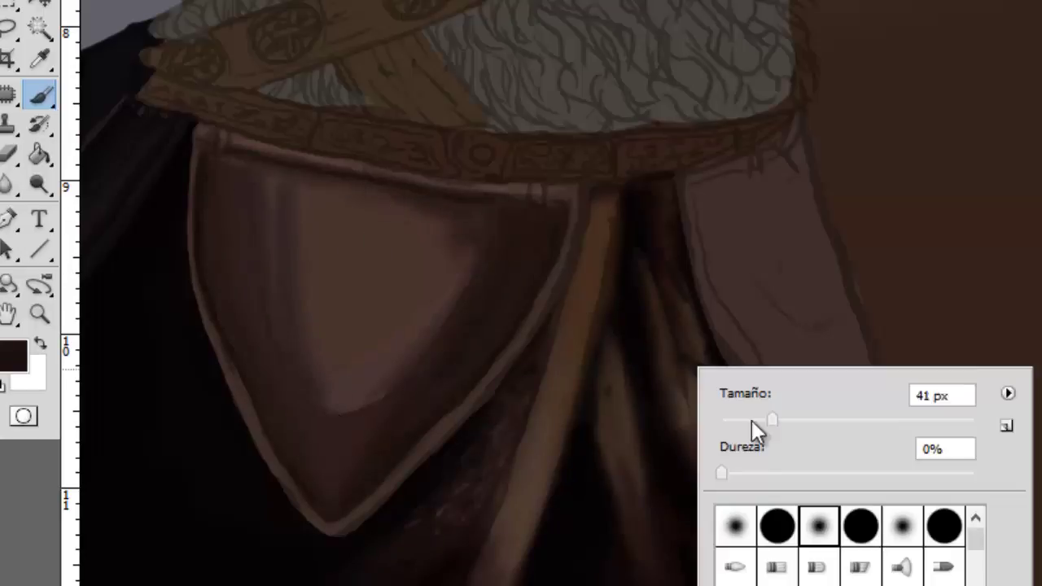
left_click(751, 428, "alt")
left_click(257, 248, "alt")
right_click(819, 428)
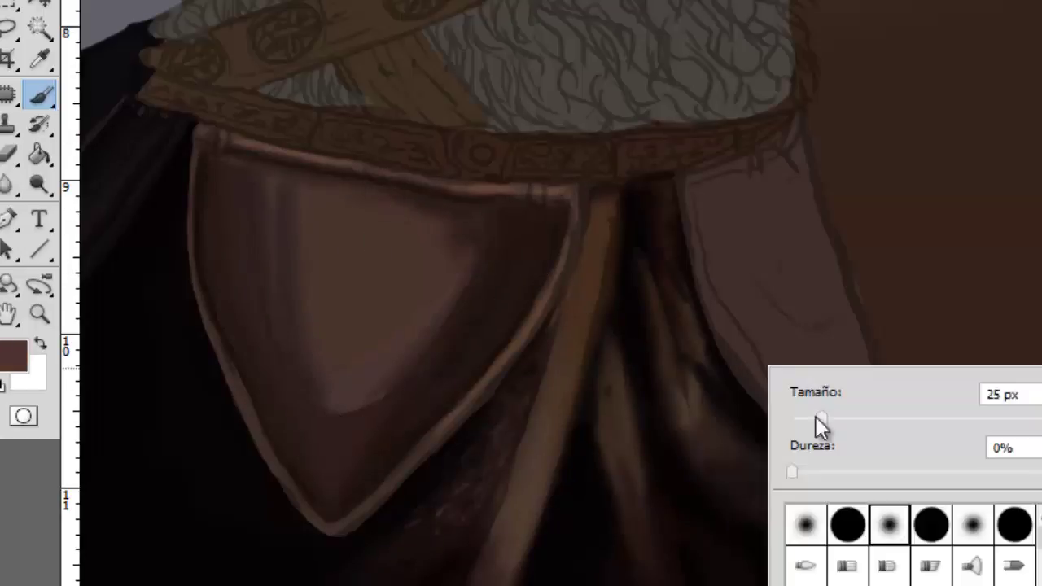
key("Escape")
left_click(231, 136, "alt")
right_click(204, 121)
key("Escape")
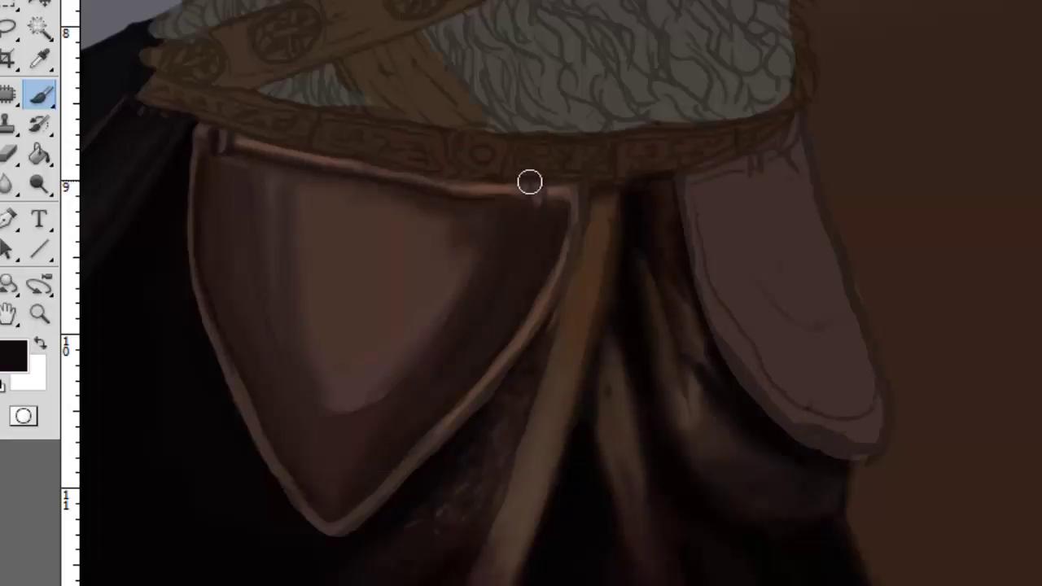
right_click(368, 227)
key("Escape")
right_click(200, 175)
key("Escape")
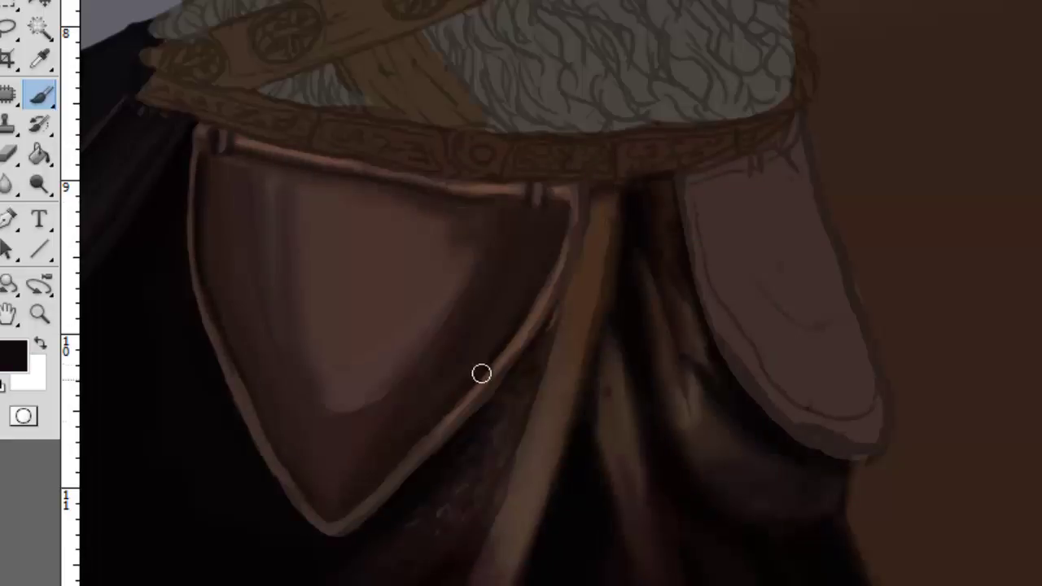
right_click(398, 274)
key("Escape")
Step: Paint a light mauve rim down the plate's left edge and a pink highlight on its right edge
left_click(314, 310, "alt")
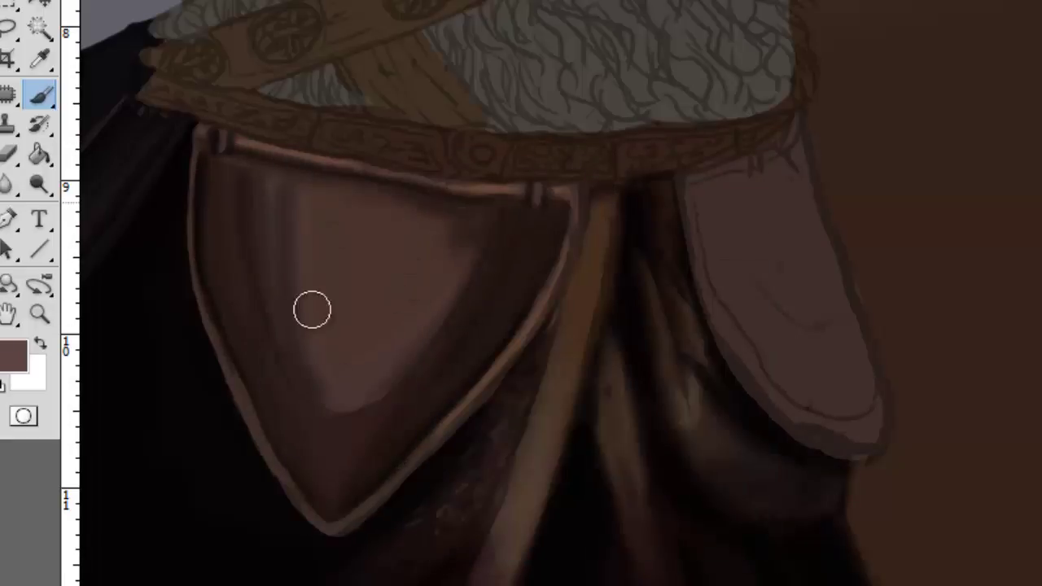
left_click(348, 372, "alt")
left_click_drag(195, 143, 391, 478)
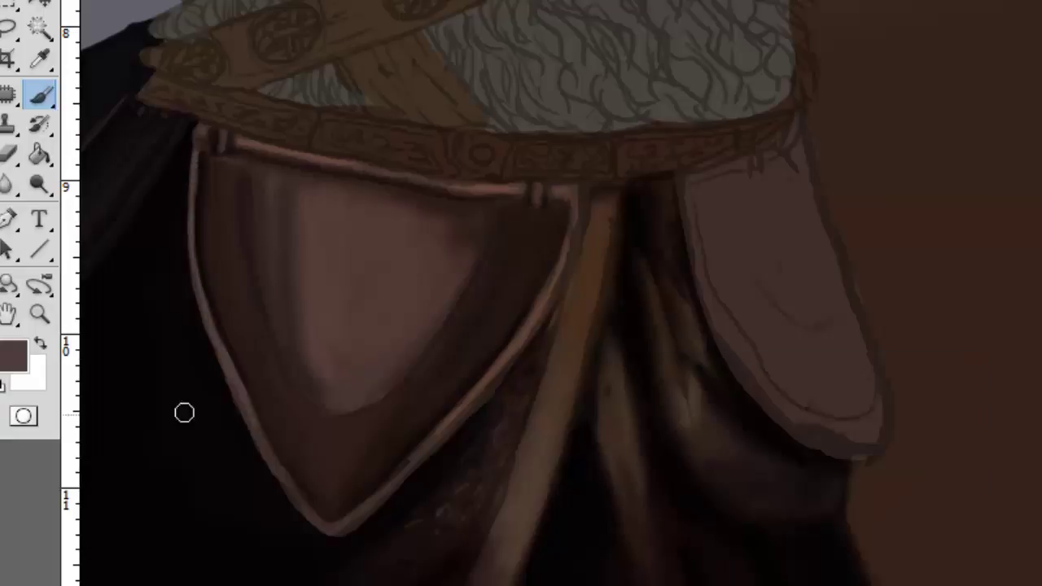
left_click(342, 252, "alt")
right_click(342, 252)
key("Escape")
mouse_move(195, 236)
left_mouse_down()
mouse_move(231, 370)
mouse_move(288, 483)
mouse_move(419, 448)
mouse_move(489, 381)
left_mouse_up()
left_click(197, 180, "alt")
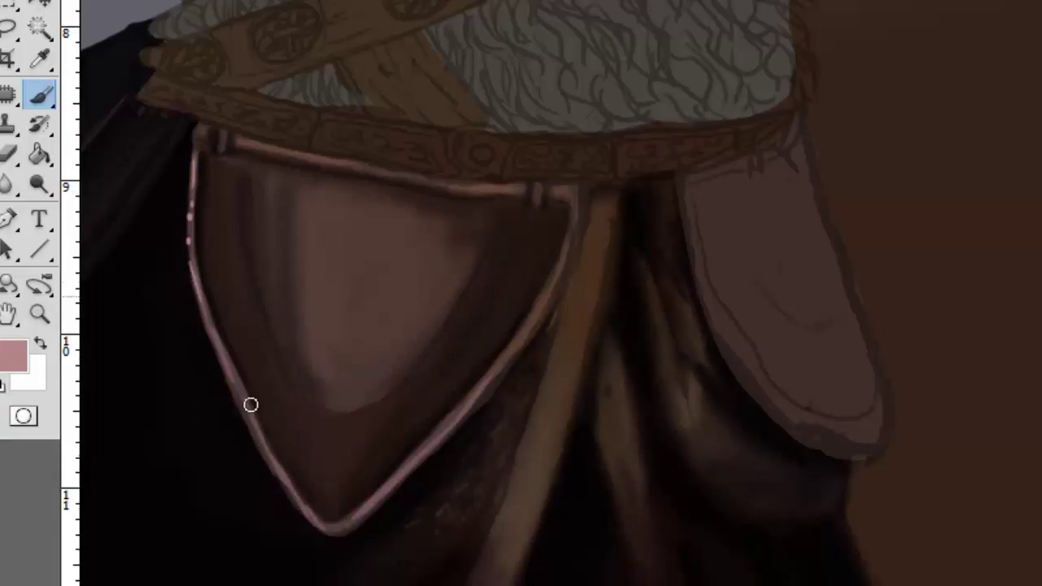
left_click_drag(381, 492, 486, 381)
Step: Add a tan highlight along the top edge and a bright cream highlight on the upper centre
left_click(245, 213, "alt")
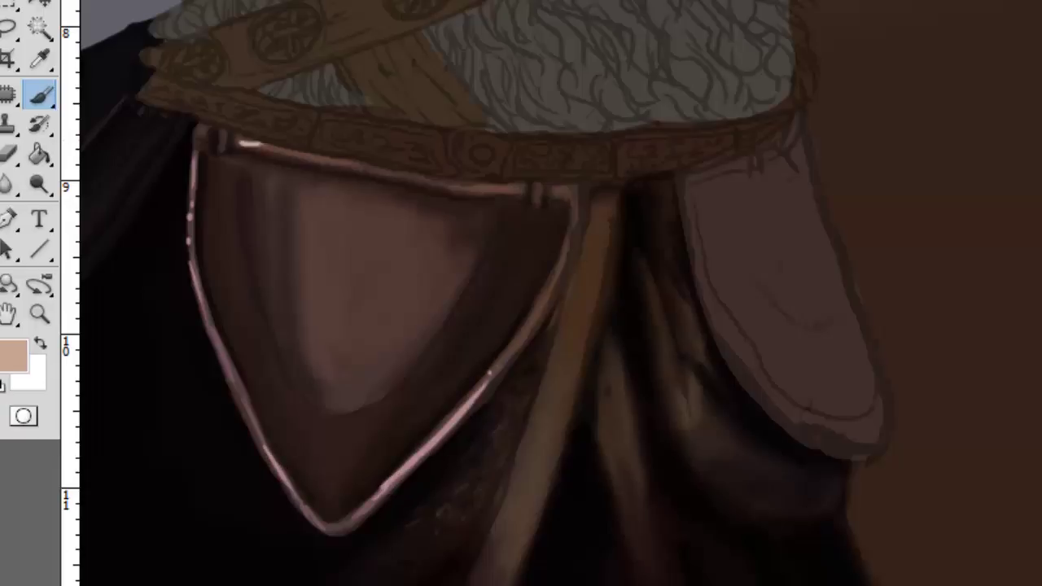
left_click_drag(245, 145, 561, 189)
right_click(378, 233)
mouse_move(379, 233)
left_mouse_down()
mouse_move(321, 203)
mouse_move(413, 263)
mouse_move(440, 244)
mouse_move(391, 295)
mouse_move(354, 365)
mouse_move(334, 220)
left_mouse_up()
left_click(407, 240, "alt")
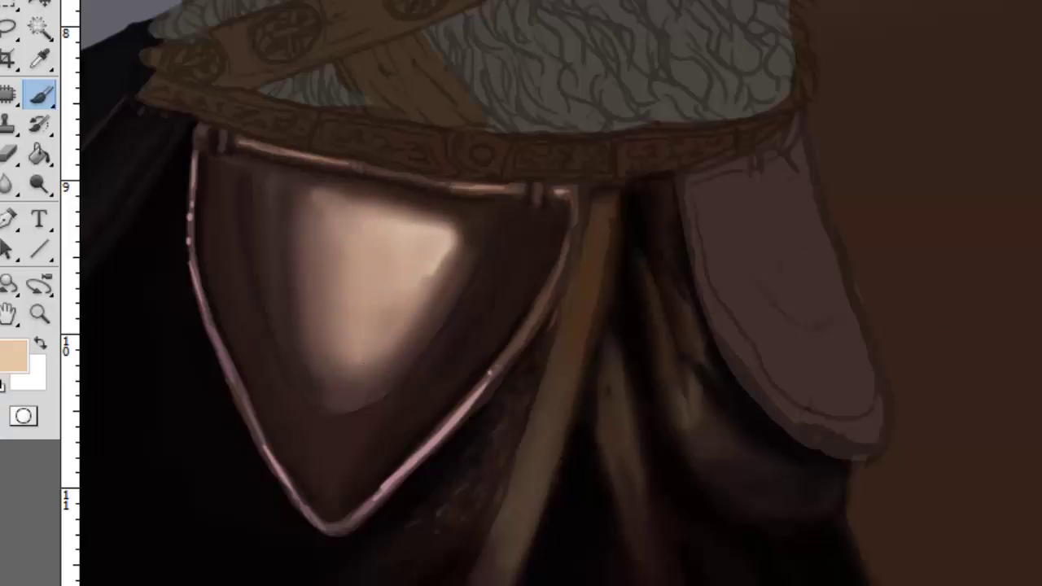
mouse_move(403, 232)
left_mouse_down()
mouse_move(431, 249)
mouse_move(456, 236)
left_mouse_up()
Step: Darken the area below the highlight with black, then switch to the Eraser and set its size
left_click(318, 231, "alt")
right_click(318, 231)
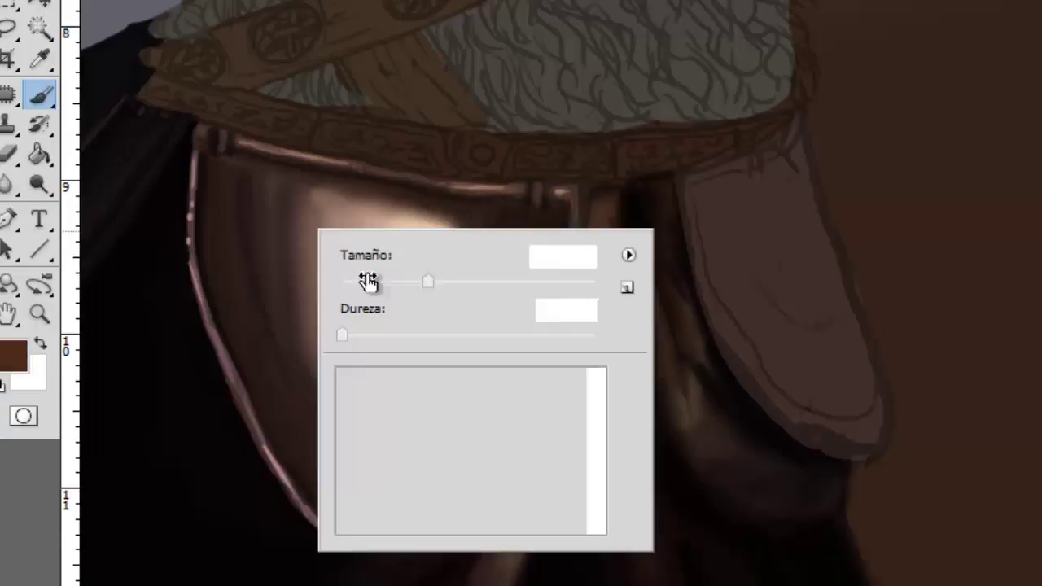
key("Return")
left_click(184, 327, "alt")
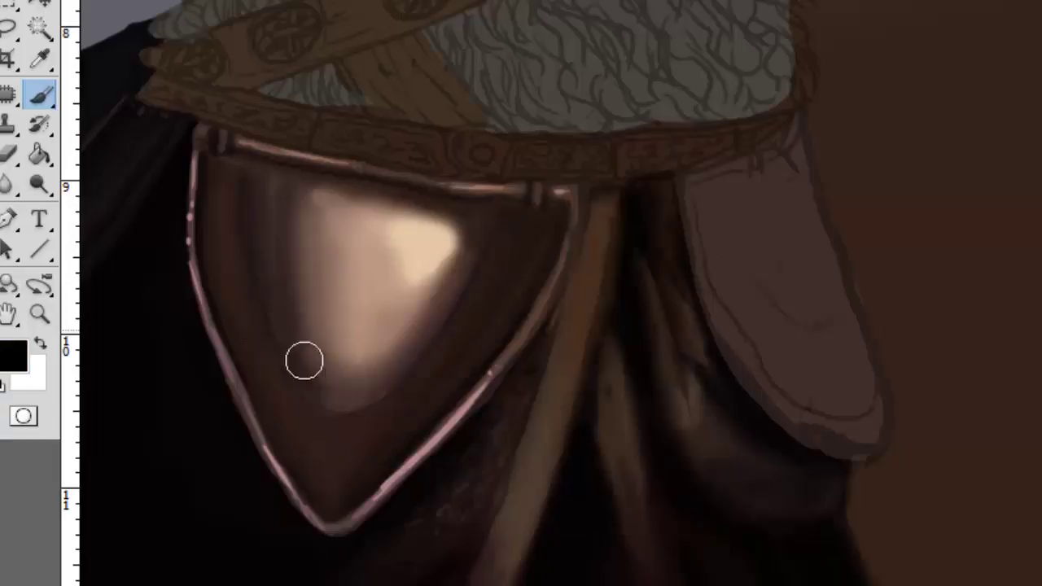
left_click_drag(302, 361, 391, 383)
key("ctrl+minus")
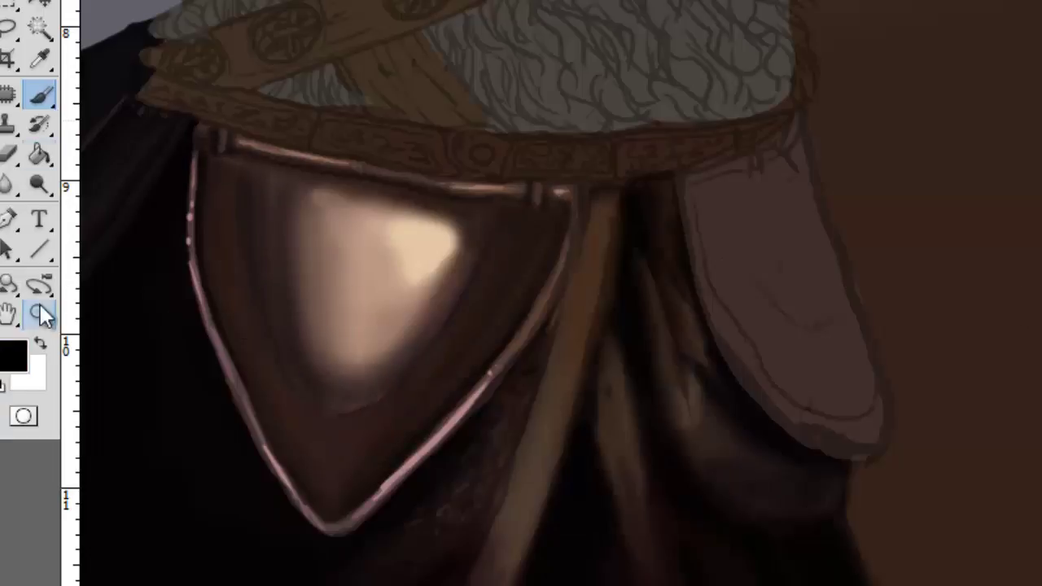
key("e")
right_click(275, 225)
key("Return")
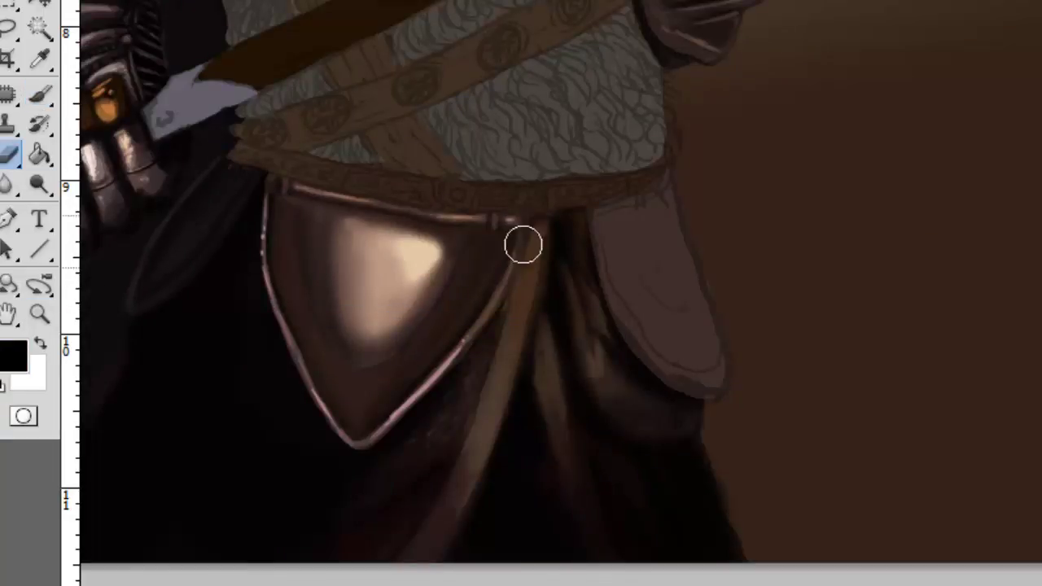
Step: Zoom in on the belt and loincloth plate and set the eraser size
key("z")
left_click(548, 70, "alt")
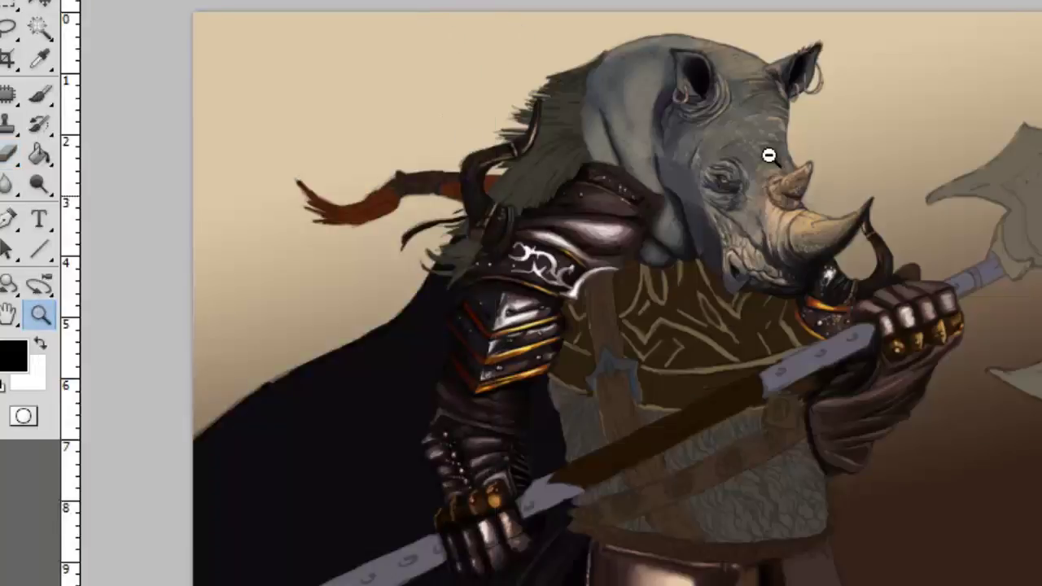
left_click(768, 155)
scroll(521, 326, "down", 5)
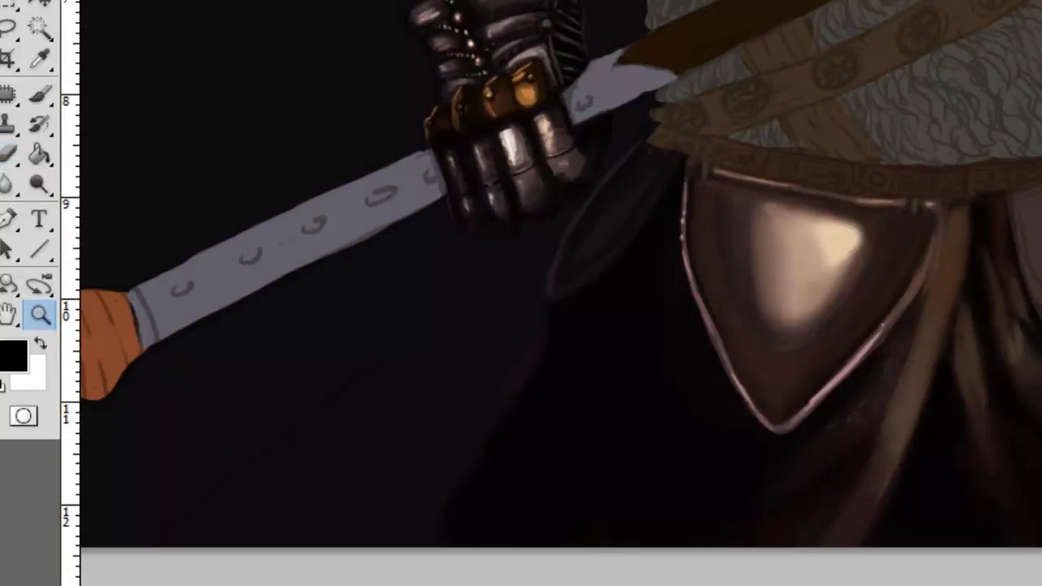
key("e")
right_click(489, 302)
key("Return")
Step: Sample reddish-browns and paint lighter tones across the flap's interior
key("b")
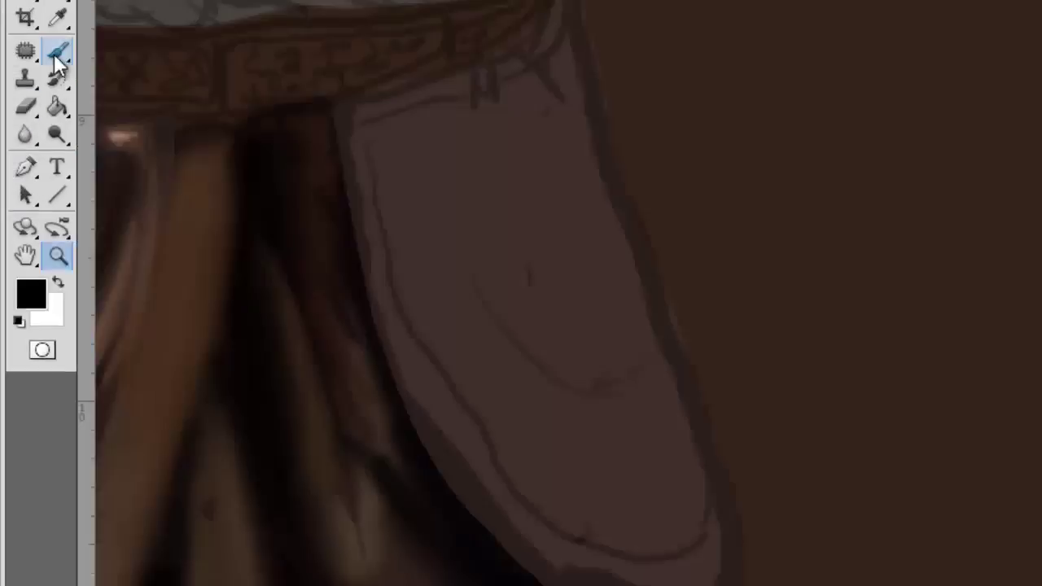
right_click(493, 170)
key("Return")
left_click(507, 84, "alt")
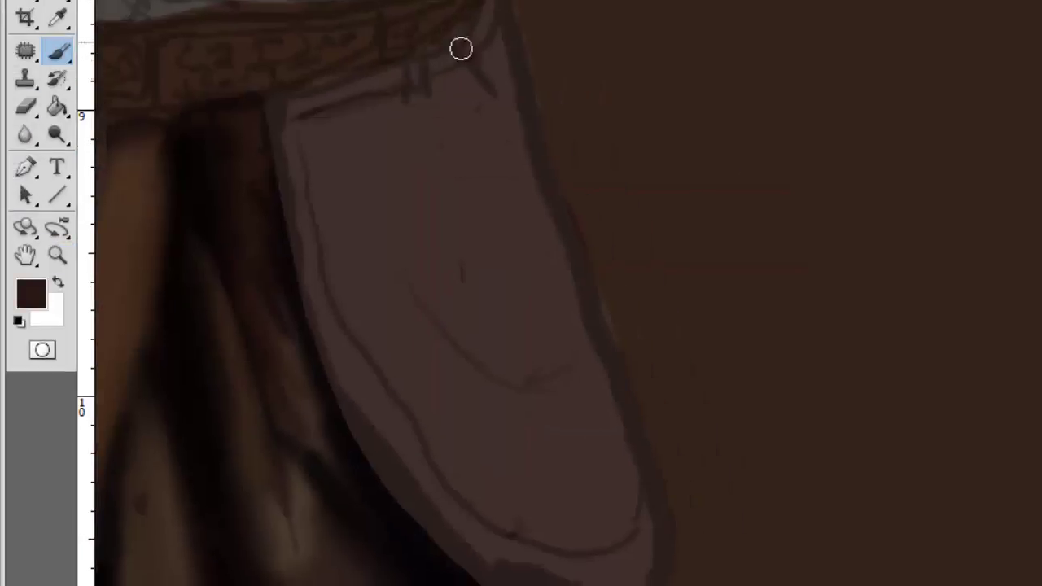
right_click(447, 192)
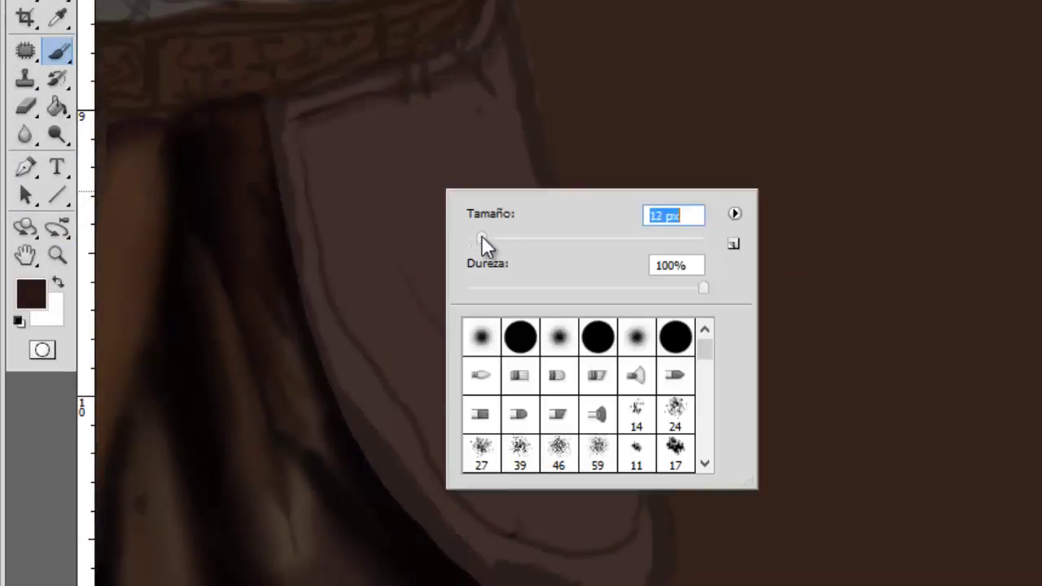
key("Return")
left_click_drag(318, 130, 325, 236)
left_click(392, 161, "alt")
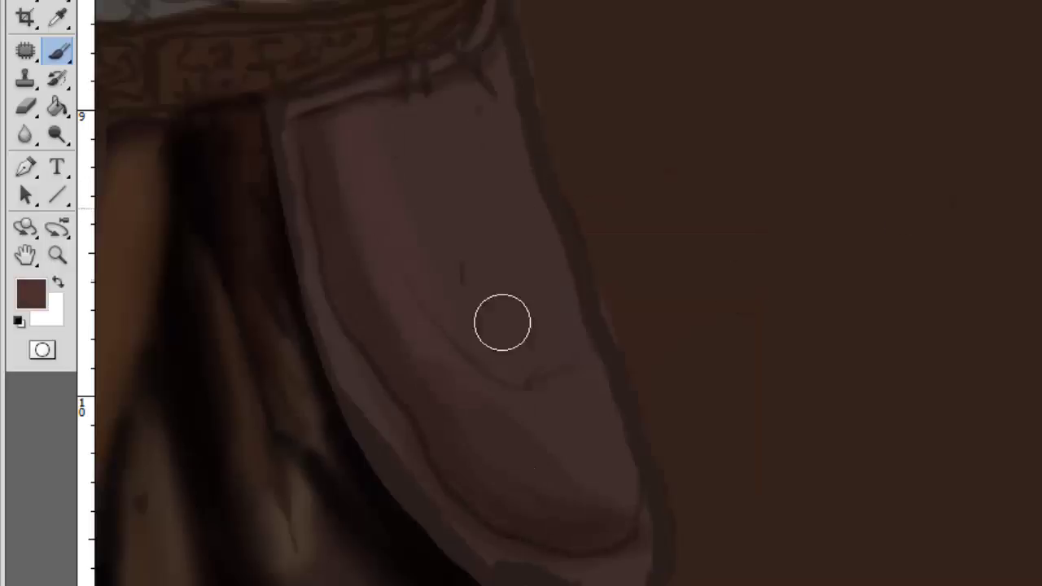
left_click_drag(470, 212, 559, 424)
Step: Paint a light highlight along the flap's top edge with a 23 px brush
right_click(530, 182)
left_click_drag(570, 179, 539, 179)
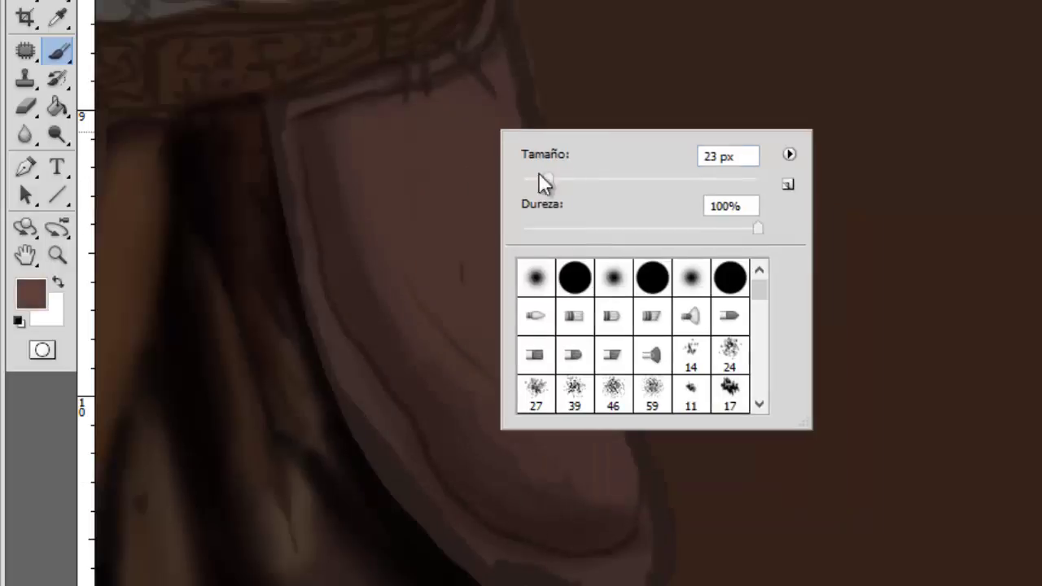
key("Return")
left_click(430, 87, "alt")
left_click_drag(411, 73, 286, 114)
Step: Brighten the flap's interior with larger soft-edged strokes
left_click(286, 125, "alt")
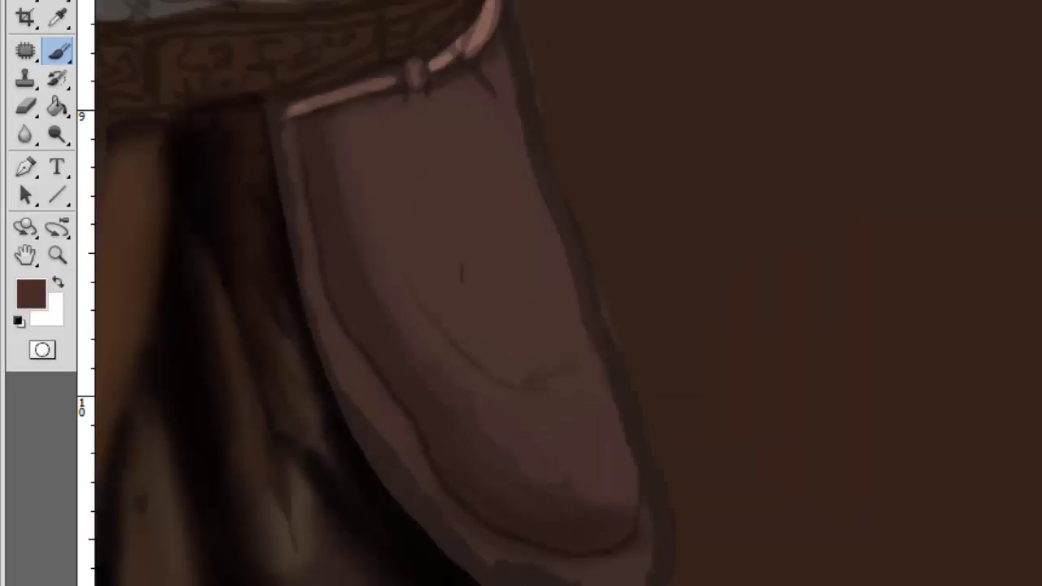
right_click(481, 200)
left_click_drag(529, 247, 551, 246)
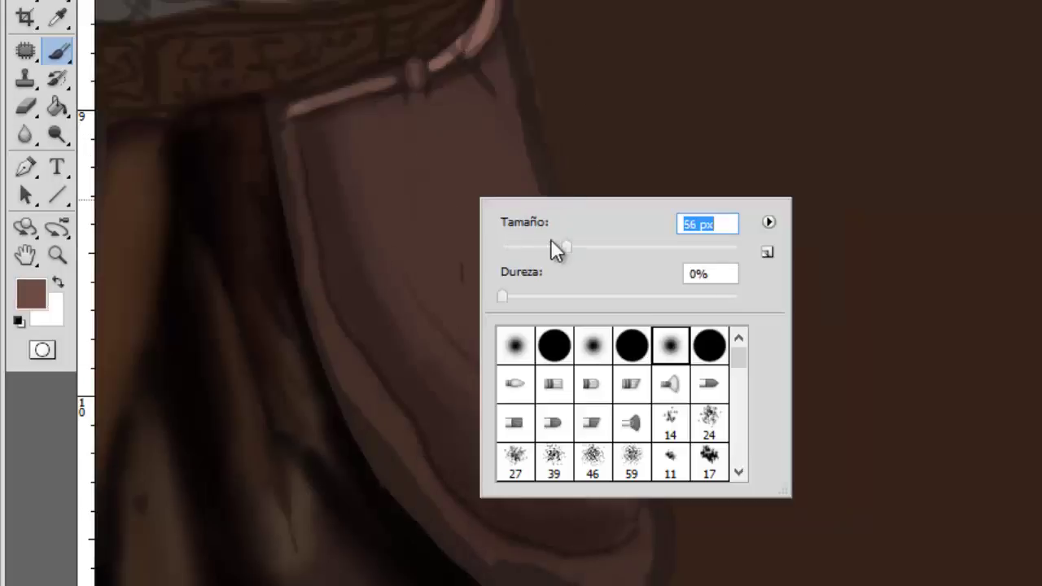
key("Return")
mouse_move(519, 337)
left_mouse_down()
mouse_move(476, 132)
mouse_move(459, 209)
mouse_move(570, 456)
left_mouse_up()
Step: Add brown and orange-brown strokes along the flap's lower curve and left side
left_click(488, 244, "alt")
left_click(456, 228, "alt")
mouse_move(382, 146)
left_mouse_down()
mouse_move(365, 250)
mouse_move(517, 256)
left_mouse_up()
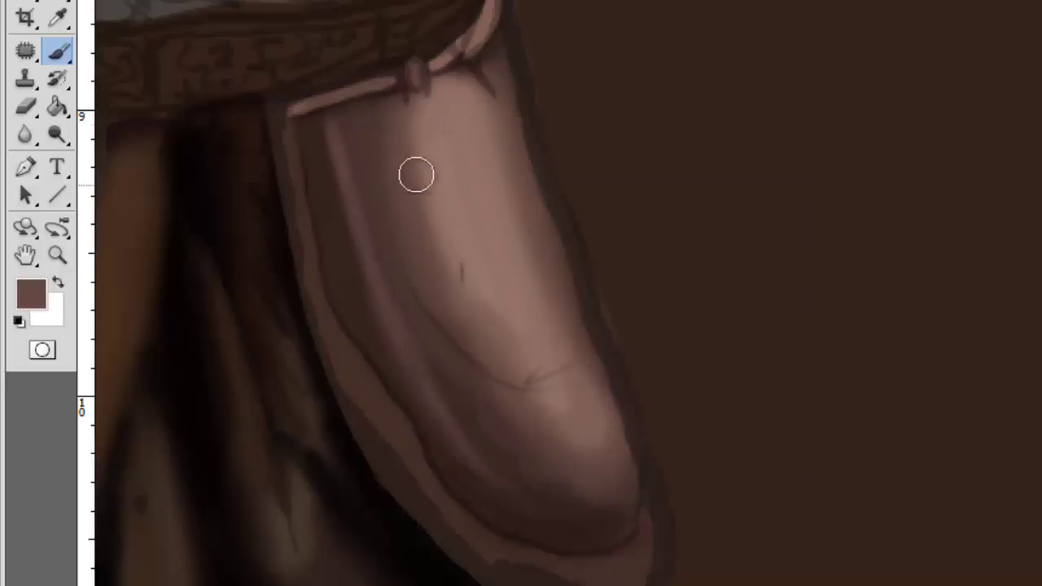
left_click(421, 379, "alt")
mouse_move(347, 109)
left_mouse_down()
mouse_move(491, 66)
mouse_move(496, 13)
mouse_move(624, 389)
mouse_move(512, 565)
mouse_move(640, 530)
left_mouse_up()
Step: Soften the flap's outline with the Eraser, then resume painting in dark brown
left_click(25, 105)
key("b")
left_click(651, 342, "alt")
right_click(436, 325)
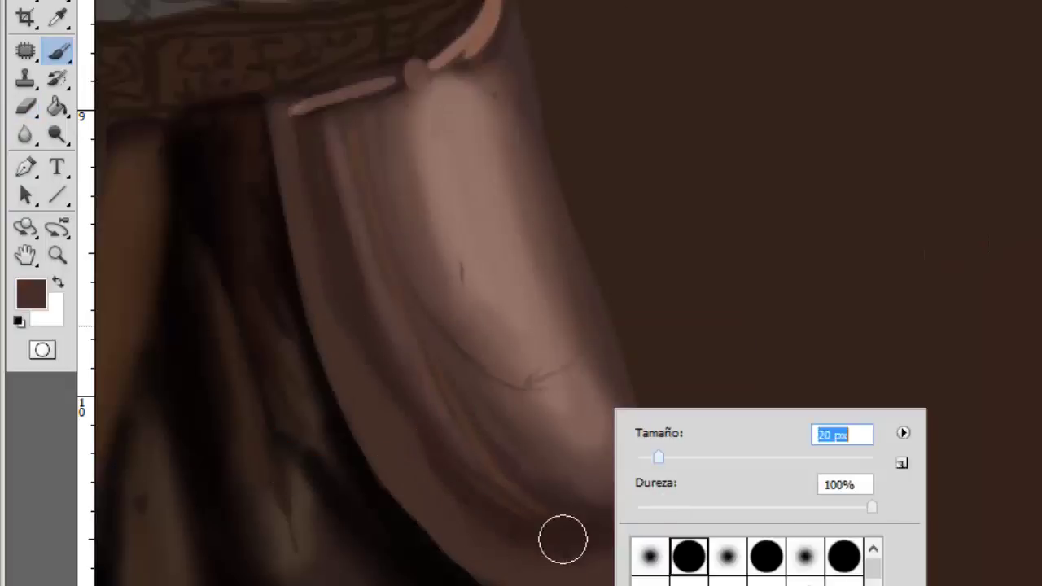
key("Return")
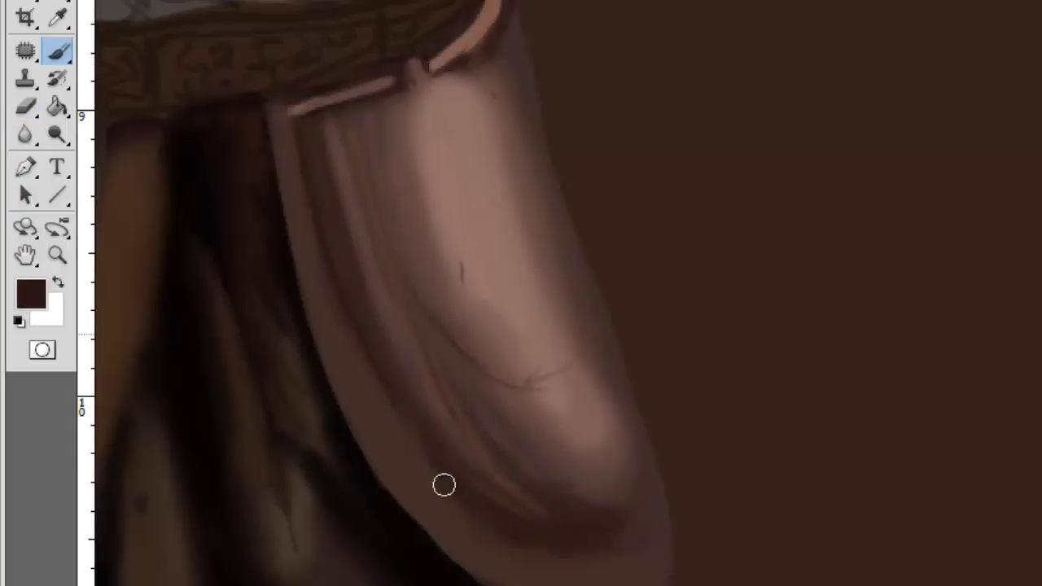
Step: Paint a dark shadow along the flap's bottom edge, then shrink the brush to 4 px
left_click(558, 539, "alt")
right_click(679, 314)
left_click_drag(472, 538, 624, 562)
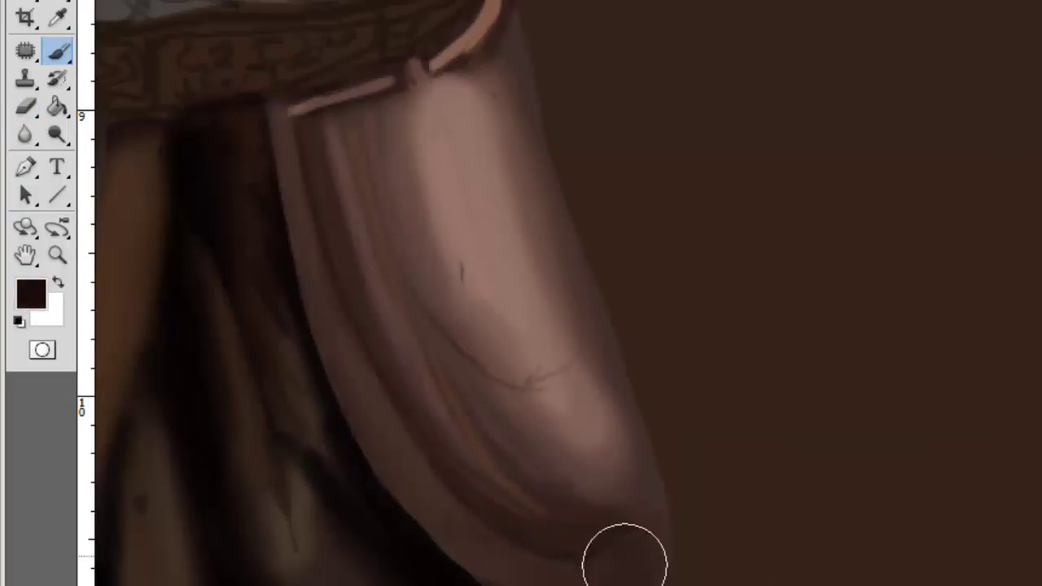
right_click(679, 399)
right_click(780, 151)
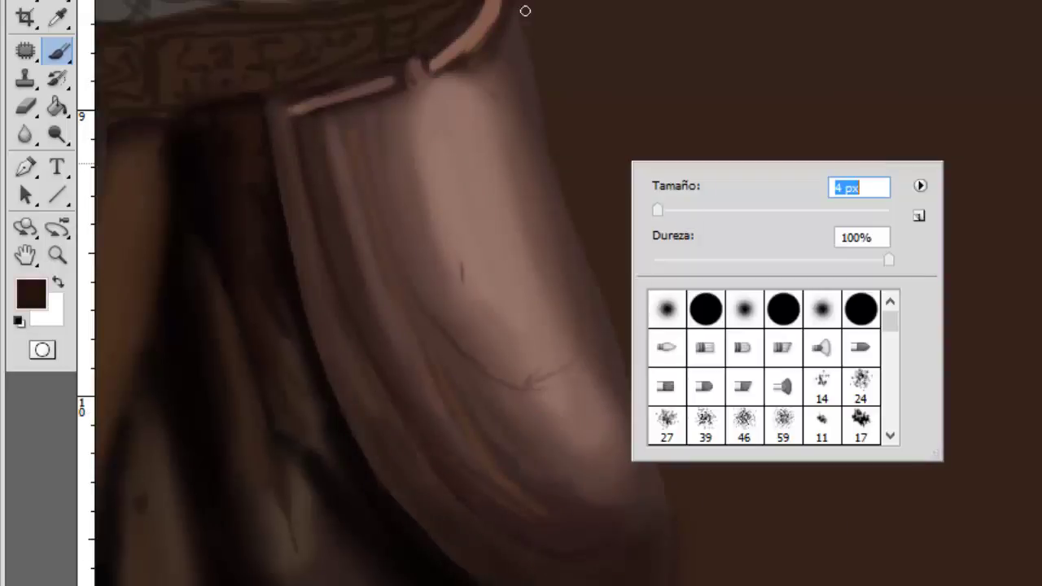
key("Return")
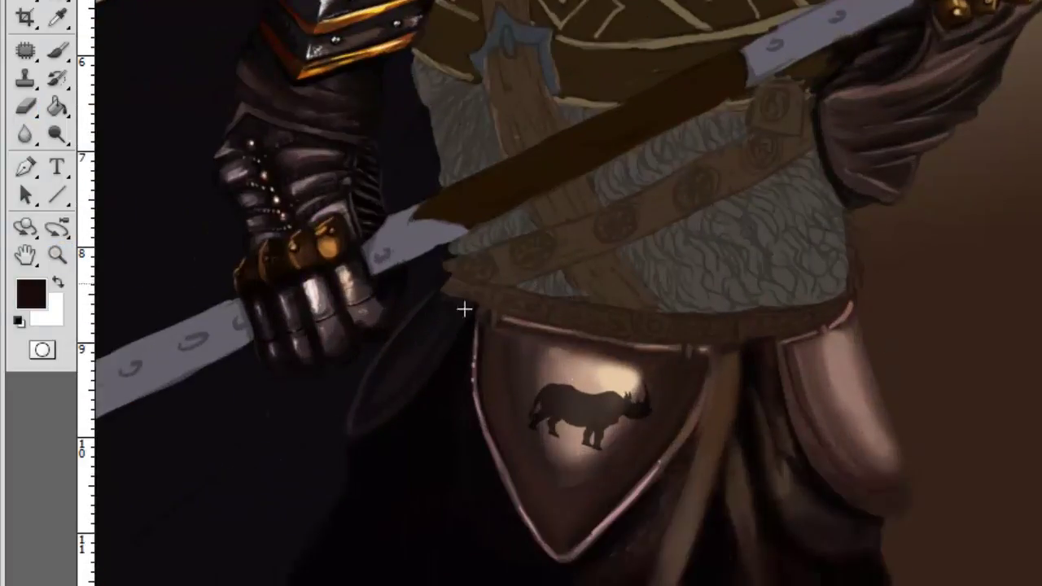
Step: Enlarge the rhino emblem on the plate and rotate it to the left
key("ctrl+t")
left_click_drag(653, 344, 643, 351)
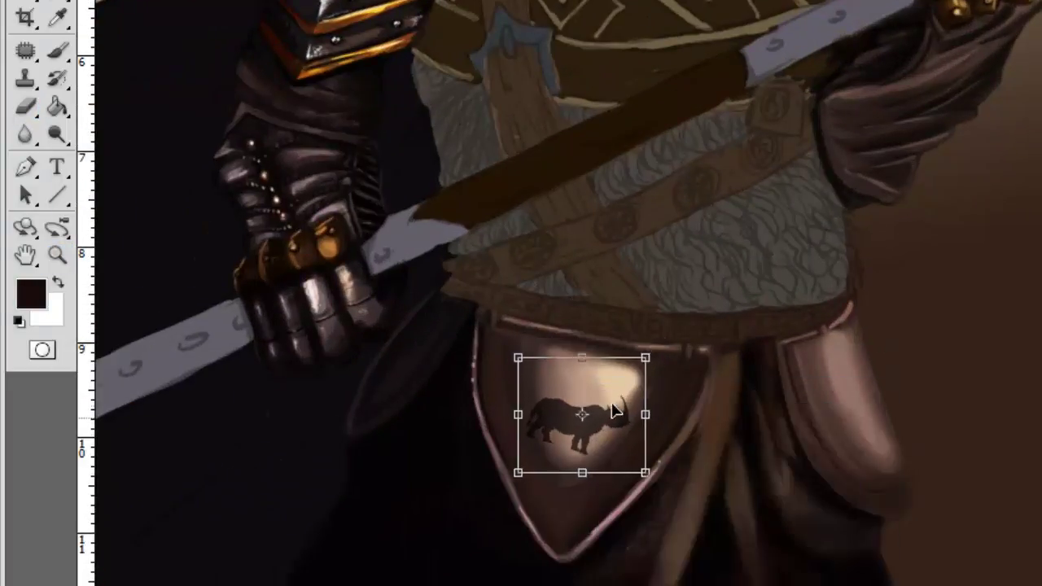
left_click(674, 192)
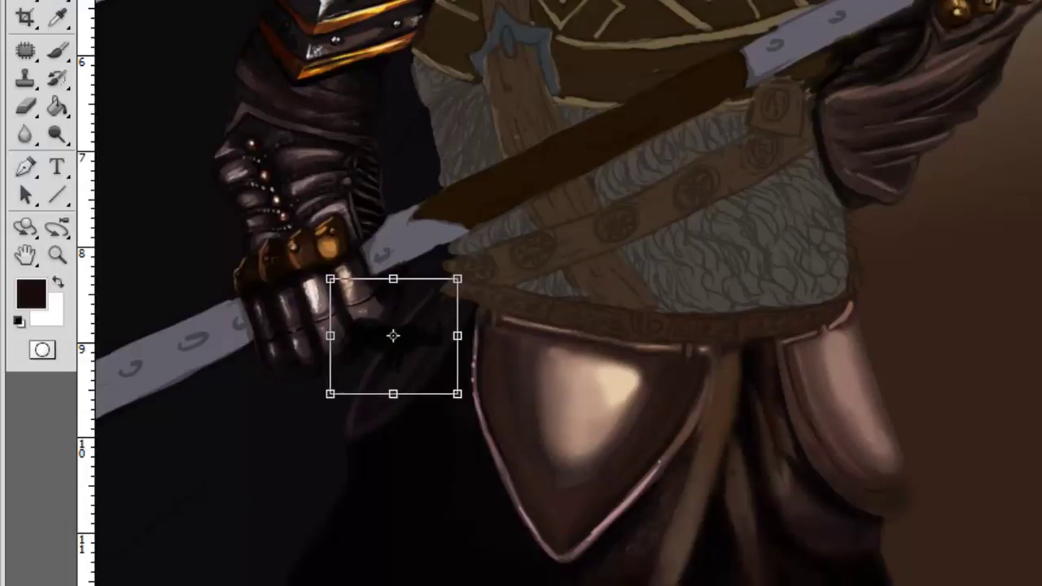
key("ctrl+t")
left_click_drag(460, 352, 396, 342)
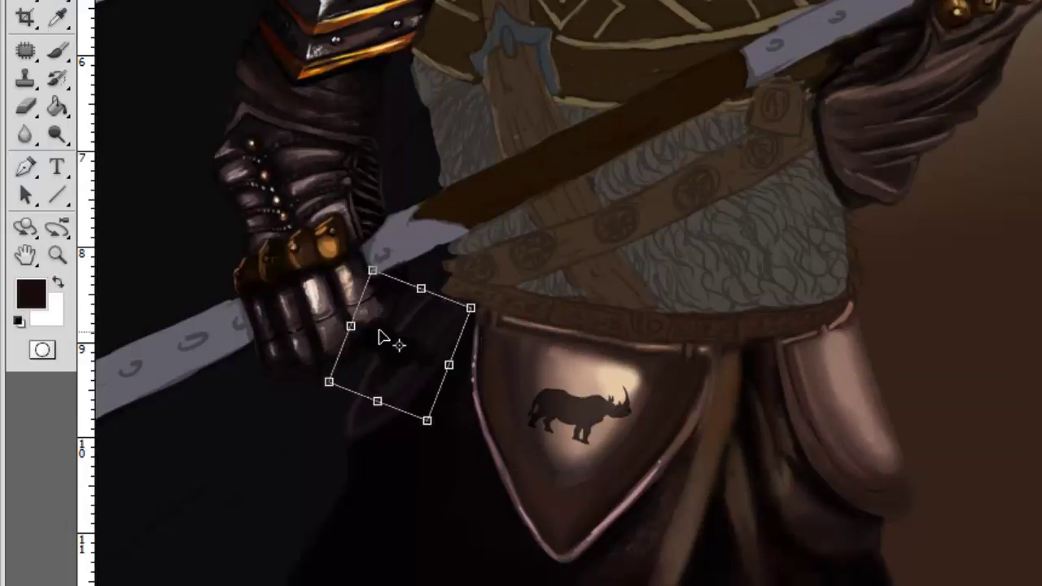
key("Return")
Step: Rotate the emblem copy closer to horizontal with Free Transform
key("e")
key("v")
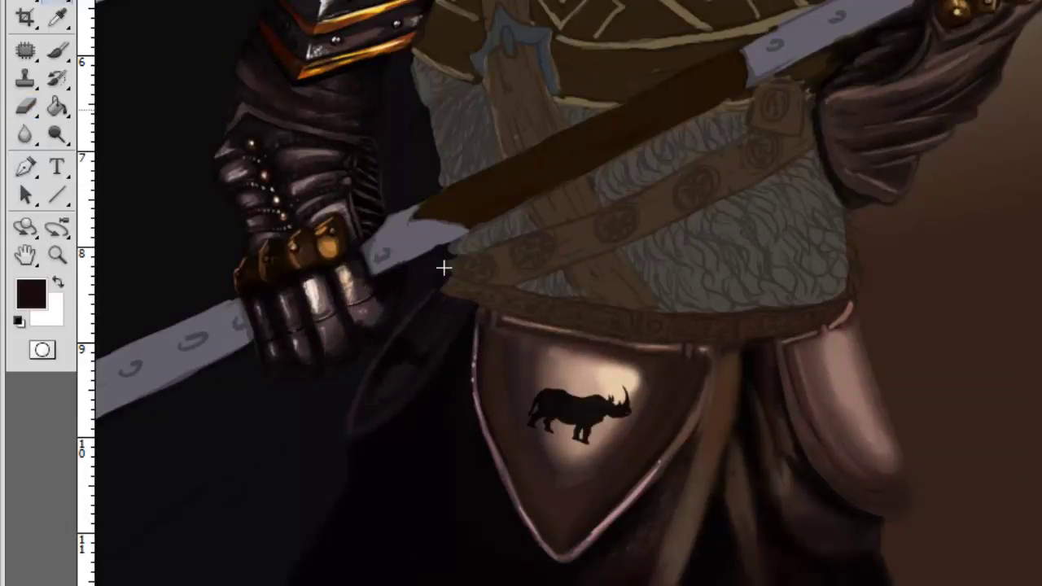
key("ctrl+t")
mouse_move(578, 411)
left_mouse_down()
mouse_move(846, 383)
mouse_move(887, 392)
left_mouse_up()
key("Return")
key("e")
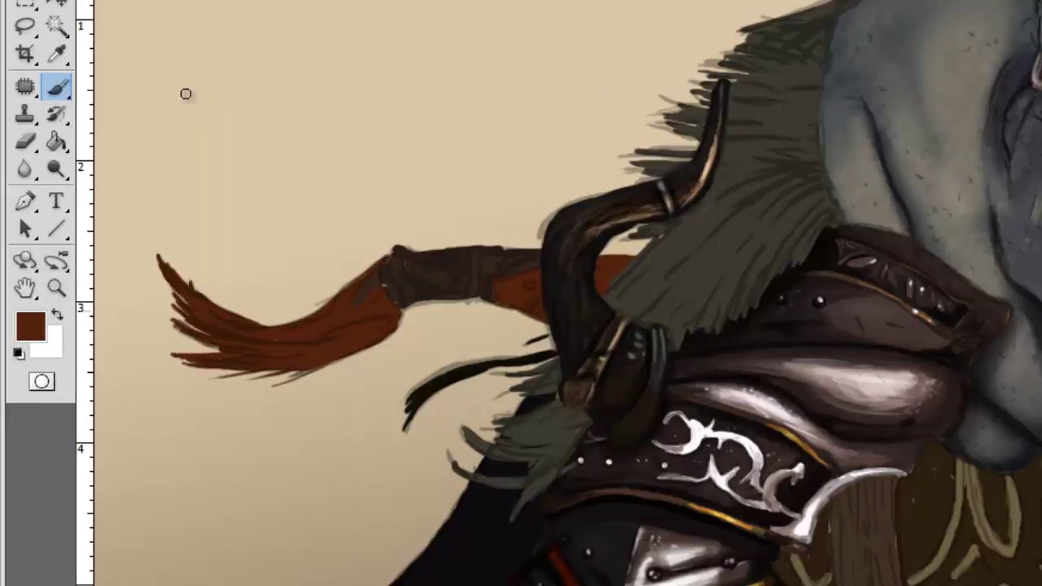
Step: Enlarge the brush and sample dark and red-brown tones from the tassel strap
left_click(186, 93, "alt")
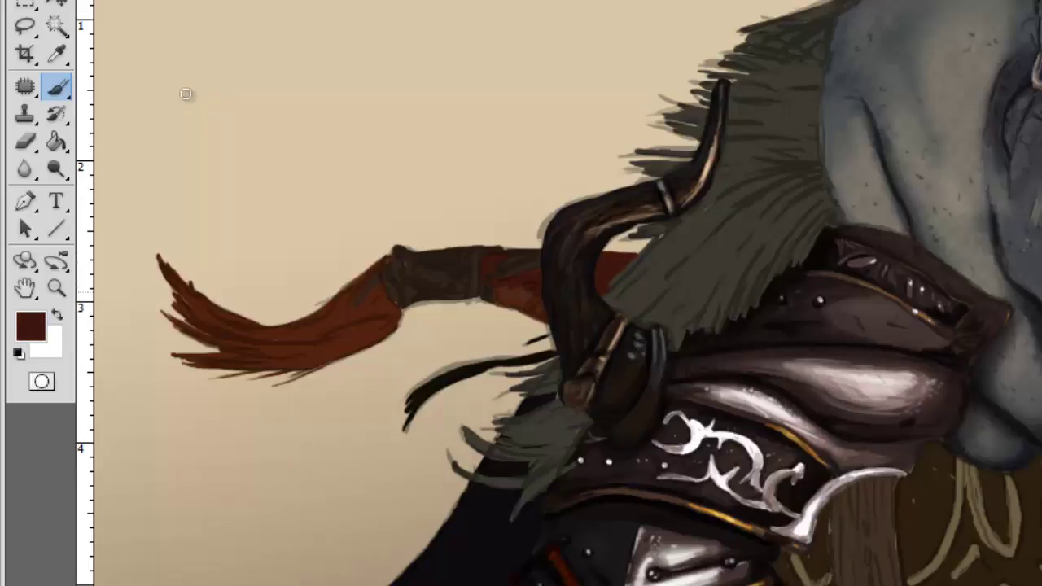
key("bracketright")
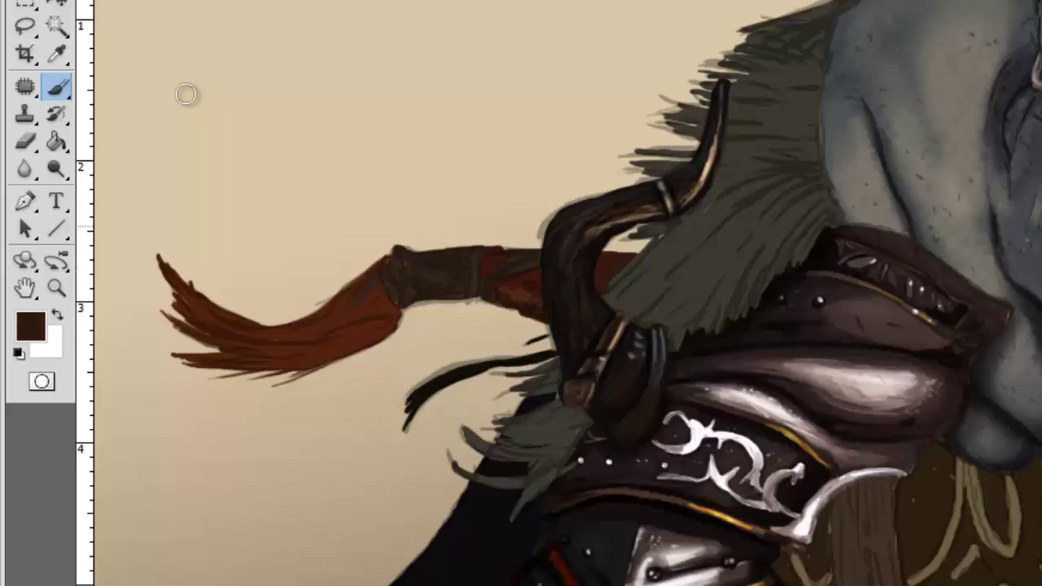
right_click(185, 94)
key("Escape")
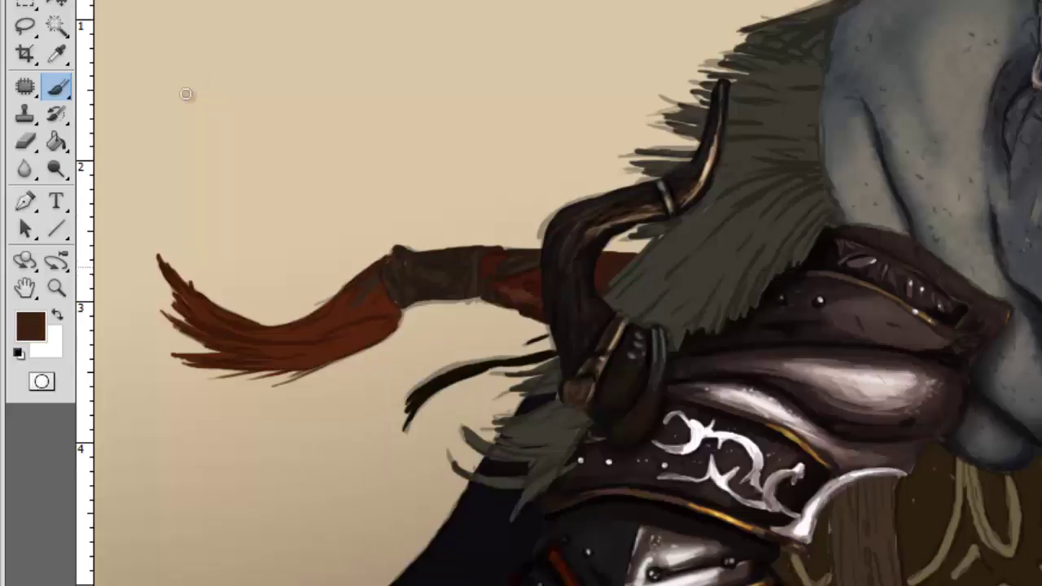
left_click(186, 93, "alt")
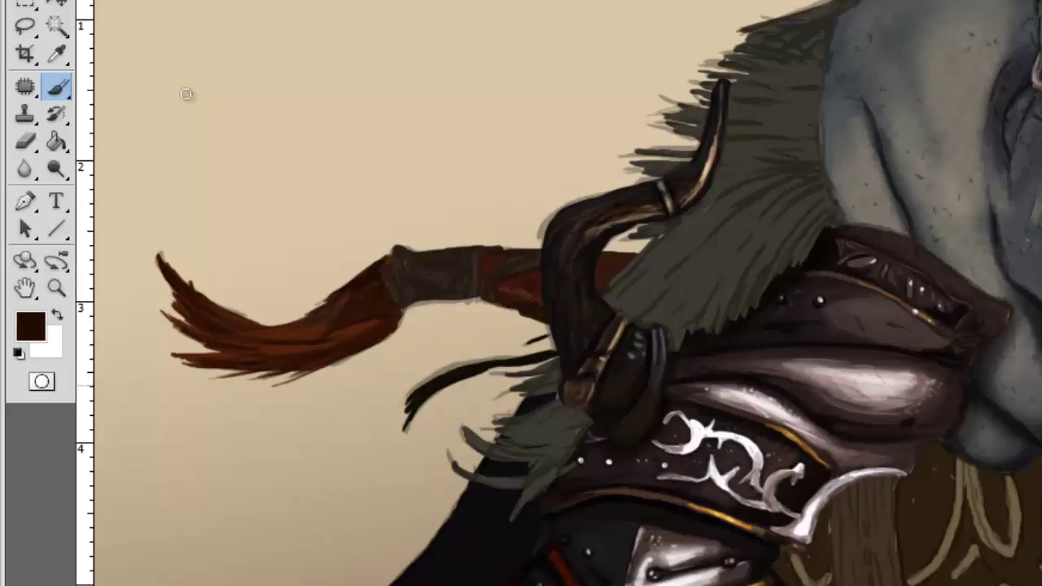
left_click(186, 93, "alt")
left_click(185, 93, "alt")
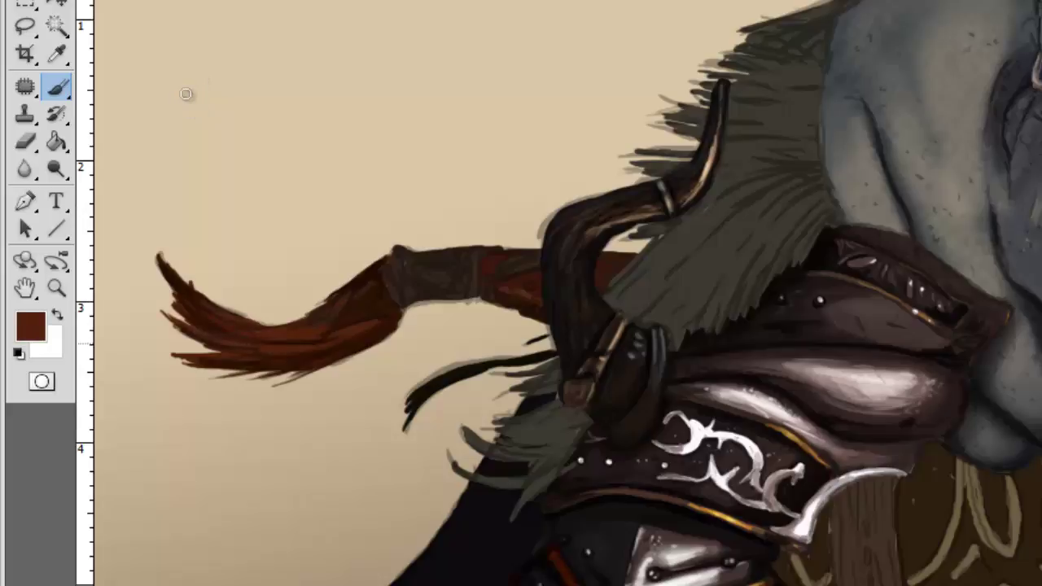
Step: Dab a white highlight on the strap ornament, then pan to the rhino head and mane
left_click(185, 93, "alt")
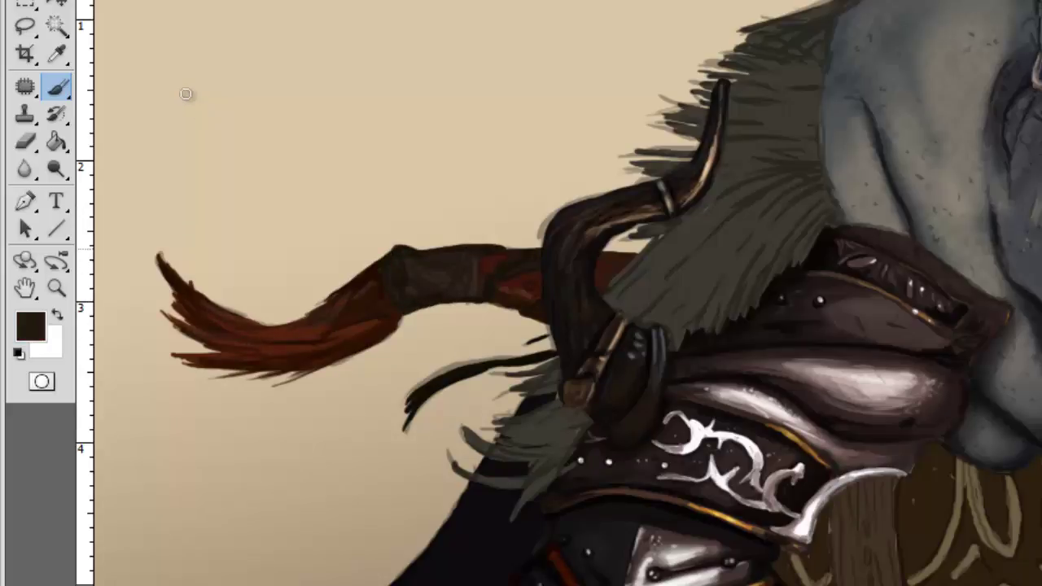
left_click(186, 94, "alt")
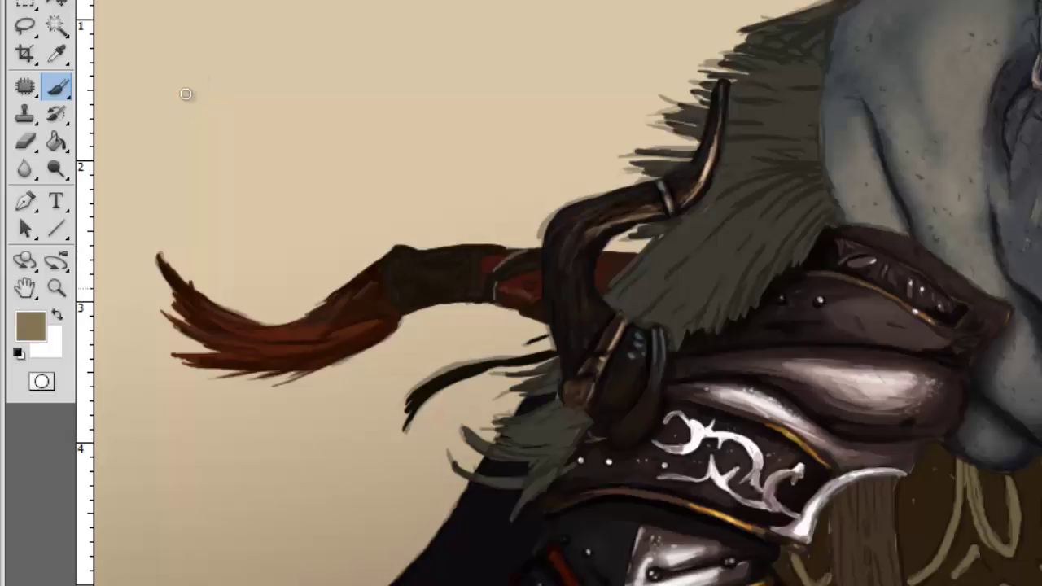
left_click(186, 94, "alt")
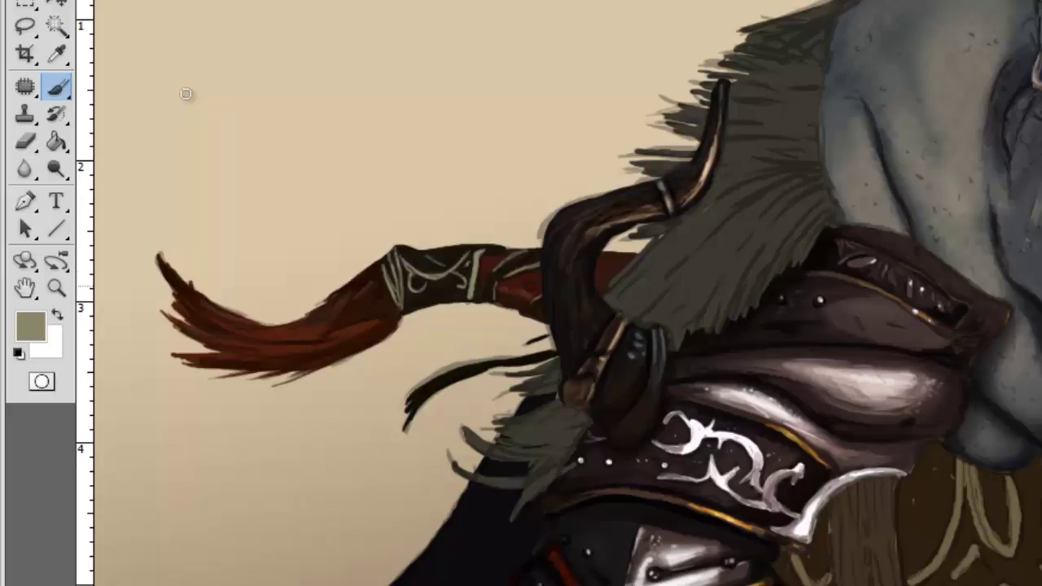
left_click(465, 266, "alt")
left_click(465, 266)
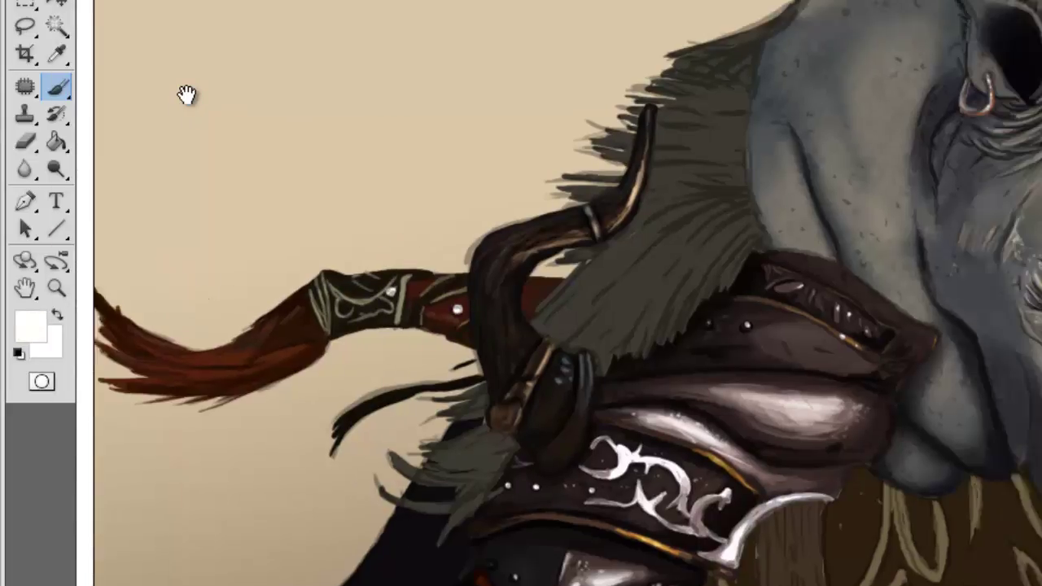
left_click_drag(186, 94, 186, 93)
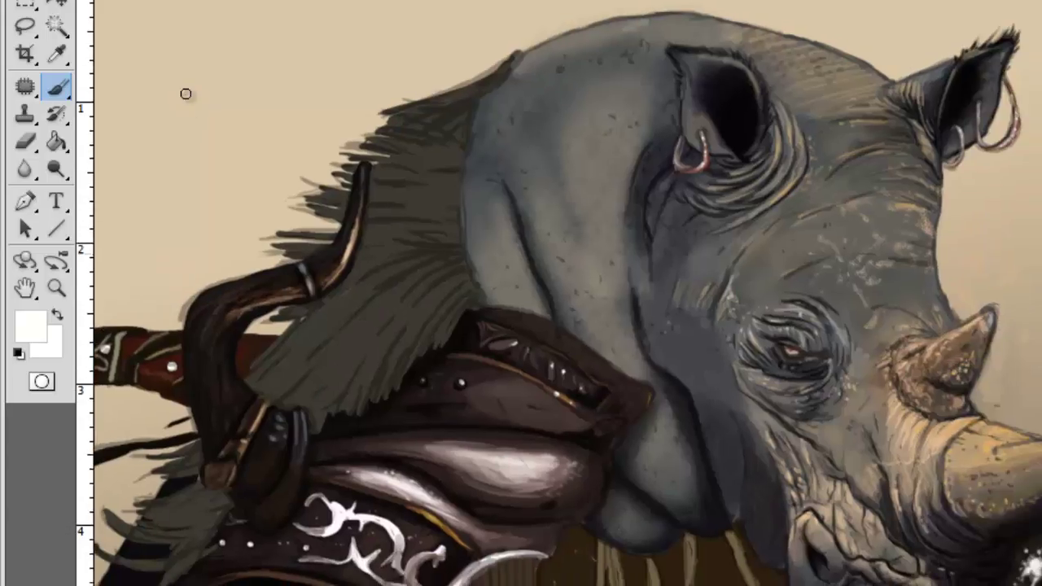
Step: Paint dark olive-grey strands along the mane's top edge and left tip
left_click(185, 93, "alt")
left_click_drag(488, 70, 435, 91)
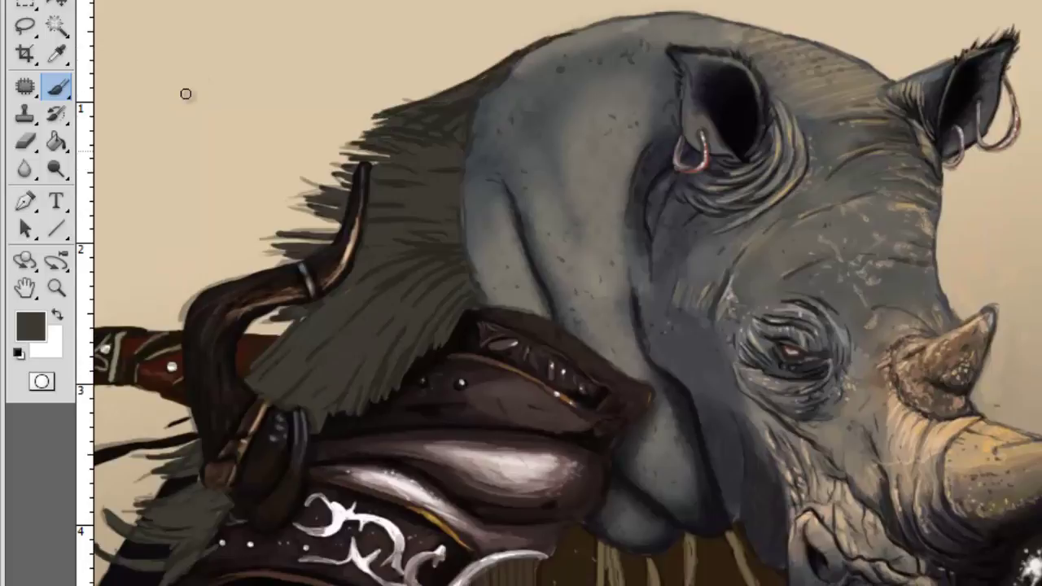
left_click_drag(333, 254, 259, 242)
left_click_drag(342, 232, 291, 228)
left_click_drag(358, 167, 291, 185)
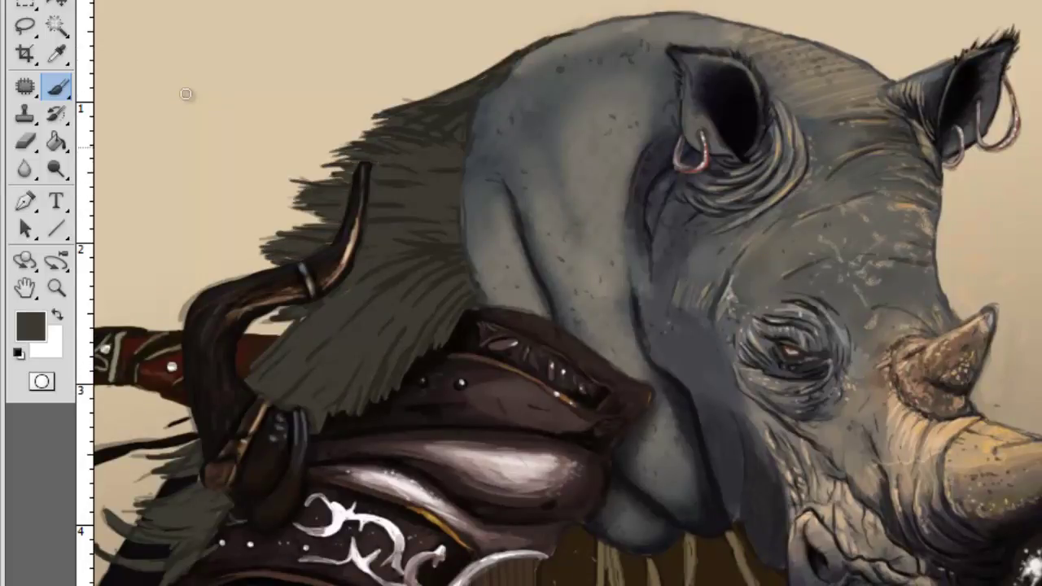
left_click_drag(387, 120, 330, 148)
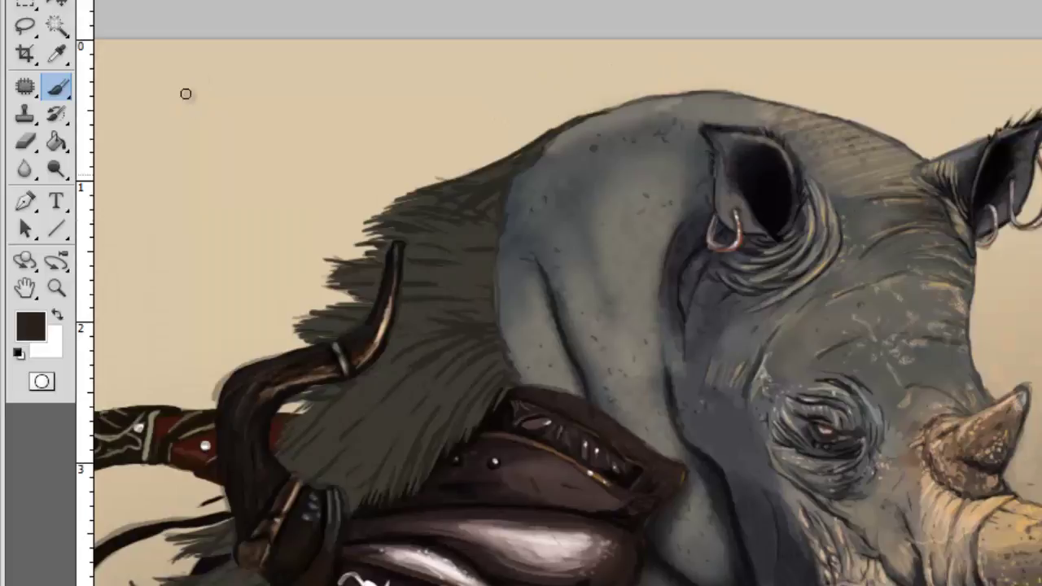
Step: Paint light grey fur strands into the mane with a fine brush
key("bracketright")
key("bracketright")
key("bracketright")
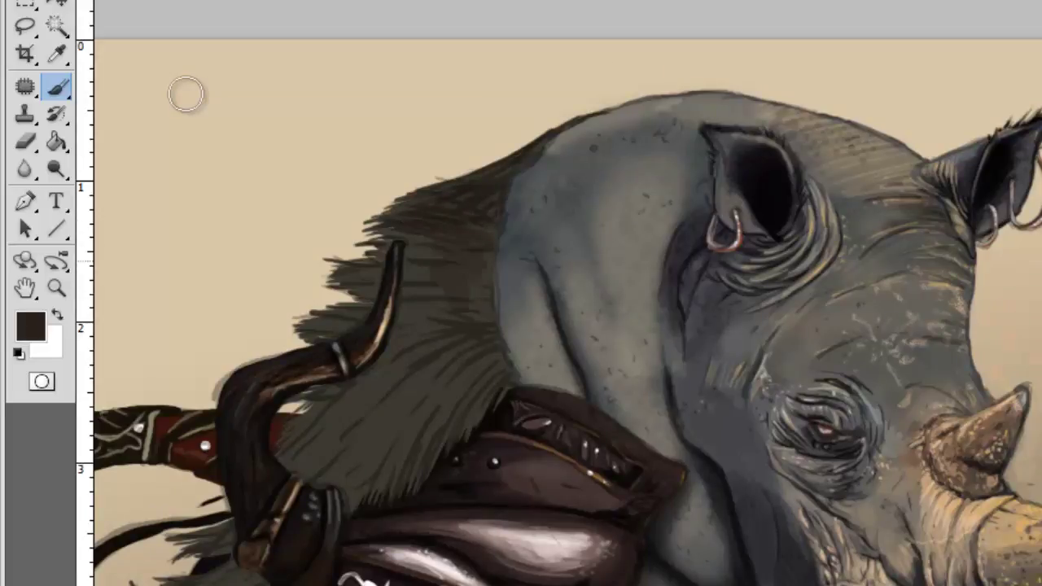
key("bracketleft")
key("bracketleft")
key("bracketleft")
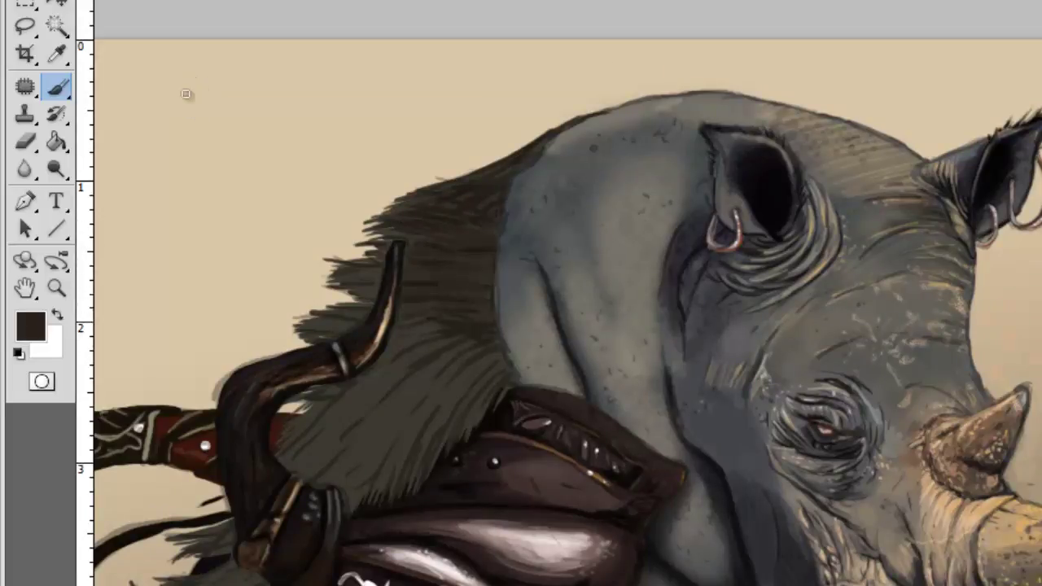
left_click(476, 363, "alt")
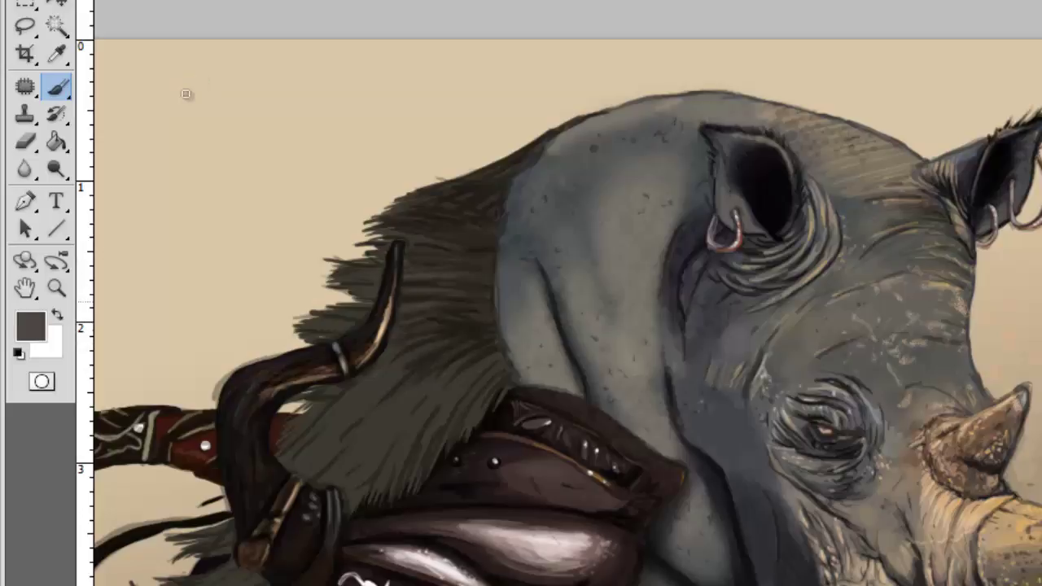
left_click(439, 346, "alt")
left_click_drag(415, 342, 489, 419)
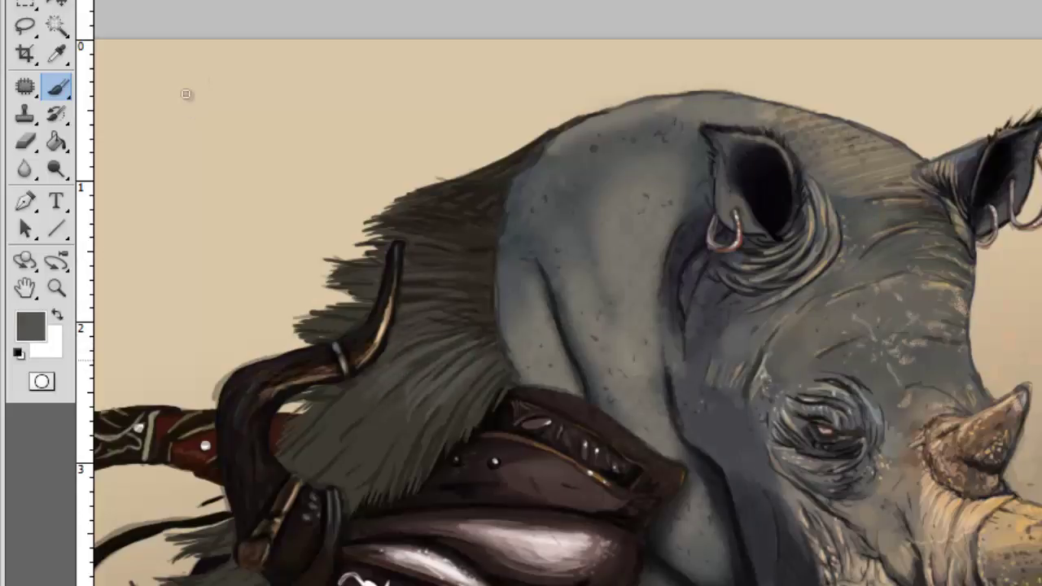
left_click_drag(443, 354, 504, 419)
left_click_drag(394, 305, 481, 336)
left_click_drag(399, 281, 473, 305)
left_click_drag(391, 236, 456, 256)
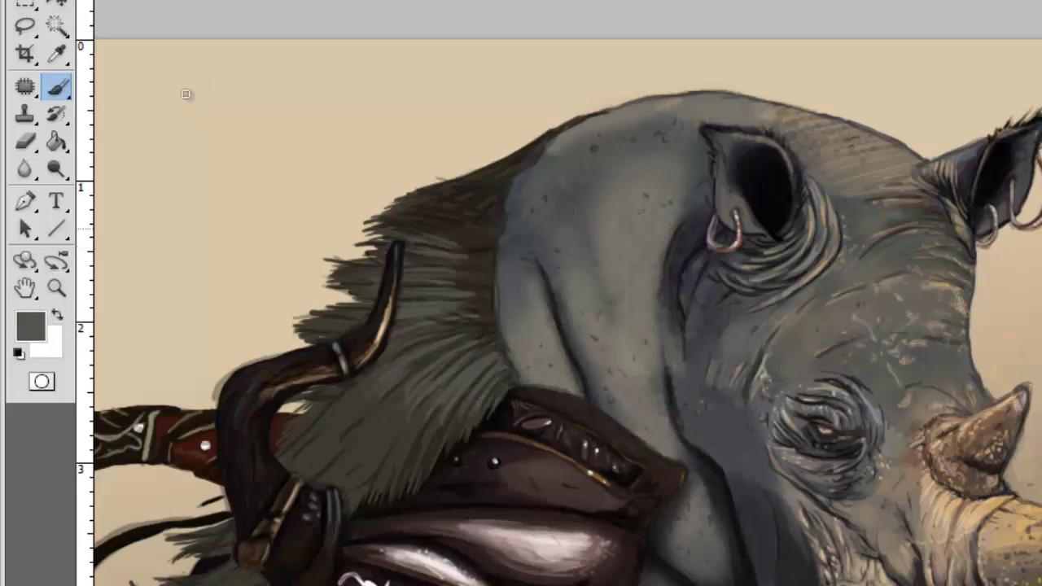
left_click_drag(186, 93, 211, 28)
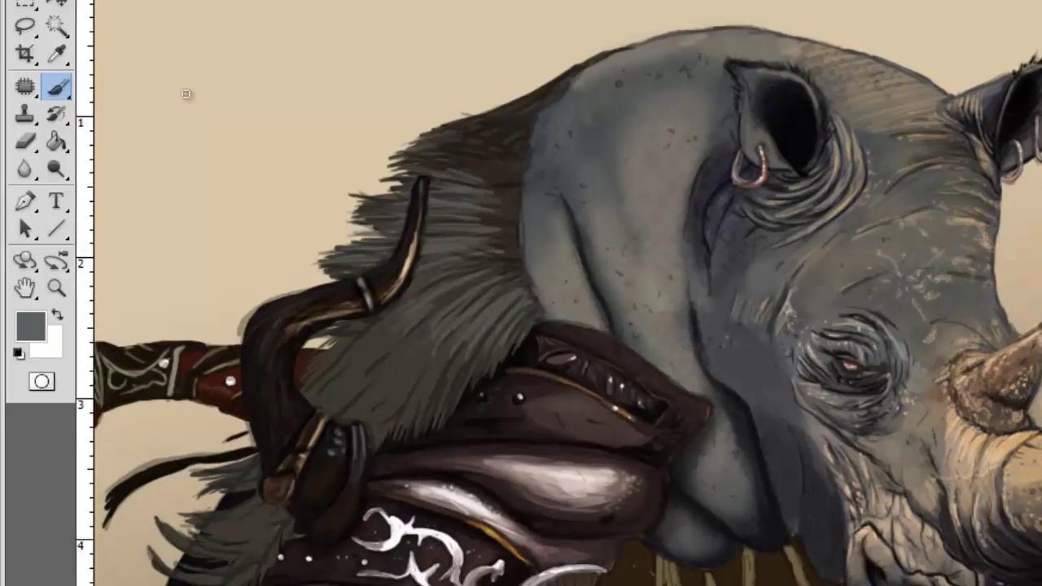
Step: Darken the lower fur with near-black dark-brown strands
key("d")
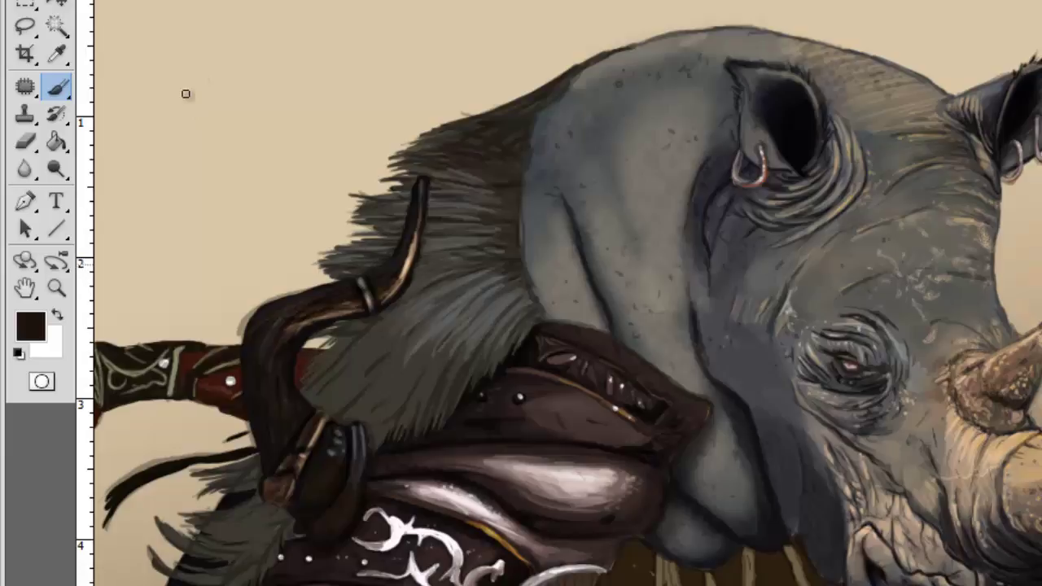
mouse_move(428, 301)
left_mouse_down()
mouse_move(484, 399)
mouse_move(509, 411)
left_mouse_up()
left_click_drag(334, 309, 419, 374)
left_click_drag(382, 301, 452, 431)
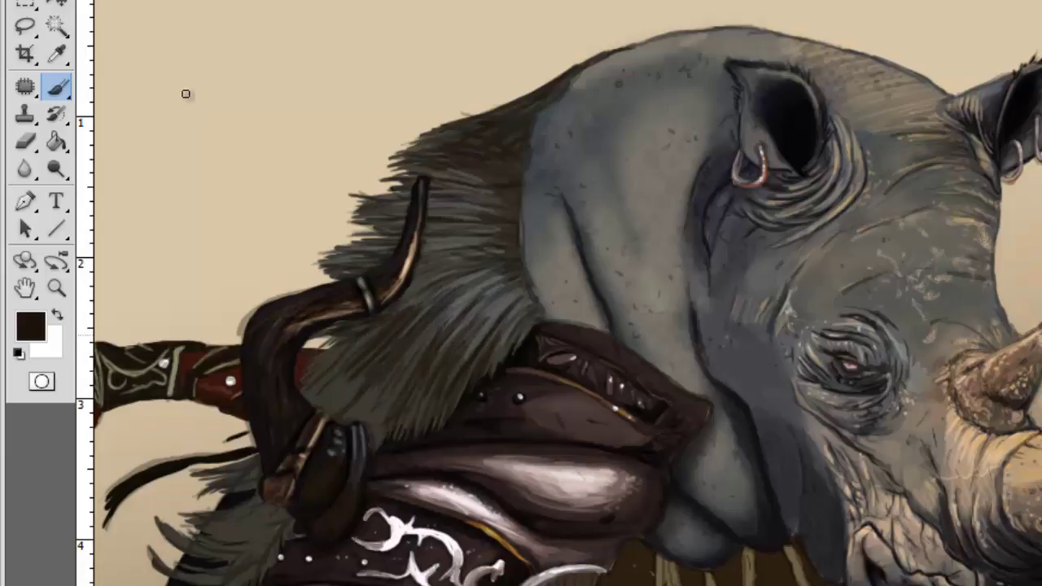
left_click_drag(358, 285, 427, 350)
left_click_drag(431, 213, 472, 231)
mouse_move(432, 295)
left_mouse_down()
mouse_move(484, 370)
mouse_move(481, 421)
left_mouse_up()
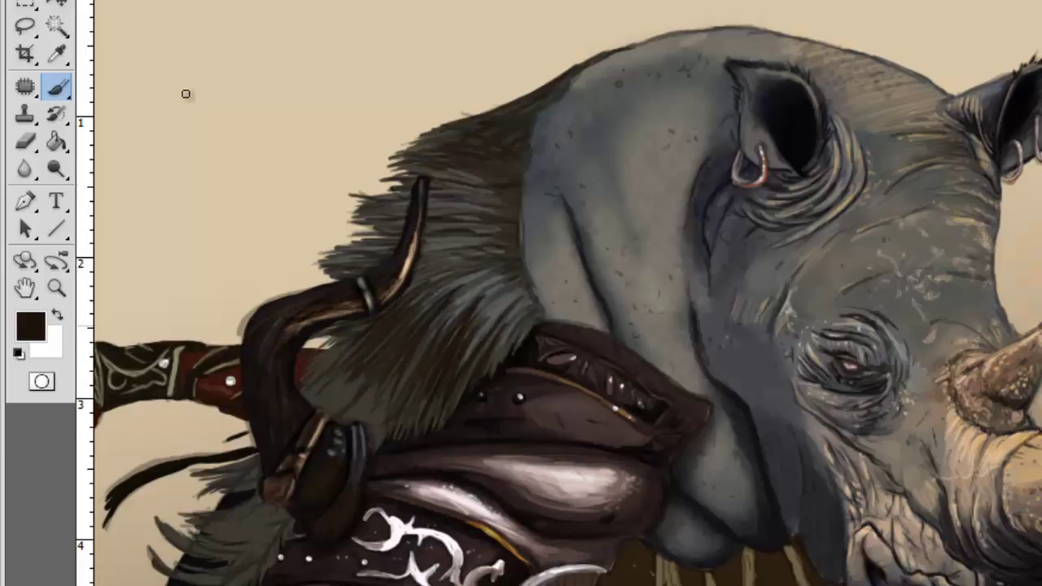
Step: Add deep near-black shadow strokes and mid-grey strands in the mane
left_click_drag(376, 382, 401, 444)
left_click(383, 407, "alt")
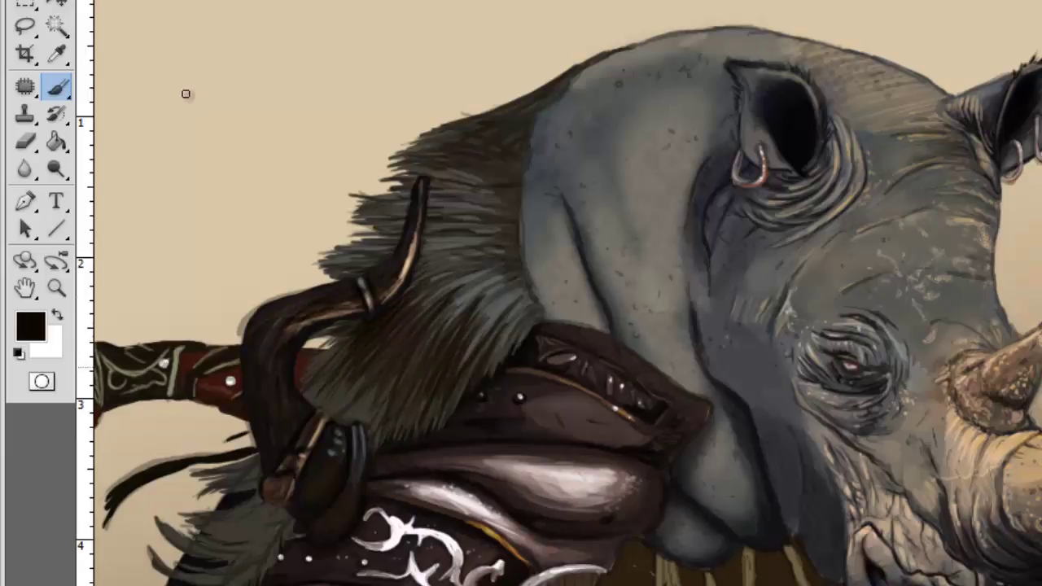
left_click_drag(415, 376, 389, 440)
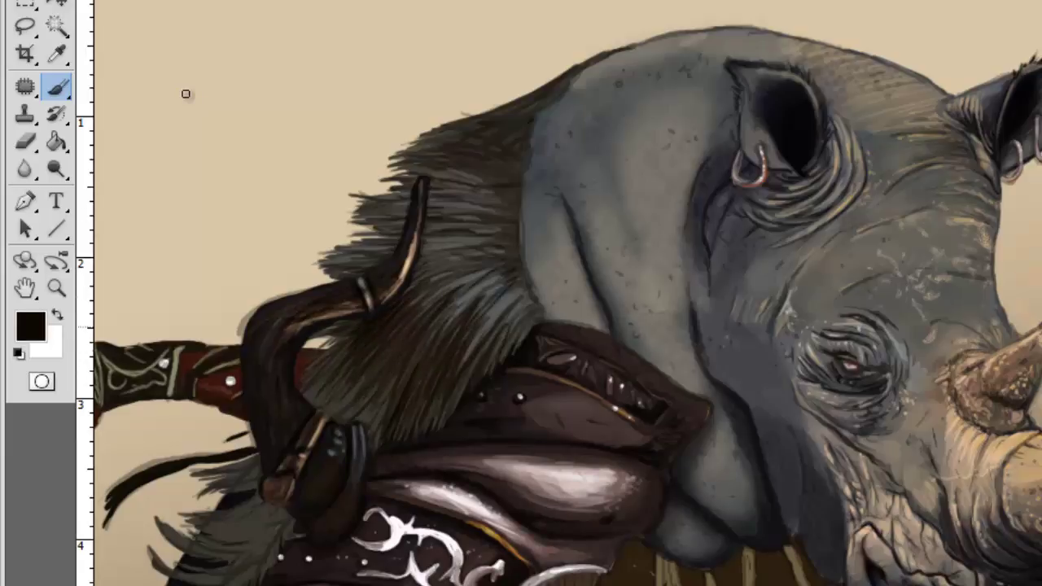
left_click(391, 407, "alt")
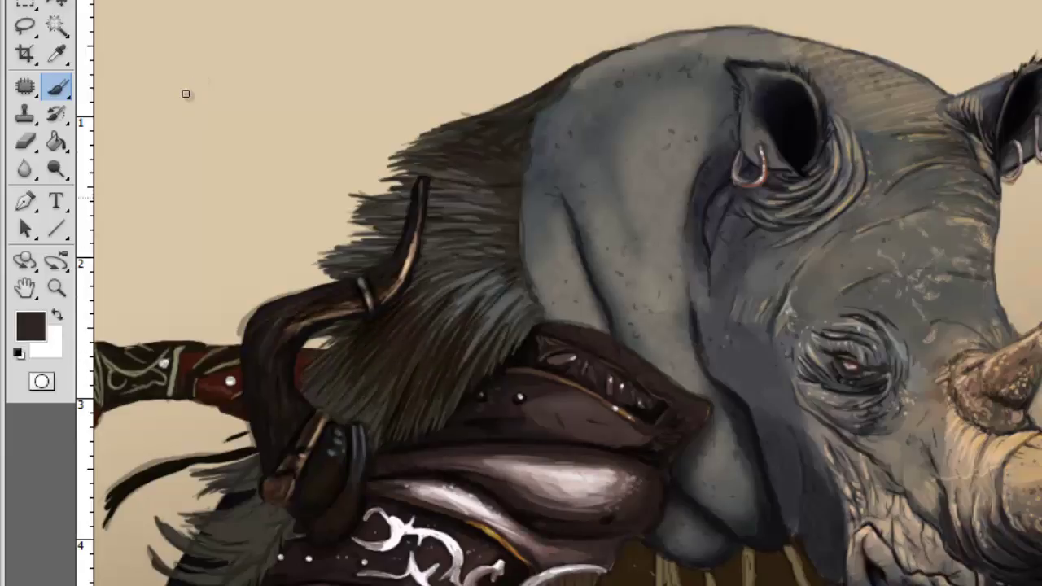
left_click(489, 269, "alt")
left_click_drag(479, 243, 422, 246)
left_click_drag(478, 218, 425, 223)
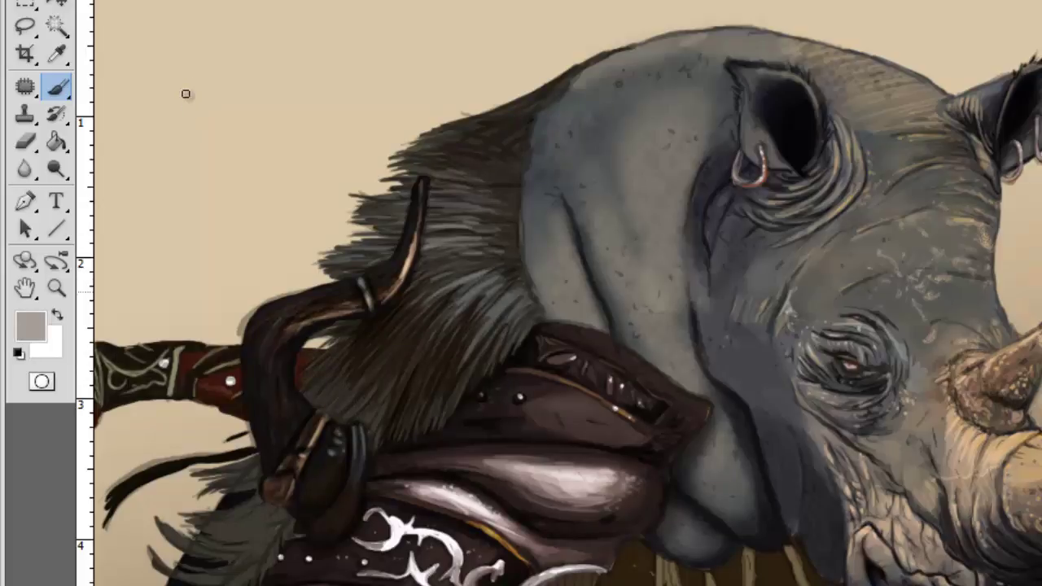
scroll(185, 93, "down", 3)
scroll(186, 93, "left", 2)
Step: Tidy the mane's edges with beige background colour and the Eraser, ending on black
scroll(186, 93, "down", 2)
scroll(186, 94, "left", 2)
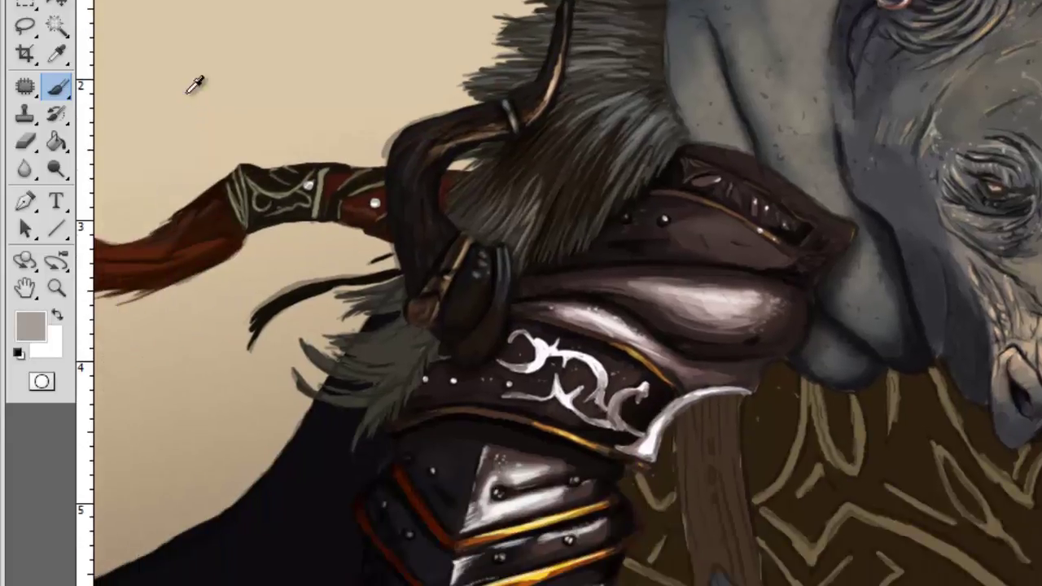
key("d")
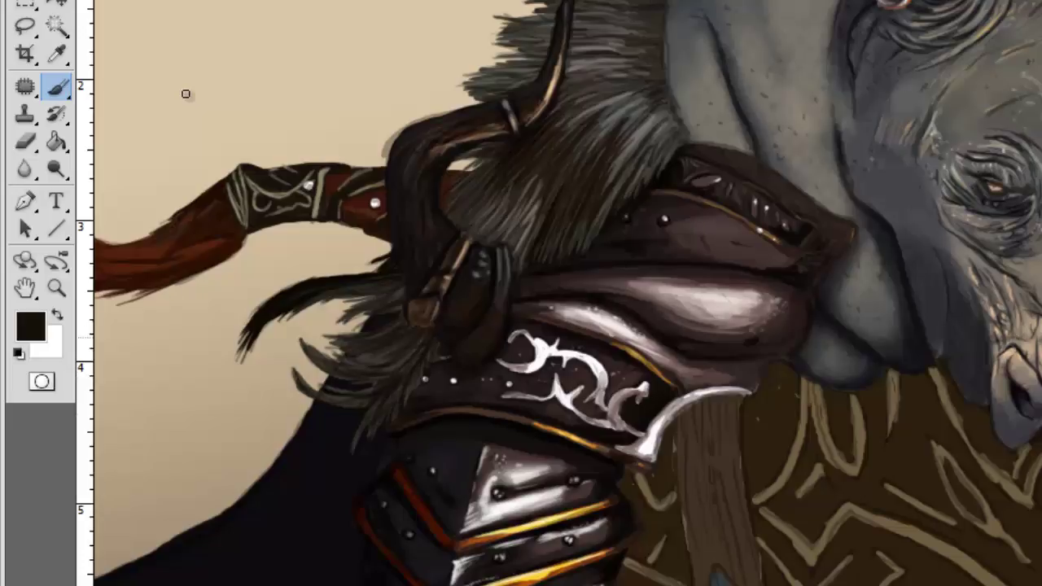
left_click(187, 94, "alt")
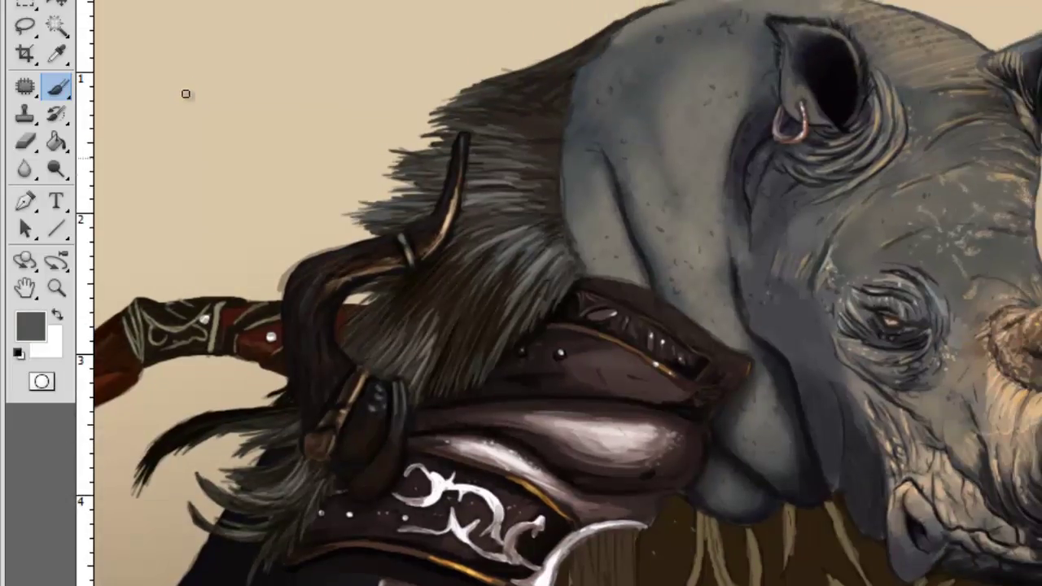
key("e")
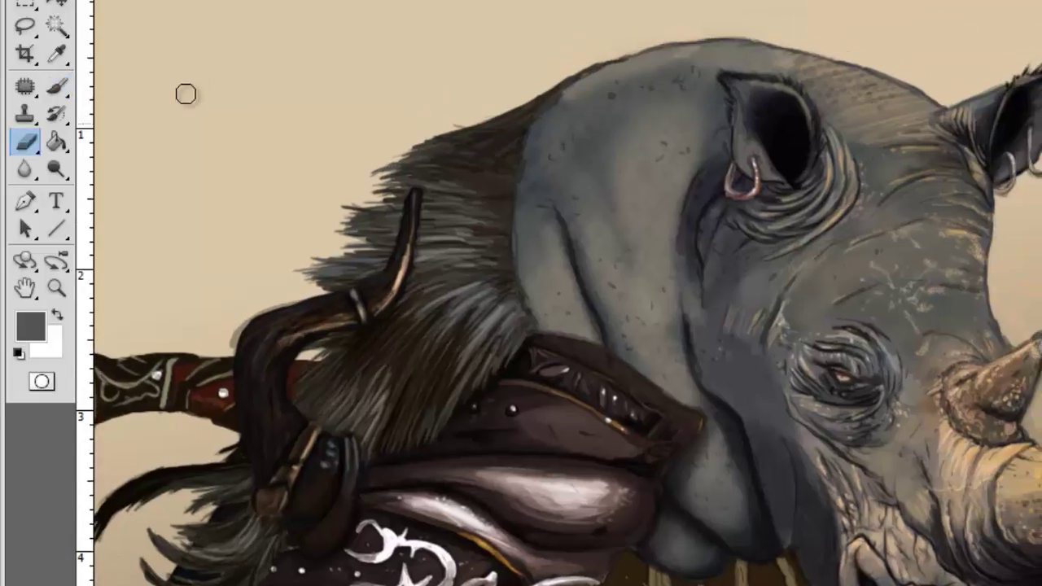
key("b")
left_click(186, 93, "alt")
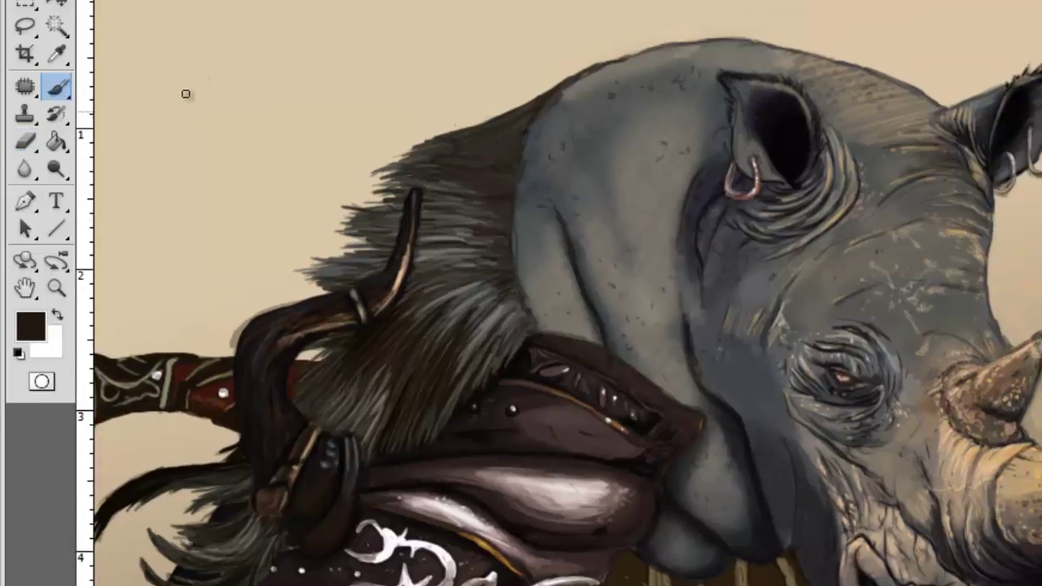
key("d")
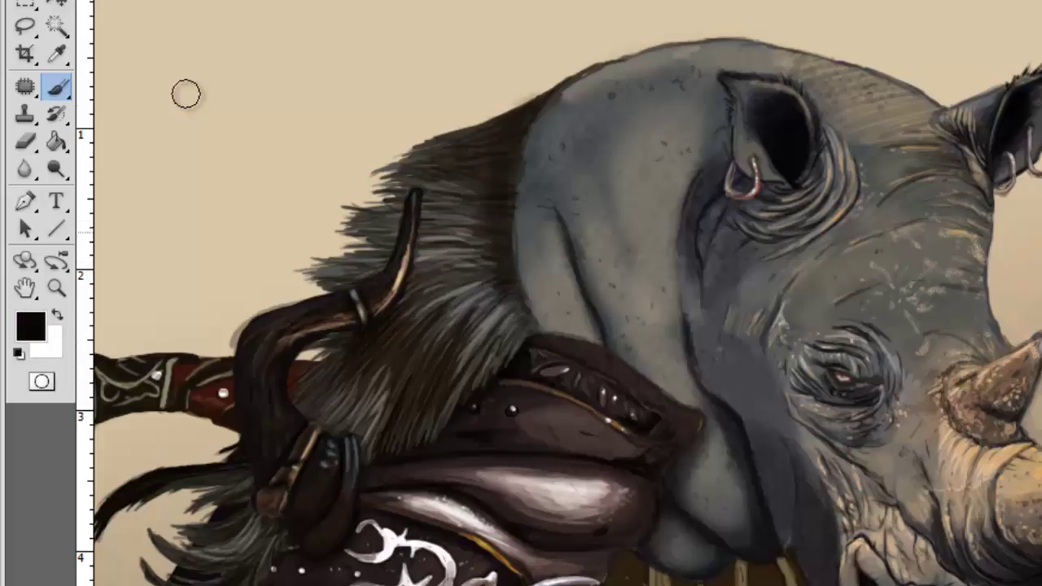
Step: Zoom out to the whole figure, then zoom in close on the chest plate
scroll(186, 93, "down", 3)
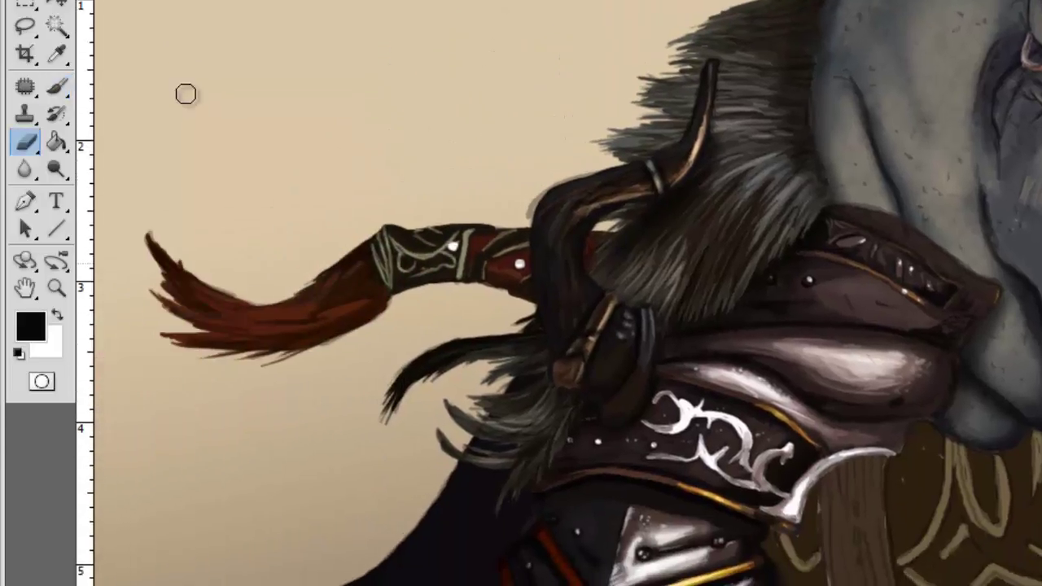
scroll(186, 94, "up", 2)
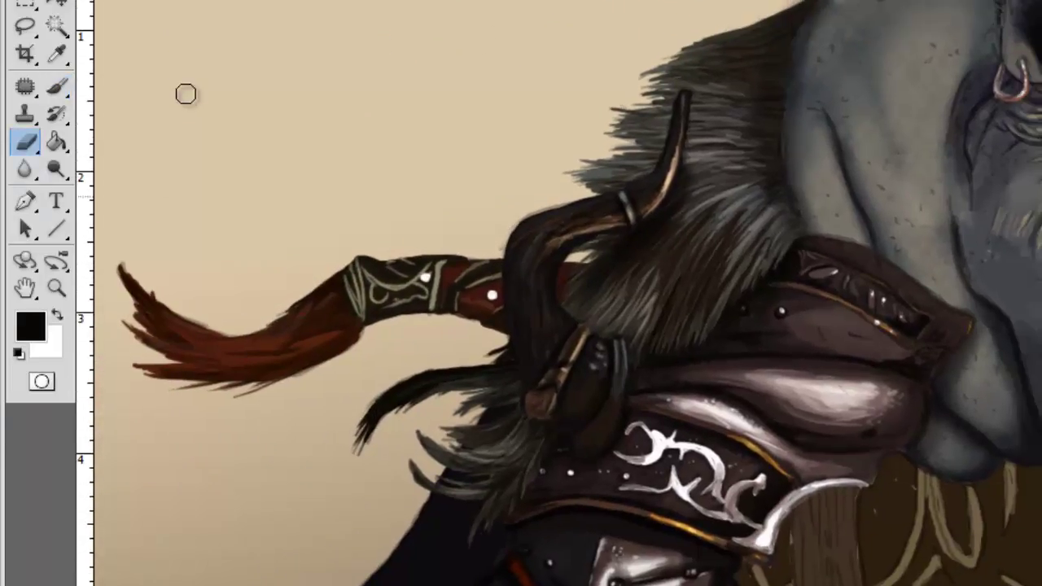
scroll(185, 93, "up", 3)
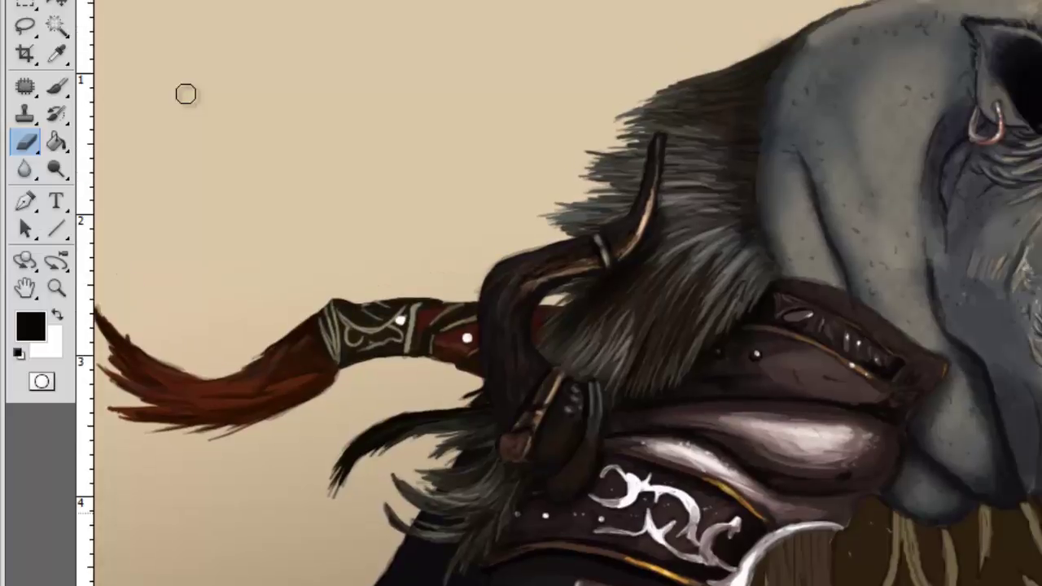
key("z")
left_click(185, 93, "alt")
left_click(308, 192)
key("b")
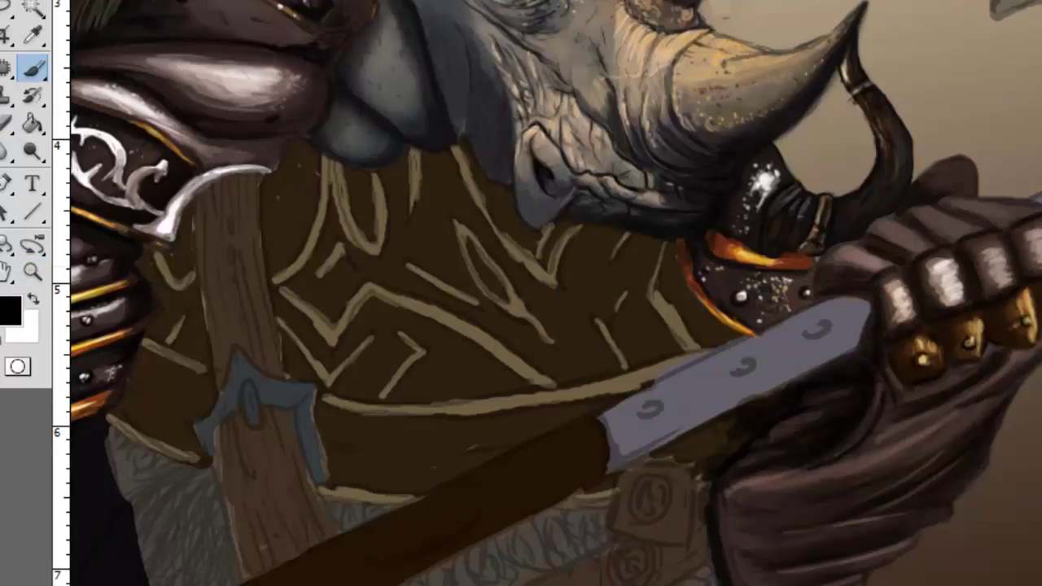
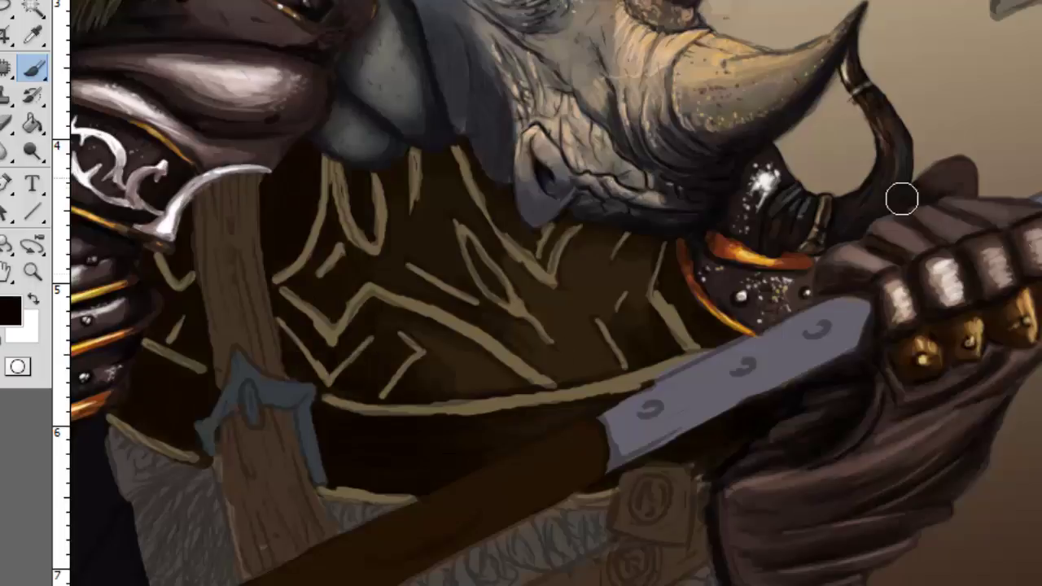
Step: Sample dark brown from the chest armor for a soft 11 px brush
right_click(451, 286)
key("Escape")
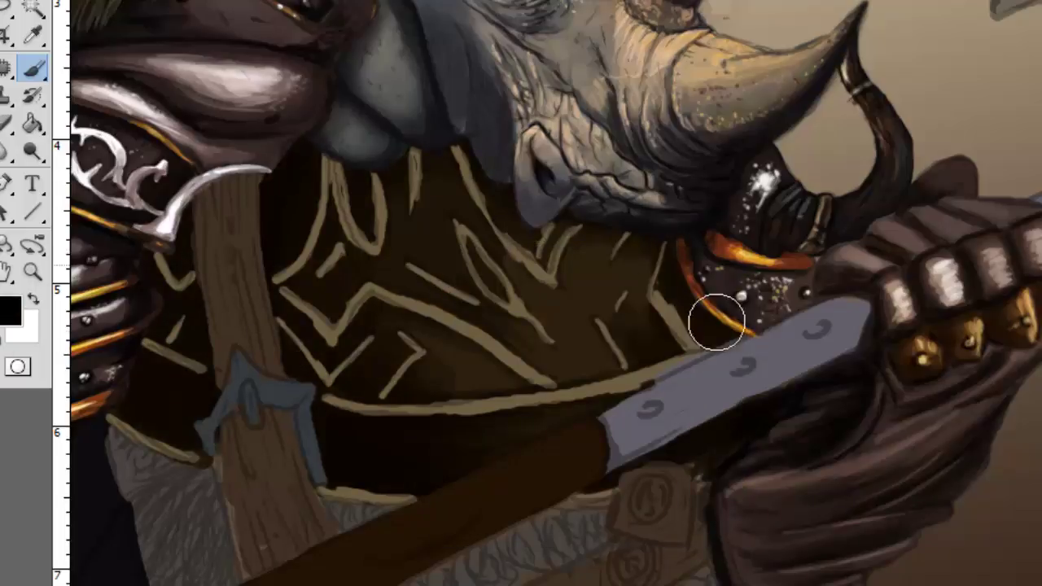
left_click(570, 299, "alt")
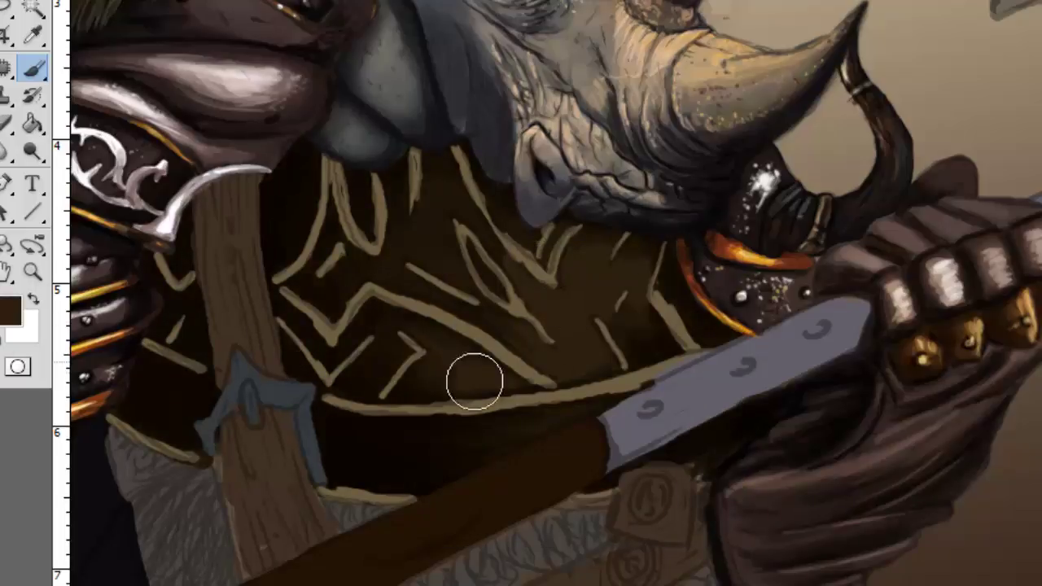
left_click(581, 345, "alt")
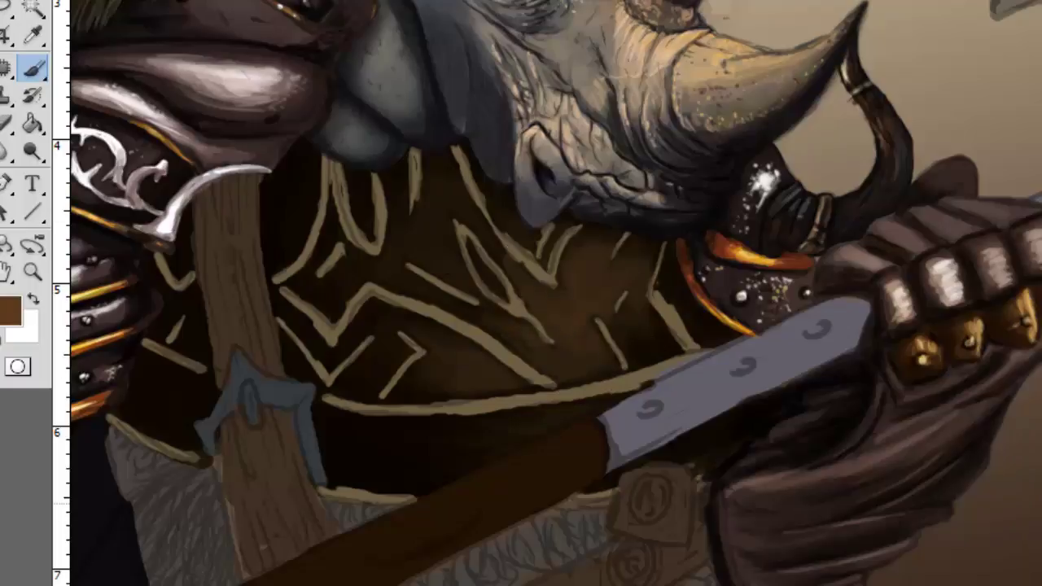
key("e")
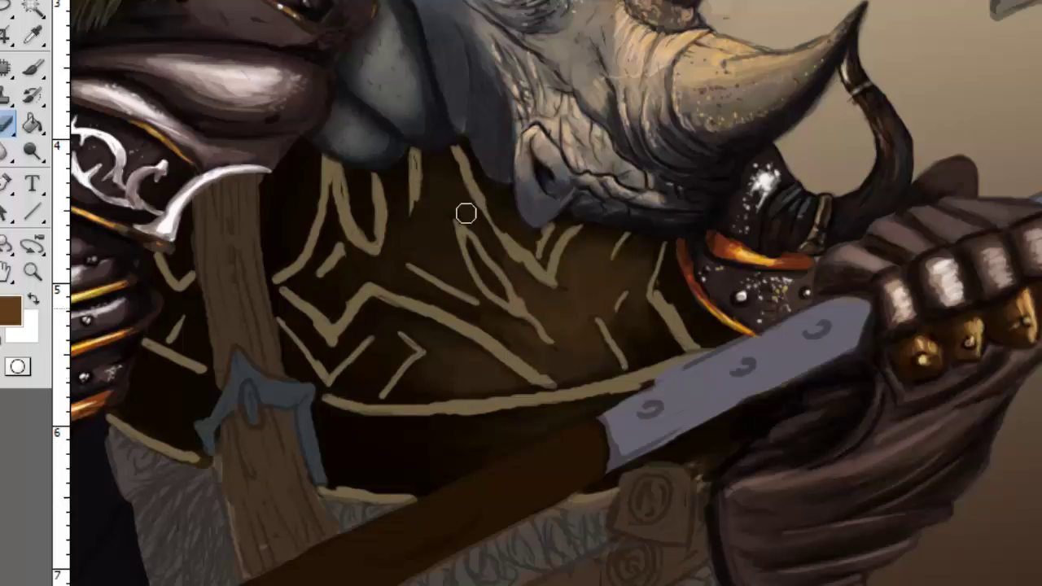
Step: Zoom in on the chest armor and the wooden shaft
key("z")
left_click(249, 263)
left_click_drag(248, 263, 342, 177)
Step: Darken the tan engraving lines beside the wooden shaft
key("b")
right_click(603, 260)
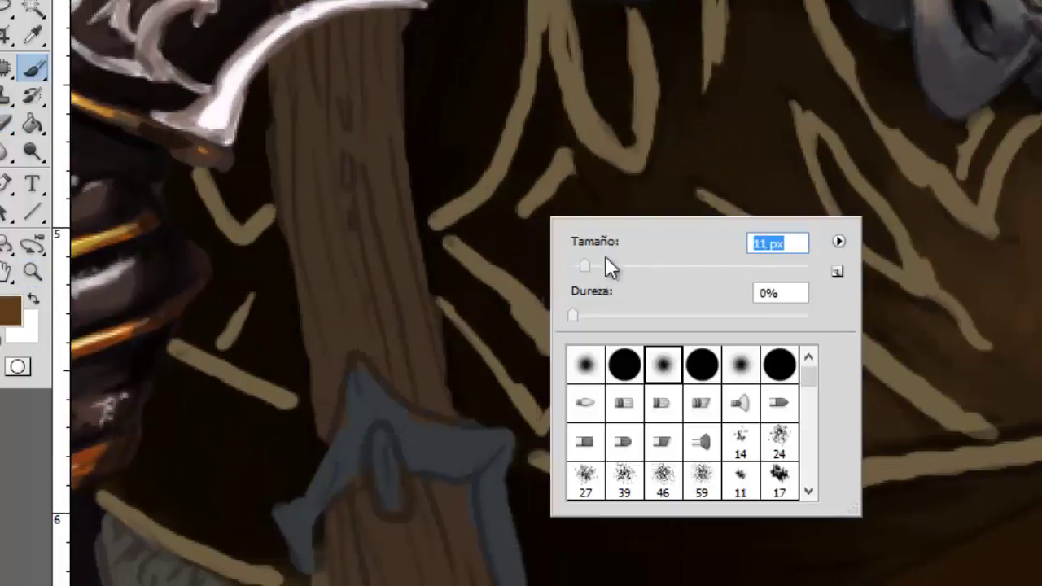
key("Escape")
right_click(489, 217)
right_click(332, 210)
key("Return")
left_click_drag(273, 210, 232, 240)
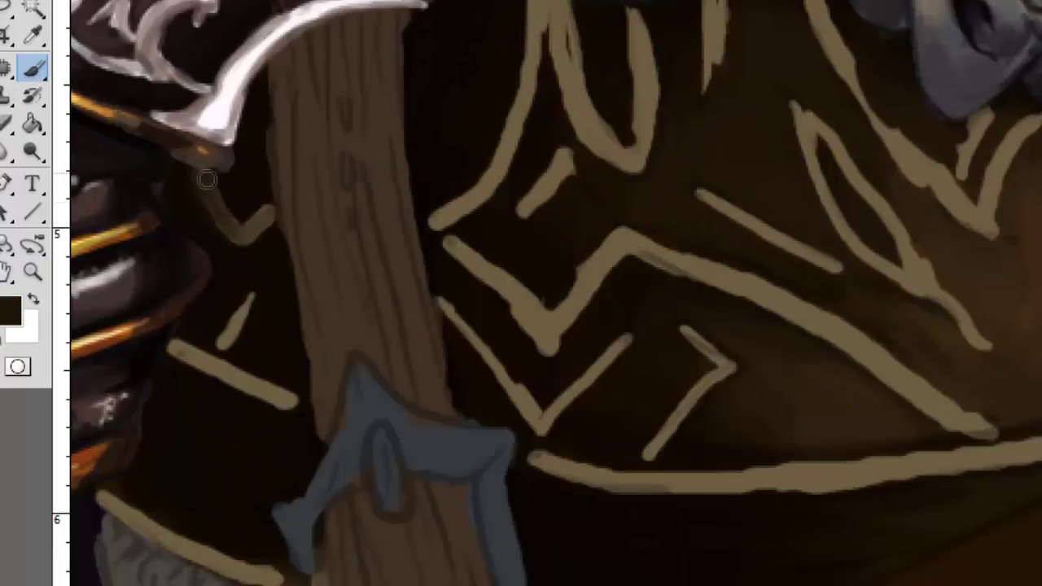
mouse_move(253, 295)
left_mouse_down()
mouse_move(222, 346)
mouse_move(293, 401)
mouse_move(231, 380)
left_mouse_up()
Step: Cover and smooth the bottom-left tan stroke with dark brown
key("e")
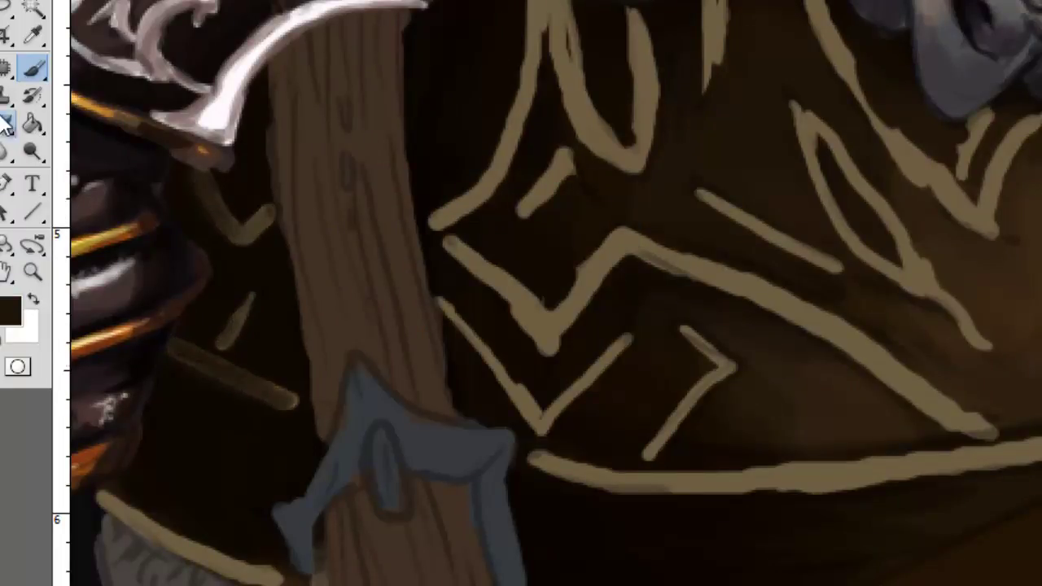
key("b")
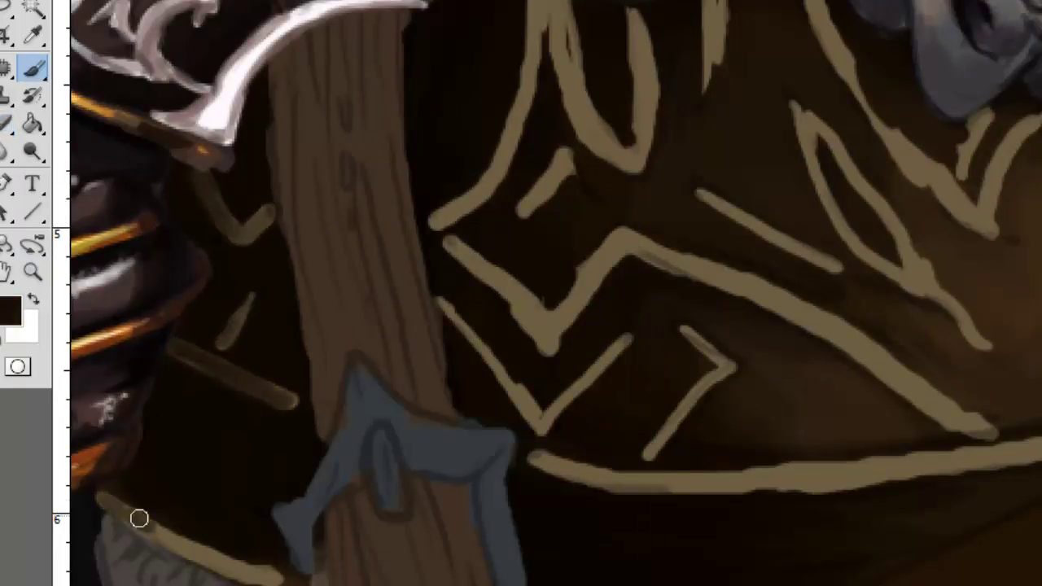
mouse_move(102, 493)
left_mouse_down()
mouse_move(323, 572)
mouse_move(272, 577)
left_mouse_up()
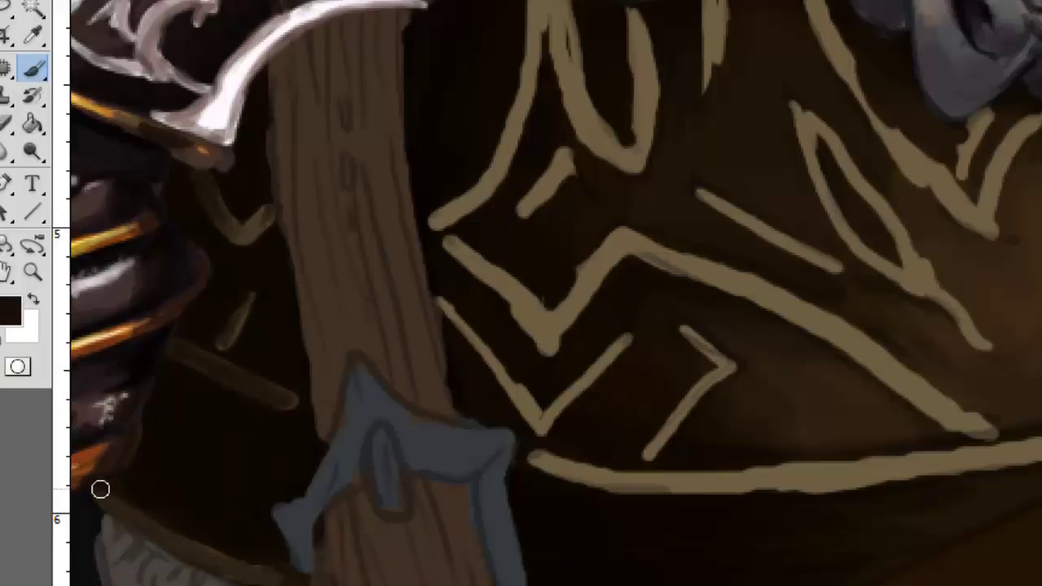
left_click_drag(100, 488, 231, 560)
Step: Thin and extend the upper chest engravings, including the U-shaped, long right and V-shaped lines
left_click_drag(550, 256, 452, 309)
left_click(434, 30, "alt")
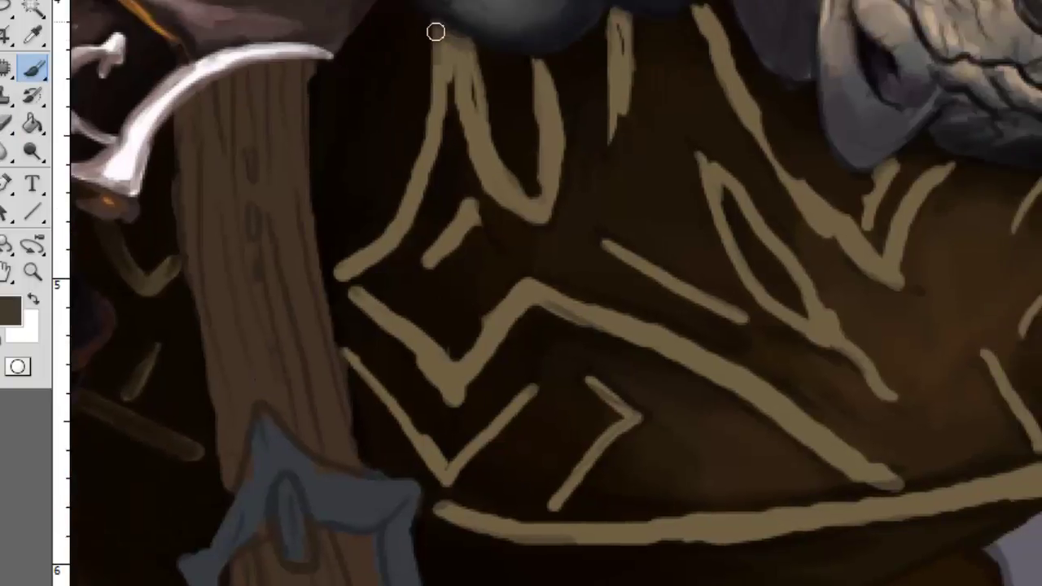
mouse_move(482, 73)
left_mouse_down()
mouse_move(513, 170)
mouse_move(537, 56)
mouse_move(705, 13)
left_mouse_up()
left_click(528, 219, "alt")
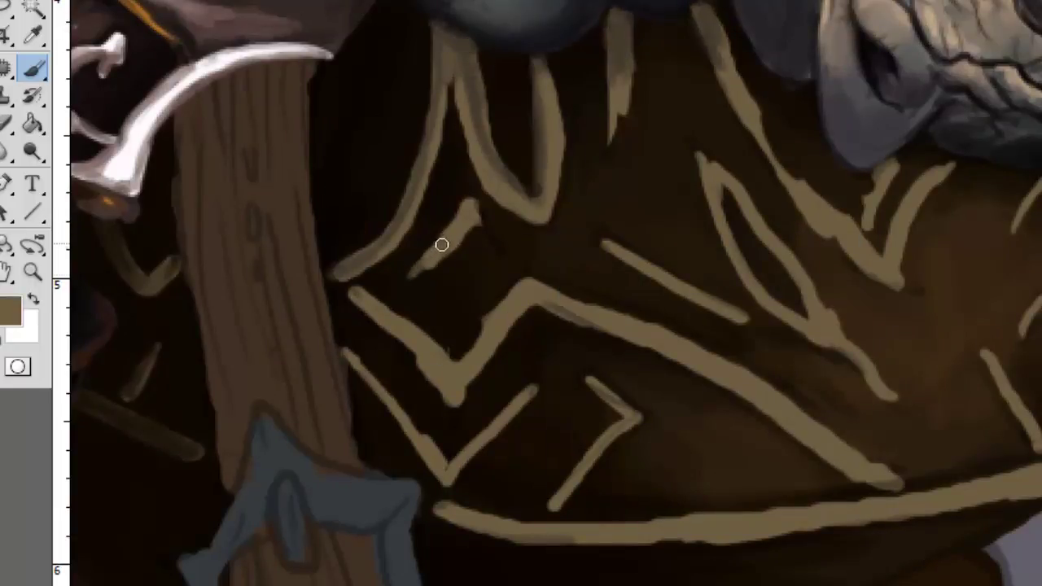
left_click_drag(442, 242, 464, 177)
left_click_drag(555, 57, 560, 195)
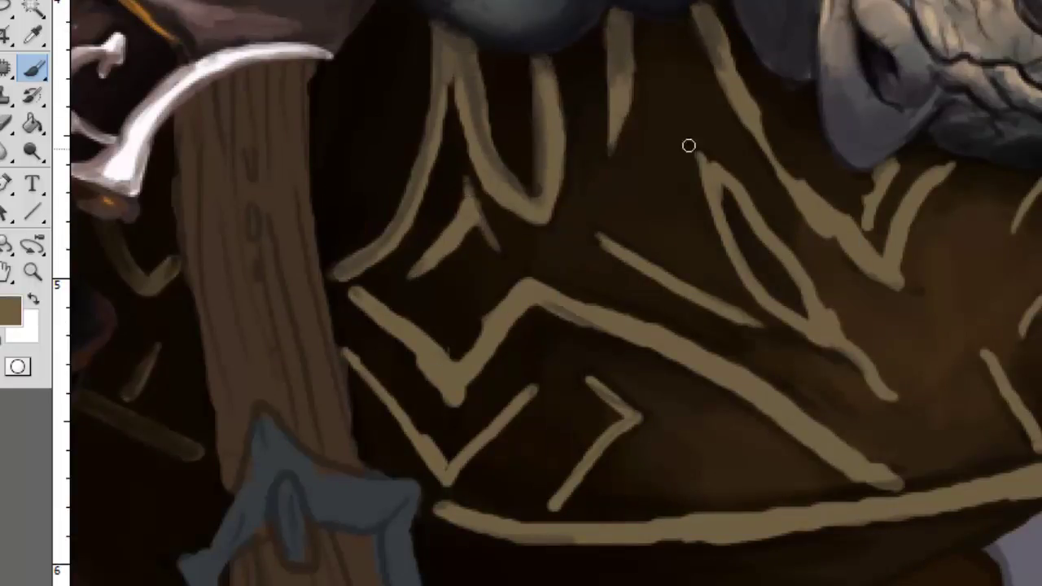
mouse_move(688, 146)
left_mouse_down()
mouse_move(754, 202)
mouse_move(921, 395)
left_mouse_up()
mouse_move(352, 291)
left_mouse_down()
mouse_move(448, 395)
mouse_move(478, 331)
mouse_move(721, 349)
mouse_move(887, 469)
left_mouse_up()
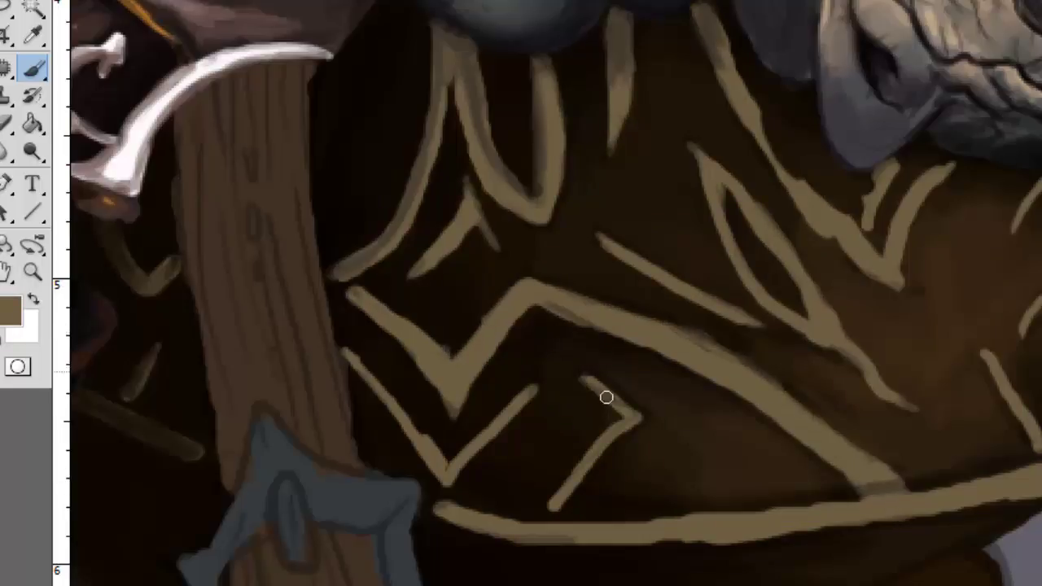
Step: Repaint the zigzag tan engravings and the tan line along the bottom curve
left_click_drag(606, 397, 549, 511)
left_click_drag(346, 351, 446, 476)
left_click_drag(446, 476, 539, 372)
left_click(204, 462, "alt")
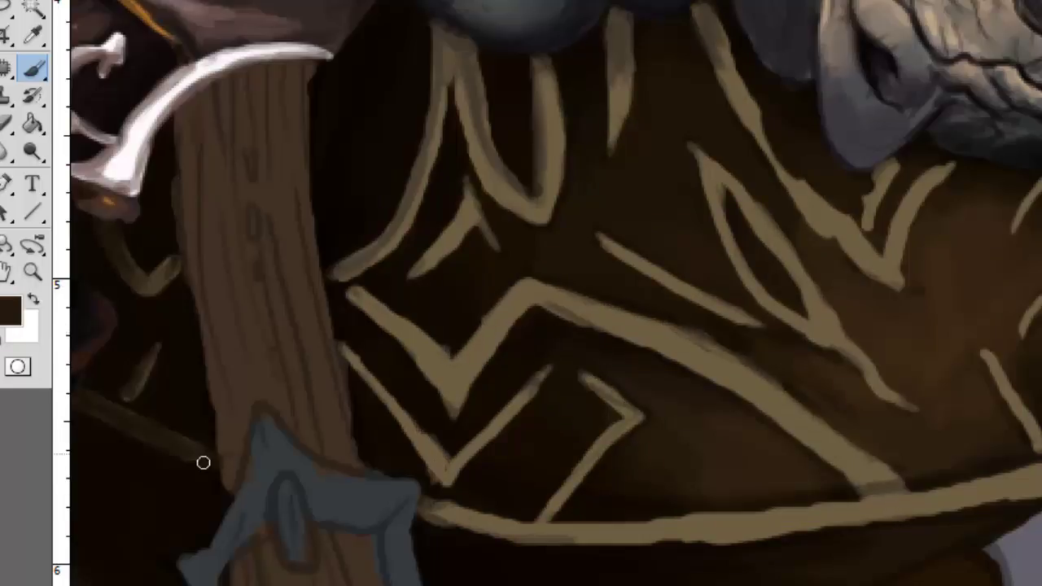
left_click(577, 431, "alt")
mouse_move(236, 456)
left_mouse_down()
mouse_move(643, 453)
mouse_move(869, 401)
mouse_move(591, 433)
left_mouse_up()
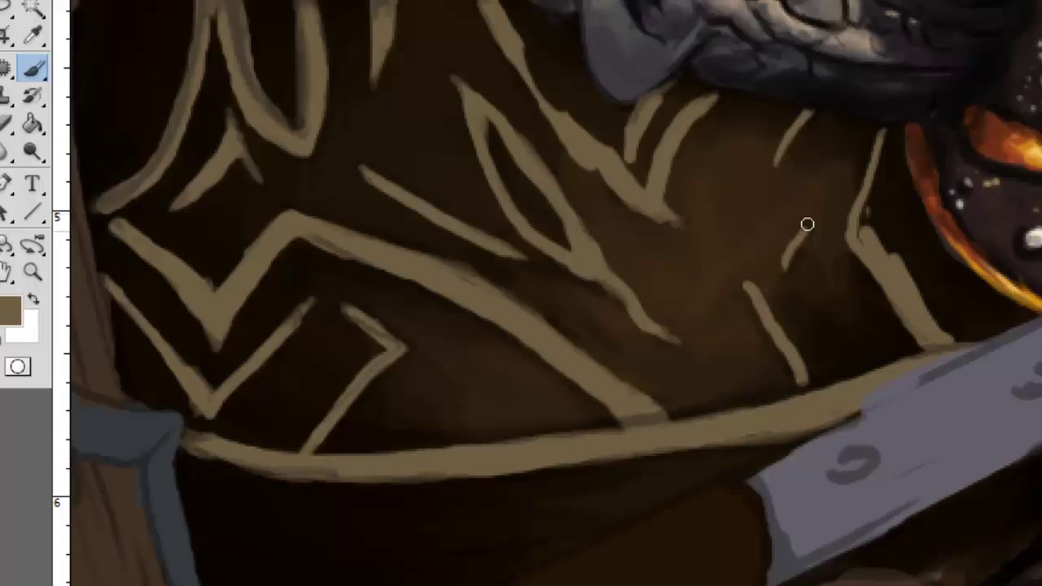
Step: Repaint the right-side tan engravings and extend the branching engraving's tip
left_click_drag(878, 130, 851, 236)
left_click_drag(856, 203, 923, 315)
left_click_drag(518, 47, 737, 331)
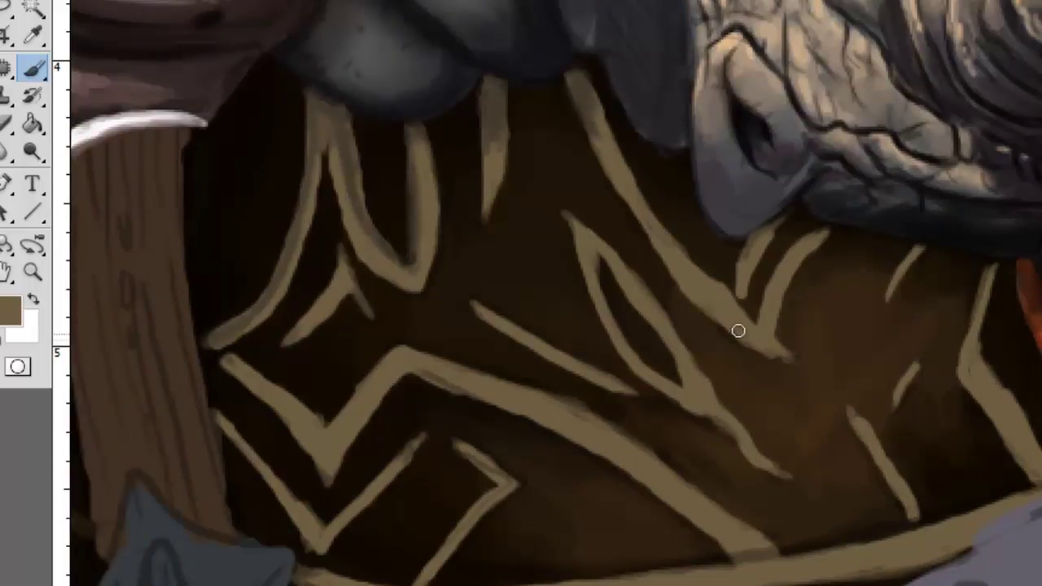
left_click_drag(716, 280, 793, 360)
left_click_drag(684, 253, 748, 308)
Step: Magic Wand-select the tan engravings, darken them inside the selection, then deselect
key("w")
left_click(468, 358)
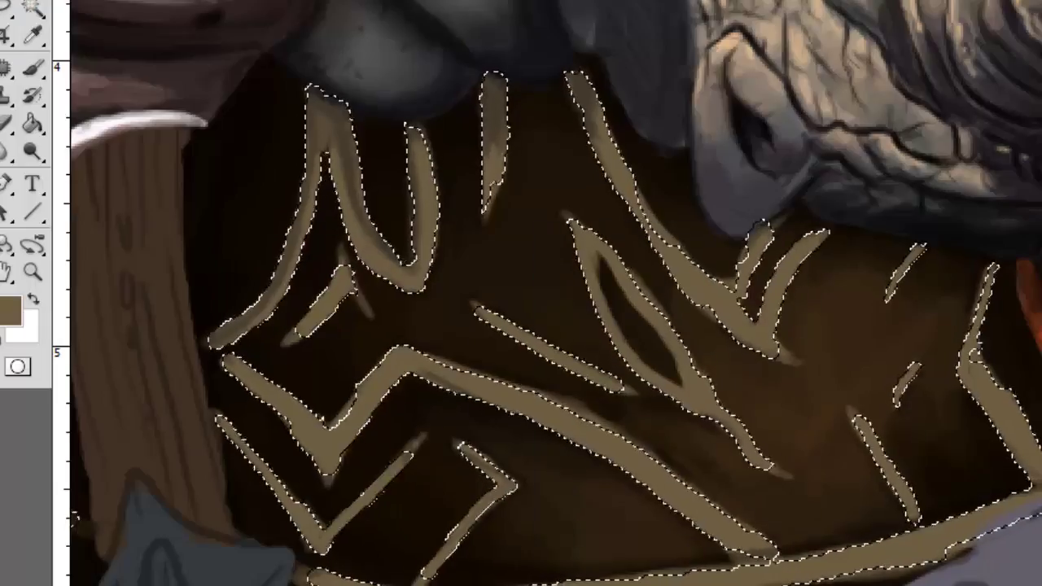
key("b")
mouse_move(493, 63)
left_mouse_down()
mouse_move(262, 240)
mouse_move(315, 437)
mouse_move(233, 431)
left_mouse_up()
mouse_move(498, 55)
left_mouse_down()
mouse_move(912, 239)
mouse_move(977, 384)
mouse_move(1000, 512)
left_mouse_up()
mouse_move(434, 444)
left_mouse_down()
mouse_move(301, 186)
mouse_move(802, 197)
mouse_move(655, 393)
left_mouse_up()
key("ctrl+d")
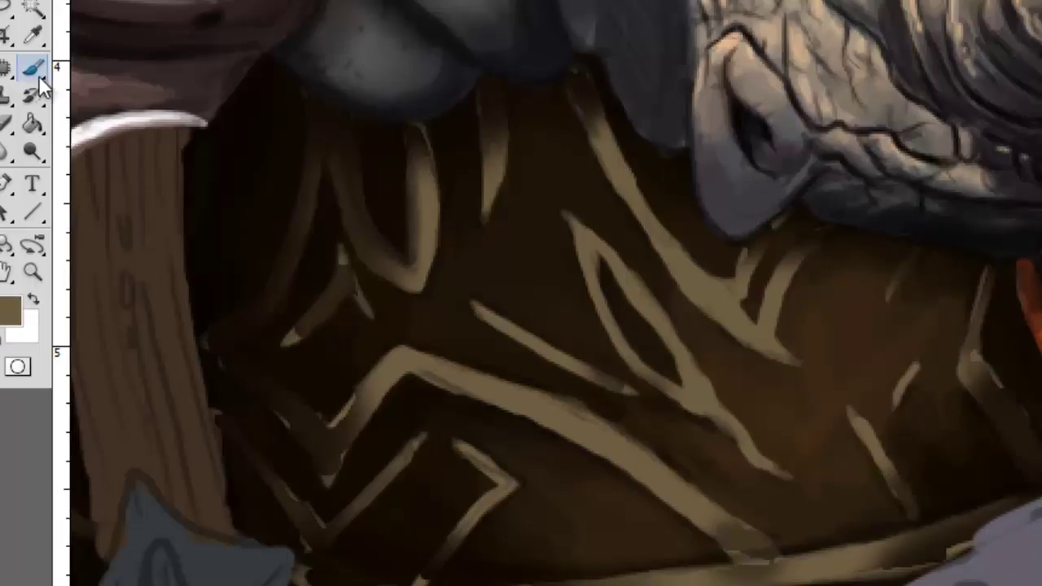
Step: Paint over the tan strokes near the shaft and the bottom tan line with dark brown
right_click(287, 334)
key("Return")
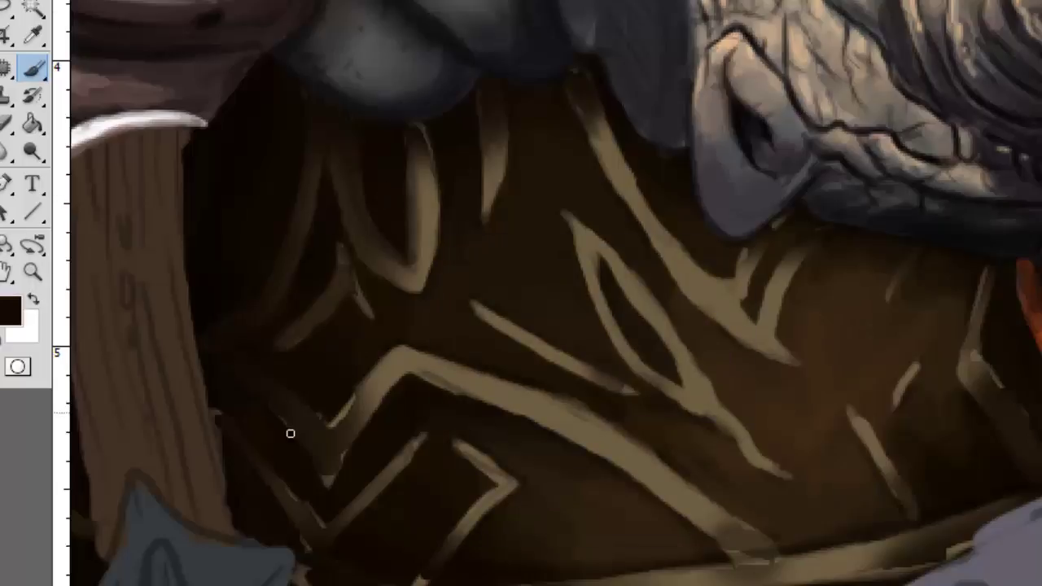
left_click_drag(219, 411, 333, 421)
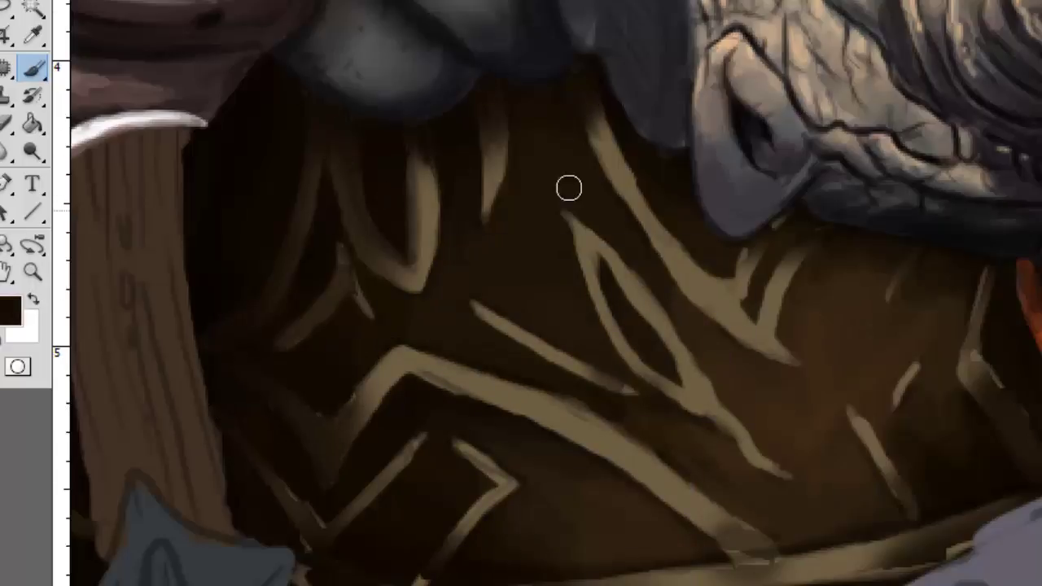
left_click_drag(999, 397, 853, 360)
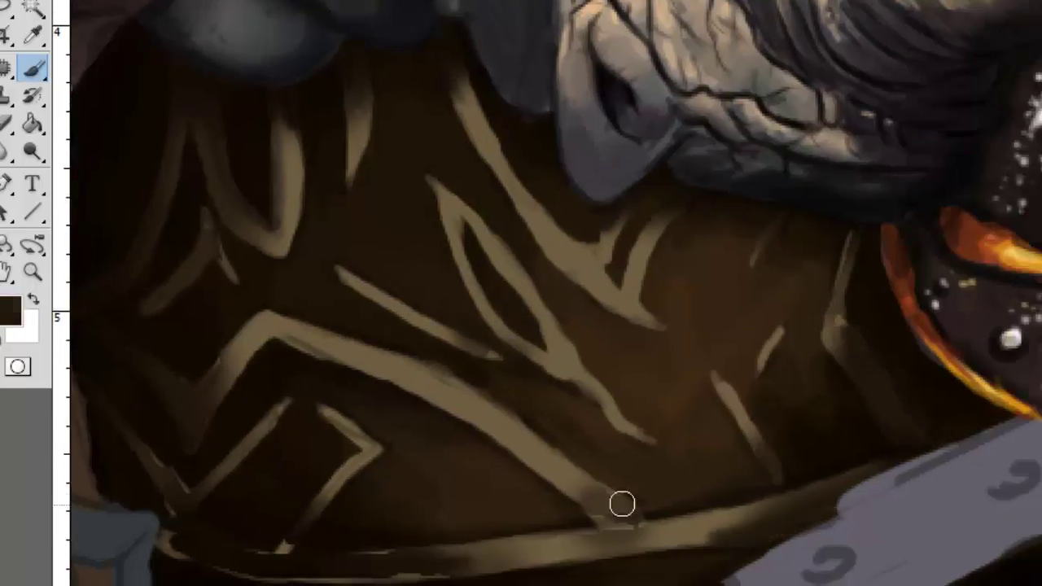
left_click_drag(170, 512, 487, 489)
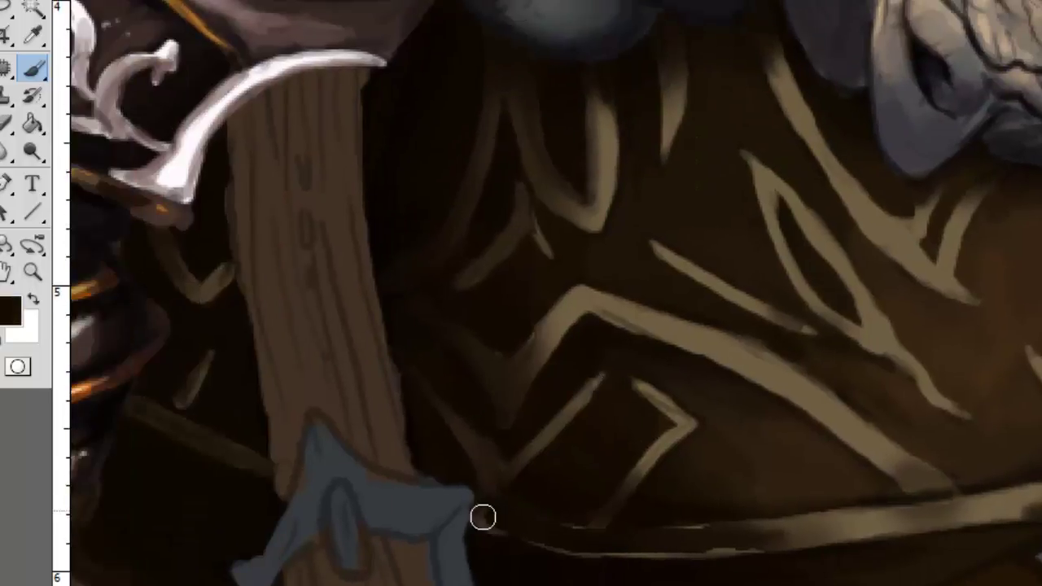
left_click_drag(581, 525, 826, 533)
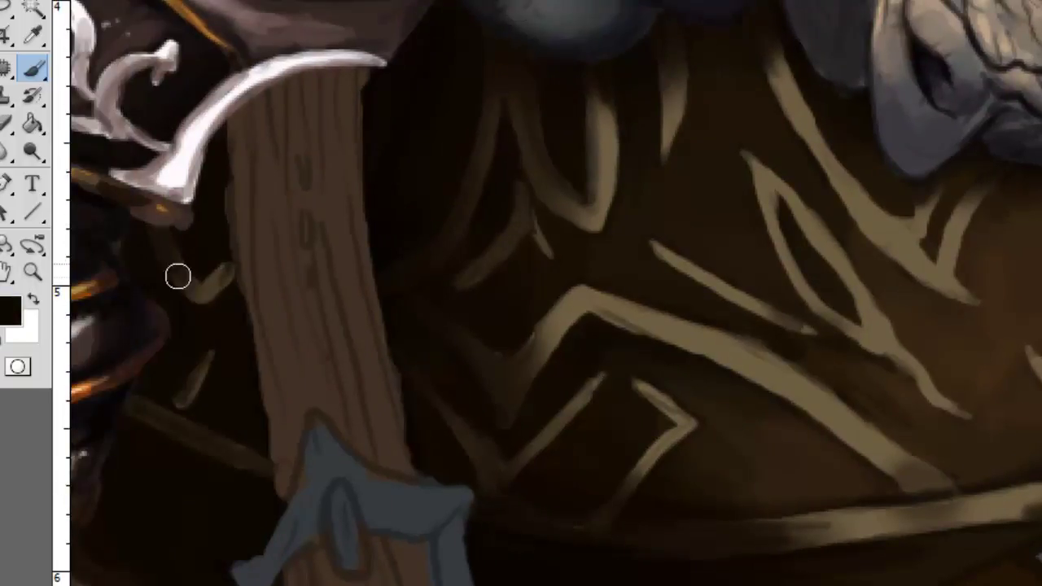
left_click_drag(177, 277, 177, 403)
Step: Darken the area along the bottom of the chest and zoom out
left_click_drag(480, 562, 534, 380)
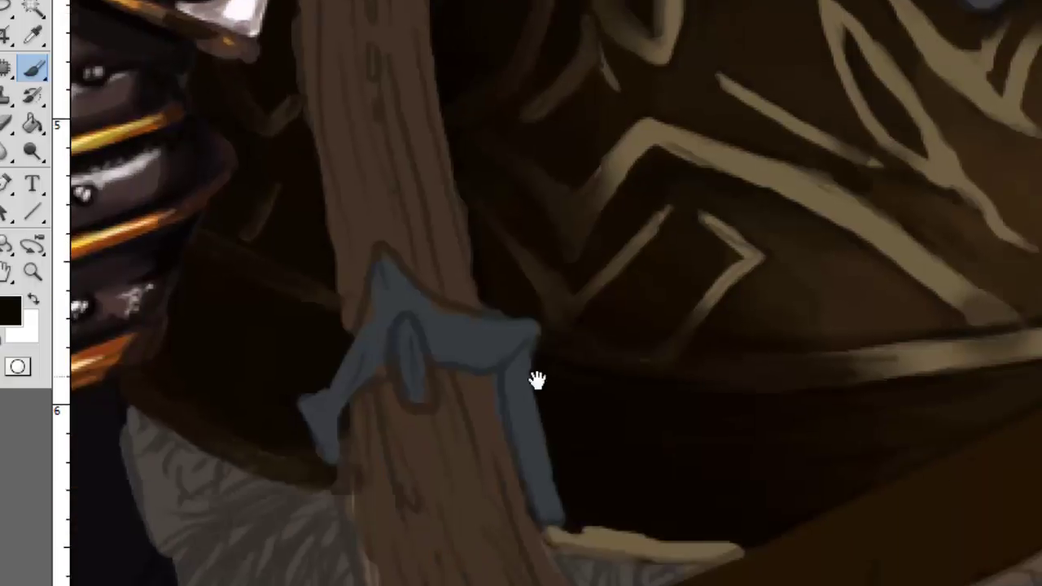
mouse_move(547, 530)
left_mouse_down()
mouse_move(701, 548)
mouse_move(785, 519)
left_mouse_up()
key("ctrl+minus")
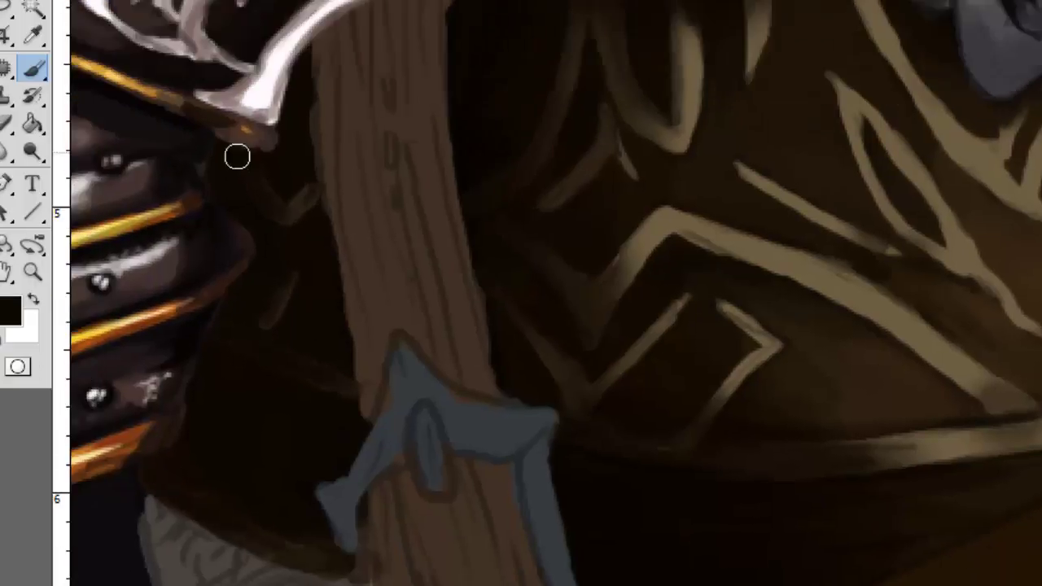
key("ctrl+minus")
Step: Zoom in on the chest armor and set the brush size
key("z")
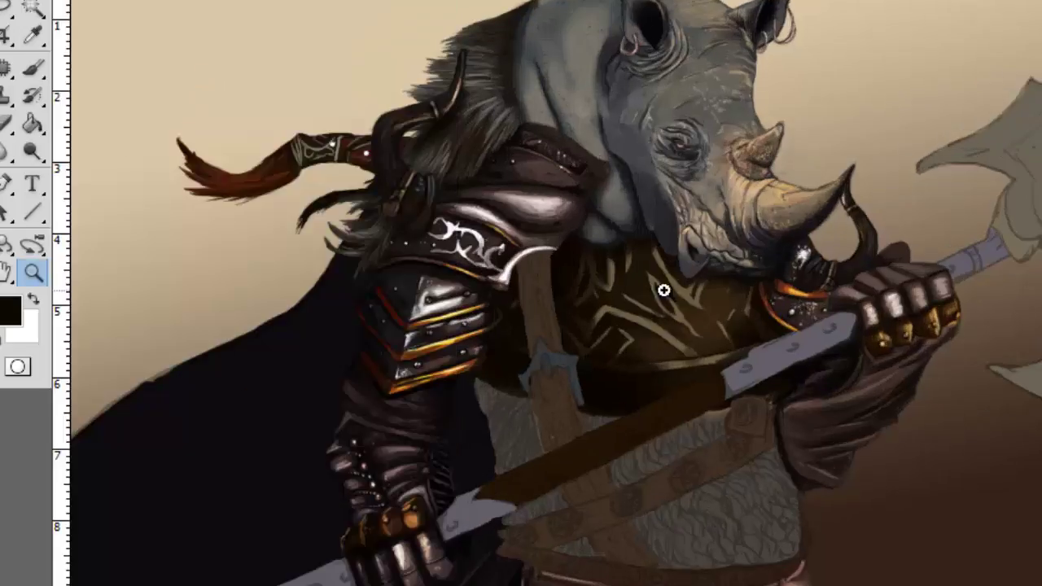
left_click(663, 290, "alt")
left_click(484, 323)
key("b")
right_click(527, 199)
key("Return")
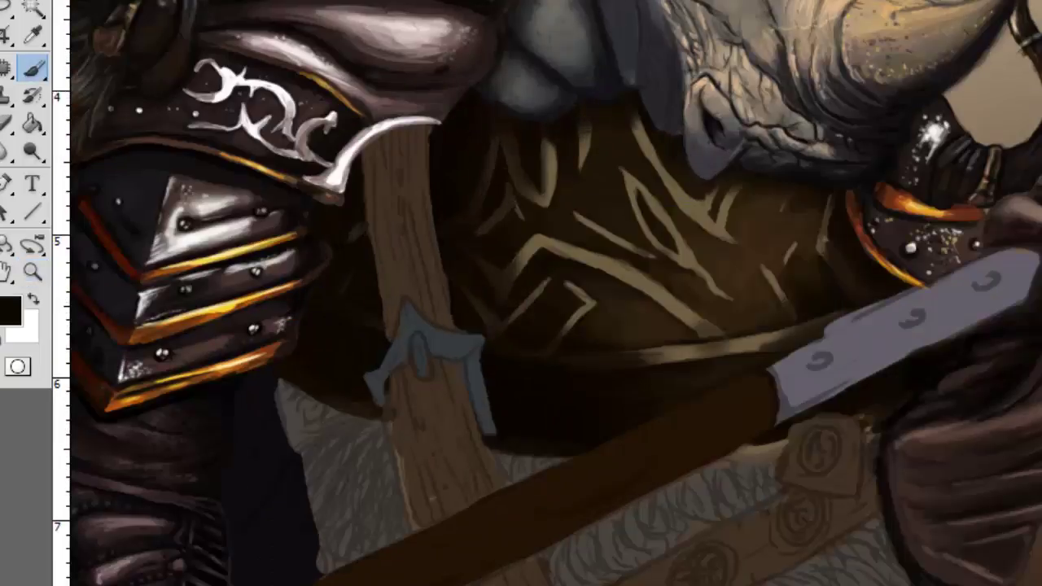
Step: Paint rough brown strokes down the wooden shaft to the binding and past the belt
left_click_drag(427, 166, 370, 226)
mouse_move(374, 175)
left_mouse_down()
mouse_move(414, 139)
mouse_move(377, 237)
mouse_move(386, 336)
mouse_move(434, 481)
mouse_move(456, 448)
mouse_move(462, 570)
mouse_move(529, 570)
left_mouse_up()
scroll(456, 448, "down", 3)
scroll(378, 141, "up", 2)
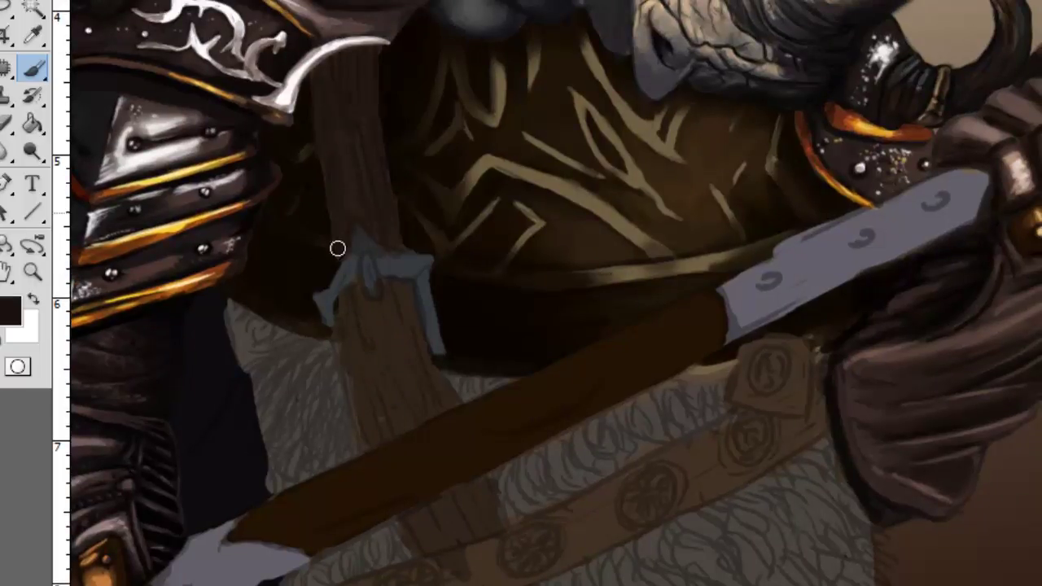
left_click_drag(337, 248, 311, 199)
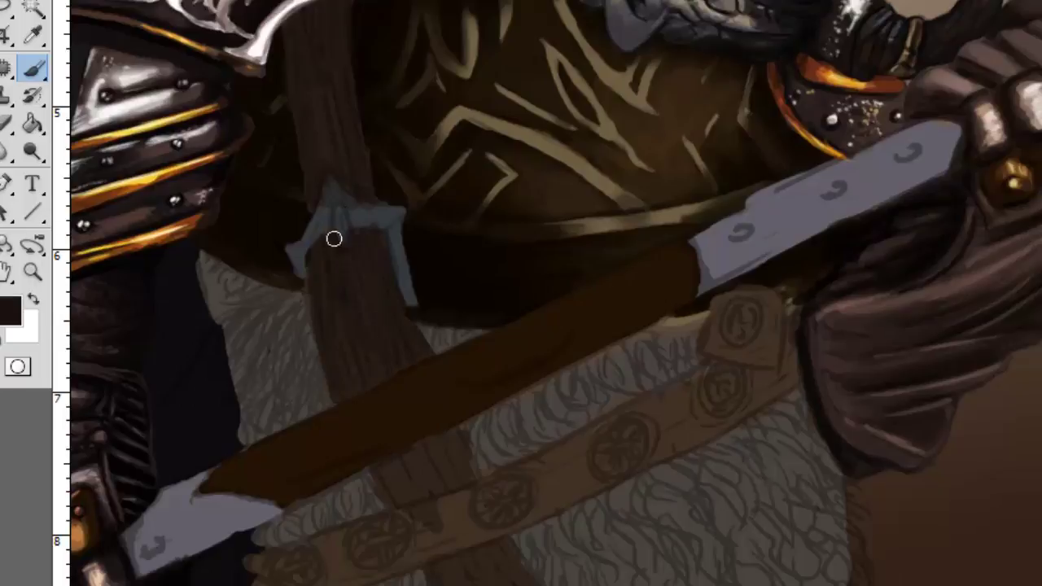
scroll(366, 400, "down", 3)
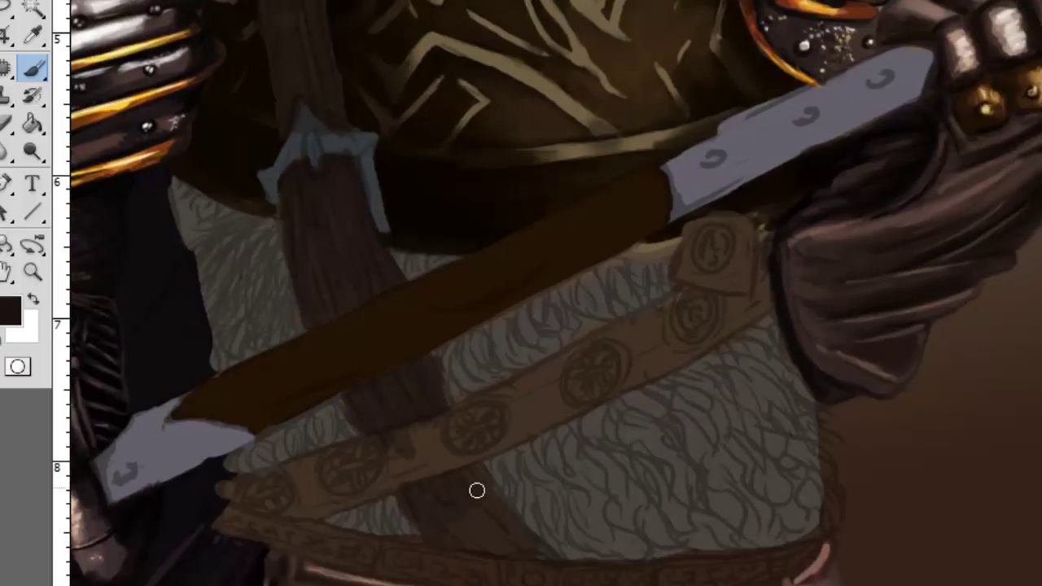
left_click_drag(477, 490, 504, 528)
left_click_drag(531, 233, 531, 356)
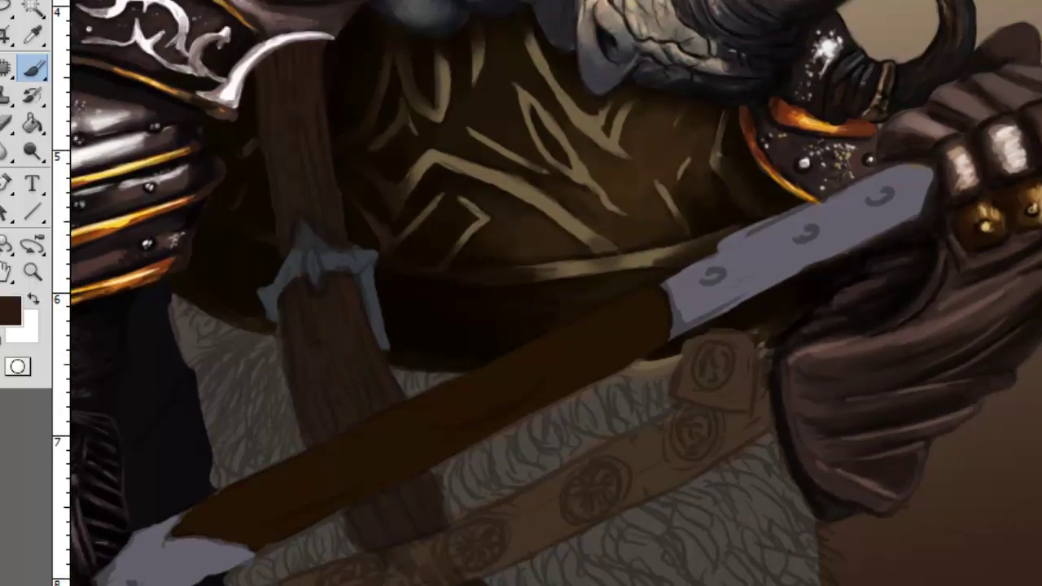
Step: Paint dark streaks down the vertical wooden shaft
left_click_drag(280, 122, 280, 181)
left_click_drag(303, 318, 399, 566)
right_click(508, 339)
key("Escape")
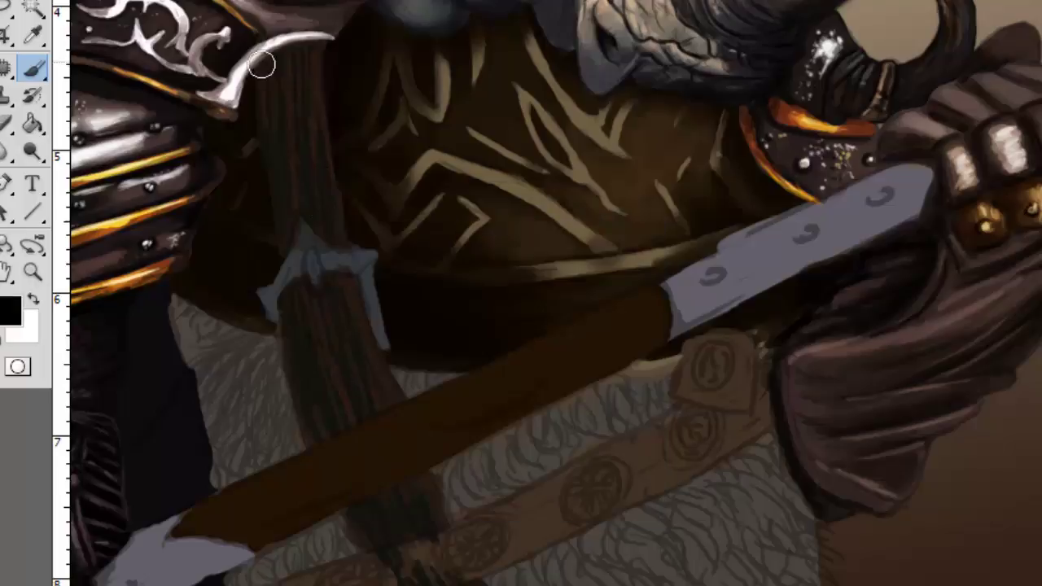
mouse_move(288, 255)
left_mouse_down()
mouse_move(302, 337)
mouse_move(347, 458)
mouse_move(444, 543)
left_mouse_up()
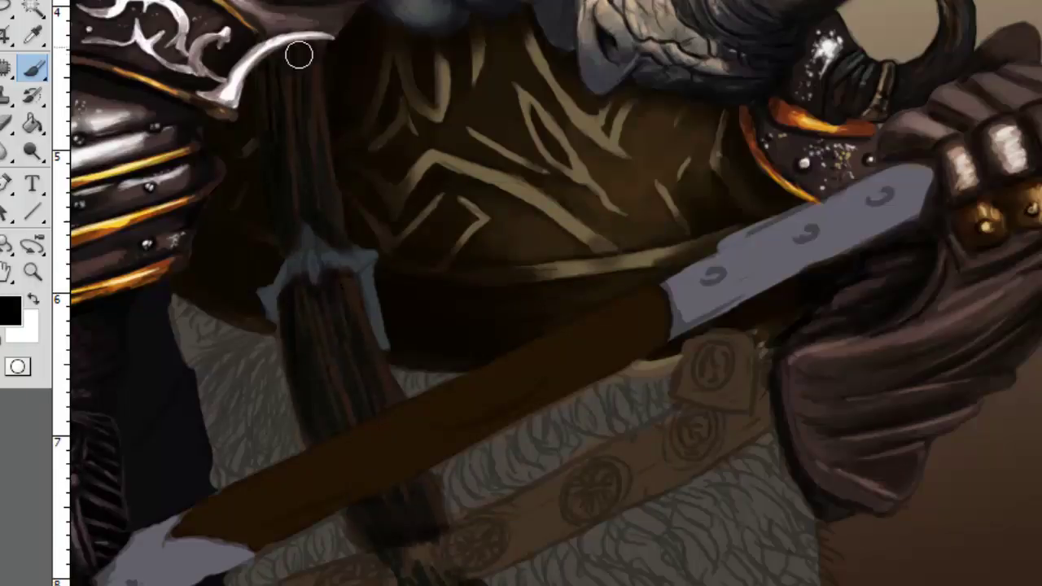
Step: Darken and smooth the tassel strands over the shaft
mouse_move(299, 54)
left_mouse_down()
mouse_move(328, 230)
mouse_move(337, 414)
mouse_move(366, 502)
mouse_move(411, 544)
left_mouse_up()
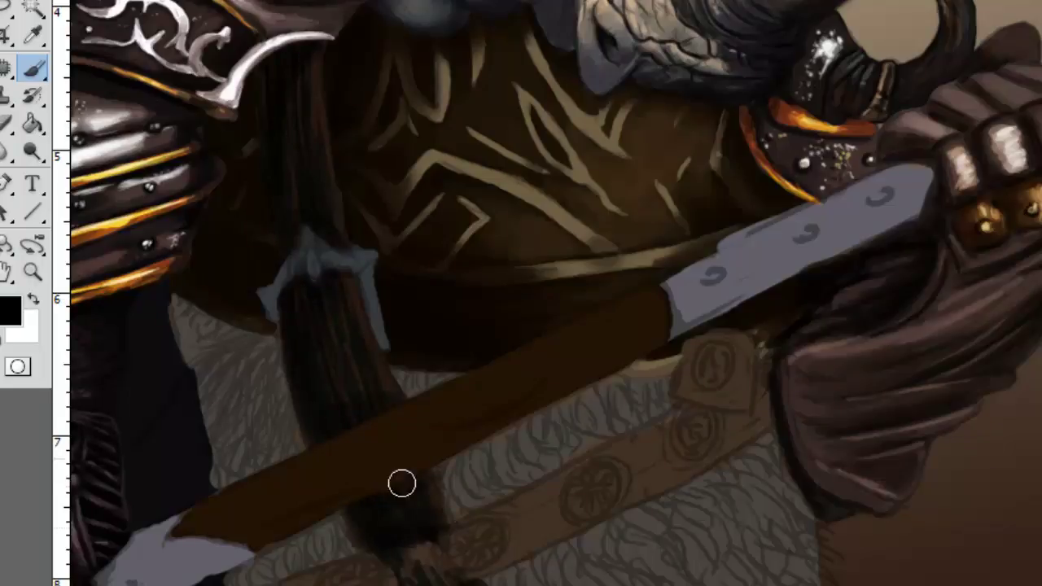
left_click_drag(351, 507, 453, 553)
left_click_drag(409, 489, 479, 567)
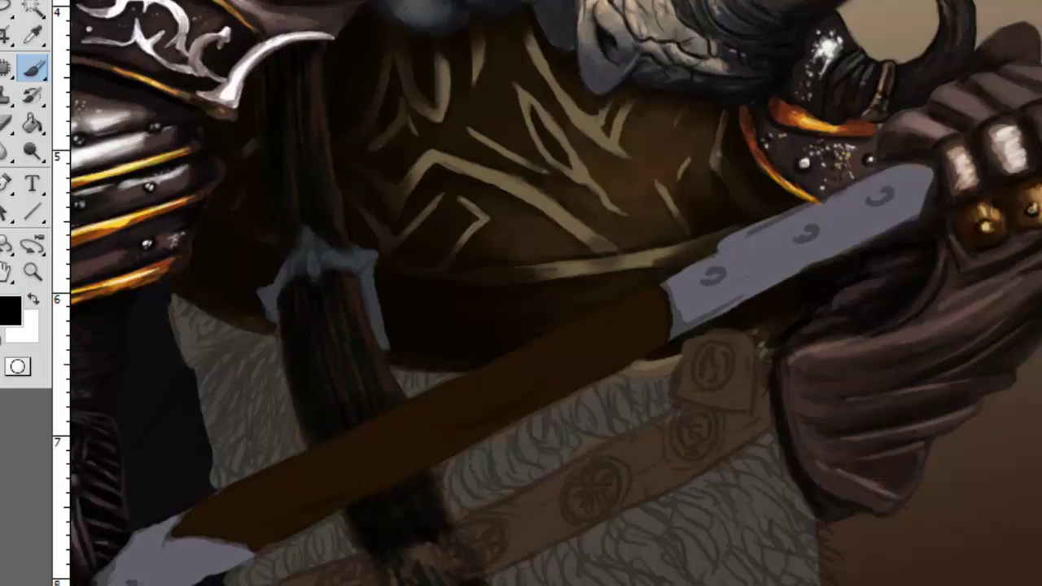
left_click_drag(269, 66, 286, 218)
left_click_drag(309, 424, 395, 573)
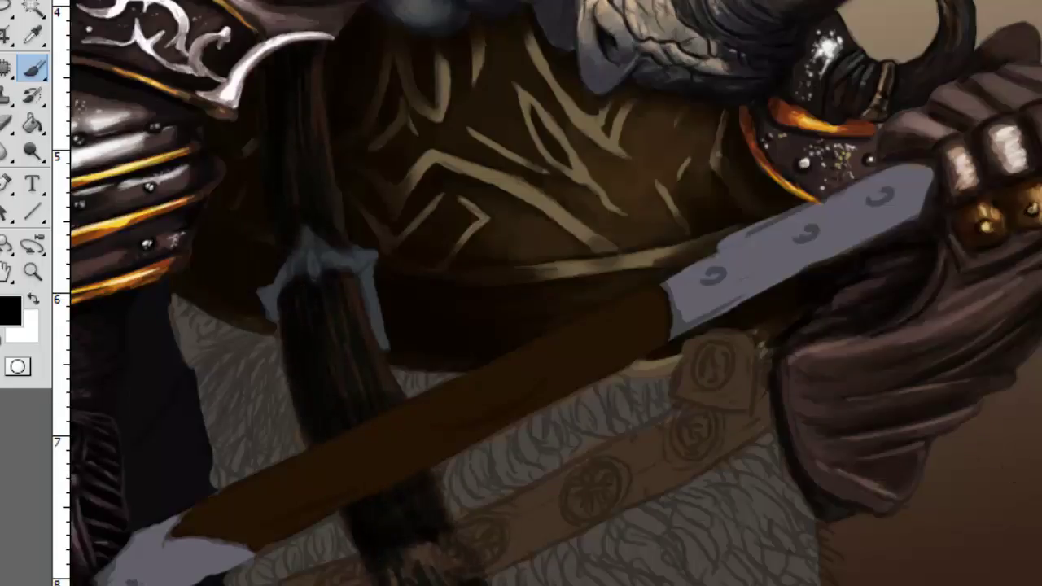
Step: Add lighter brown and light tan highlights along the tassel's edge
left_click(848, 402, "alt")
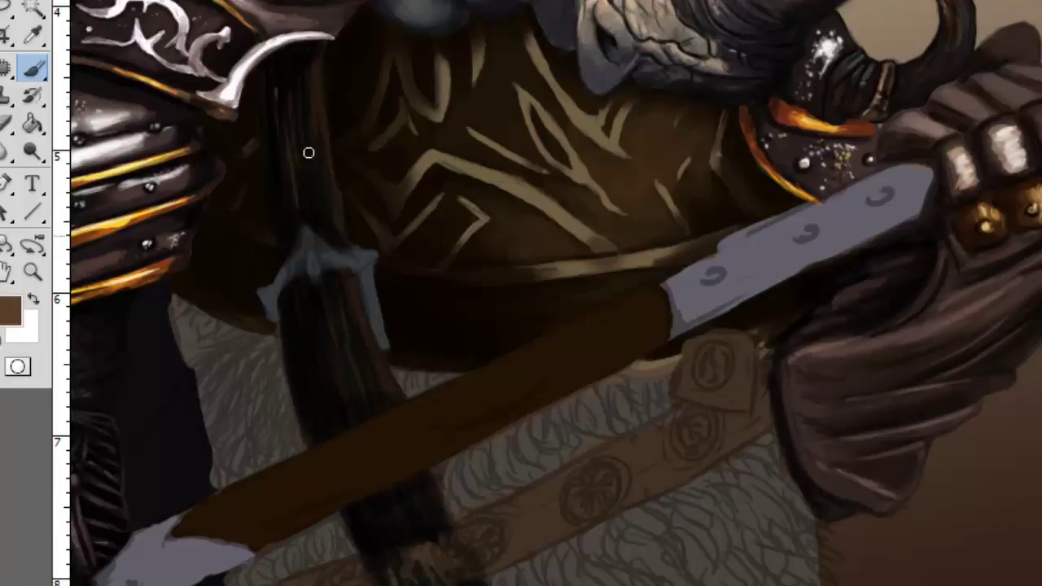
left_click_drag(309, 232, 329, 132)
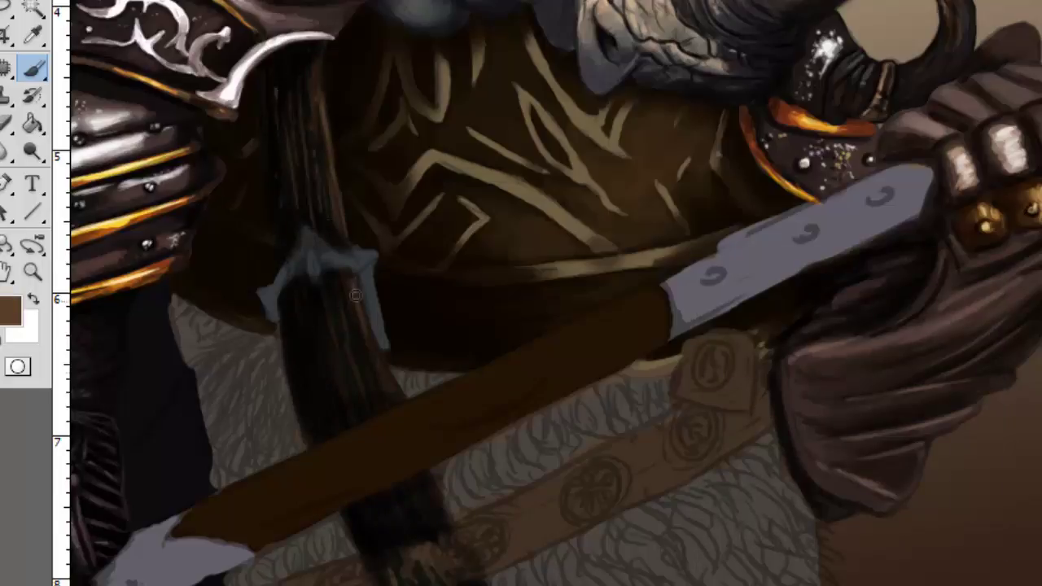
left_click_drag(355, 296, 373, 405)
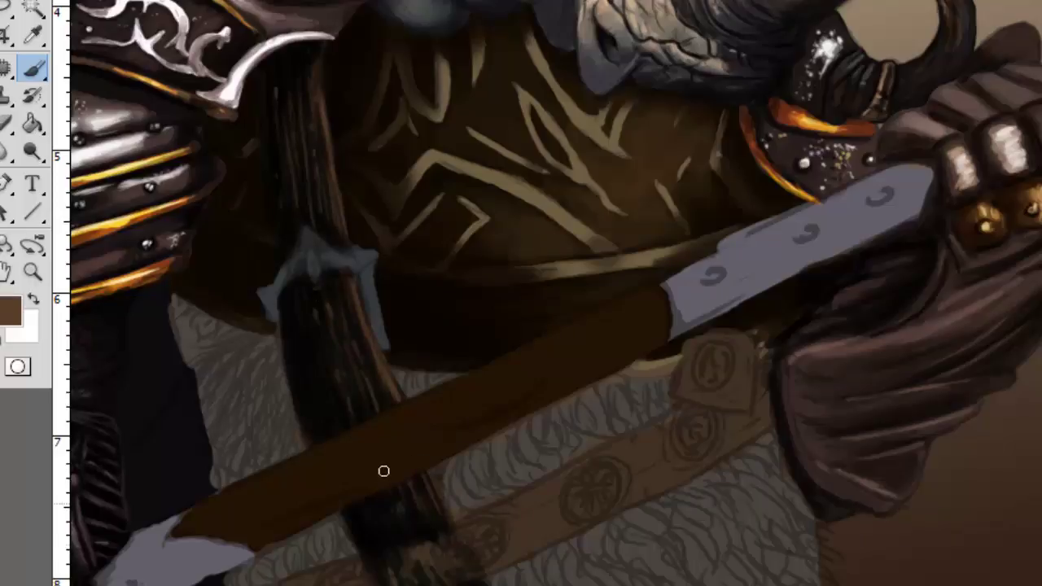
left_click(853, 227, "alt")
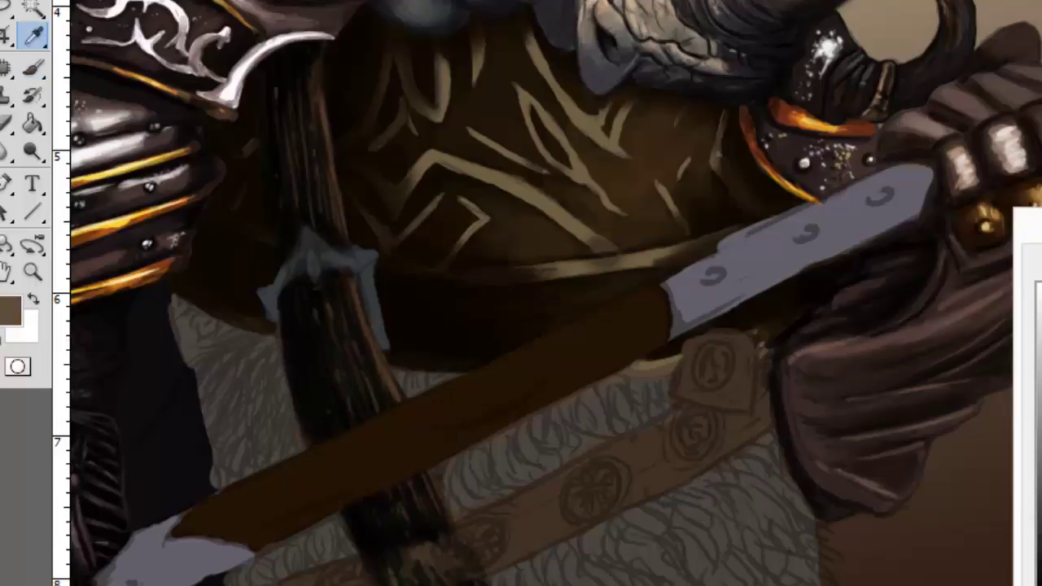
left_click_drag(361, 294, 389, 389)
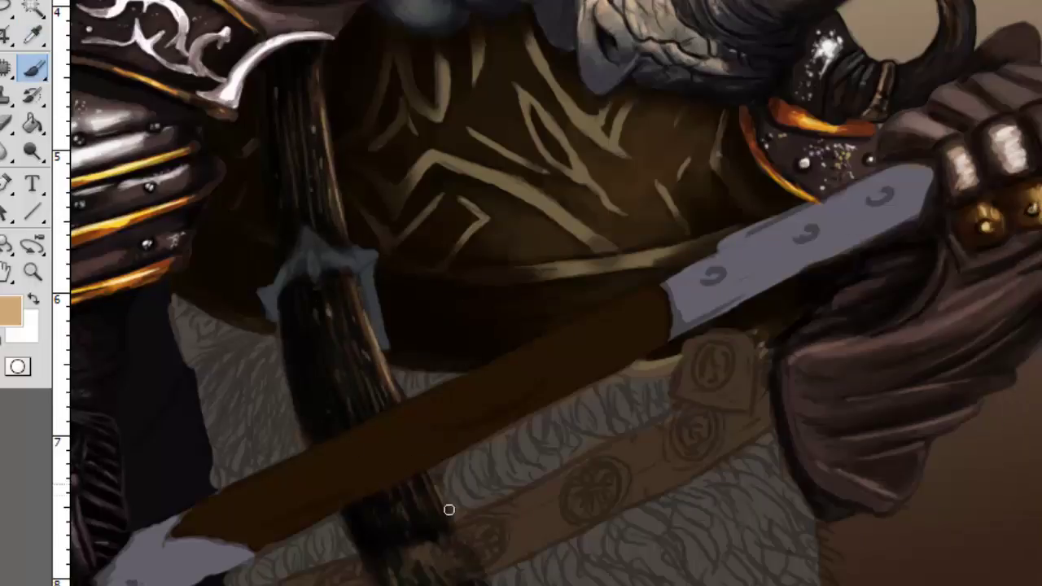
Step: Sample dark and beige tones and continue the belt strap over the shaft
left_click(326, 191, "alt")
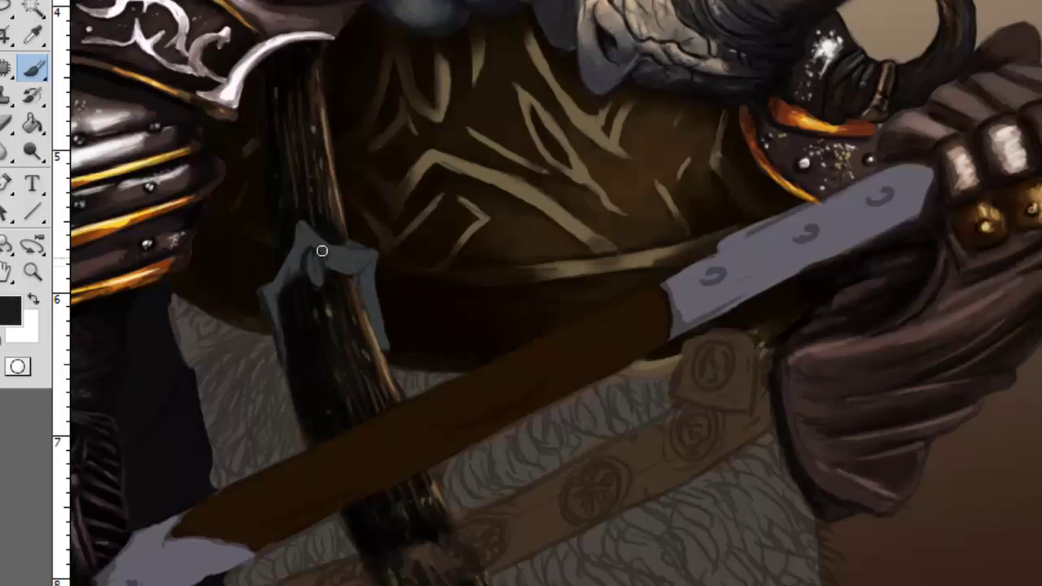
left_click(299, 238, "alt")
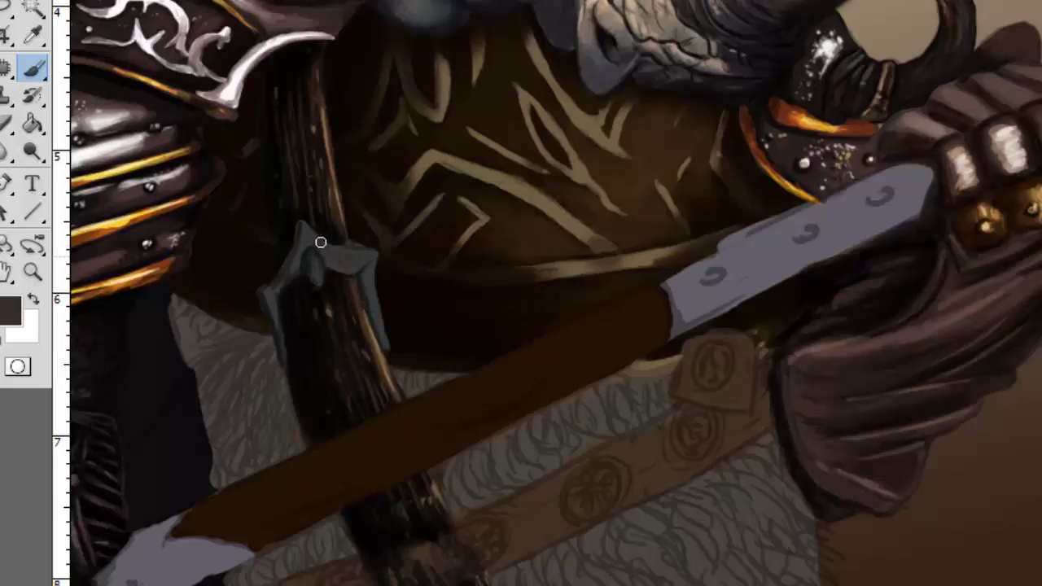
left_click(378, 316, "alt")
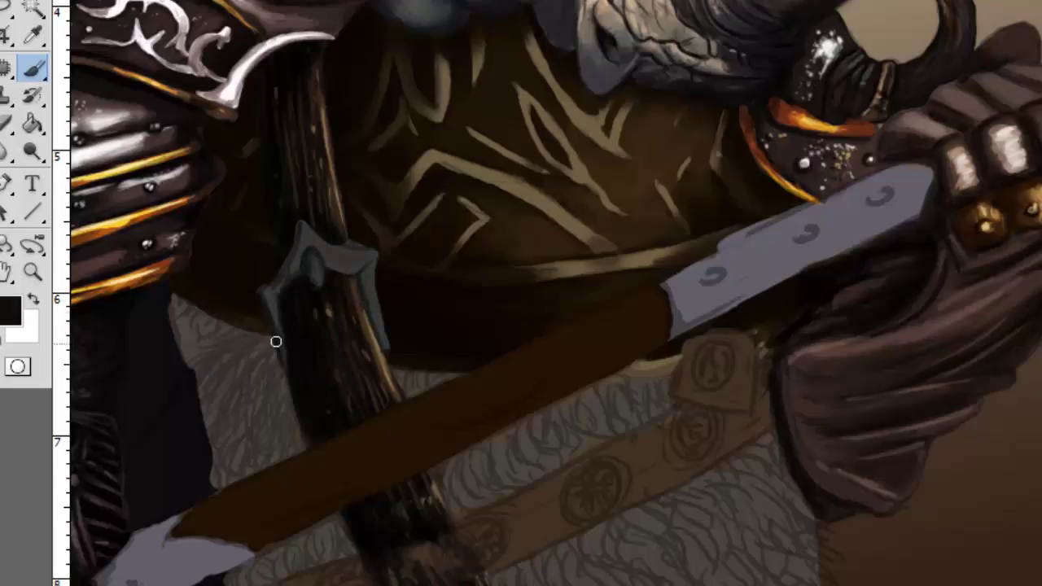
left_click(310, 256, "alt")
left_click(321, 220, "alt")
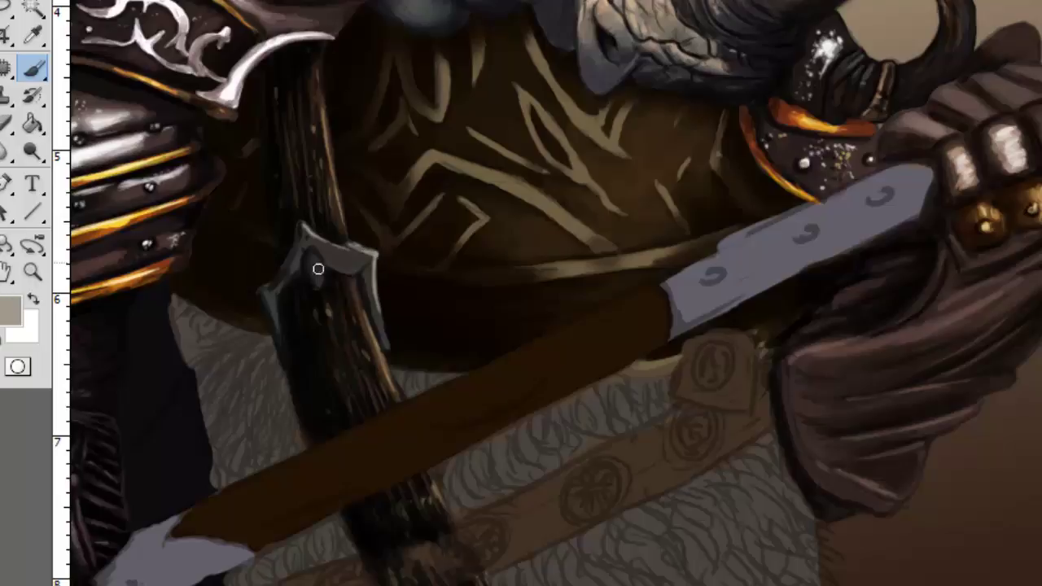
scroll(329, 120, "down", 5)
right_click(669, 149)
key("Return")
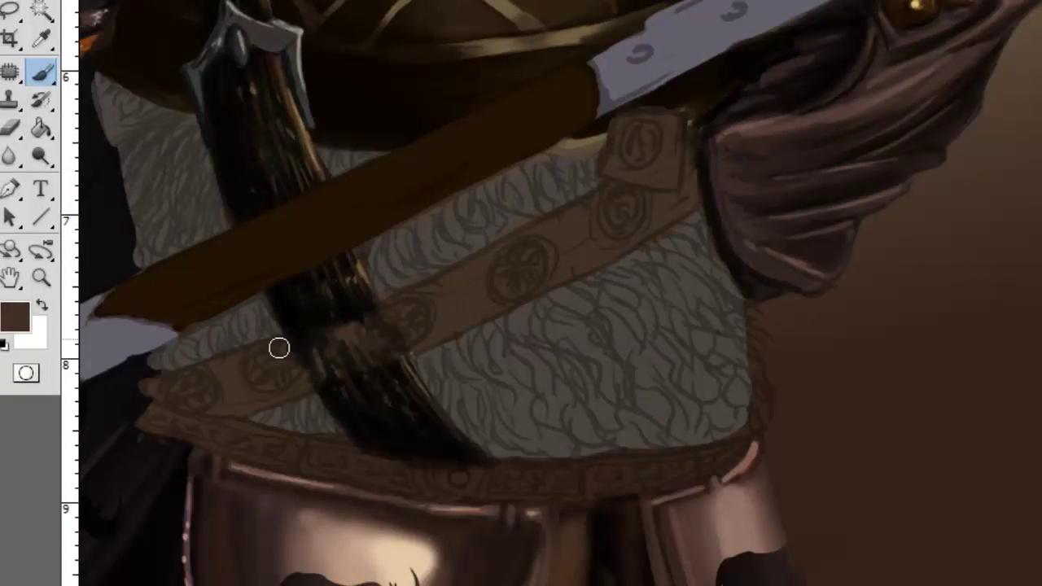
mouse_move(280, 347)
left_mouse_down()
mouse_move(365, 328)
mouse_move(336, 375)
left_mouse_up()
right_click(569, 252)
key("Return")
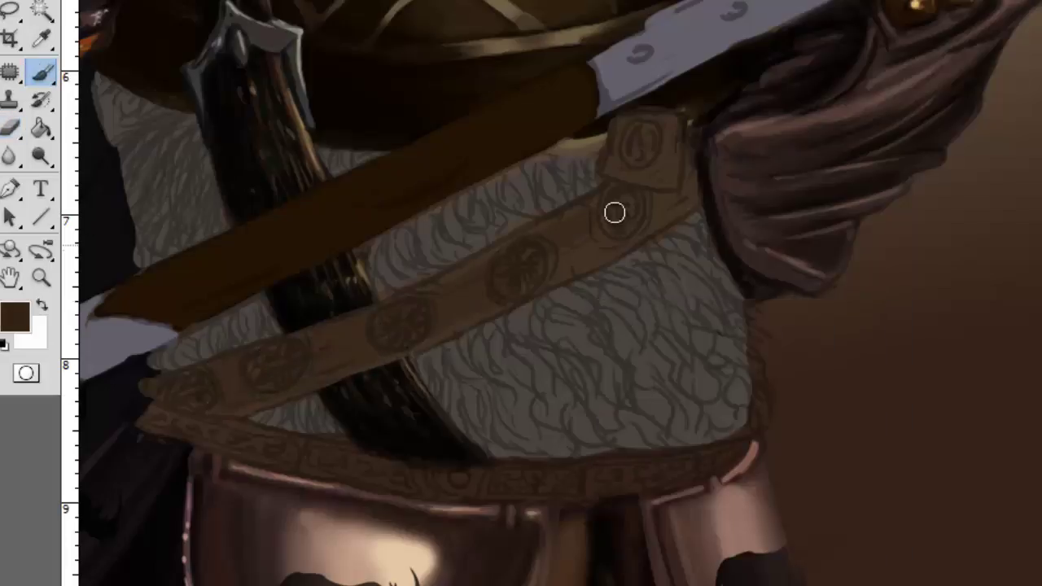
Step: Paint the belt strap darker and smoother, including its upper part
left_click_drag(665, 200, 678, 192)
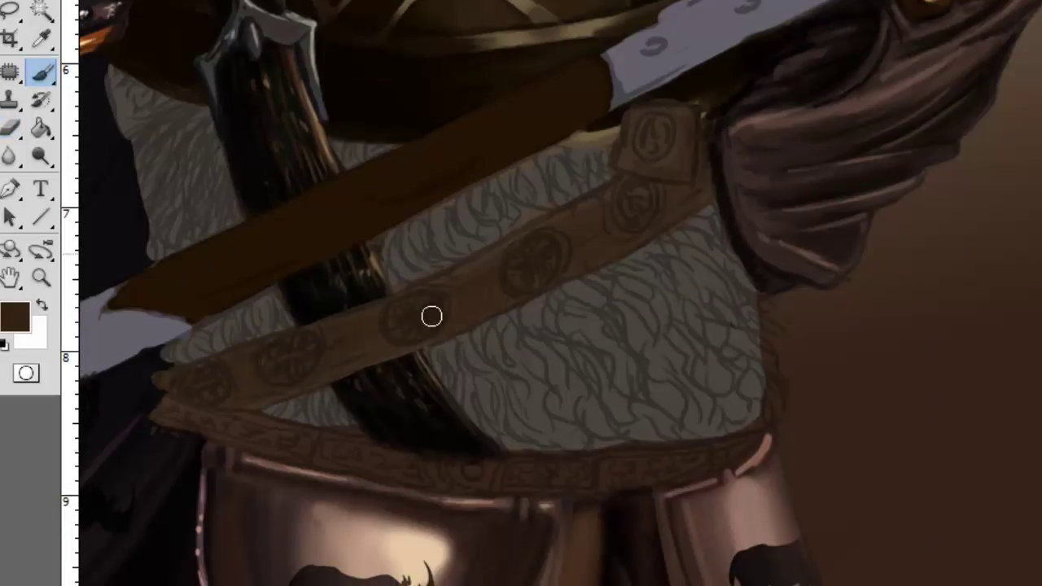
mouse_move(207, 396)
left_mouse_down()
mouse_move(366, 353)
mouse_move(472, 293)
mouse_move(700, 195)
mouse_move(705, 153)
left_mouse_up()
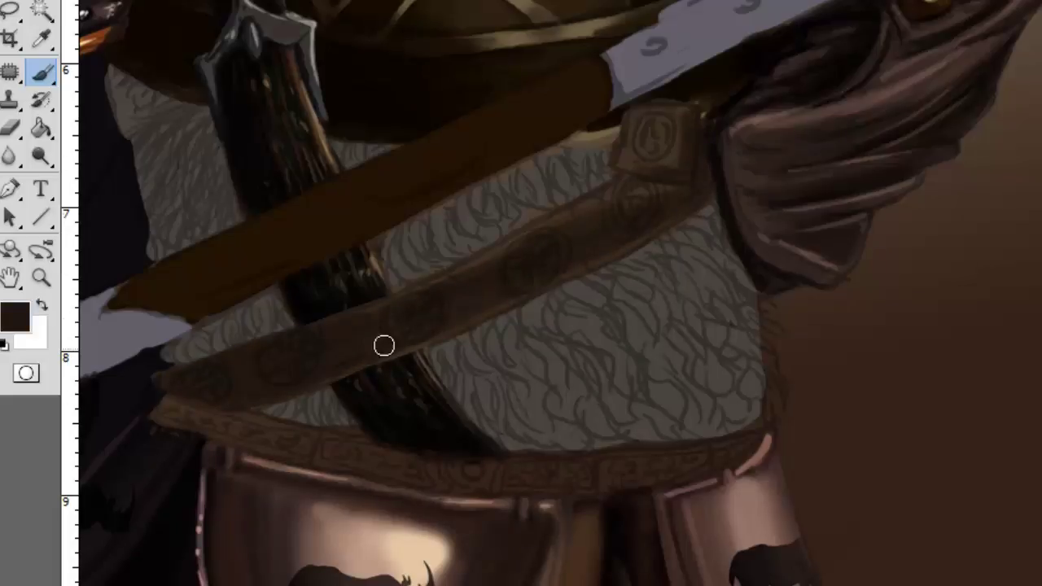
left_click_drag(322, 329, 187, 378)
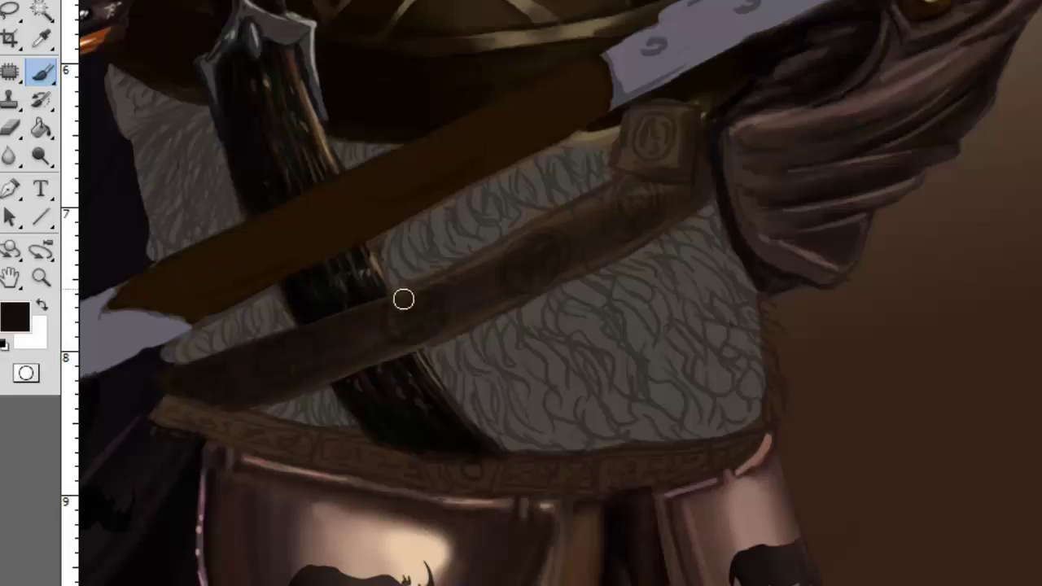
left_click_drag(404, 299, 683, 200)
Step: Sample browns and near-black, then fill the square buckle's centre with dark paint
left_click(627, 145, "alt")
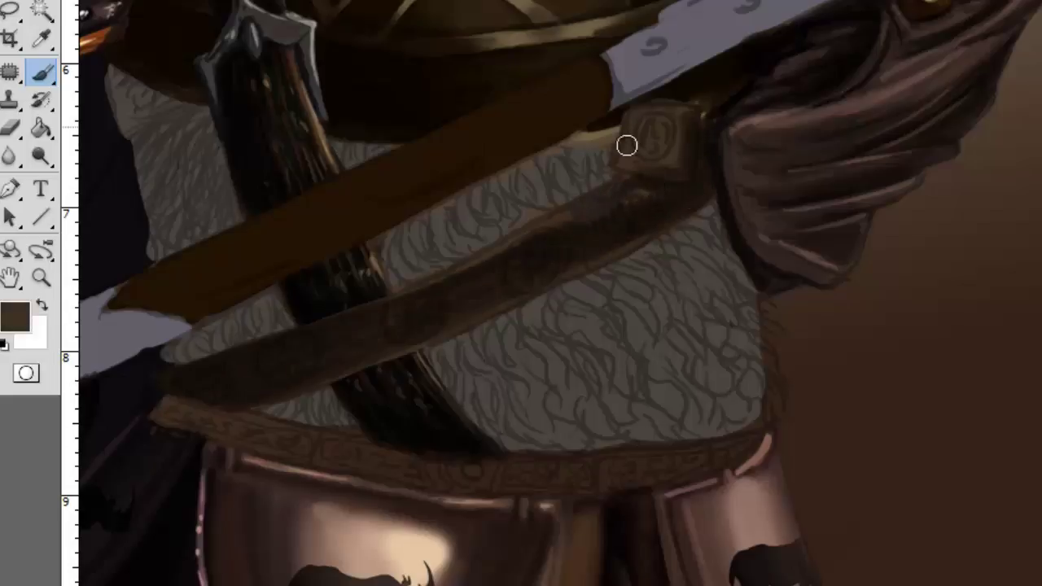
right_click(687, 117)
key("Escape")
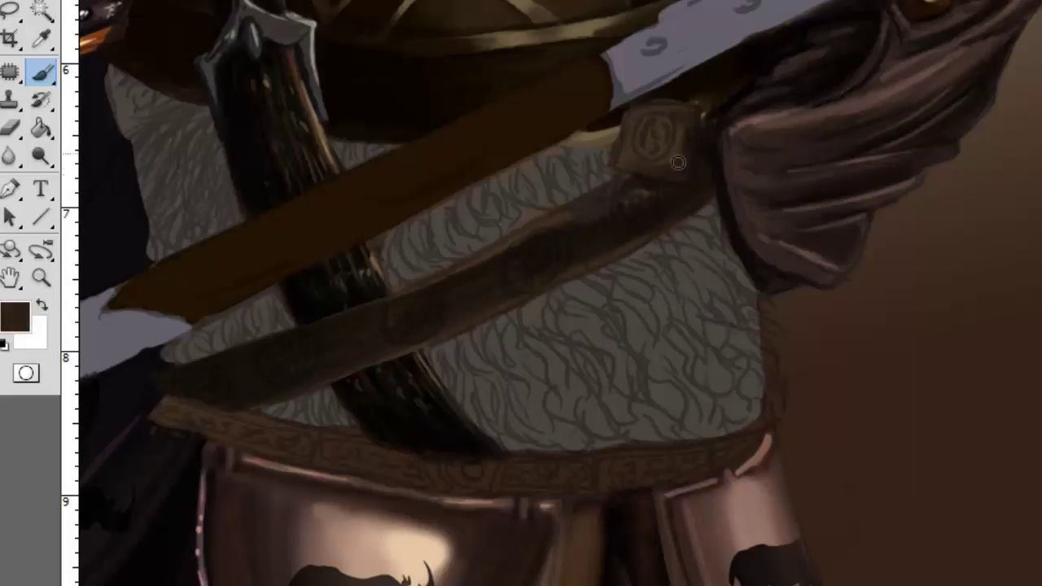
left_click(318, 354, "alt")
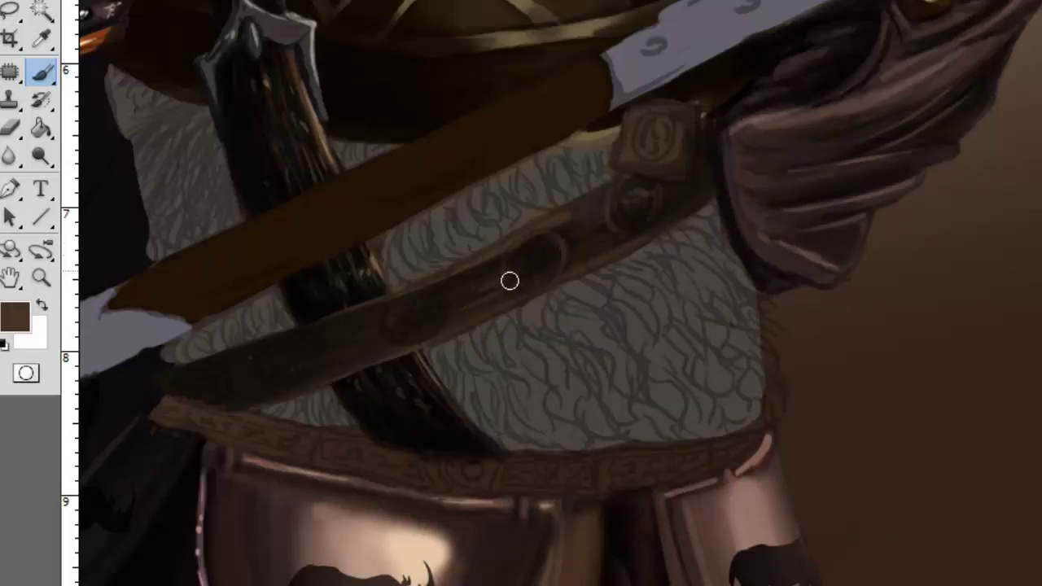
left_click(631, 144, "alt")
right_click(744, 209)
key("Escape")
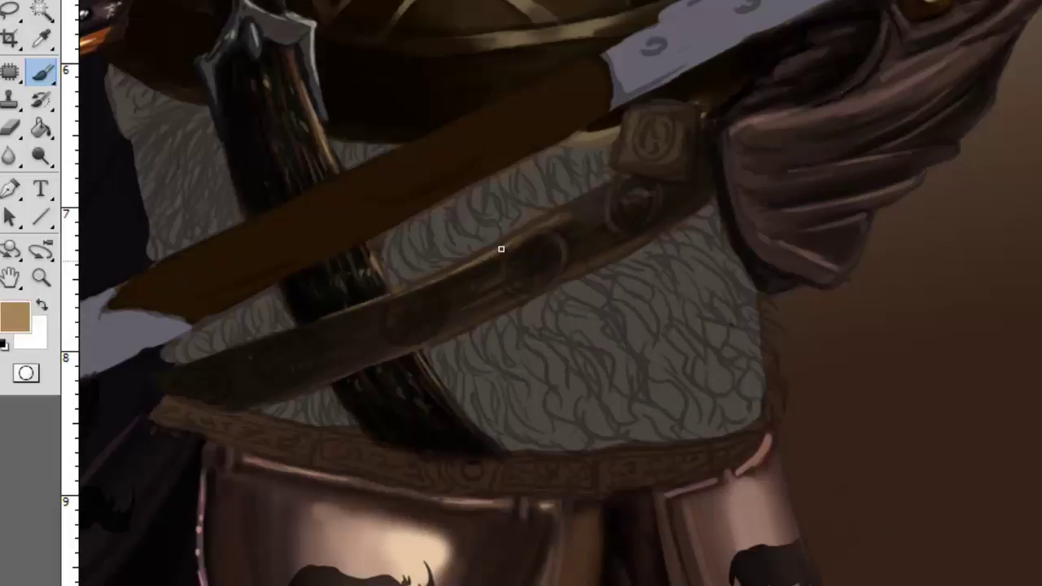
left_click(684, 104, "alt")
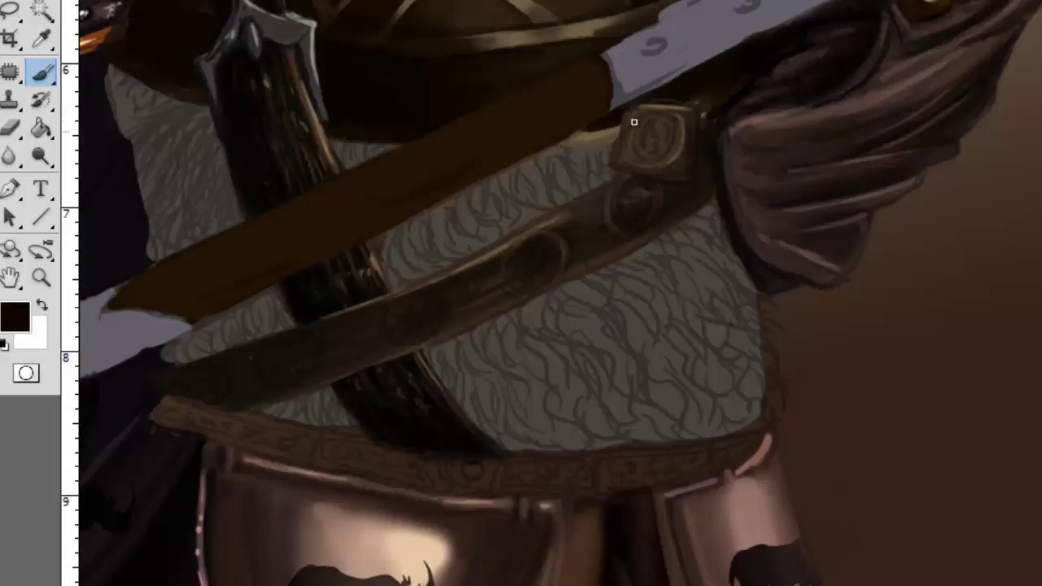
left_click_drag(642, 146, 641, 154)
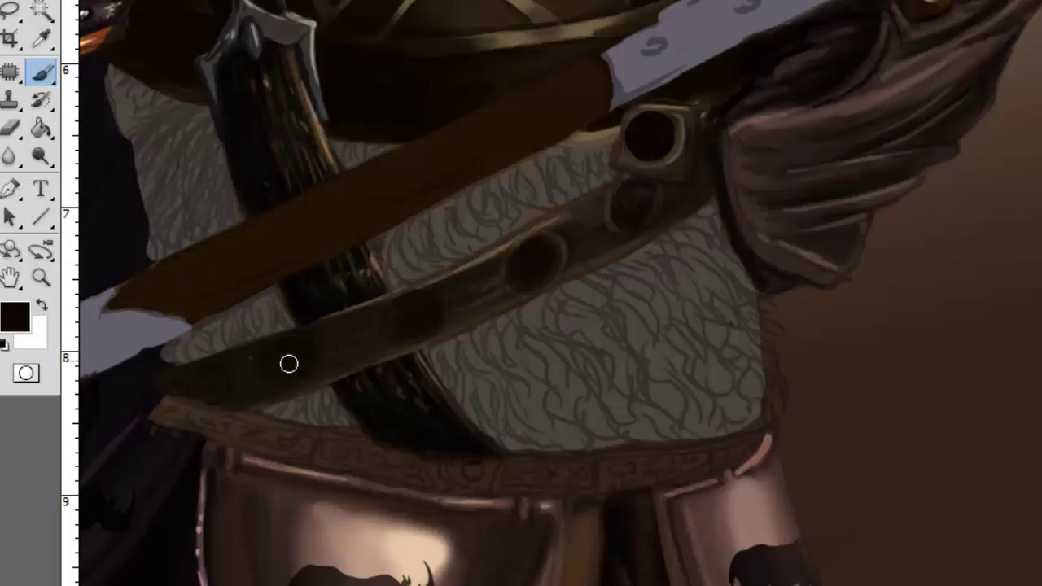
Step: Sample grey-beige highlight tones to shade the round belt studs
left_click(728, 157, "alt")
right_click(728, 158)
key("Escape")
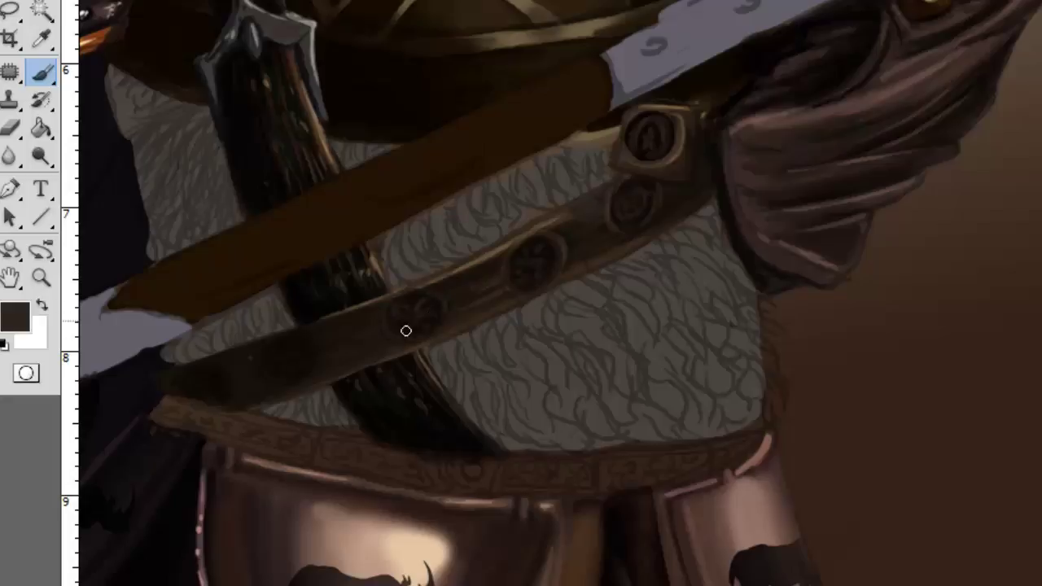
left_click(596, 203, "alt")
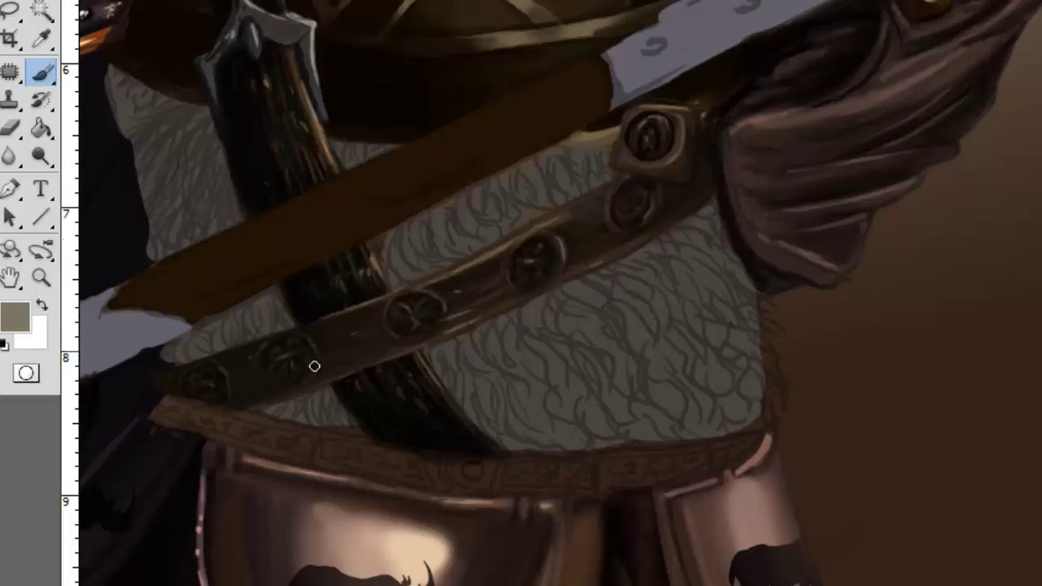
key("d")
right_click(301, 205)
key("Escape")
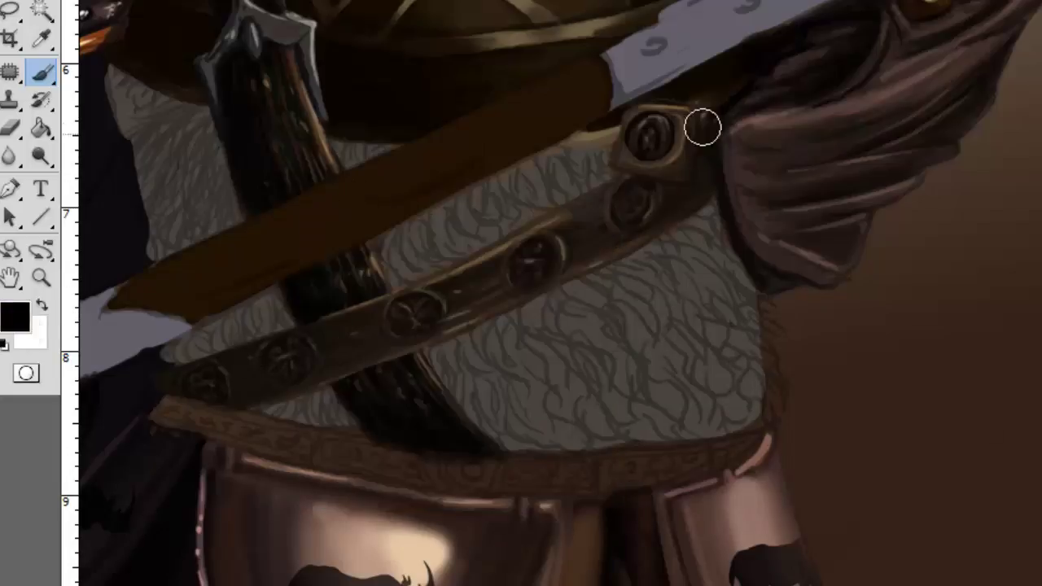
Step: Switch to the Eraser, set its size, and zoom the view out
left_click_drag(709, 186, 687, 246)
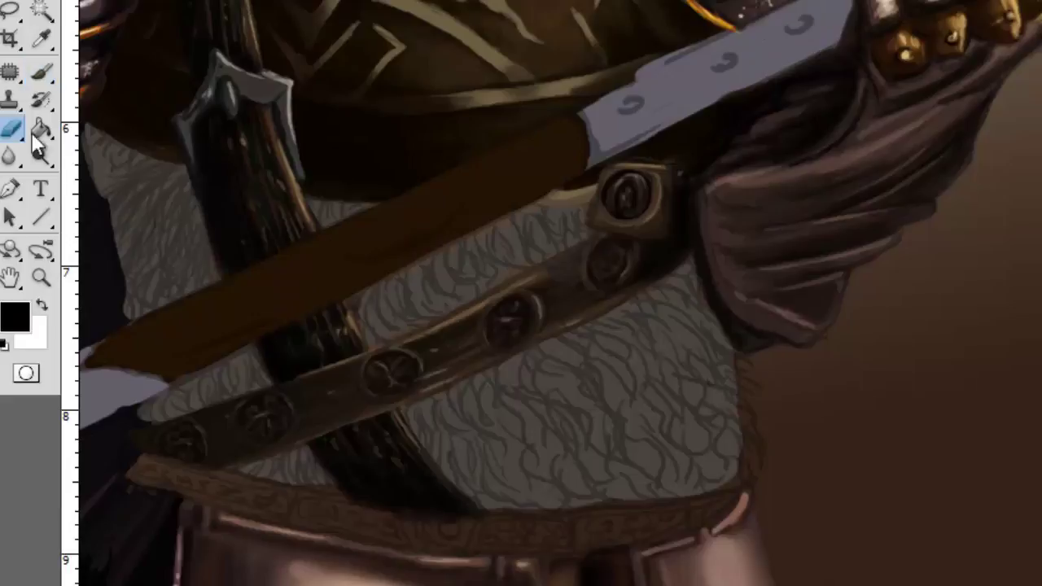
key("e")
right_click(521, 264)
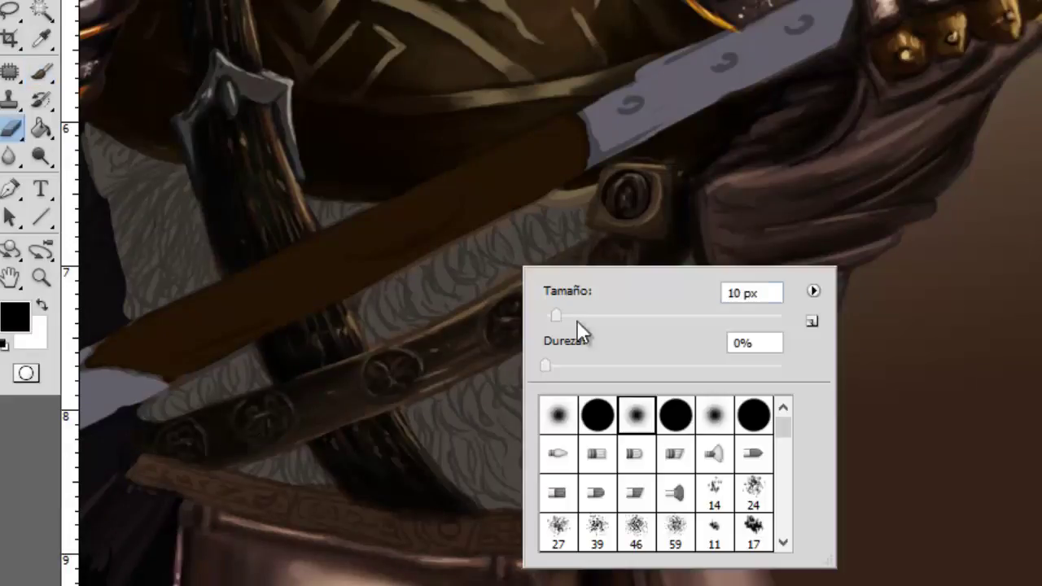
key("Escape")
key("z")
left_click(516, 182, "alt")
Step: Shadow the belt's top edge, lighten the band and bring out its engraved pattern
left_click_drag(649, 302, 649, 185)
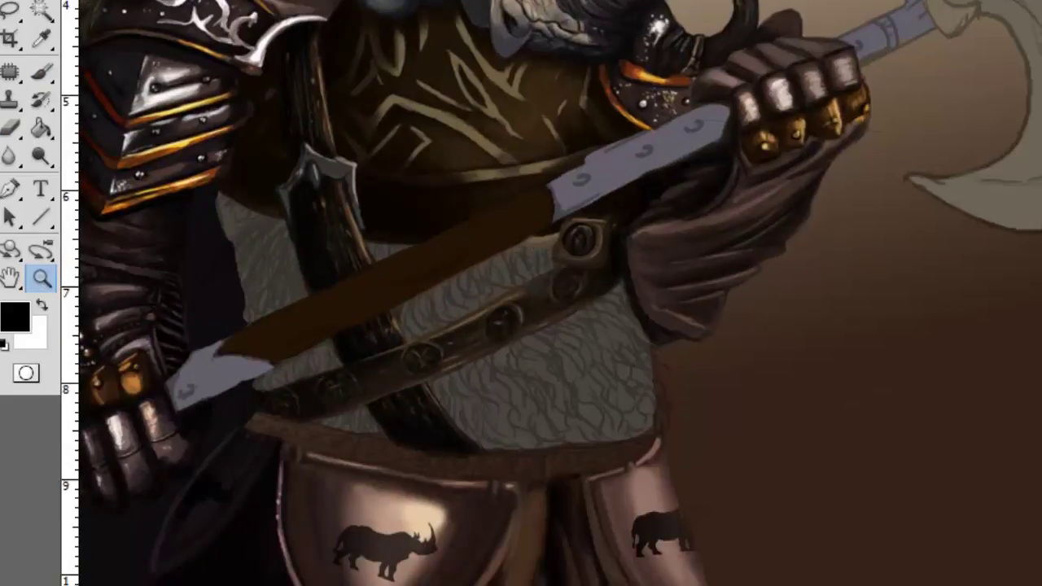
left_click(230, 280)
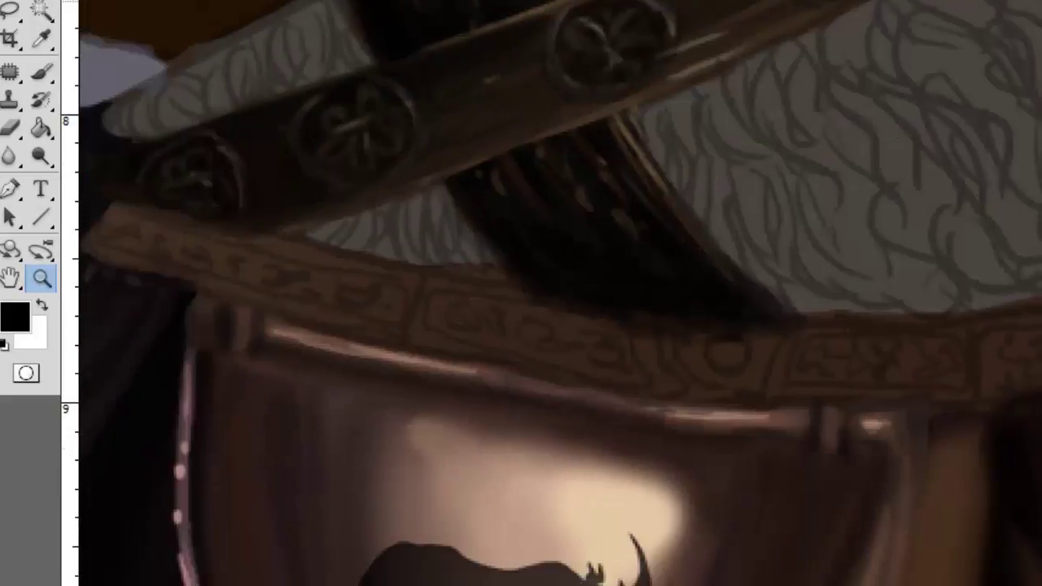
key("b")
right_click(565, 244)
key("Escape")
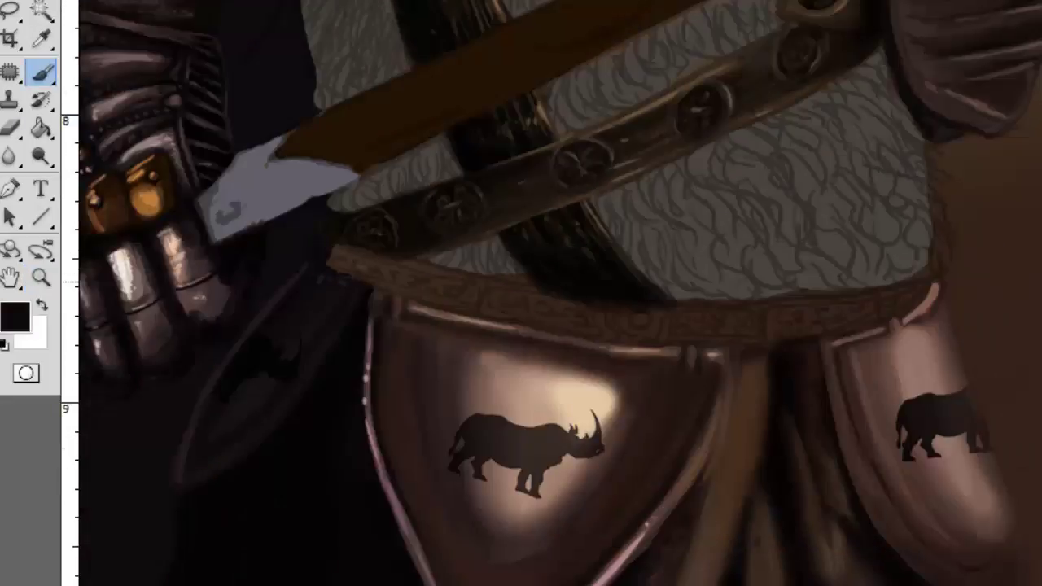
left_click_drag(445, 278, 926, 282)
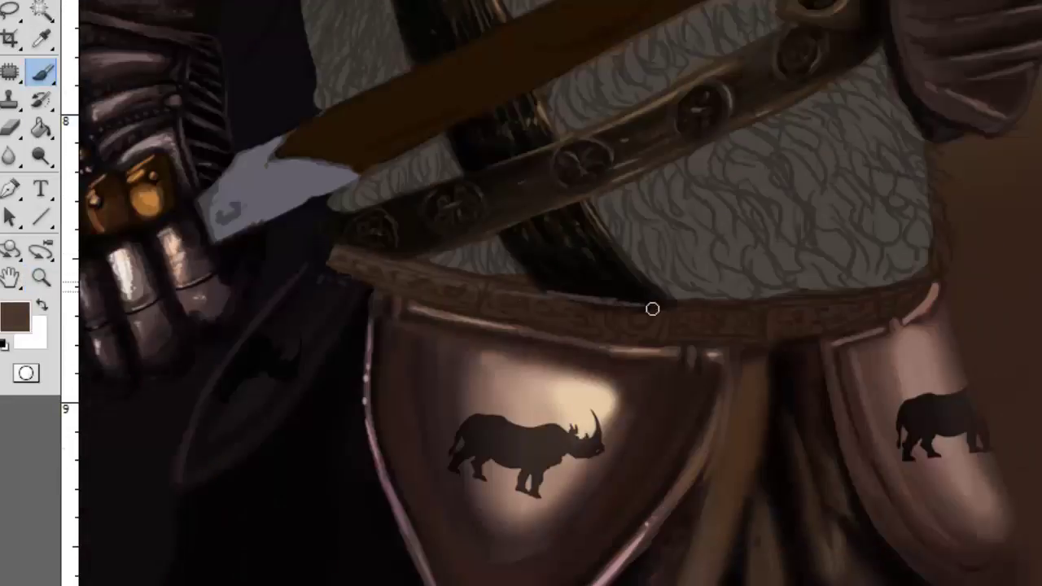
left_click_drag(381, 282, 600, 333)
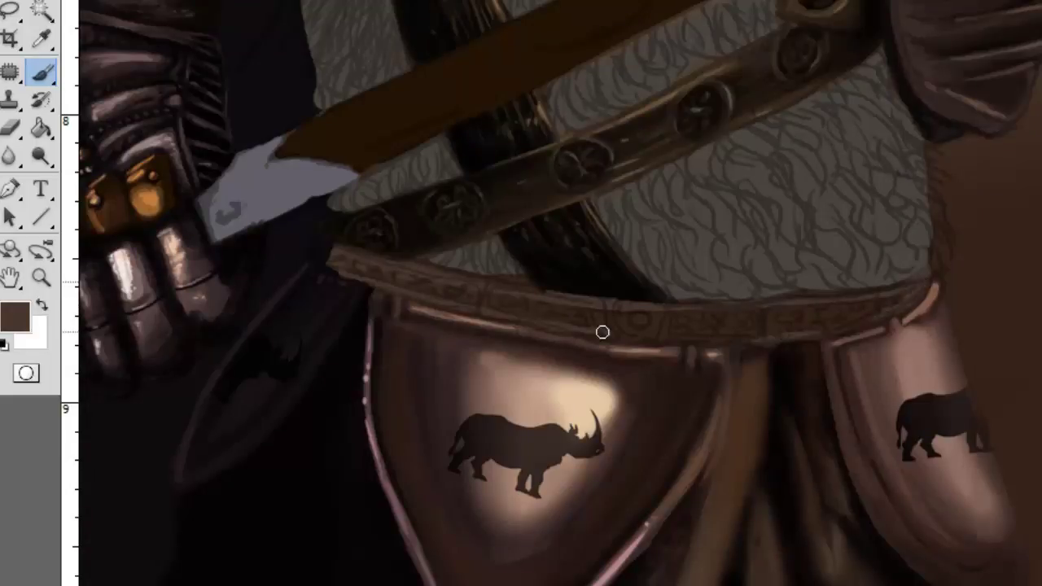
mouse_move(365, 272)
left_mouse_down()
mouse_move(682, 314)
mouse_move(900, 313)
mouse_move(686, 307)
mouse_move(773, 333)
mouse_move(705, 337)
mouse_move(882, 313)
left_mouse_up()
Step: Darken the belt band's left and middle with near-black and dark brown-grey, then save
key("d")
mouse_move(328, 257)
left_mouse_down()
mouse_move(395, 270)
mouse_move(347, 247)
mouse_move(346, 235)
mouse_move(385, 264)
left_mouse_up()
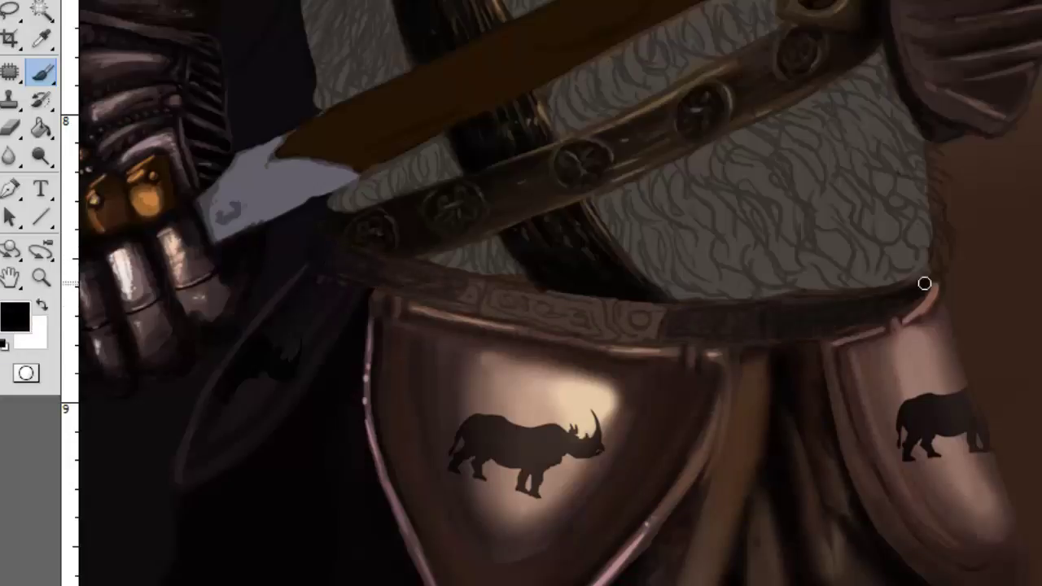
left_click(813, 318, "alt")
left_click_drag(619, 325, 521, 331)
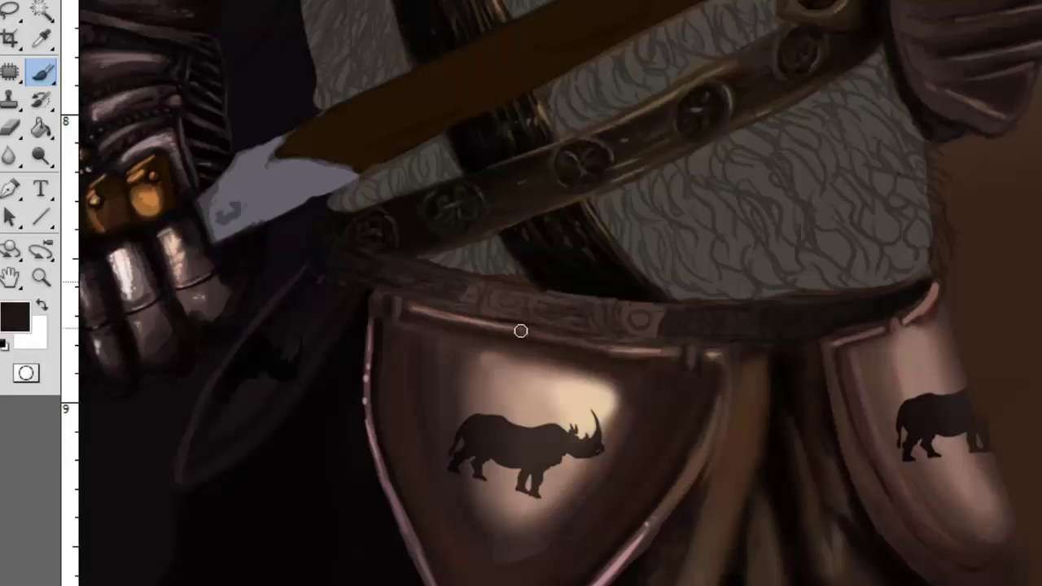
left_click(174, 226)
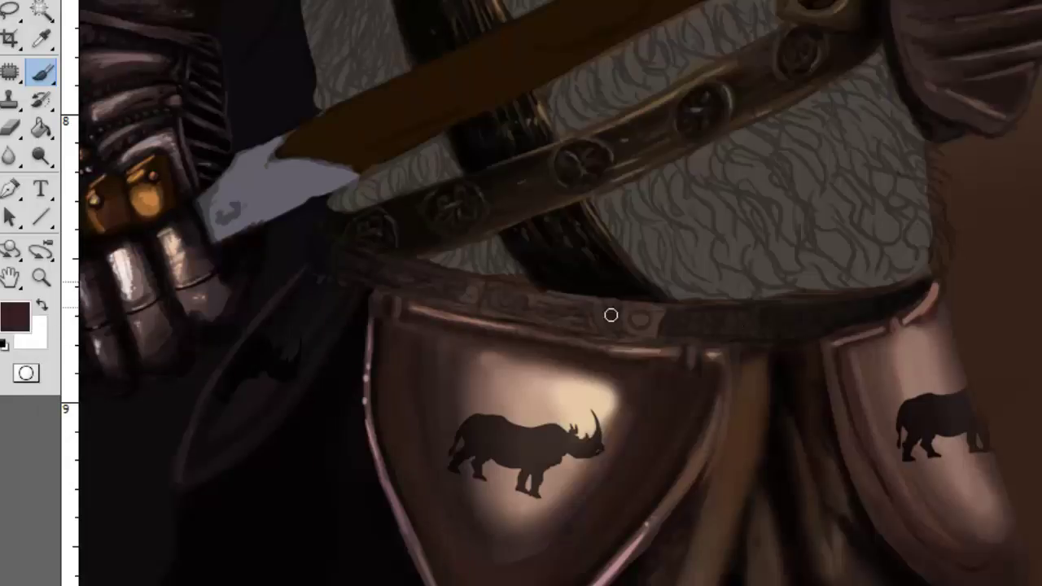
Step: Give the round belt rivet light beige highlights over sampled browns
left_click_drag(610, 315, 657, 318)
left_click(654, 321, "alt")
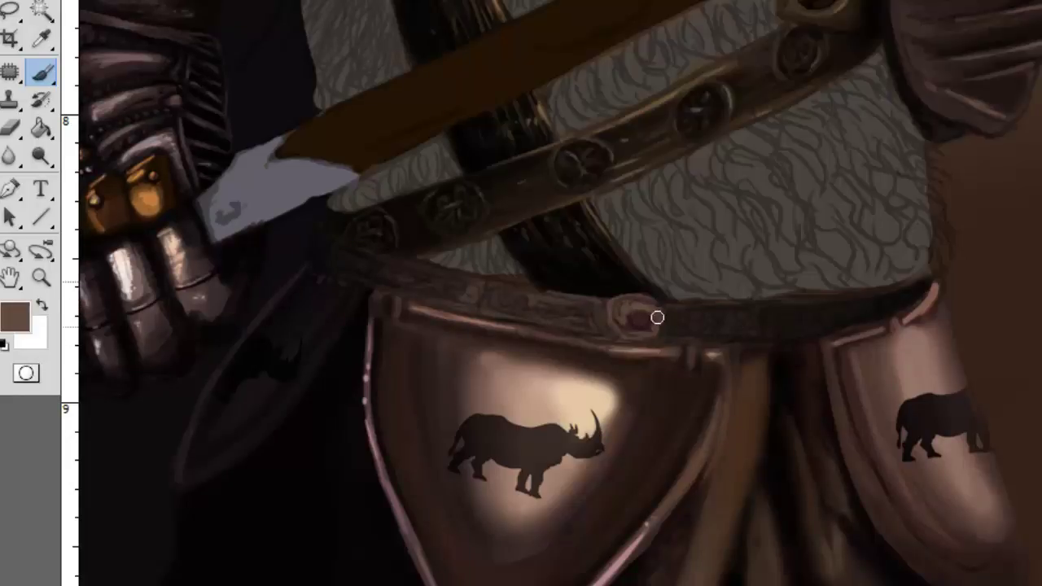
left_click(635, 312, "alt")
left_click(639, 318)
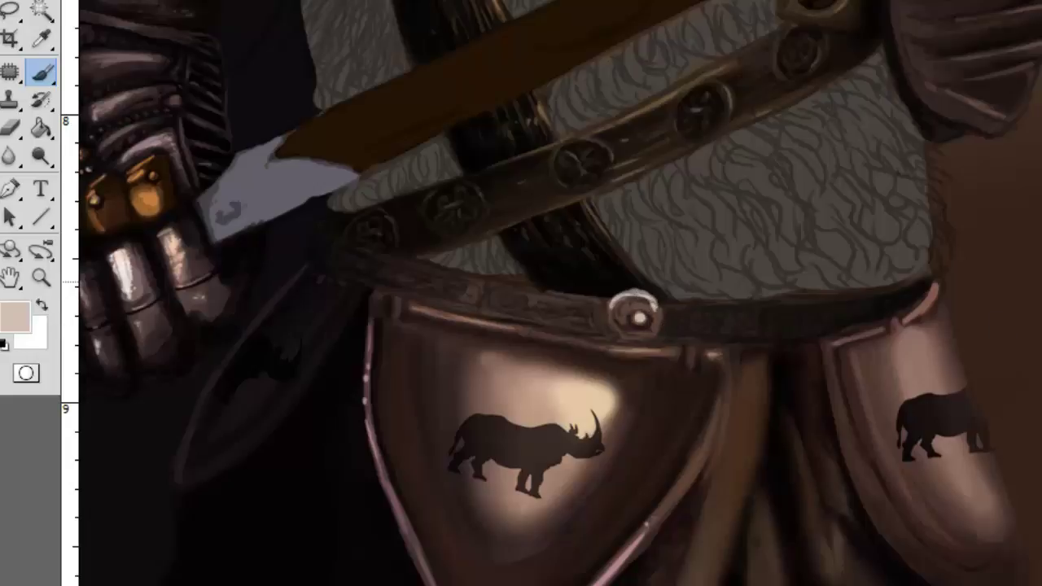
left_click(625, 313, "alt")
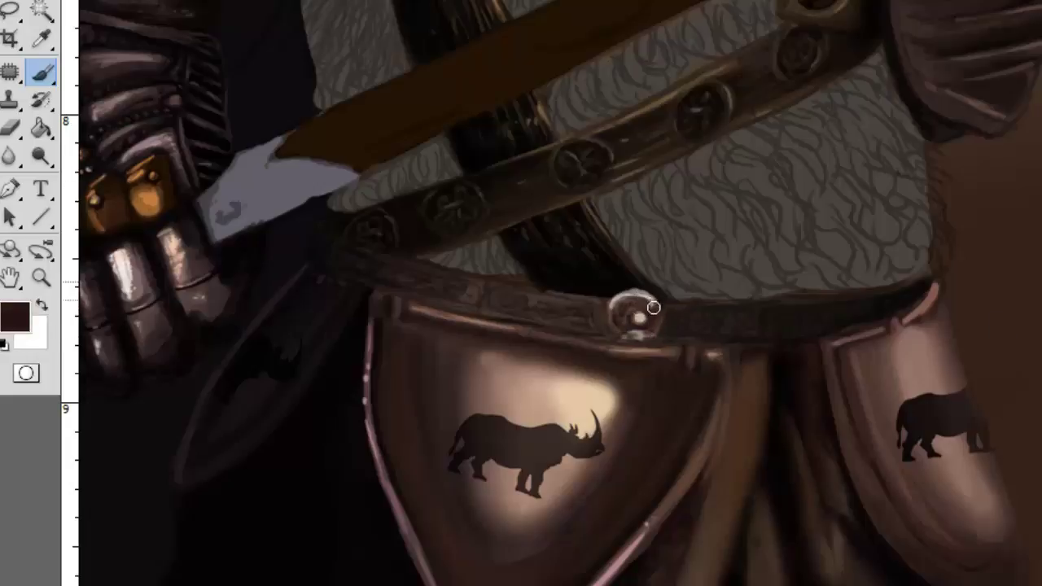
left_click(672, 285, "alt")
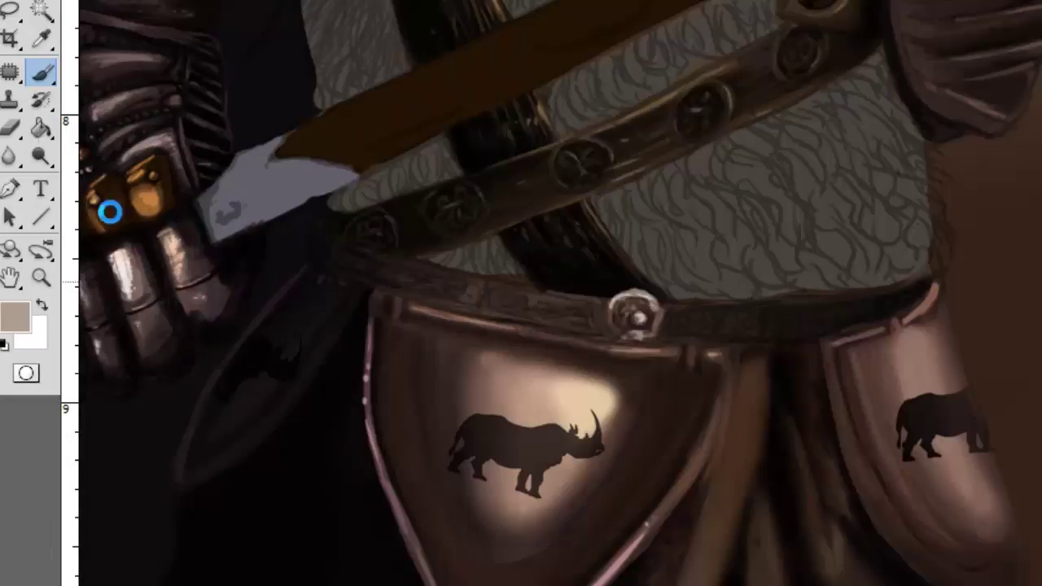
Step: Outline the dark strap segment in light tan sampled from the armor
left_click(988, 193, "alt")
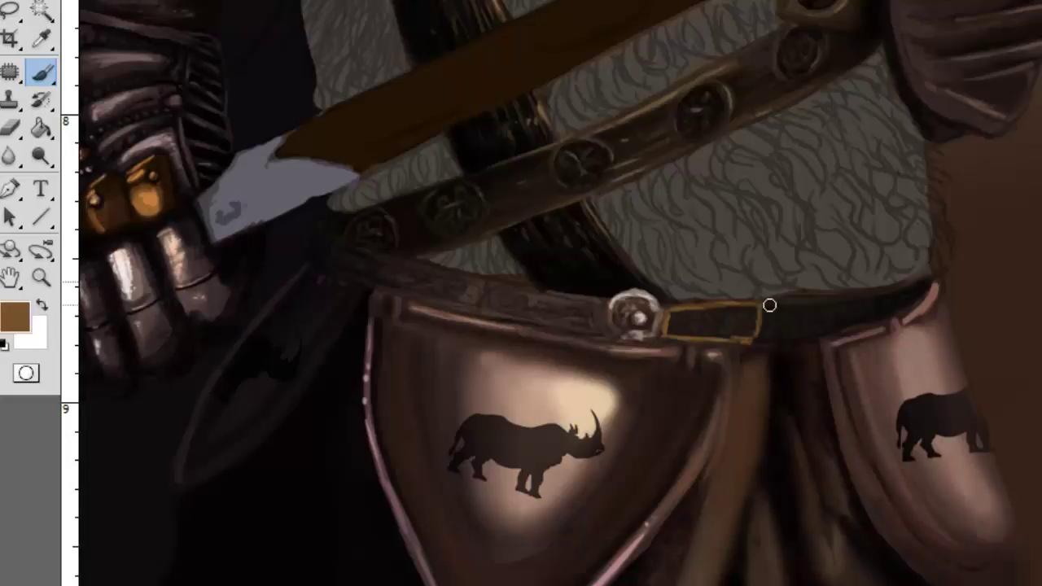
left_click(910, 363, "alt")
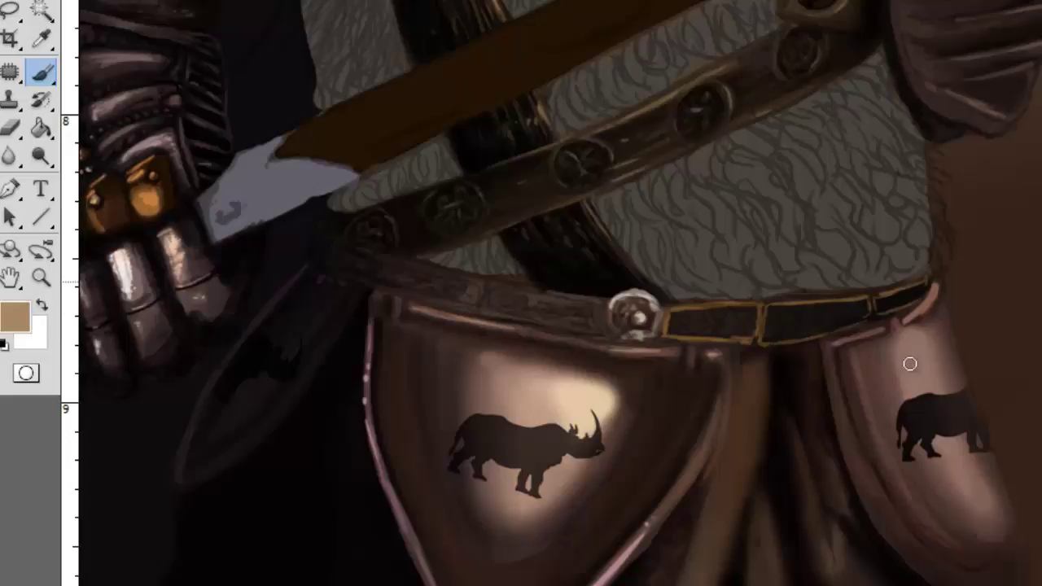
left_click_drag(494, 288, 608, 335)
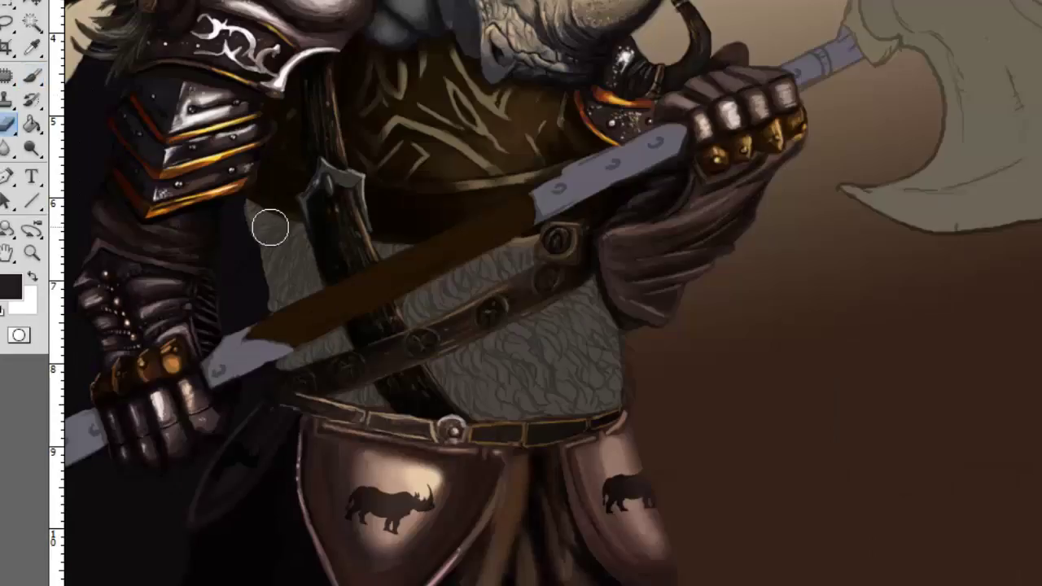
Step: Quick Select the grey chest area and paint dark stone texture into it
mouse_move(330, 355)
left_mouse_down()
mouse_move(386, 249)
mouse_move(468, 333)
mouse_move(581, 302)
mouse_move(570, 375)
left_mouse_up()
key("w")
mouse_move(293, 268)
left_mouse_down()
mouse_move(496, 361)
mouse_move(432, 370)
left_mouse_up()
key("b")
mouse_move(399, 171)
left_mouse_down()
mouse_move(651, 233)
mouse_move(337, 220)
mouse_move(640, 268)
mouse_move(395, 391)
left_mouse_up()
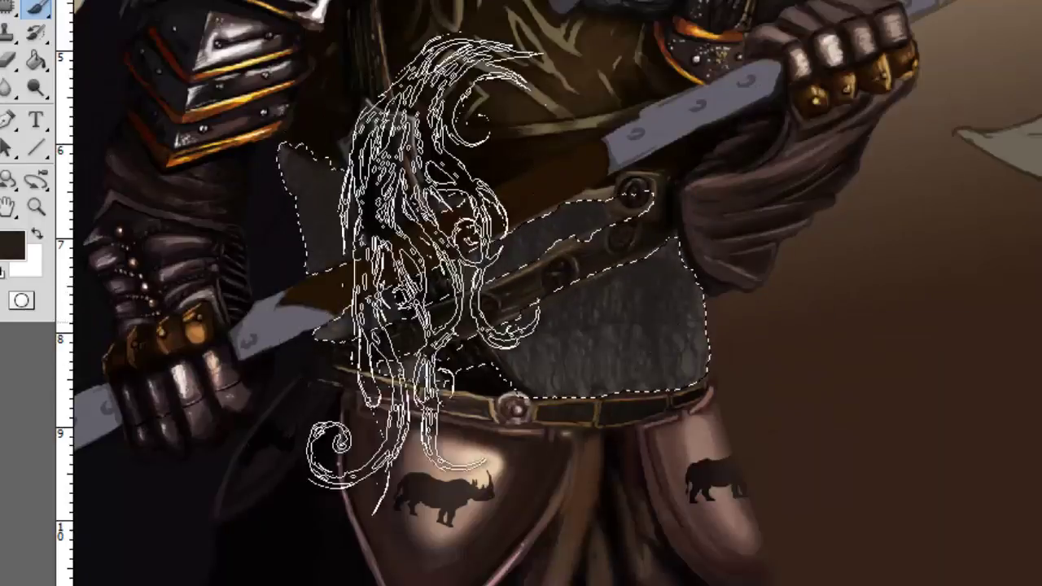
Step: Paint light grey texture over the chest's right part with a 566 px brush, then deselect
right_click(640, 325)
left_click(570, 309)
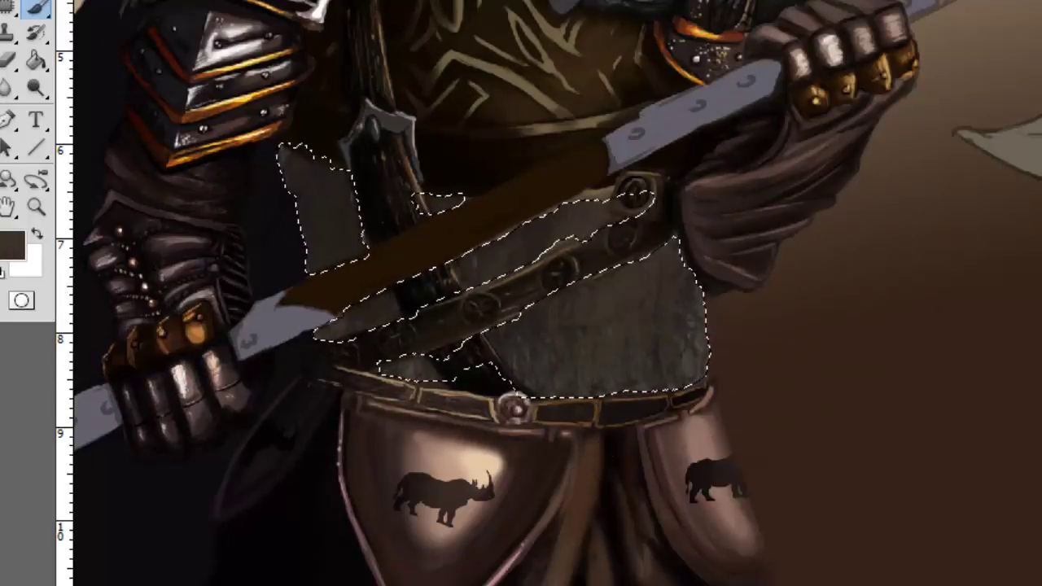
right_click(604, 268)
left_click_drag(822, 315, 839, 315)
key("Return")
mouse_move(559, 255)
left_mouse_down()
mouse_move(489, 209)
mouse_move(616, 221)
left_mouse_up()
key("ctrl+d")
Step: Zoom in on the chest, shrink a black brush and undo the faint white stamps
key("ctrl+plus")
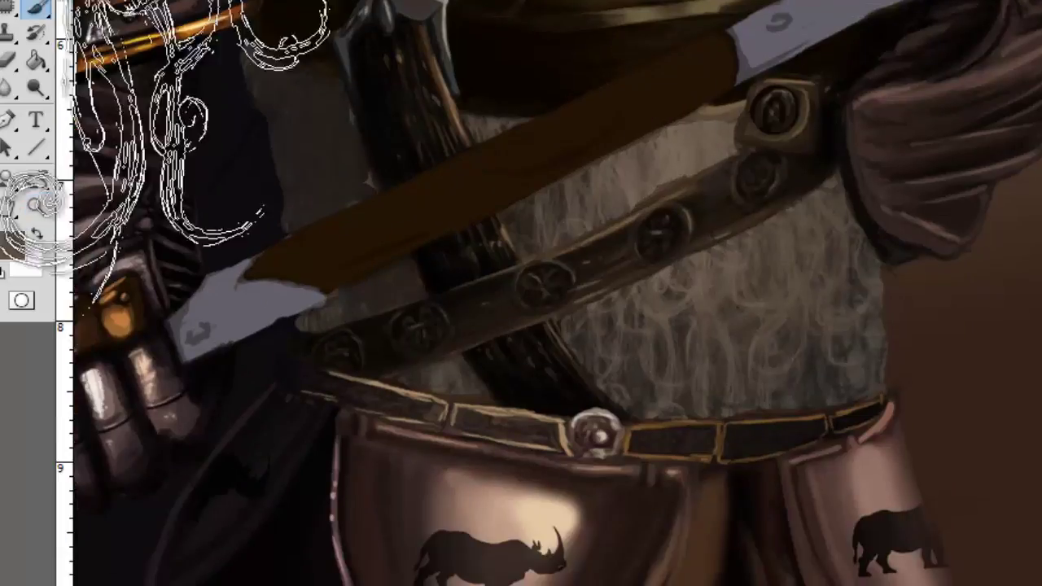
right_click(547, 200)
key("Return")
key("d")
right_click(604, 303)
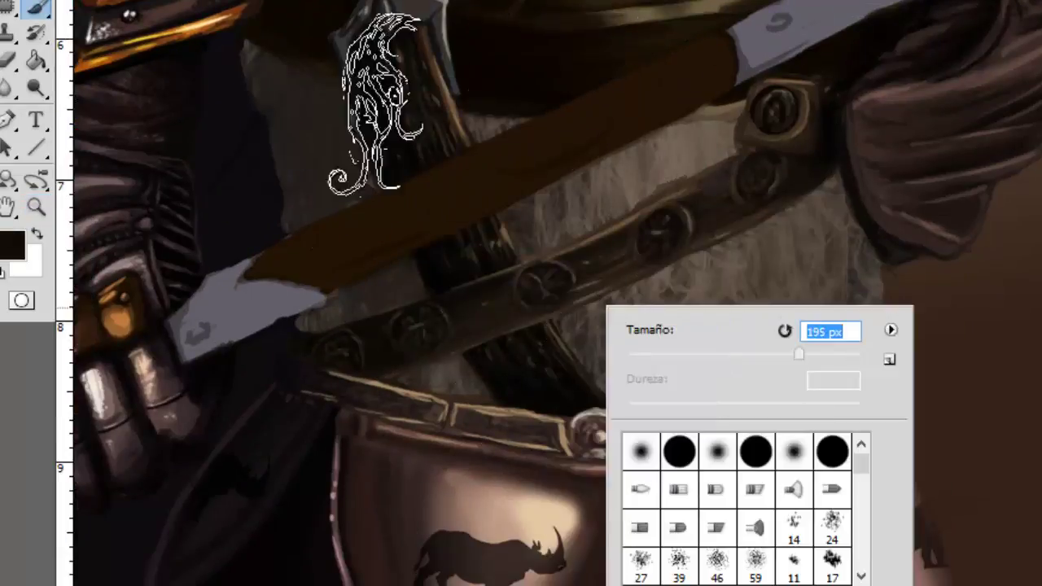
key("Return")
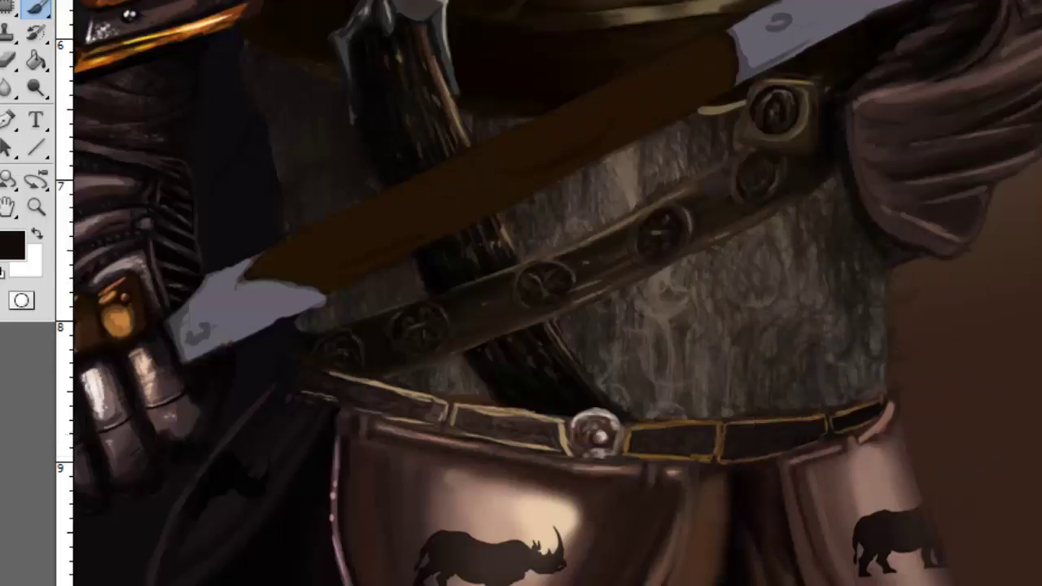
key("ctrl+z")
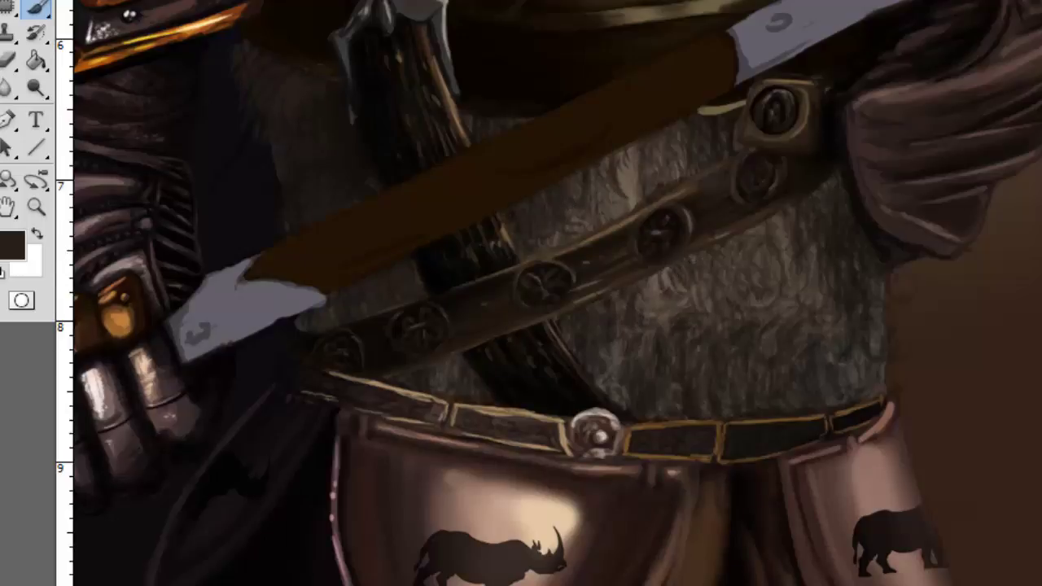
Step: Paint light brown fur strands across the chest and its right side
left_click(311, 138, "alt")
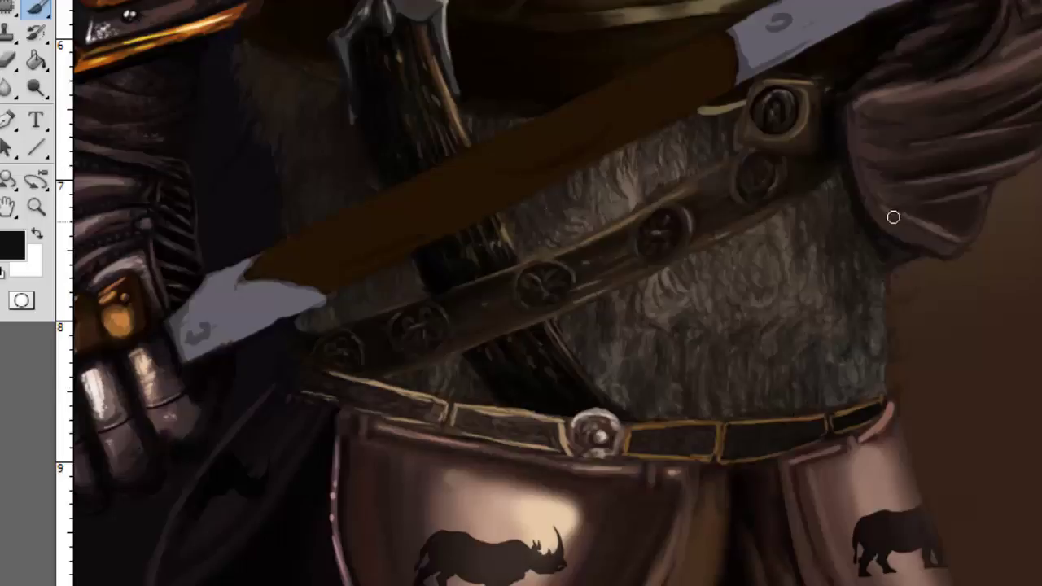
left_click(899, 368, "alt")
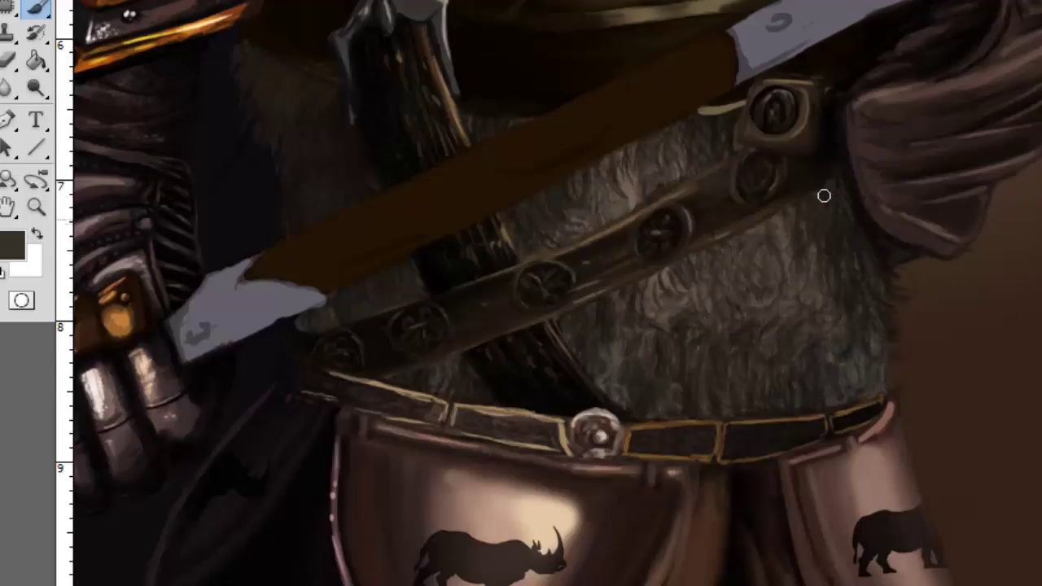
left_click(666, 133, "alt")
left_click_drag(661, 285, 700, 346)
left_click_drag(716, 261, 773, 232)
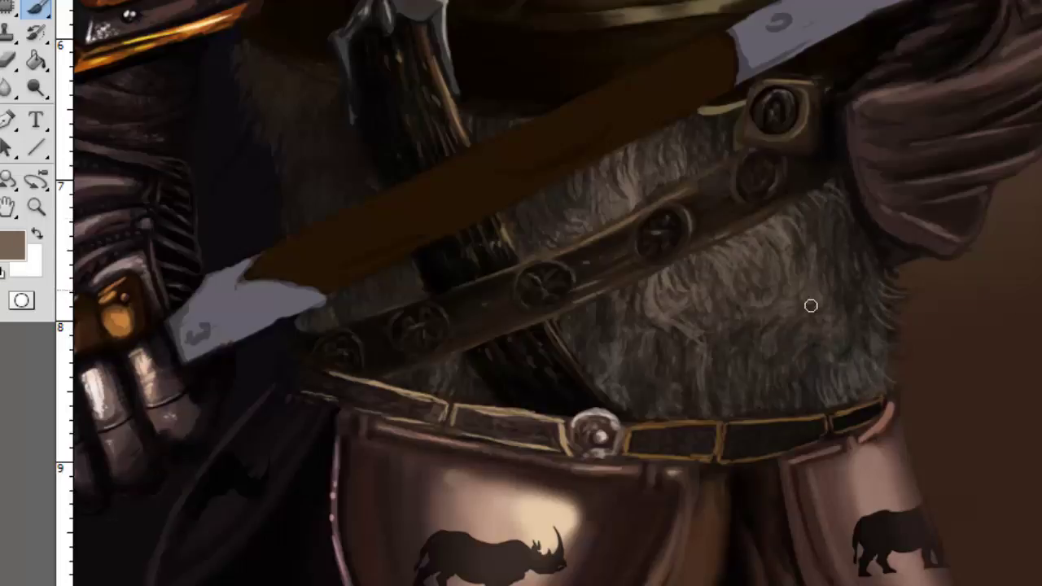
Step: Shade the fur's right edge with dark strokes using a 35 px soft black brush
left_click(640, 145, "alt")
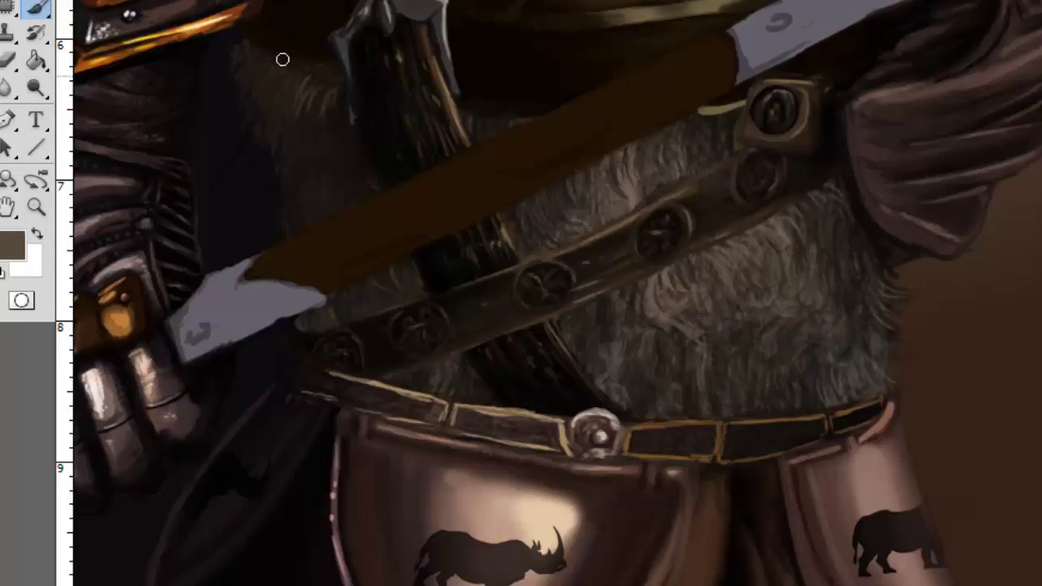
right_click(588, 184)
key("d")
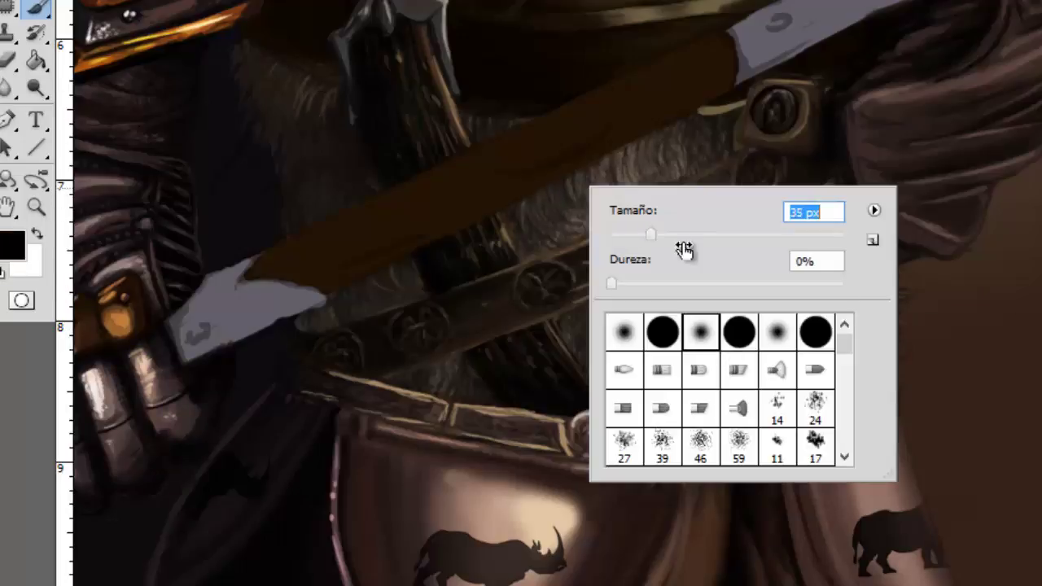
key("Escape")
left_click_drag(794, 213, 556, 323)
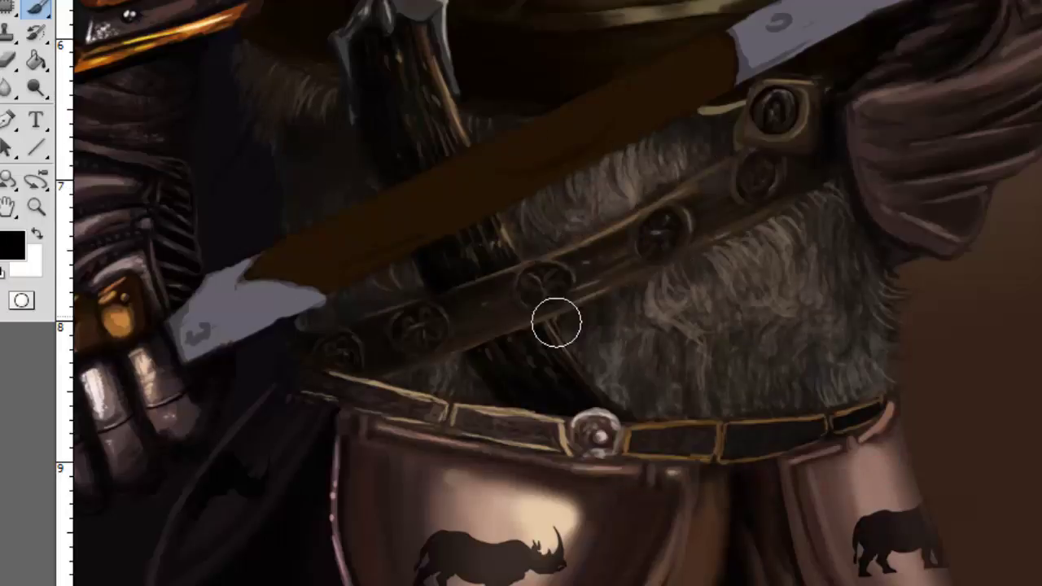
mouse_move(797, 235)
left_mouse_down()
mouse_move(860, 334)
mouse_move(769, 383)
left_mouse_up()
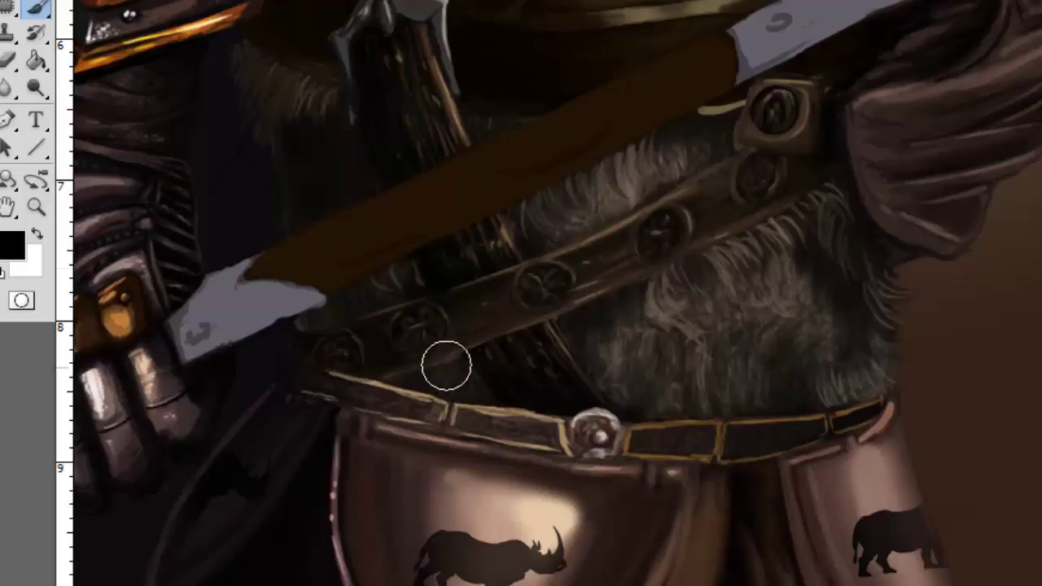
Step: Reframe the view on the warrior and belt buckle, and set an 8 px hard brush
key("z")
left_click(593, 93, "alt")
left_click(342, 59, "alt")
left_click_drag(342, 60, 287, 41)
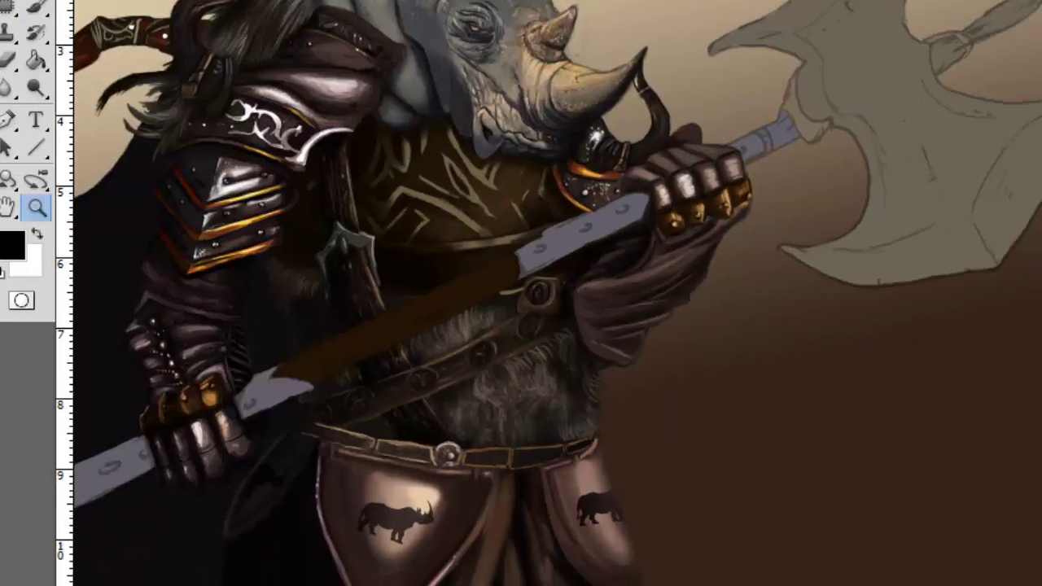
left_click(533, 281)
left_click(338, 329)
key("b")
right_click(517, 140)
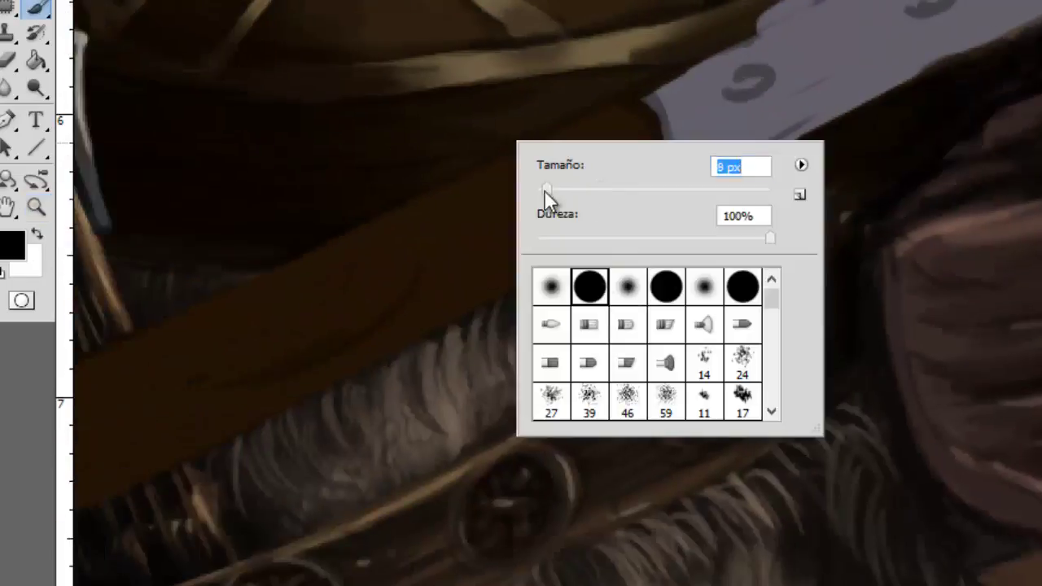
key("Escape")
key("ctrl+minus")
key("ctrl+minus")
key("ctrl+minus")
Step: Zoom in on the axe shaft and size a soft brush for it
key("ctrl+plus")
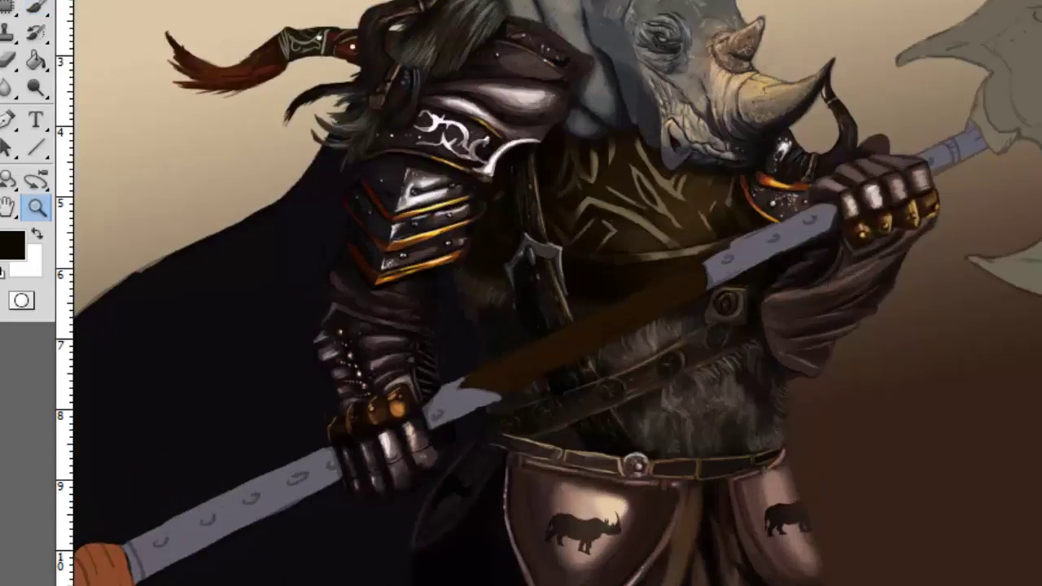
right_click(623, 275)
key("Escape")
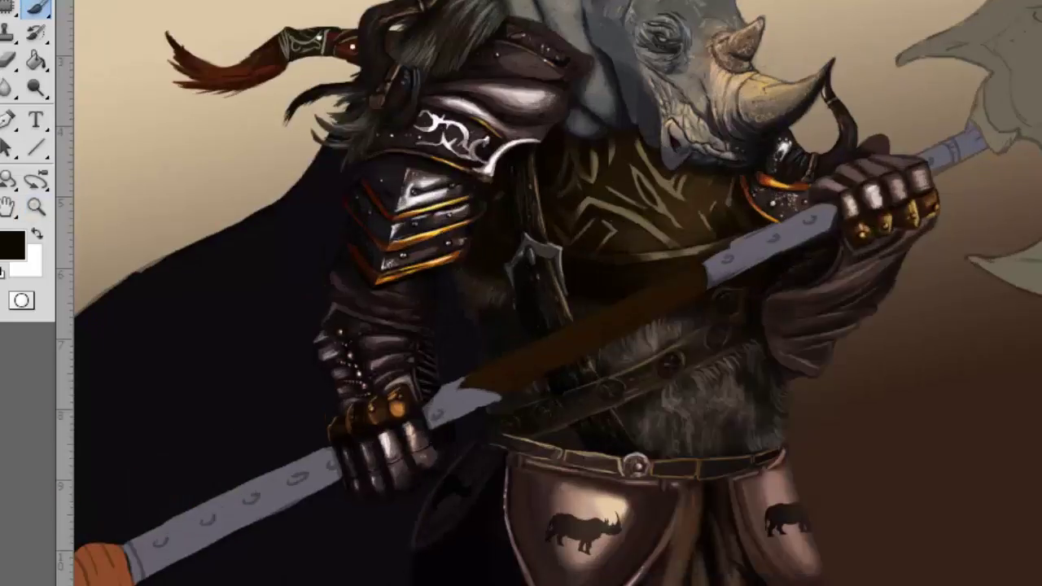
left_click(37, 208)
left_click(635, 358)
key("b")
right_click(298, 354)
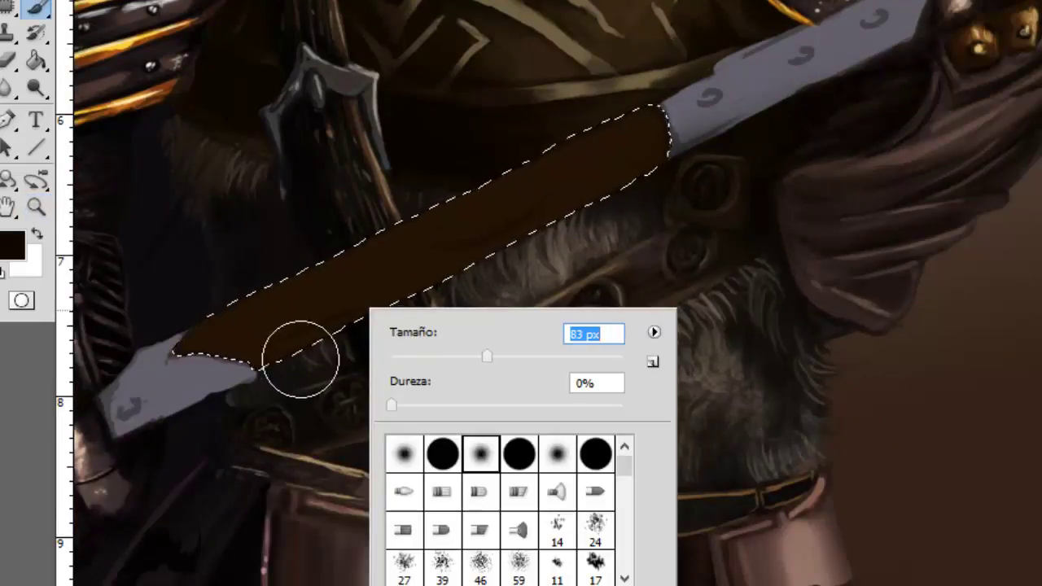
key("Escape")
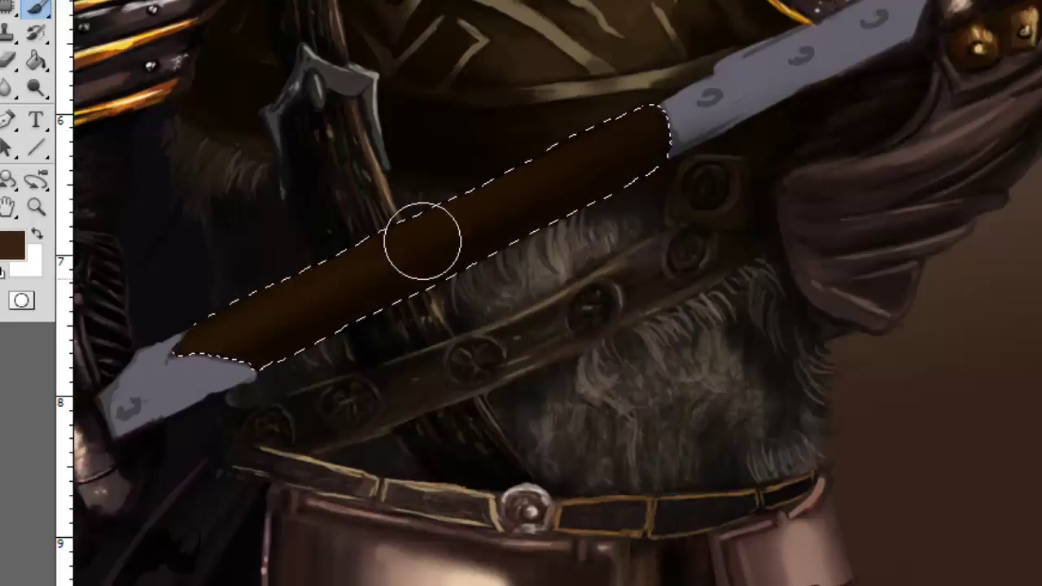
Step: Paint a lighter brown highlight along the selected shaft, deselect and zoom out
left_click_drag(195, 342, 655, 126)
left_click_drag(575, 163, 298, 298)
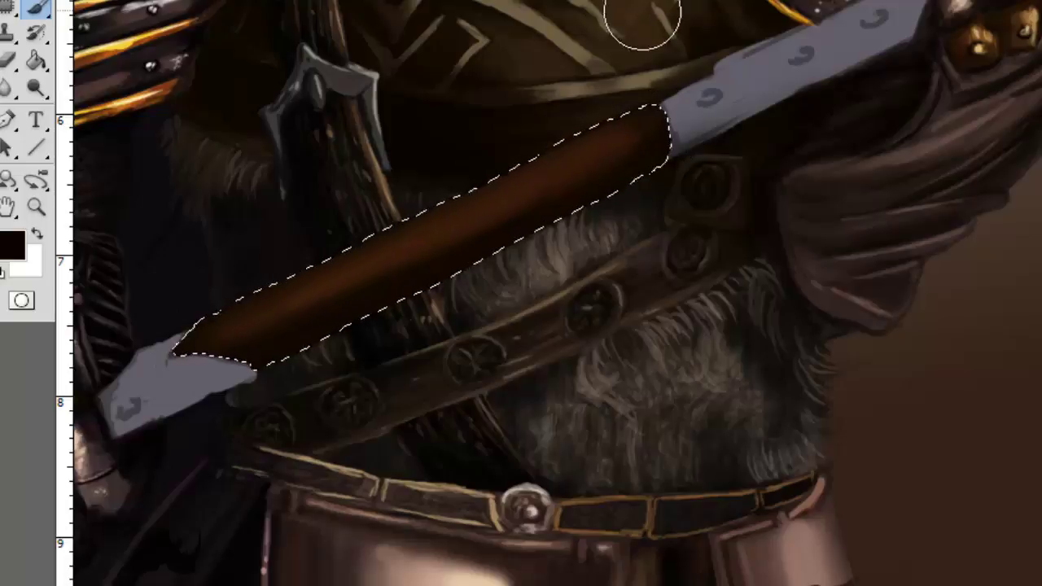
key("ctrl+d")
key("z")
key("ctrl+minus")
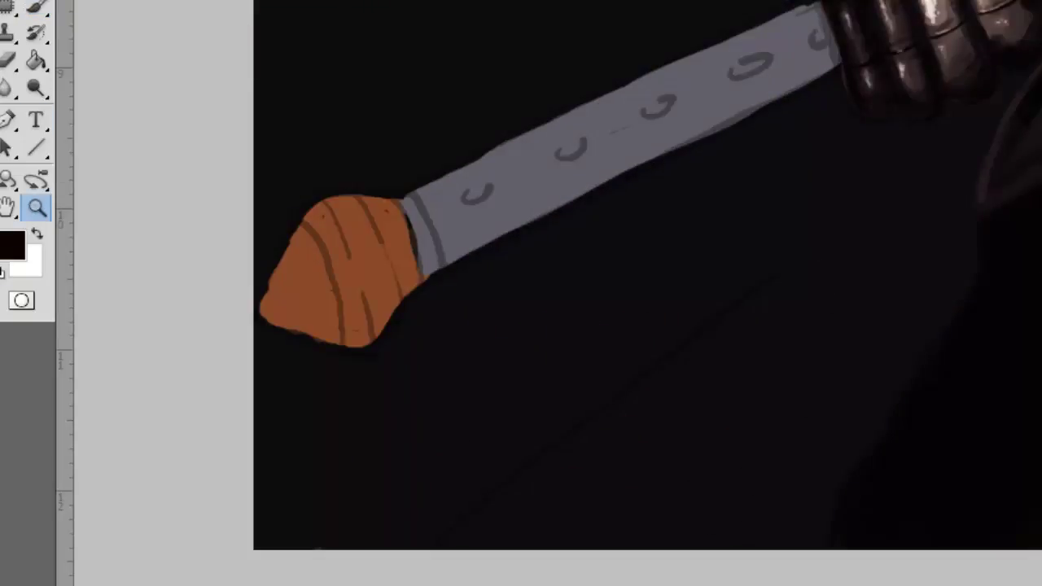
Step: Paint dark brown wood-grain stripes on the pommel and darken its lower-left
key("b")
right_click(499, 140)
left_click(342, 268, "alt")
right_click(349, 245)
key("Return")
left_click_drag(281, 244, 287, 323)
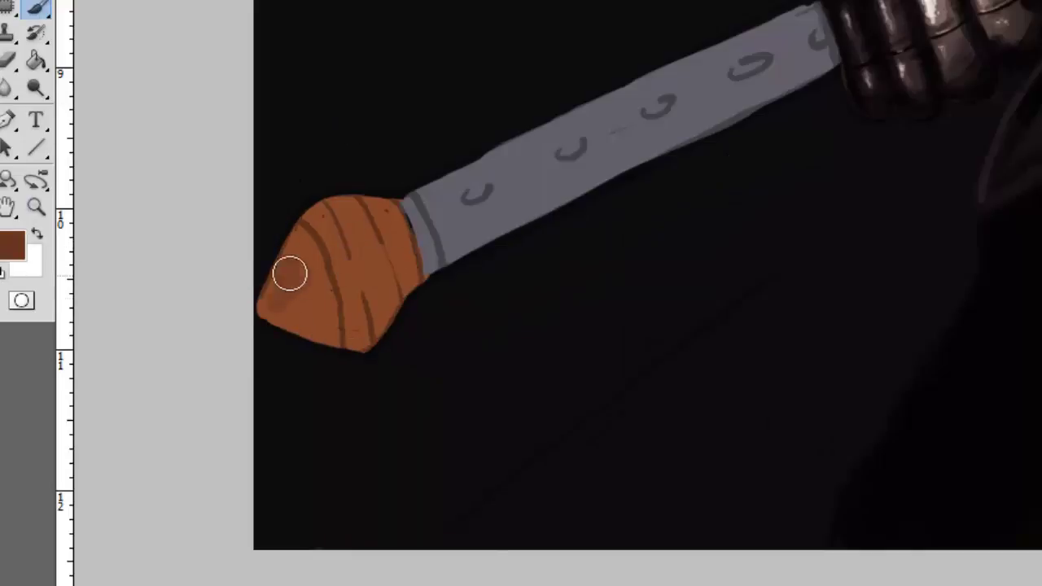
left_click_drag(310, 238, 361, 304)
mouse_move(389, 196)
left_mouse_down()
mouse_move(376, 301)
mouse_move(346, 354)
left_mouse_up()
left_click(393, 272, "alt")
left_click_drag(272, 294, 392, 316)
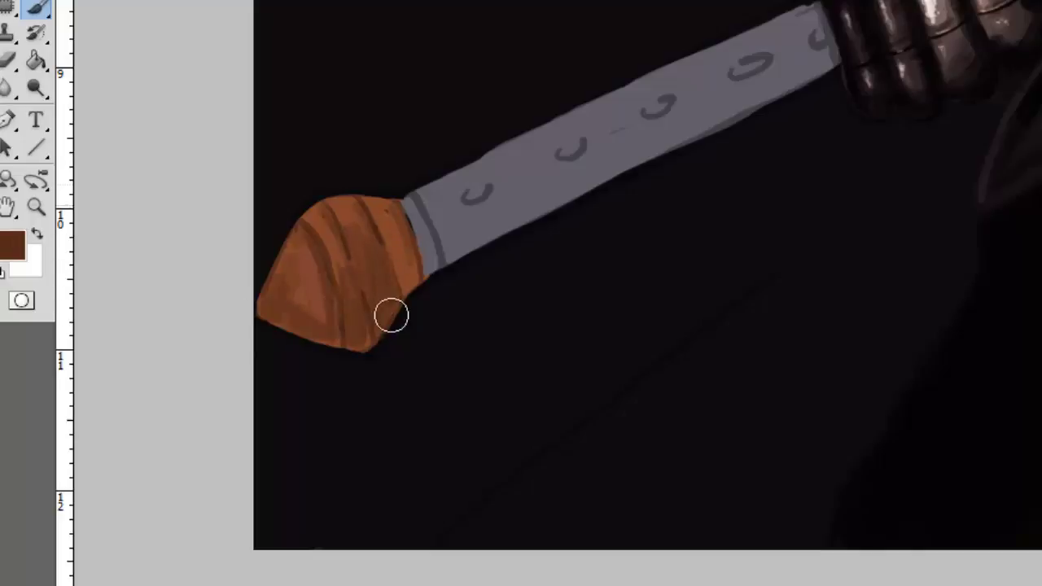
Step: Add orange and peach highlights across the pommel's upper part
left_click(383, 262, "alt")
right_click(404, 272)
key("Return")
left_click_drag(303, 234, 287, 268)
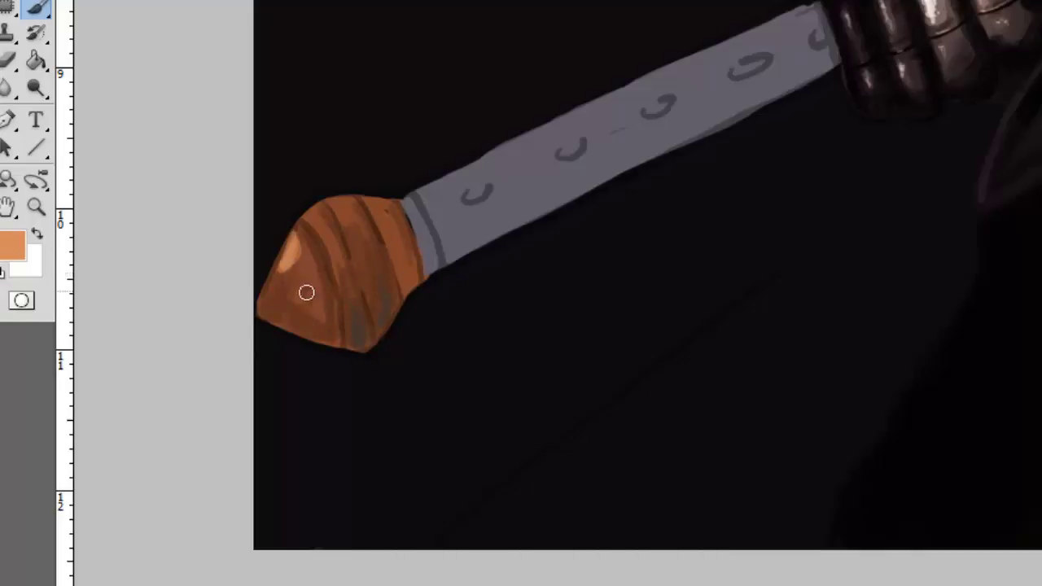
mouse_move(314, 203)
left_mouse_down()
mouse_move(340, 271)
mouse_move(372, 267)
mouse_move(358, 207)
mouse_move(403, 277)
left_mouse_up()
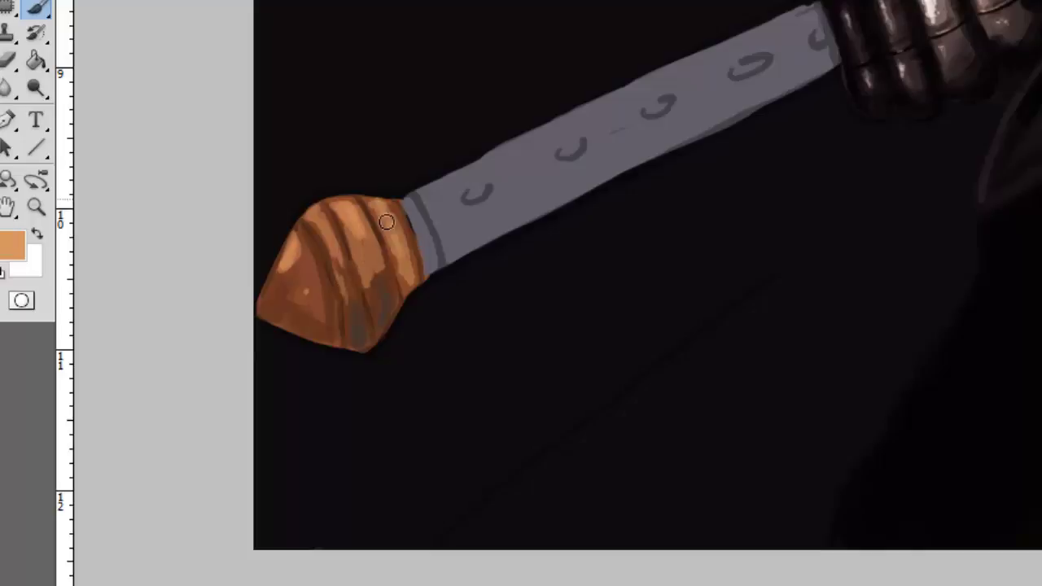
left_click_drag(362, 219, 391, 244)
left_click_drag(325, 211, 293, 257)
left_click_drag(366, 200, 346, 242)
left_click_drag(382, 207, 400, 256)
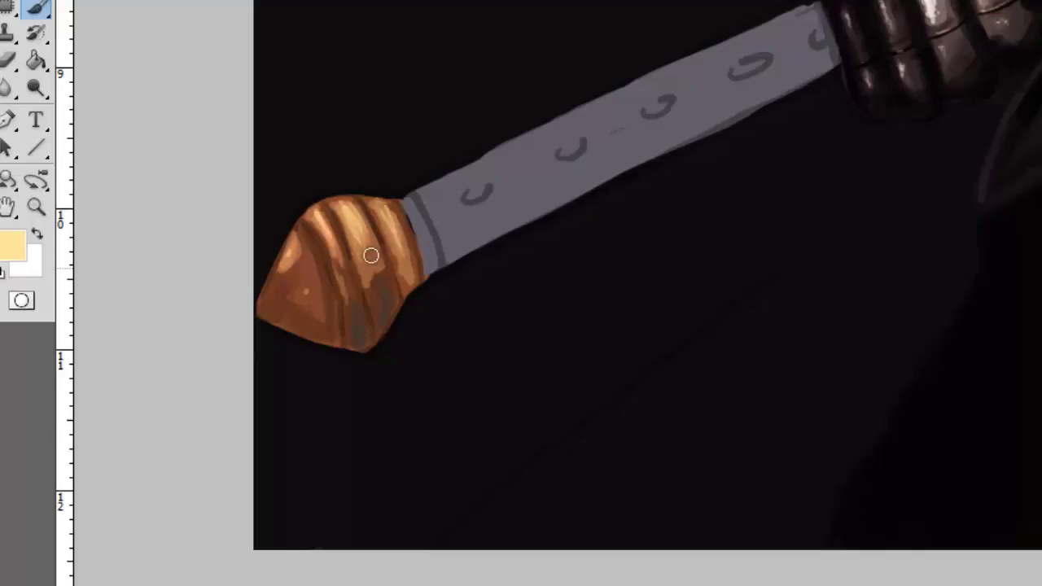
Step: Shade the pommel's edges and paint dark stripes across it in black
key("d")
mouse_move(302, 220)
left_mouse_down()
mouse_move(260, 290)
mouse_move(283, 327)
mouse_move(366, 348)
left_mouse_up()
left_click_drag(335, 223, 334, 345)
left_click_drag(313, 204, 336, 269)
left_click_drag(371, 201, 399, 257)
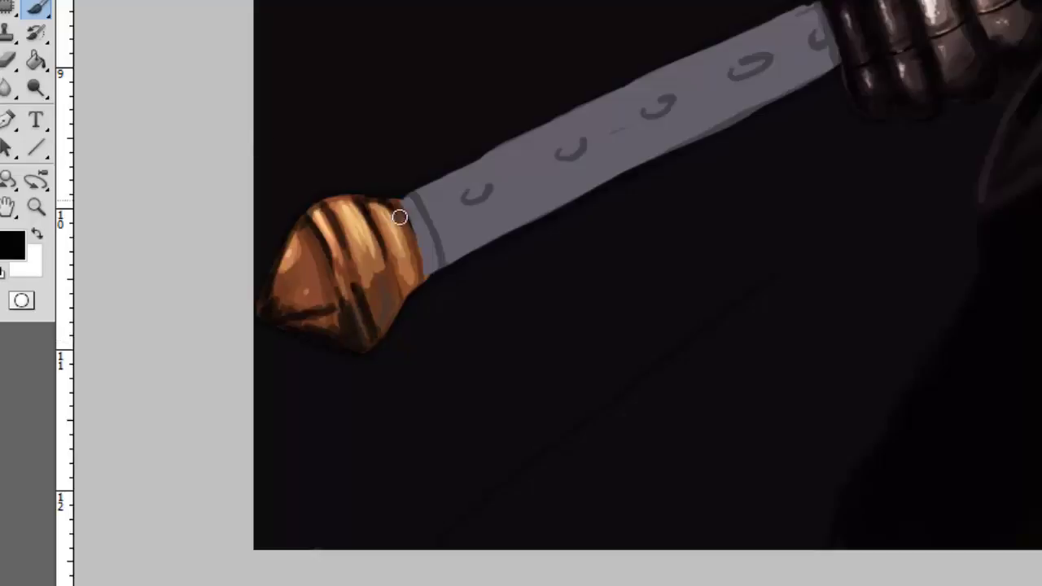
mouse_move(398, 216)
left_mouse_down()
mouse_move(411, 277)
mouse_move(399, 298)
left_mouse_up()
left_click_drag(407, 261, 379, 342)
left_click_drag(342, 204, 353, 334)
left_click_drag(359, 293, 323, 323)
left_click_drag(390, 207, 375, 342)
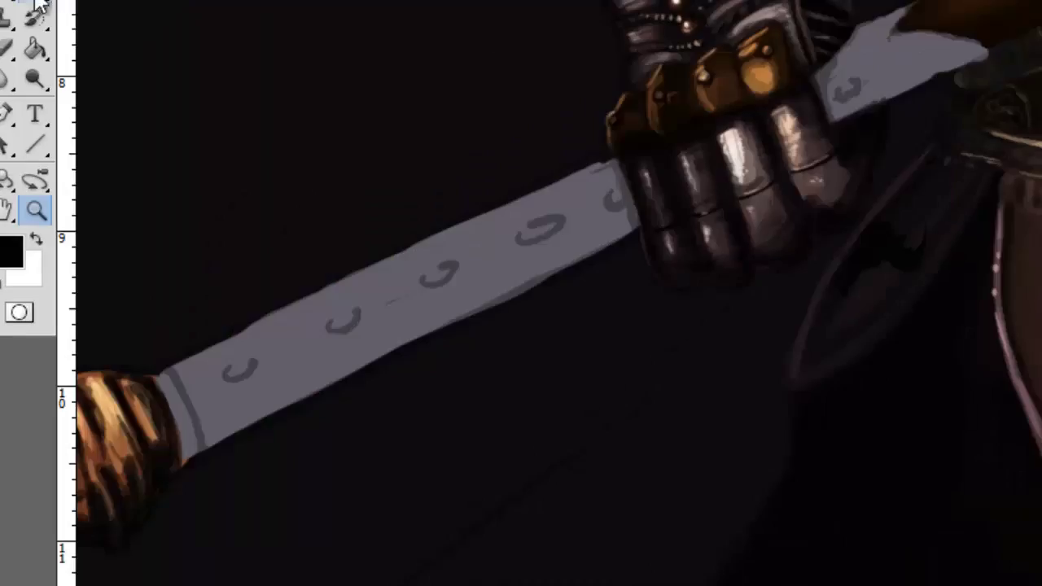
Step: Shade the lower axe shaft with grey brush strokes along its length
left_click(39, 4)
left_click(209, 364, "alt")
right_click(464, 309)
key("Return")
left_click_drag(602, 192, 310, 344)
left_click_drag(489, 244, 225, 382)
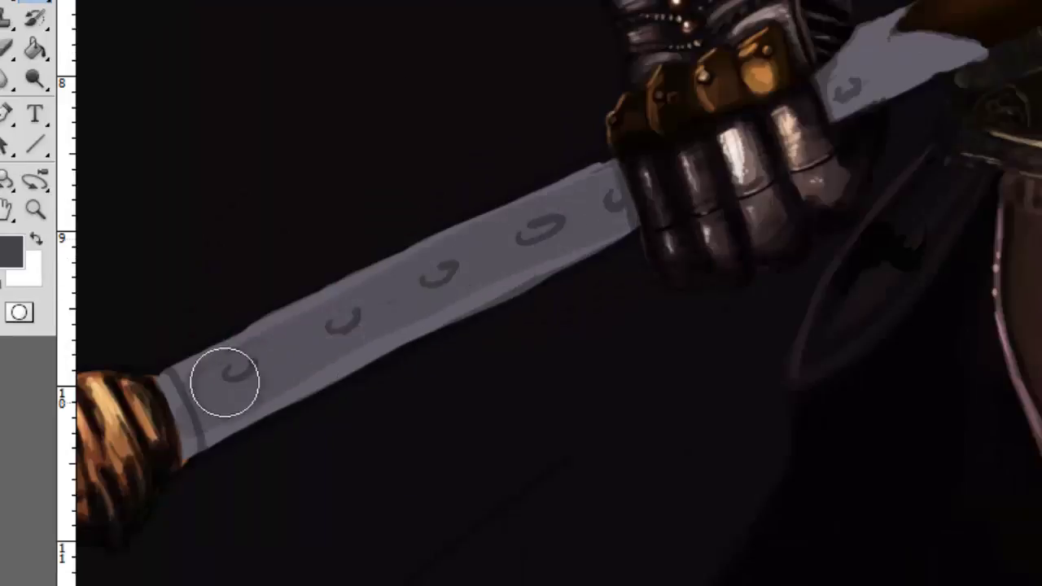
left_click_drag(618, 195, 209, 400)
right_click(444, 311)
left_click_drag(521, 368, 508, 367)
key("Return")
left_click_drag(268, 329, 517, 235)
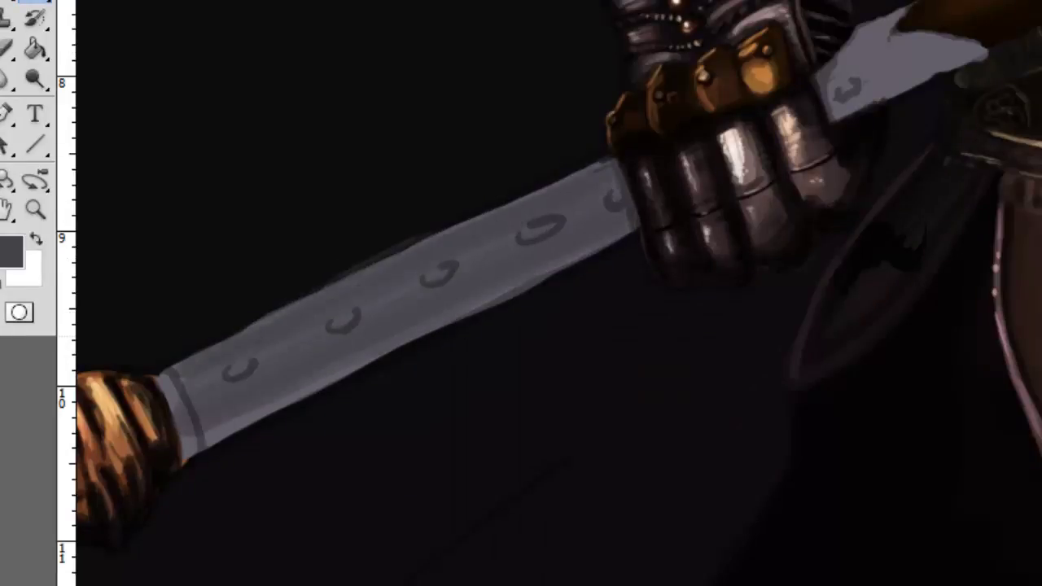
mouse_move(456, 269)
left_mouse_down()
mouse_move(196, 383)
mouse_move(181, 455)
left_mouse_up()
Step: Paint black edges along the shaft's upper and lower sides and its base by the ring
left_click(663, 171, "alt")
right_click(211, 251)
key("Return")
left_click_drag(177, 391, 193, 460)
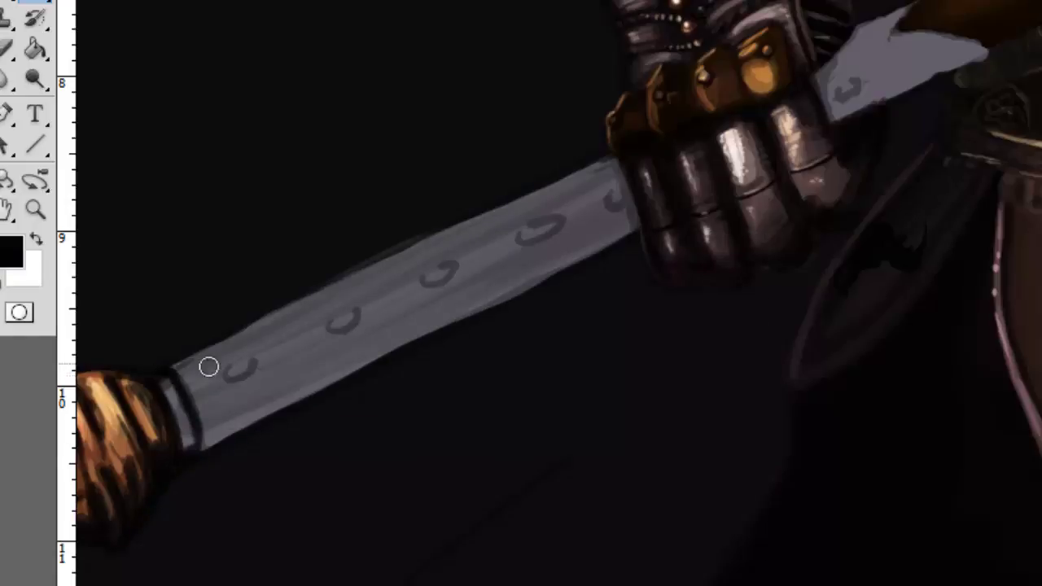
left_click_drag(209, 367, 604, 166)
key("e")
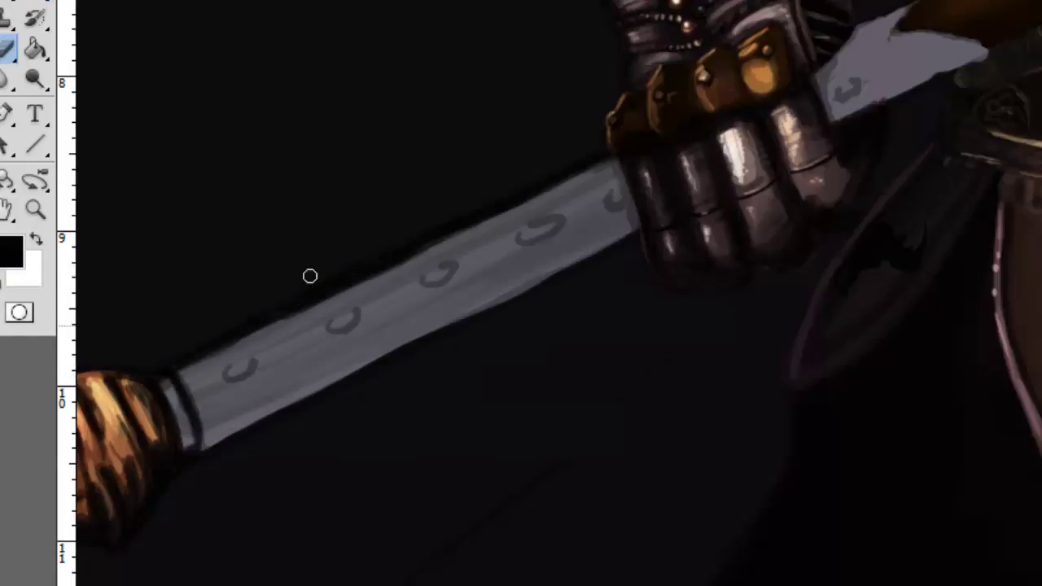
key("b")
right_click(501, 350)
key("Return")
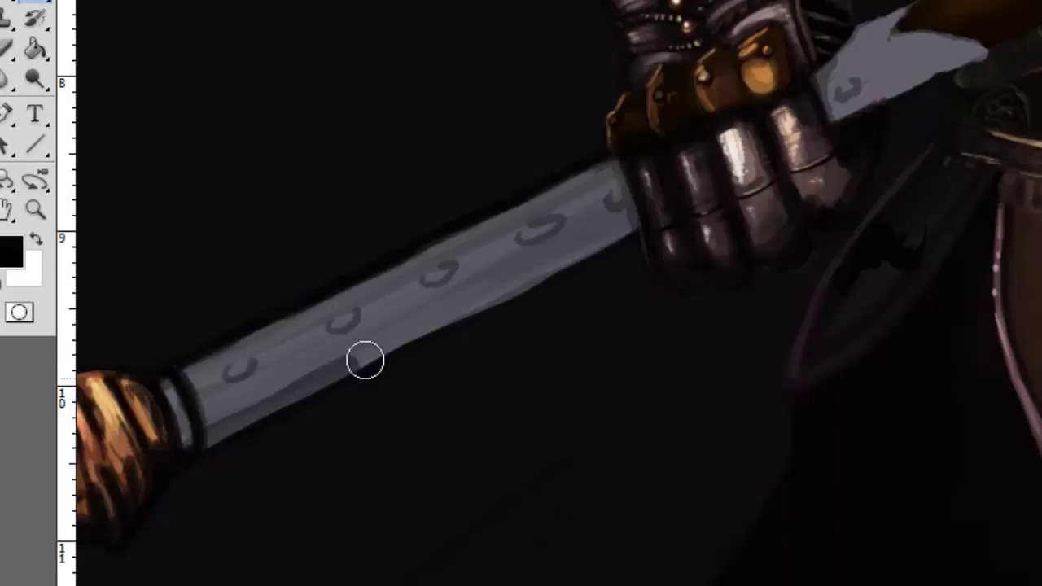
key("bracketleft")
key("bracketleft")
left_click_drag(293, 400, 630, 231)
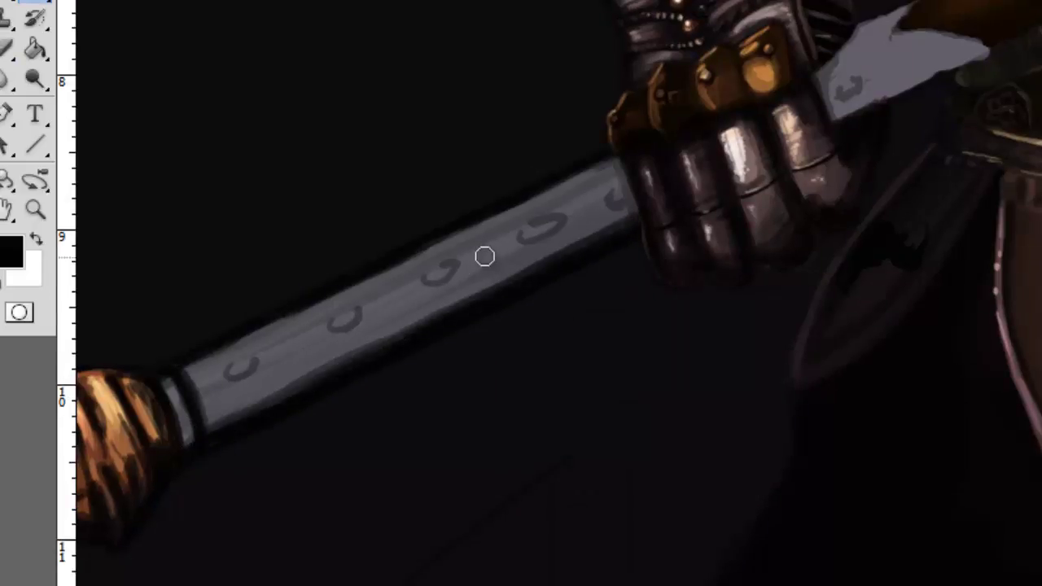
left_click_drag(200, 373, 196, 430)
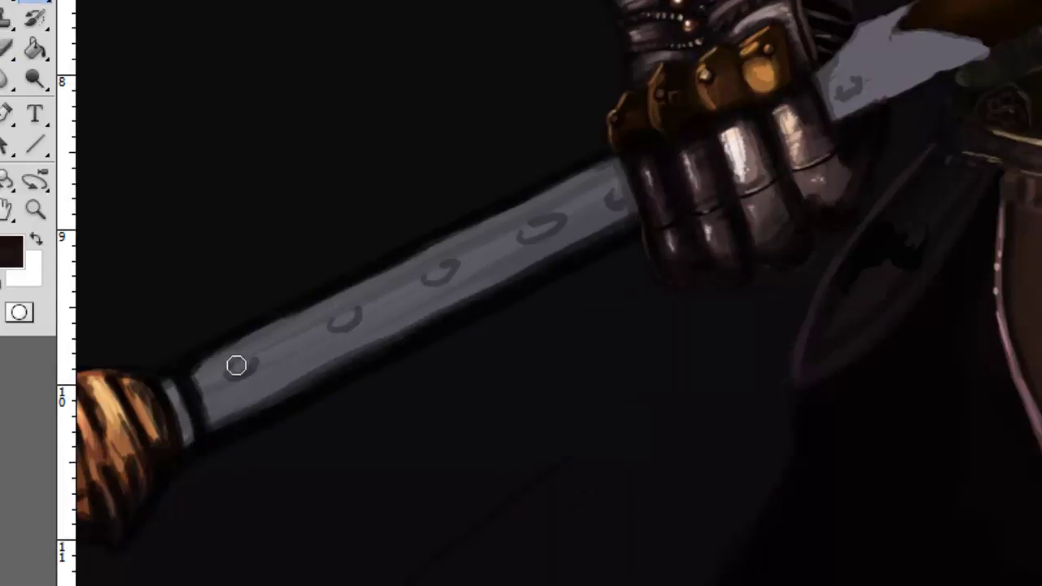
Step: Paint four dark rivet holes along the shaft and rim them with white highlights
left_click(345, 317)
left_click(440, 272)
left_click(539, 228)
left_click(619, 194)
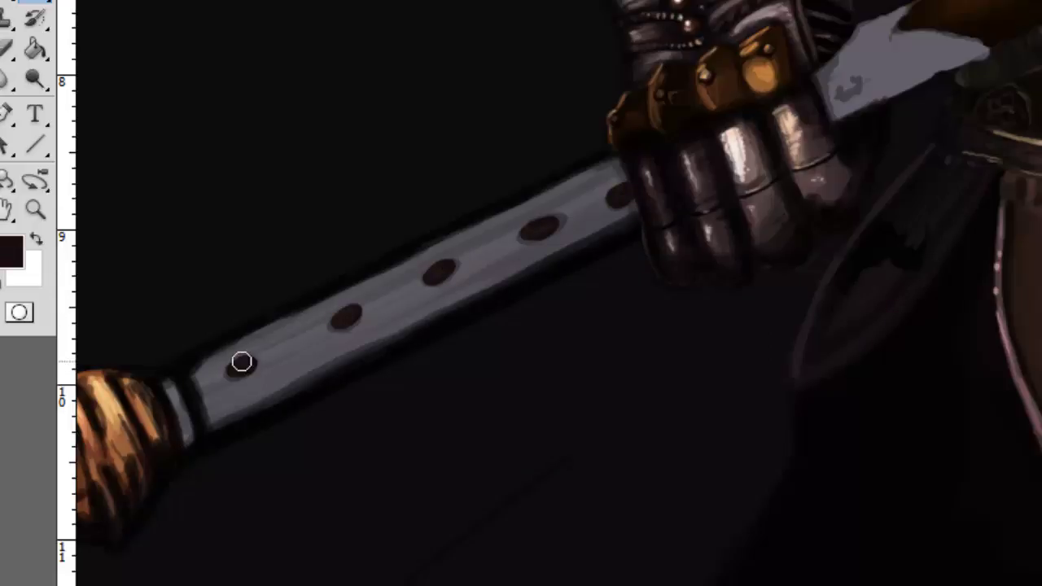
key("d")
key("x")
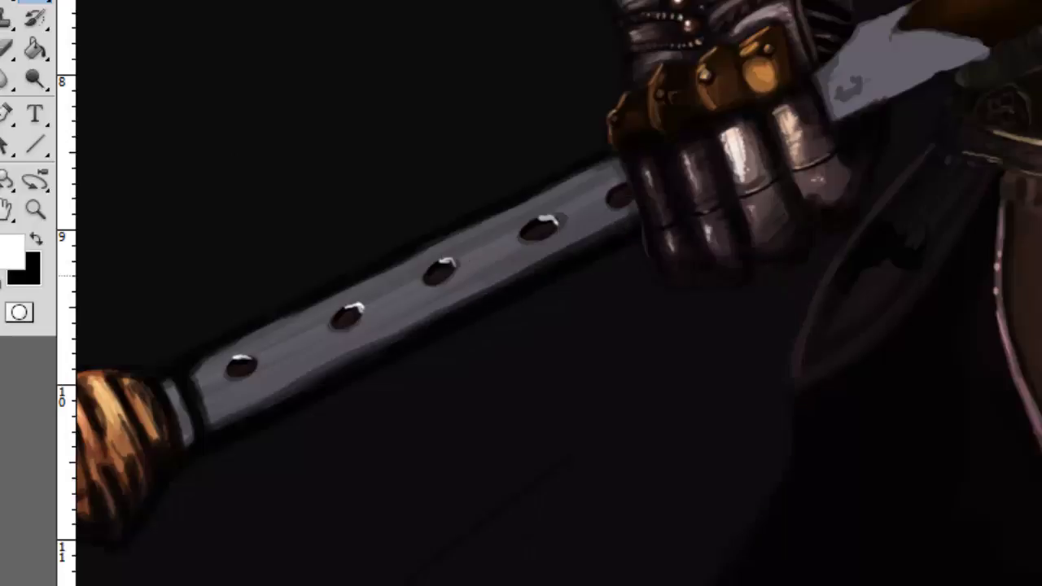
left_click_drag(465, 268, 302, 350)
Step: Streak faint white highlights along the shaft
key("x")
right_click(537, 281)
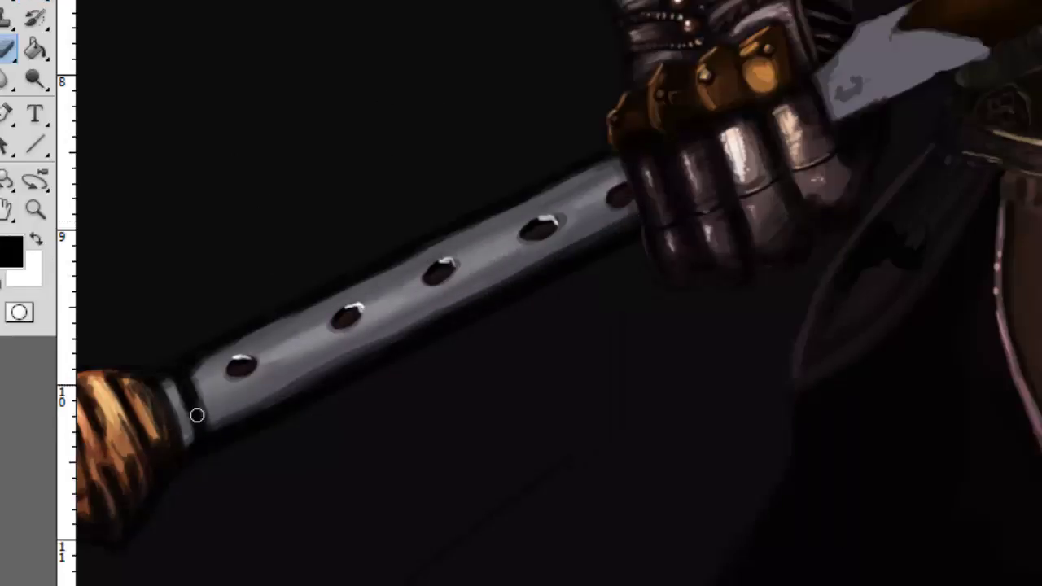
key("Escape")
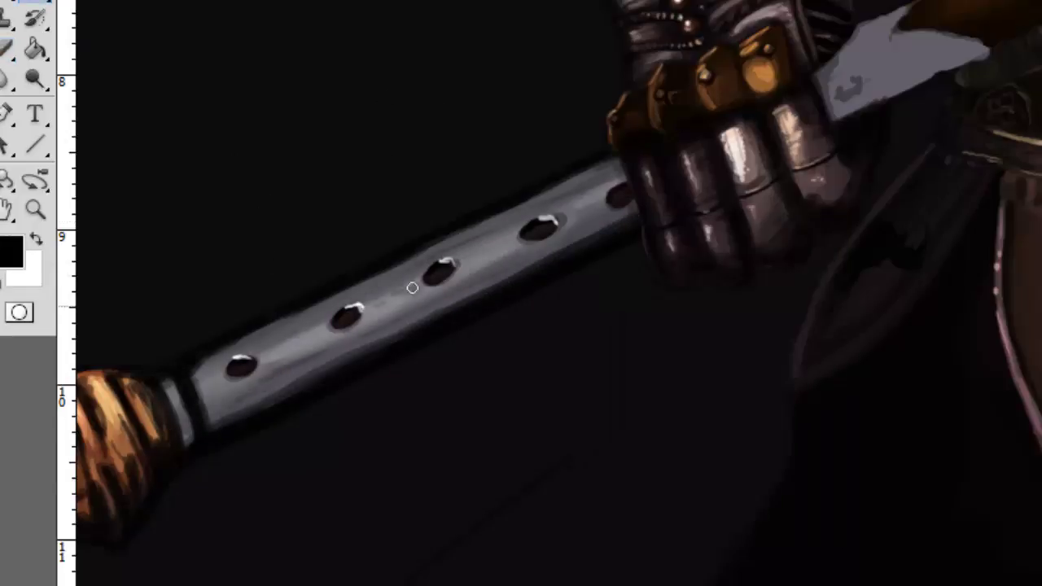
key("x")
right_click(261, 367)
key("Escape")
left_click_drag(168, 377, 447, 223)
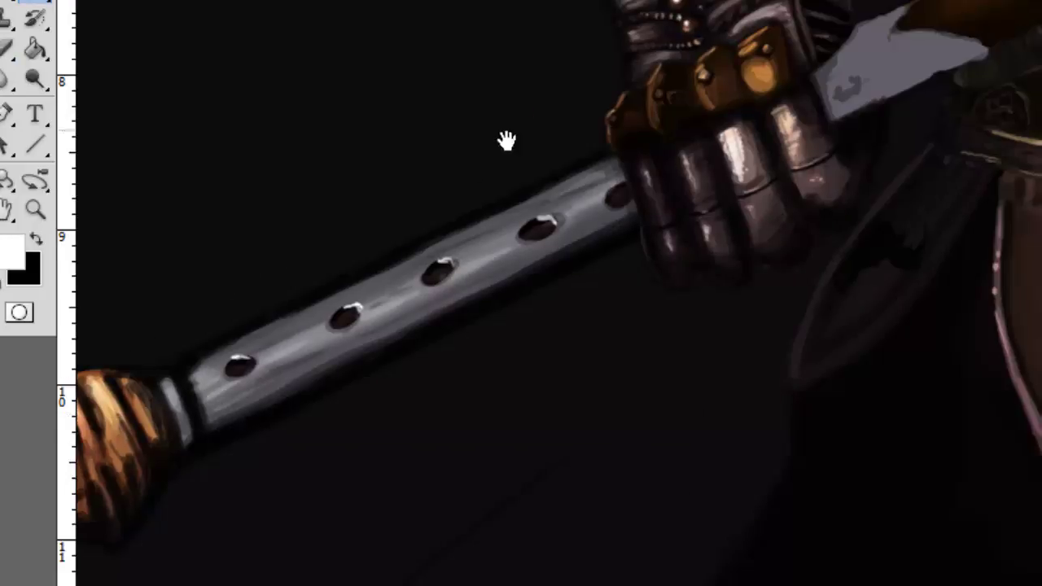
Step: Brighten the shaft near the gauntlet with near-white strokes
left_click_drag(506, 140, 108, 193)
left_click(521, 82, "alt")
right_click(498, 113)
key("Escape")
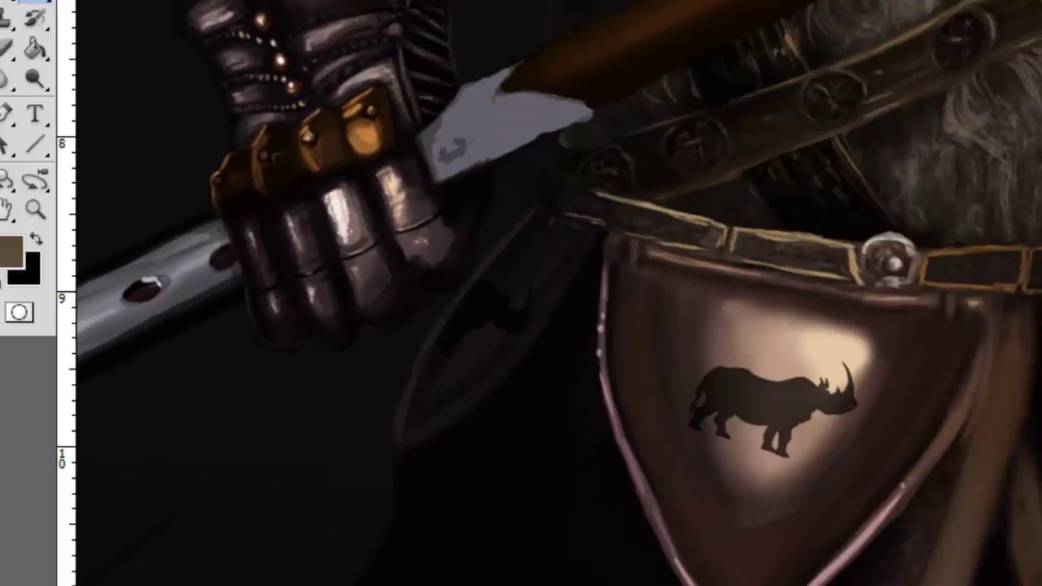
left_click(488, 114, "alt")
mouse_move(521, 106)
left_mouse_down()
mouse_move(407, 135)
mouse_move(510, 93)
left_mouse_up()
Step: Darken the shaft's right end in black and dab a small near-white highlight
left_click_drag(176, 316, 313, 259)
left_click(314, 257, "alt")
left_click_drag(658, 7, 724, 69)
left_click(602, 65, "alt")
left_click(591, 90)
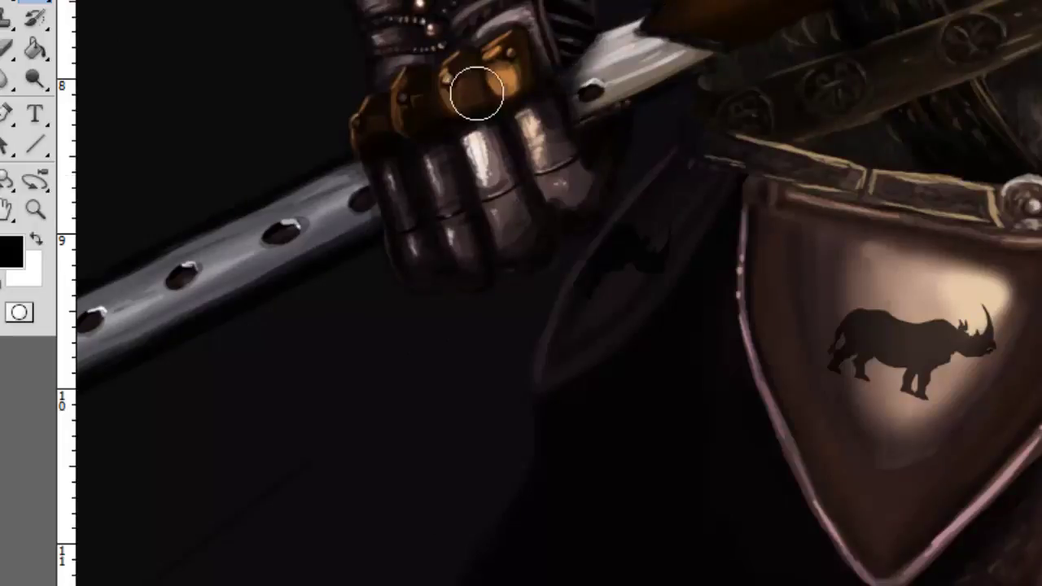
left_click_drag(654, 147, 660, 163)
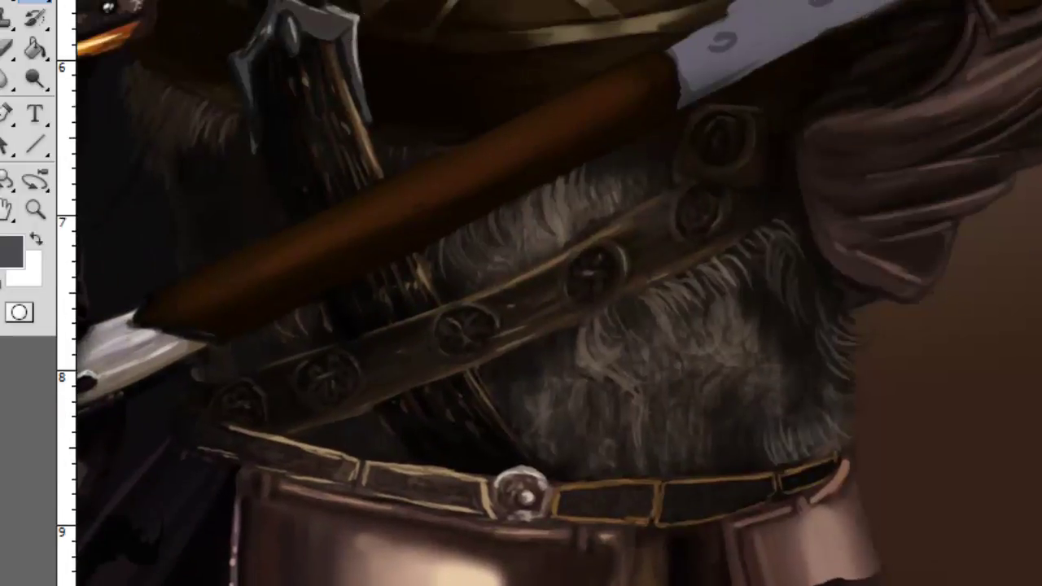
Step: Reduce the brush size to 131 px
right_click(493, 175)
scroll(658, 453, "down", 5)
left_click_drag(705, 226, 663, 226)
key("Return")
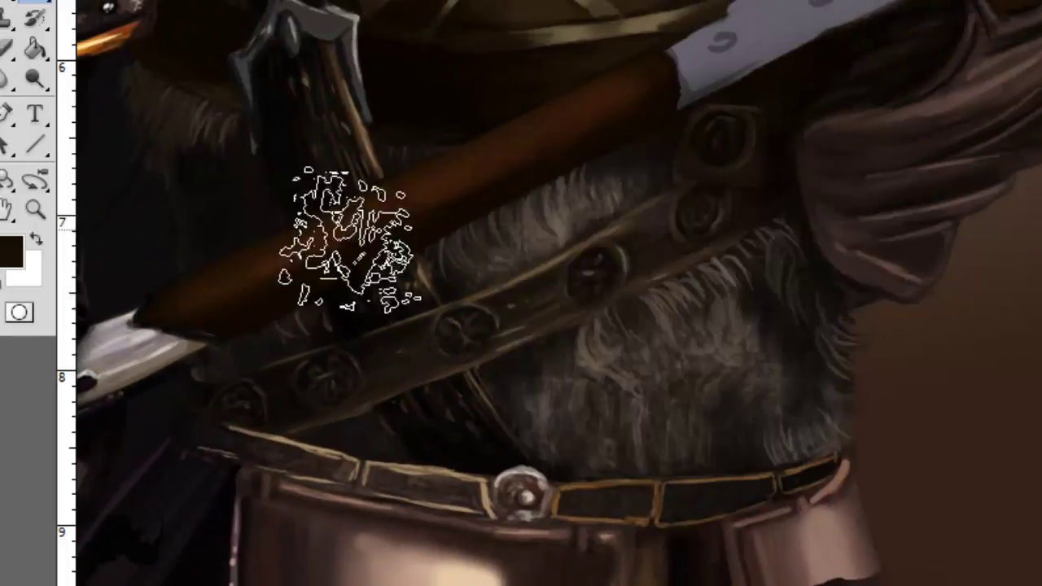
left_click(6, 48)
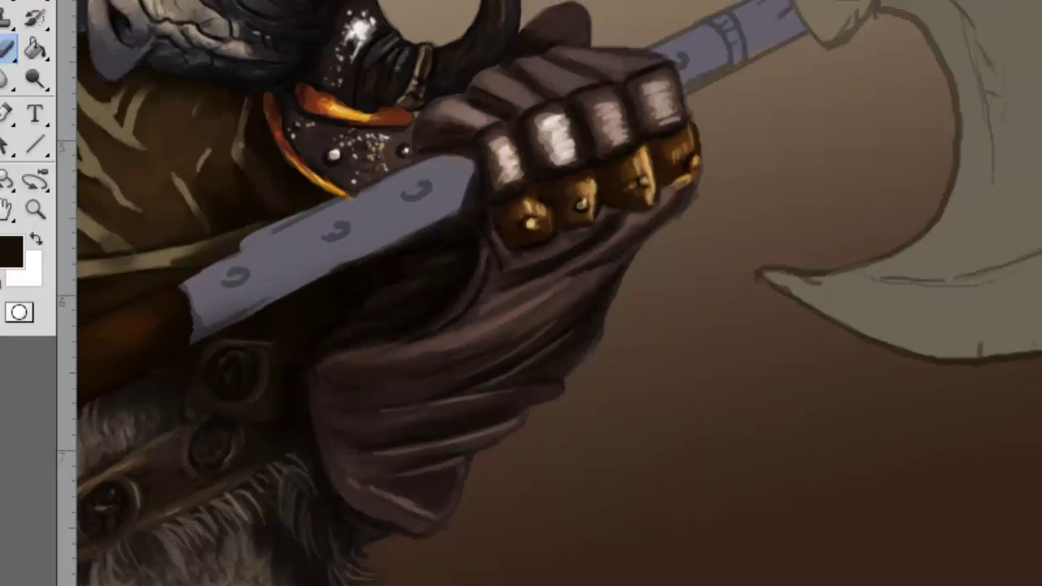
Step: With a 17 px brush, paint a light grey lower edge and dark shading beneath the metal strap
right_click(465, 163)
right_click(609, 122)
left_click_drag(776, 172, 654, 172)
key("Return")
left_click_drag(337, 275, 487, 226)
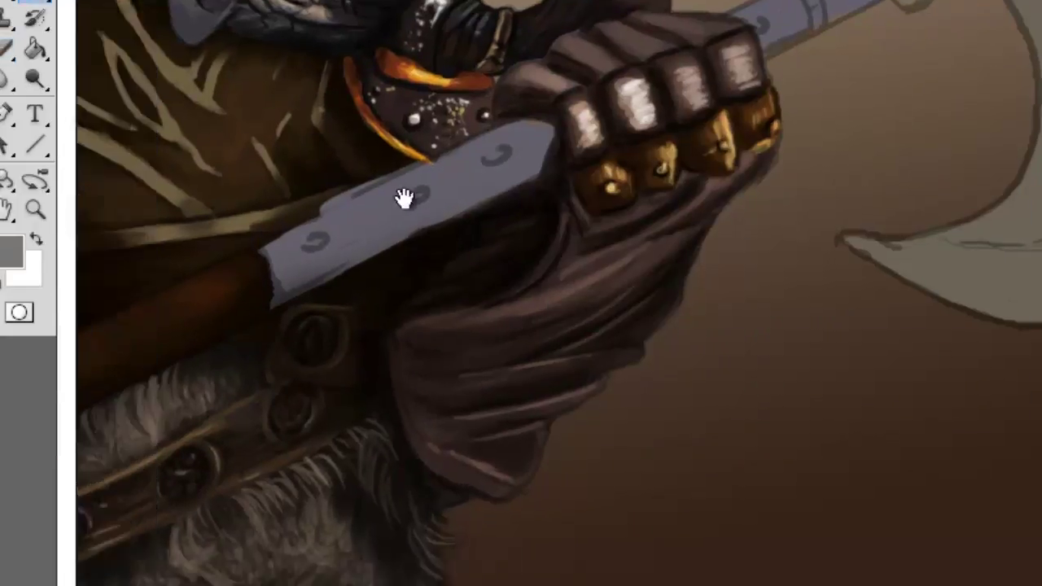
left_click_drag(421, 231, 594, 129)
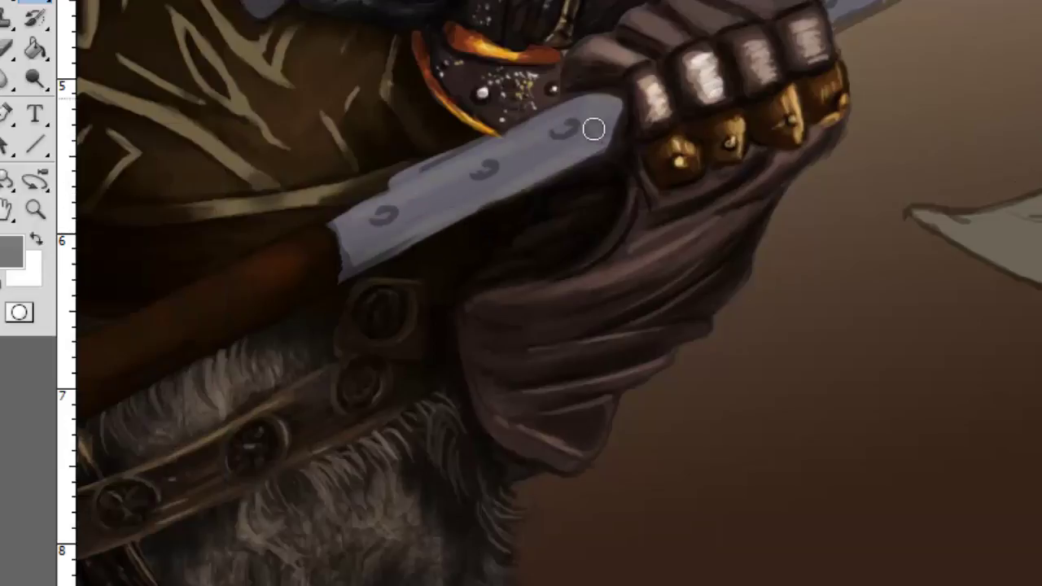
left_click_drag(456, 189, 599, 126)
left_click_drag(398, 241, 603, 143)
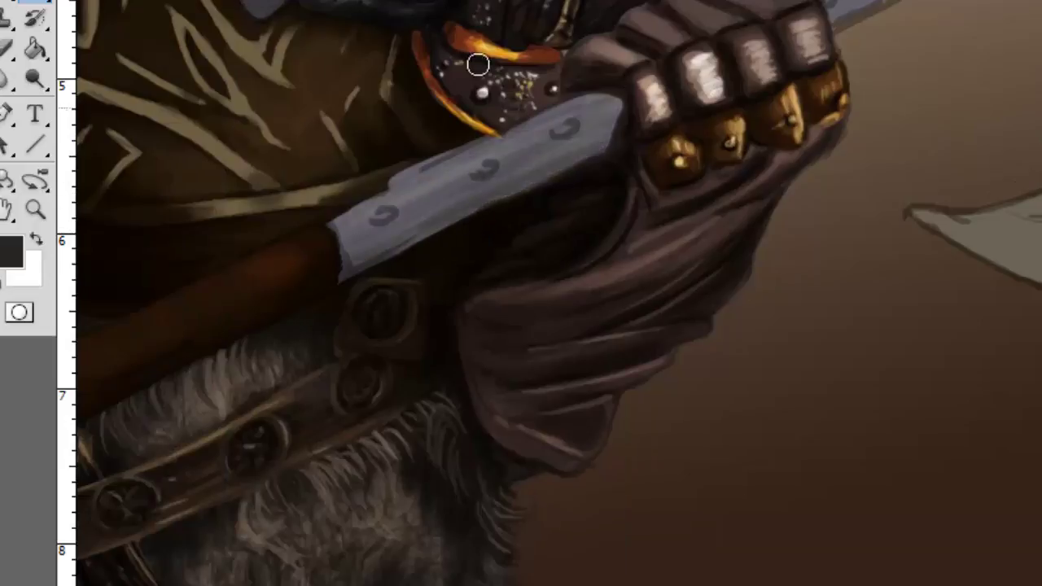
Step: Repaint the metal strap darker along its length and underside in black
key("x")
right_click(621, 193)
left_click_drag(652, 279, 679, 279)
key("Escape")
key("x")
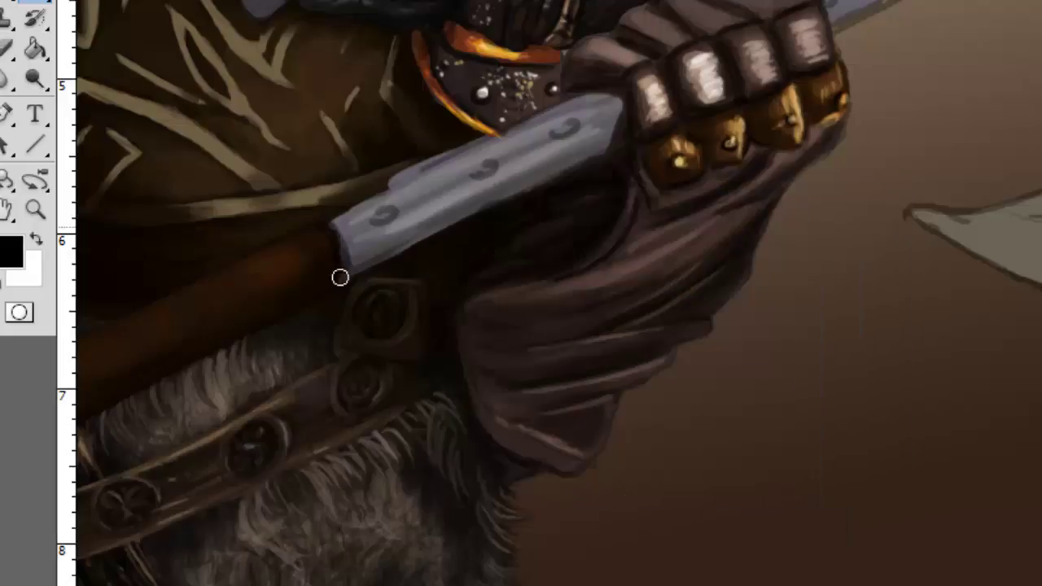
left_click_drag(358, 207, 586, 93)
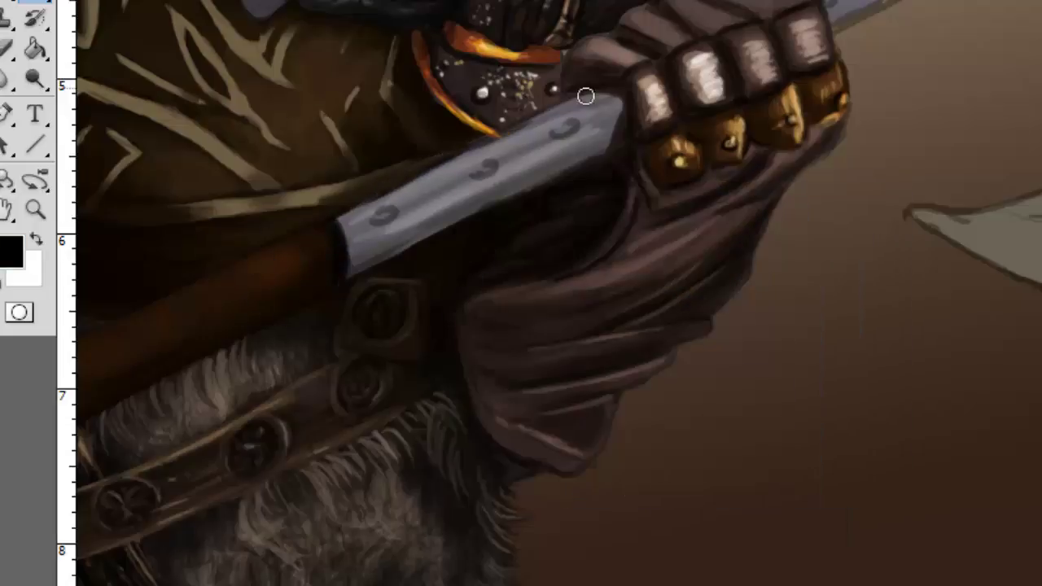
mouse_move(350, 268)
left_mouse_down()
mouse_move(602, 143)
mouse_move(511, 193)
left_mouse_up()
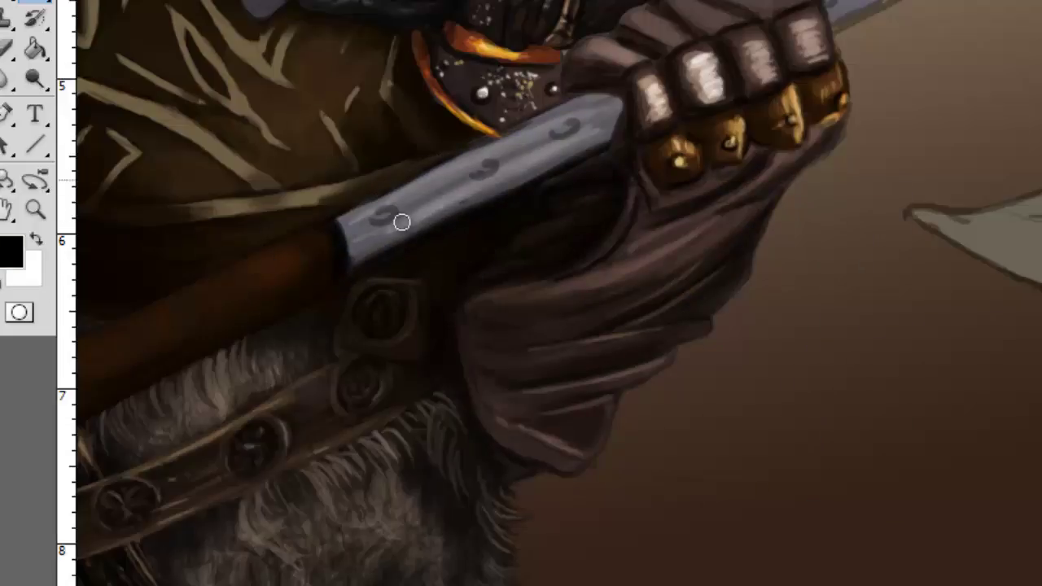
left_click_drag(348, 270, 594, 148)
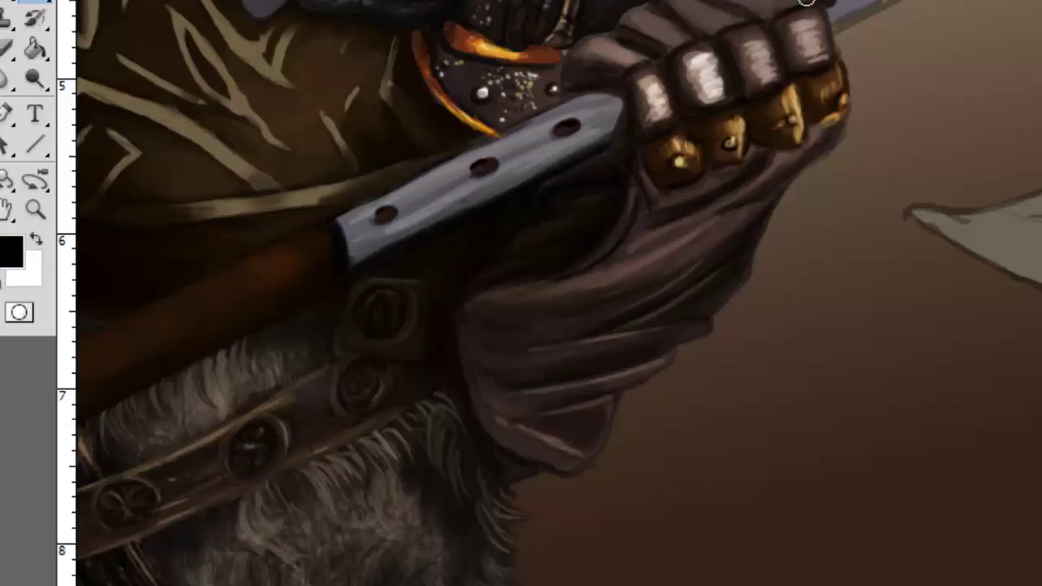
Step: Dab a white highlight on a rivet, then pan toward the axe head
key("x")
left_click(385, 210)
left_click(865, 27, "alt")
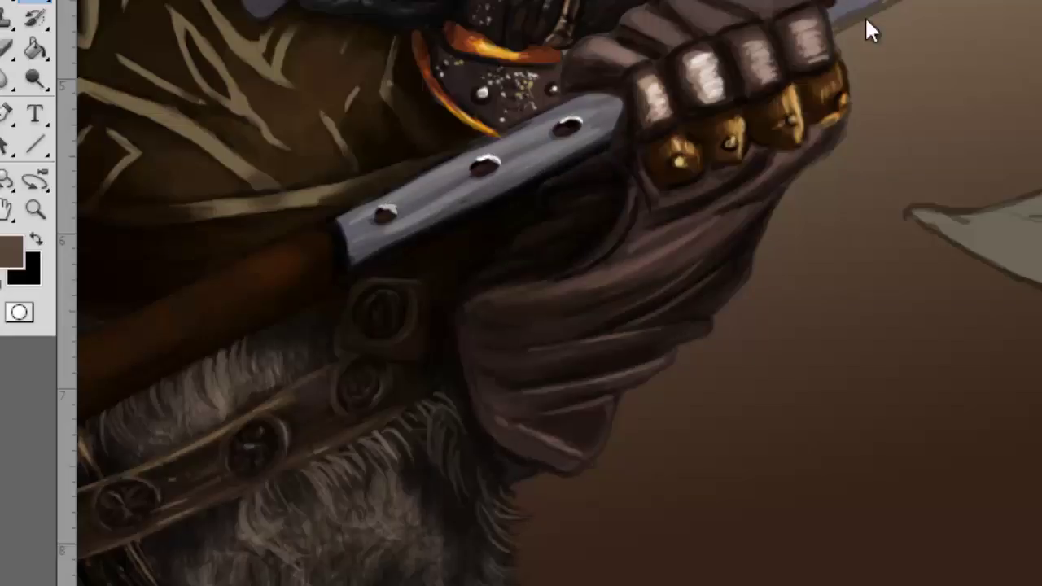
left_click_drag(866, 28, 726, 86)
left_click_drag(795, 40, 681, 125)
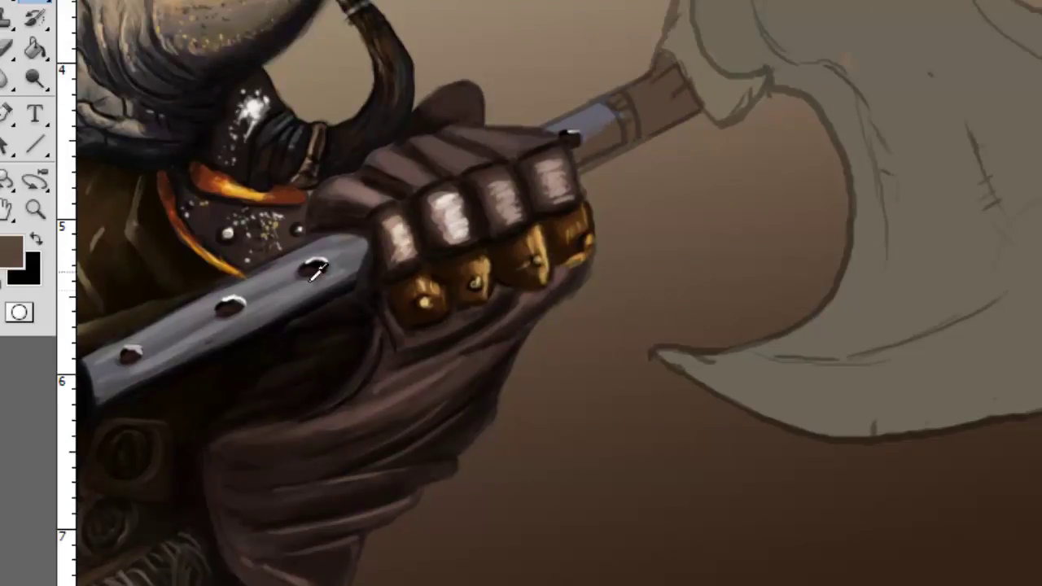
Step: Bring the top of the shaft and the axe head into view with the black brush ready
key("x")
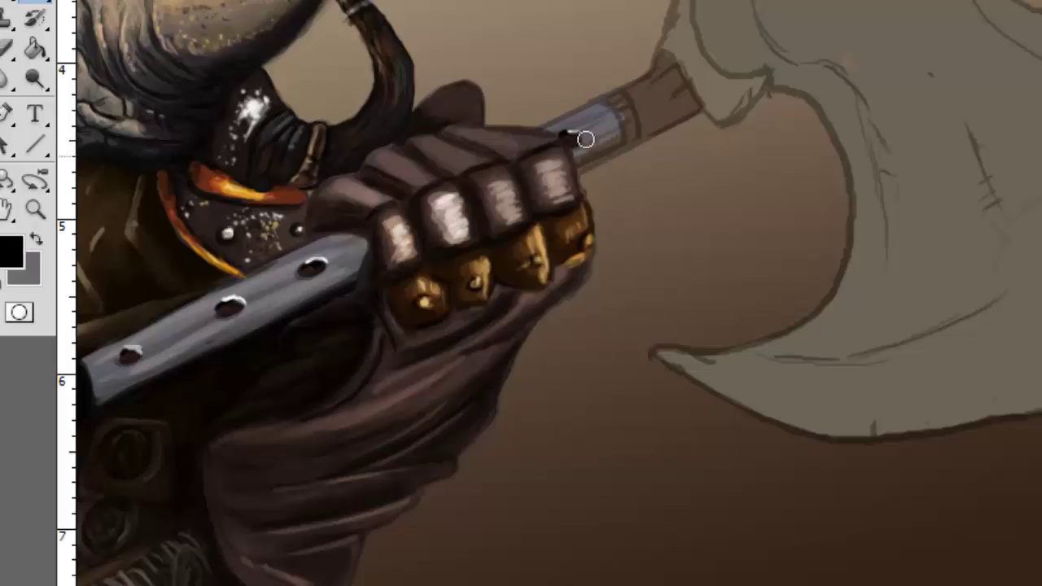
key("b")
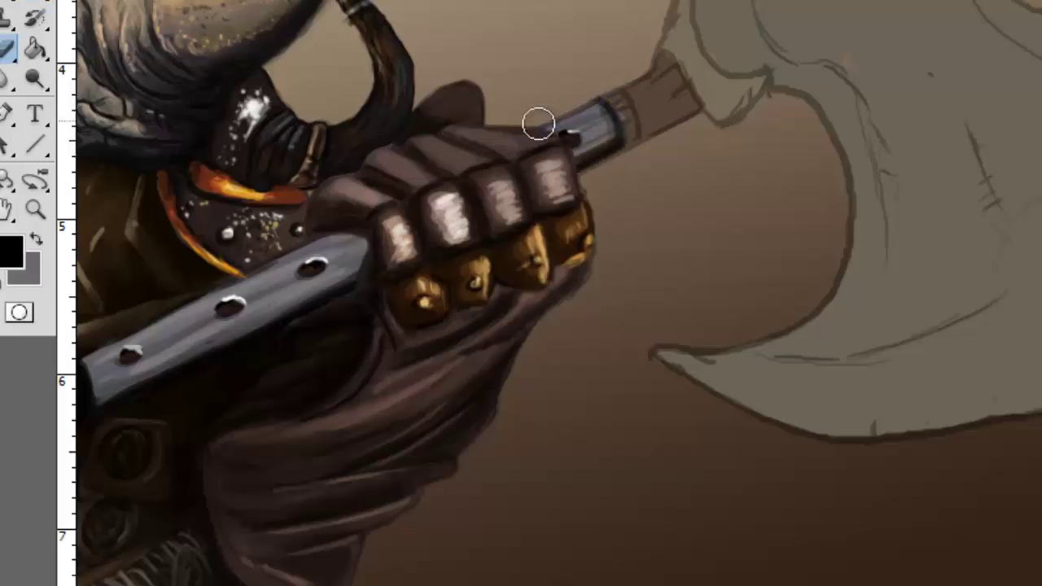
left_click_drag(294, 126, 363, 90)
right_click(414, 193)
key("Escape")
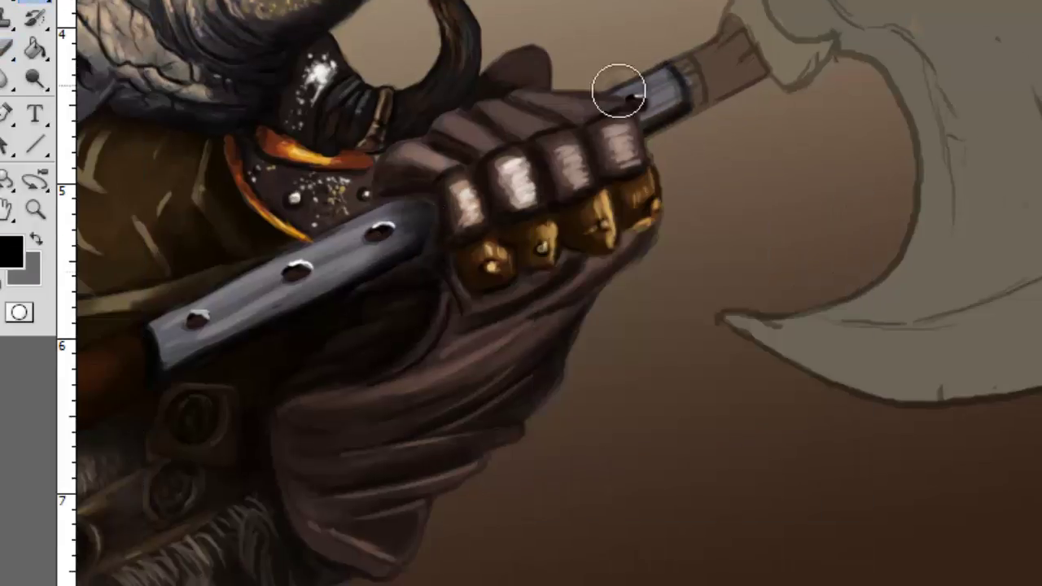
left_click_drag(415, 212, 651, 132)
left_click_drag(449, 226, 448, 456)
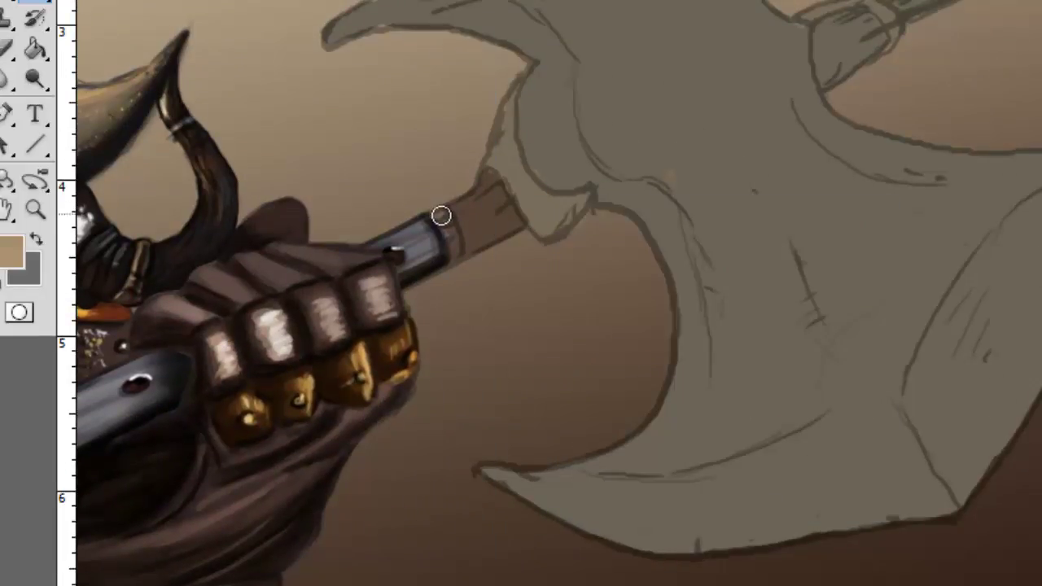
Step: Sample a darker brown and paint dark wood on the shaft's top end
left_click(452, 241, "alt")
right_click(452, 241)
key("Escape")
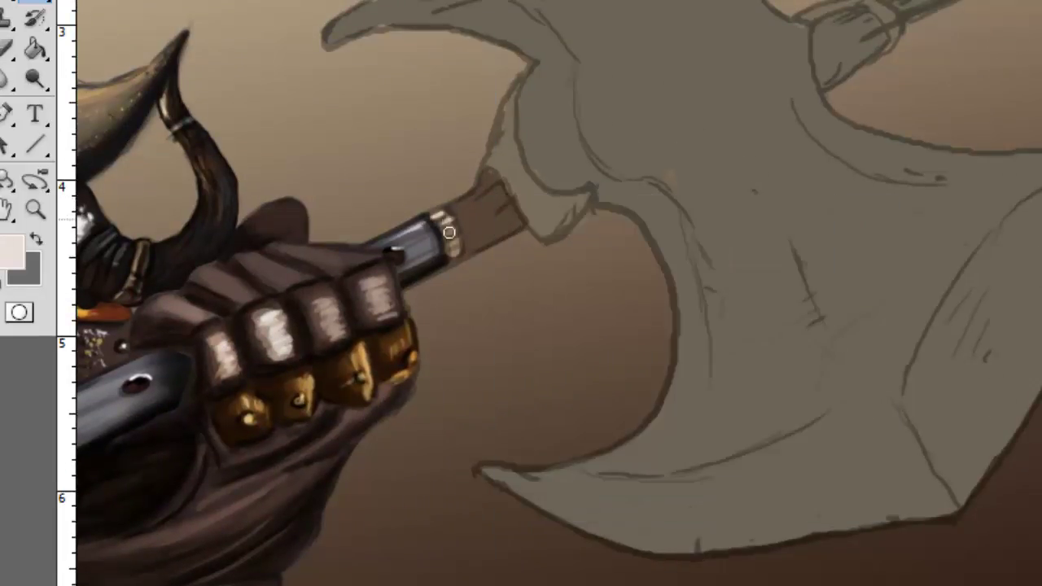
left_click(541, 173, "alt")
left_click(488, 187, "alt")
mouse_move(489, 187)
left_mouse_down()
mouse_move(507, 196)
mouse_move(529, 236)
left_mouse_up()
right_click(539, 171)
key("Escape")
Step: Reset the colours to default and zoom out to review the whole figure
key("d")
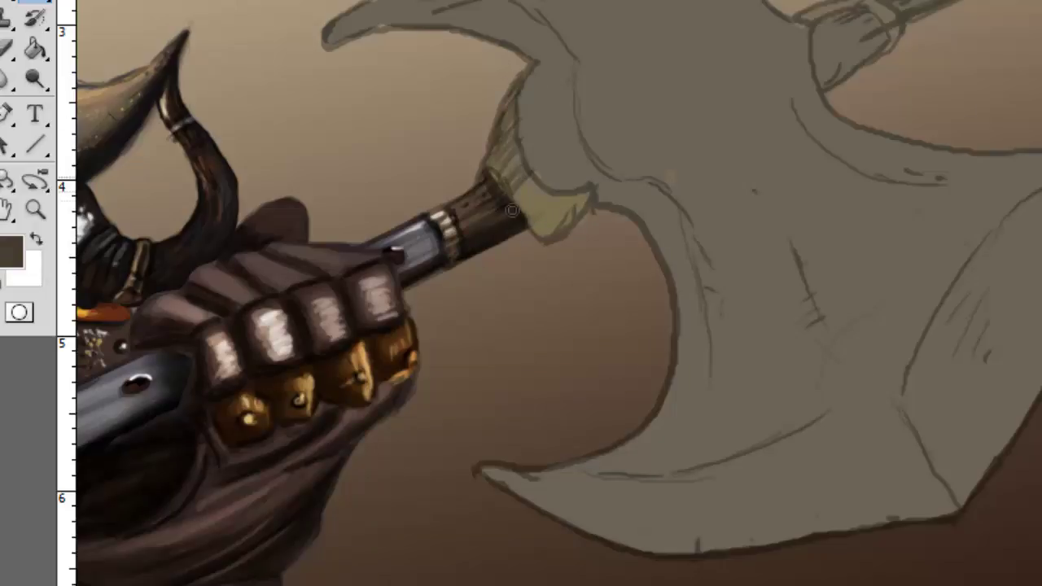
key("b")
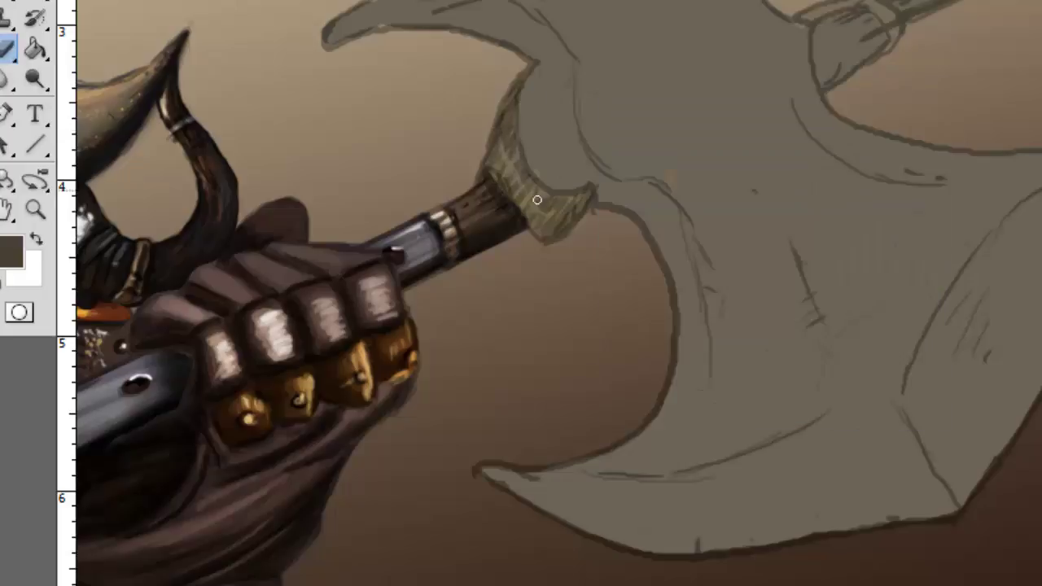
key("ctrl+minus")
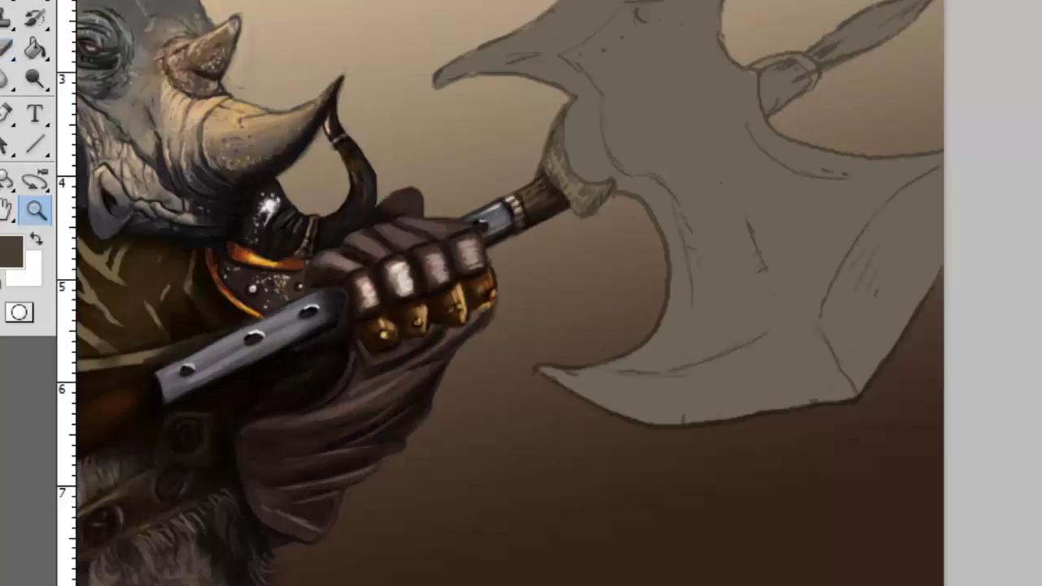
key("ctrl+plus")
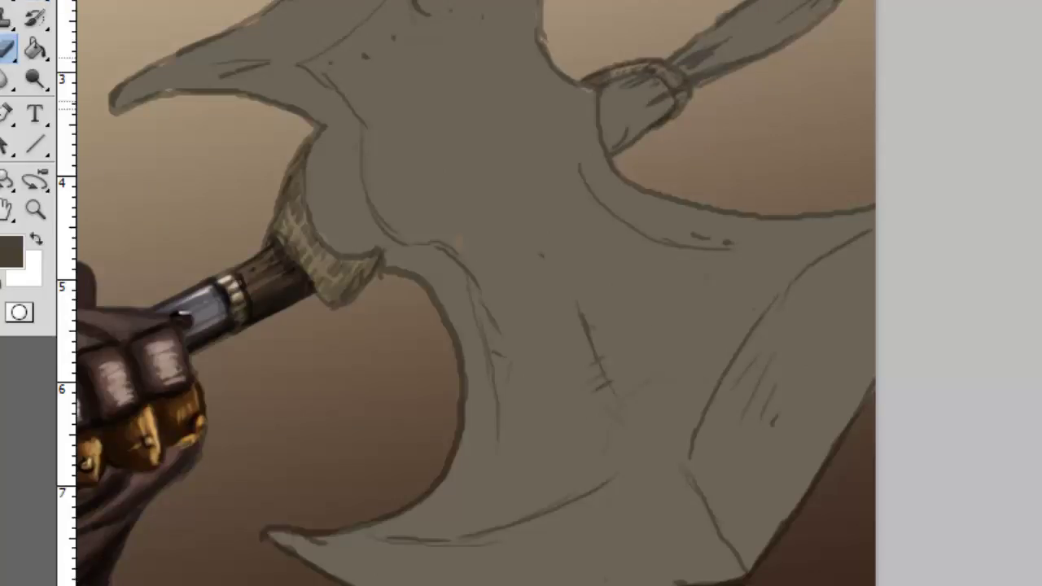
key("ctrl+minus")
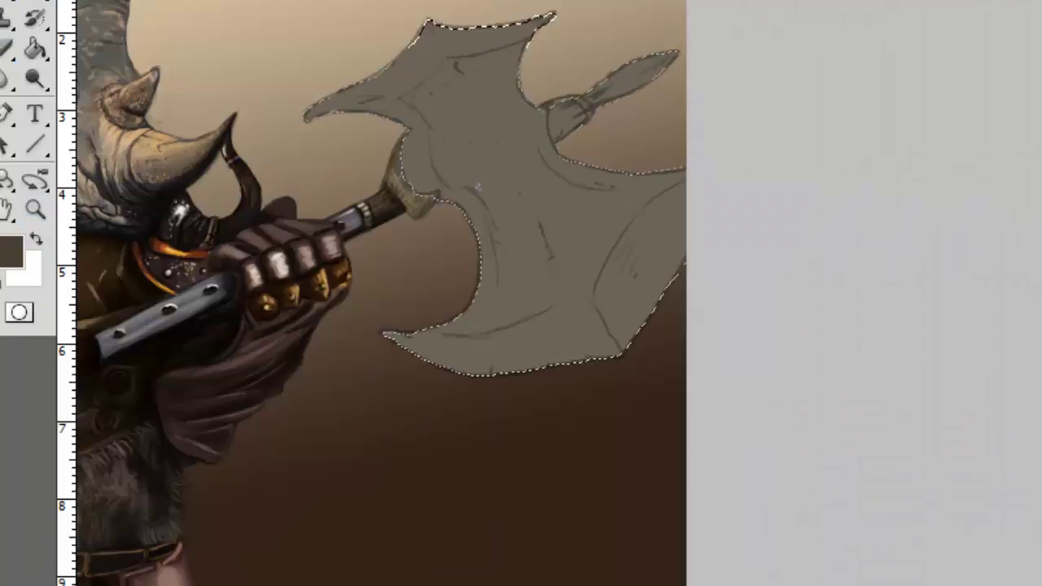
Step: Load the axe head's outline as a selection and pick the 256 px speckle brush
left_click(478, 187, "alt")
right_click(478, 187)
left_click(669, 226)
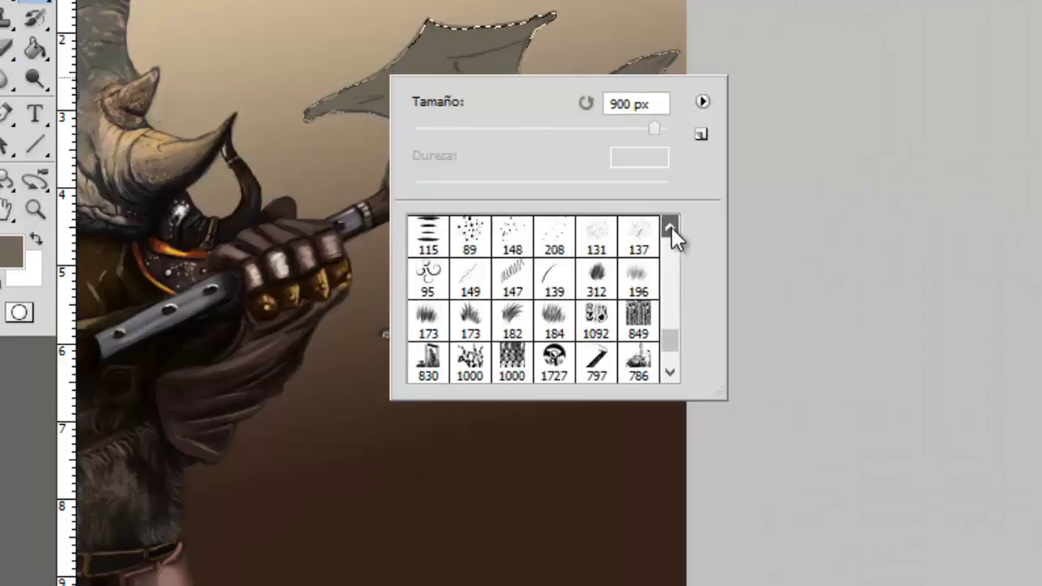
scroll(622, 259, "down", 5)
scroll(623, 259, "down", 1)
left_click(558, 249)
key("Return")
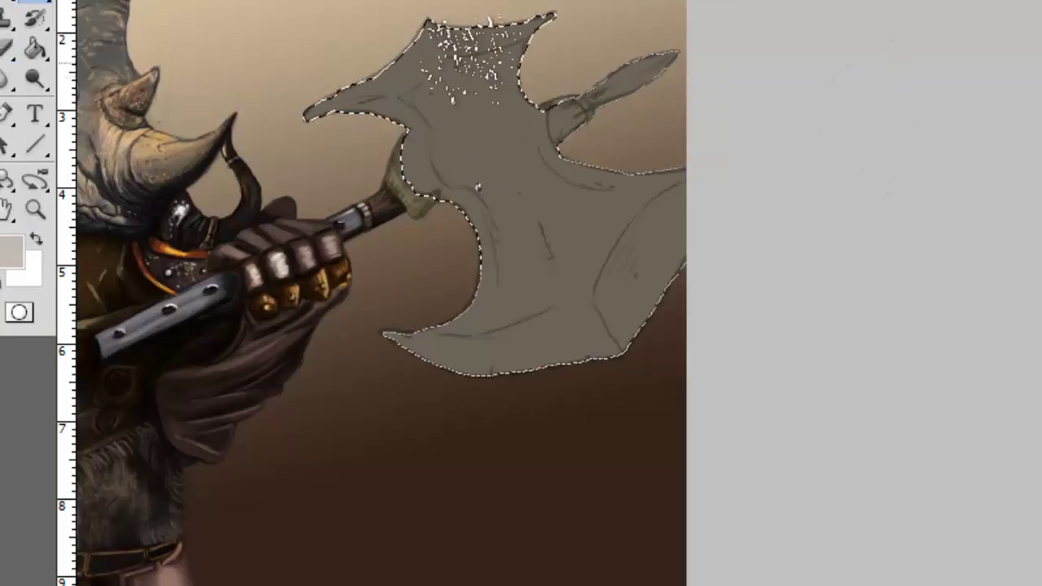
Step: Switch to a large scatter brush and dab light mottled texture over the axe head
right_click(521, 195)
scroll(749, 366, "up", 5)
left_click(640, 360)
scroll(749, 366, "down", 3)
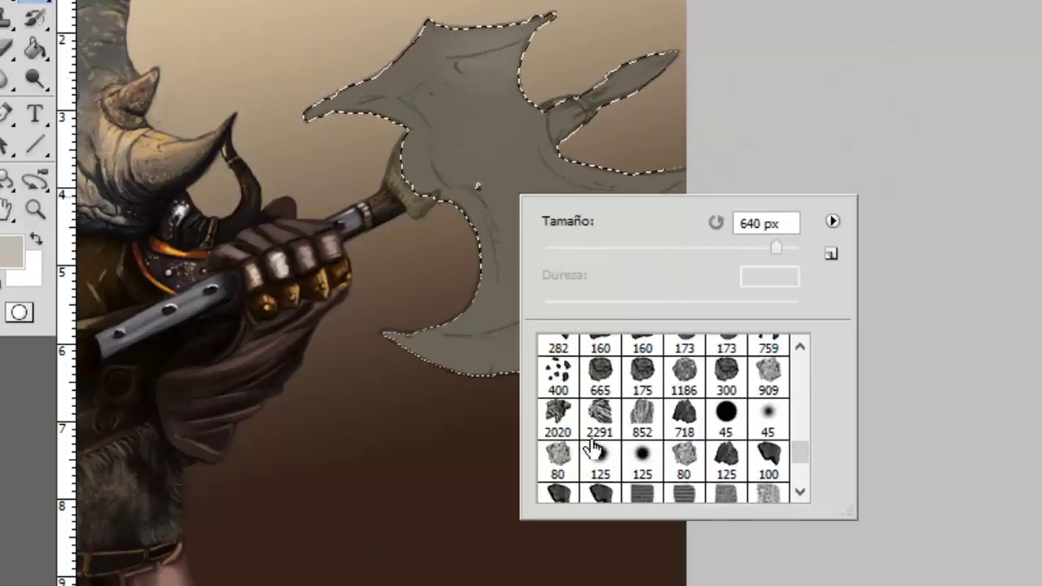
double_click(716, 432)
mouse_move(517, 40)
left_mouse_down()
mouse_move(453, 81)
mouse_move(640, 35)
mouse_move(558, 111)
mouse_move(412, 170)
mouse_move(631, 281)
mouse_move(500, 174)
mouse_move(491, 183)
mouse_move(558, 114)
left_mouse_up()
Step: Shrink the brush and choose the 80 px textured brush
right_click(557, 114)
left_click_drag(635, 105, 570, 105)
key("Return")
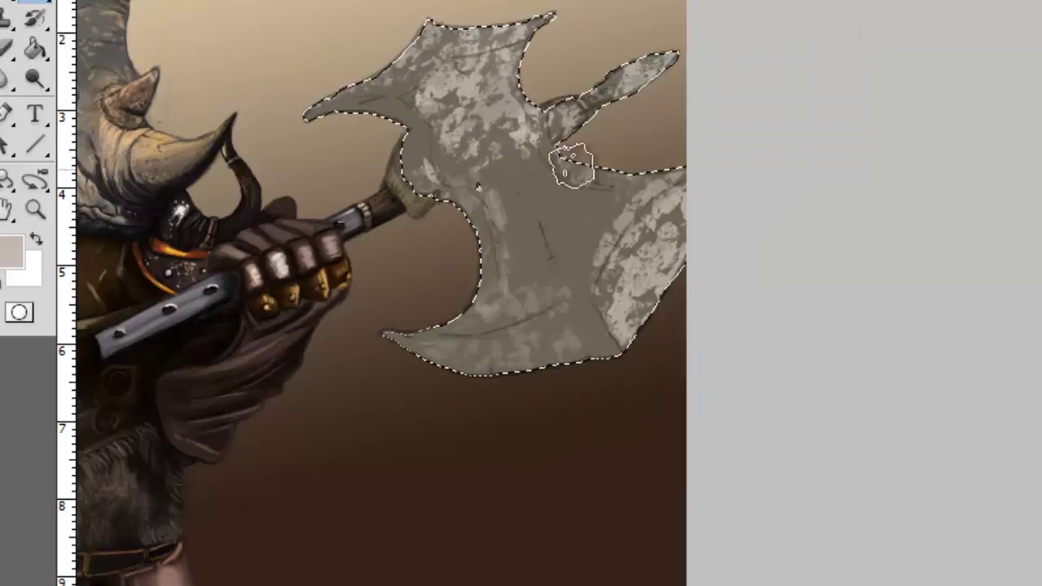
right_click(480, 78)
left_click(509, 293)
scroll(619, 309, "up", 2)
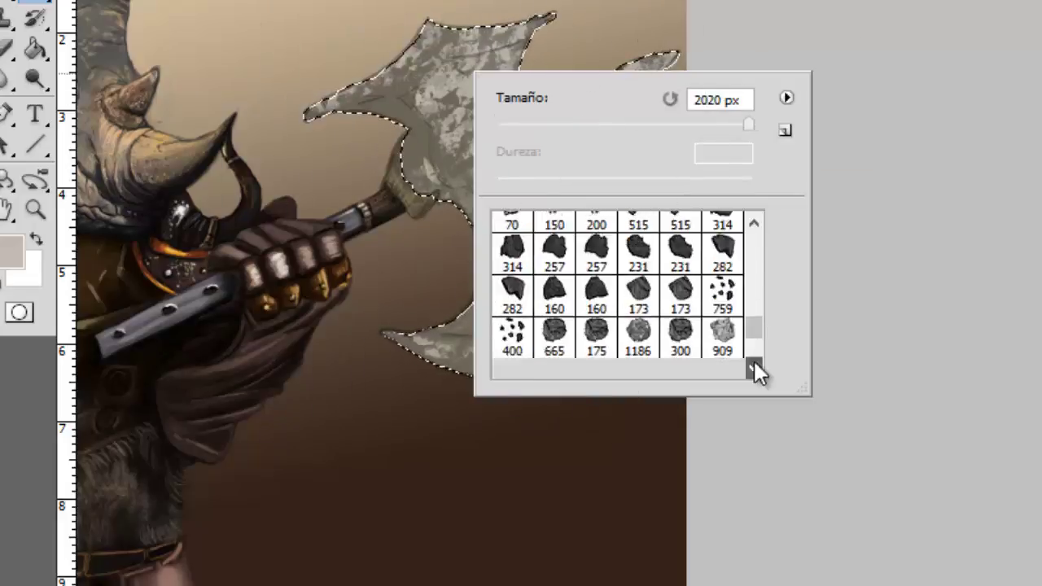
scroll(753, 361, "down", 2)
left_click(512, 334)
key("Return")
Step: Add lighter textured patches on the blade and smooth its right side to darker grey
right_click(446, 143)
key("Return")
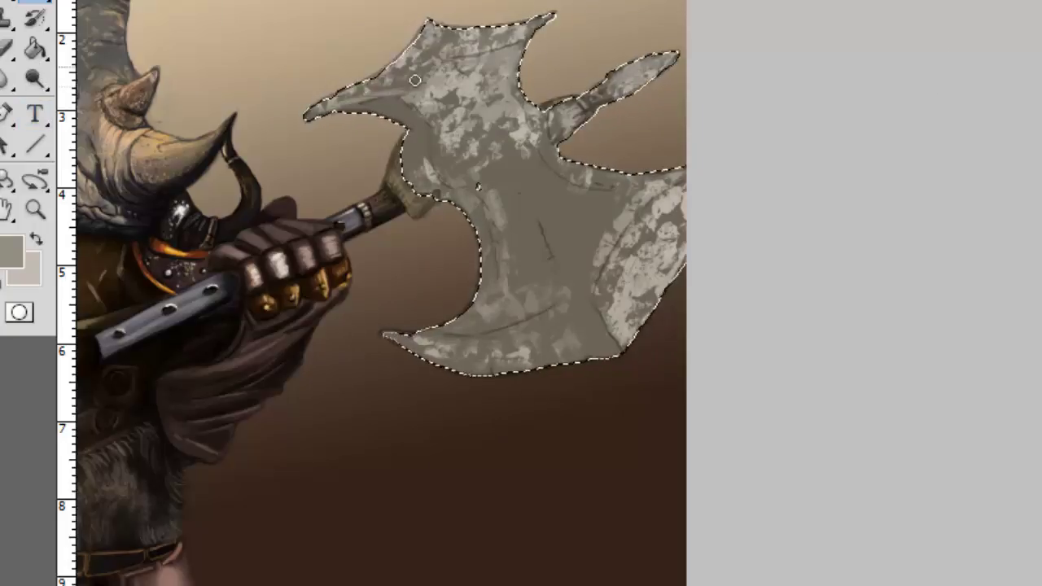
left_click_drag(415, 81, 446, 119)
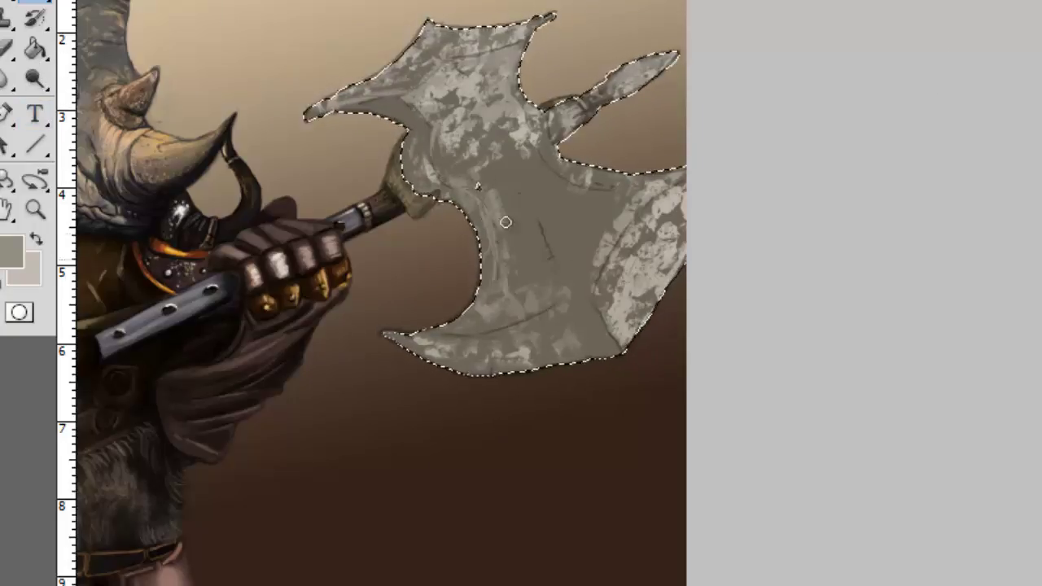
mouse_move(506, 222)
left_mouse_down()
mouse_move(619, 90)
mouse_move(603, 187)
mouse_move(635, 211)
mouse_move(676, 186)
mouse_move(590, 118)
mouse_move(600, 302)
mouse_move(414, 344)
left_mouse_up()
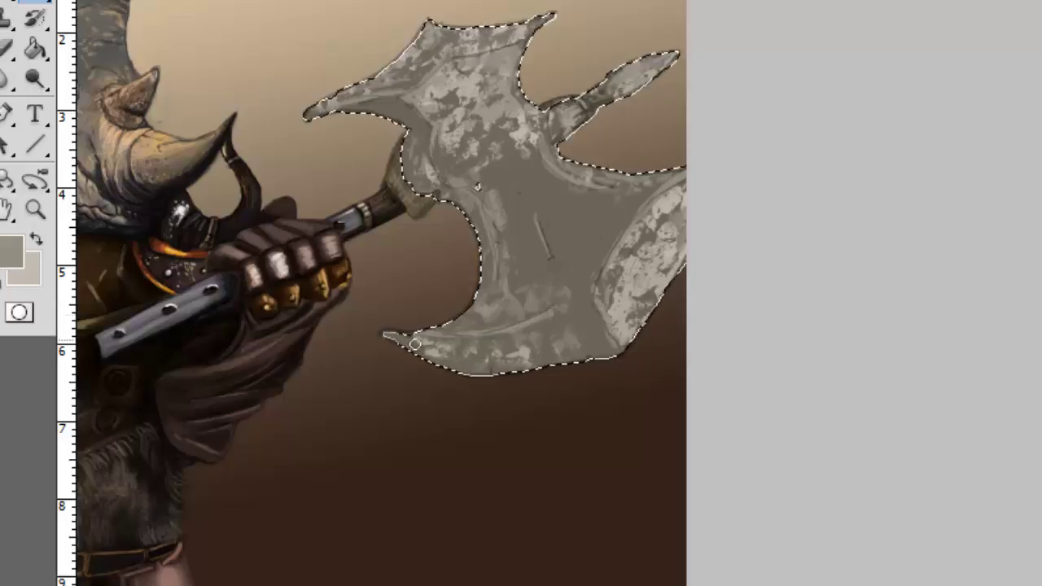
Step: Choose a speckled brush, set white as the paint colour, and pick another preset brush
right_click(538, 242)
left_click_drag(819, 418, 821, 438)
key("Return")
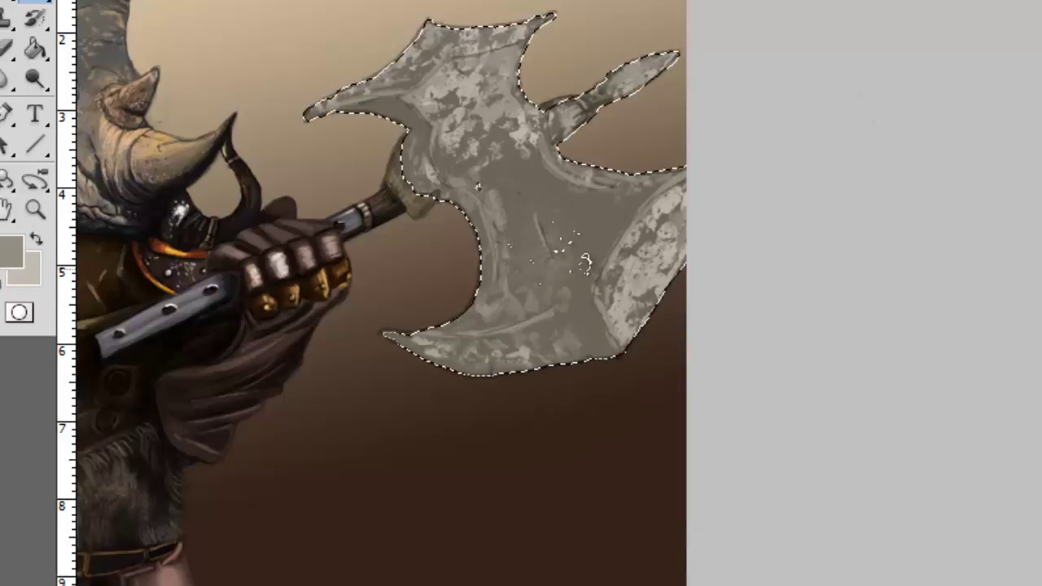
key("d")
key("x")
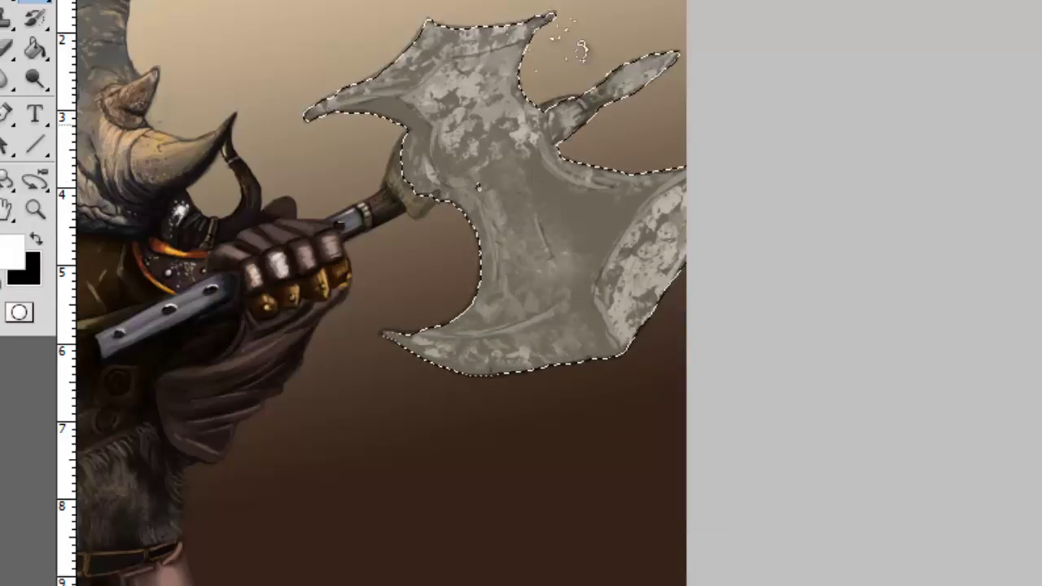
right_click(530, 281)
scroll(812, 574, "down", 5)
scroll(814, 438, "up", 3)
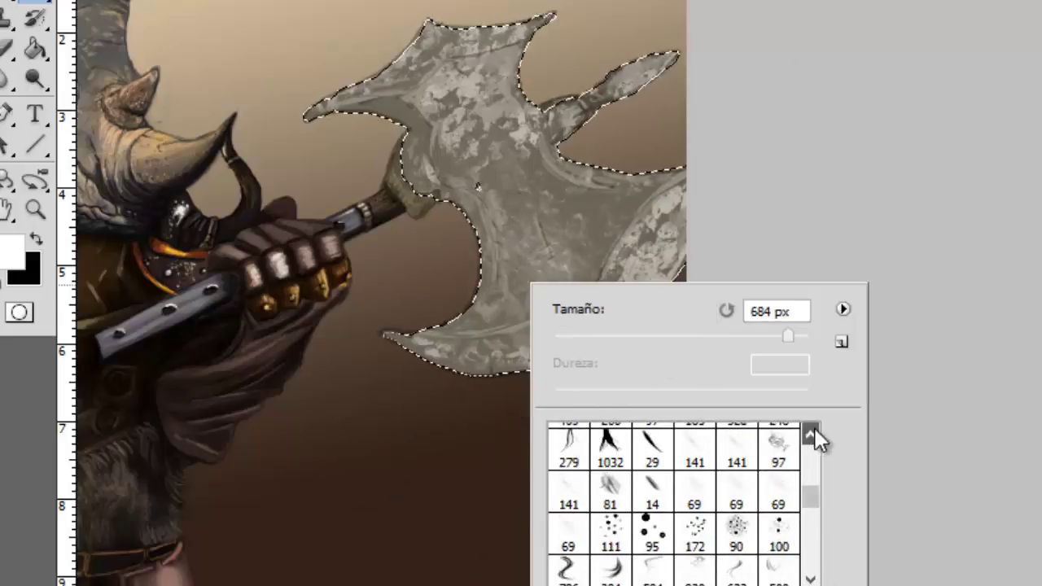
scroll(809, 572, "down", 3)
scroll(818, 560, "down", 1)
scroll(818, 560, "up", 5)
double_click(787, 540)
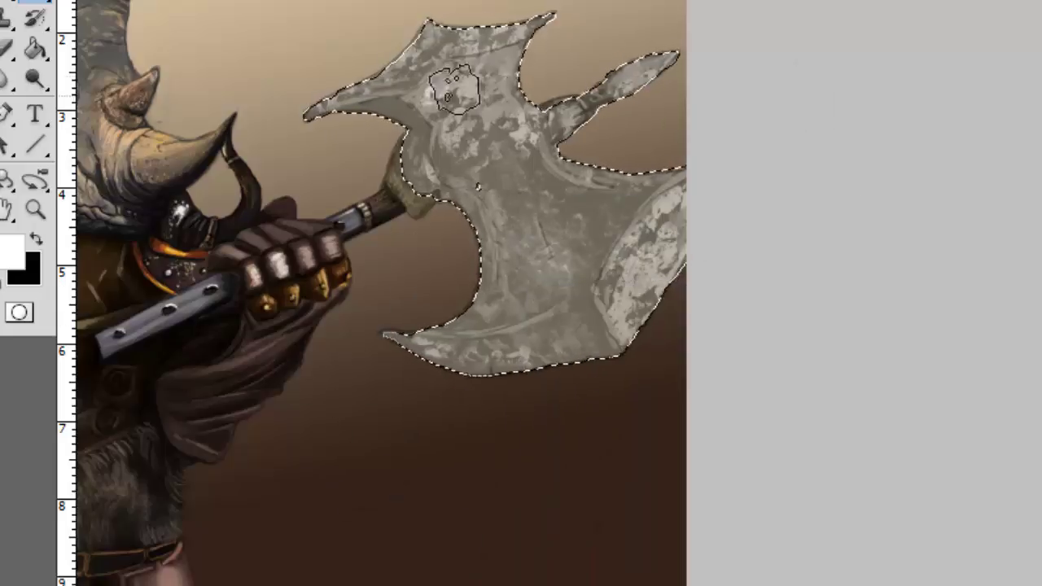
Step: Make black the painting colour and choose a textured brush
right_click(533, 294)
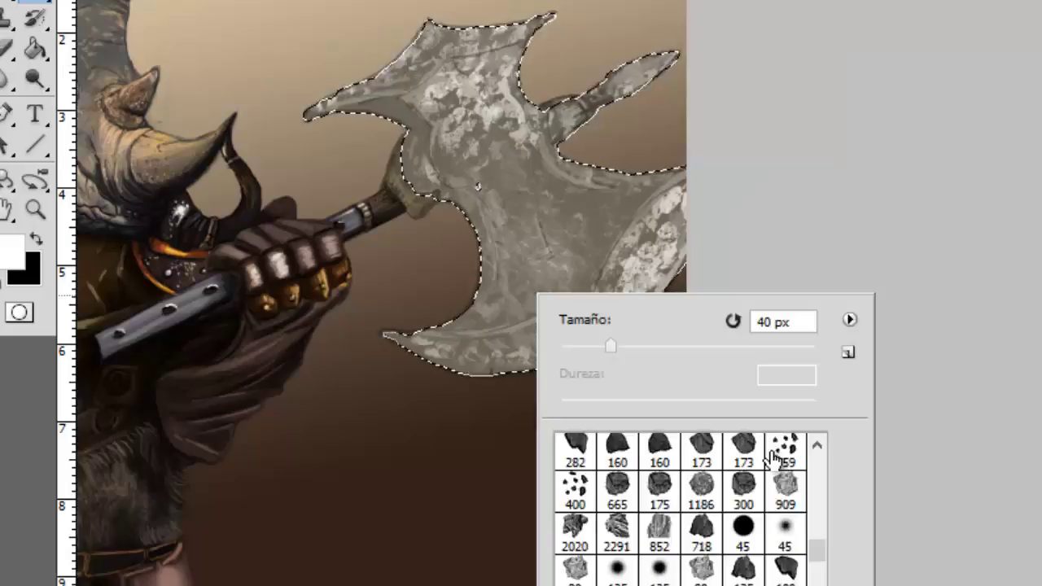
key("Escape")
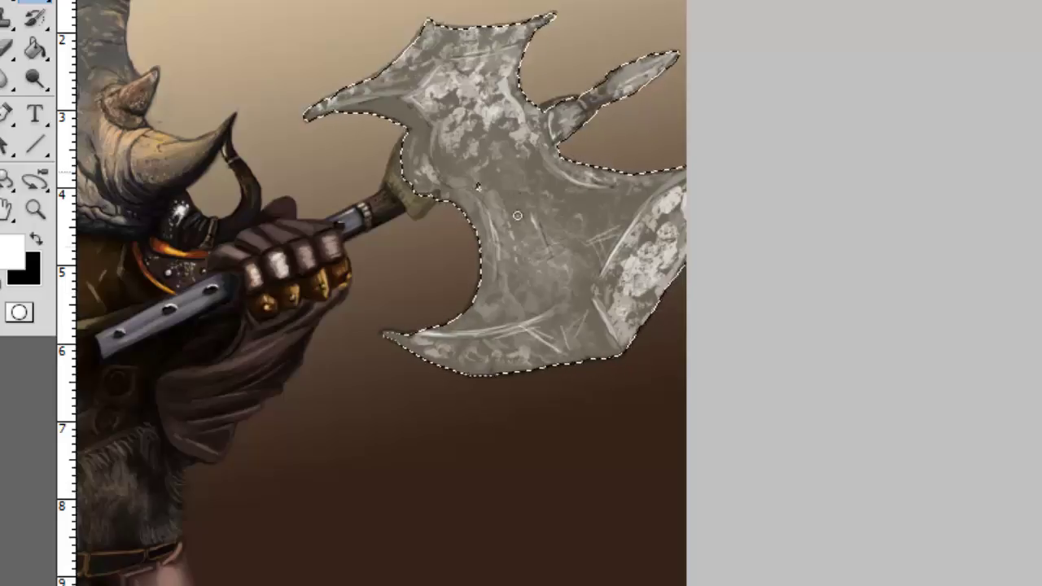
key("x")
right_click(480, 138)
scroll(756, 388, "down", 5)
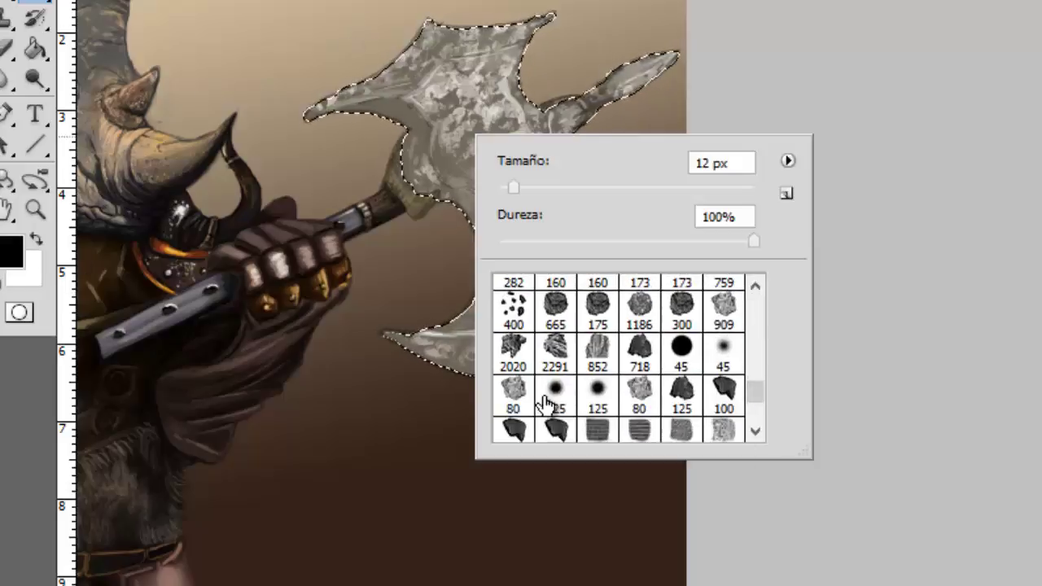
double_click(542, 399)
right_click(488, 160)
key("Return")
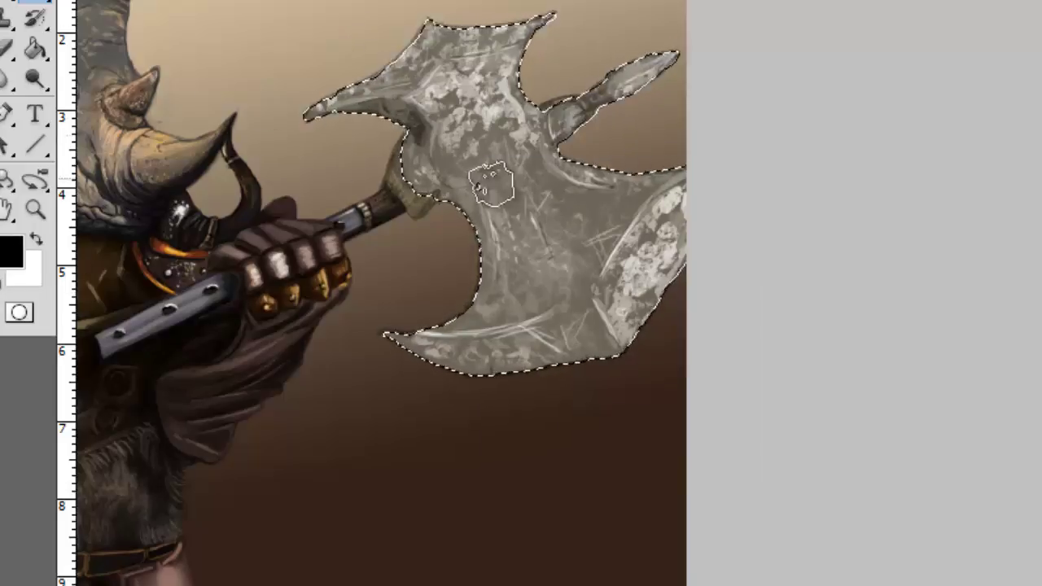
Step: Paint dark mottled texture over the axe blade's top, middle and lower edge, then deselect
left_click(479, 126)
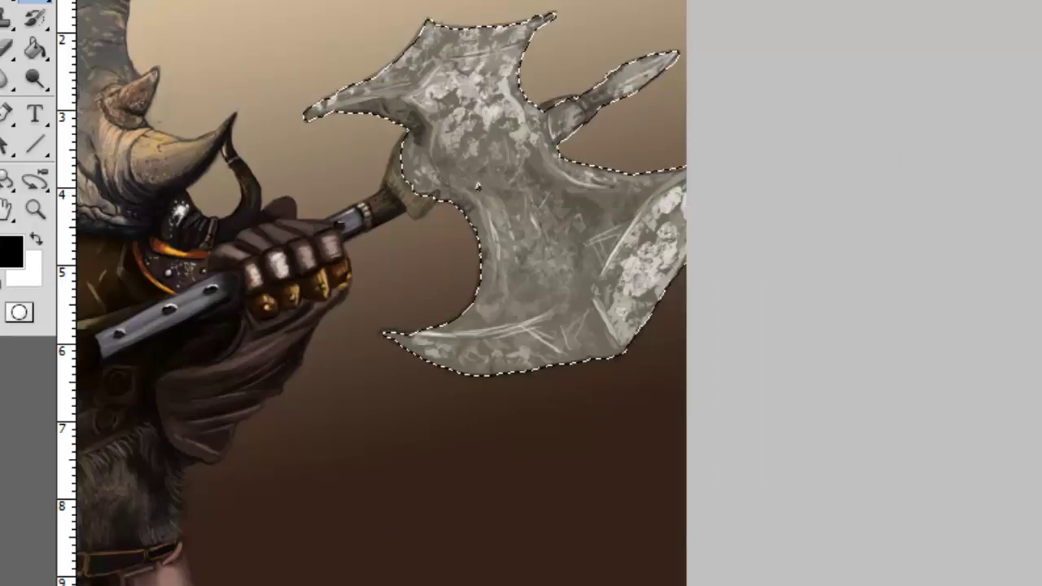
mouse_move(409, 169)
left_mouse_down()
mouse_move(647, 259)
mouse_move(649, 140)
left_mouse_up()
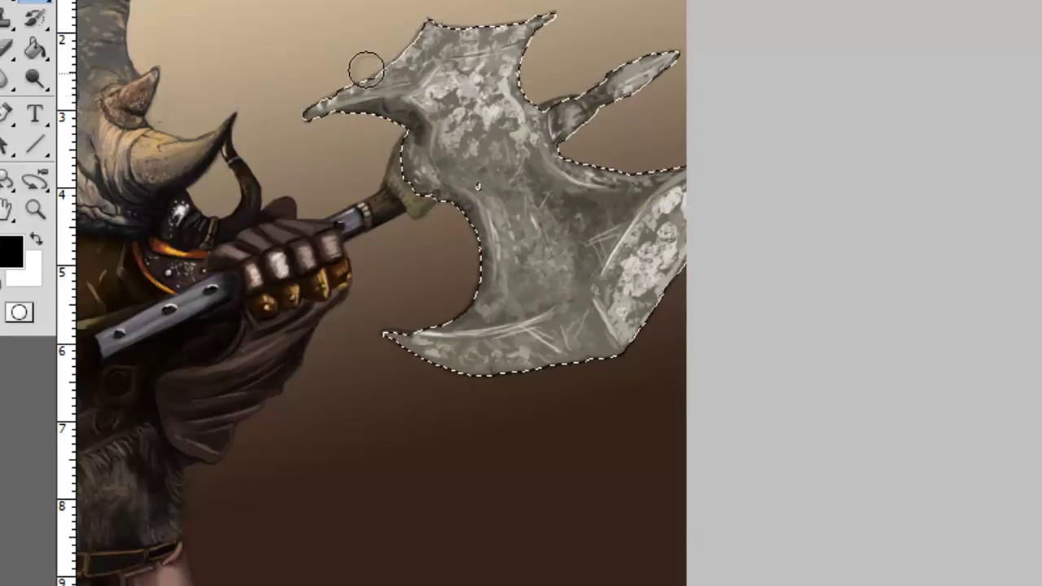
left_click_drag(624, 199, 481, 304)
key("ctrl+d")
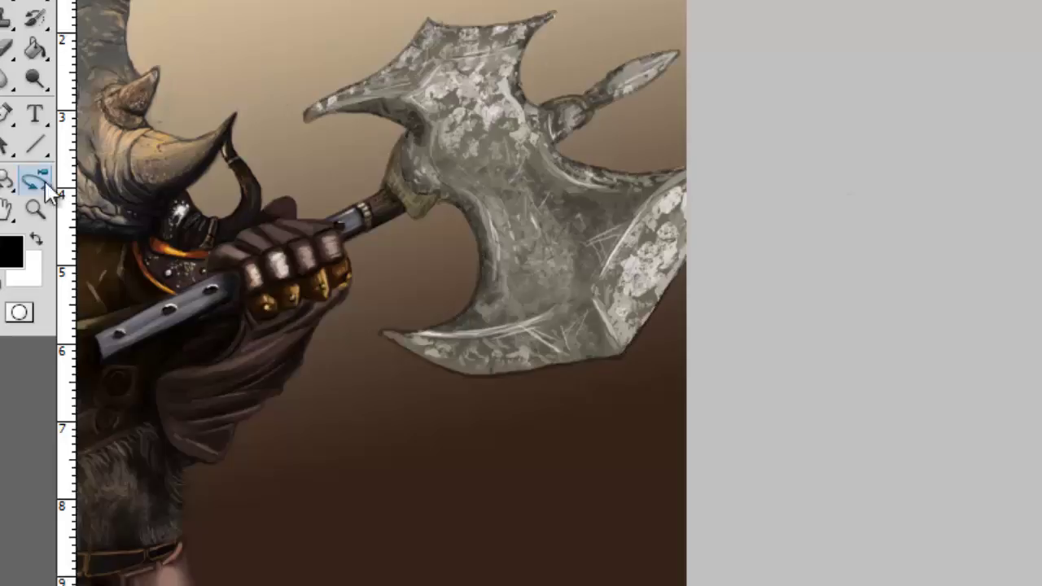
left_click(35, 210)
Step: Zoom out so the whole rhino warrior is in view
left_click(655, 61, "alt")
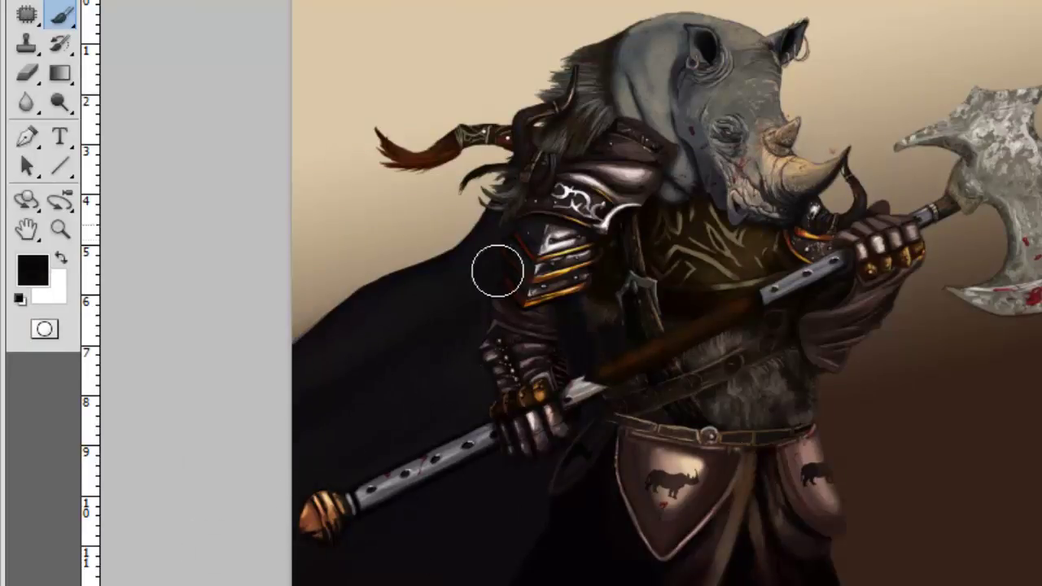
Step: Return to the Brush and pick a cloud-shaped textured brush
key("e")
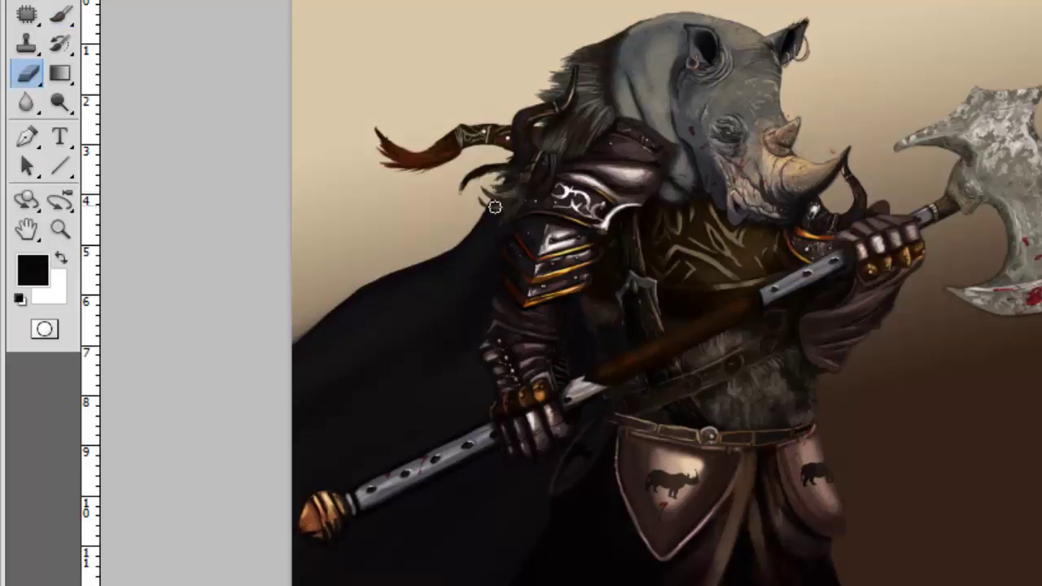
key("b")
right_click(589, 116)
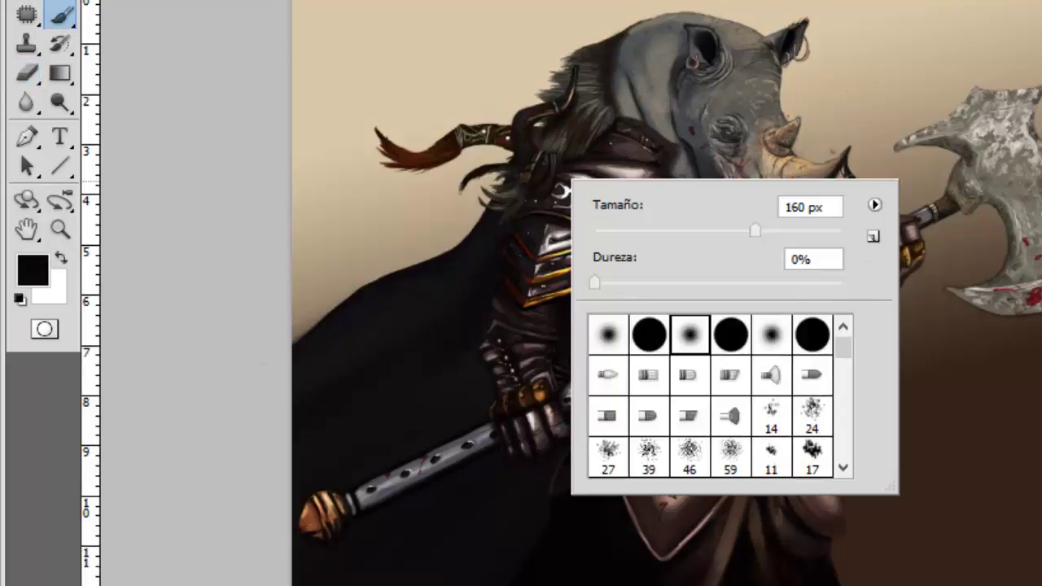
key("Escape")
right_click(675, 385)
scroll(675, 385, "down", 5)
scroll(551, 279, "up", 1)
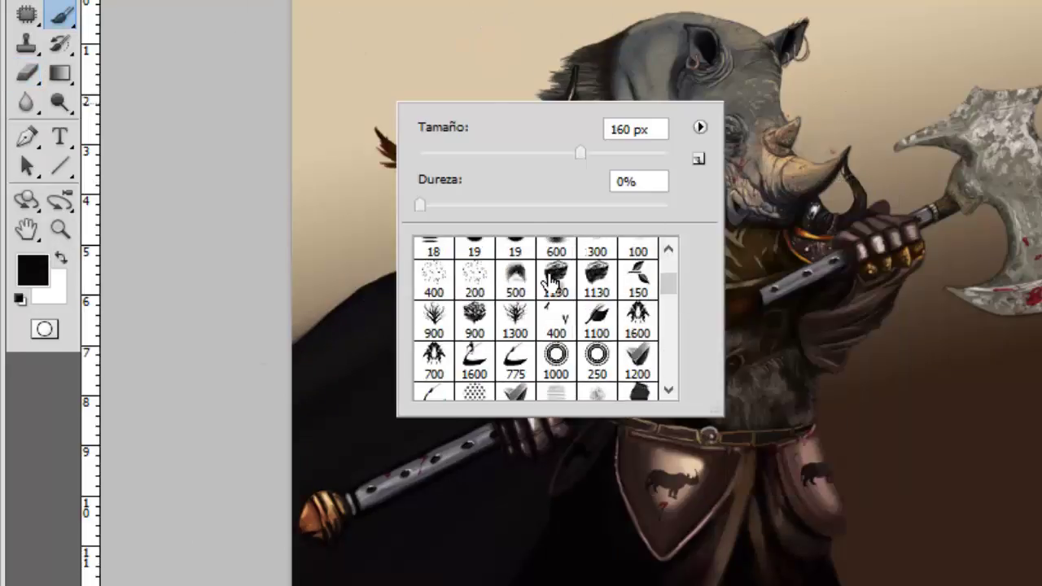
double_click(551, 279)
Step: Sample tan and brown sky tones and paint soft clouds near the axe
left_click(437, 120, "alt")
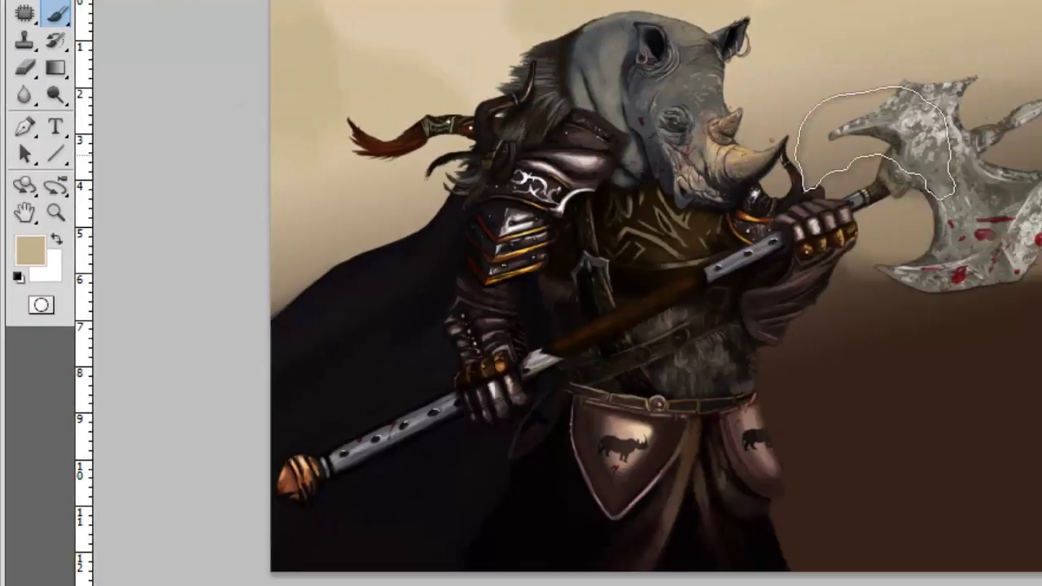
left_click(920, 82, "alt")
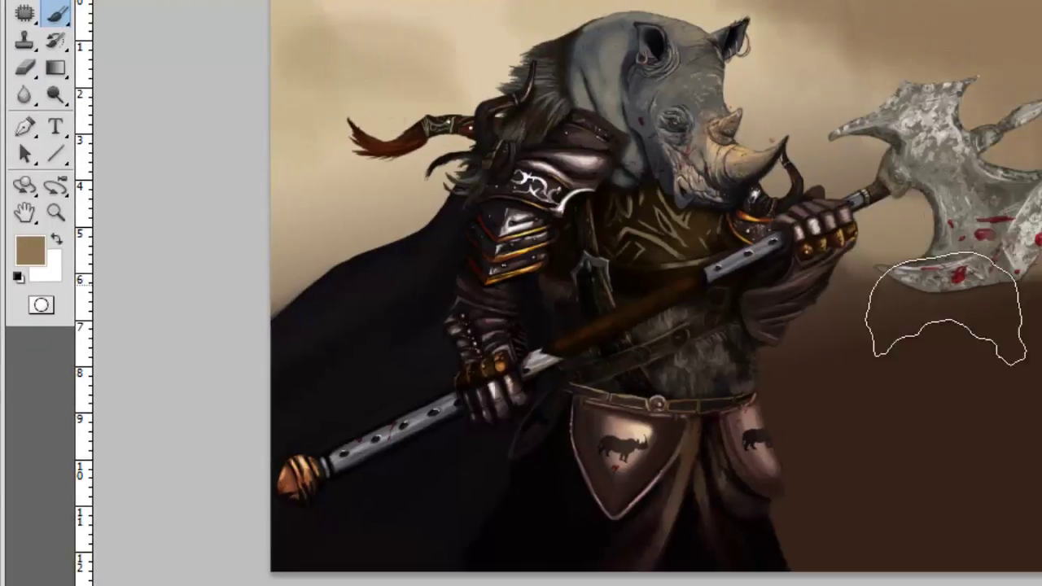
left_click_drag(860, 305, 907, 372)
left_click(907, 372, "alt")
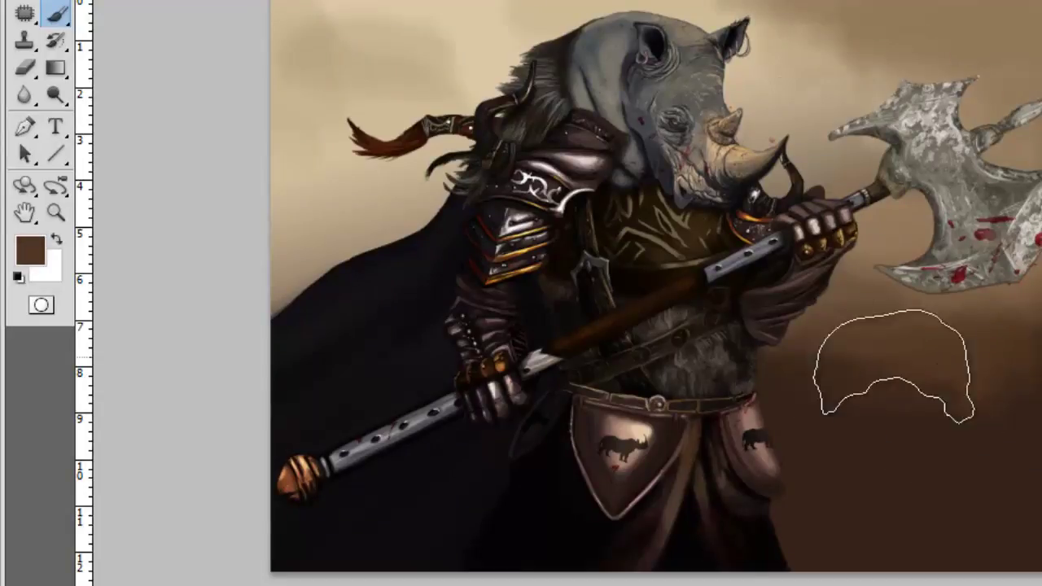
left_click(366, 204, "alt")
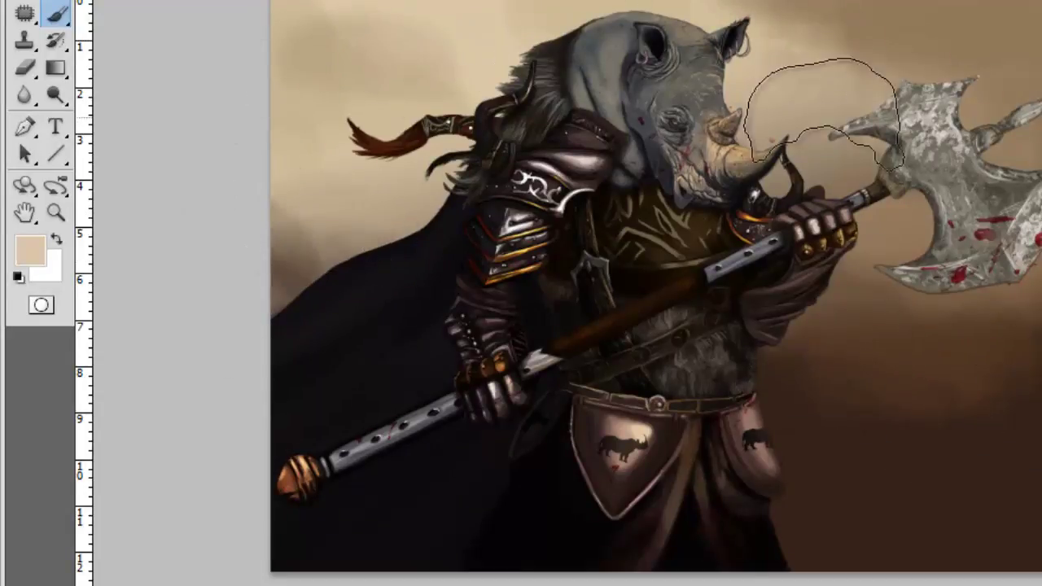
Step: Switch to a larger cloud brush and sample brown and tan sky colours
right_click(806, 65)
key("Escape")
right_click(874, 123)
double_click(920, 203)
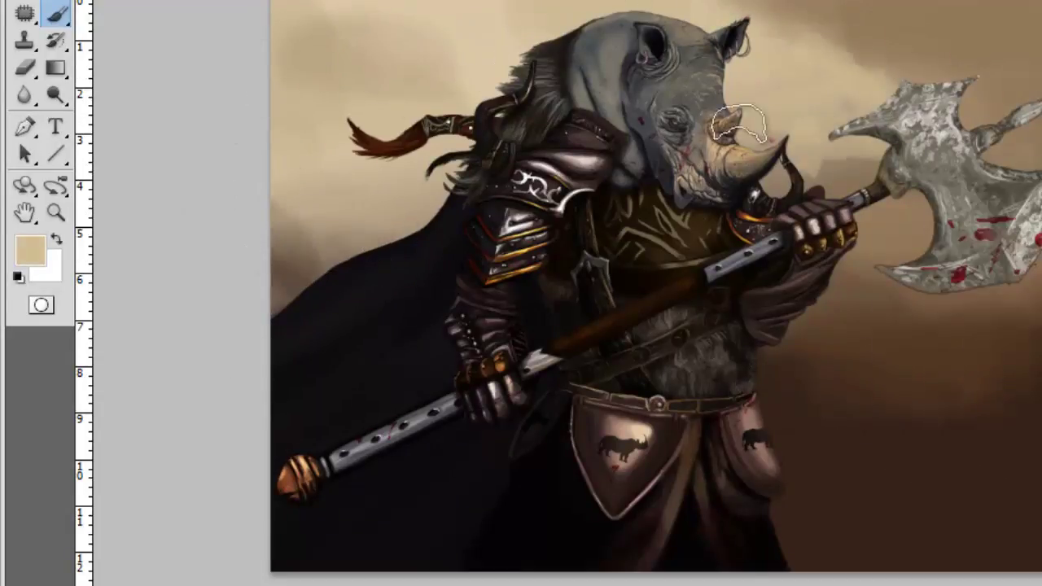
left_click(896, 326, "alt")
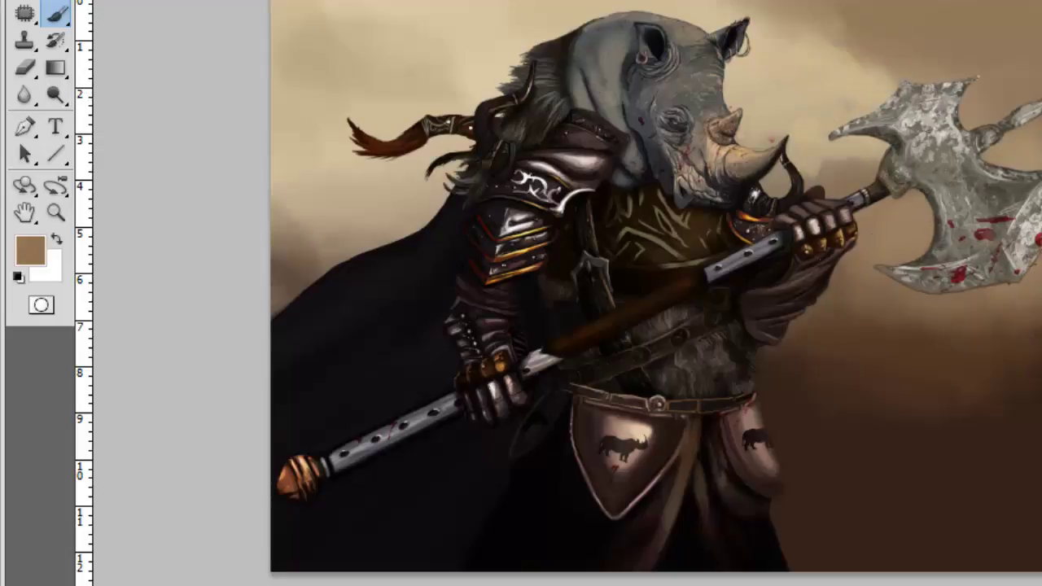
left_click(814, 33, "alt")
right_click(916, 77)
key("Return")
left_click(291, 168, "alt")
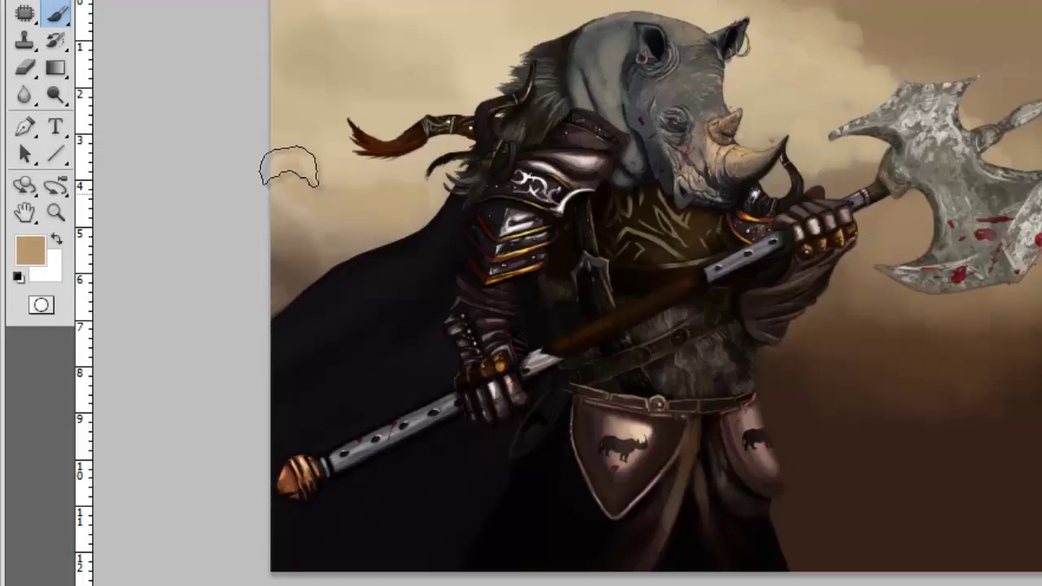
Step: Reset colours to black and white, then sample tan and dark brown and adjust brush size
right_click(417, 175)
key("d")
right_click(694, 196)
key("Return")
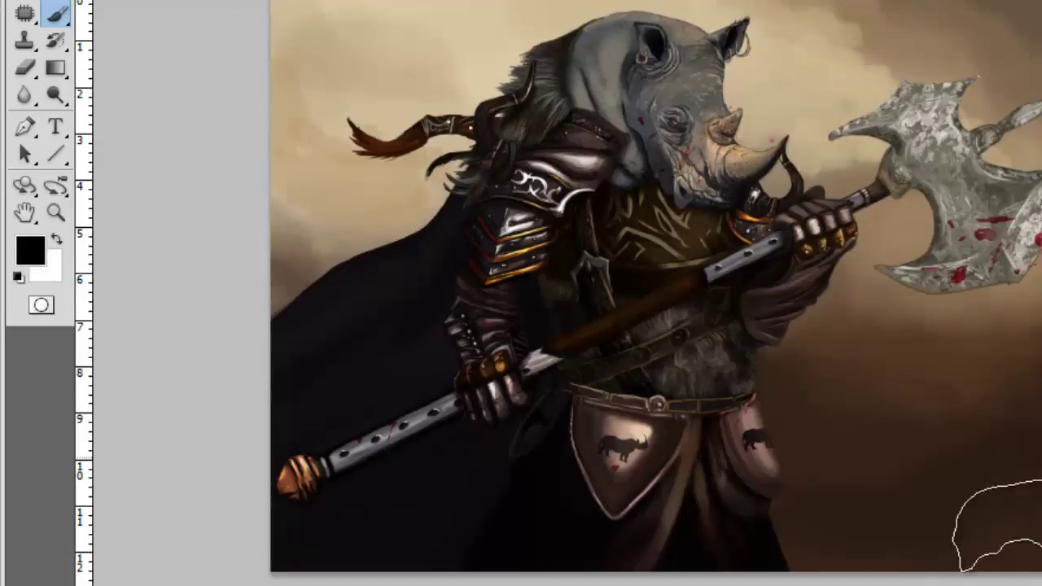
left_click(391, 11, "alt")
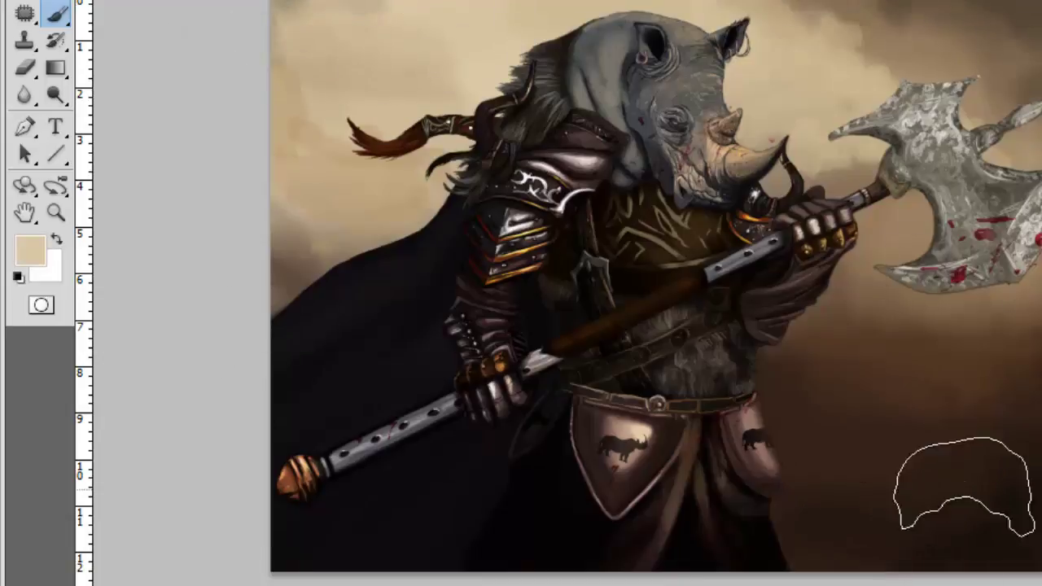
left_click(964, 489, "alt")
right_click(611, 232)
key("Return")
Step: Paint brown clouds and cliffs along the left edge, blending in pale tan shades
left_click(302, 203, "alt")
mouse_move(276, 175)
left_mouse_down()
mouse_move(325, 220)
mouse_move(325, 261)
left_mouse_up()
left_click(305, 210, "alt")
right_click(371, 123)
key("Return")
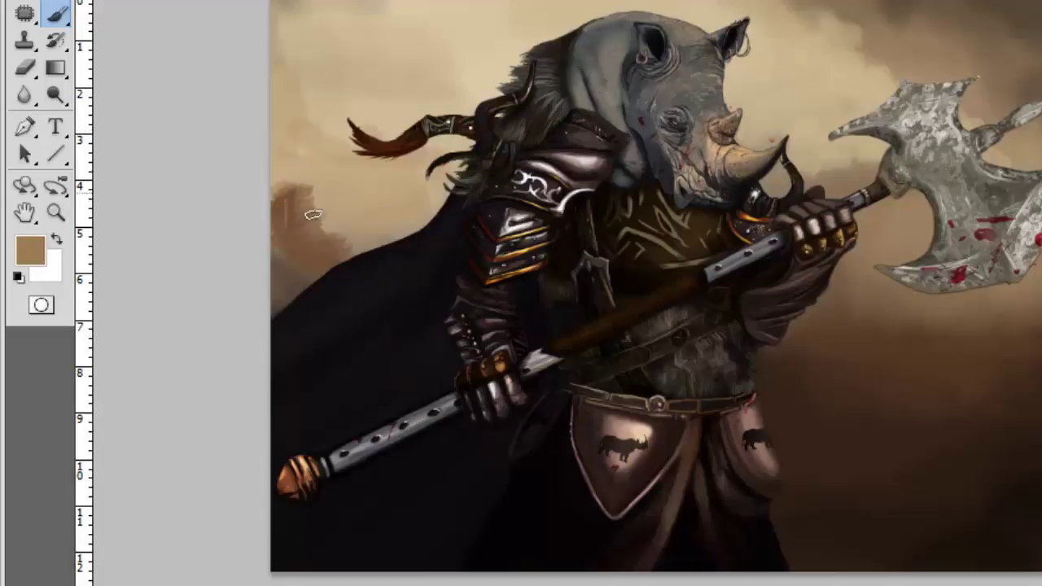
left_click(327, 186, "alt")
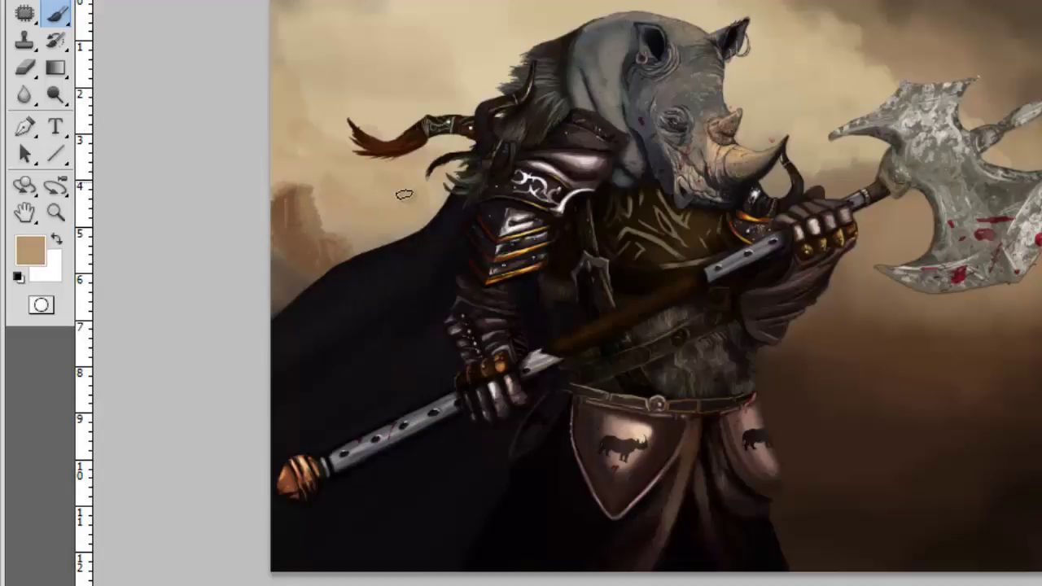
left_click(293, 247, "alt")
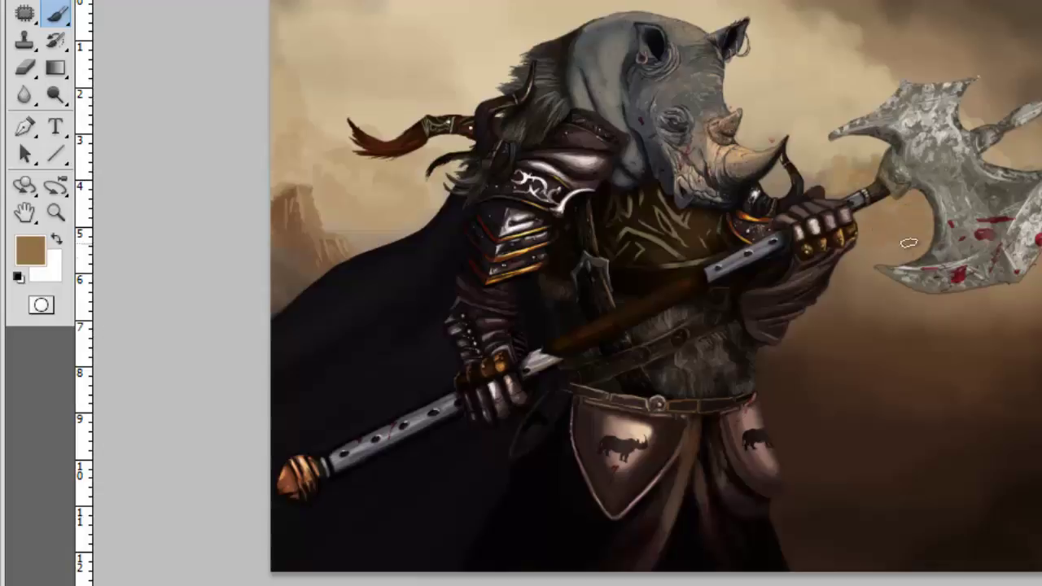
Step: Paint a pale cream moon behind the warrior's head with a large soft brush
left_click(730, 114, "alt")
right_click(558, 111)
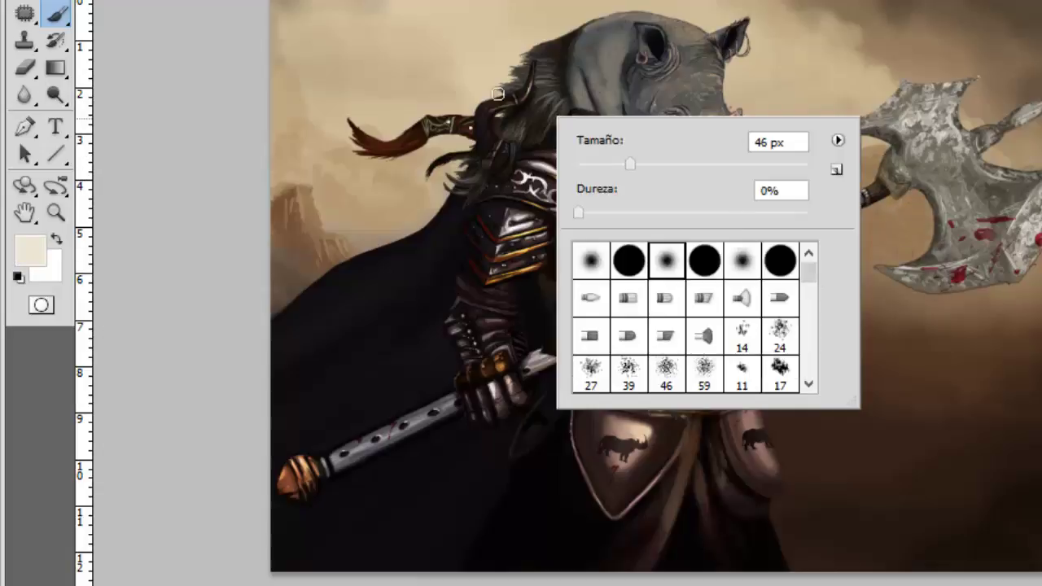
right_click(494, 133)
key("Return")
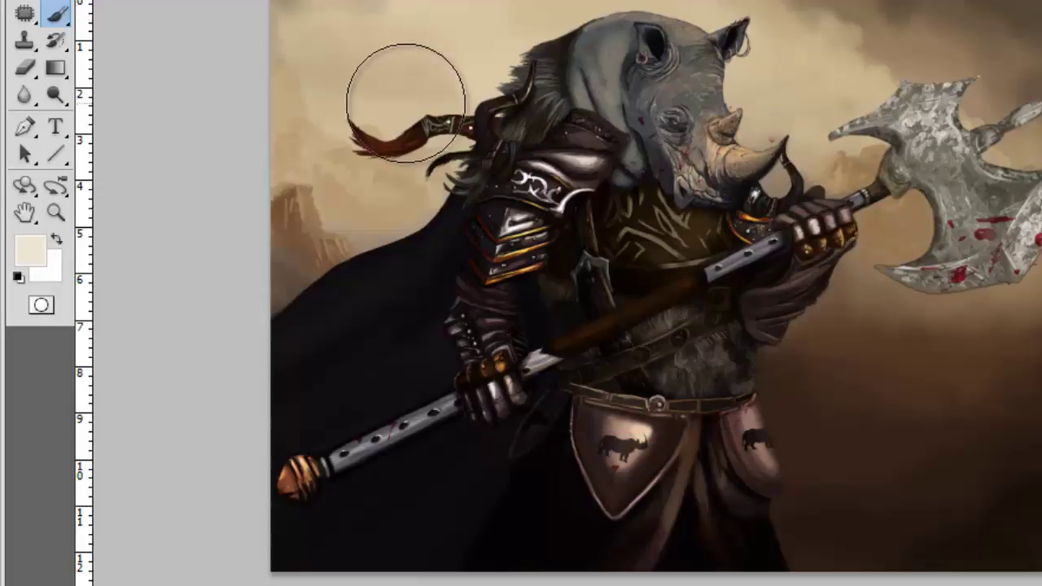
right_click(404, 103)
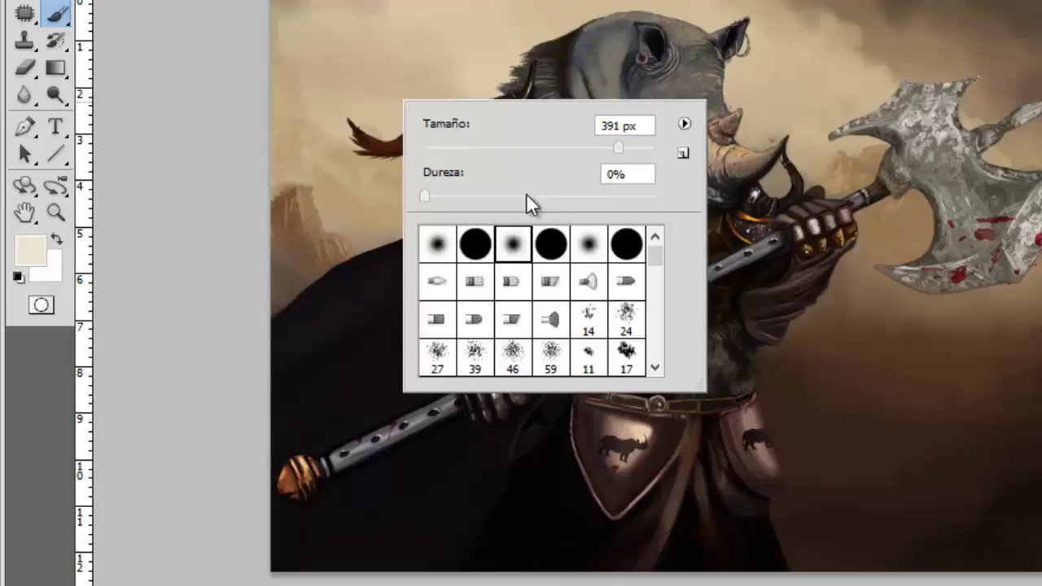
key("Return")
left_click(413, 104)
Step: Swap to a small hard round brush, then choose another brush from the presets
right_click(489, 107)
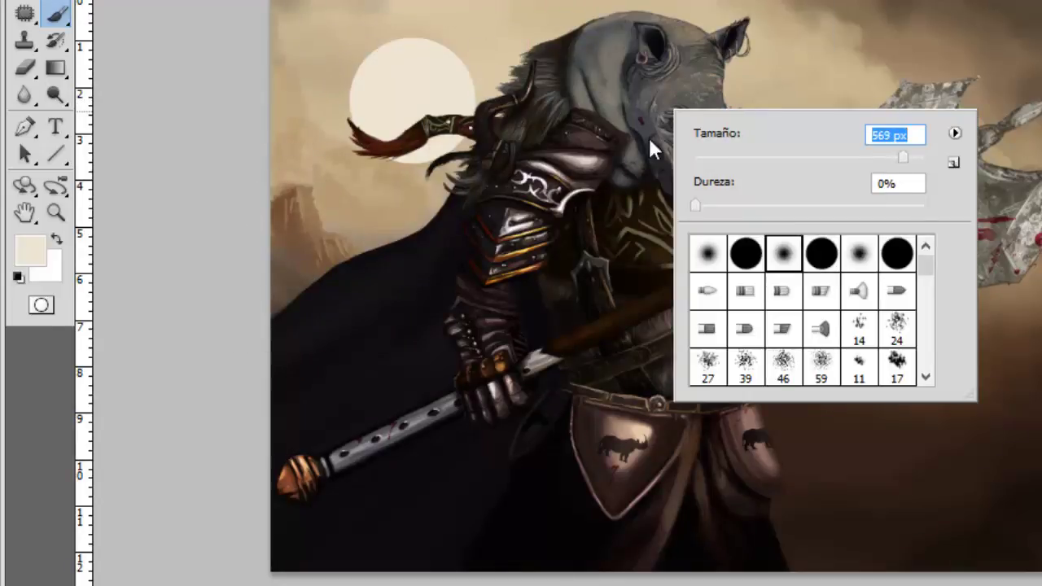
double_click(746, 253)
right_click(671, 76)
key("Return")
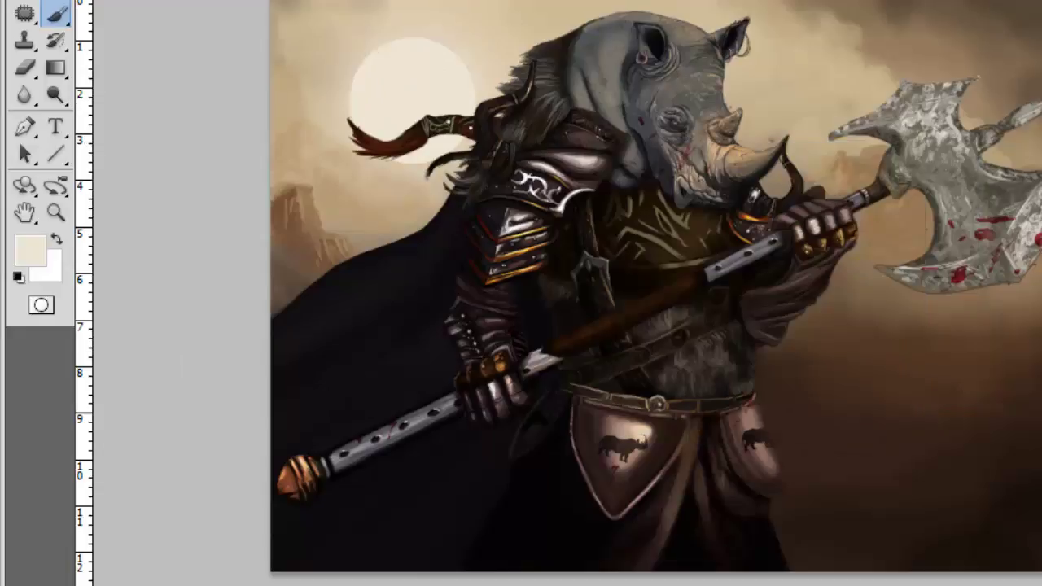
right_click(493, 16)
scroll(701, 240, "down", 5)
double_click(570, 269)
Step: Review the brush presets and size settings again
right_click(534, 81)
key("Return")
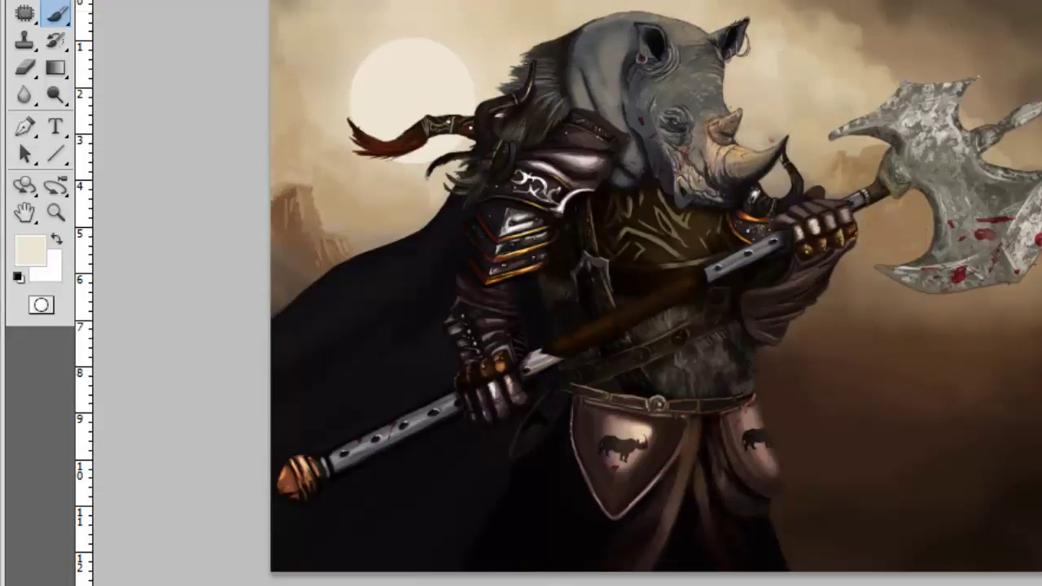
right_click(794, 220)
key("Return")
right_click(707, 16)
key("Return")
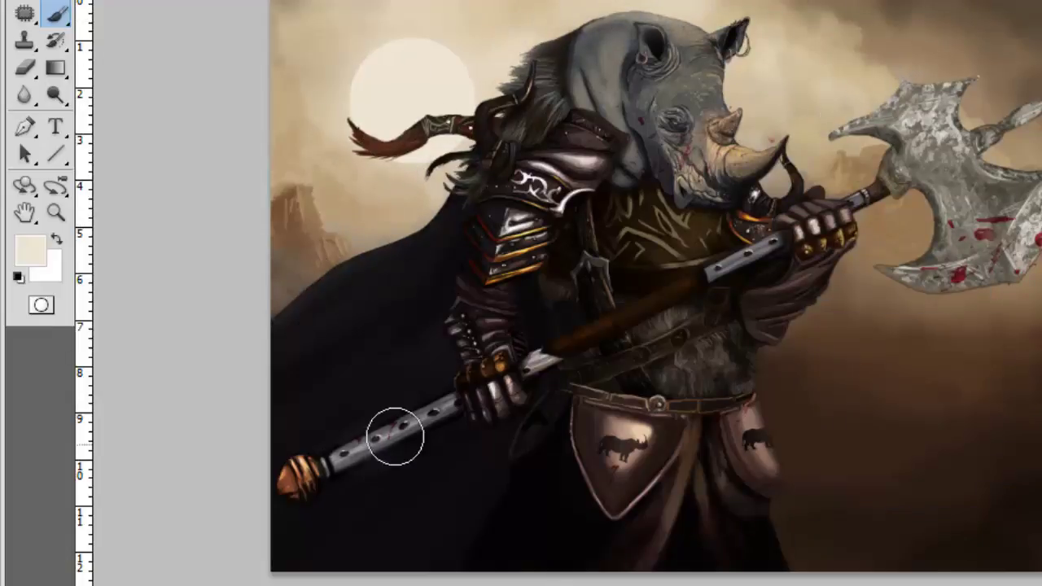
key("z")
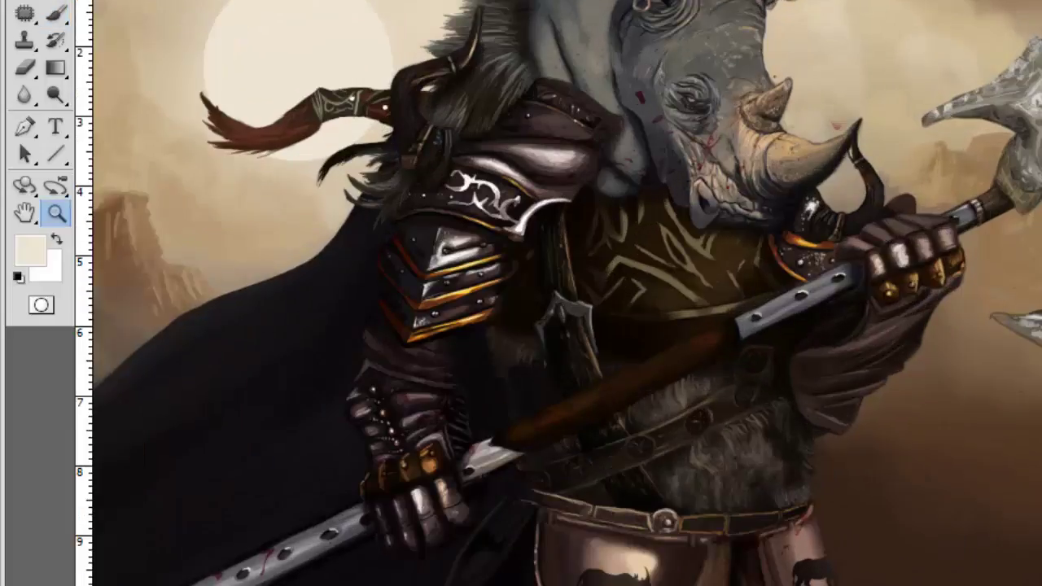